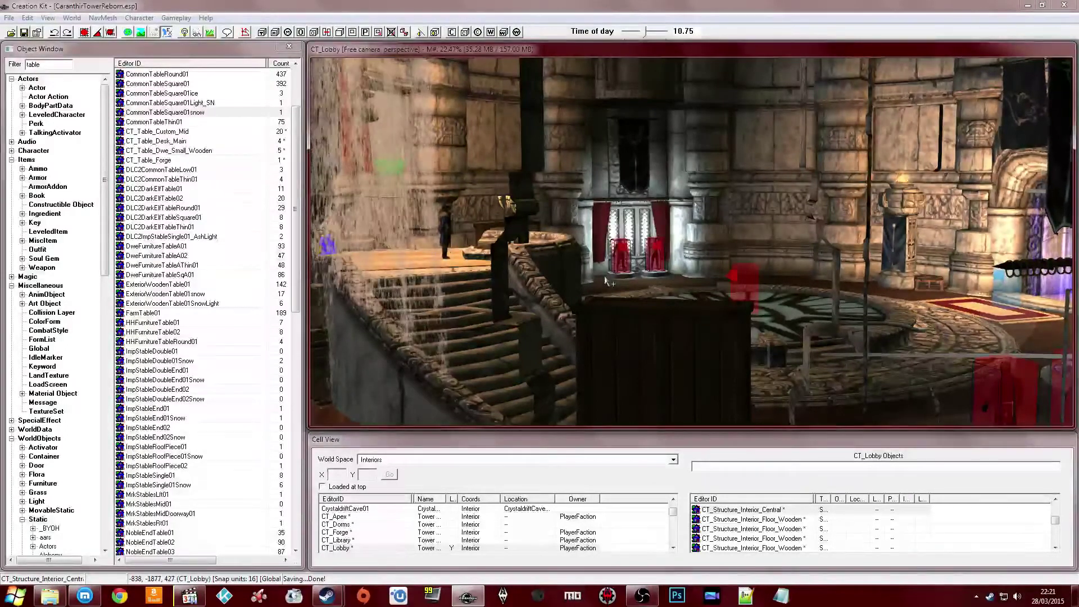
middle_drag(606, 277, 640, 248)
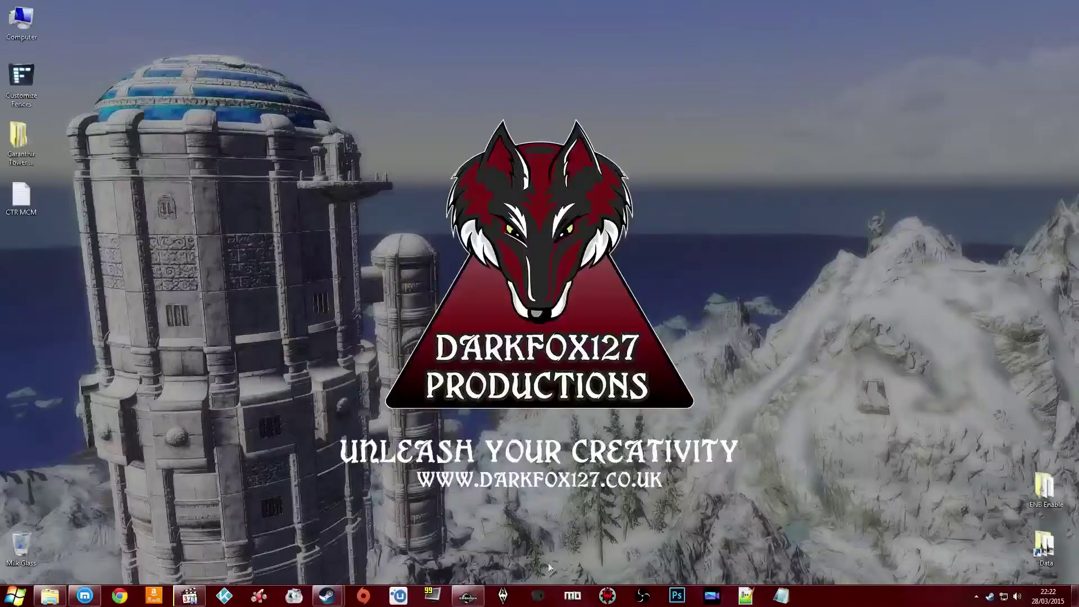
Switch to Skyrim Mod Organizer, maximize its window and enable the SKSE mod near the end of the mod list
click(568, 598)
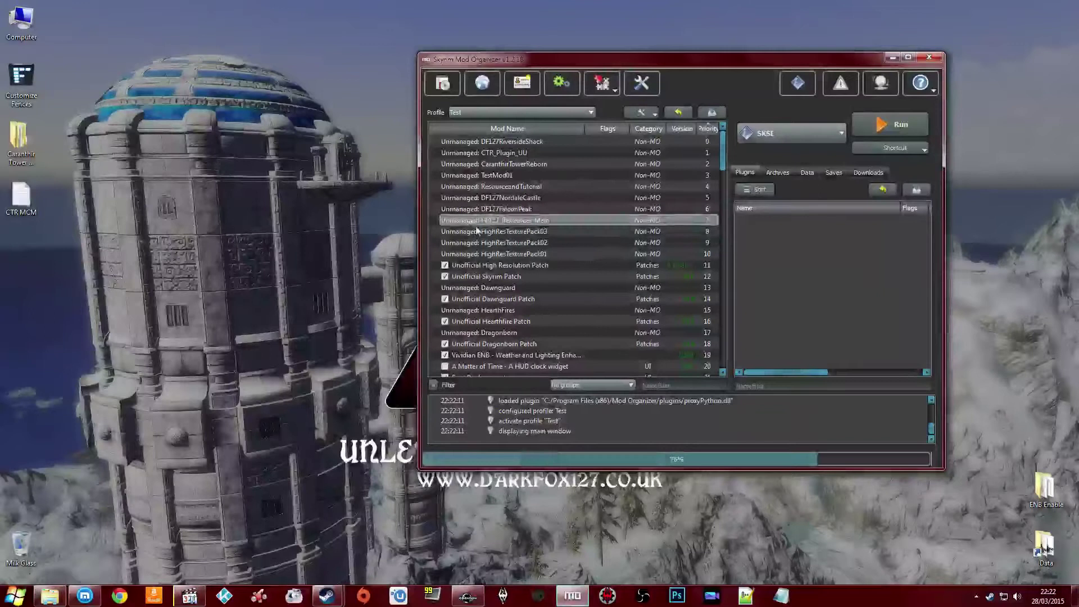
click(906, 56)
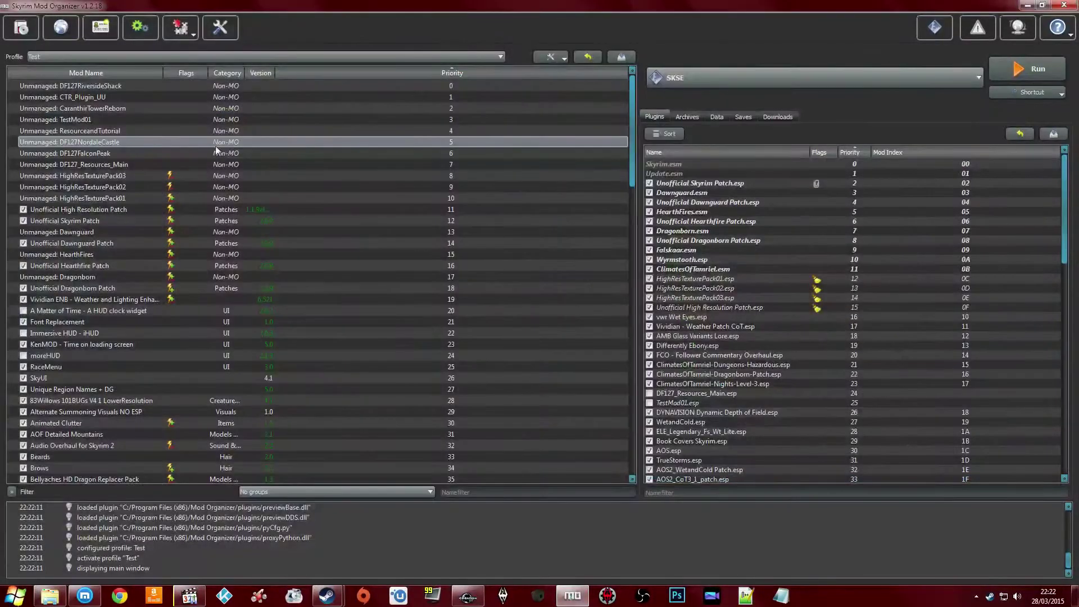
scroll(163, 172, down, 4)
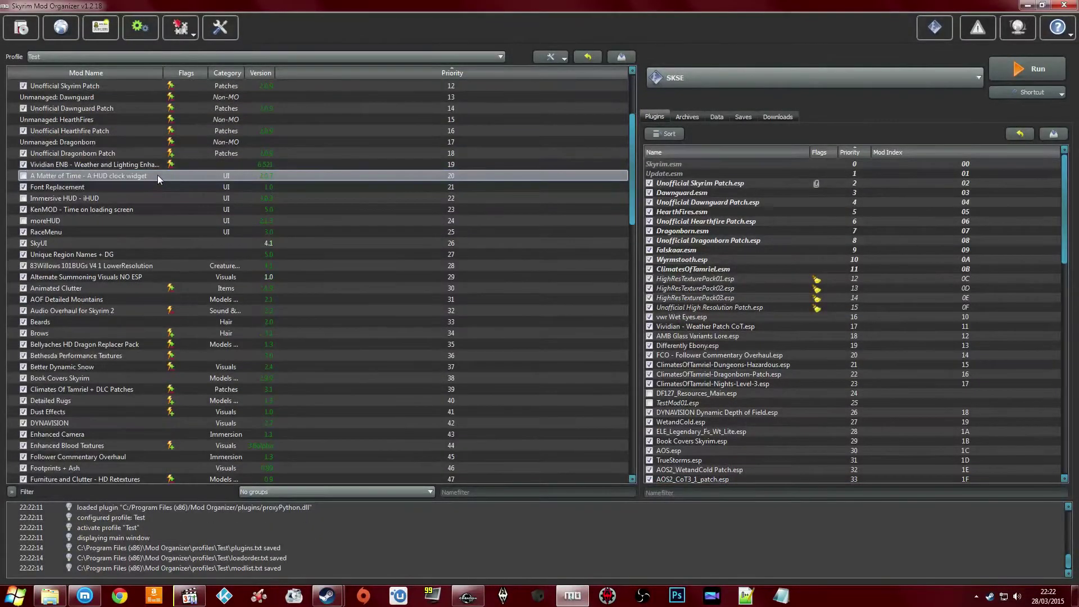
scroll(157, 174, down, 20)
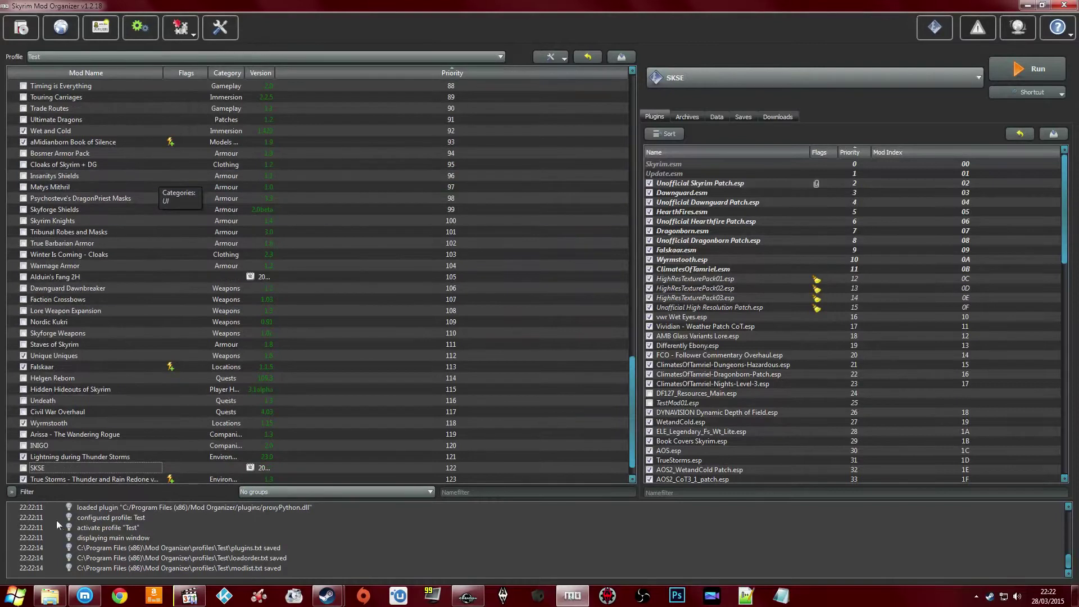
click(23, 467)
drag(50, 467, 135, 295)
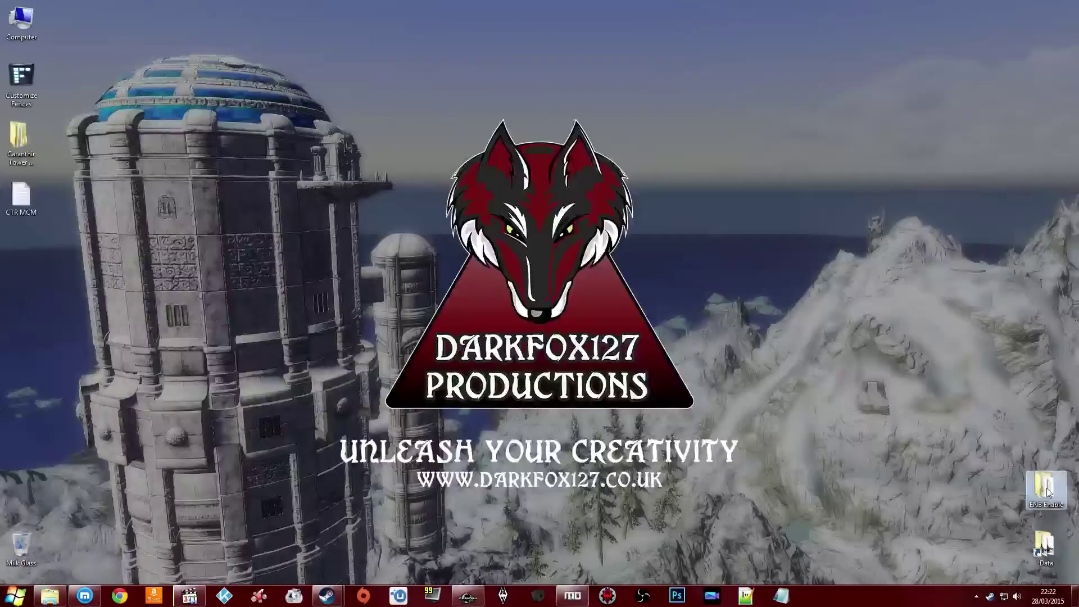
Copy d3d9.dll, enbhost and enblocal from the ENB Enable folder on the desktop and close the folder
double_click(1045, 486)
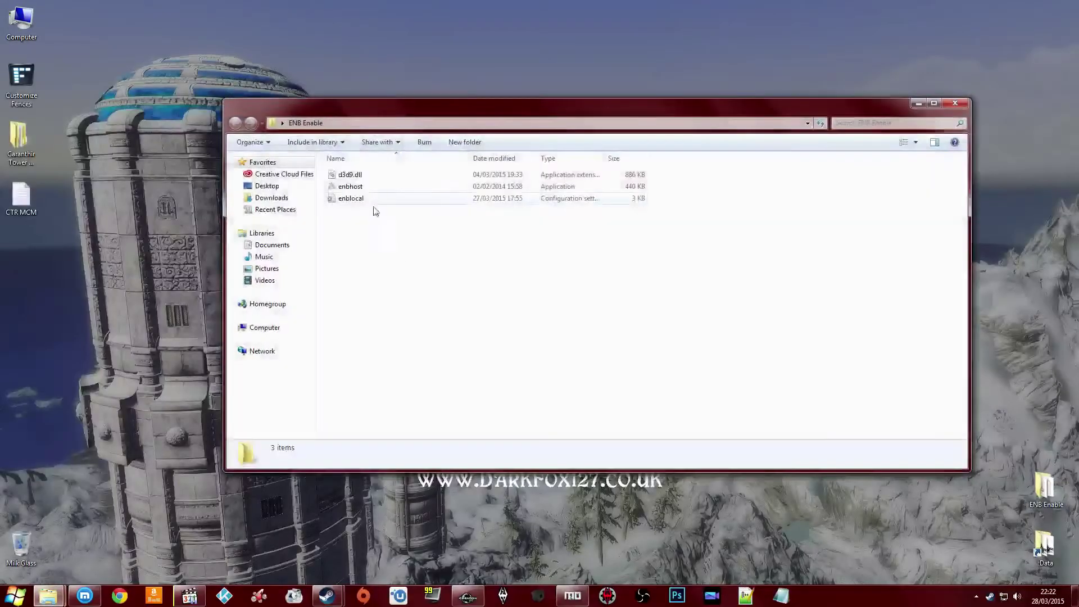
click(353, 199)
ctrl+click(354, 186)
ctrl+click(365, 176)
right_click(366, 177)
click(410, 257)
click(955, 103)
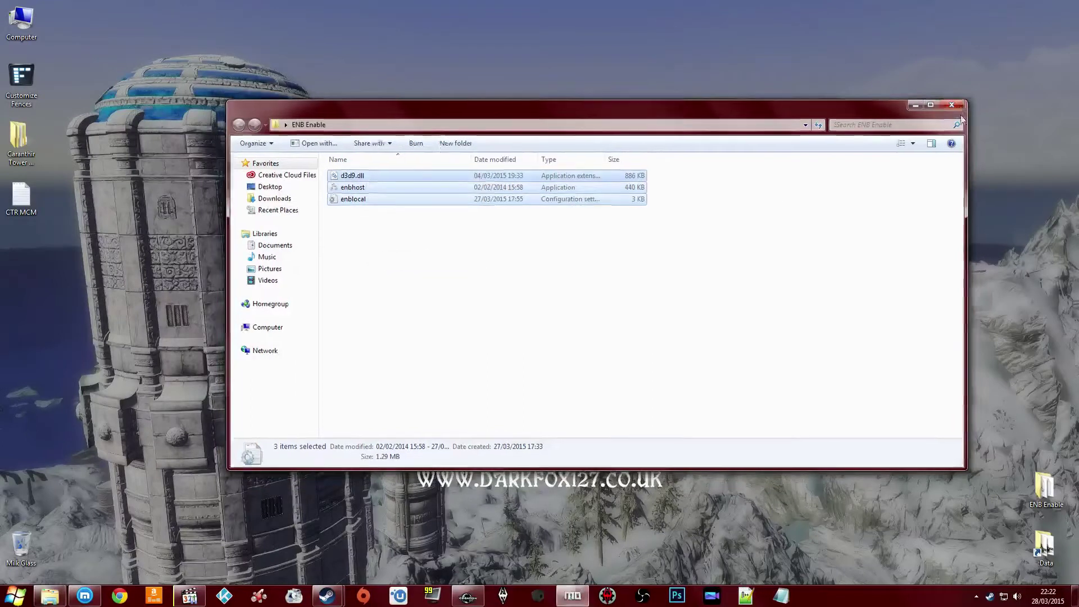
Paste the copied ENB files into the Skyrim folder above the Data folder and close the window
double_click(1046, 542)
click(599, 137)
right_click(887, 282)
click(912, 375)
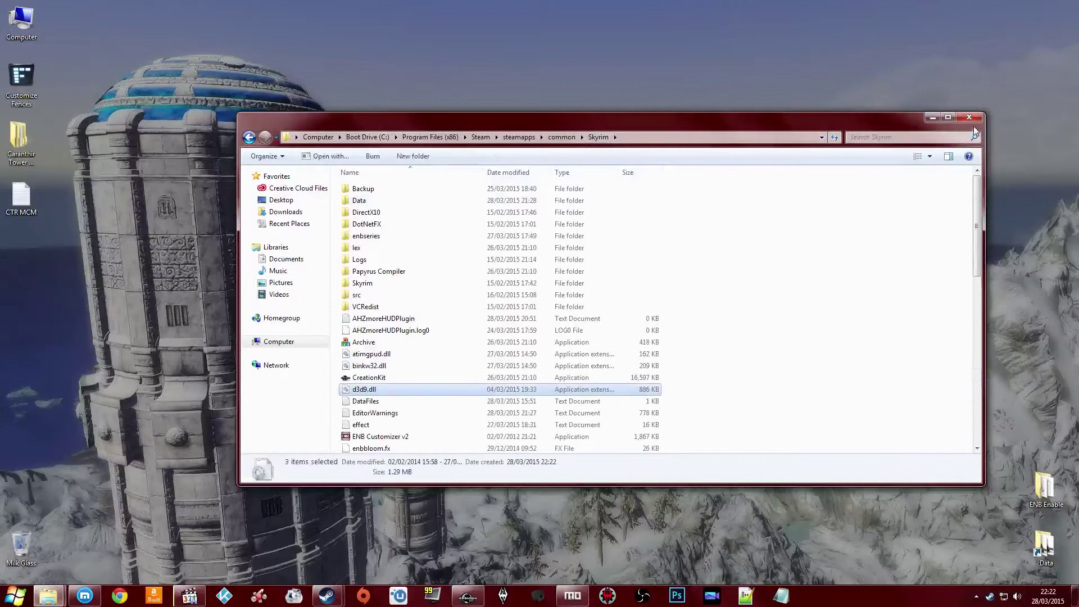
click(969, 117)
Close Skyrim Mod Organizer and switch to Creation Kit
click(563, 594)
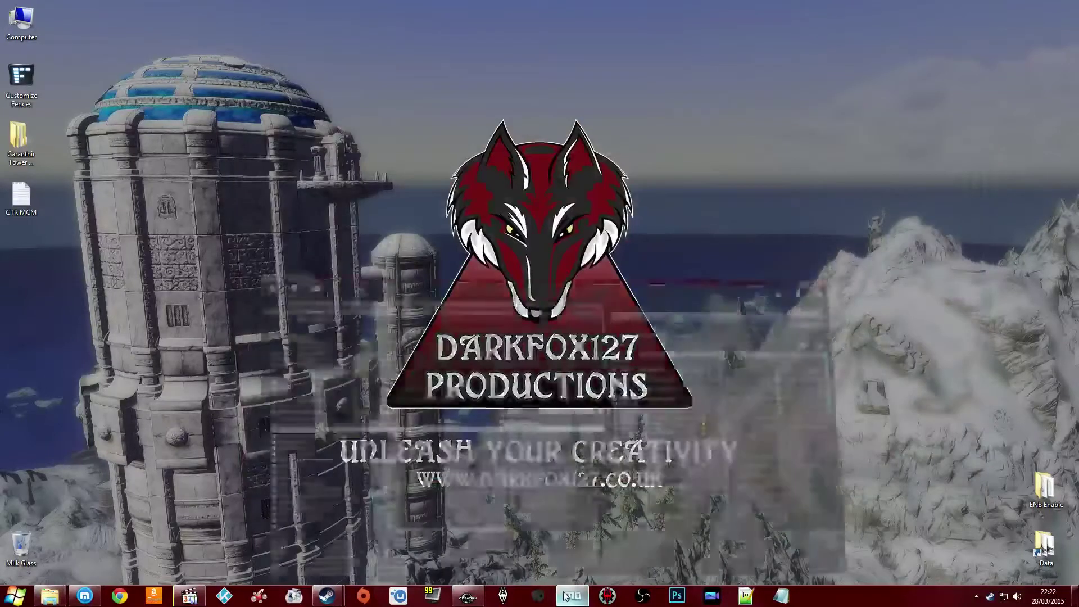
right_click(567, 595)
click(565, 569)
click(470, 596)
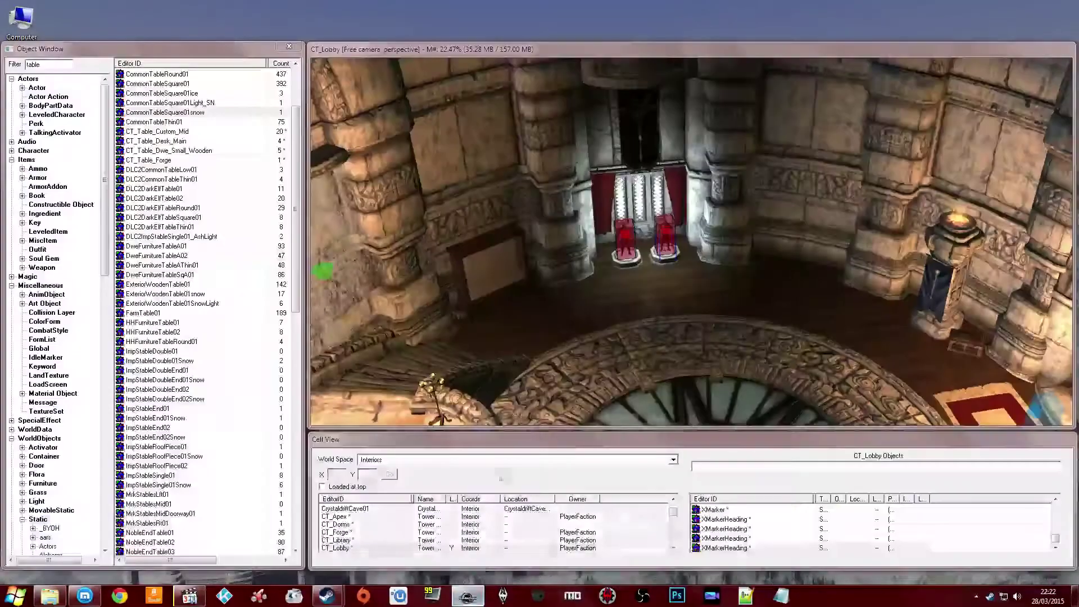
Open the reference properties of the CT_Actor_Jothan actor standing on the raised platform in the CT_Lobby cell
shift+middle_drag(562, 270, 588, 286)
scroll(589, 286, down, 5)
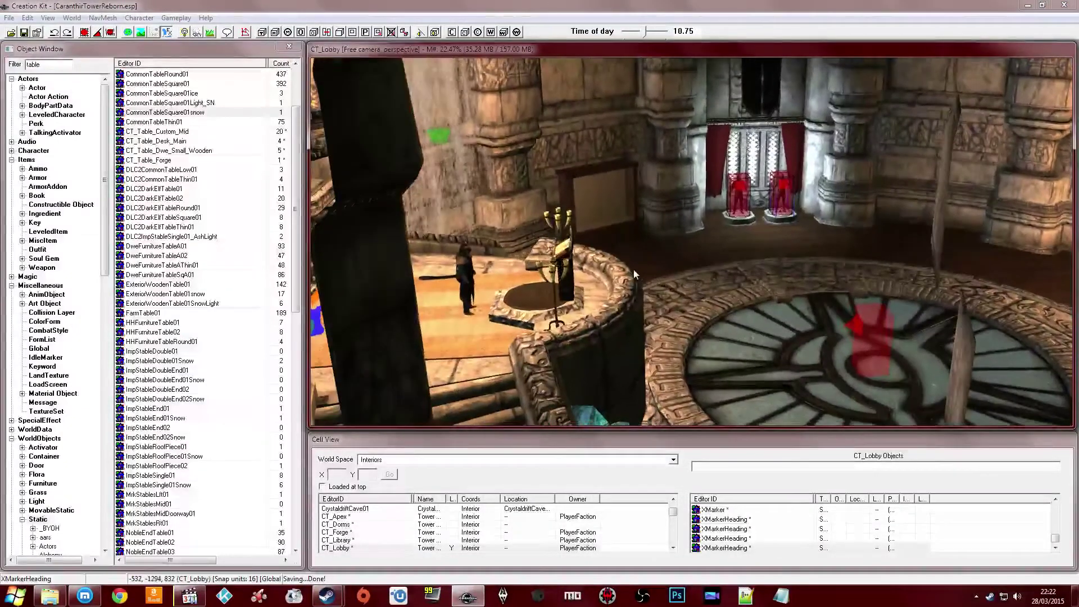
click(563, 249)
middle_drag(563, 249, 583, 253)
scroll(585, 249, up, 5)
double_click(587, 252)
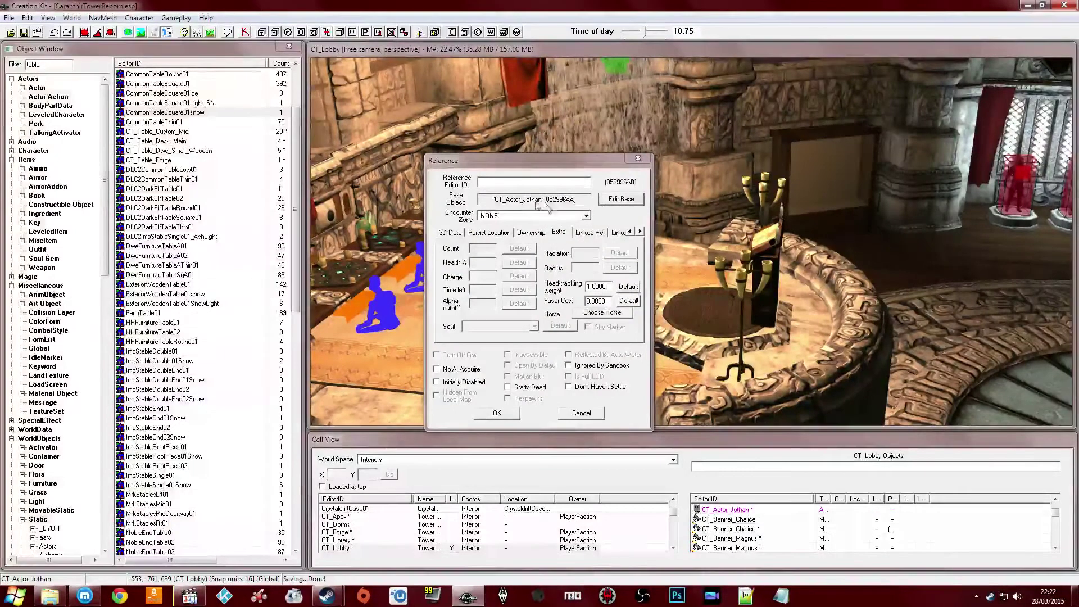
Review the AI package list of the base actor CT_Actor_Jothan, including CT_Package_Test_01 and CT_Package_Test_02, and leave without changes
double_click(504, 201)
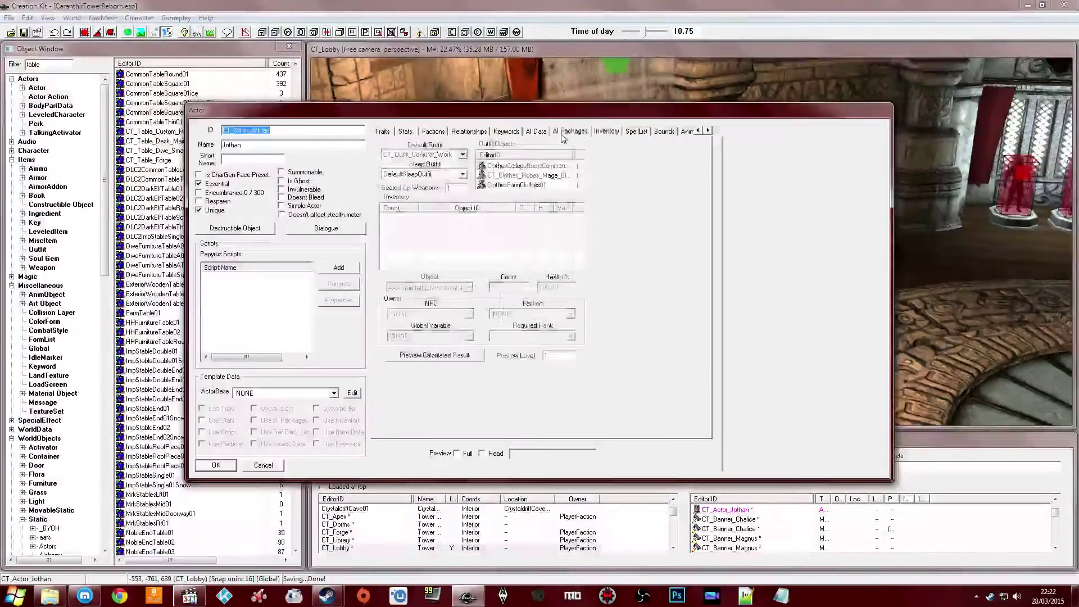
click(570, 130)
drag(442, 192, 436, 178)
click(440, 197)
click(439, 185)
click(439, 177)
click(439, 187)
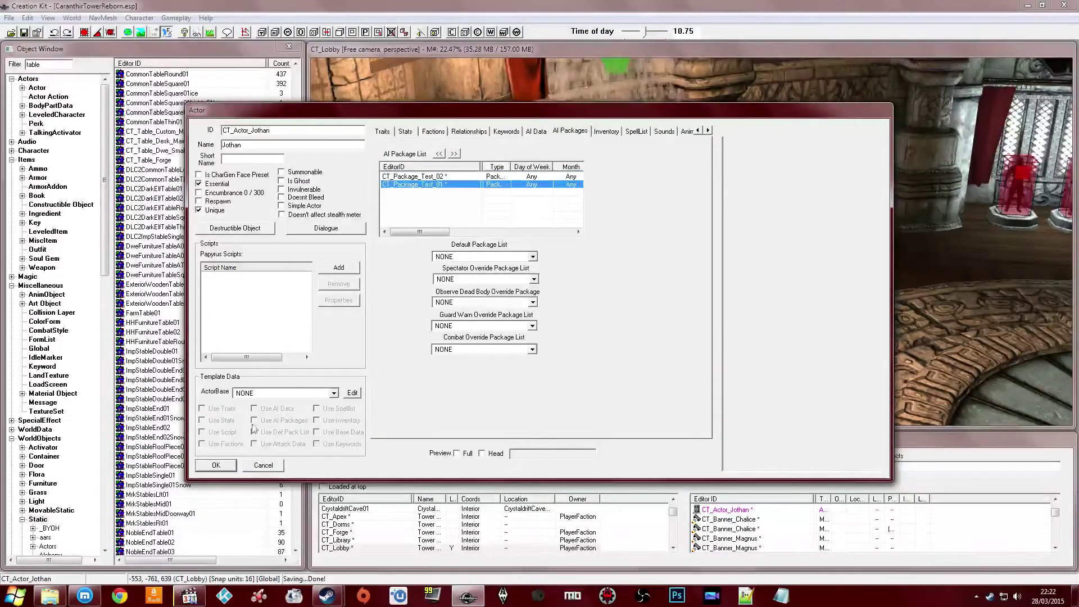
click(262, 465)
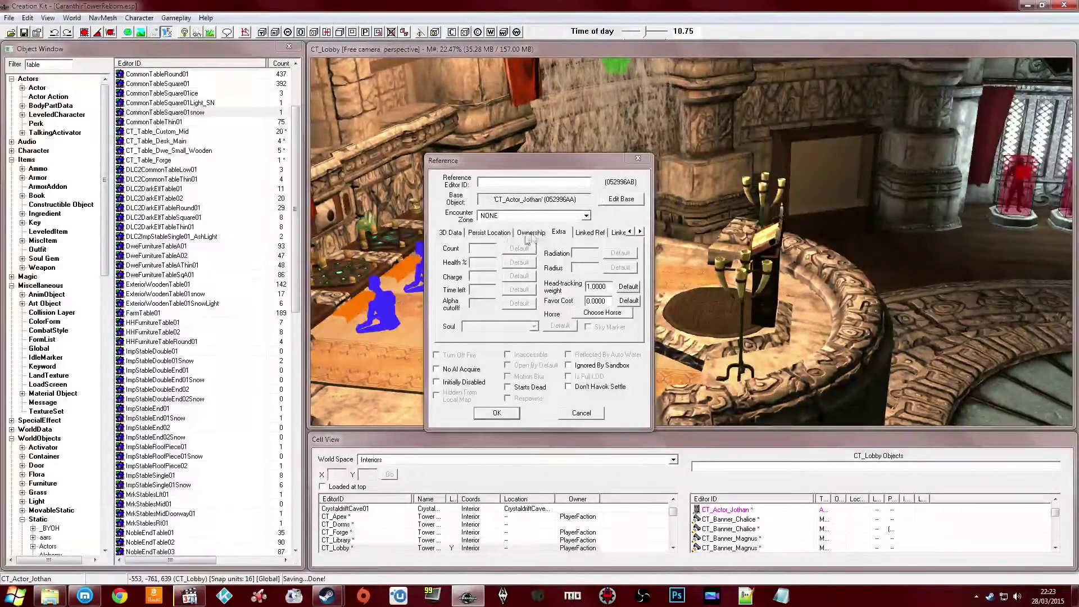
Reopen the base actor CT_Actor_Jothan for editing at its AI package list
click(621, 199)
click(487, 178)
right_click(461, 201)
click(490, 209)
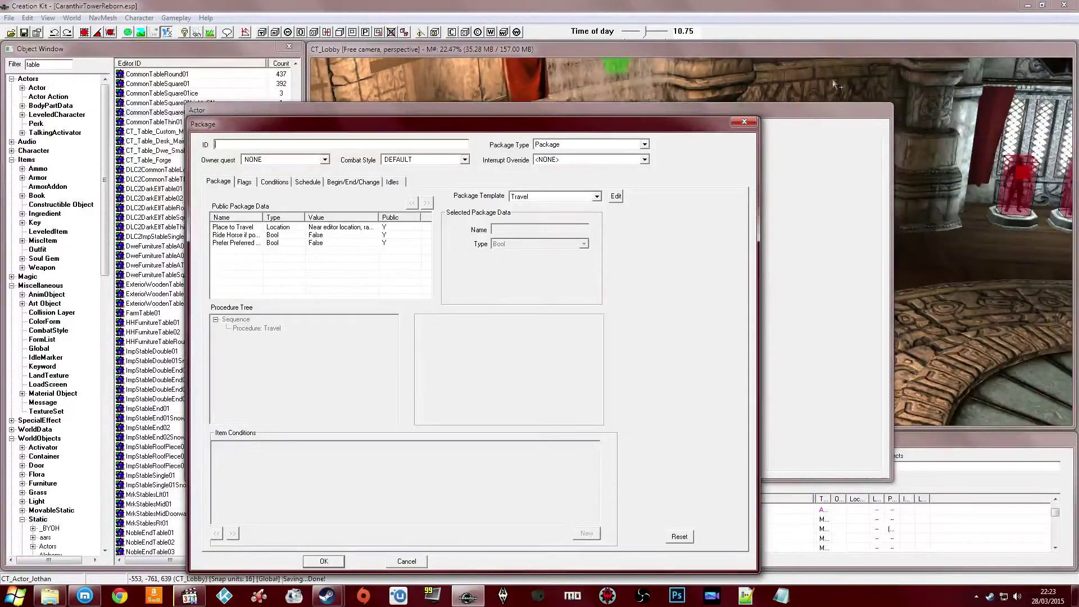
click(742, 122)
Start adding an existing package to the actor's AI package list and filter the available forms by "defaul"
right_click(517, 214)
click(519, 232)
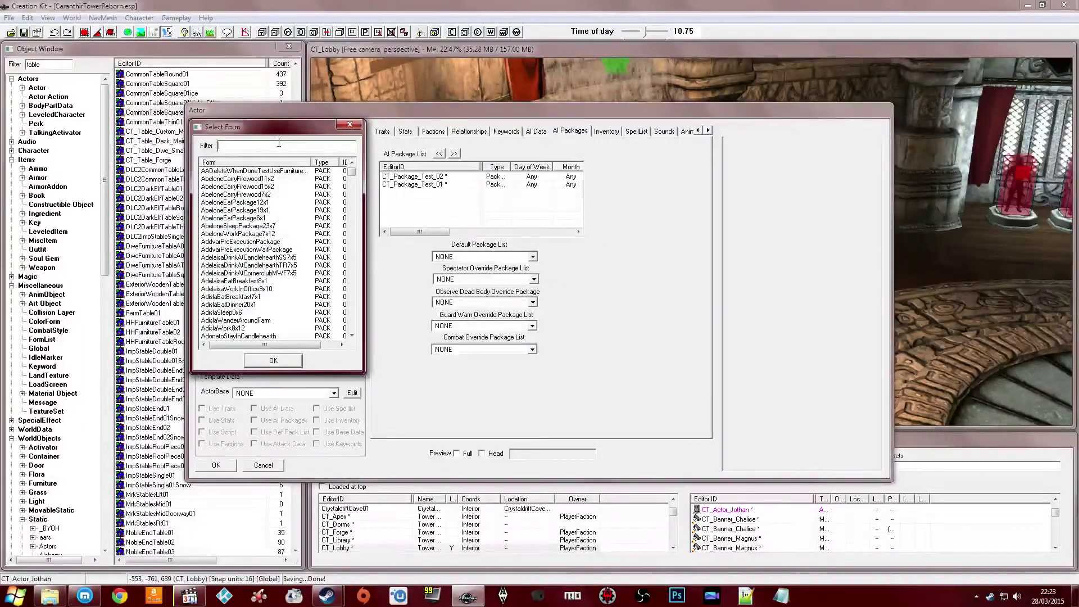
text(defaul)
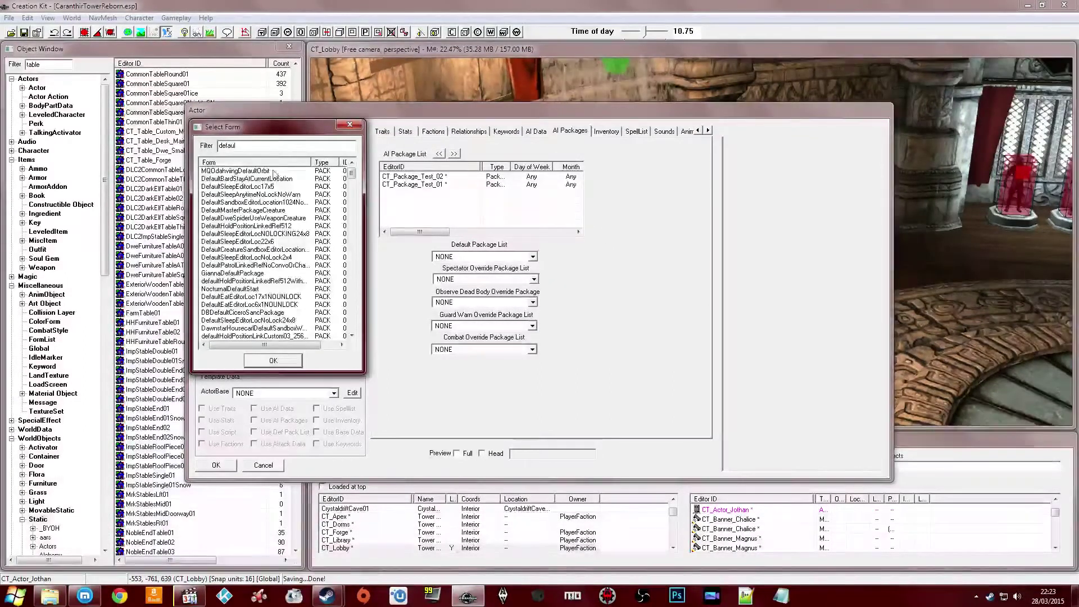
Look through the default sleep, eat, hold-position and sandbox packages for one suited to the actor
click(241, 195)
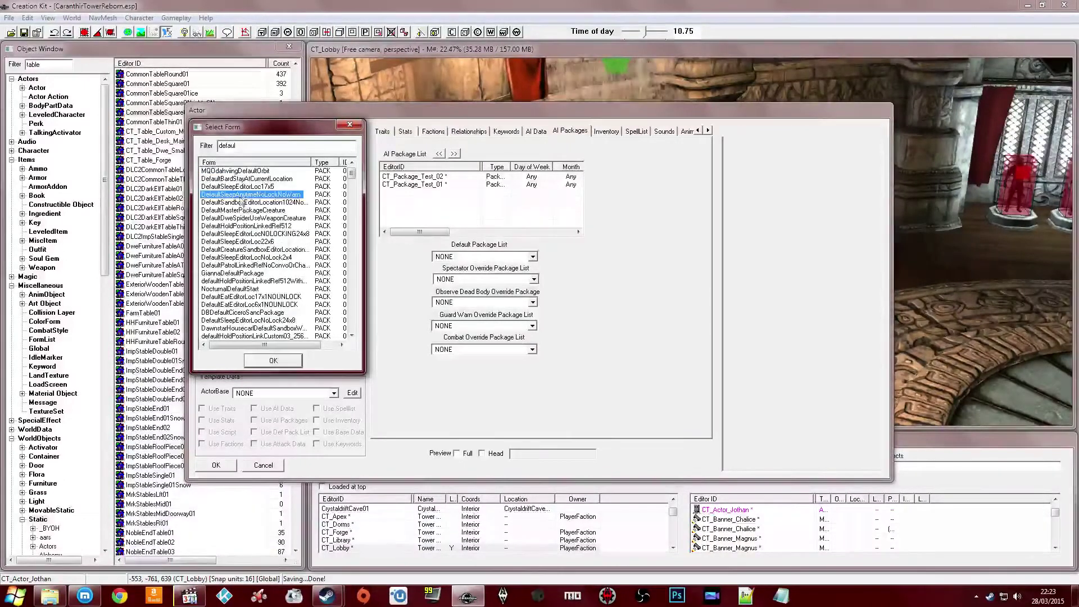
click(256, 234)
key(Down)
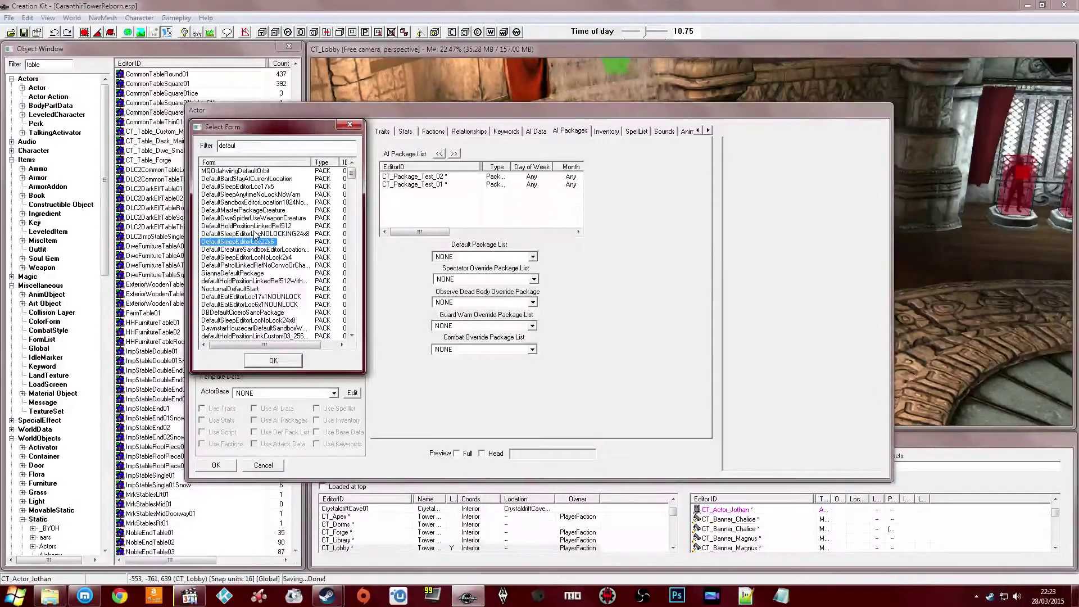
scroll(256, 223, down, 1)
click(242, 258)
scroll(241, 259, down, 1)
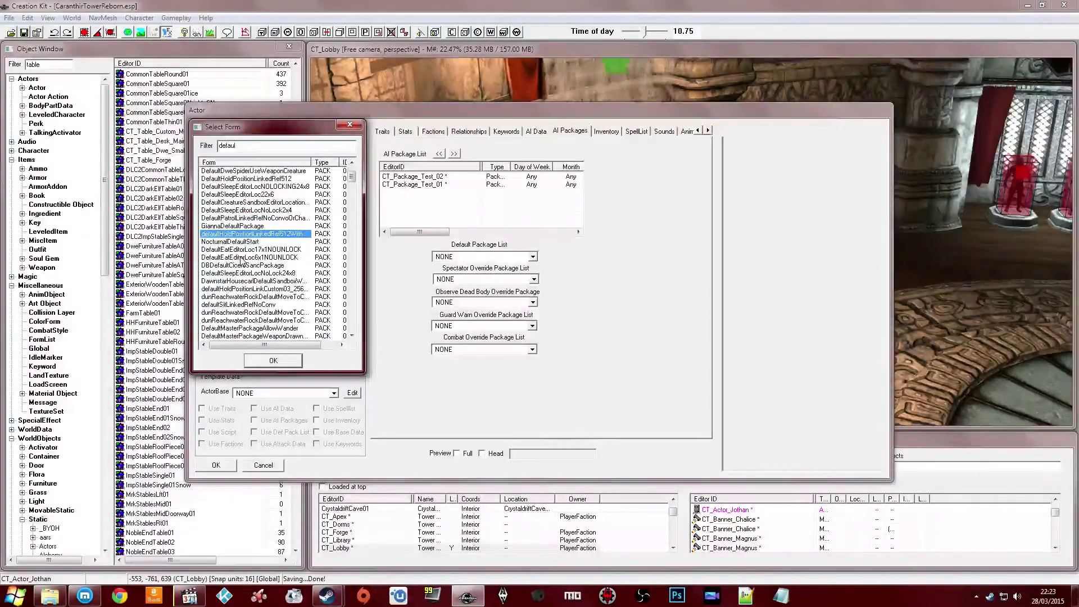
click(243, 273)
scroll(243, 273, down, 2)
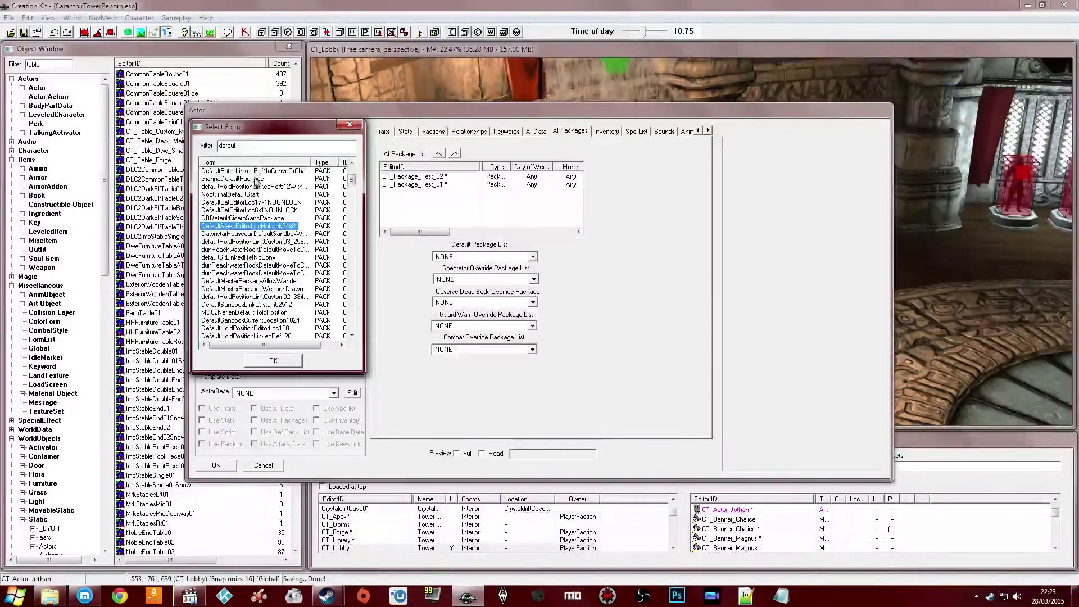
Filter the available packages by "sandbo" and browse the matching sandbox packages
double_click(236, 145)
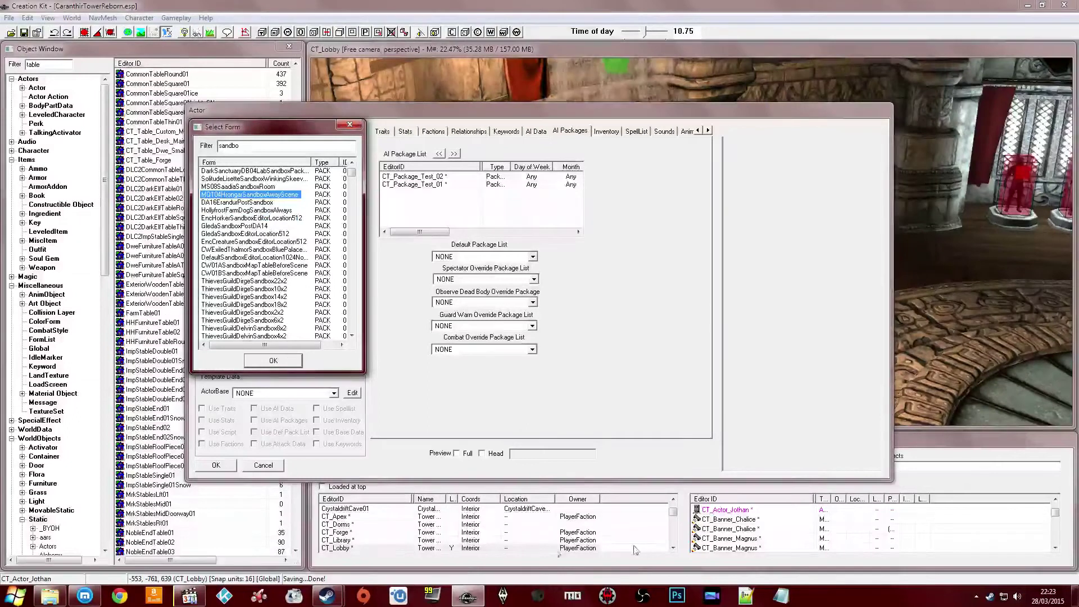
click(293, 251)
scroll(275, 247, down, 1)
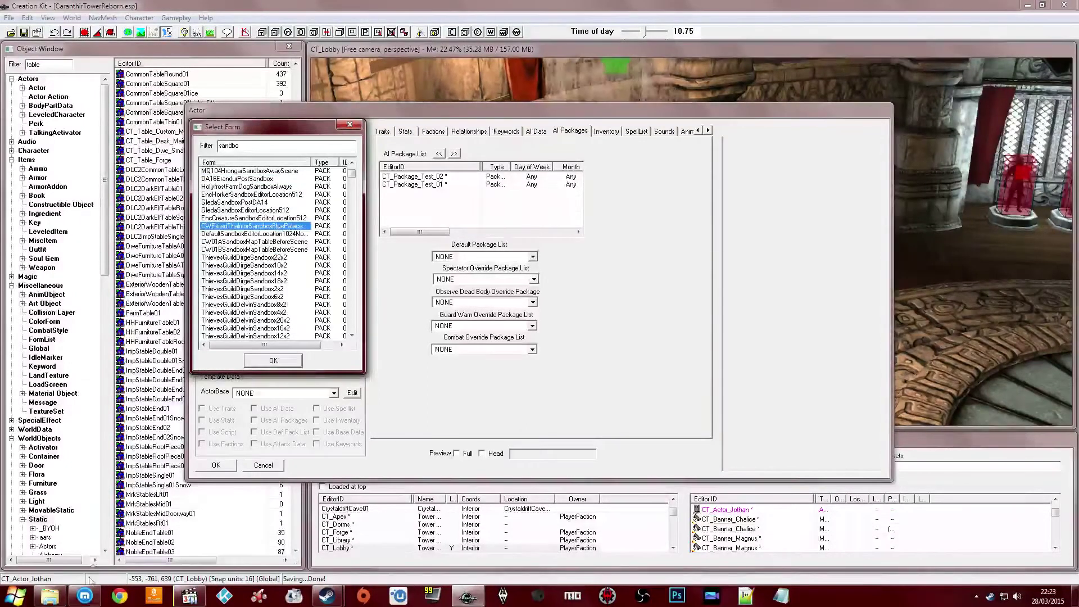
click(81, 601)
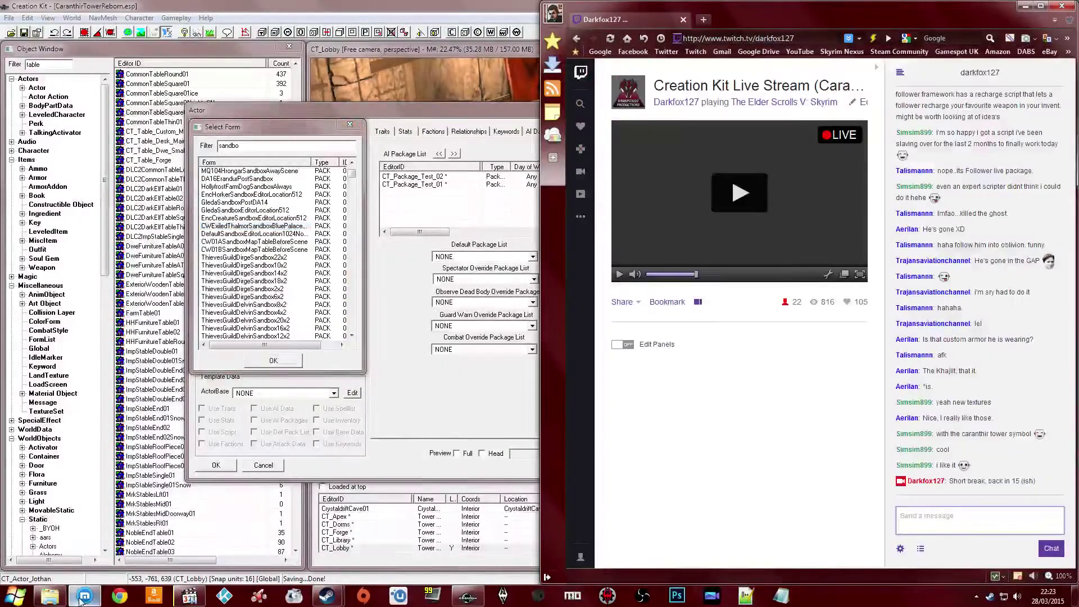
click(83, 597)
click(253, 249)
scroll(254, 256, down, 2)
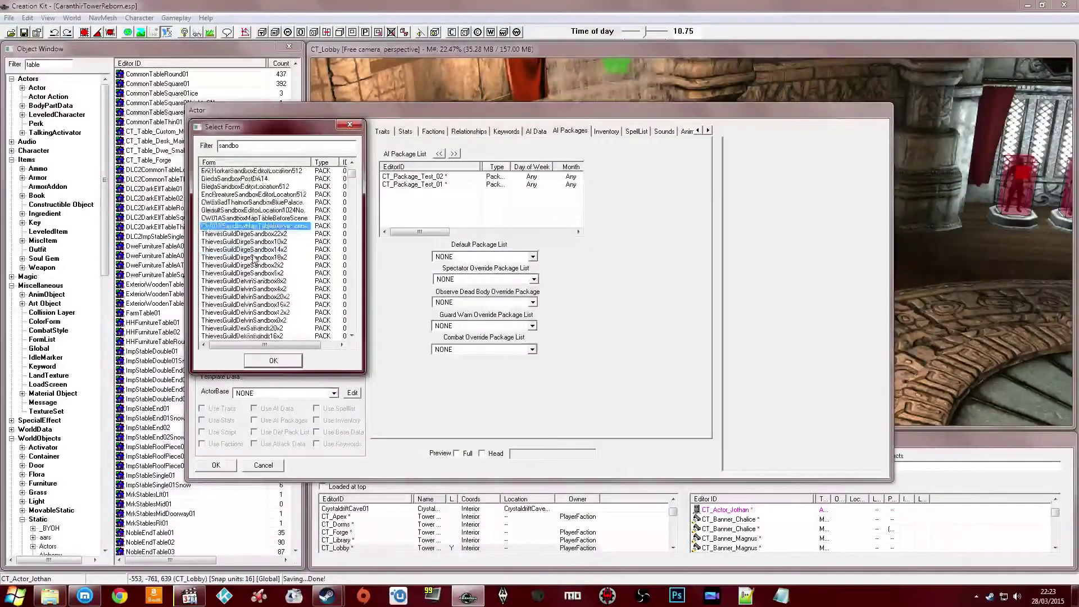
click(255, 228)
click(252, 244)
scroll(252, 244, down, 7)
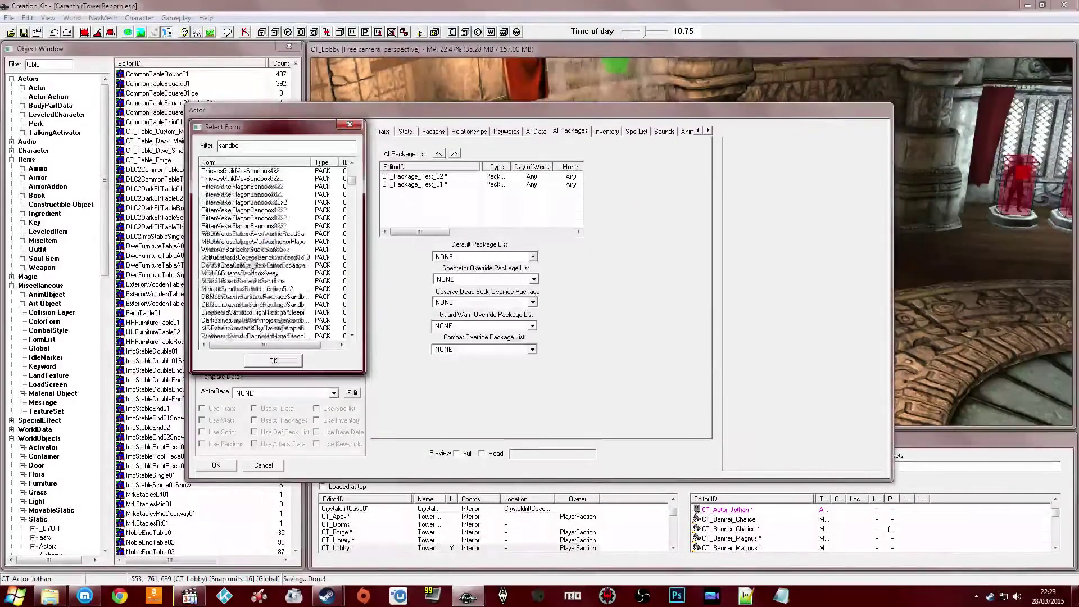
scroll(293, 189, up, 2)
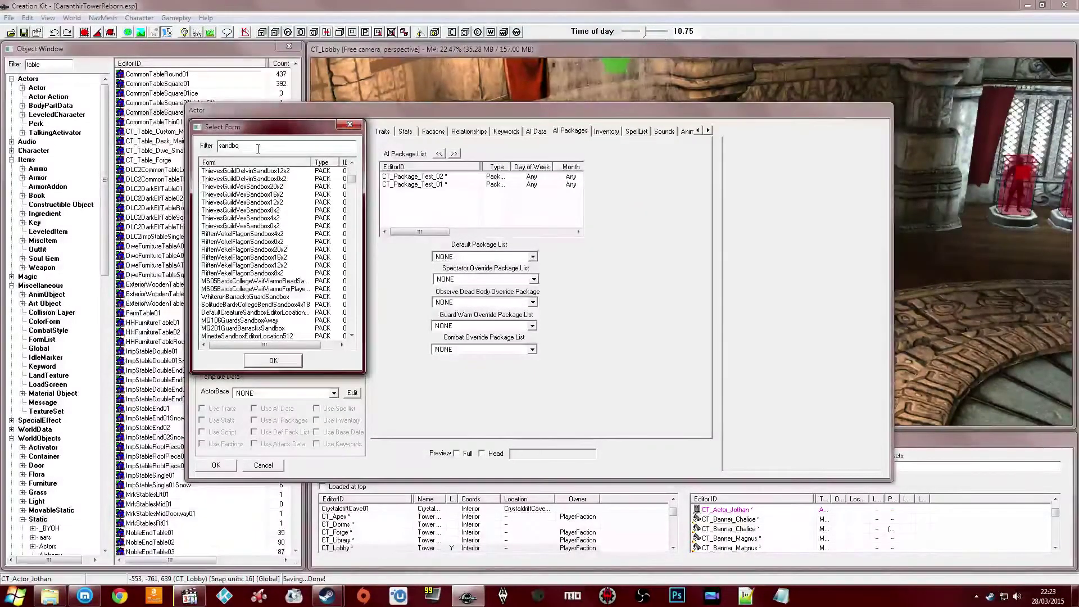
Look through the packages matching "sandbox", reading their full names to find a suitable default sandbox package
scroll(254, 187, up, 5)
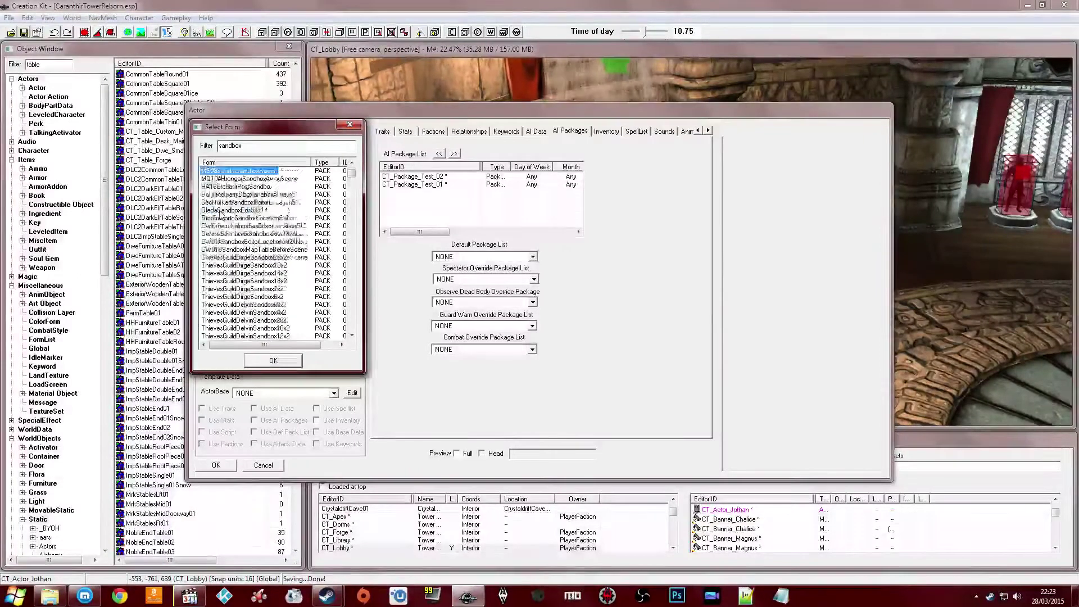
key(d)
key(d)
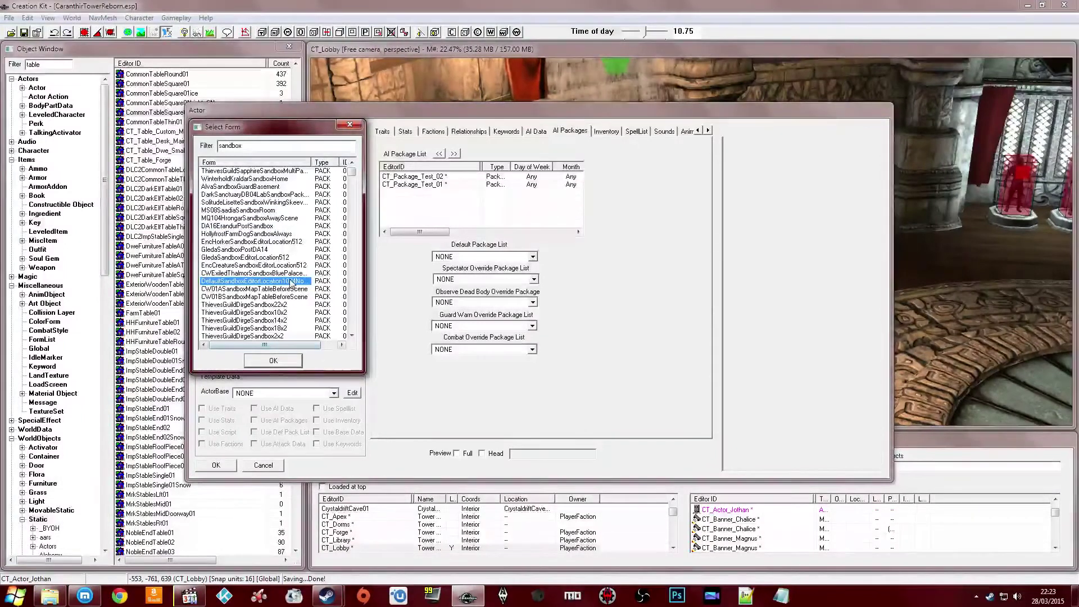
drag(308, 159, 340, 161)
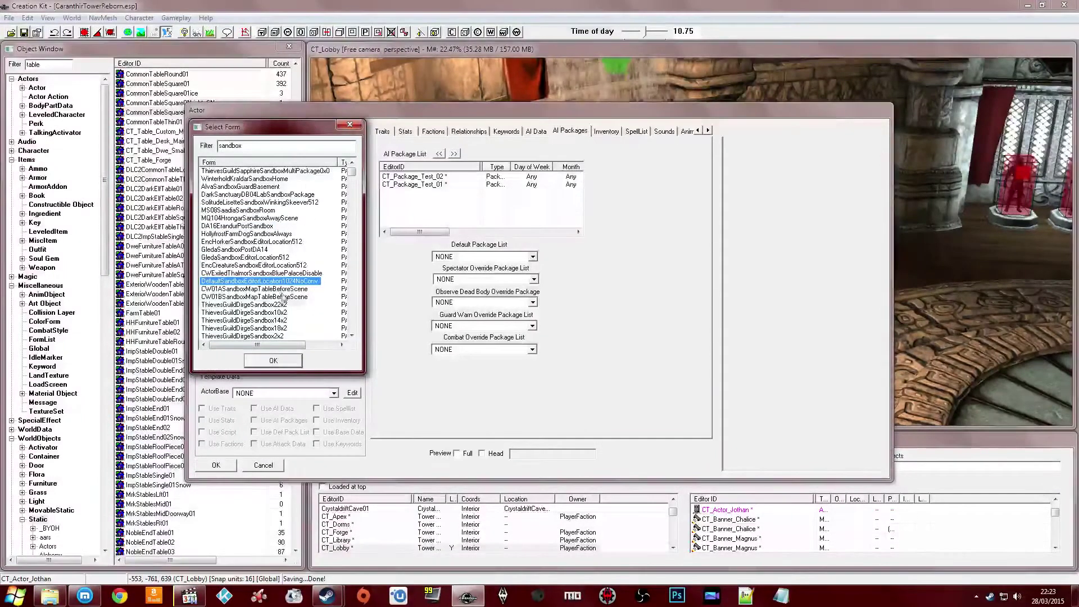
click(300, 289)
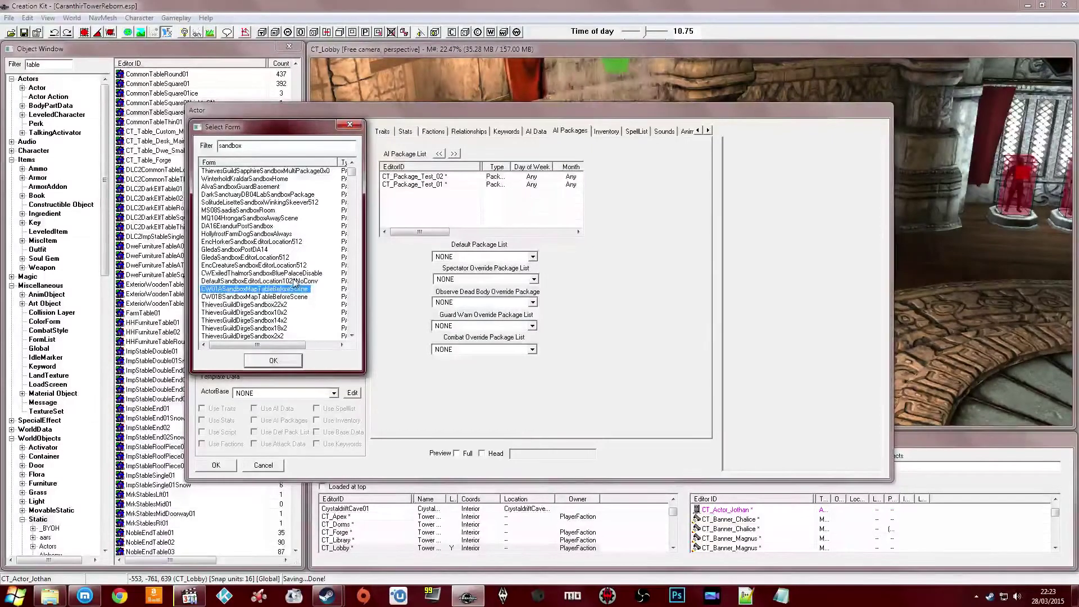
click(295, 281)
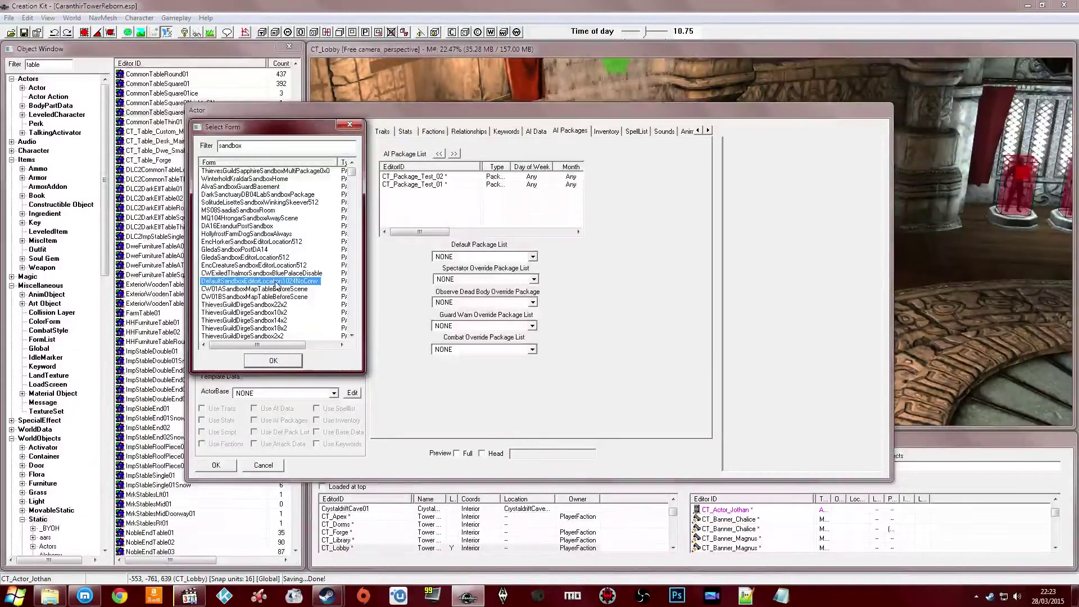
scroll(269, 298, down, 15)
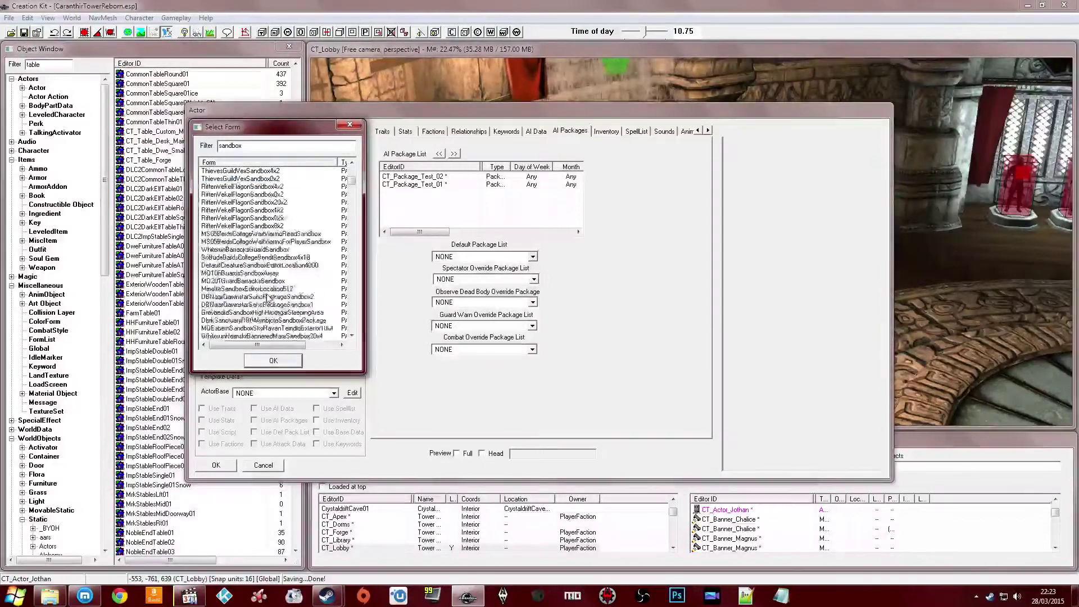
scroll(269, 298, down, 4)
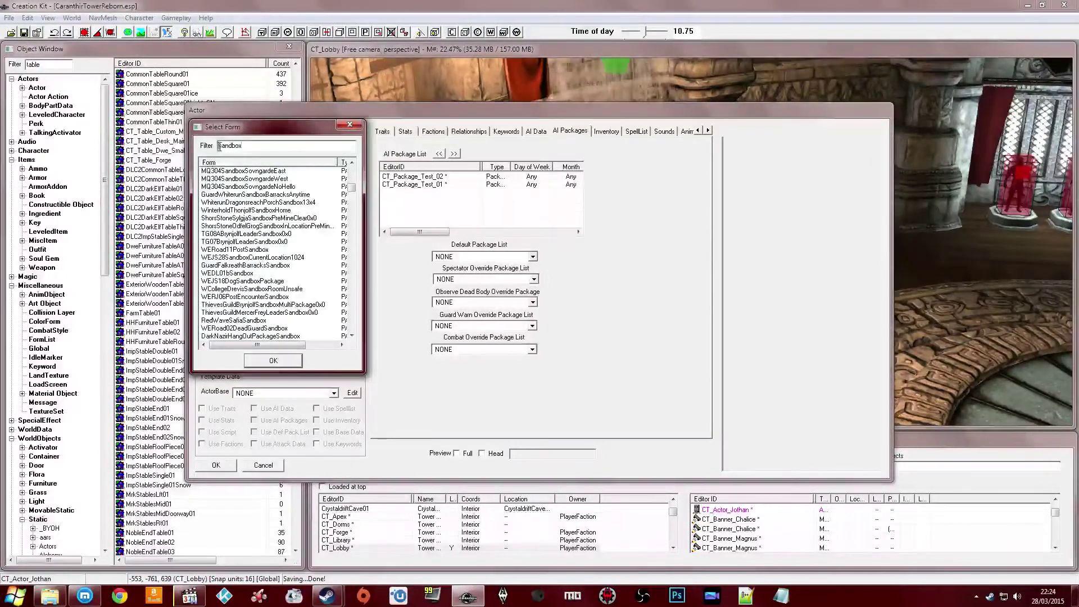
Filter the available packages by "defaultsandbox" and add DLC1DefaultSandbox_1024 to the actor's AI package list
text(ault)
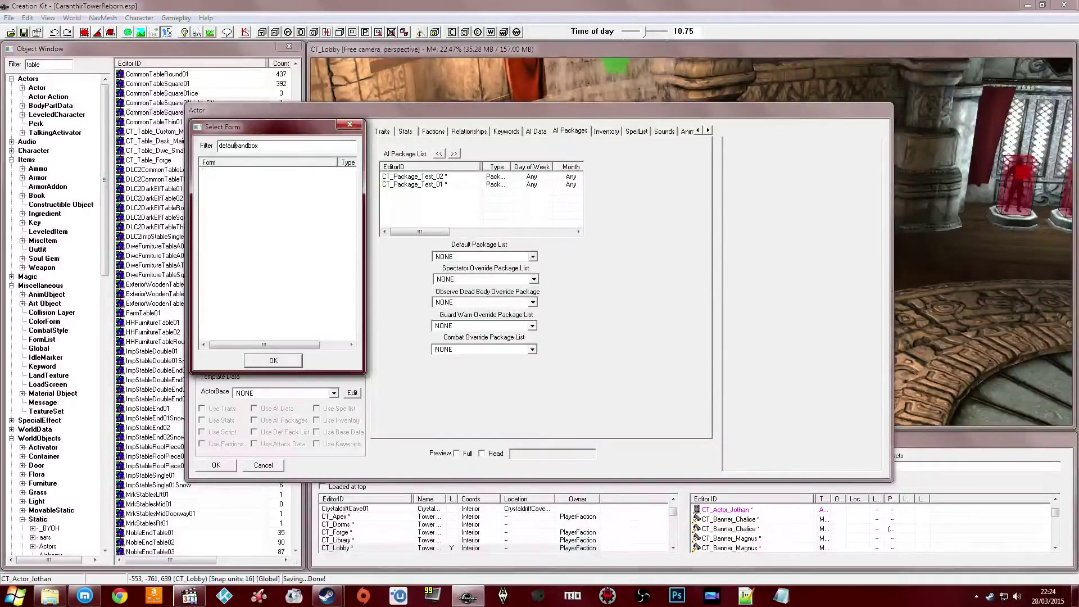
click(256, 225)
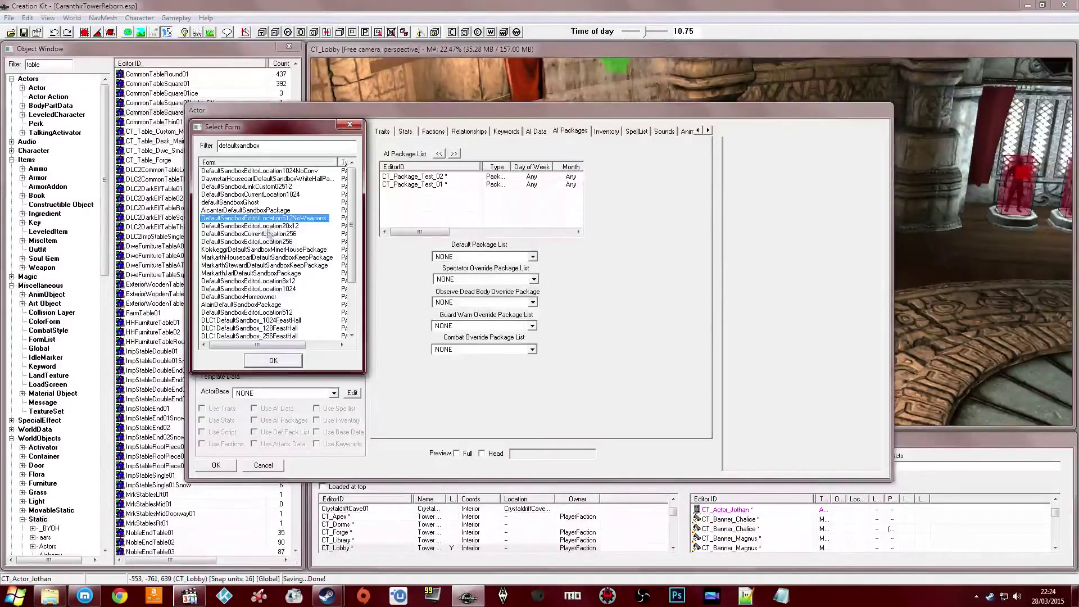
click(267, 257)
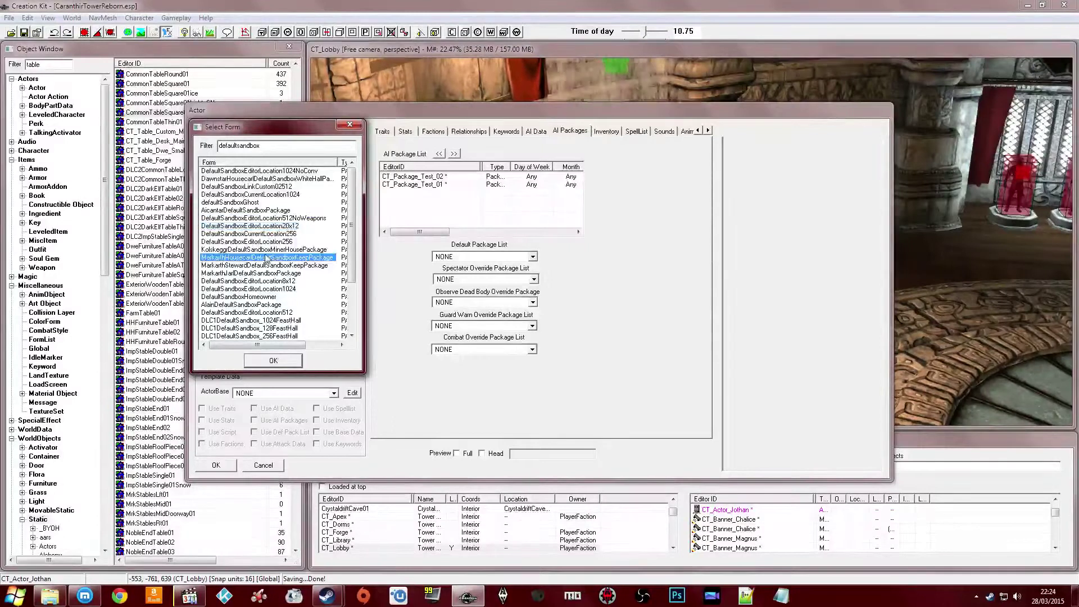
scroll(275, 298, down, 2)
click(260, 312)
click(272, 361)
Try to change the order of the packages in the actor's AI package list
click(436, 193)
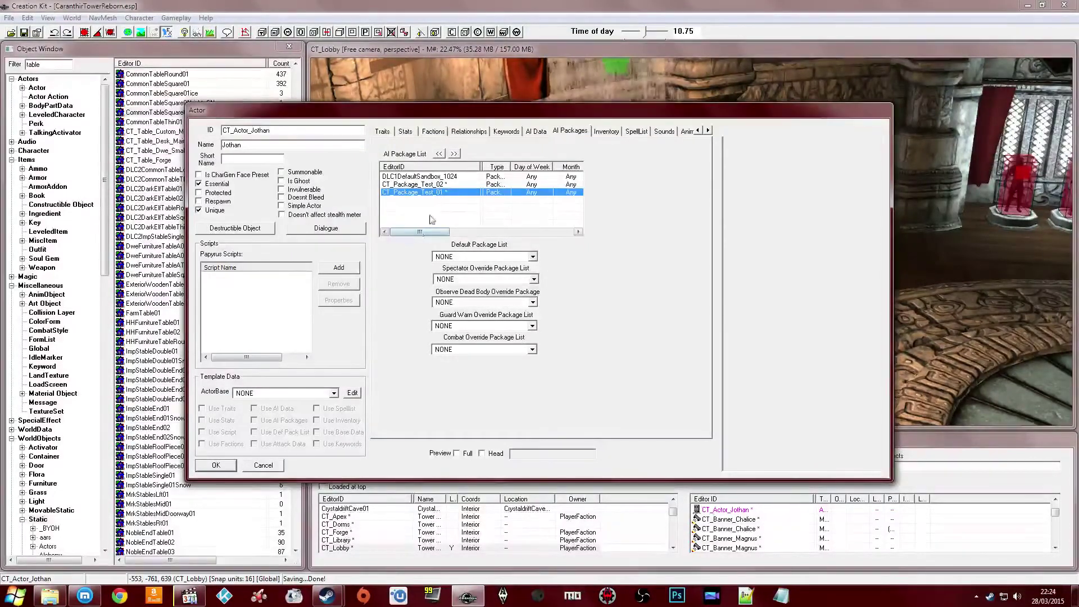
click(448, 177)
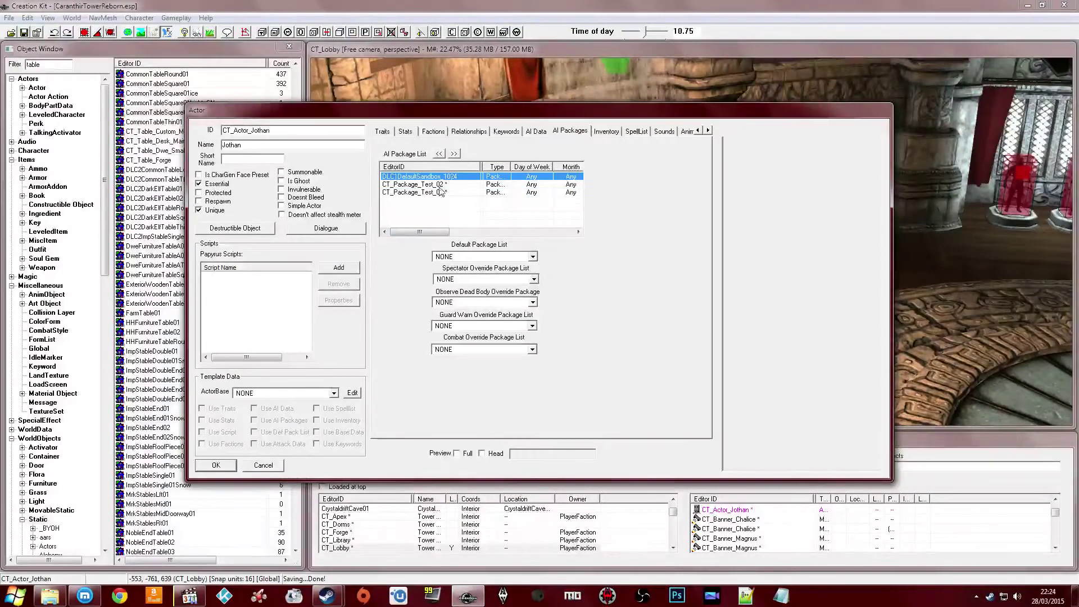
click(438, 154)
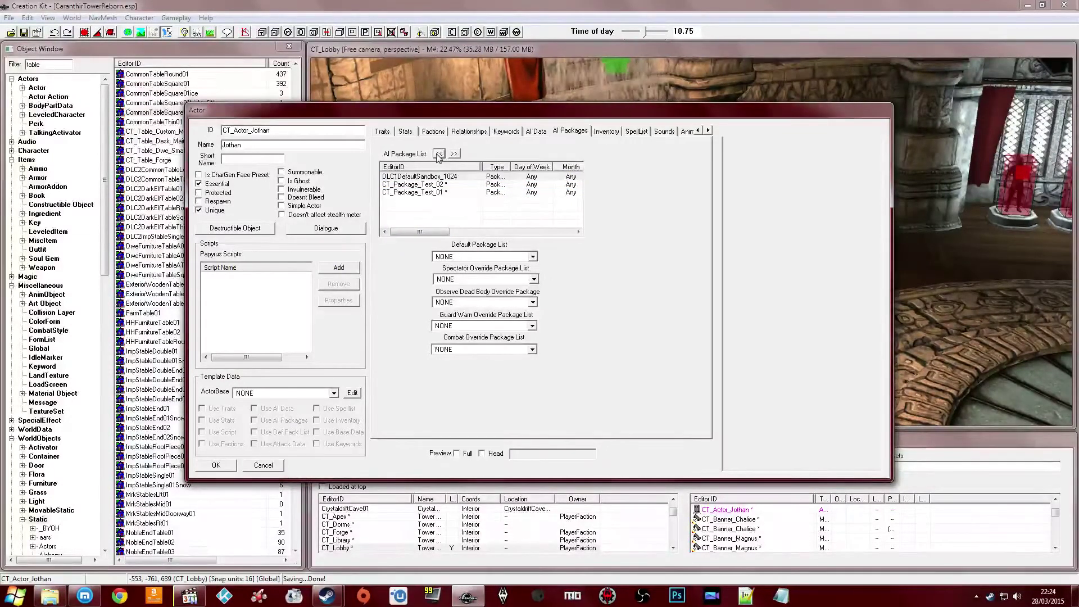
click(437, 177)
click(438, 154)
click(455, 154)
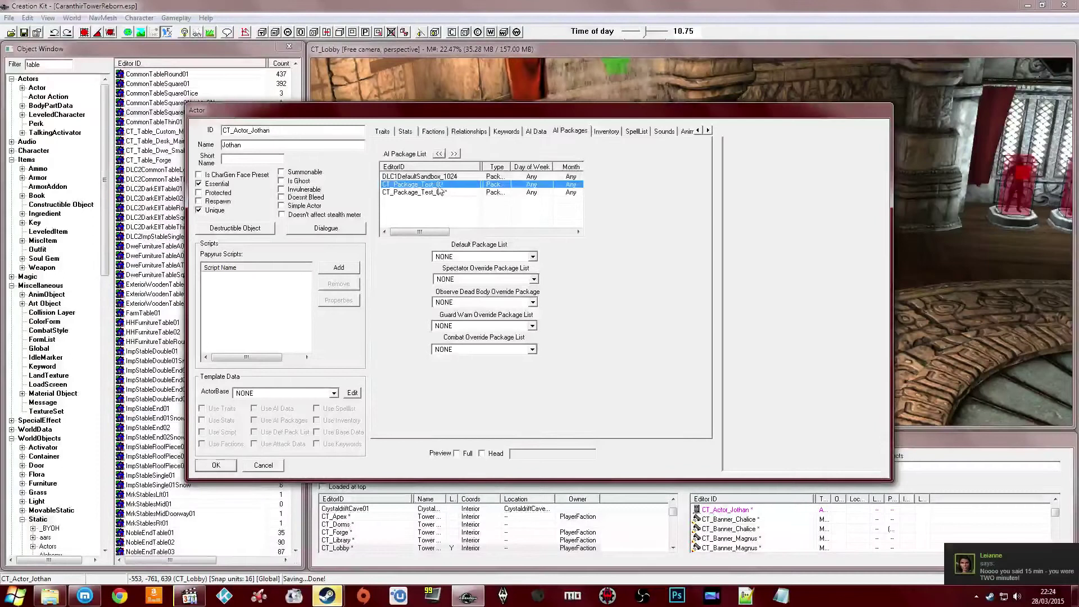
click(454, 153)
click(439, 153)
click(432, 185)
click(1008, 553)
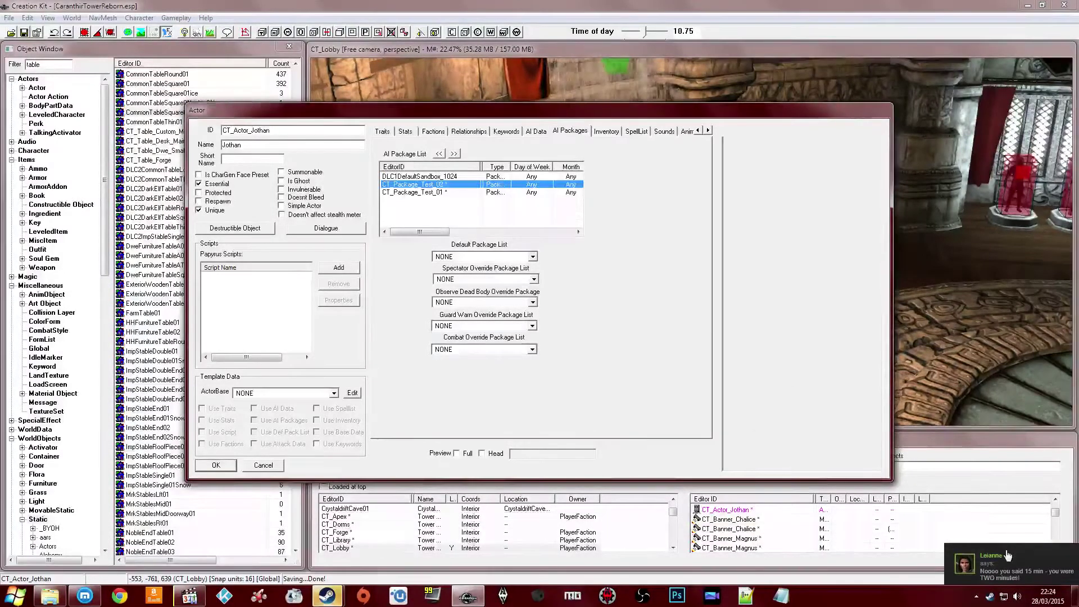
click(647, 371)
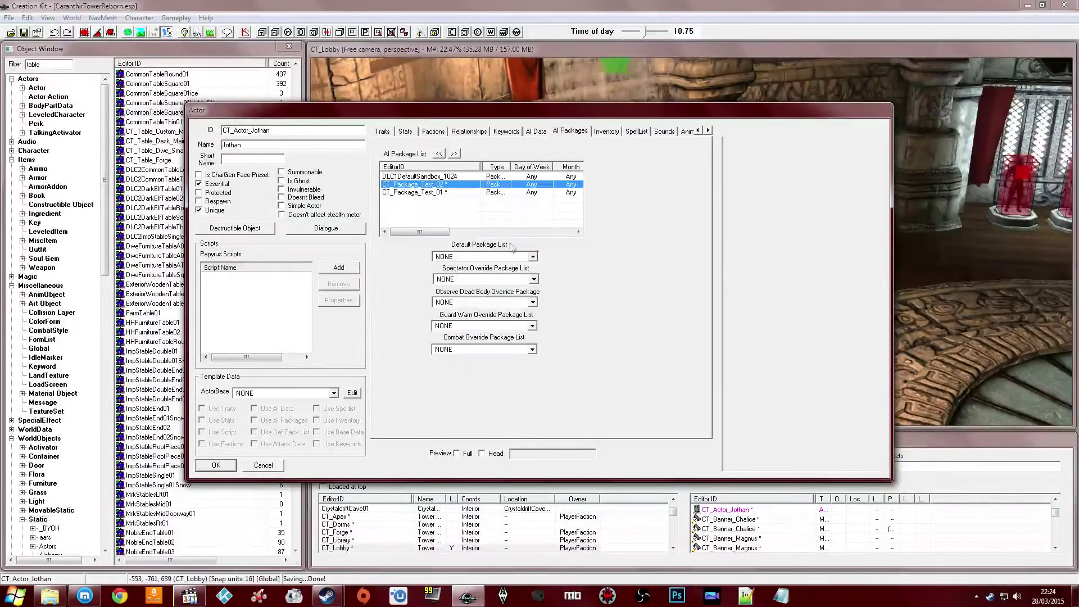
click(484, 193)
click(482, 204)
click(489, 186)
click(488, 176)
click(486, 184)
click(482, 195)
drag(484, 201, 484, 208)
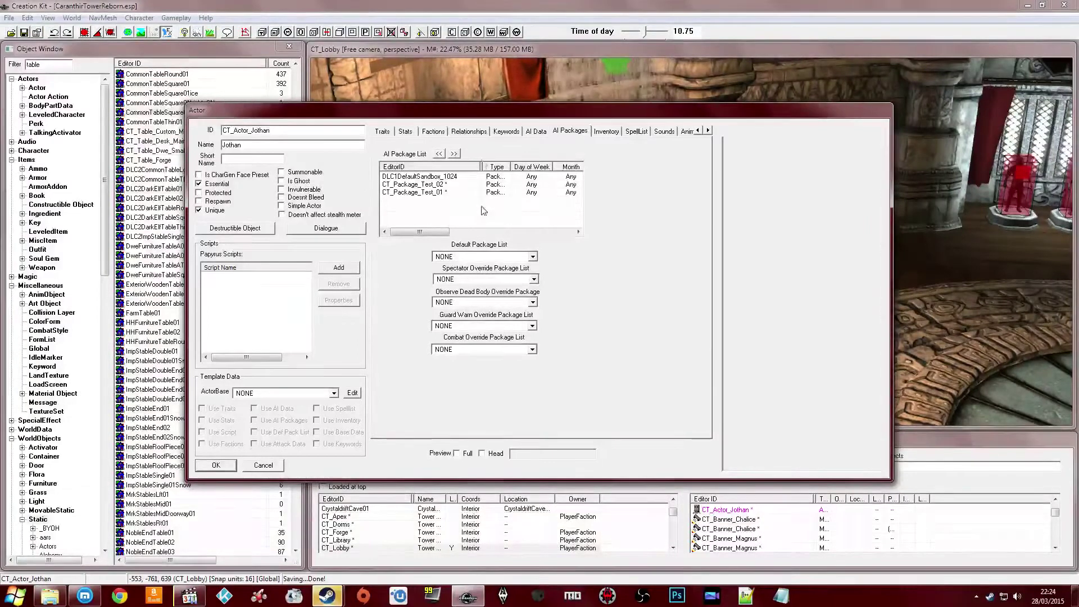
Switch to the Steam chat window to read the latest messages, and return to the actor's AI package list
mouse_move(339, 593)
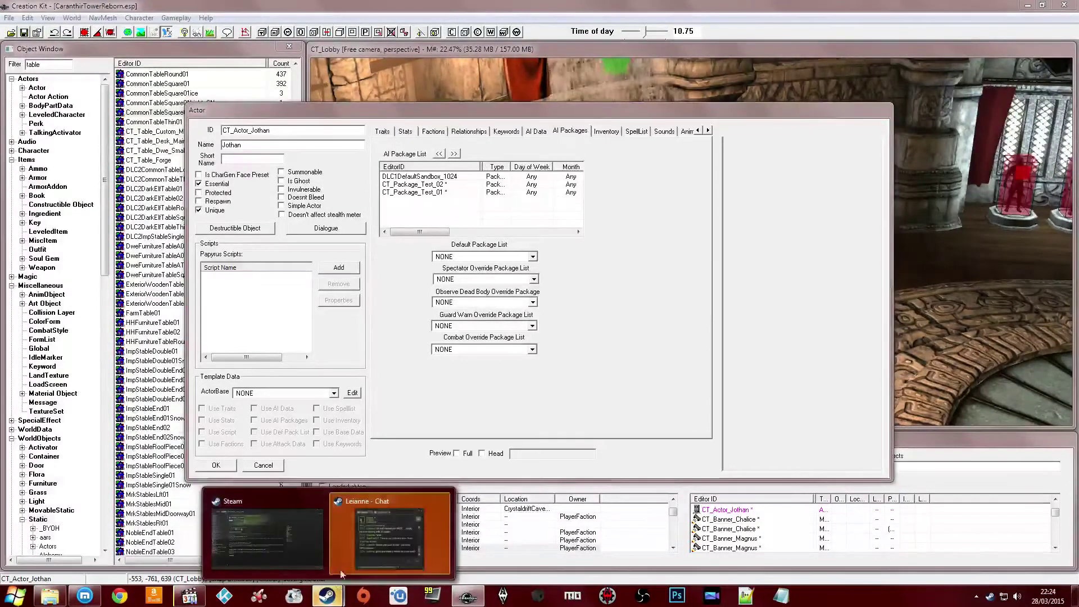
click(398, 506)
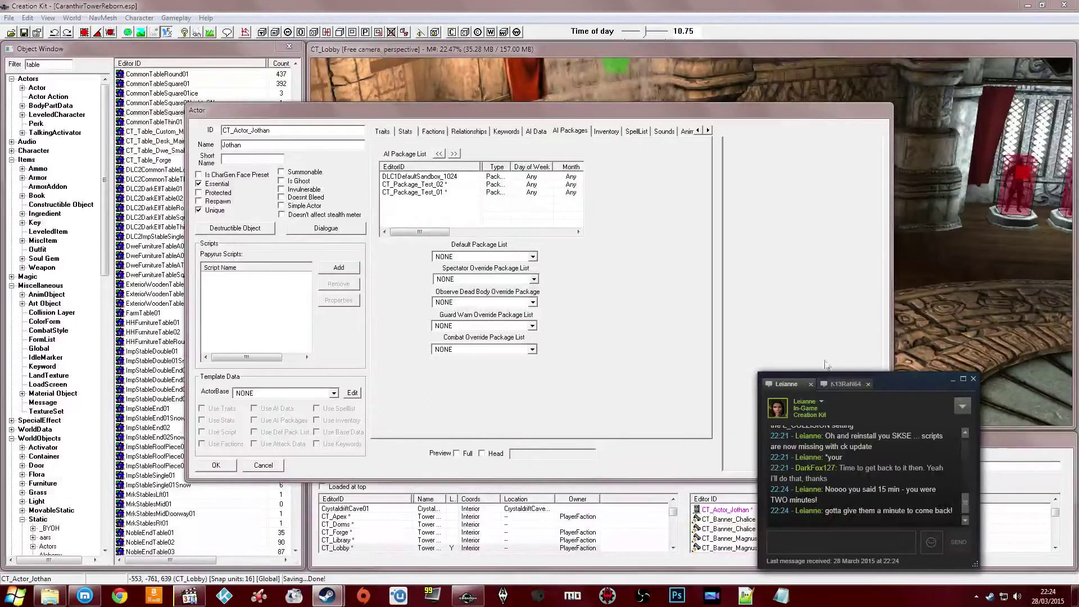
click(669, 289)
click(446, 185)
click(446, 208)
click(449, 192)
click(452, 185)
click(454, 177)
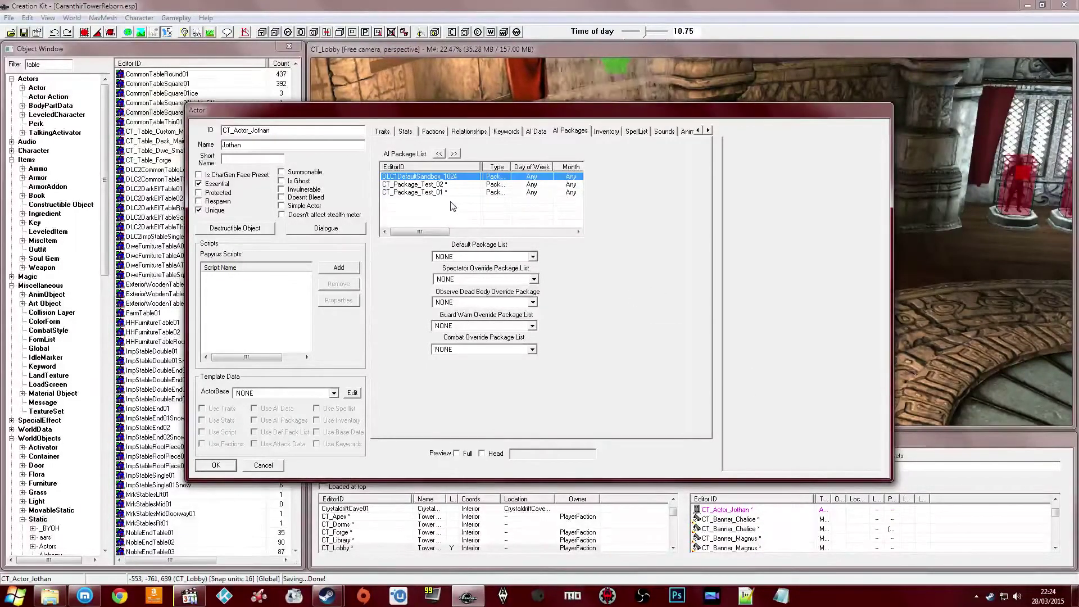
click(443, 213)
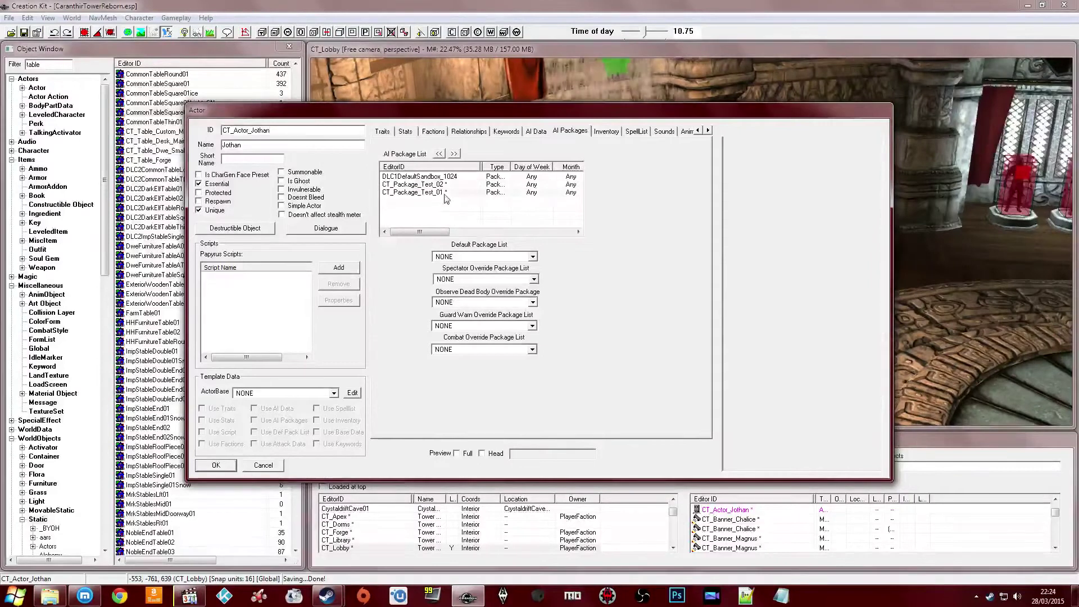
click(447, 177)
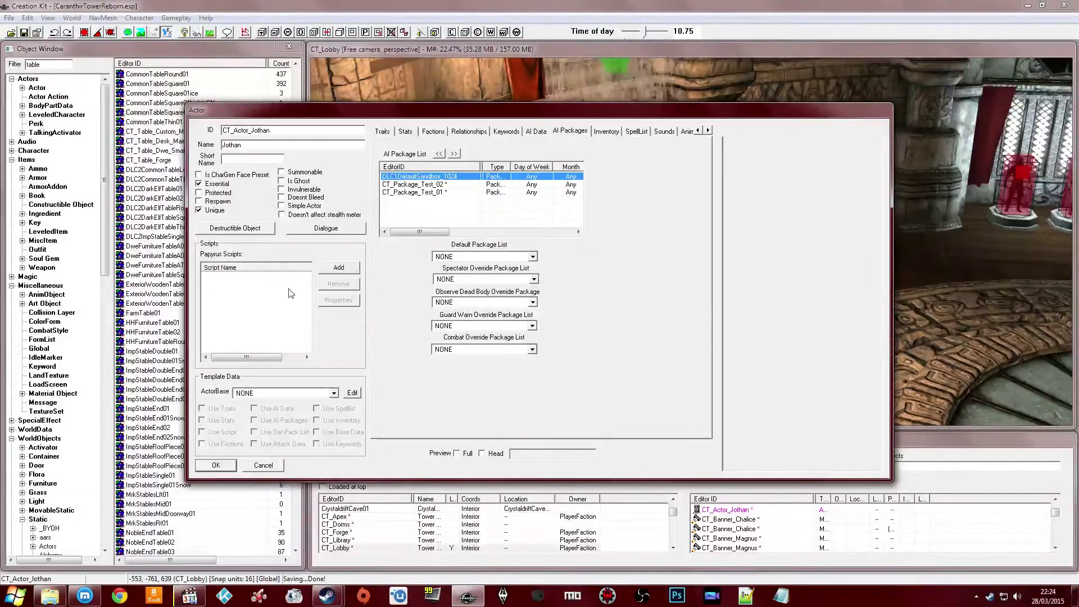
Accept the changes to the base actor CT_Actor_Jothan and close its reference properties
click(277, 134)
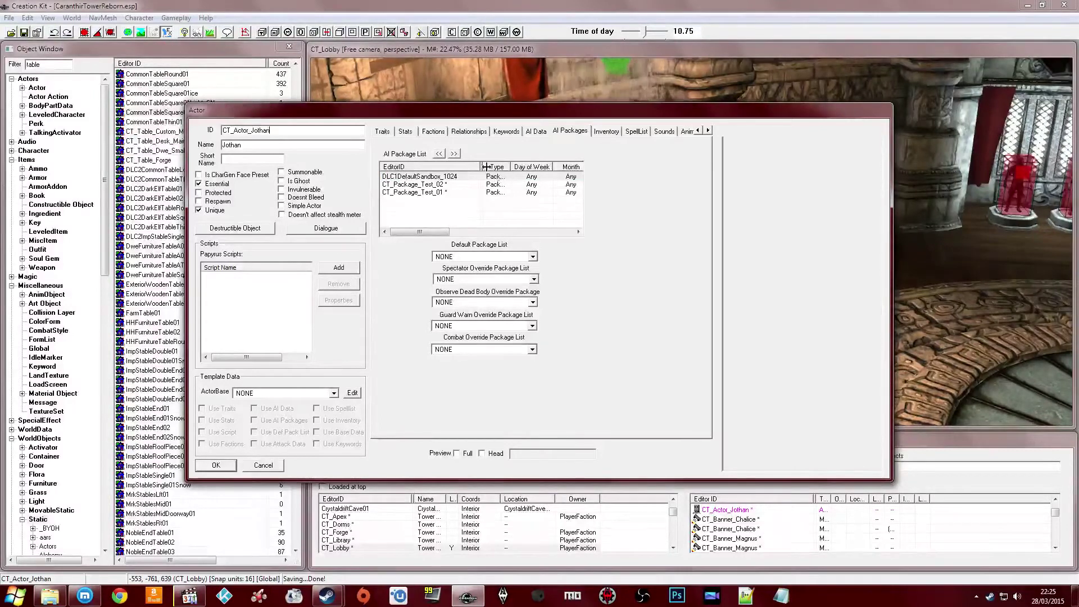
click(215, 465)
click(497, 413)
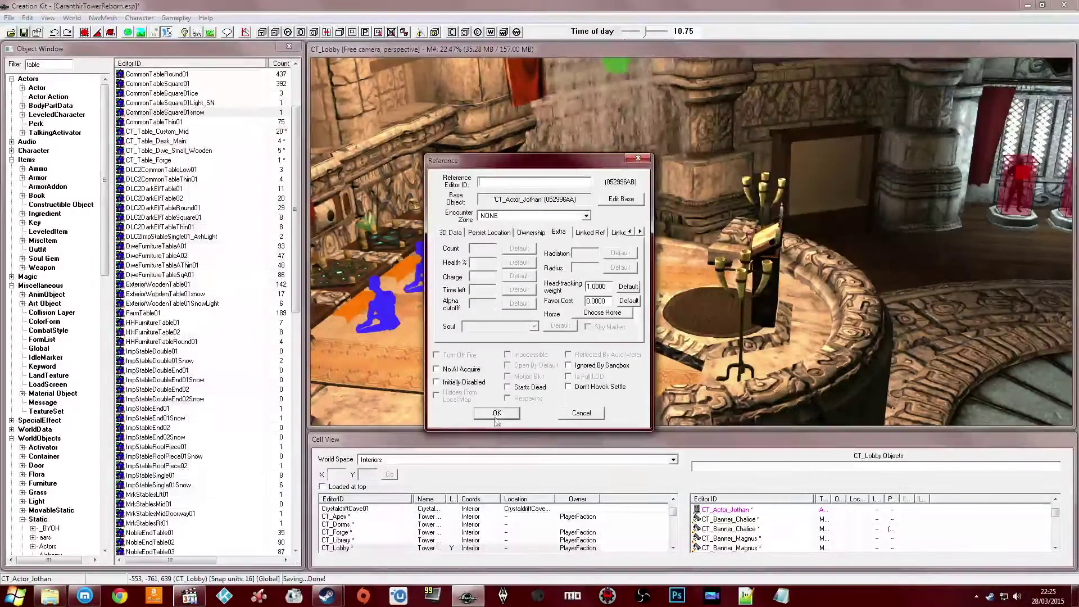
Load the CT_Apex interior cell and select the CT_Trigger_AlchemyBoost trigger in its alchemy alcove
middle_drag(597, 272, 527, 240)
scroll(596, 260, up, 2)
shift+middle_drag(499, 230, 598, 276)
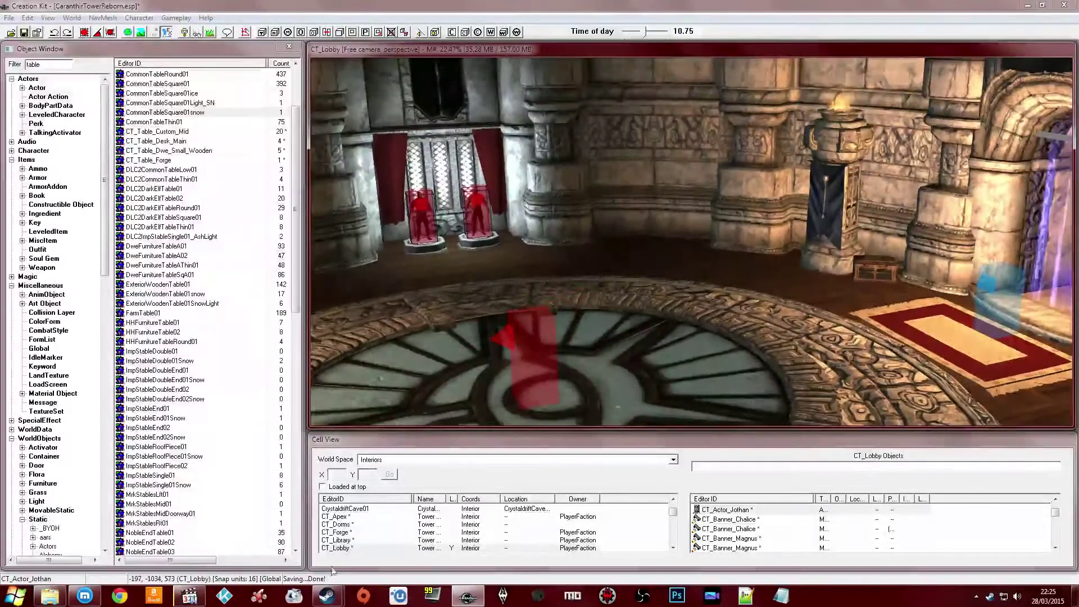
click(346, 517)
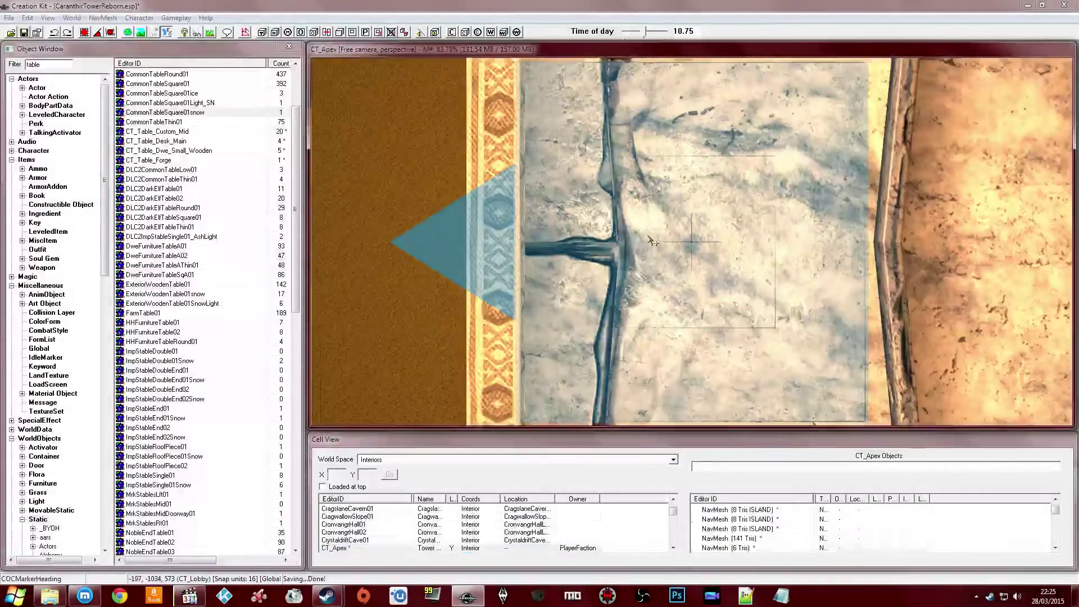
shift+middle_drag(648, 236, 662, 263)
click(697, 243)
scroll(687, 247, up, 4)
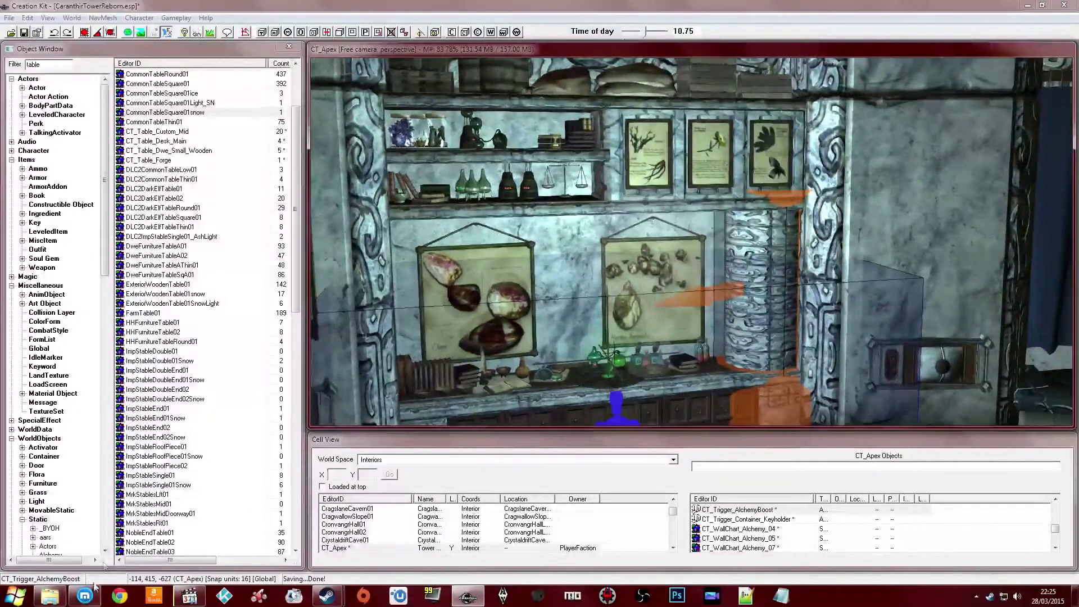
Switch to the web browser to check the Twitch stream's chat, and return to the Creation Kit
click(85, 597)
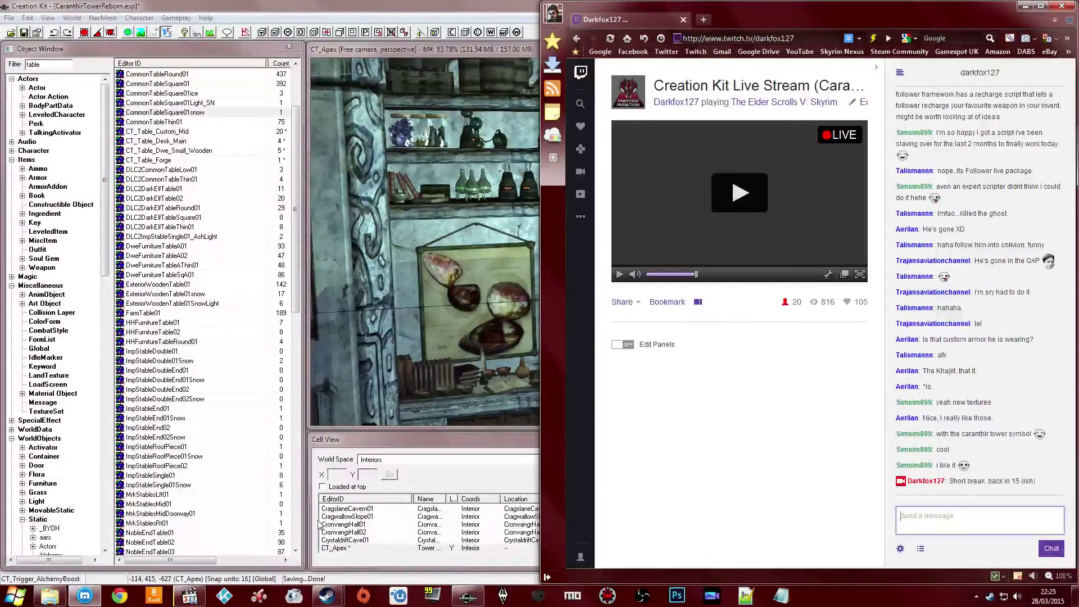
click(84, 596)
Hide the collision marker covering the round stone shelves beside the alchemy table in CT_Apex
middle_drag(568, 326, 610, 289)
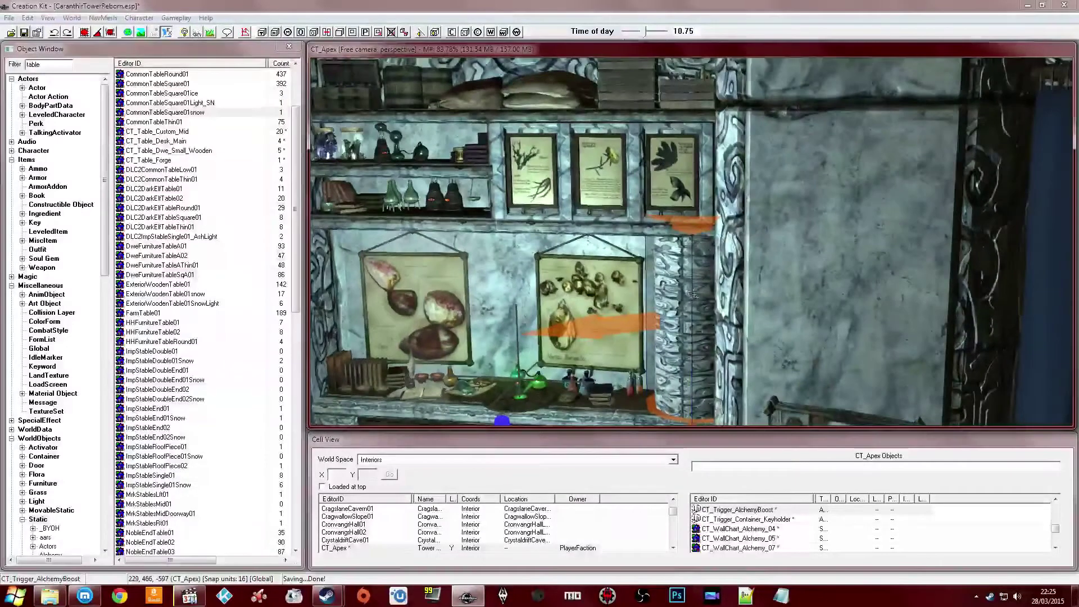
click(677, 273)
middle_drag(677, 273, 671, 284)
scroll(668, 289, up, 3)
scroll(669, 289, up, 5)
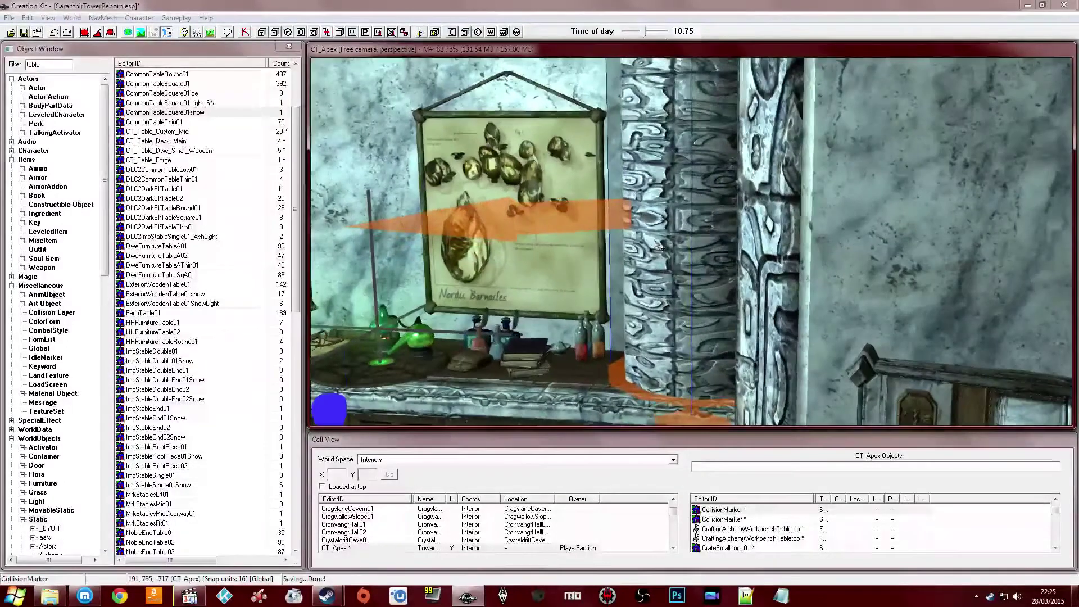
click(656, 254)
key(1)
key(1)
scroll(674, 248, up, 5)
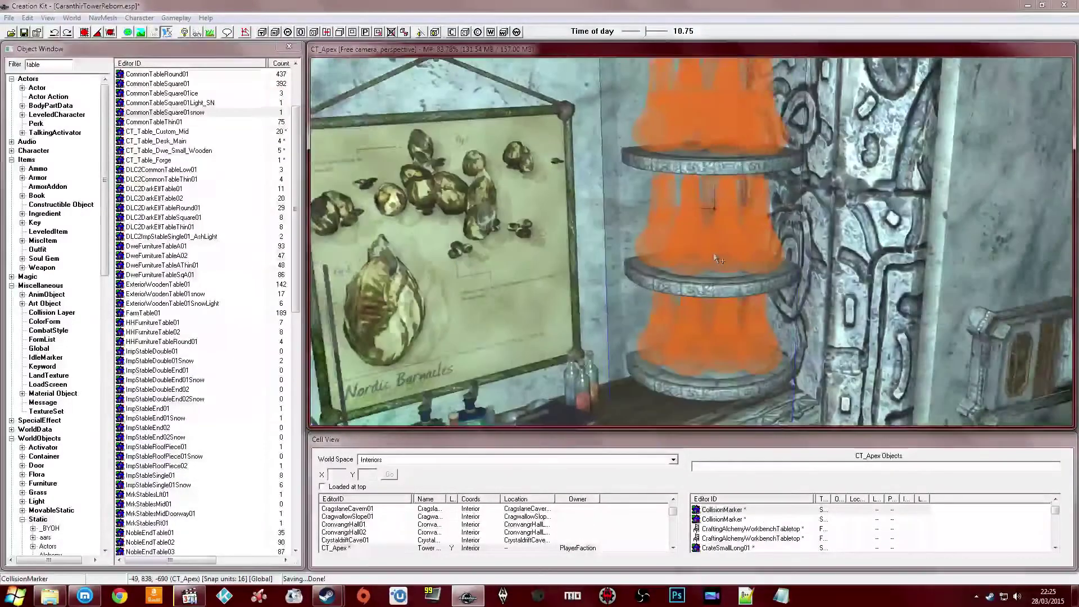
Check the reference properties of the CollisionMarker at the round stone shelves and inspect the shelves from close up
double_click(652, 255)
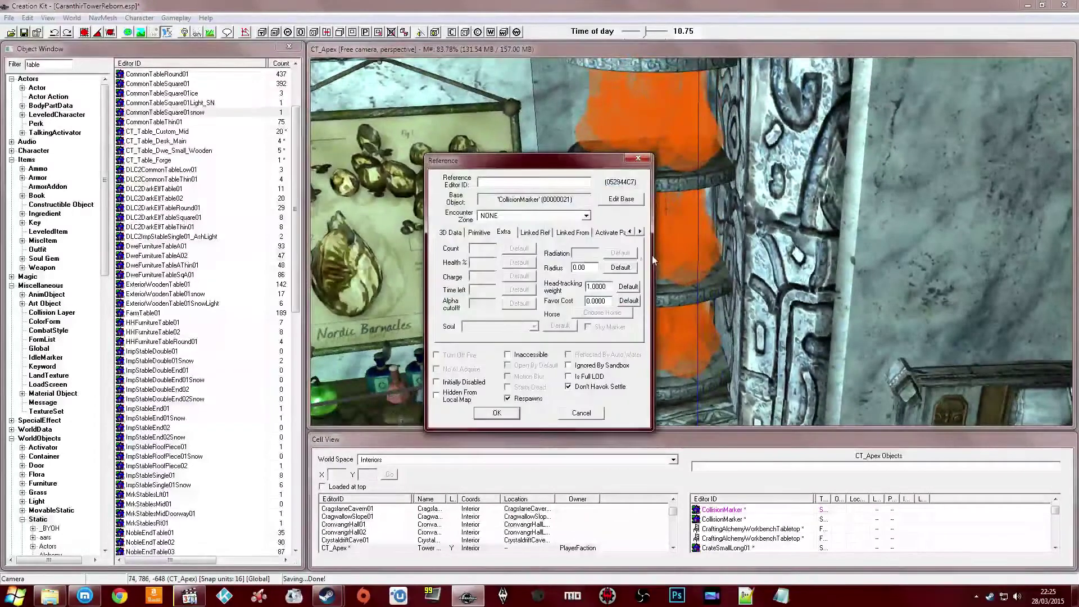
click(638, 159)
scroll(678, 206, up, 5)
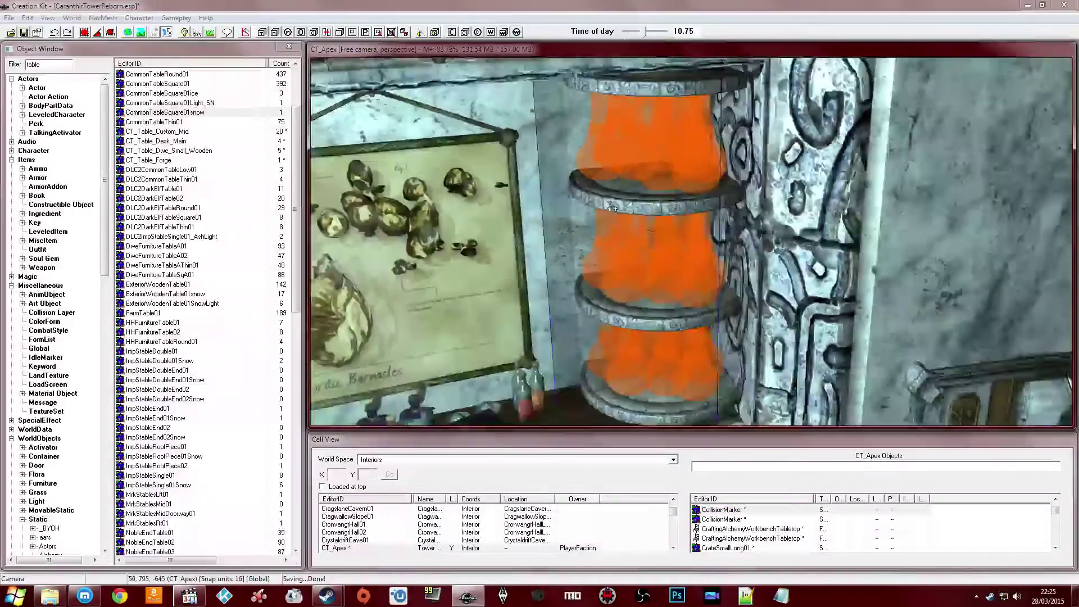
scroll(678, 206, down, 3)
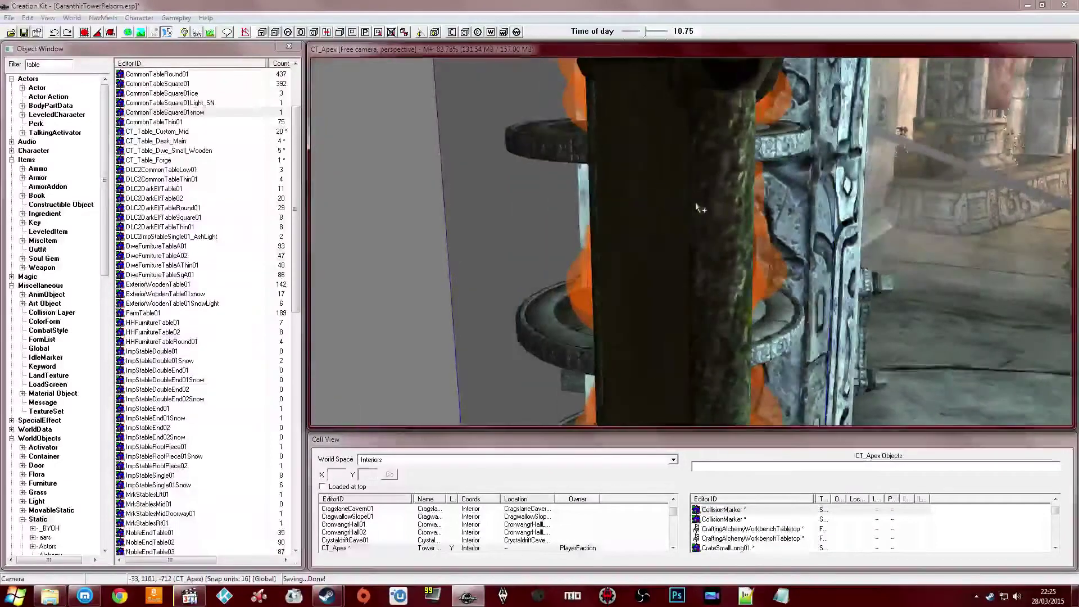
scroll(698, 207, up, 4)
shift+middle_drag(699, 207, 710, 200)
scroll(709, 199, down, 3)
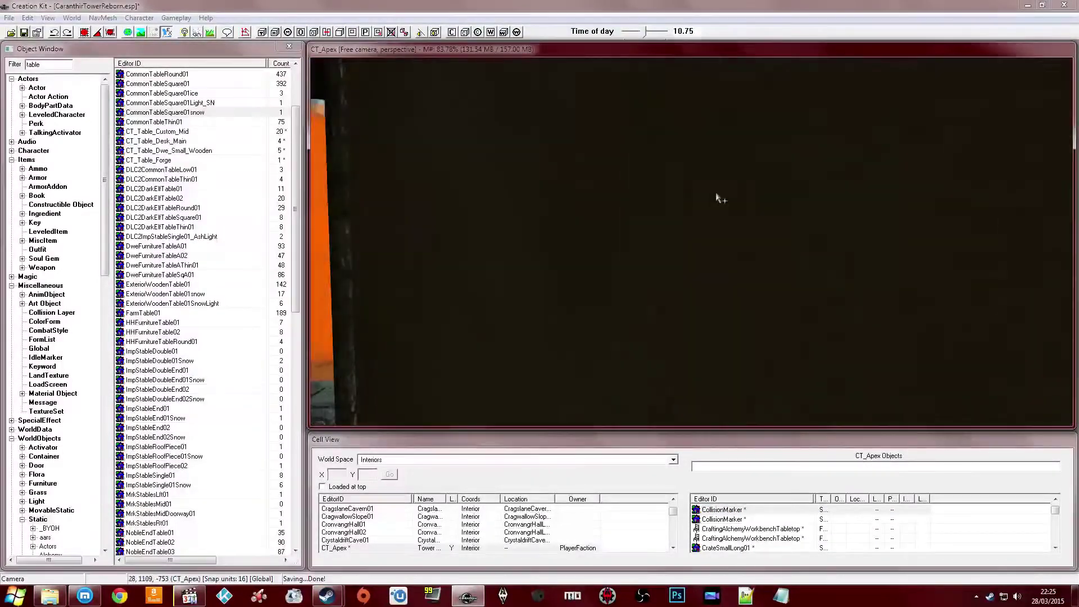
Check the primitive colour of the CollisionMarker at the round stone shelves and confirm its properties
scroll(716, 197, up, 2)
scroll(724, 208, down, 2)
scroll(724, 209, down, 4)
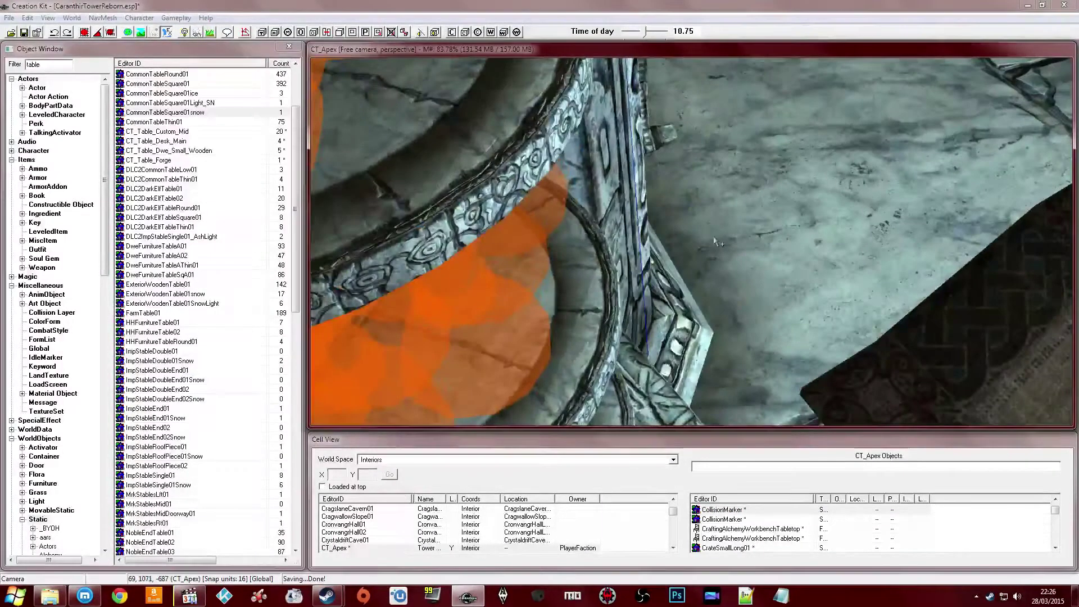
scroll(630, 242, up, 1)
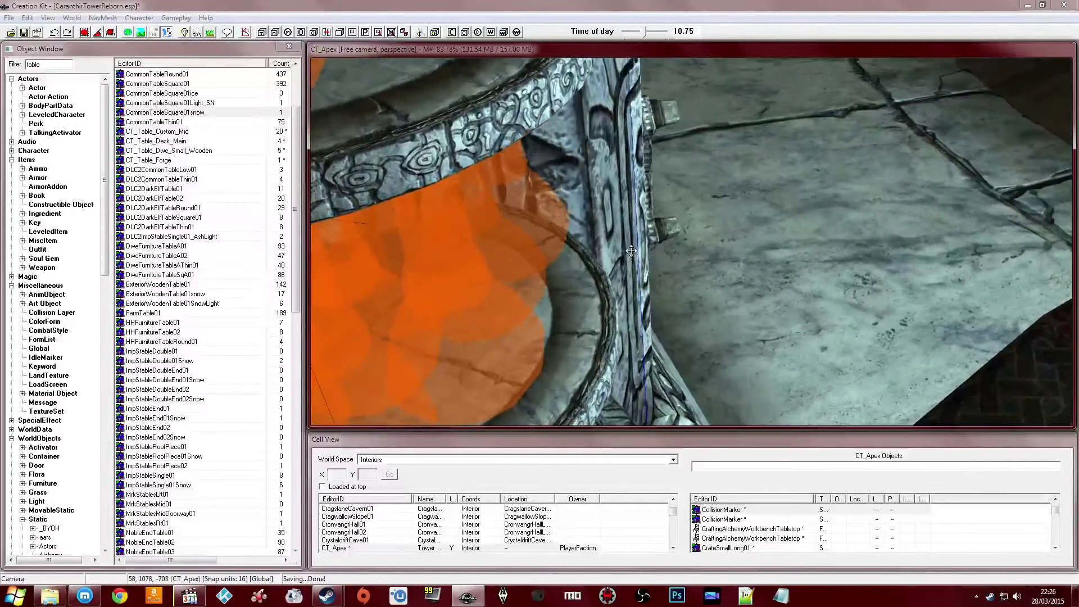
double_click(582, 267)
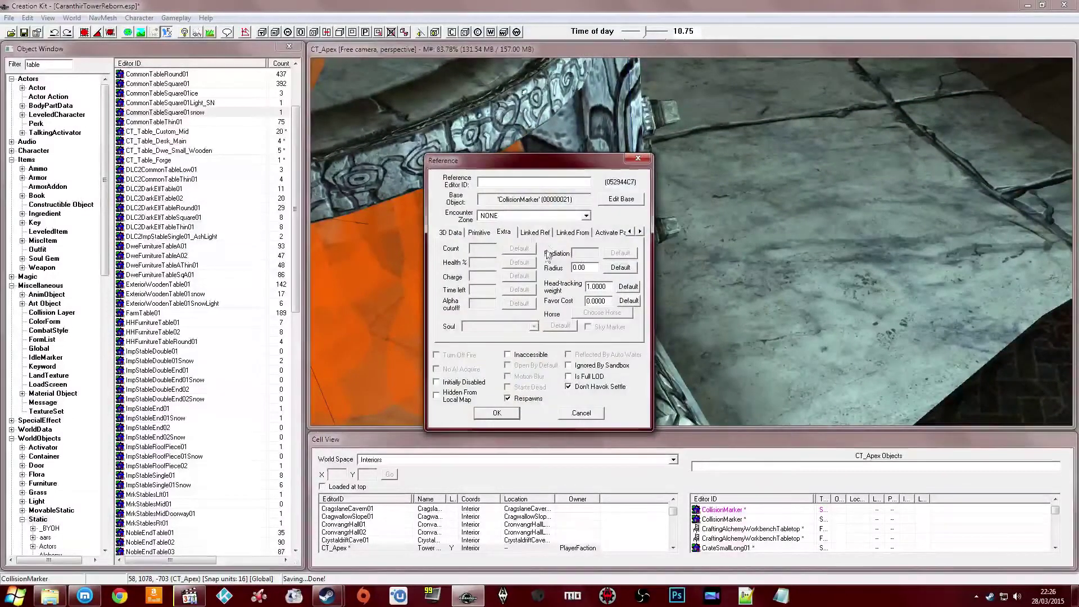
click(450, 232)
click(479, 232)
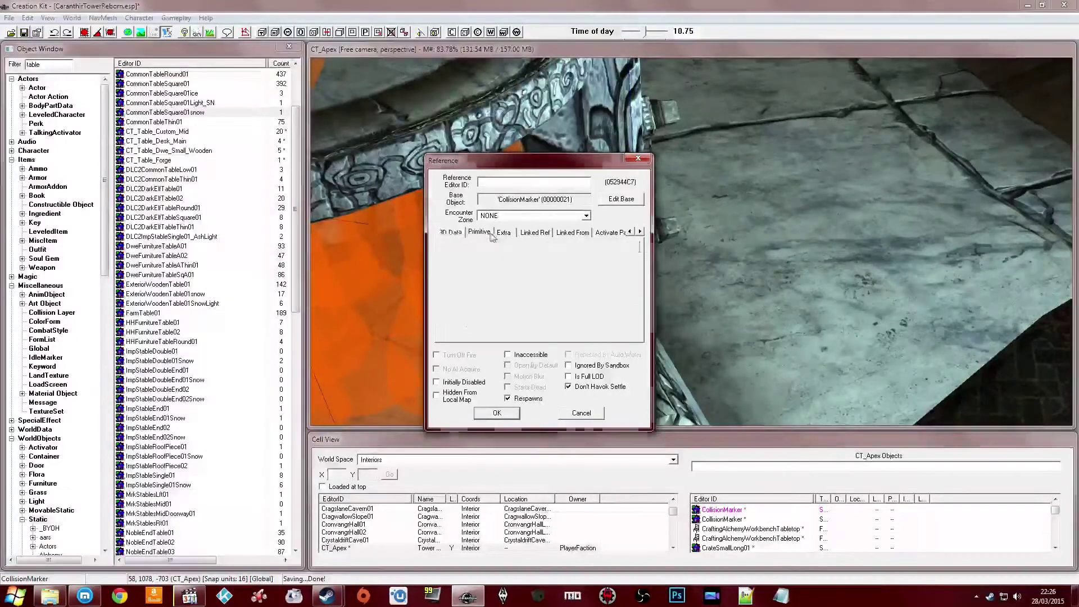
click(613, 312)
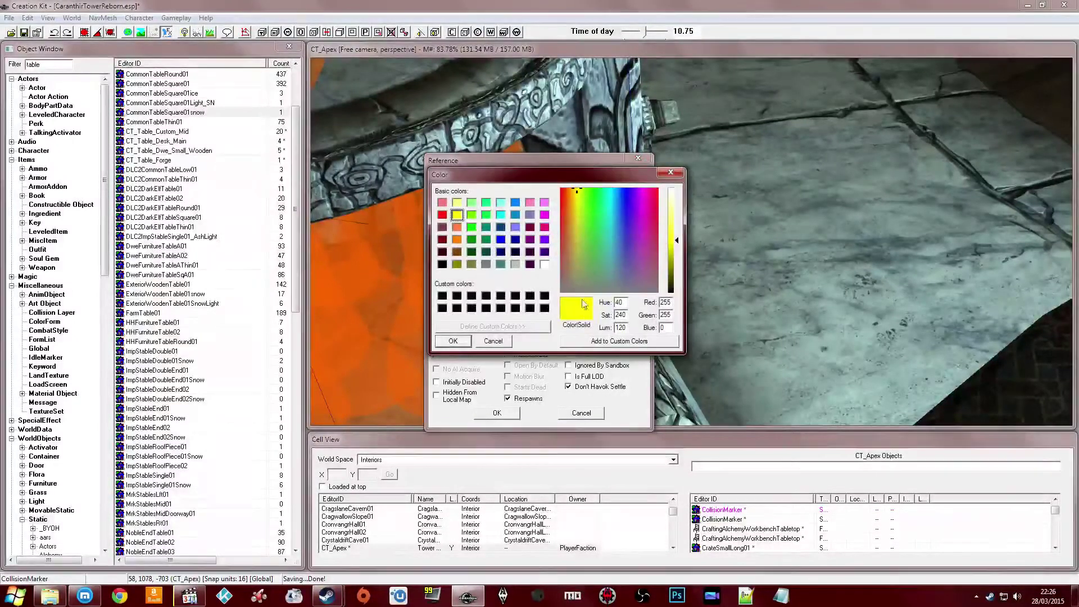
click(453, 341)
click(493, 416)
shift+middle_drag(508, 354, 525, 330)
Set the primitive colour of the shelves' collision marker to RGB 225, 236, 19
double_click(585, 268)
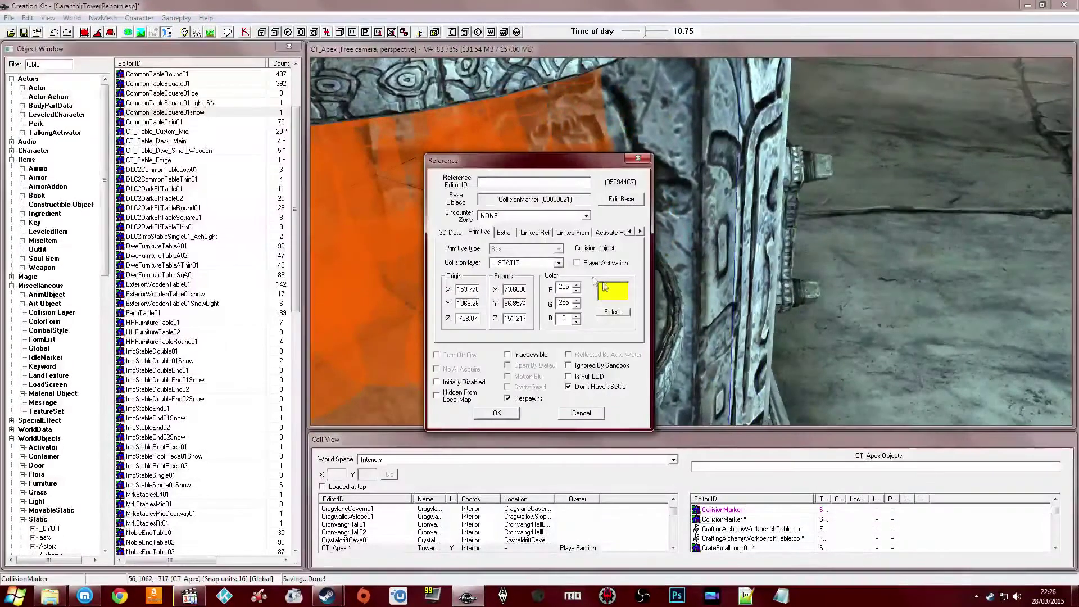
click(614, 312)
click(646, 250)
click(657, 250)
click(575, 206)
click(577, 205)
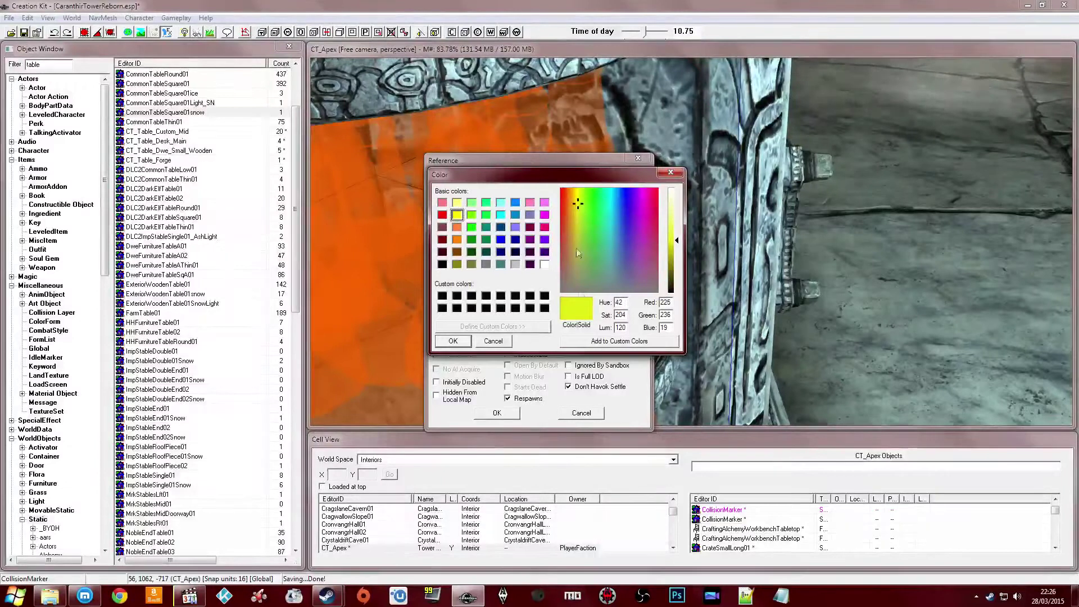
click(461, 342)
click(489, 412)
Extend the collision marker's depth along its local Y axis to about 76.58 units, towards the front of the round shelves
mouse_move(486, 401)
middle_down()
mouse_move(450, 314)
mouse_move(471, 327)
middle_up()
scroll(471, 327, down, 3)
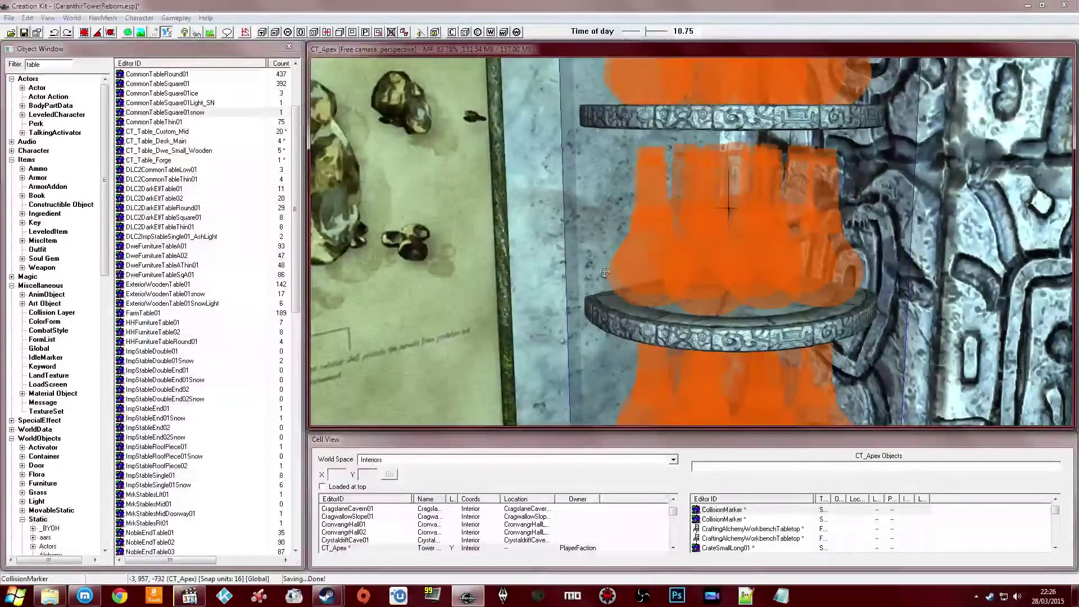
scroll(660, 259, down, 3)
mouse_move(660, 259)
middle_down()
mouse_move(644, 280)
mouse_move(646, 250)
mouse_move(652, 304)
middle_up()
key(e)
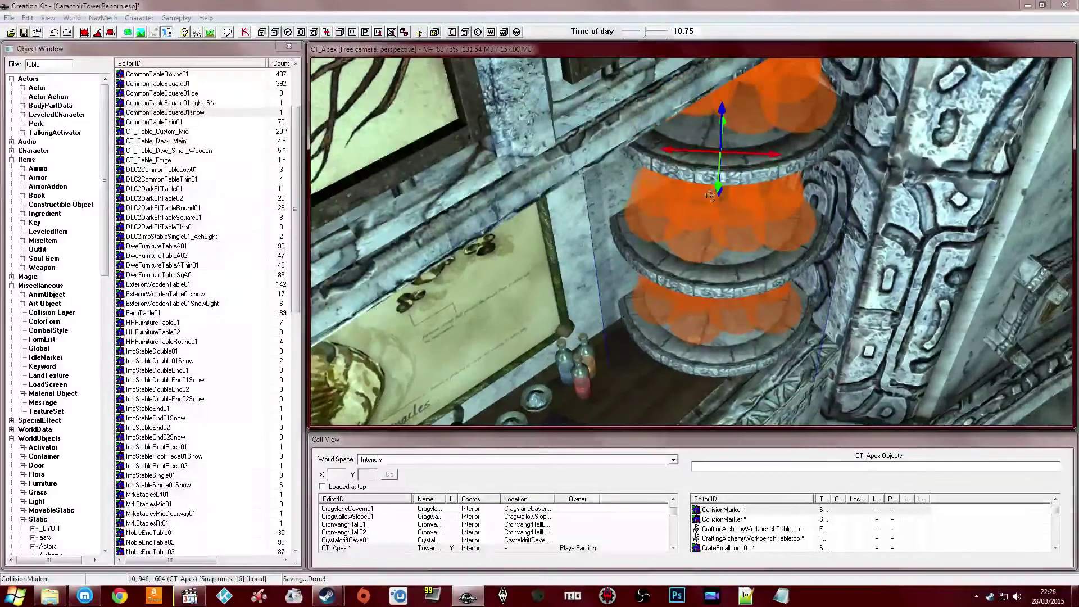
drag(717, 186, 717, 189)
mouse_move(717, 189)
middle_down()
mouse_move(702, 235)
mouse_move(690, 221)
middle_up()
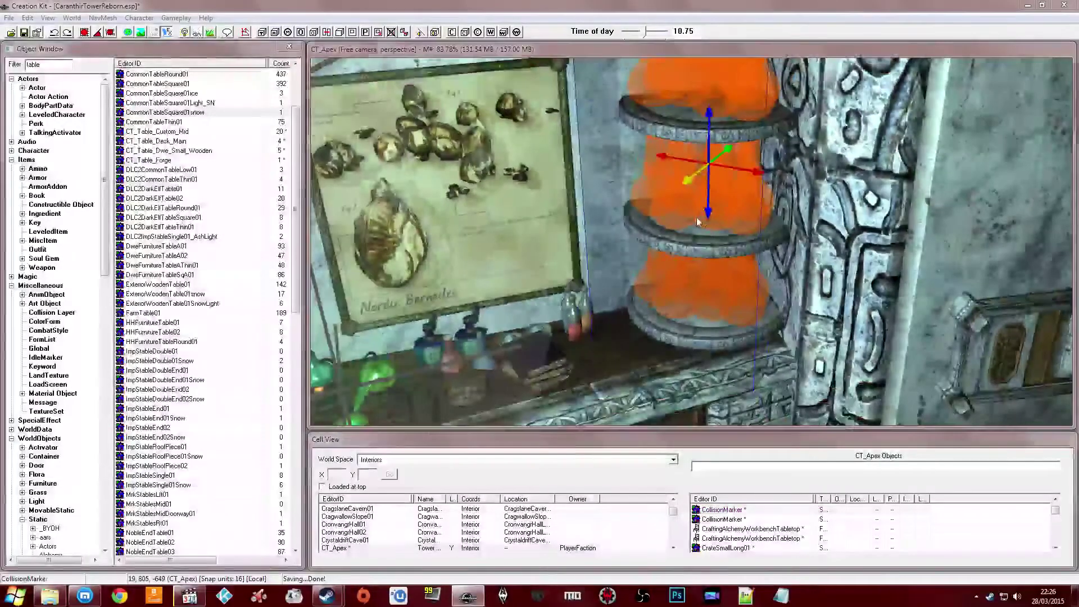
Check the collision marker's primitive settings, keep its collision layer at L_STATIC, and save the plugin
double_click(601, 264)
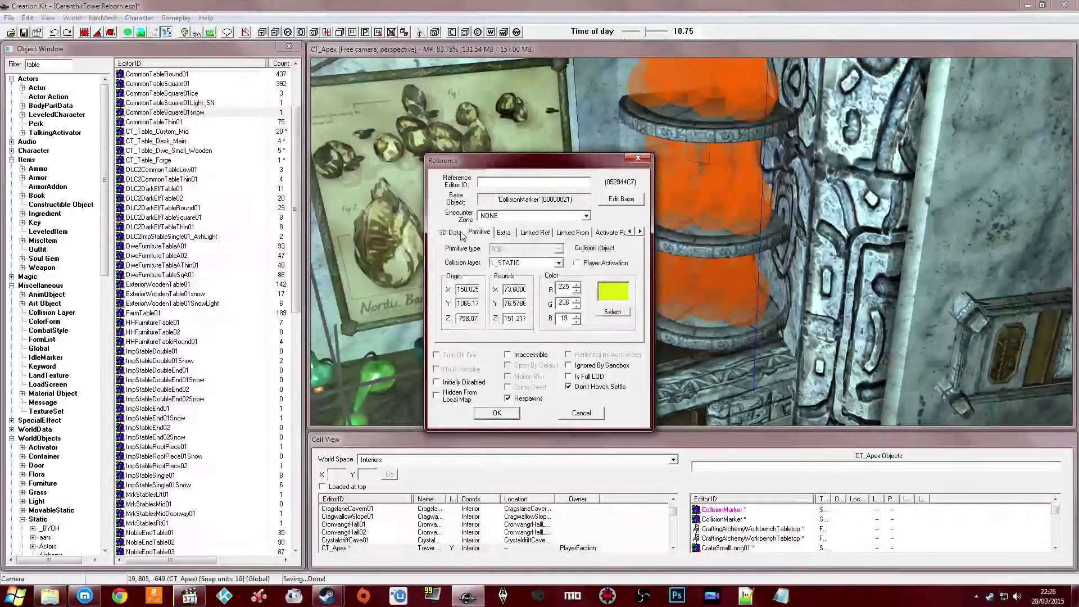
click(512, 264)
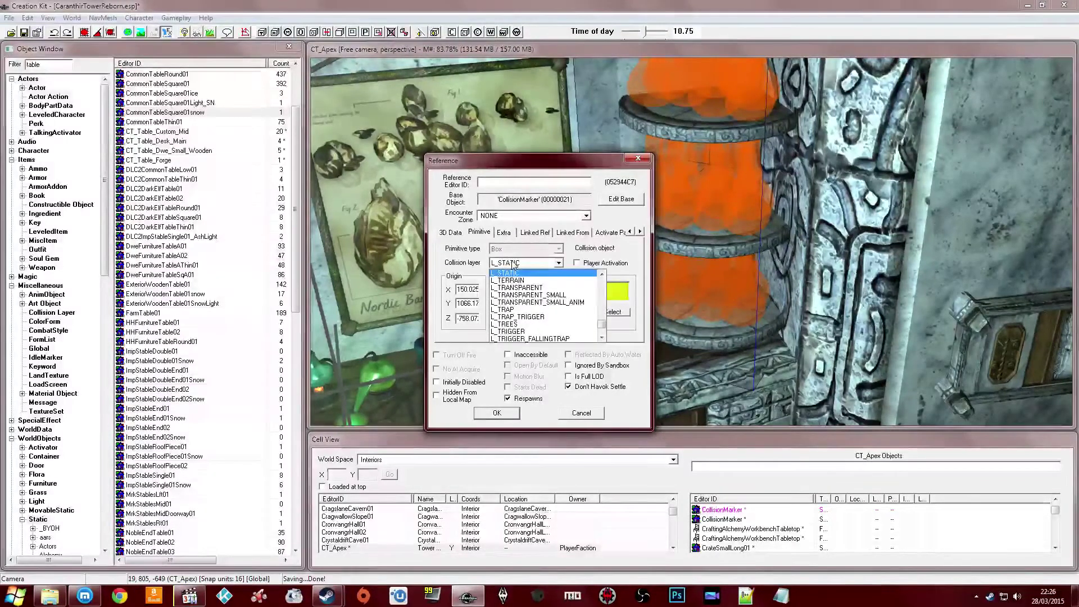
click(514, 266)
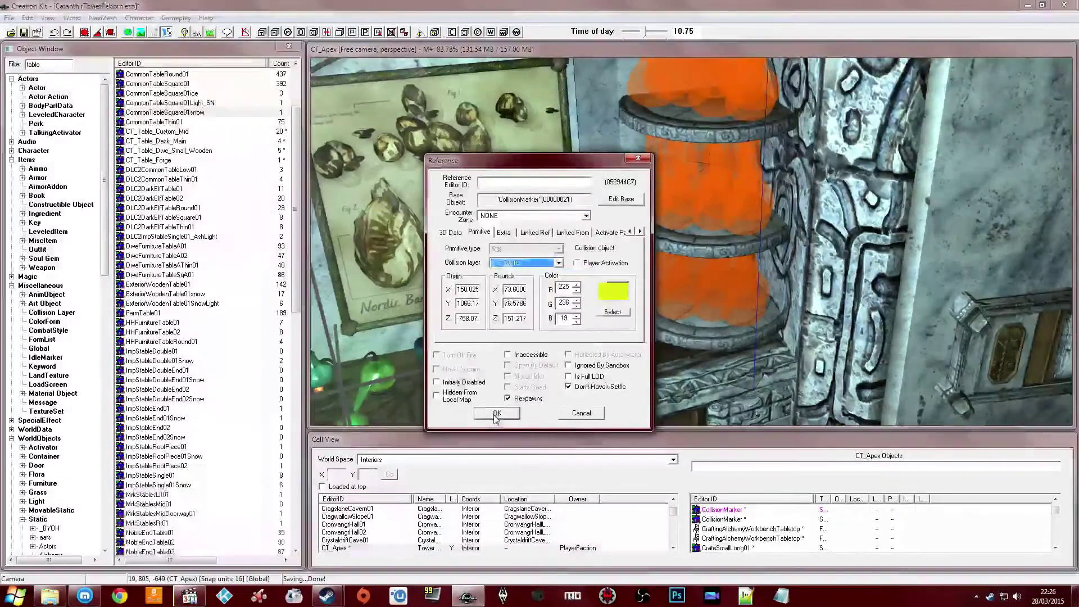
click(497, 413)
scroll(579, 320, down, 5)
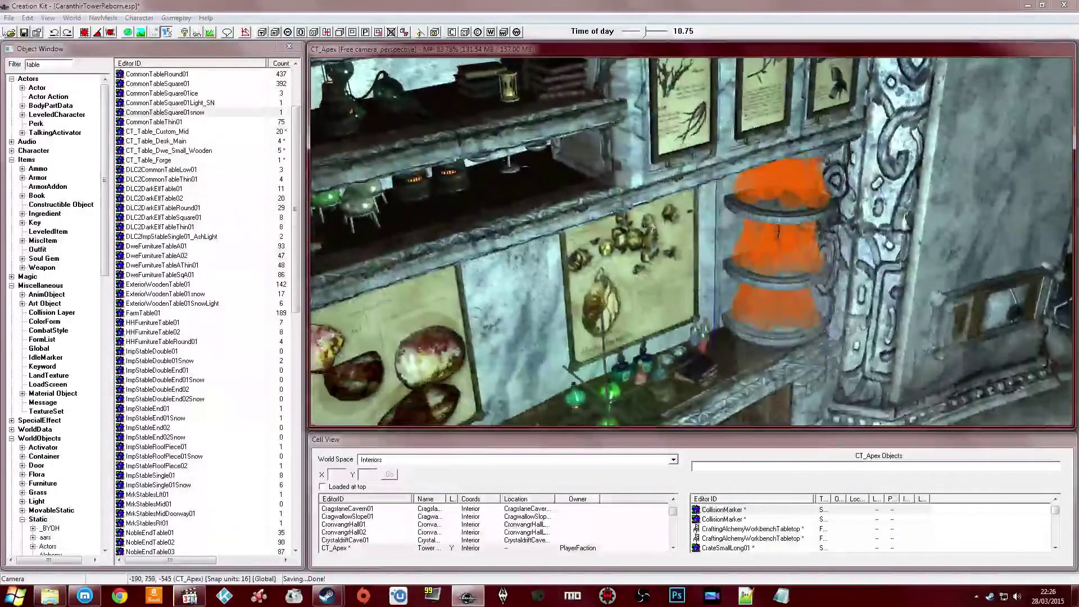
click(23, 32)
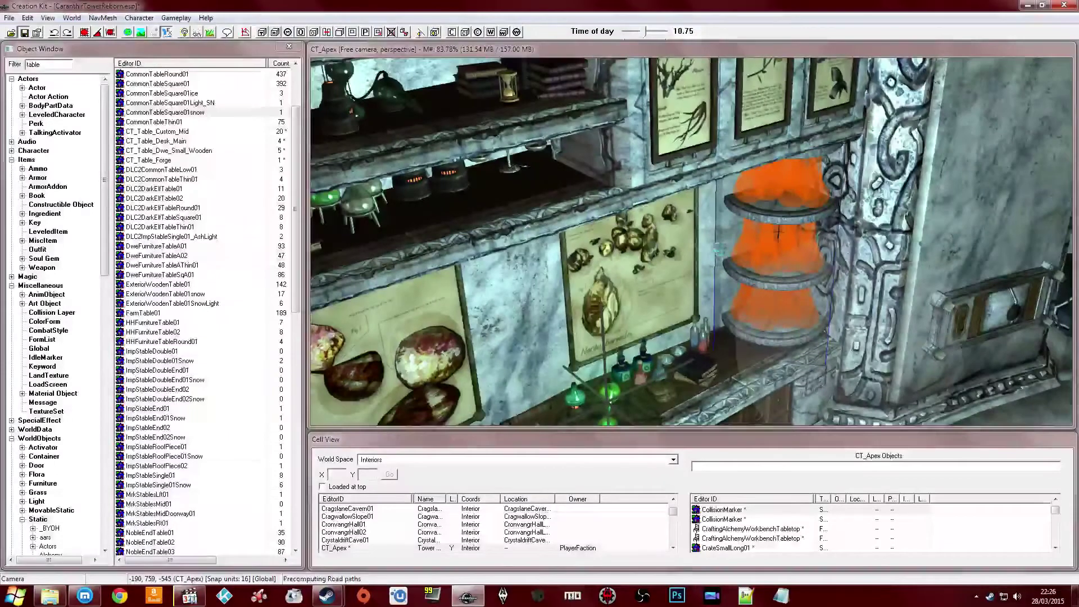
Start navmesh editing in CT_Apex and bring the wooden-floored bedroom with the rug into view
middle_drag(717, 246, 646, 257)
click(781, 325)
middle_drag(781, 325, 743, 316)
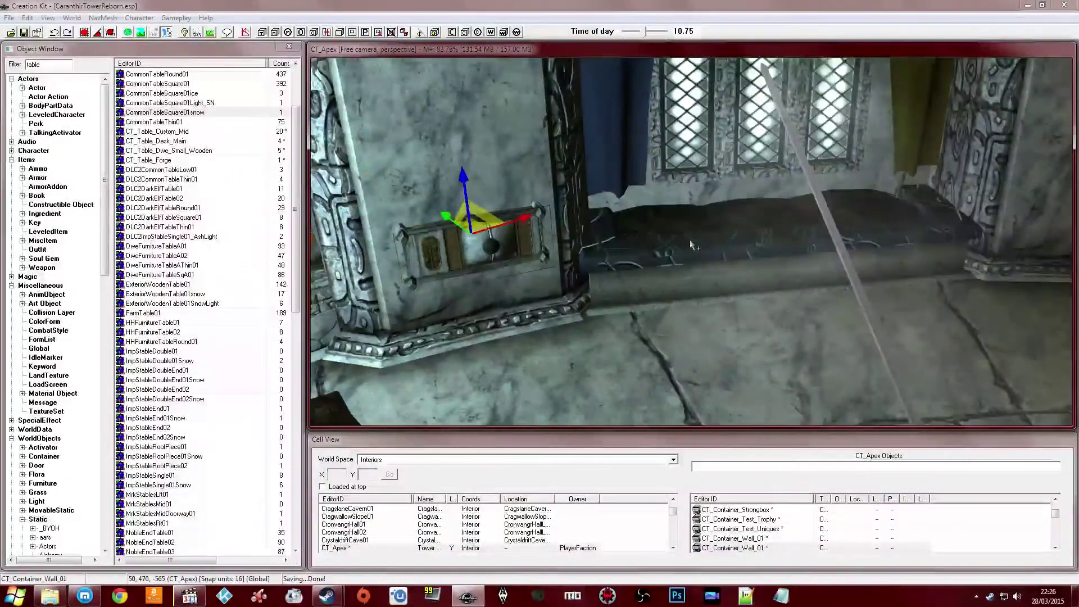
key(e)
click(249, 33)
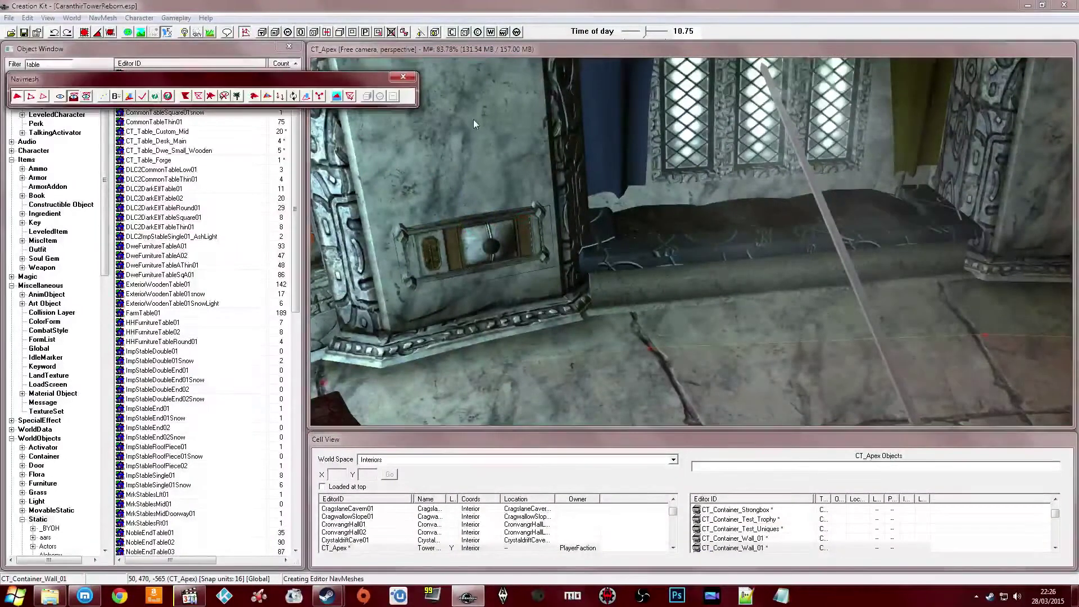
shift+middle_drag(607, 179, 606, 206)
scroll(599, 208, down, 5)
scroll(610, 211, up, 5)
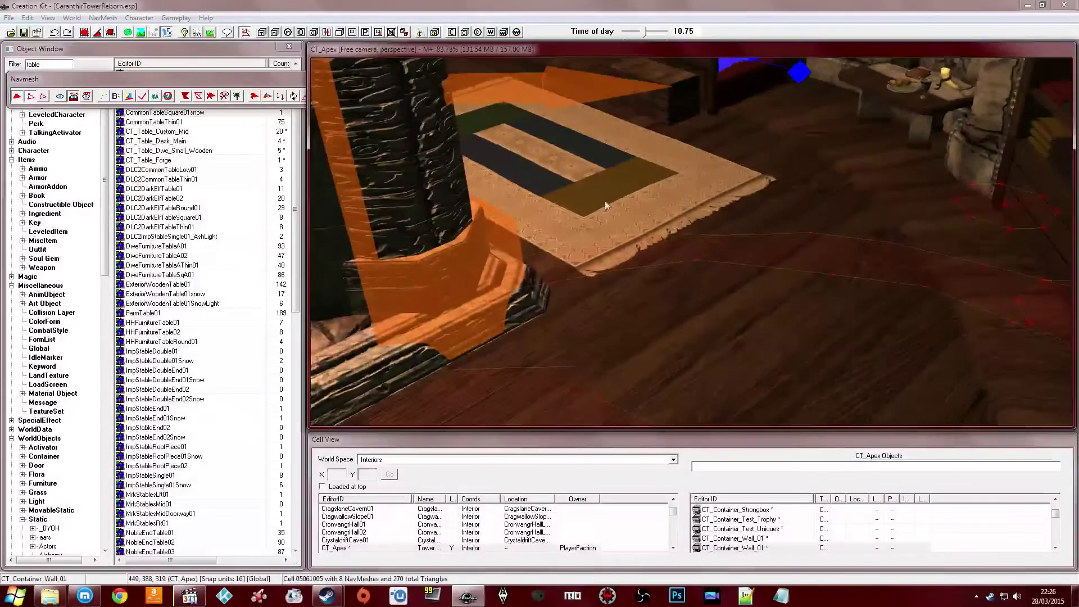
Change the navmesh display mode for the bedroom area and set navmesh selection to vertices
click(697, 241)
shift+middle_drag(697, 241, 630, 226)
scroll(662, 219, up, 5)
scroll(658, 215, down, 2)
click(63, 97)
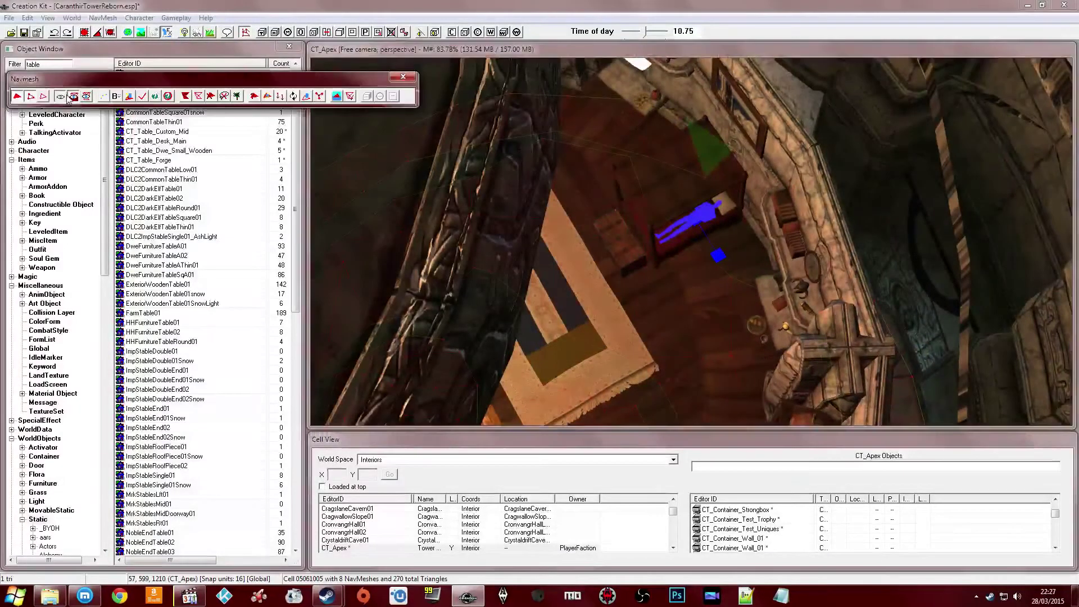
middle_drag(561, 242, 561, 196)
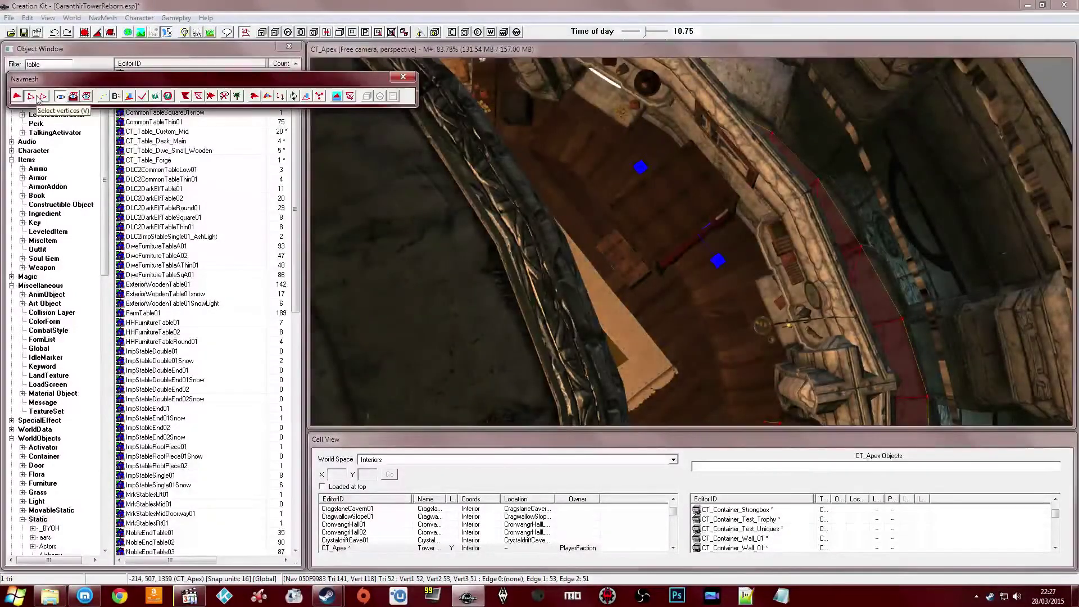
click(31, 96)
Delete the small octagonal navmesh patches on the floor along the wooden wardrobes by removing their centre vertices
middle_drag(548, 216, 629, 193)
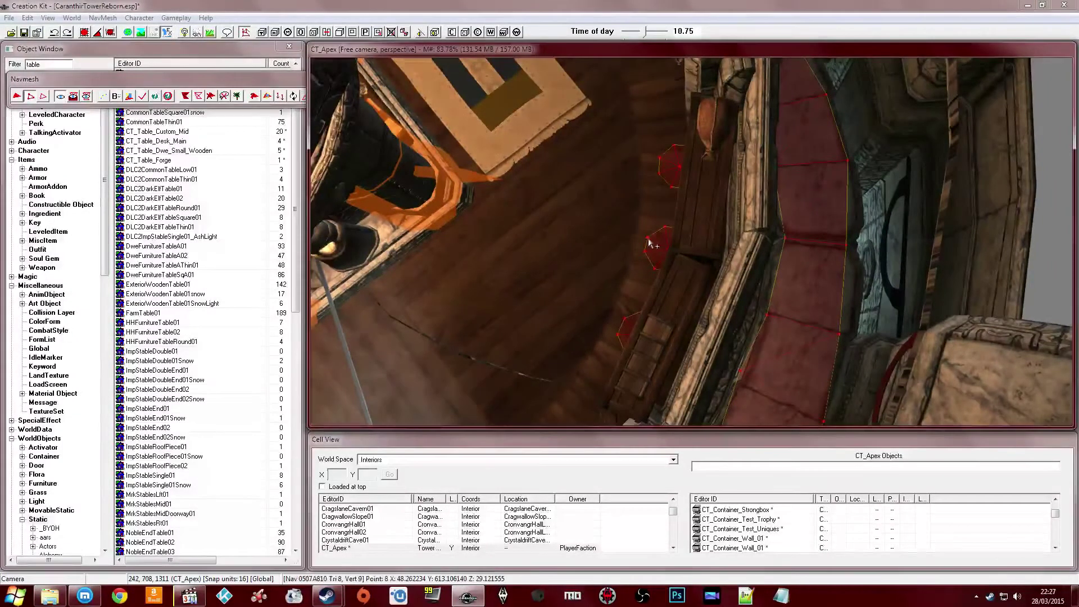
middle_drag(647, 238, 656, 211)
scroll(655, 211, up, 3)
key(Delete)
click(614, 246)
key(Delete)
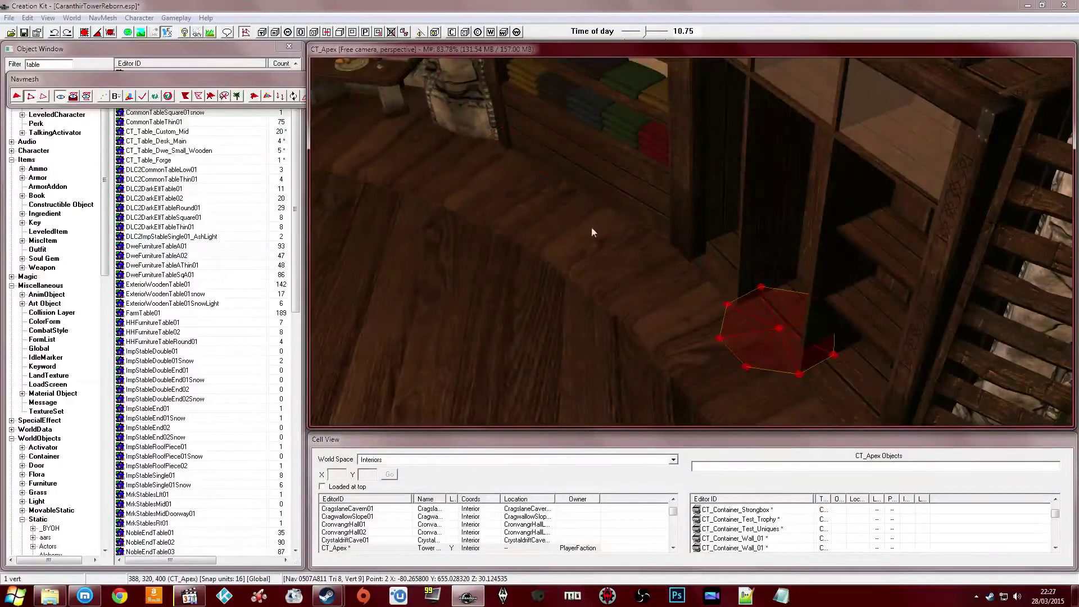
click(777, 328)
middle_drag(777, 328, 956, 255)
middle_drag(956, 255, 752, 260)
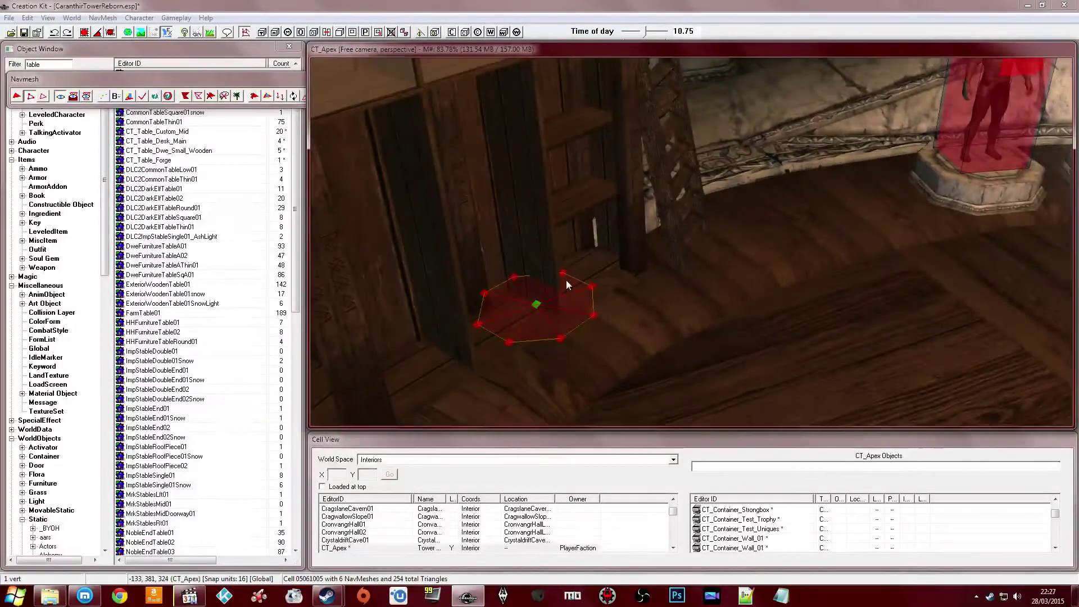
middle_drag(566, 280, 598, 249)
Leave navmesh editing and hide the light-beam dust effect, the mannequins and their activation triggers over the two octagonal pedestals
scroll(596, 249, up, 5)
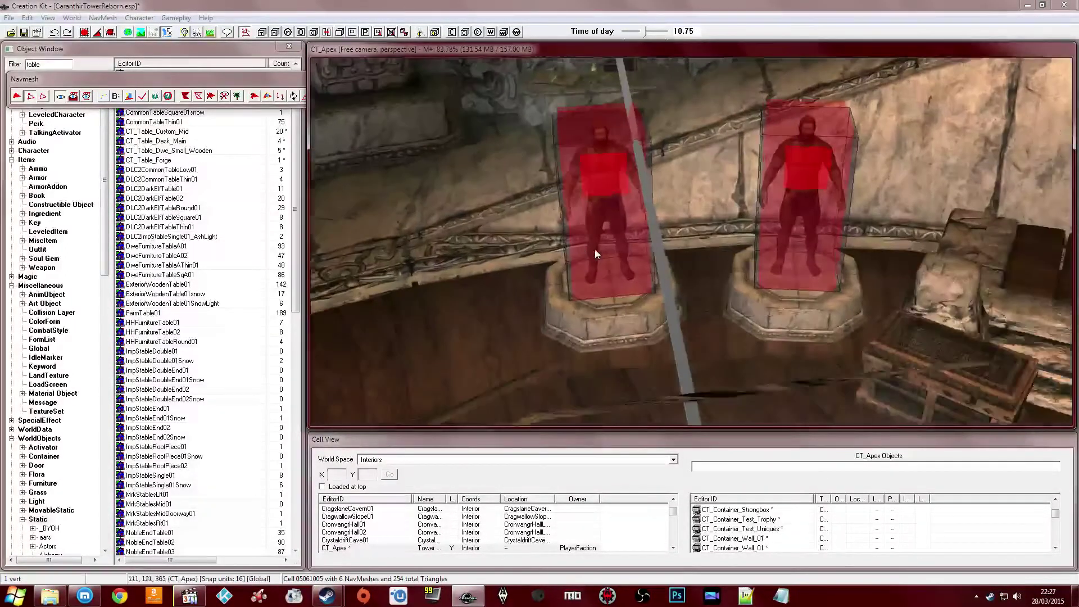
scroll(598, 247, up, 3)
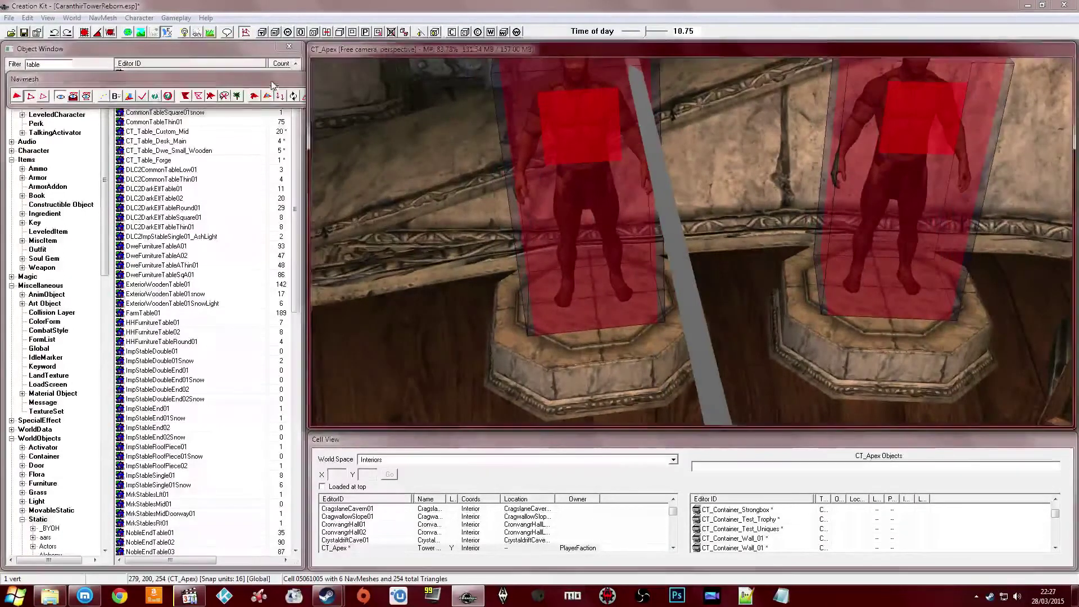
click(284, 81)
click(403, 77)
click(569, 170)
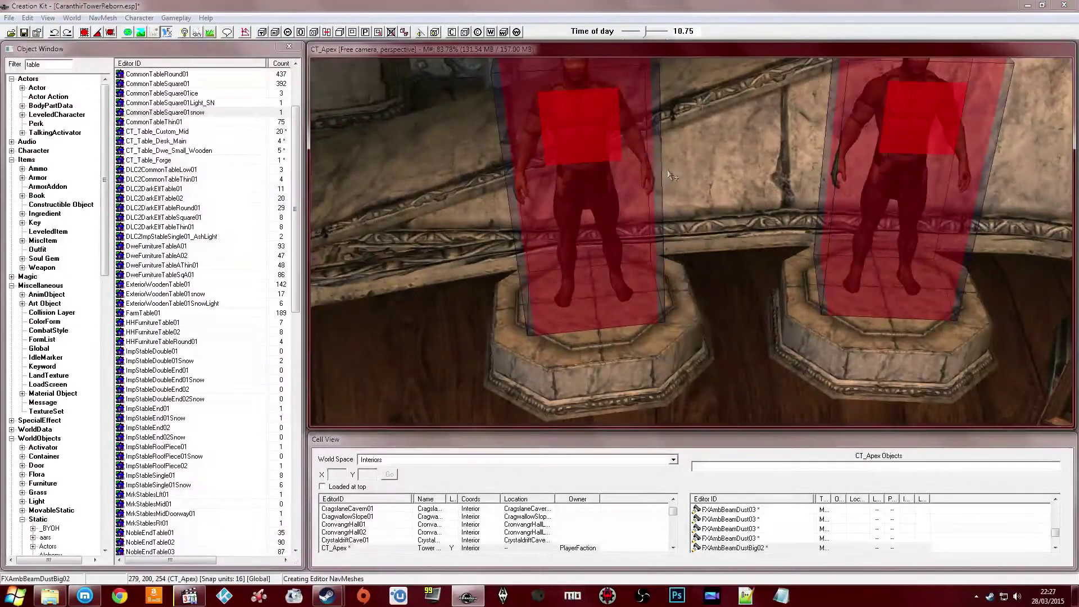
key(Delete)
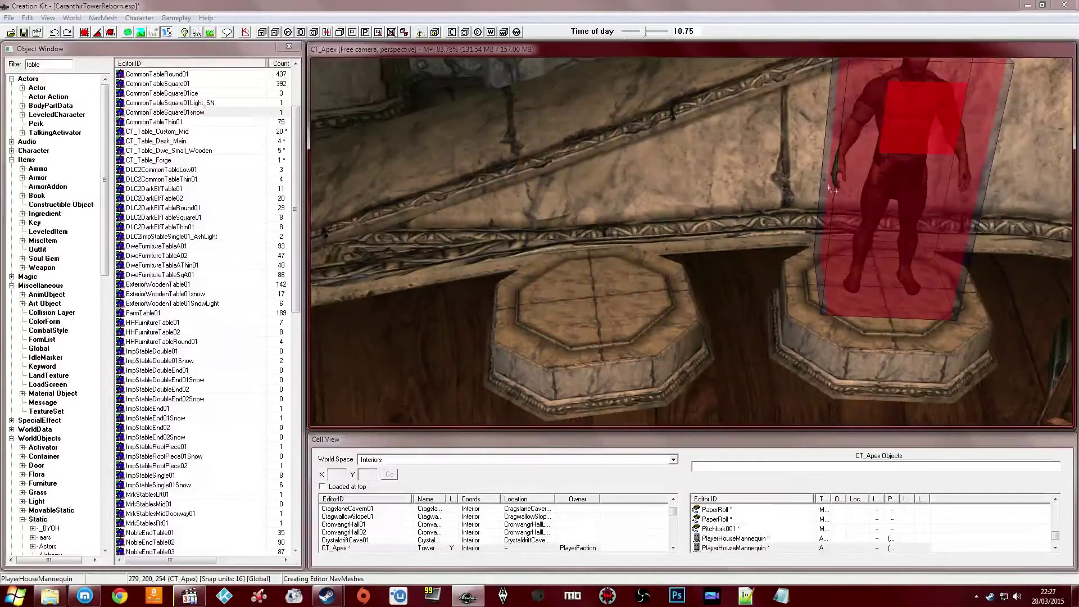
key(Delete)
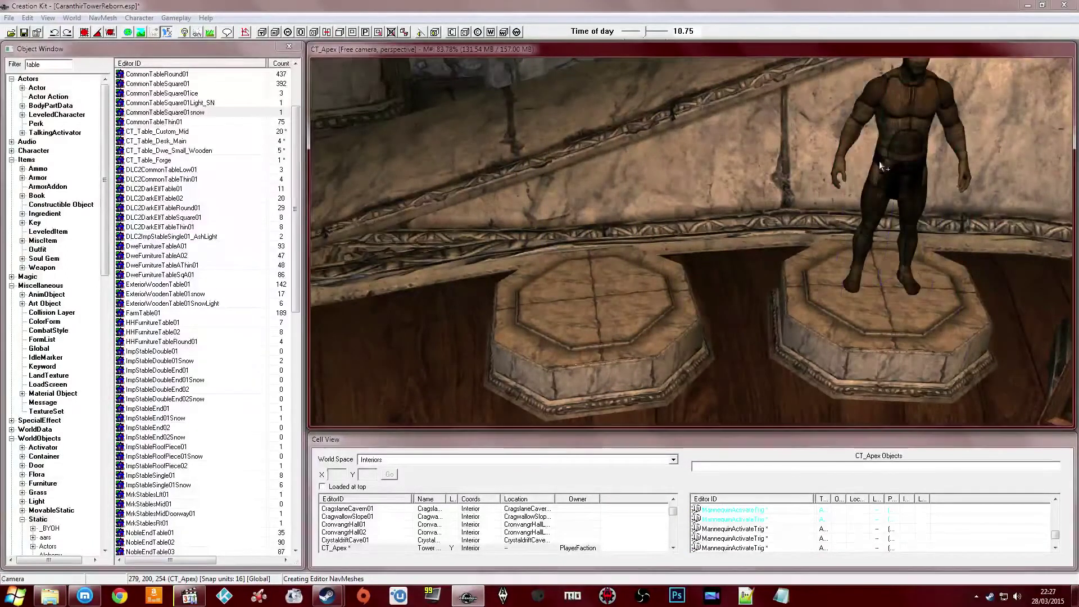
middle_drag(874, 166, 454, 123)
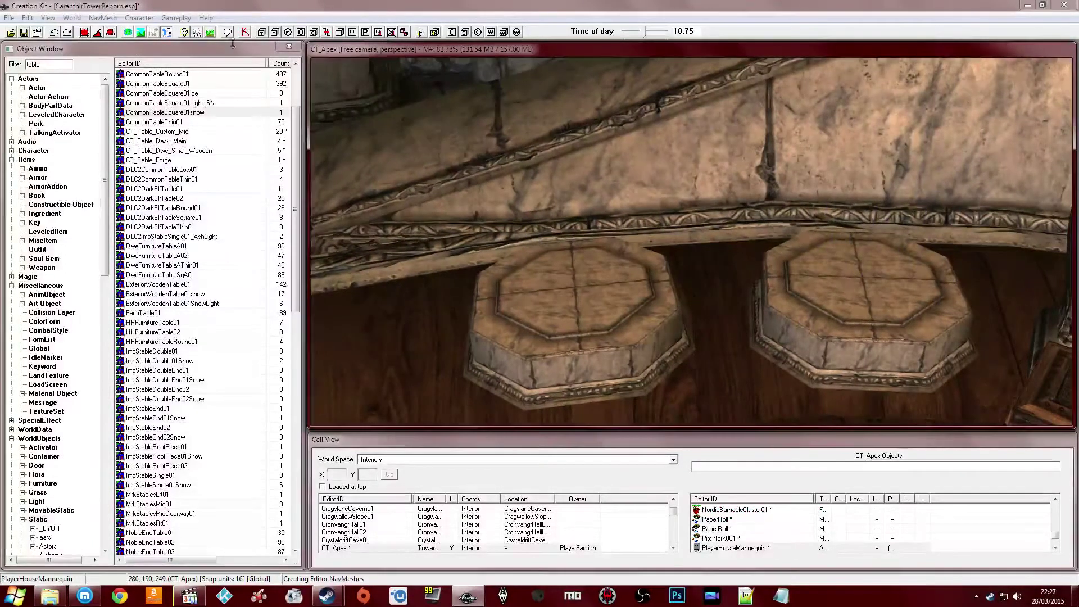
Resume navmesh editing and build a fan of triangles around a central vertex on the left octagonal pedestal, following its rim
click(245, 33)
scroll(495, 192, up, 3)
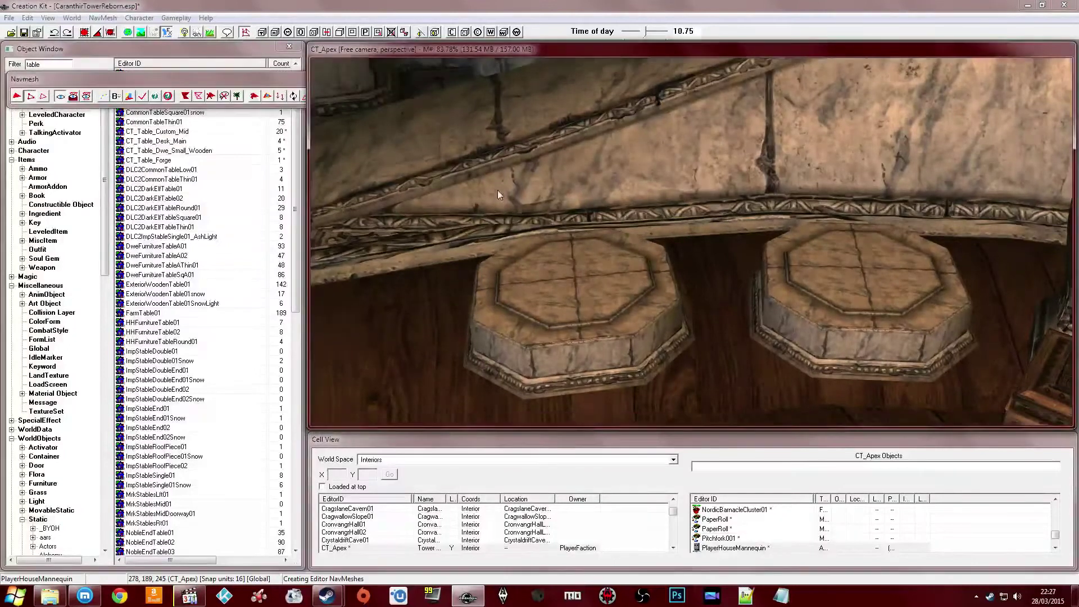
shift+middle_drag(486, 212, 544, 238)
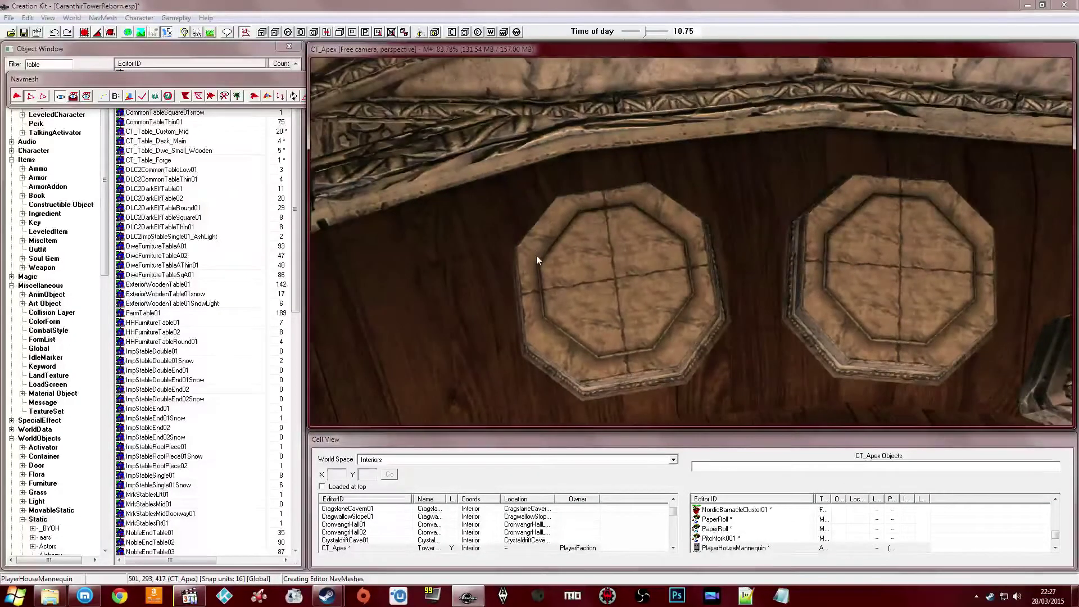
ctrl+right_click(519, 244)
ctrl+right_click(555, 198)
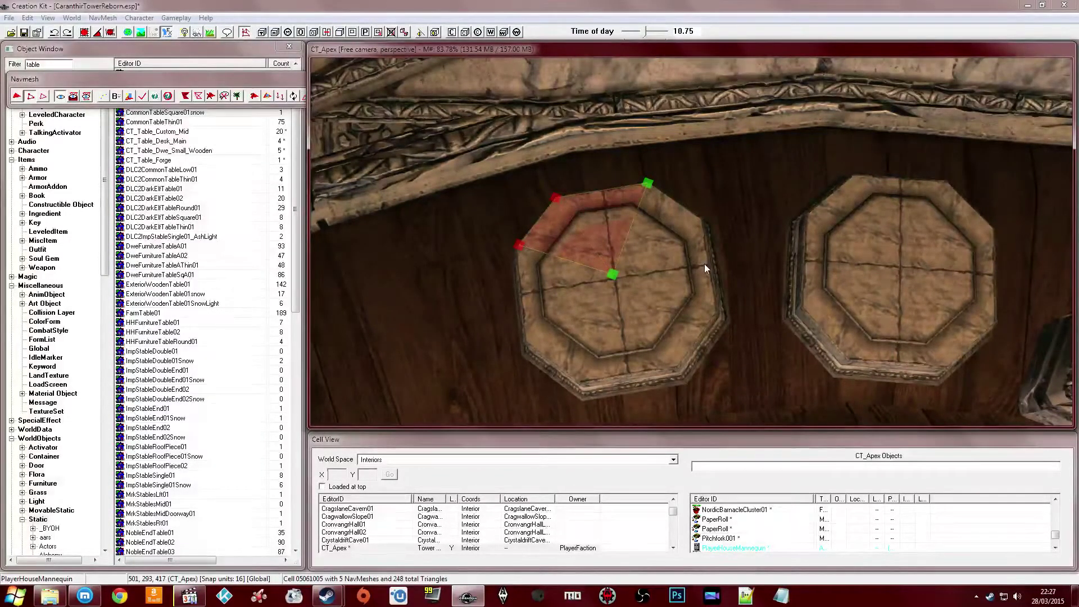
ctrl+right_click(714, 311)
ctrl+right_click(675, 363)
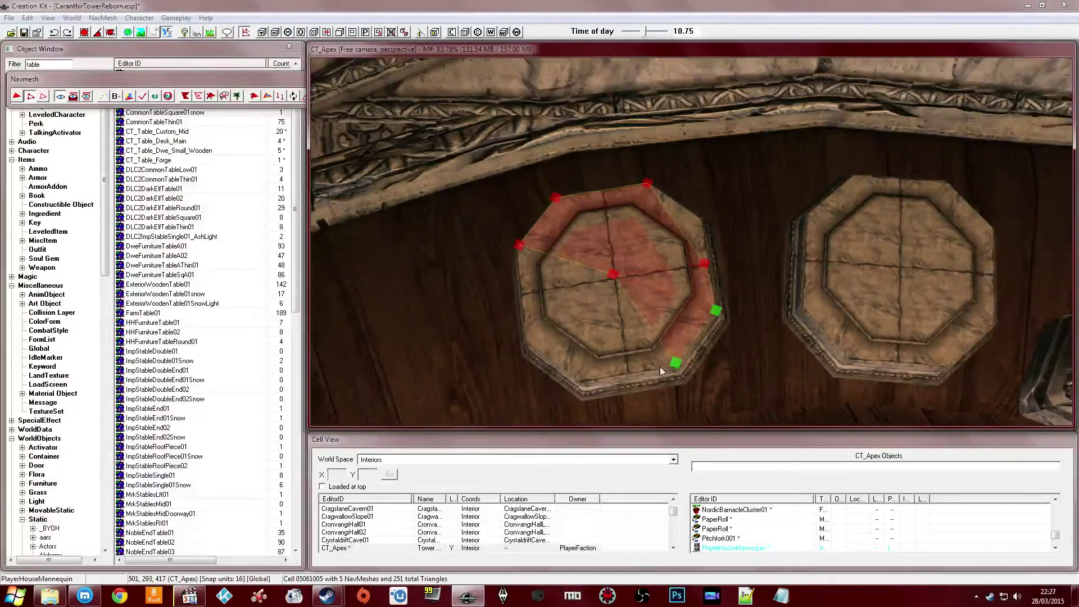
ctrl+right_click(585, 379)
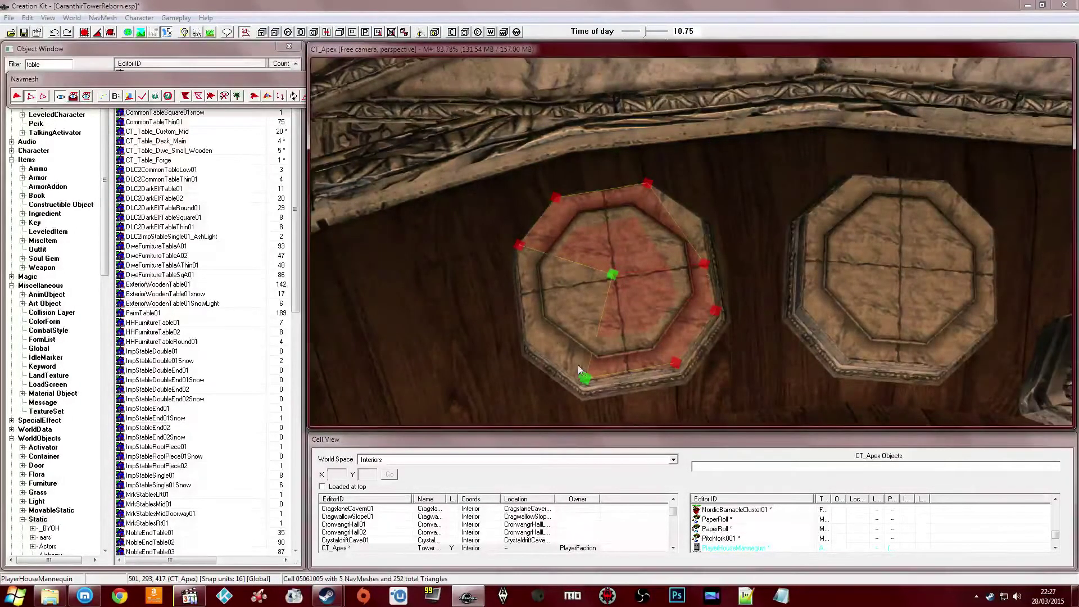
Close the navmesh octagon on the pedestal by adding the remaining rim vertex and triangles, and check it from the side
middle_drag(530, 344, 545, 338)
key(q)
ctrl+click(570, 247)
key(a)
shift+middle_drag(620, 273, 643, 229)
scroll(646, 237, up, 2)
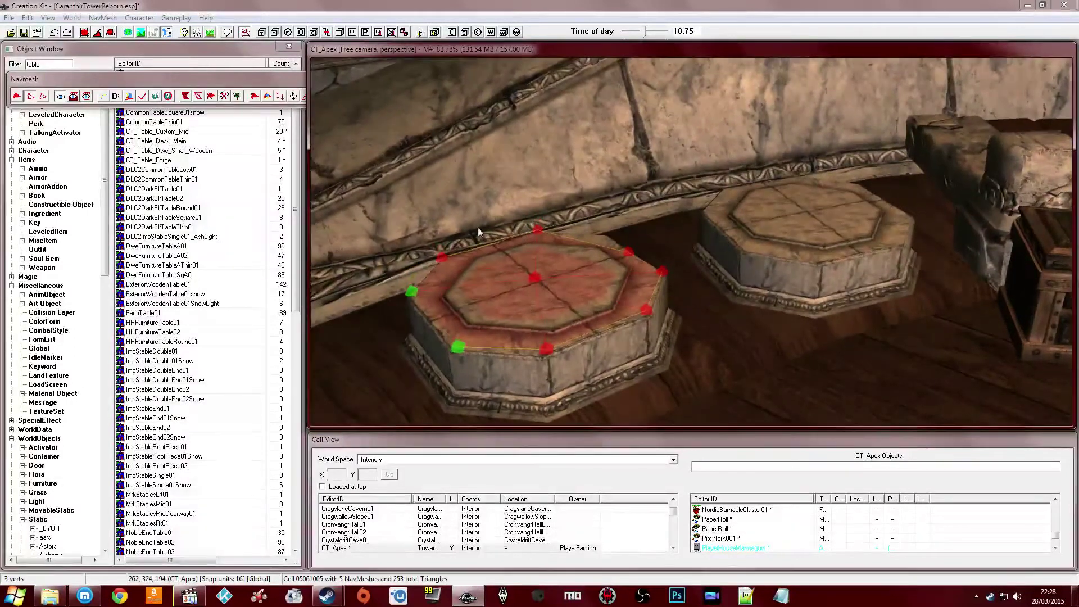
Adjust a rim vertex of the left pedestal's navmesh octagon to line up with the pedestal's edge, viewing it from above
shift+middle_drag(572, 238, 558, 267)
click(661, 294)
drag(659, 293, 656, 281)
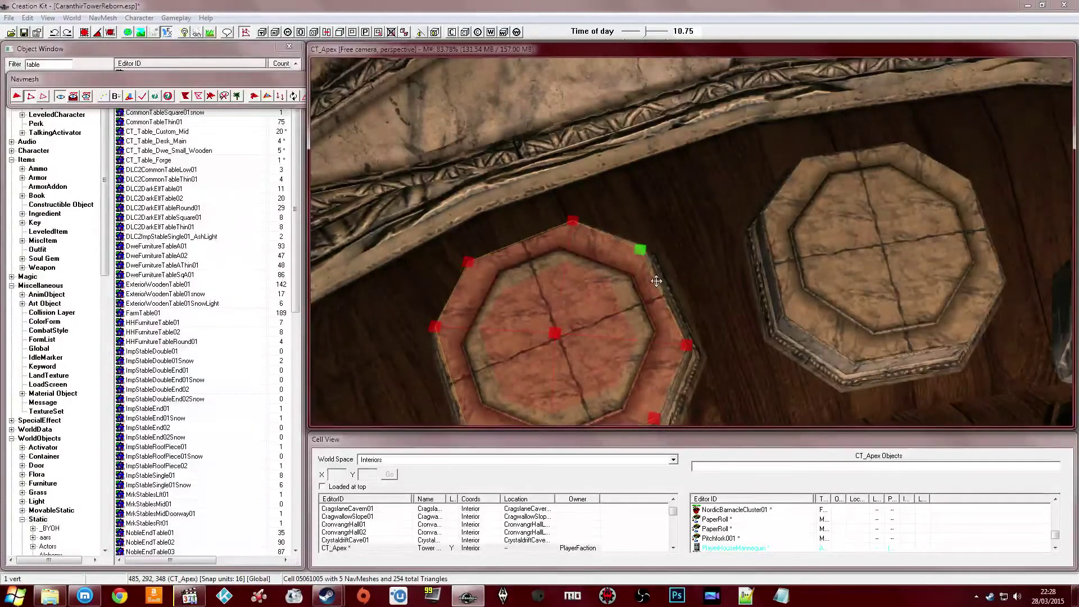
Build a navmesh octagon on the neighbouring right pedestal as a fan of triangles around a central vertex, following its rim
mouse_move(655, 300)
shift+middle_down()
mouse_move(696, 251)
mouse_move(698, 266)
mouse_move(645, 305)
shift+middle_up()
click(561, 271)
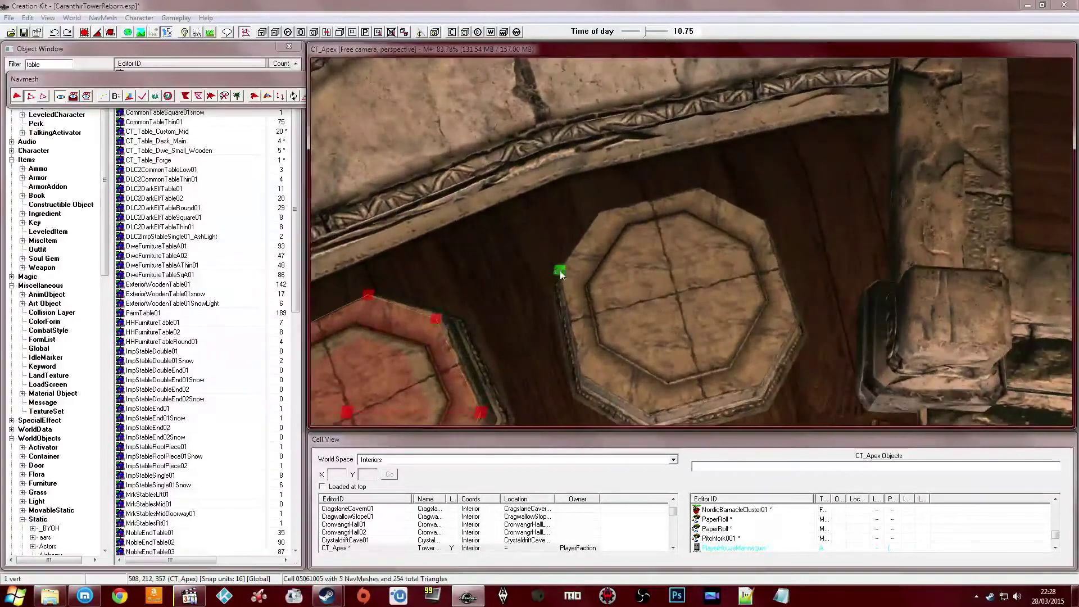
shift+middle_drag(561, 271, 572, 294)
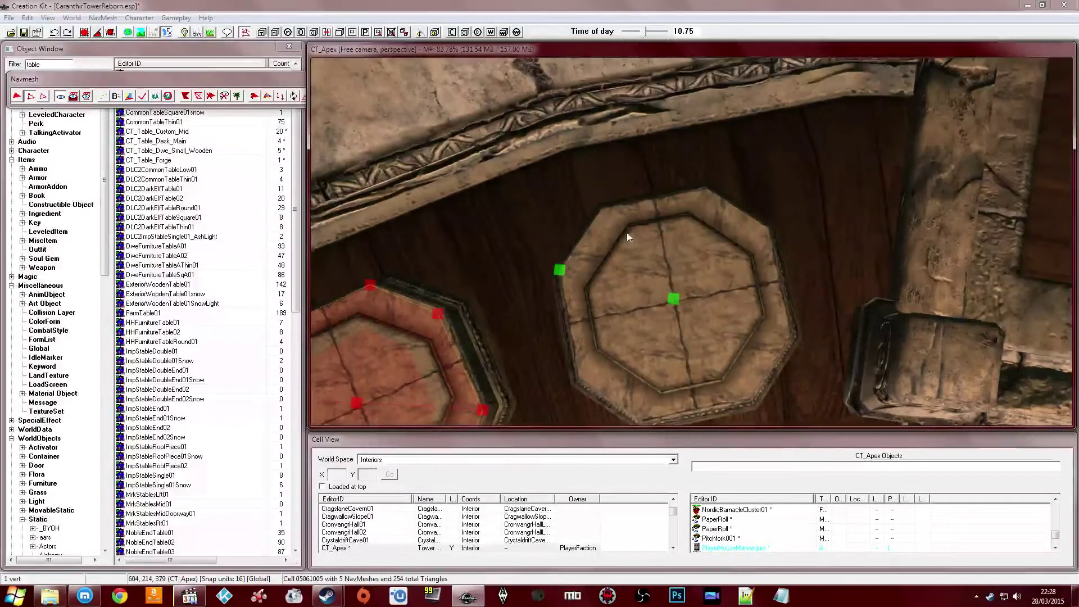
ctrl+right_click(603, 211)
ctrl+right_click(706, 191)
ctrl+right_click(768, 229)
ctrl+right_click(785, 331)
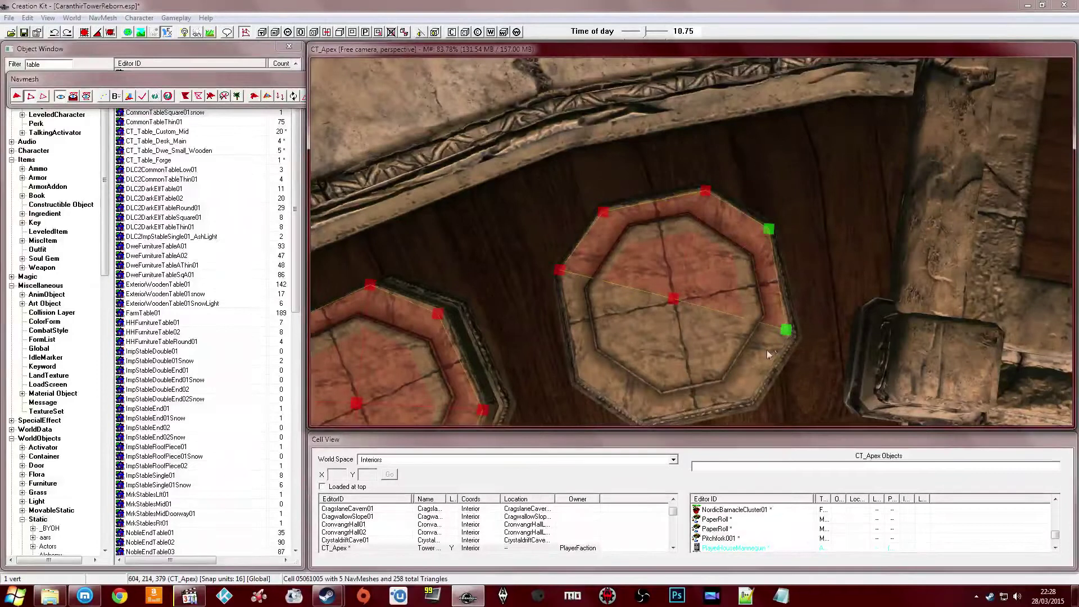
ctrl+right_click(749, 394)
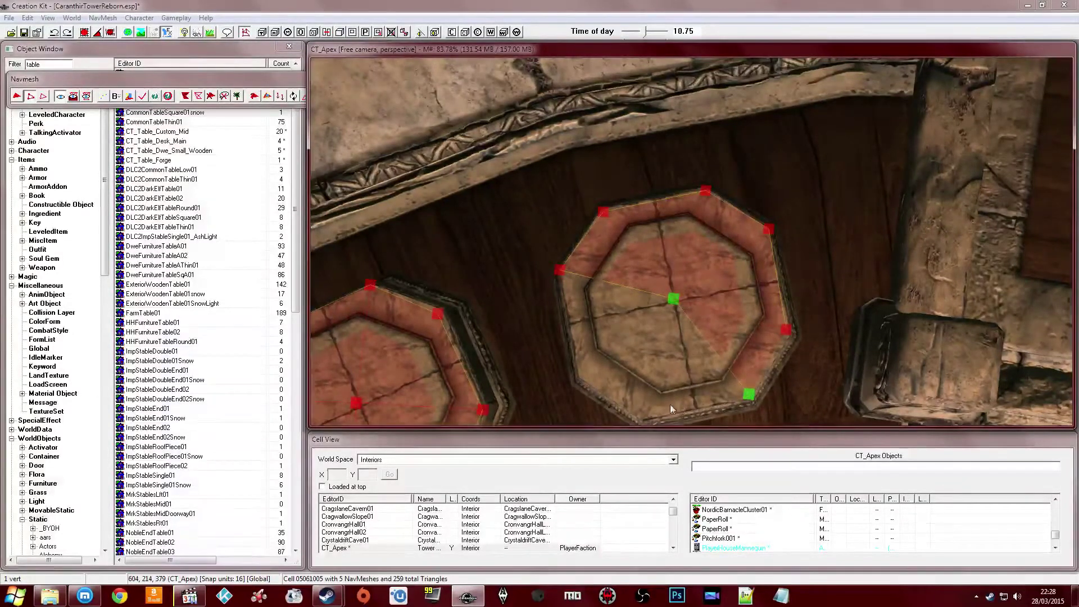
ctrl+right_click(642, 415)
ctrl+right_click(581, 377)
key(a)
Leave navmesh editing and hide the beam dust effect and the mannequin, trigger and heading markers on the nearer of the next two pedestals
shift+middle_drag(577, 281, 628, 278)
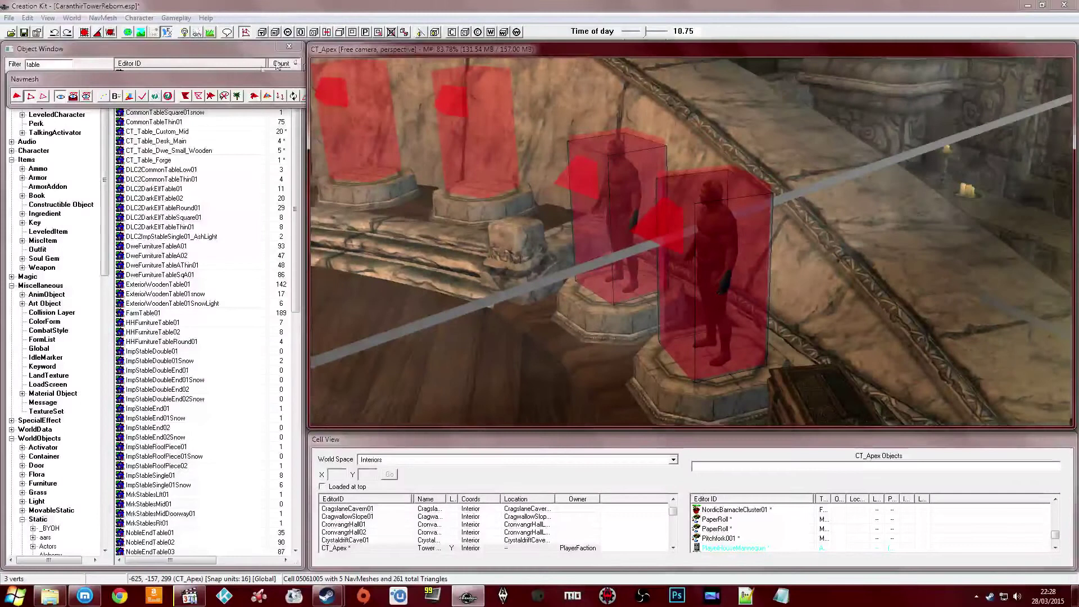
click(264, 78)
click(403, 76)
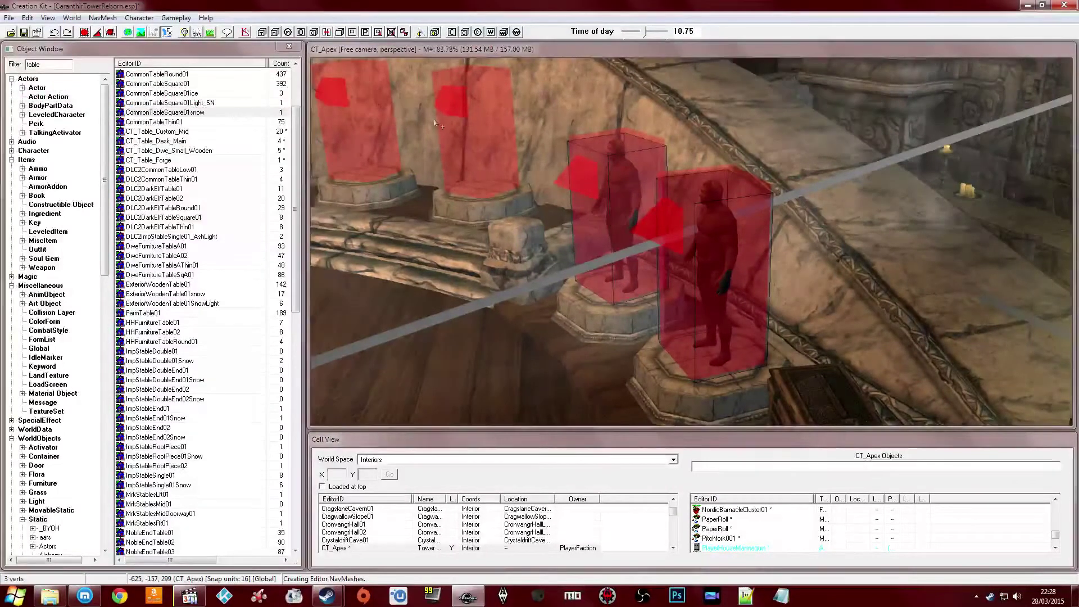
click(601, 252)
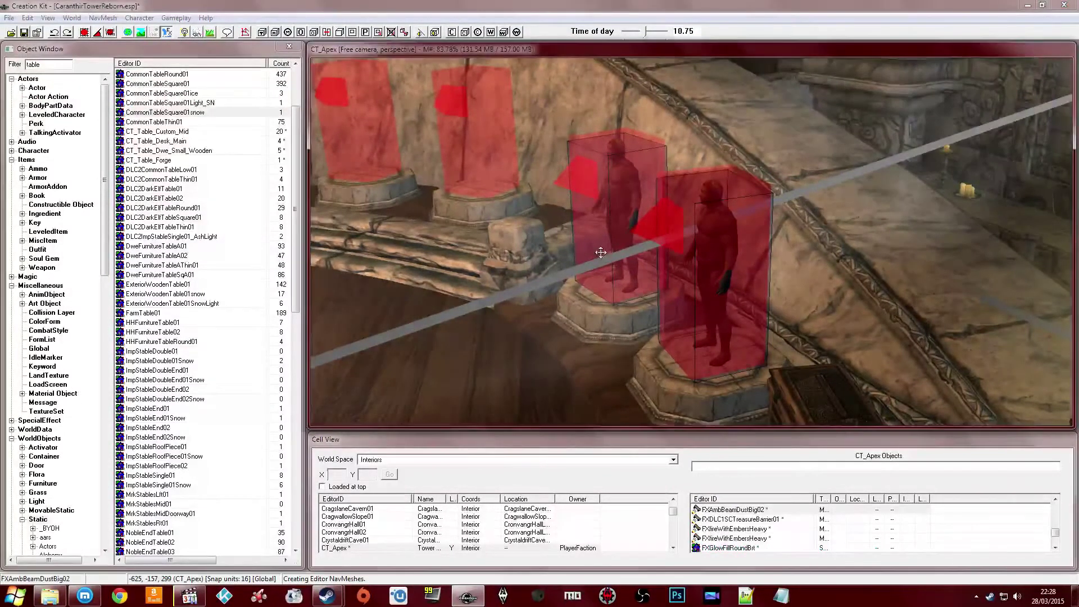
key(1)
key(1)
click(696, 262)
key(1)
key(1)
click(701, 253)
key(1)
key(1)
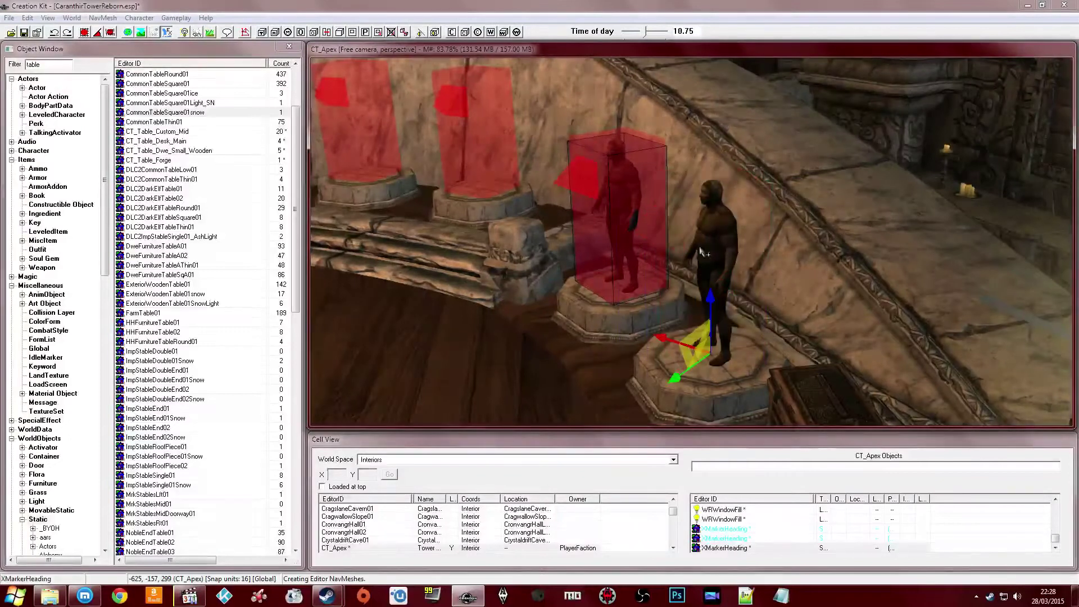
click(707, 250)
key(1)
key(1)
Hide the activation trigger, heading markers and mannequin on the farther of these two pedestals
click(624, 225)
key(1)
key(1)
click(622, 208)
key(1)
key(1)
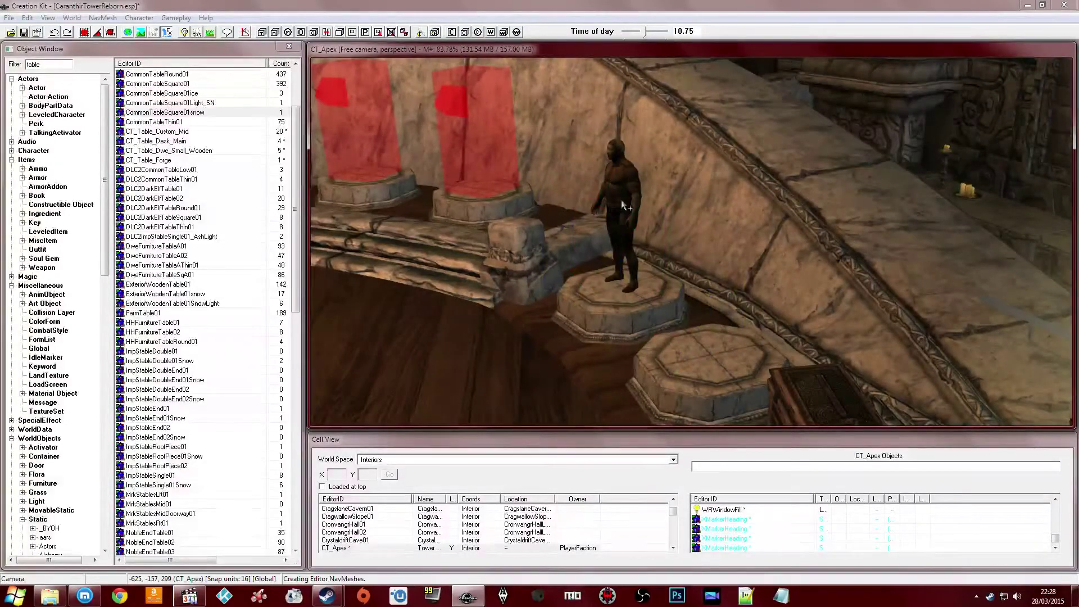
click(622, 205)
key(1)
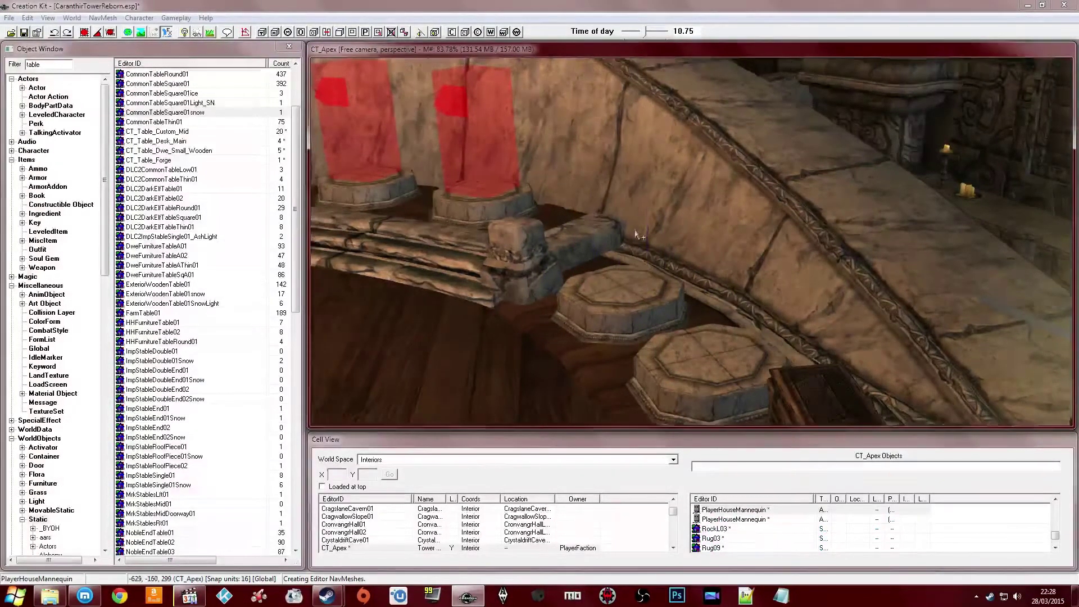
Resume navmesh editing and cover the pedestal beside the stone steps with an octagonal fan of triangles around a central vertex
scroll(635, 230, up, 5)
shift+middle_drag(663, 243, 682, 277)
click(245, 32)
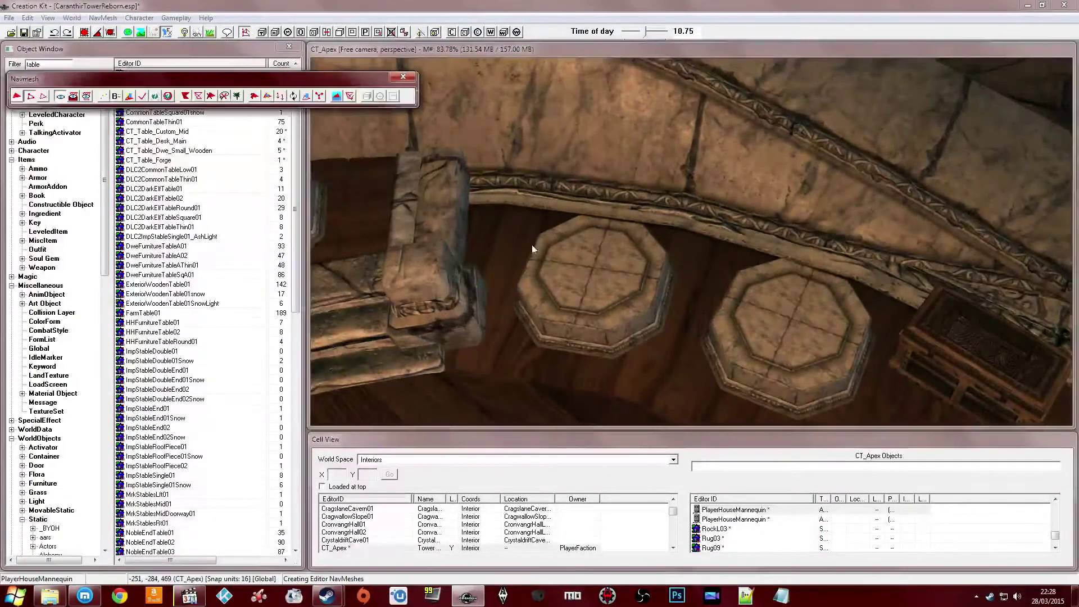
shift+middle_drag(531, 234, 544, 248)
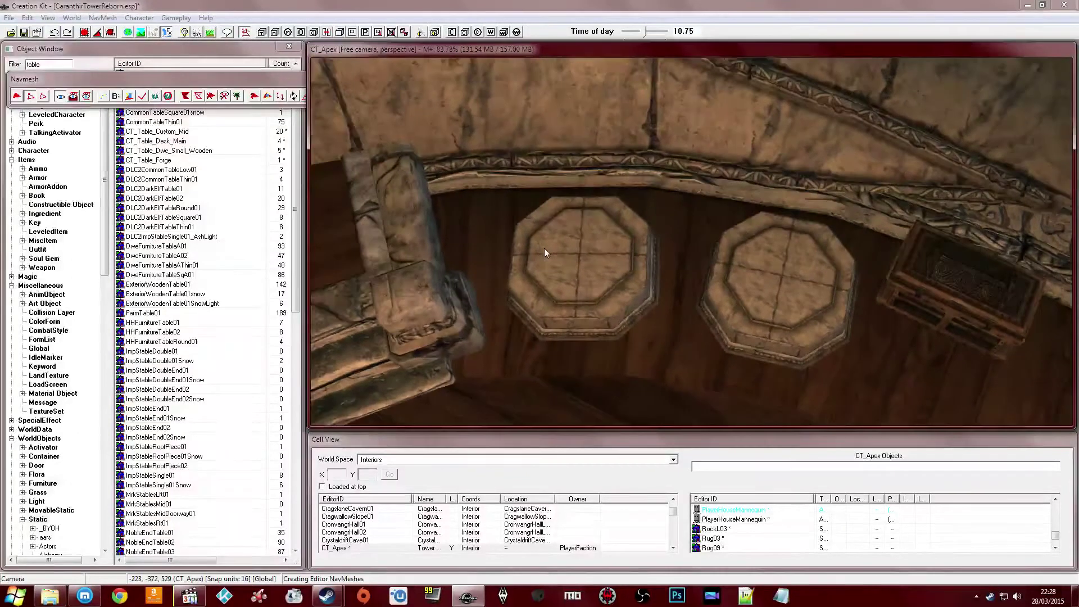
ctrl+right_click(518, 226)
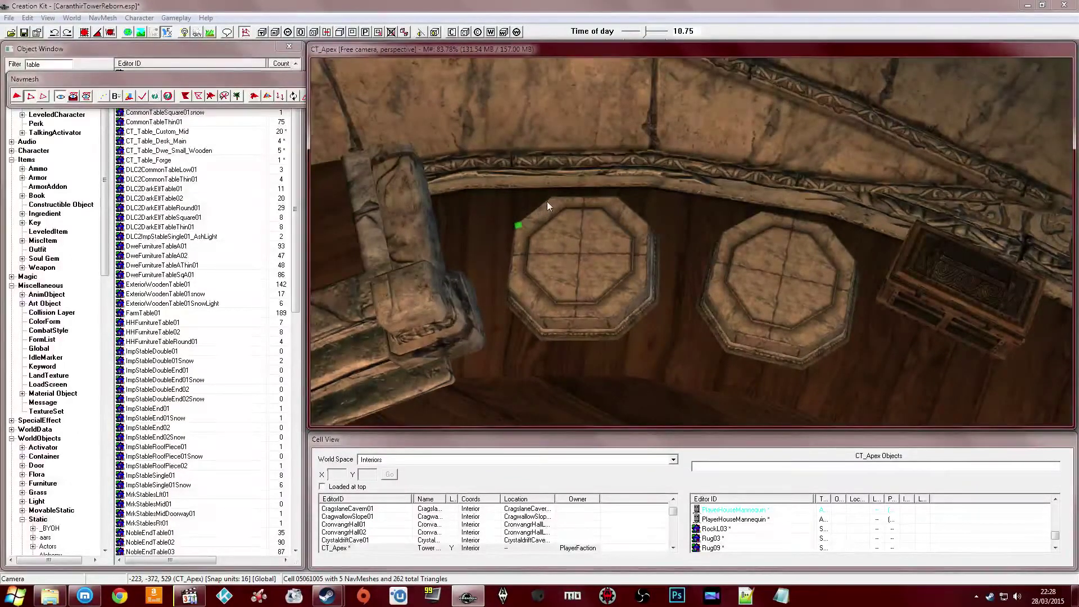
ctrl+right_click(578, 248)
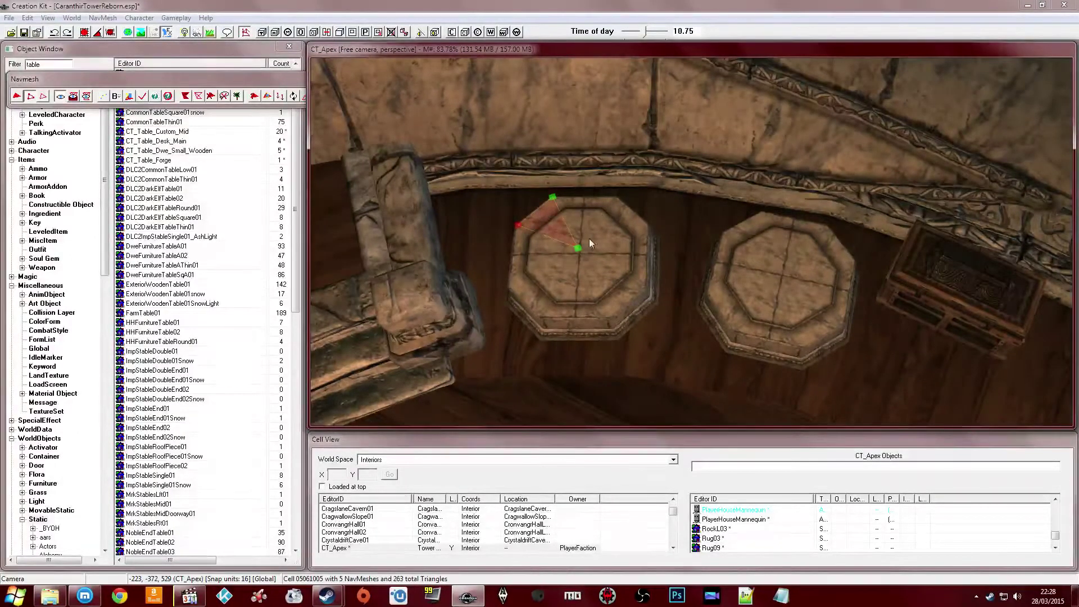
ctrl+right_click(616, 199)
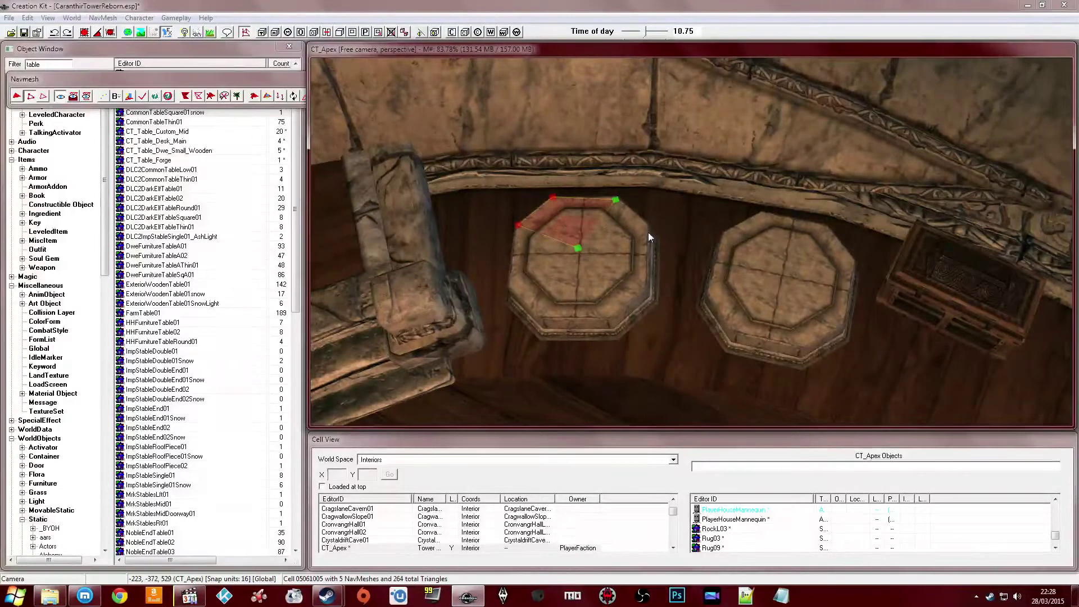
ctrl+right_click(644, 225)
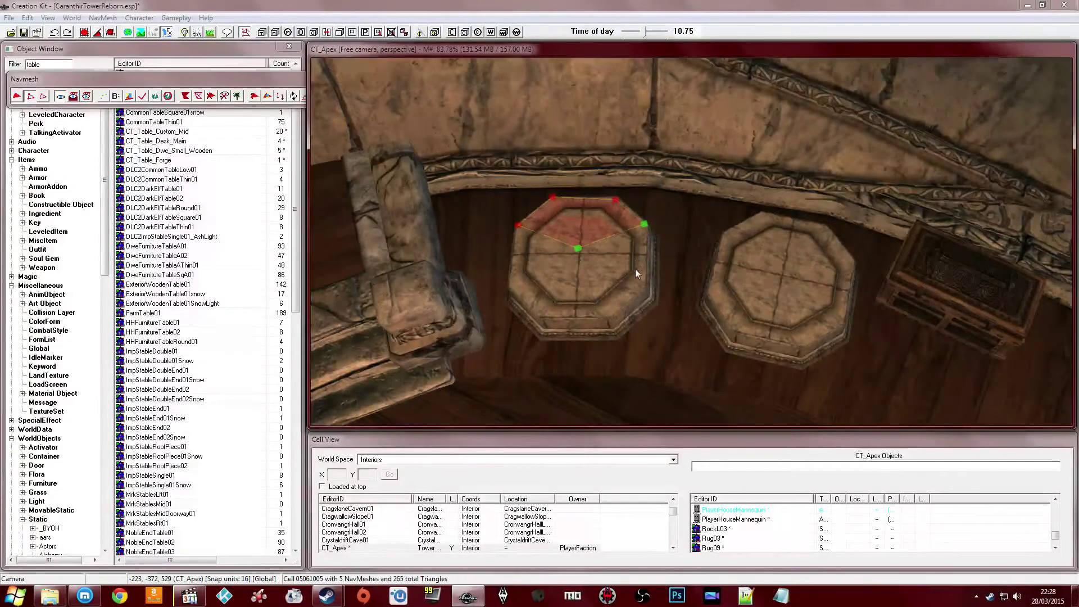
ctrl+right_click(643, 288)
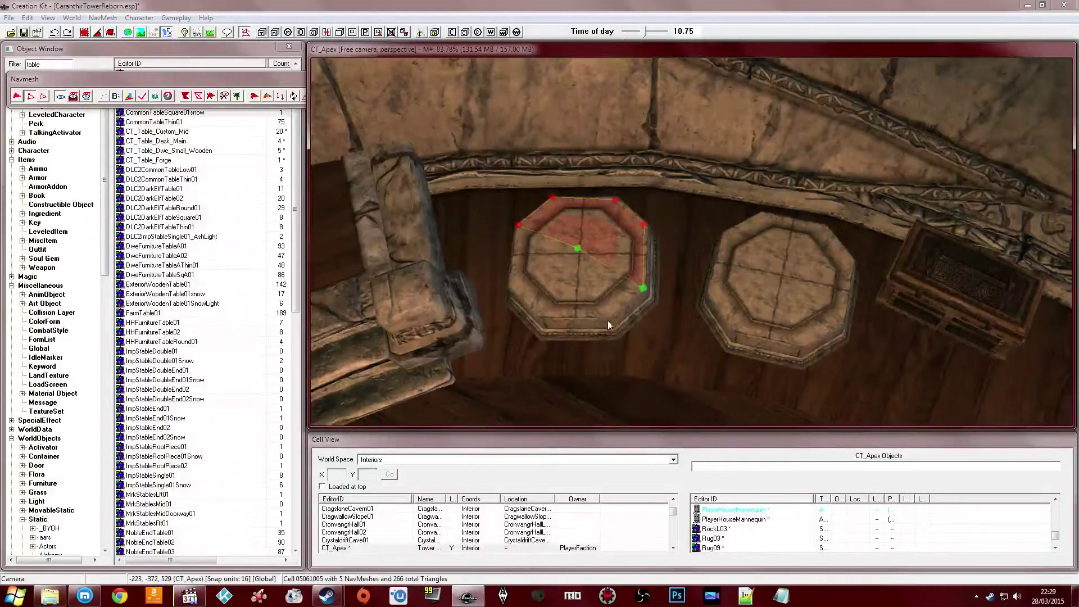
ctrl+right_click(540, 316)
ctrl+right_click(511, 287)
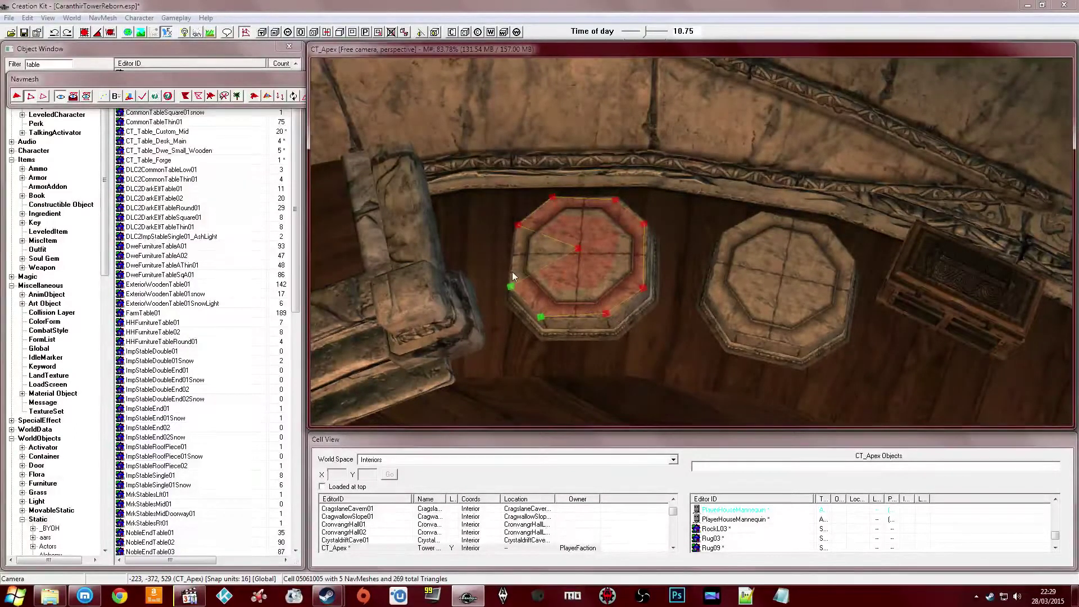
ctrl+click(518, 226)
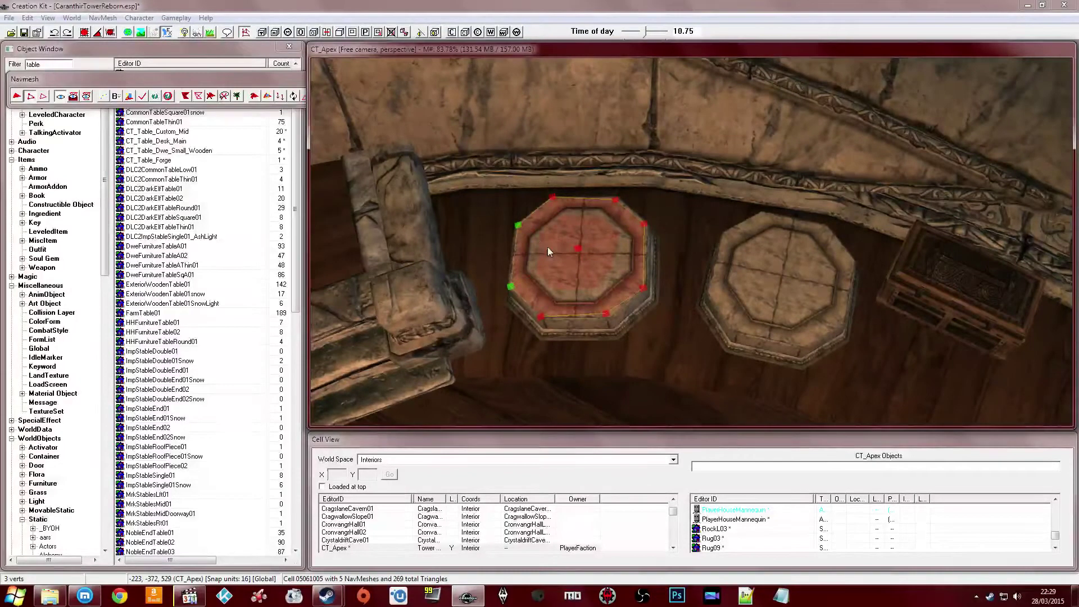
Leave navmesh editing and read the new Steam chat message about duplicating the navmesh for the next stand
click(256, 83)
click(402, 77)
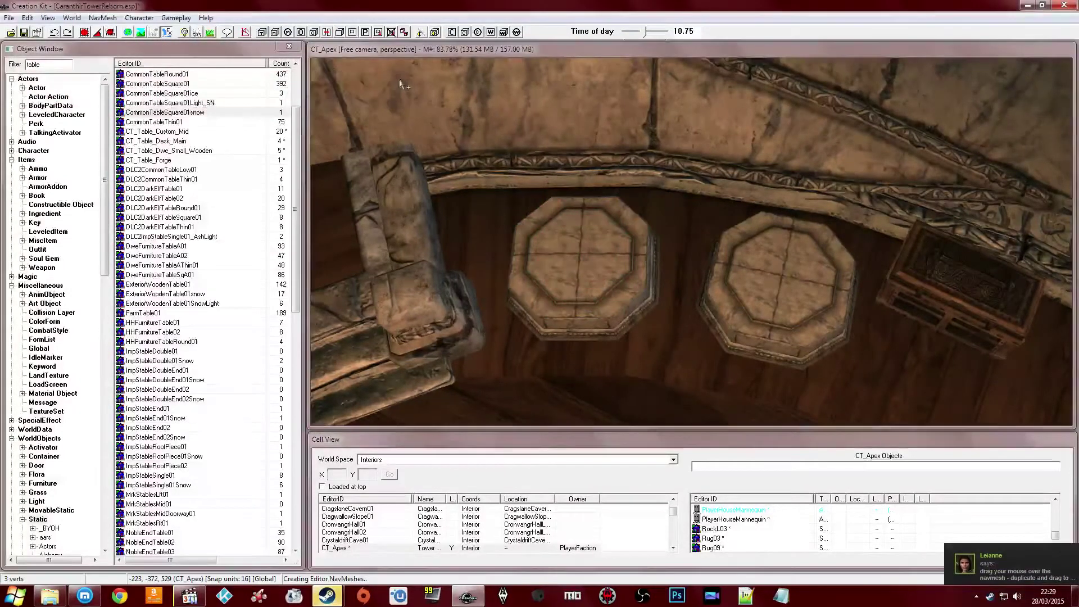
middle_drag(591, 246, 565, 213)
click(685, 254)
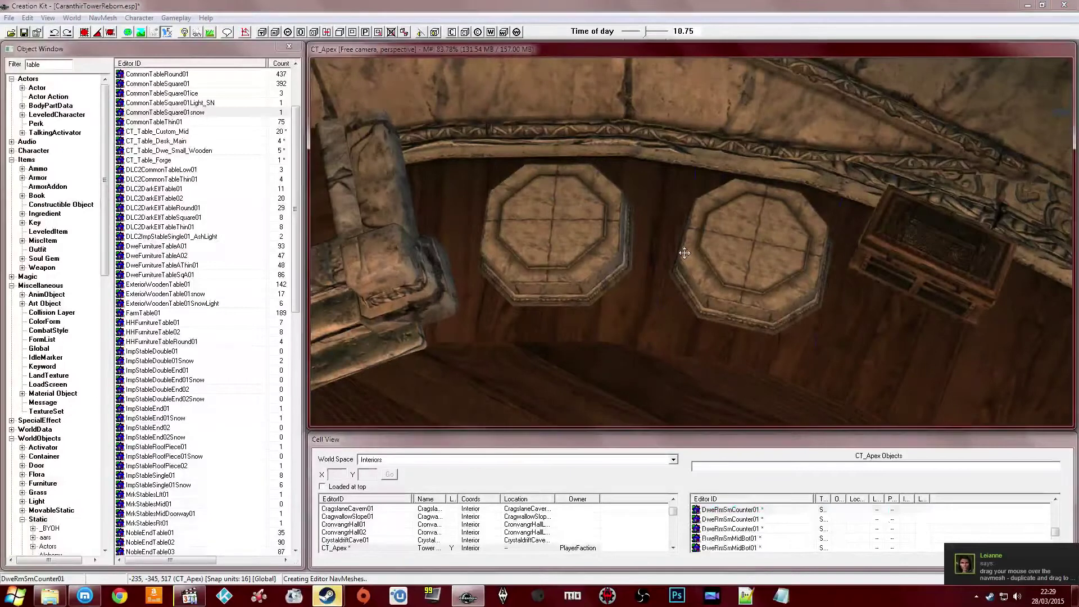
shift+middle_drag(685, 253, 677, 236)
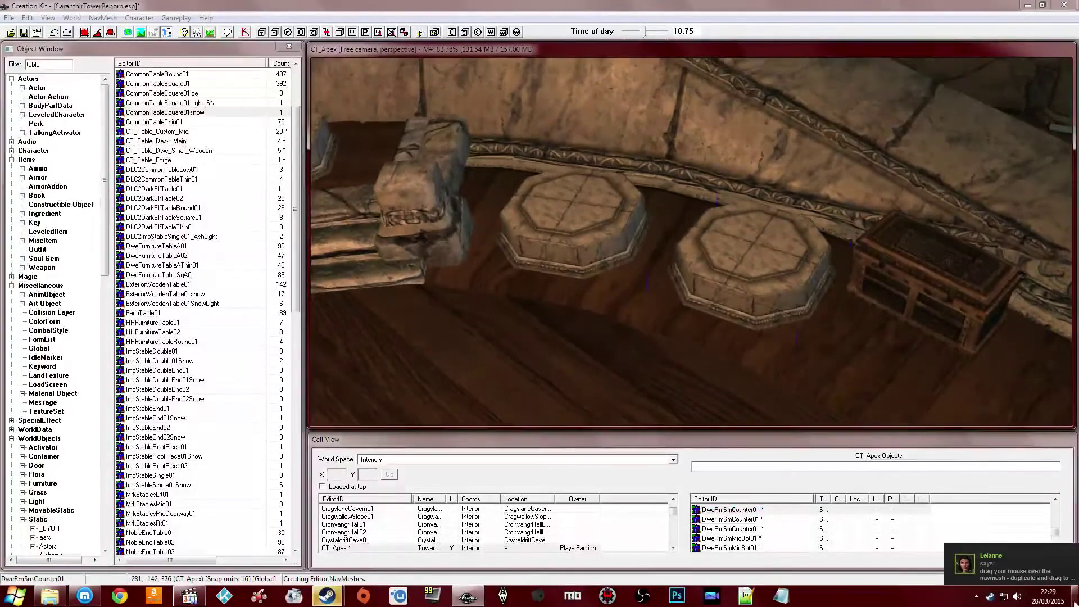
click(1007, 552)
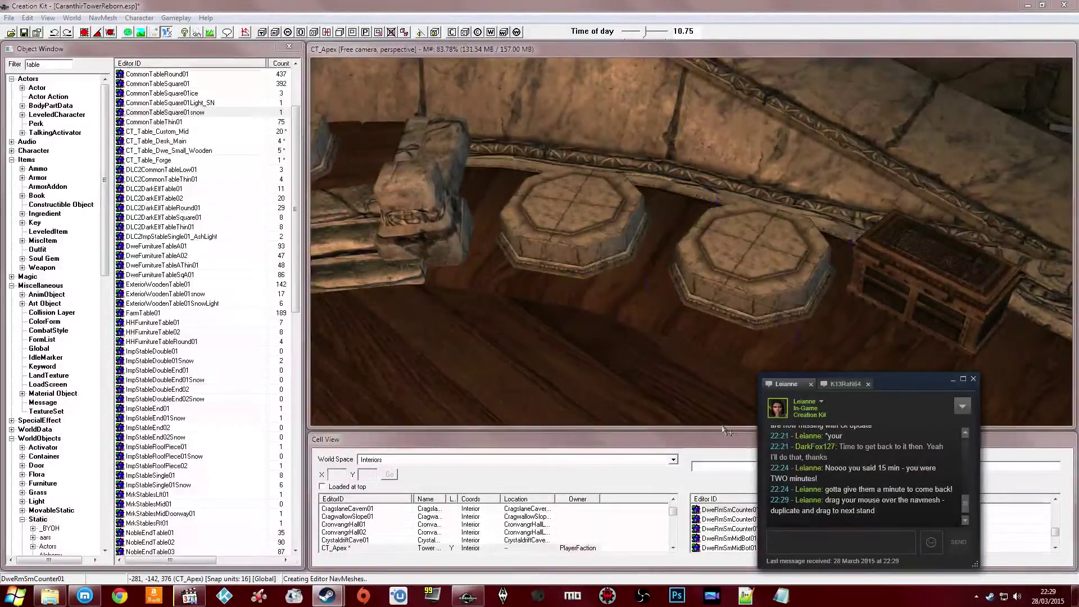
click(685, 386)
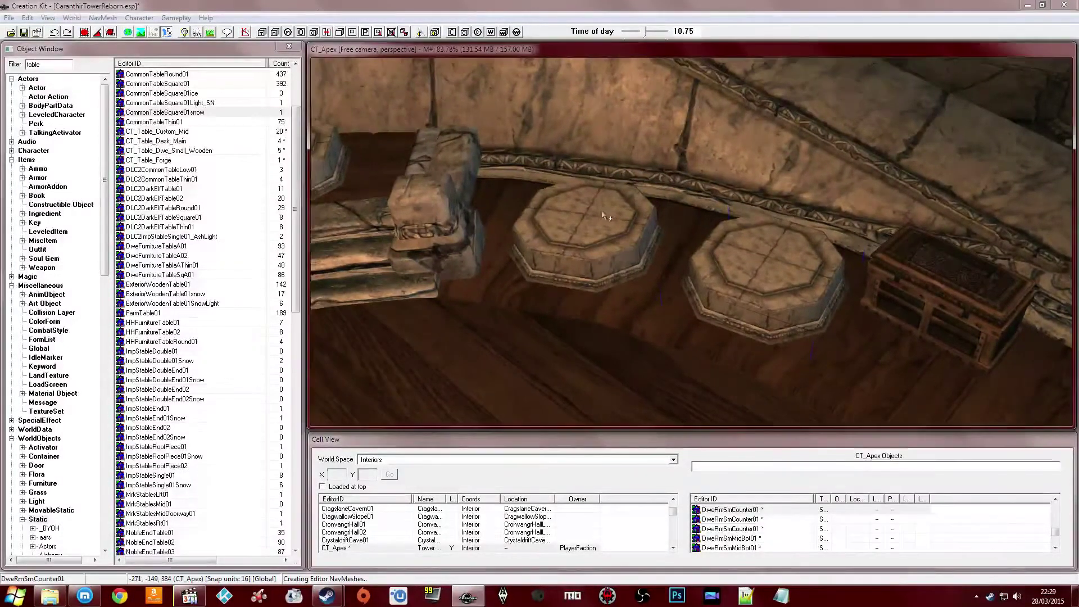
Resume navmesh editing and build the first half of a triangle fan around a central vertex on the pedestal beside the wooden chest
click(245, 32)
click(662, 189)
shift+middle_drag(662, 190, 657, 217)
scroll(657, 217, up, 2)
right_click(634, 190)
ctrl+right_click(634, 189)
ctrl+right_click(663, 277)
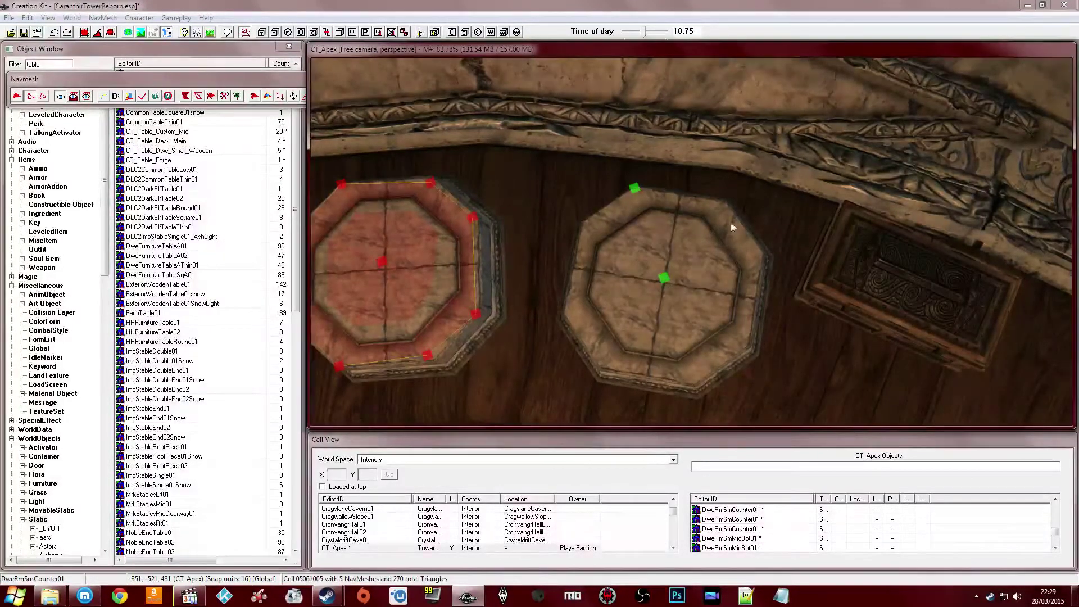
ctrl+right_click(758, 254)
ctrl+right_click(747, 342)
ctrl+right_click(694, 383)
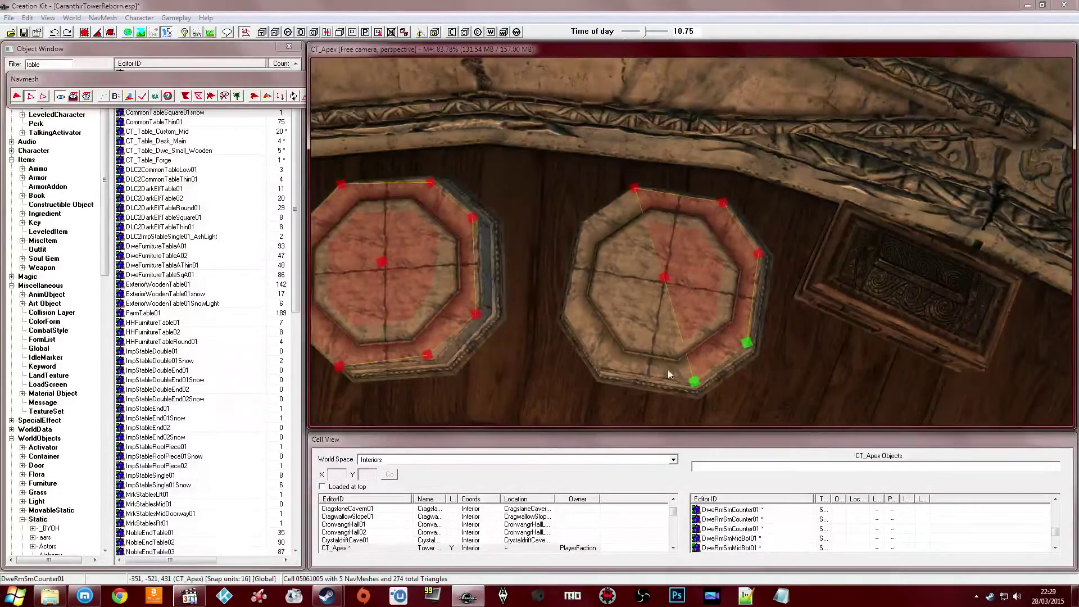
Add the remaining rim vertices and triangles to close the navmesh octagon on the pedestal beside the chest, and check both pedestals
ctrl+right_click(604, 366)
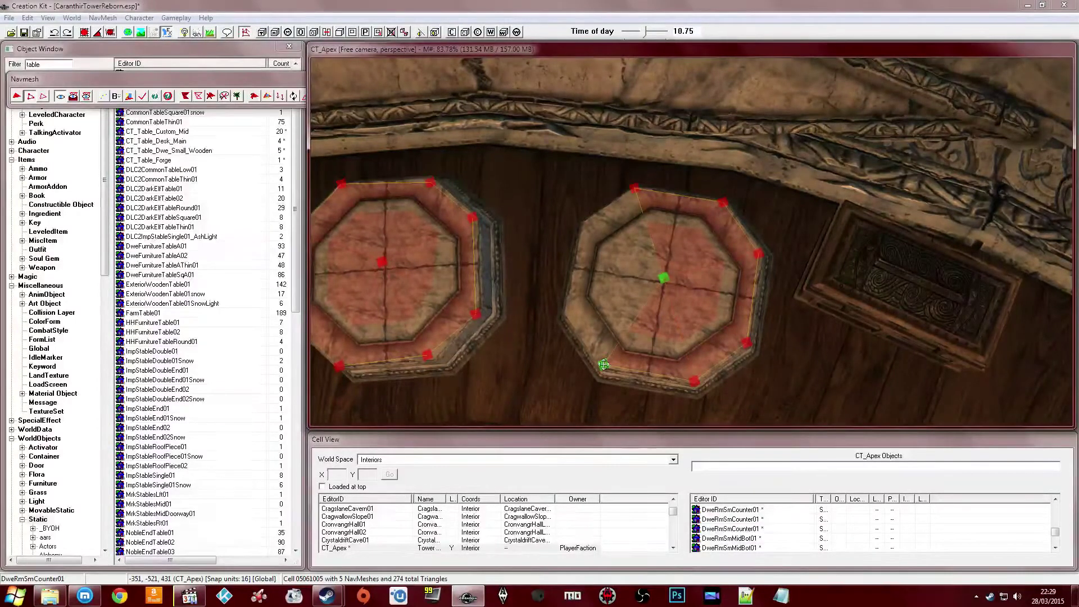
ctrl+right_click(565, 312)
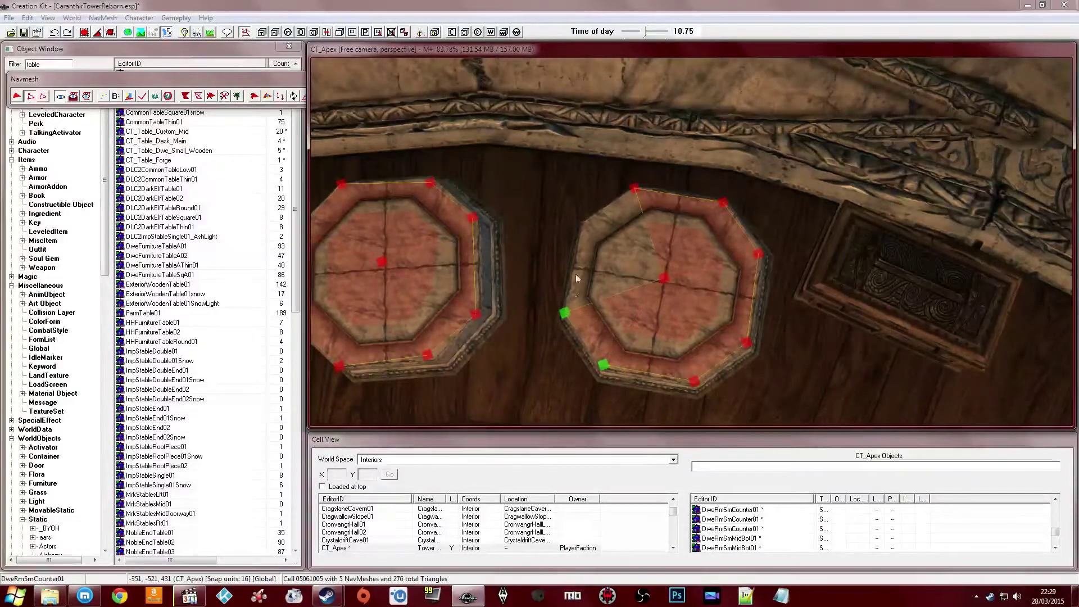
ctrl+right_click(584, 223)
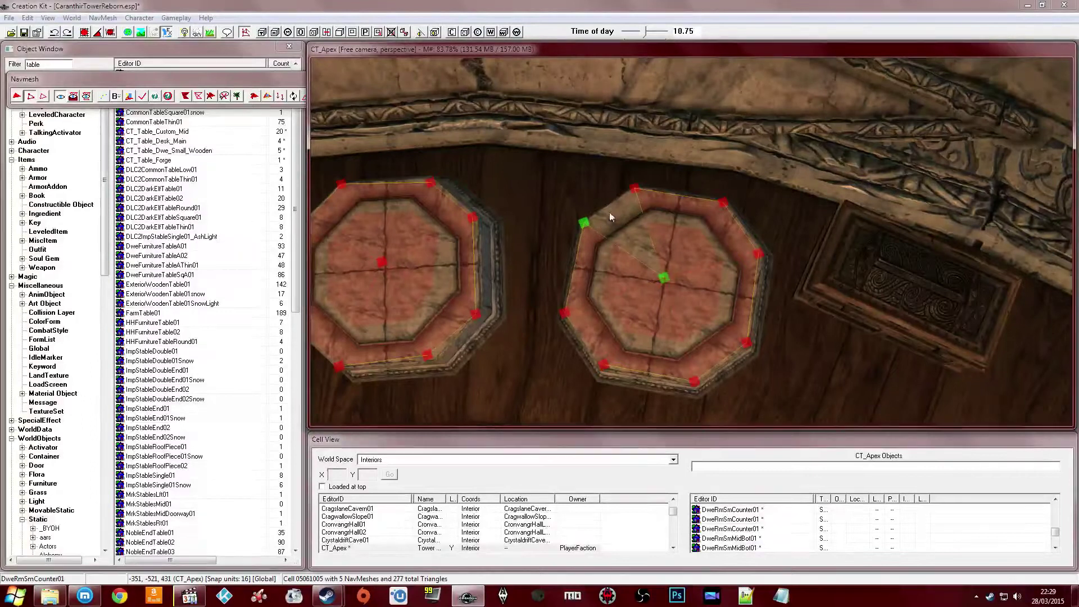
key(q)
key(a)
shift+middle_drag(602, 246, 571, 107)
shift+middle_drag(875, 281, 571, 176)
Leave navmesh editing and clear the stacked CT_Rug_B_Full rugs from view on the wooden floor
click(212, 79)
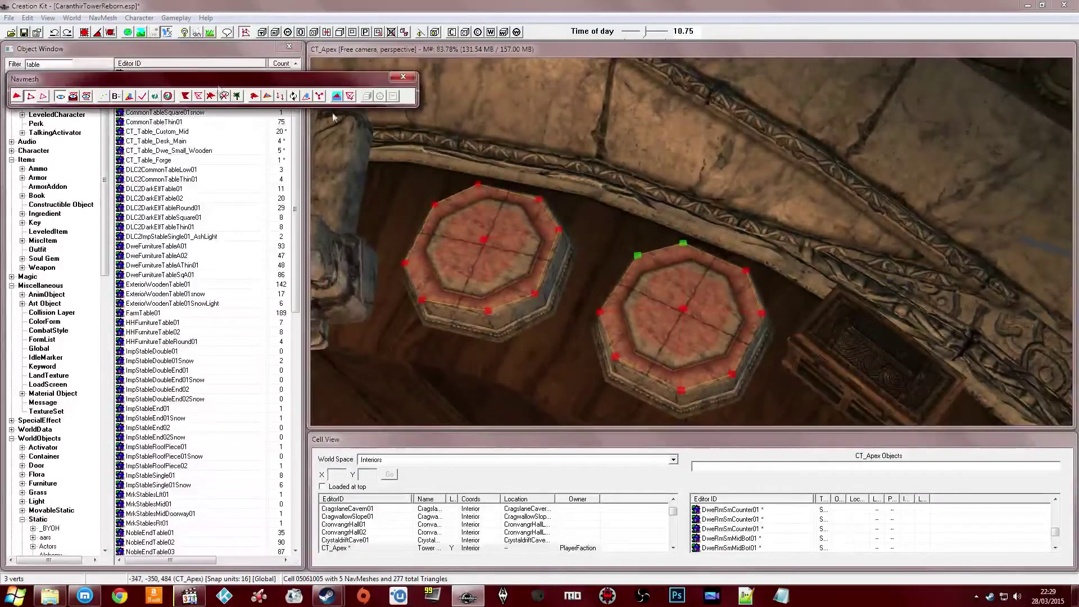
click(403, 77)
shift+middle_drag(406, 80, 499, 177)
click(499, 177)
click(515, 171)
key(1)
key(1)
click(526, 170)
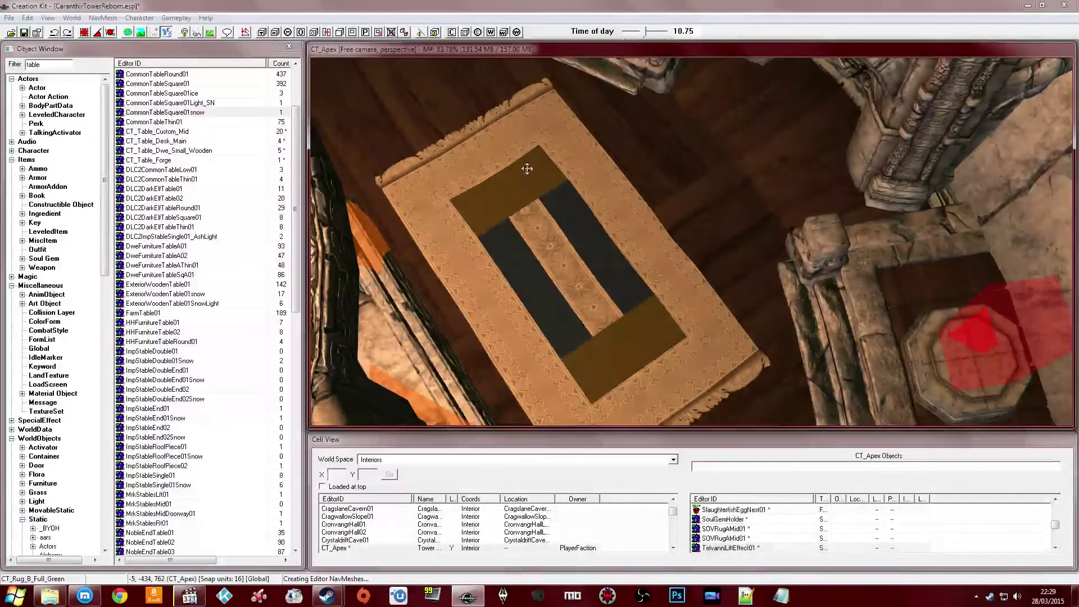
key(1)
key(1)
key(Delete)
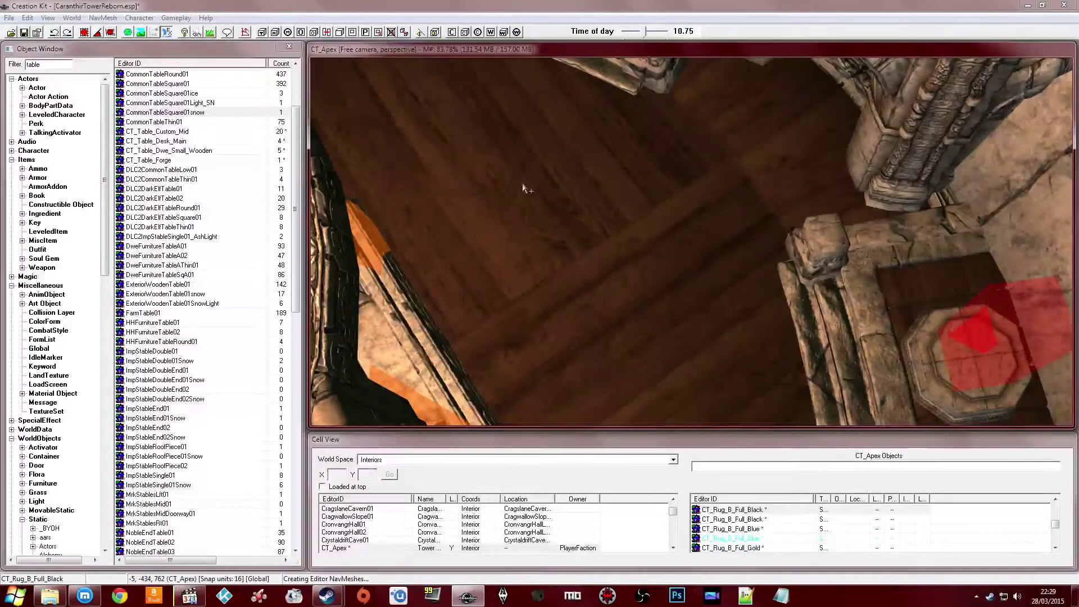
Hide further objects covering the wooden floor around the central round stone structure
middle_drag(524, 175, 715, 248)
click(769, 222)
key(1)
key(1)
middle_drag(769, 222, 631, 222)
click(737, 215)
key(1)
key(1)
click(737, 203)
key(1)
key(1)
key(1)
click(698, 225)
Hide the CT_Flames_Large effect in the octagonal basin on top of the central stone structure
mouse_move(697, 224)
shift+middle_down()
mouse_move(734, 206)
mouse_move(630, 239)
mouse_move(683, 244)
mouse_move(638, 292)
mouse_move(667, 243)
mouse_move(674, 194)
mouse_move(702, 216)
shift+middle_up()
click(612, 130)
key(1)
key(1)
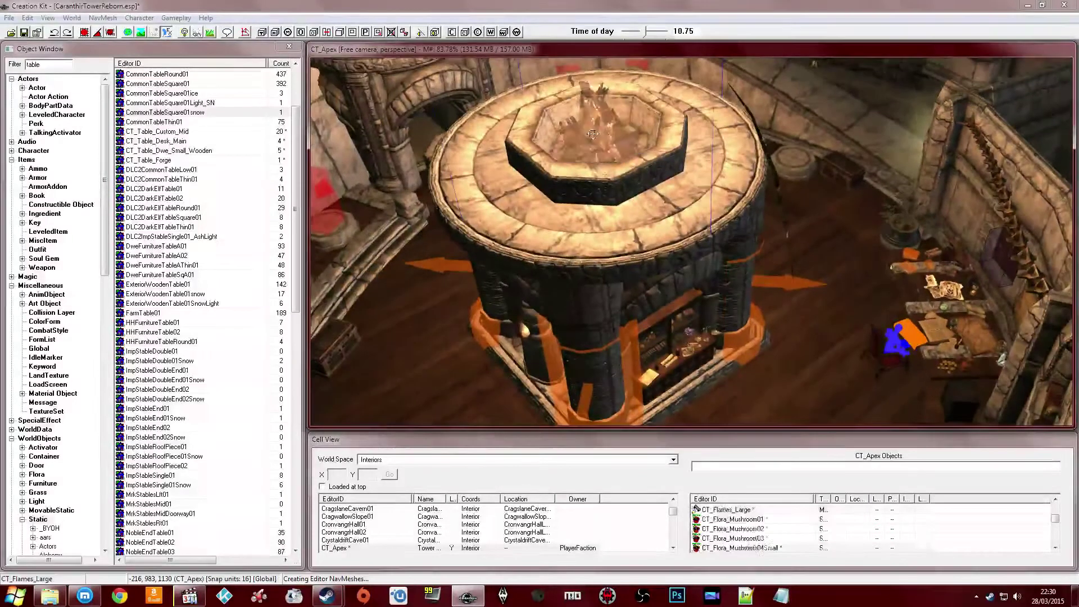
middle_drag(632, 135, 689, 181)
click(636, 149)
middle_drag(622, 119, 631, 168)
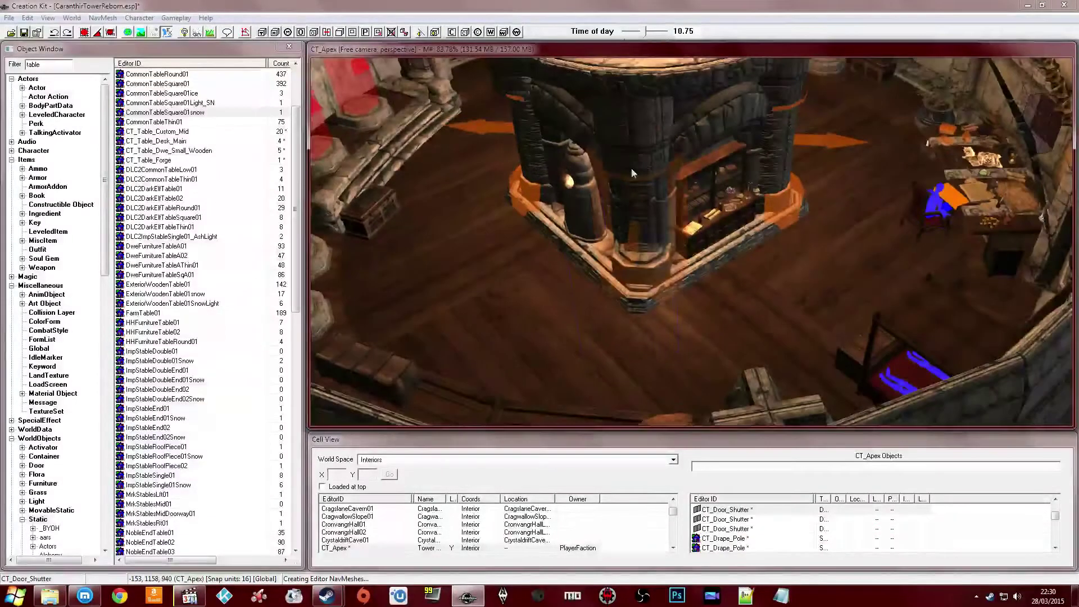
Hide the CT_Door_Shutter objects around all sides of the central stone structure
key(1)
key(1)
click(516, 139)
key(1)
key(1)
click(780, 151)
key(1)
key(1)
shift+middle_drag(780, 151, 605, 175)
click(774, 210)
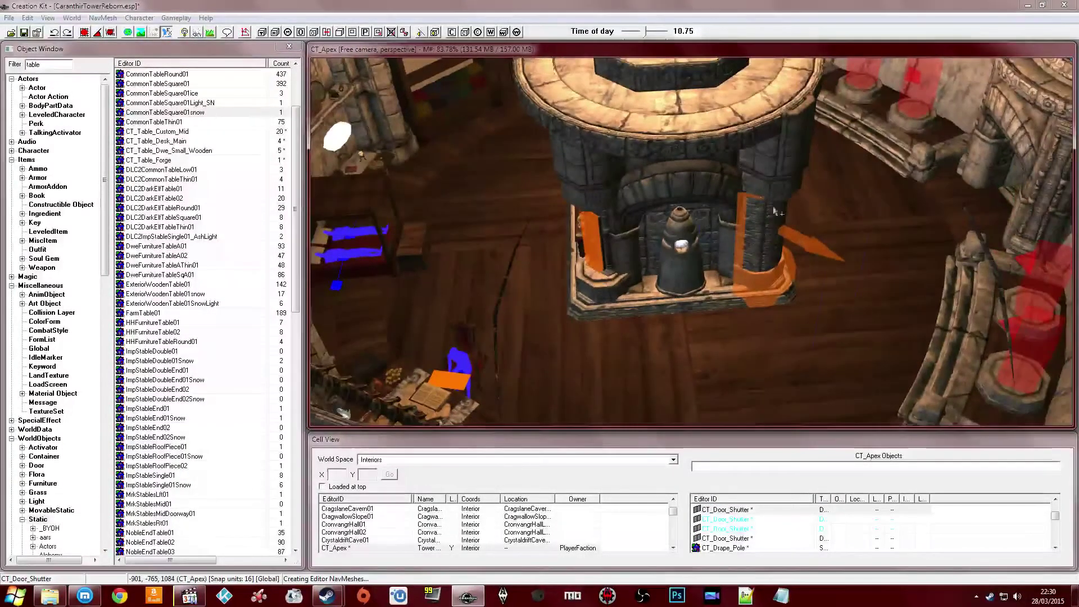
key(1)
key(1)
shift+middle_drag(774, 210, 563, 136)
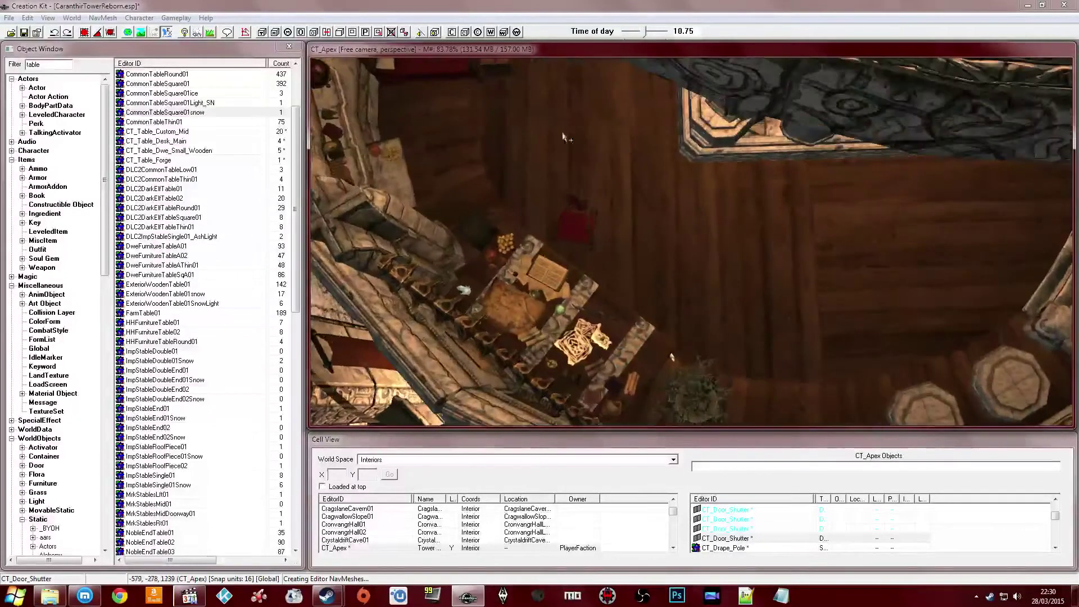
Resume navmesh editing and extend the raised stone walkway's navmesh past the beam from its two end vertices
click(245, 32)
middle_drag(572, 186, 565, 156)
click(600, 181)
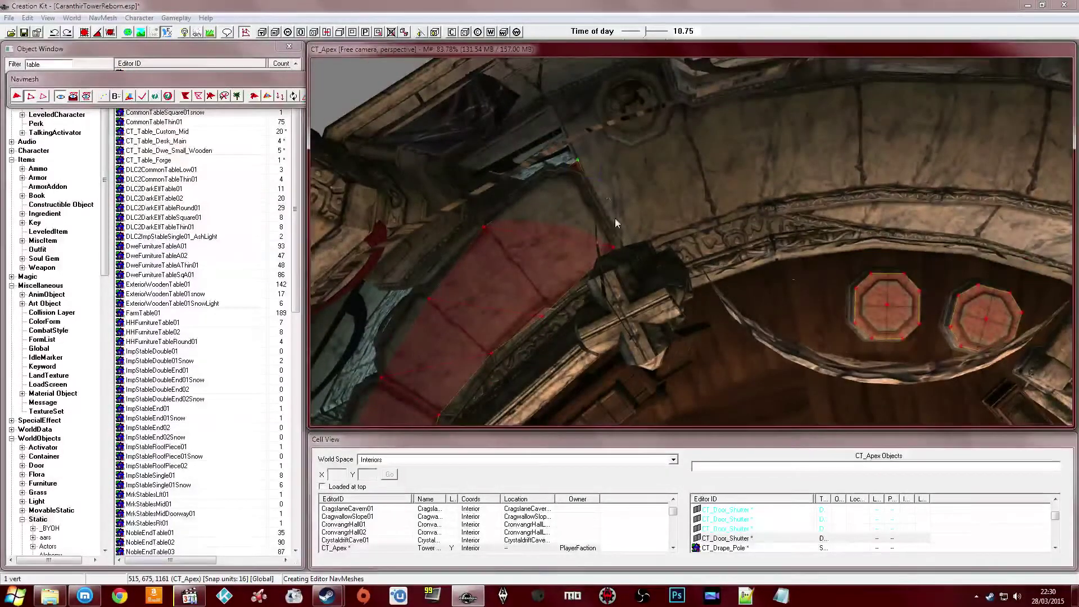
ctrl+drag(622, 232, 594, 253)
middle_drag(594, 253, 543, 97)
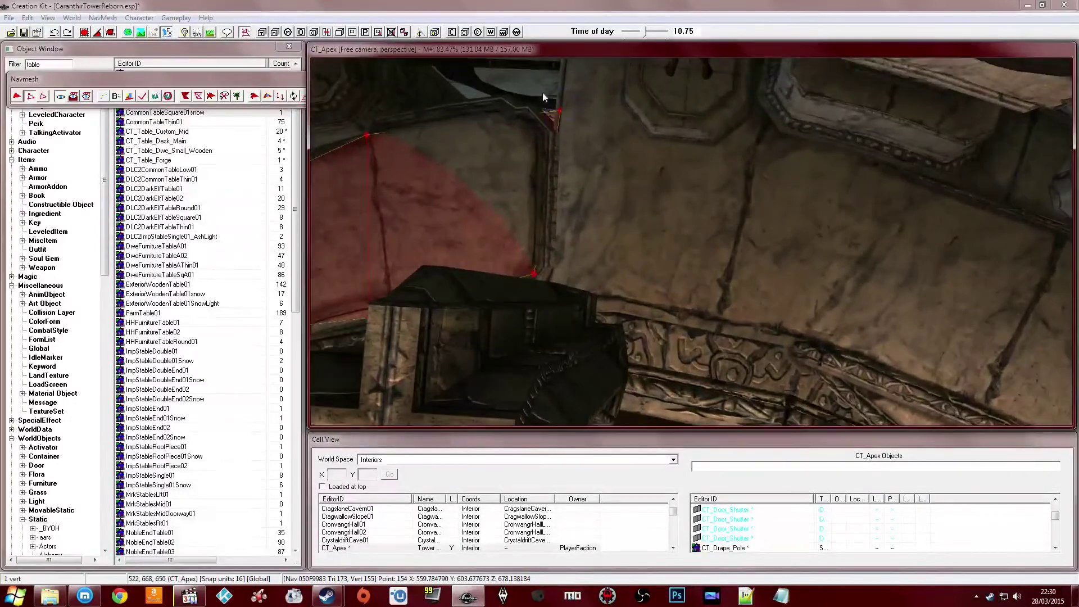
middle_drag(530, 288, 582, 271)
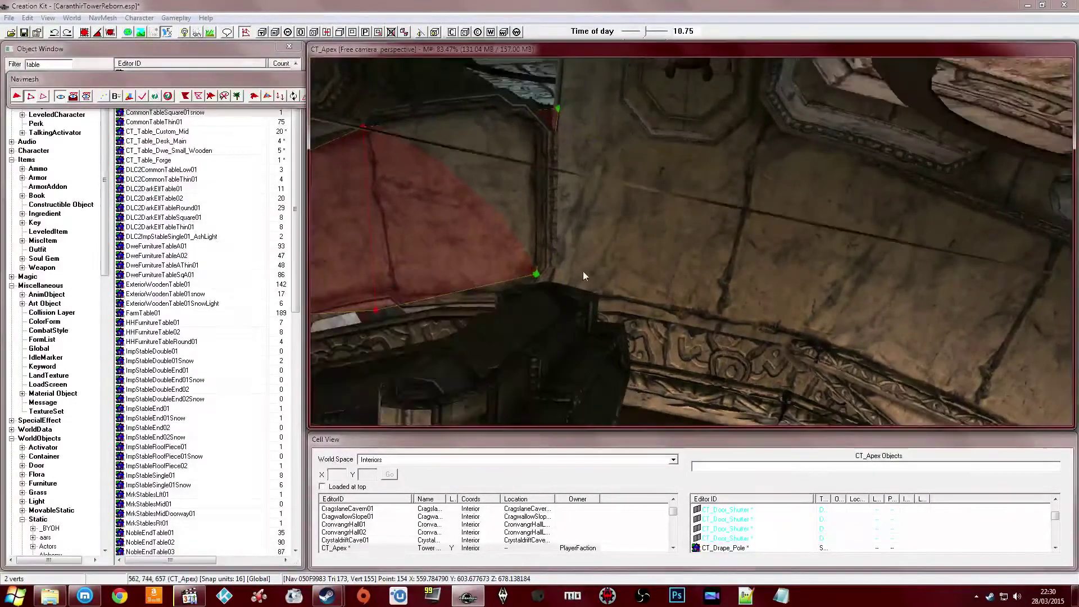
click(556, 108)
ctrl+click(536, 274)
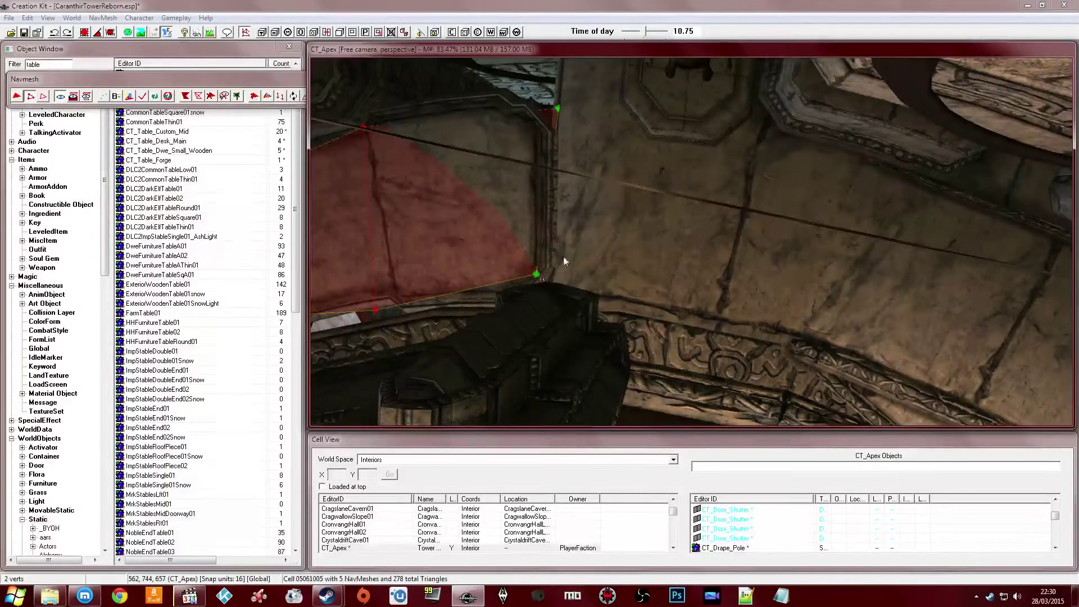
middle_drag(702, 283, 645, 224)
ctrl+right_click(595, 264)
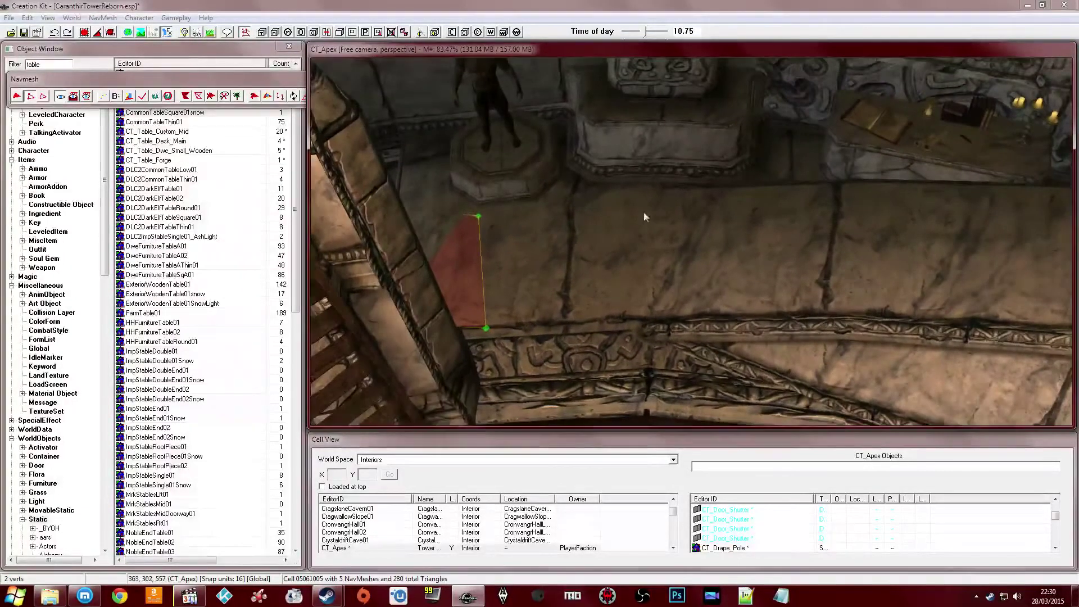
Continue the navmesh along the curved walkway, placing vertices on its inner and outer edges at the joints beyond the statue pedestal
right_click(637, 324)
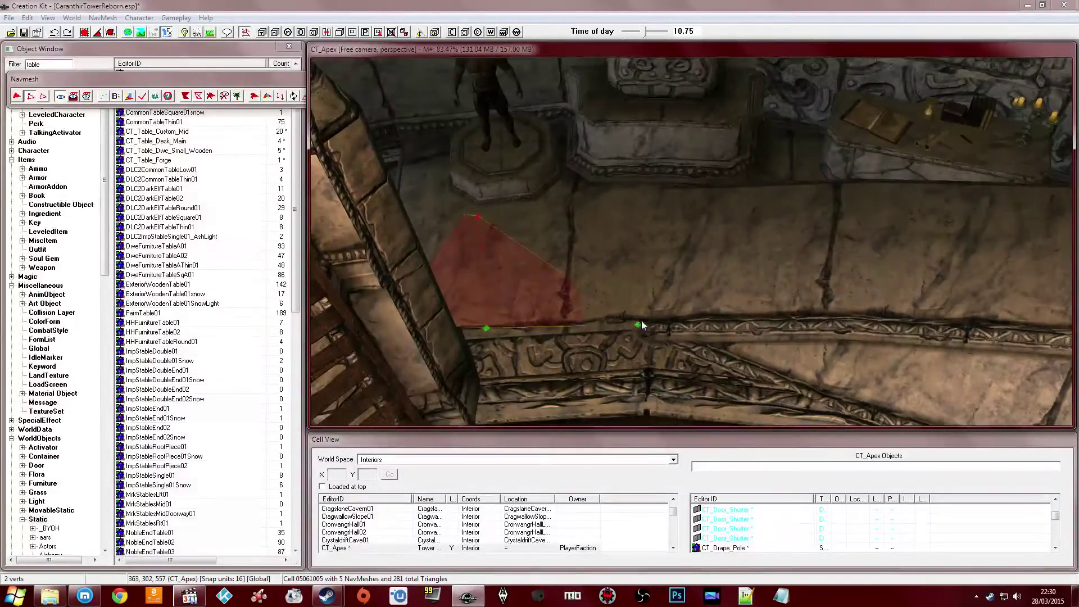
ctrl+right_click(658, 190)
shift+middle_drag(657, 189, 639, 145)
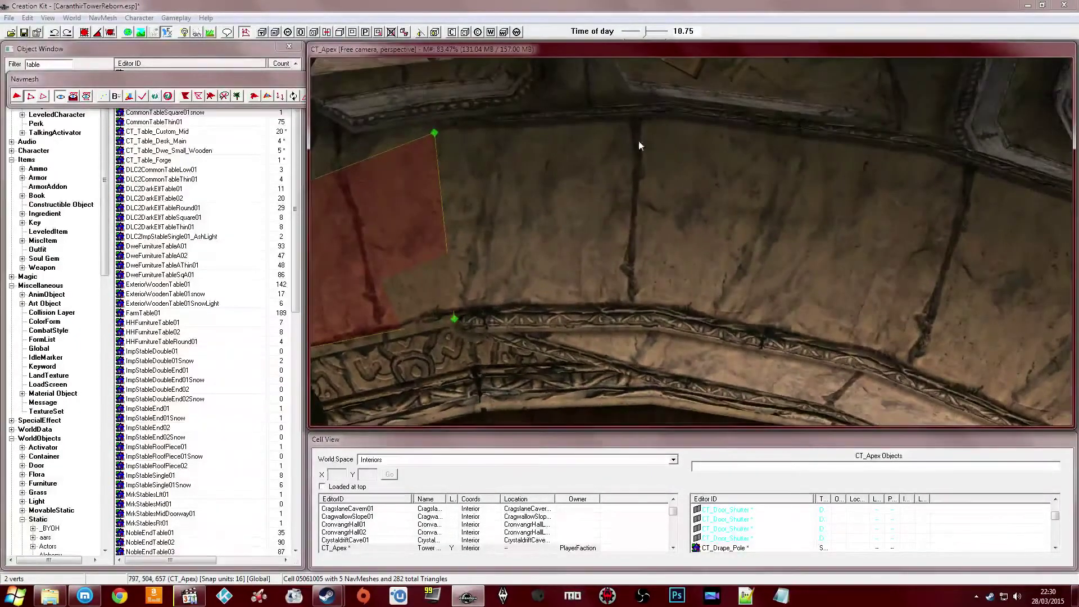
ctrl+right_click(633, 308)
middle_drag(632, 308, 719, 264)
right_click(877, 105)
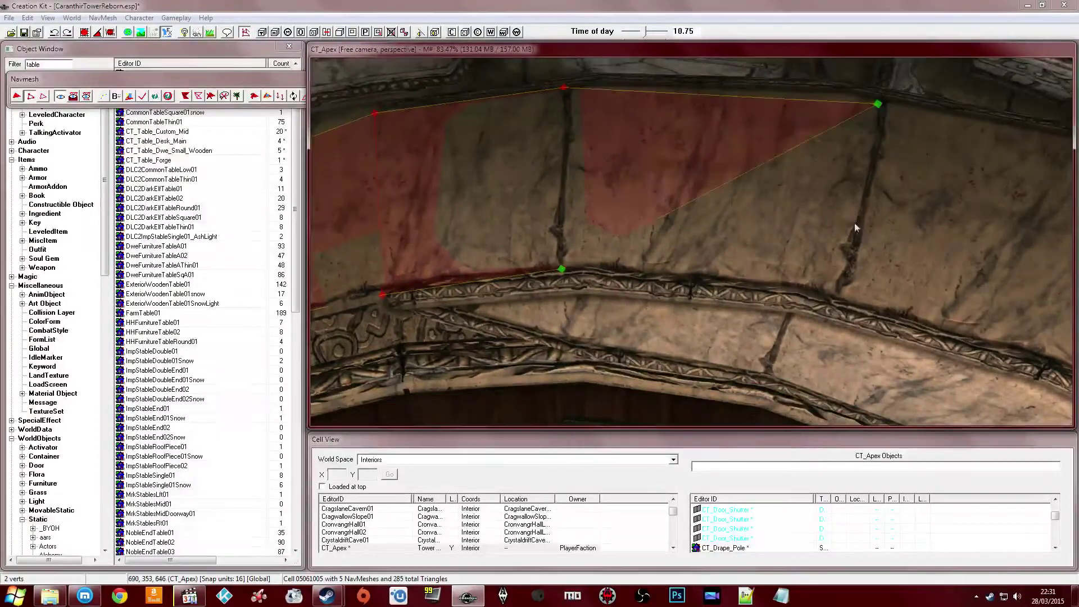
ctrl+right_click(835, 289)
middle_drag(831, 272, 662, 161)
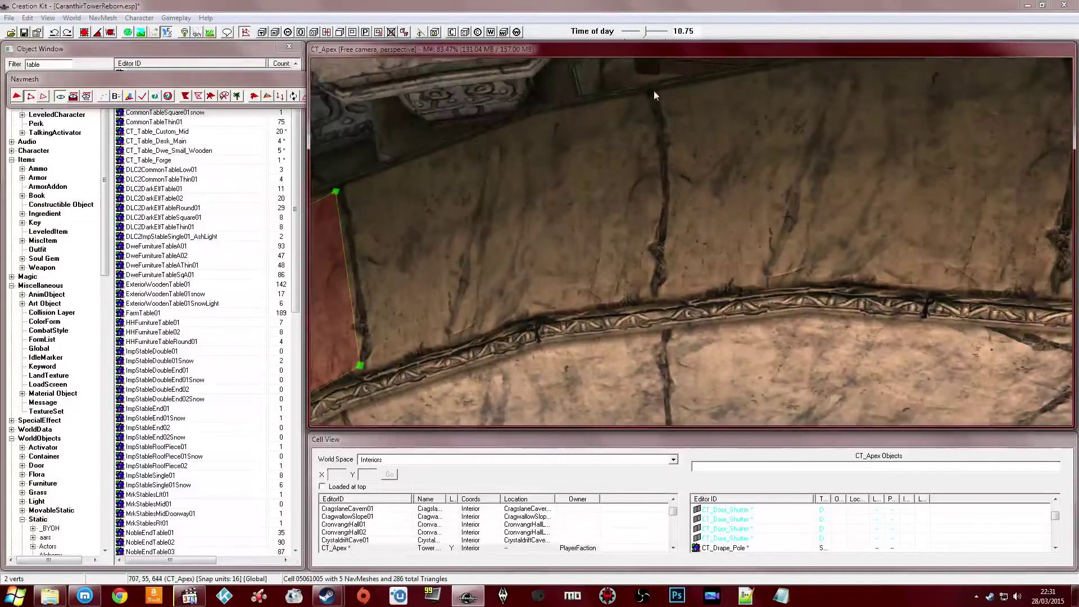
Add navmesh triangles across the following walkway slabs, with vertices at the ends of each slab joint
right_click(649, 89)
right_click(659, 295)
middle_drag(743, 272, 758, 241)
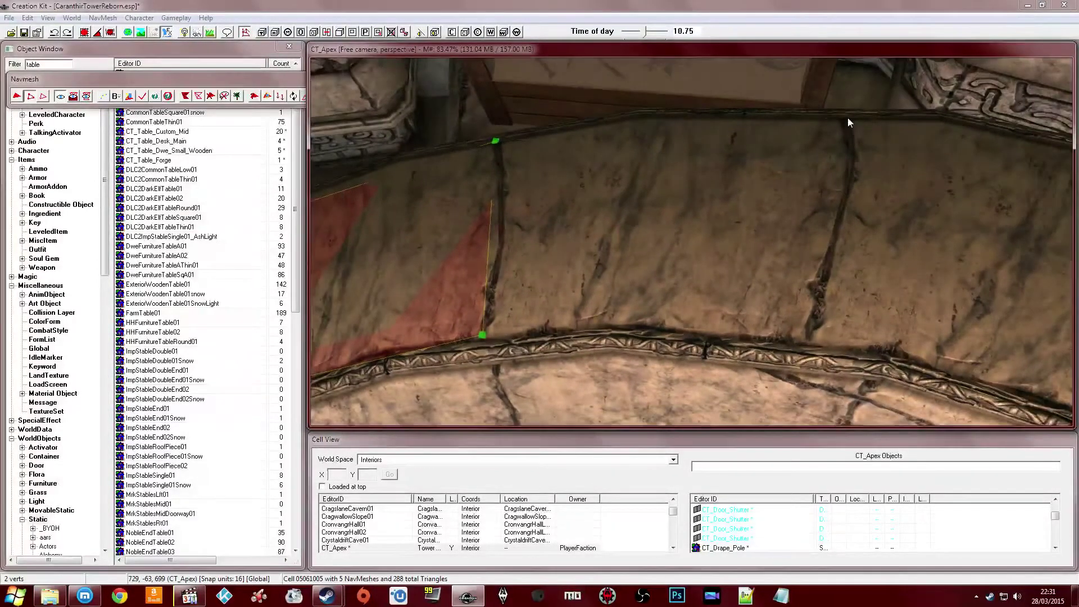
right_click(805, 339)
middle_drag(804, 338, 789, 295)
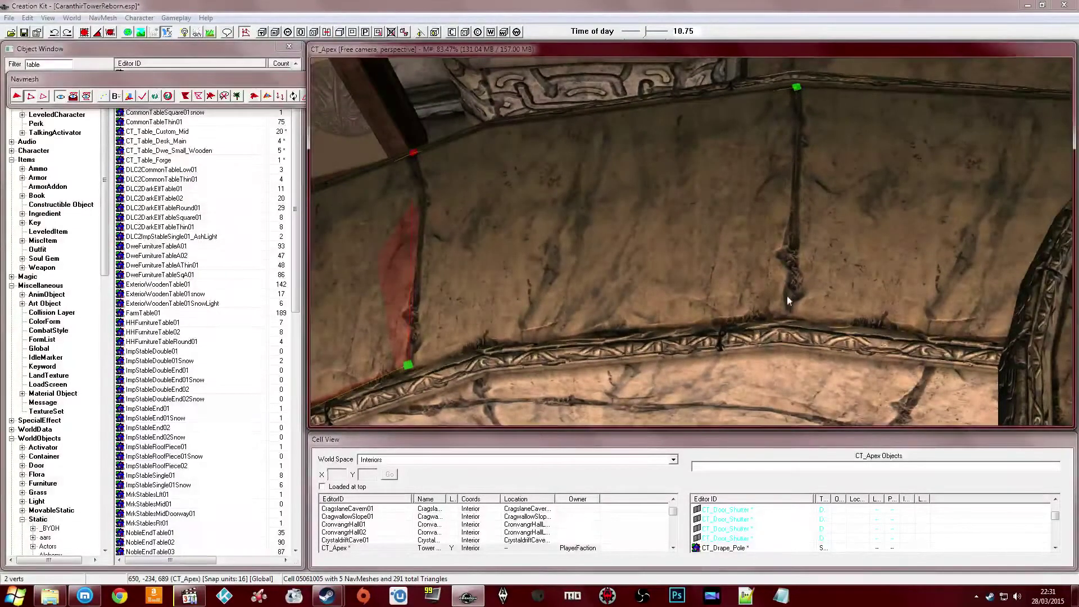
Extend the walkway navmesh across the final slabs up to the rim of the round portal platform
middle_drag(791, 290, 750, 262)
ctrl+right_click(725, 298)
key(s)
scroll(750, 262, up, 3)
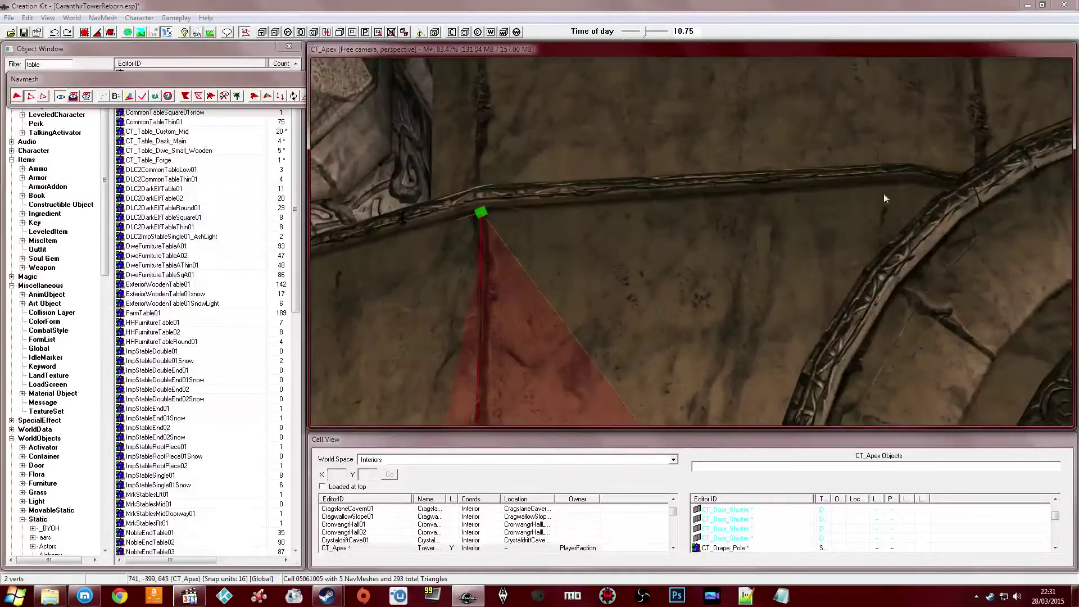
ctrl+right_click(907, 184)
middle_drag(848, 215, 706, 231)
scroll(710, 207, down, 1)
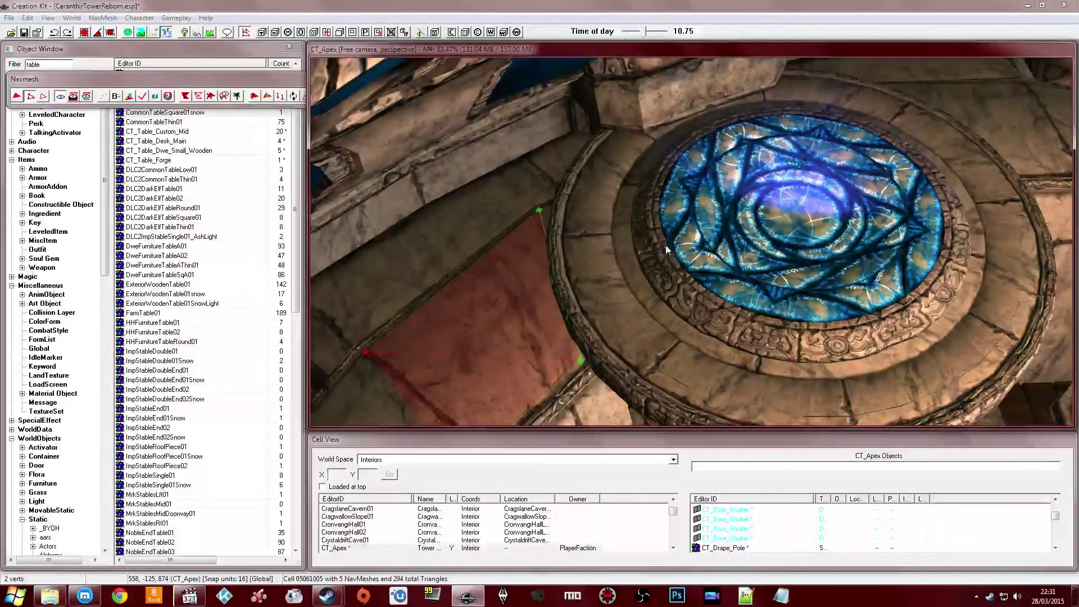
Connect the walkway navmesh to the round platform with vertices beside the portal's carved ring and on the outer rim
ctrl+right_click(637, 187)
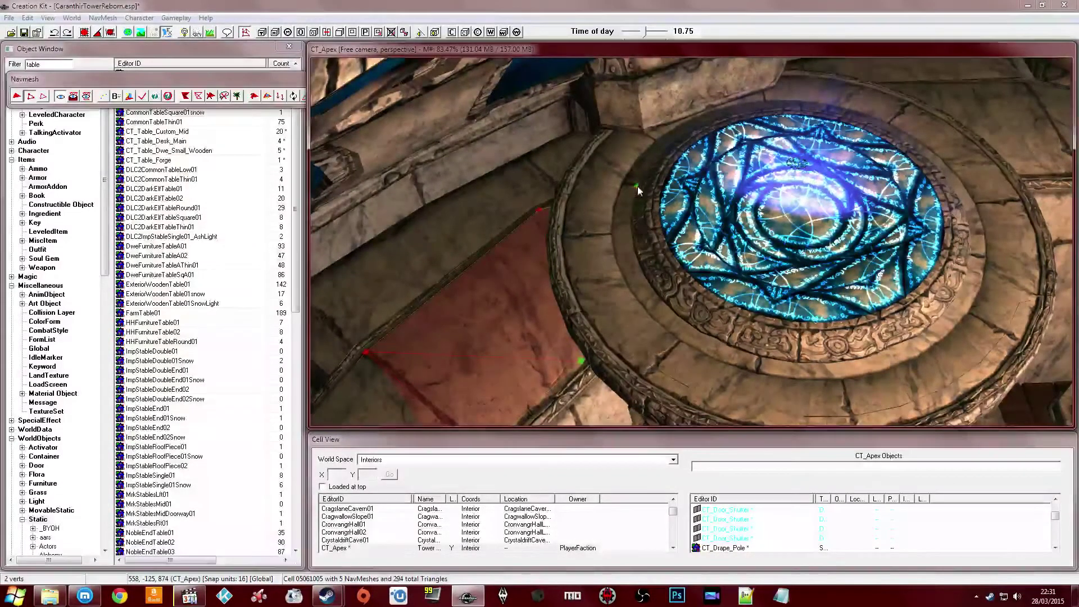
middle_drag(637, 187, 638, 220)
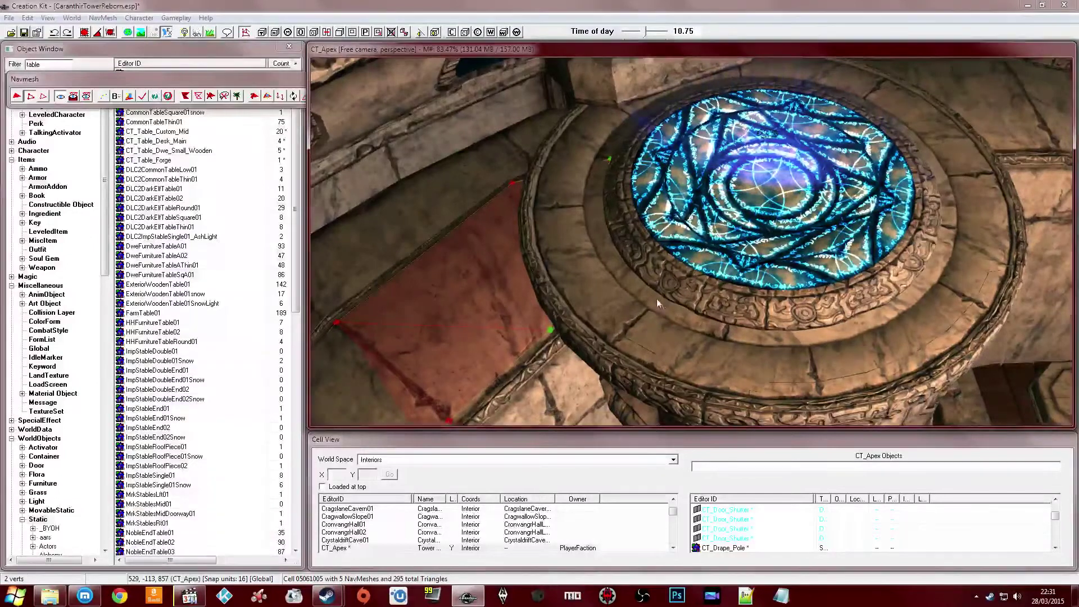
ctrl+right_click(618, 256)
middle_drag(617, 256, 652, 281)
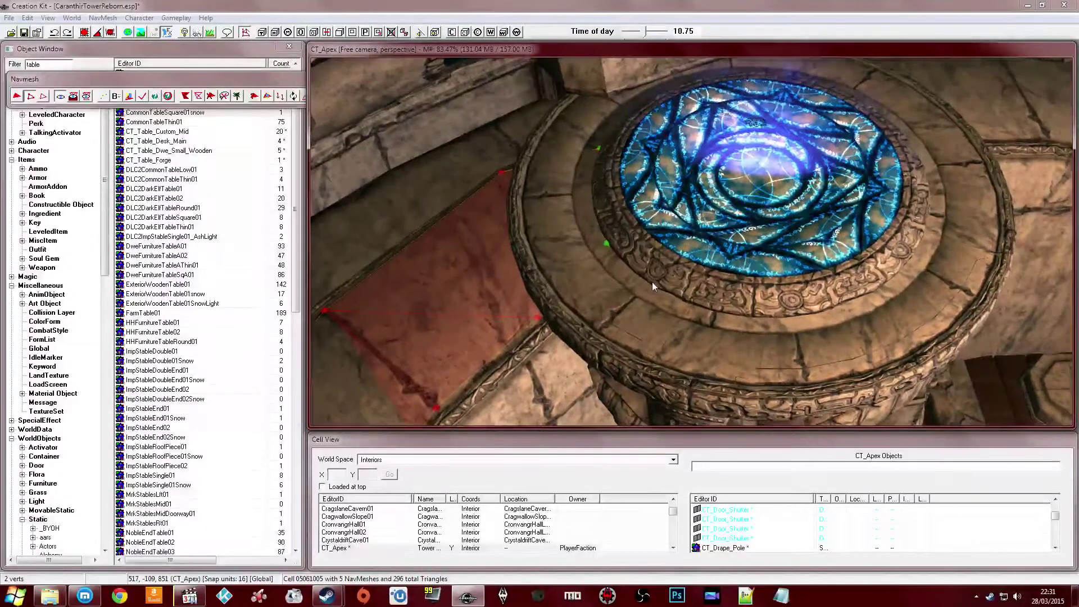
ctrl+right_click(573, 308)
click(574, 308)
ctrl+click(606, 244)
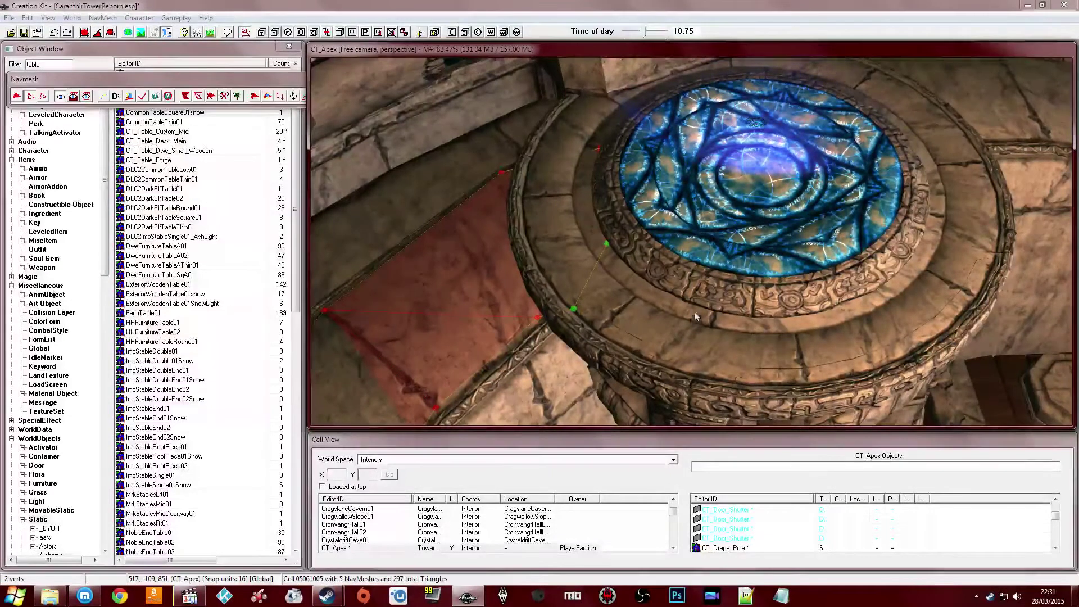
Build the navmesh band along the platform's front stones, alternating vertices between the portal ring and the outer rim
scroll(677, 302, up, 1)
ctrl+right_click(661, 366)
middle_drag(773, 356, 618, 355)
ctrl+right_click(588, 318)
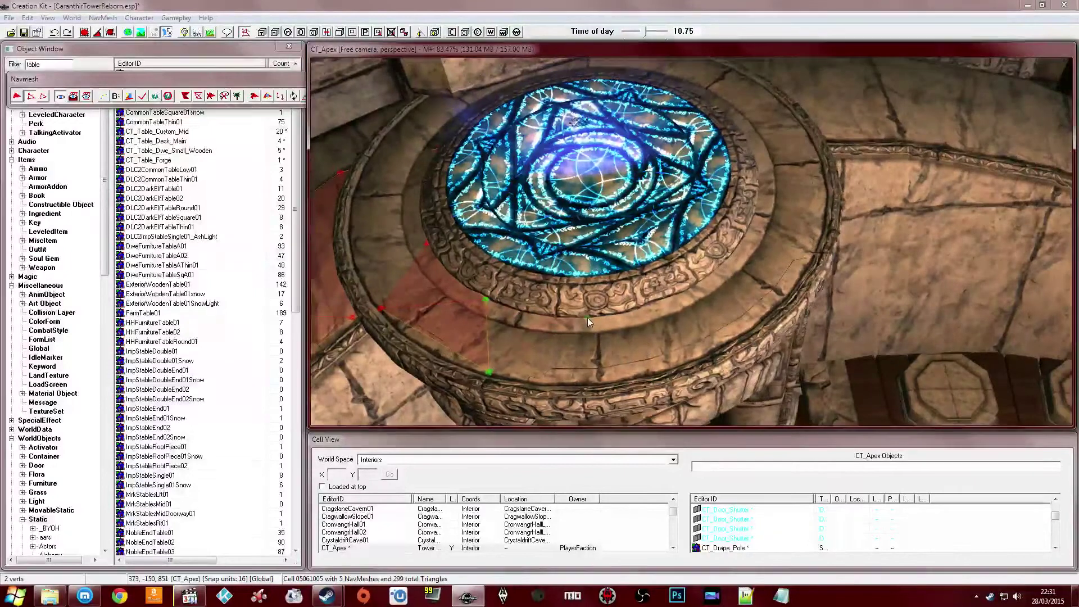
ctrl+right_click(603, 376)
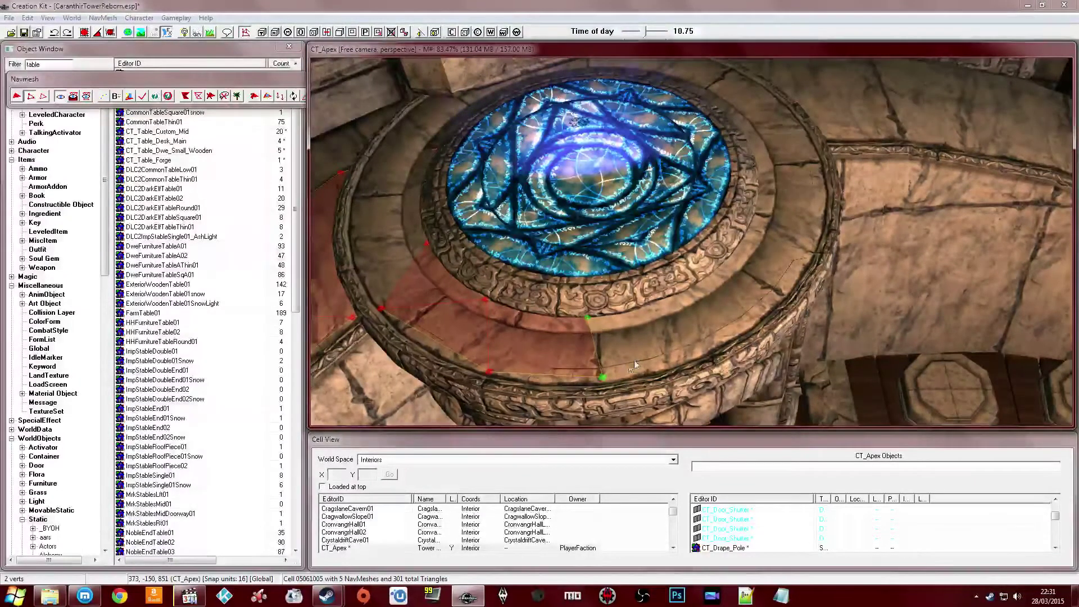
ctrl+right_click(712, 349)
ctrl+right_click(697, 288)
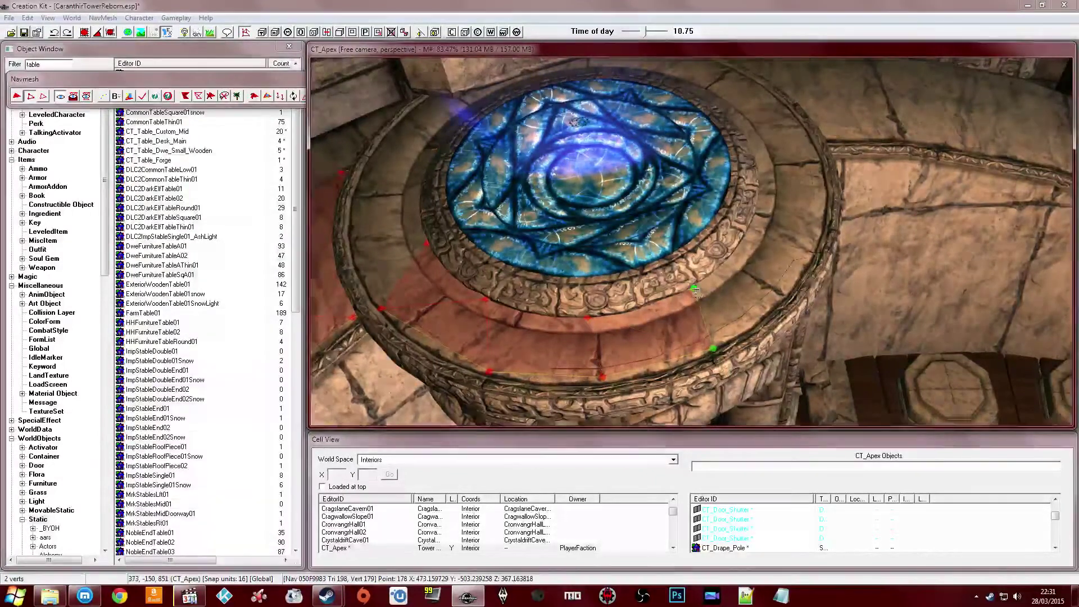
Carry the navmesh band around the platform's side facing the next walkway, between the portal ring and the outer rim
middle_drag(779, 277, 681, 322)
ctrl+right_click(686, 336)
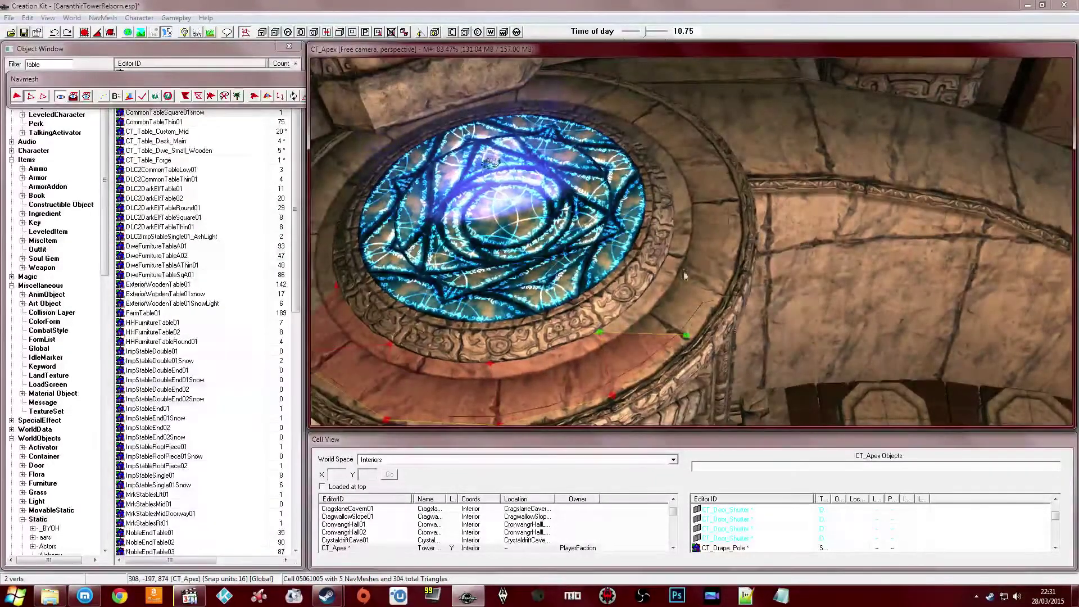
ctrl+right_click(667, 258)
middle_drag(726, 254, 672, 306)
ctrl+right_click(688, 289)
middle_drag(702, 254, 678, 299)
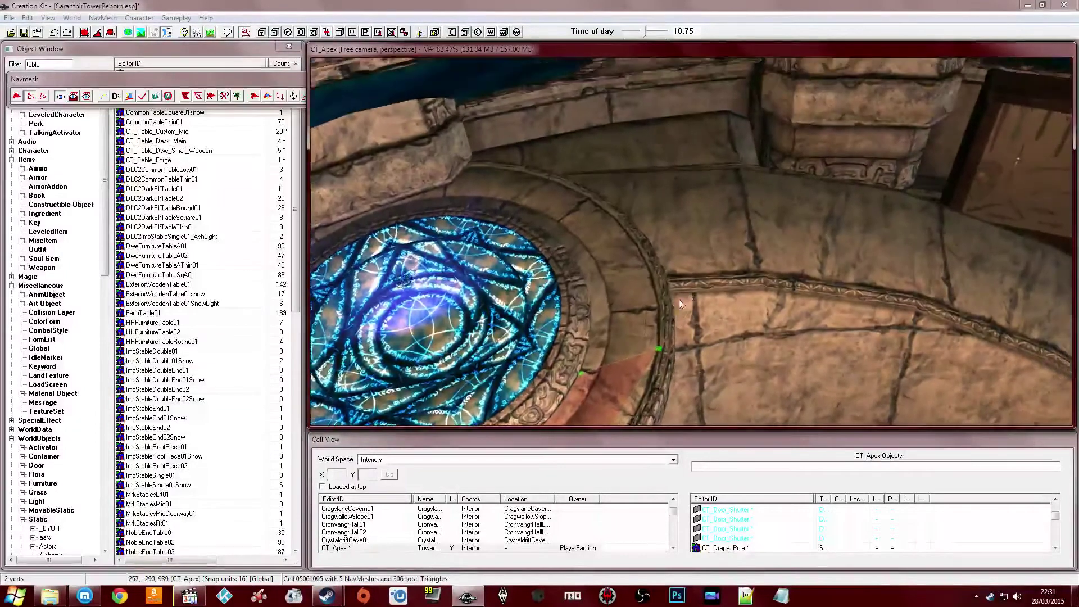
ctrl+right_click(591, 280)
middle_drag(593, 280, 682, 300)
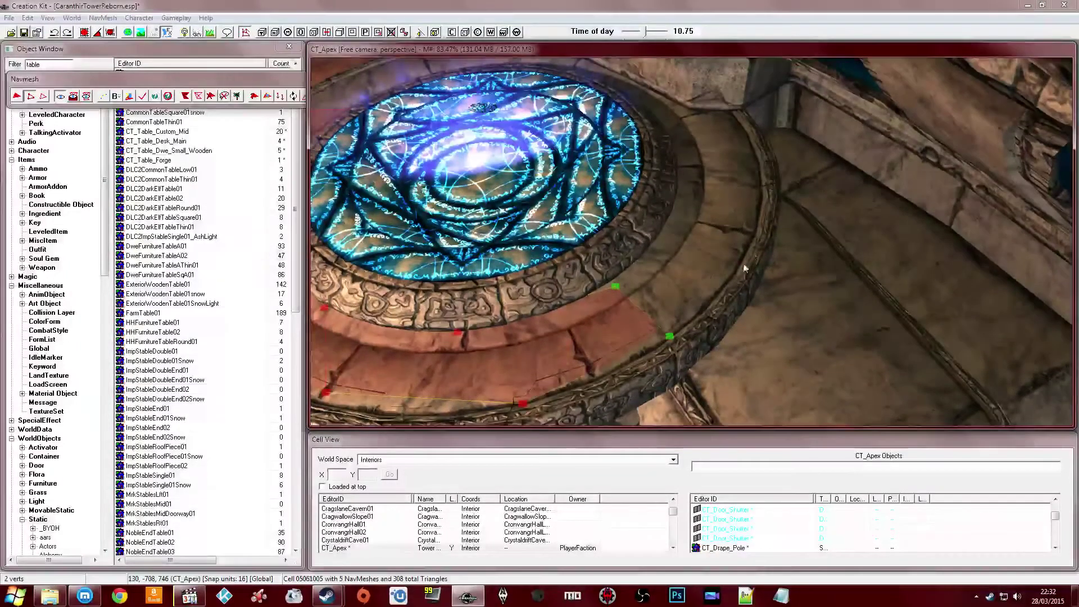
Complete the navmesh band on the platform's remaining stones up to the corner of the stone block
middle_drag(750, 237, 745, 249)
scroll(689, 291, up, 1)
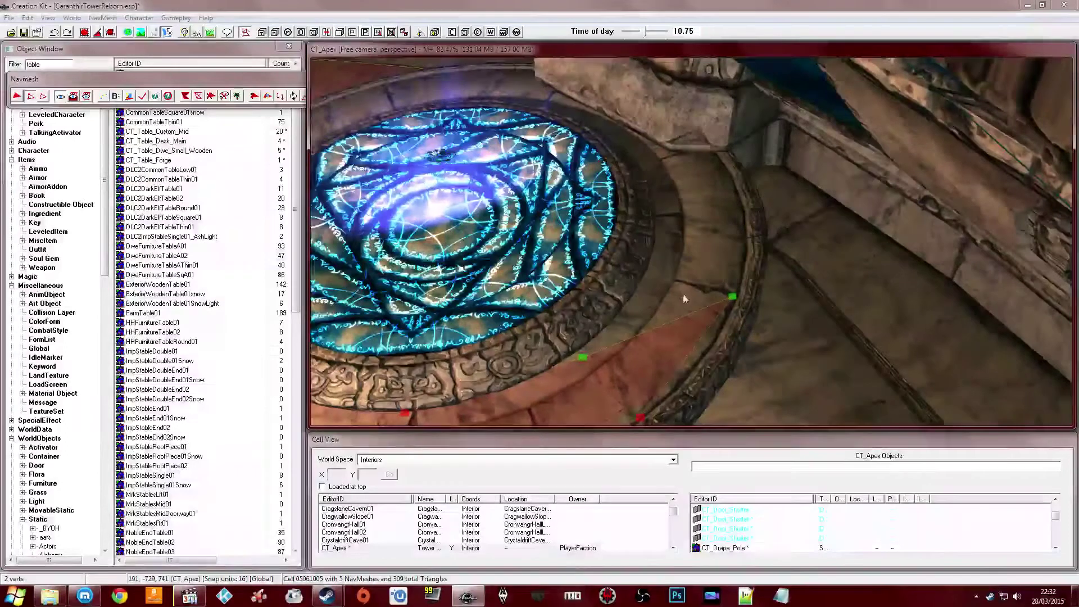
ctrl+right_click(650, 279)
key(q)
middle_drag(654, 247, 666, 275)
scroll(669, 280, up, 3)
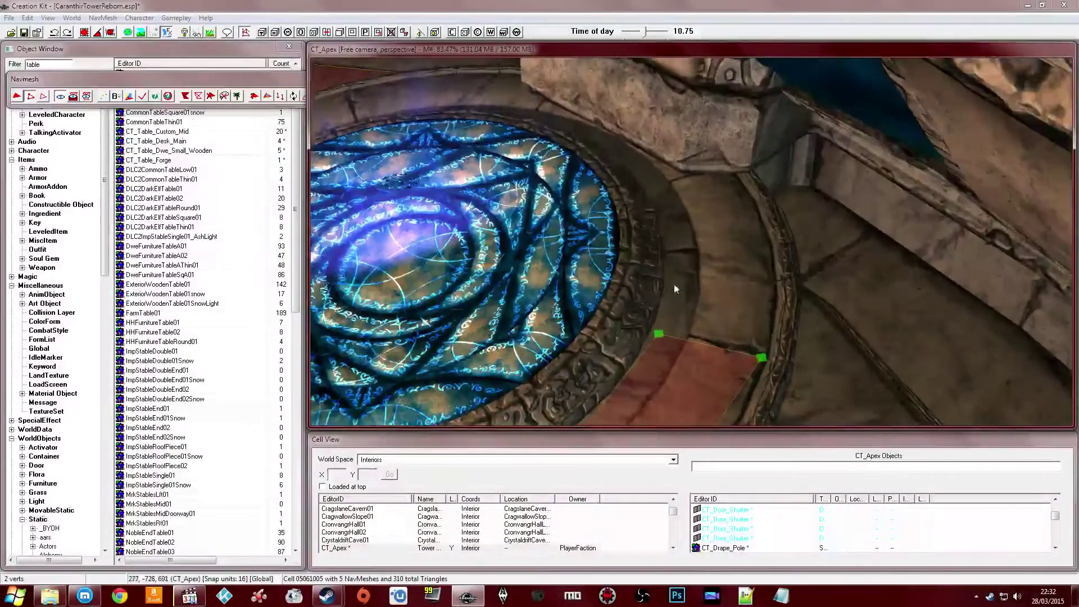
ctrl+right_click(669, 251)
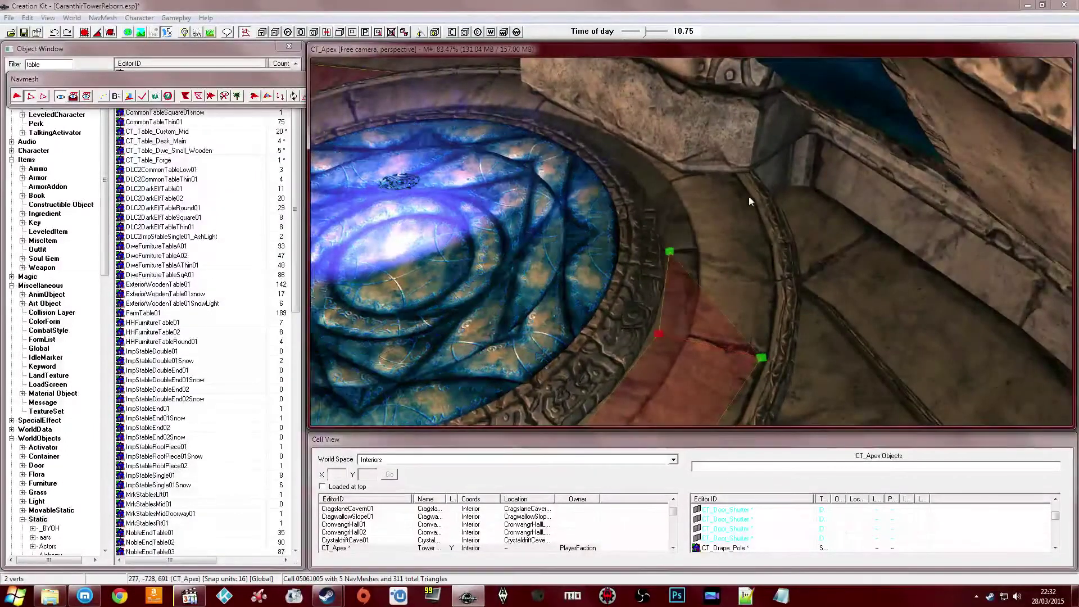
ctrl+right_click(738, 183)
middle_drag(702, 206, 726, 230)
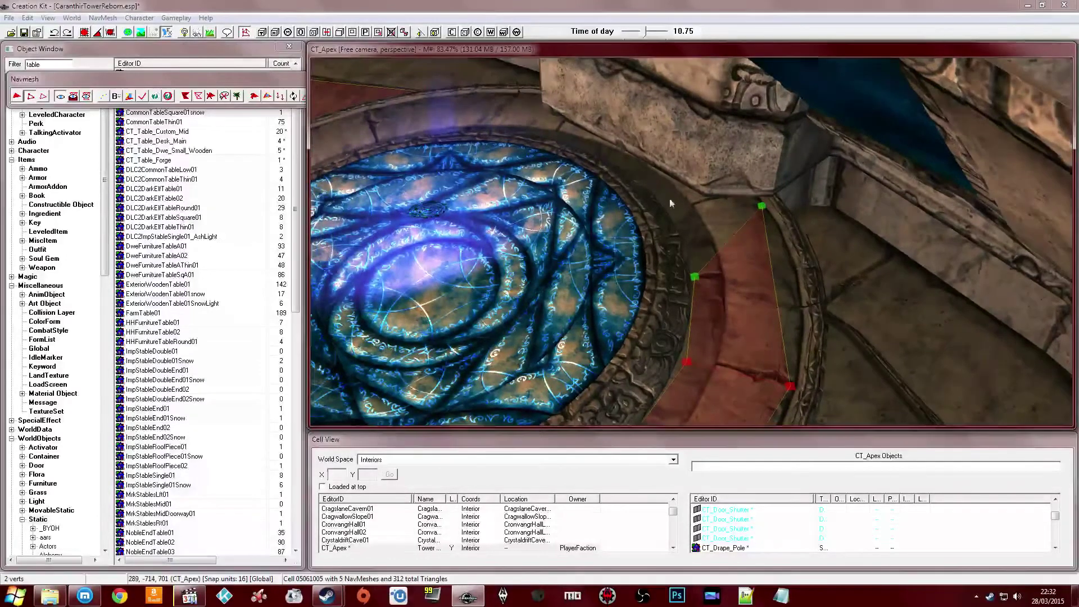
Leave navmesh editing and hide the CT_Ref_Portal_Active_MQ_X portal and its glowing effect on the round platform
scroll(660, 194, down, 3)
shift+middle_drag(660, 194, 668, 294)
scroll(628, 225, down, 1)
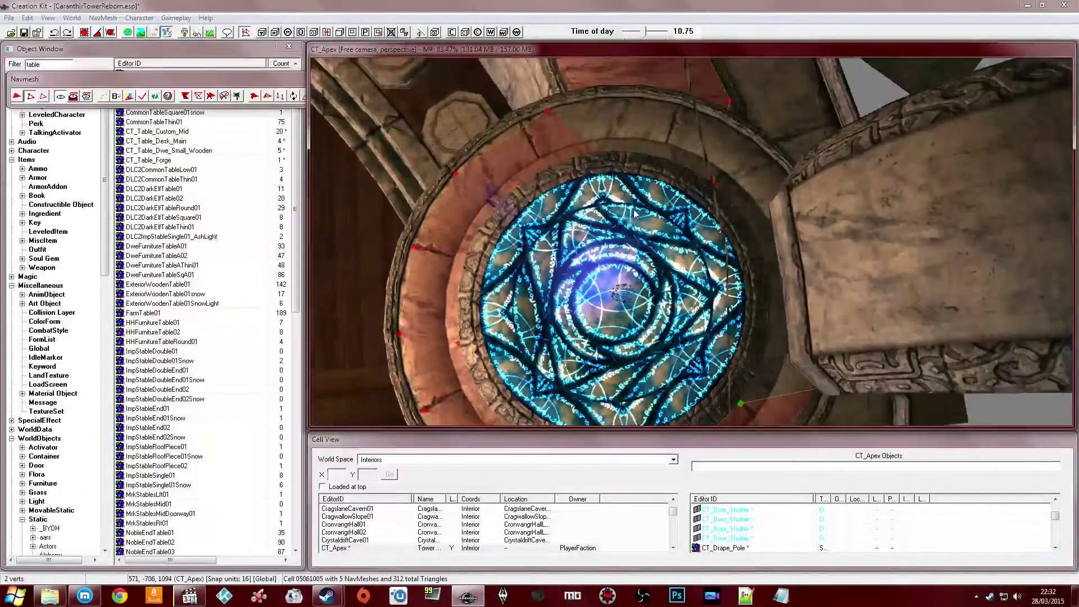
ctrl+click(597, 151)
shift+middle_drag(611, 301, 641, 324)
click(218, 87)
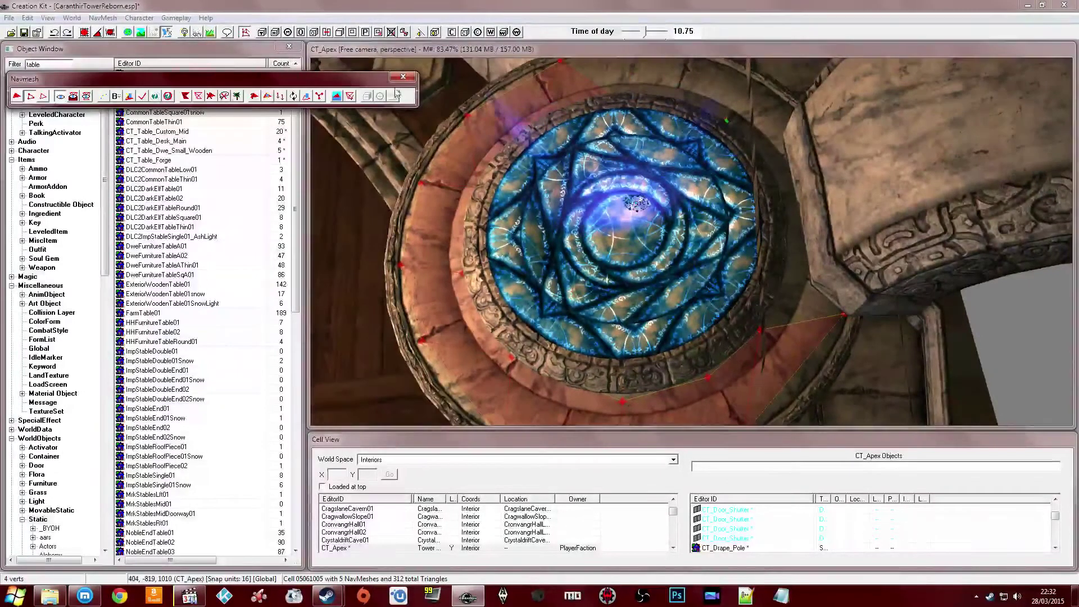
click(403, 78)
click(615, 218)
key(1)
key(1)
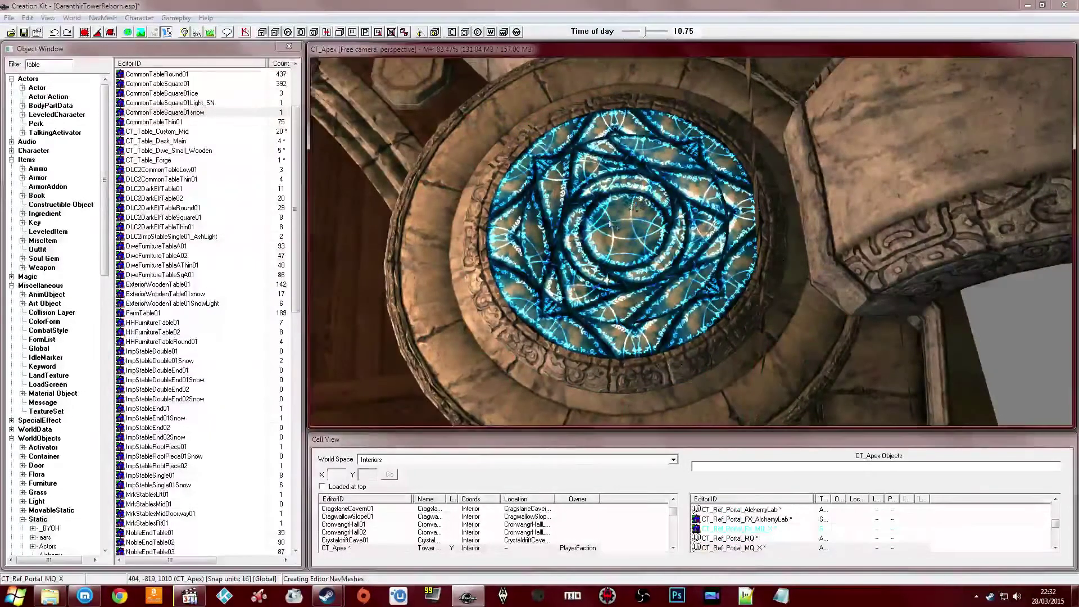
click(615, 220)
key(1)
key(1)
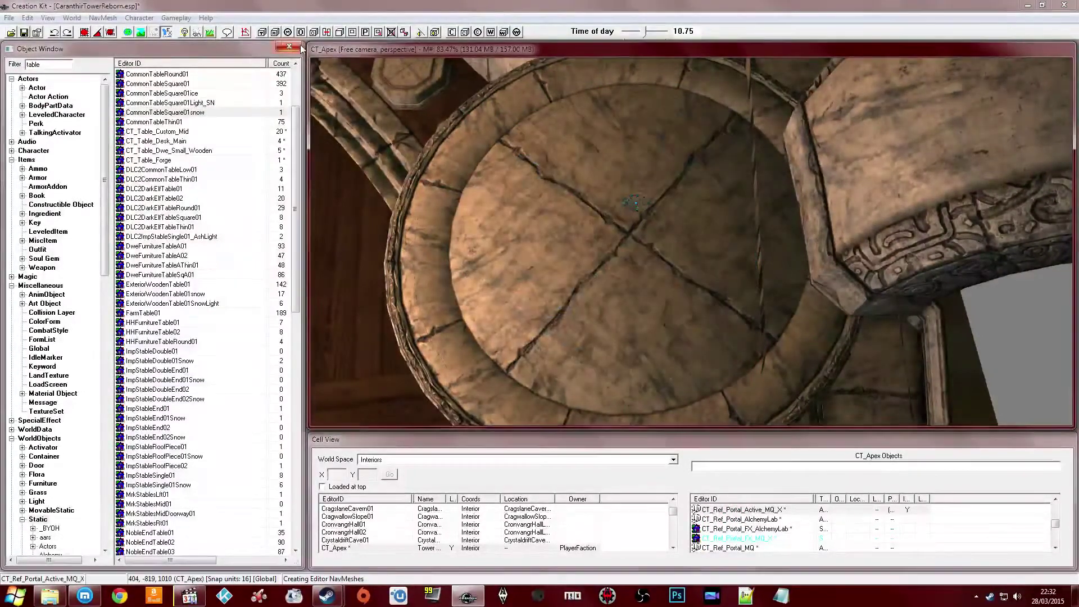
Resume navmesh editing and fill part of the round platform's disc with triangles fanned from a centre vertex to the portal ring vertices
click(245, 32)
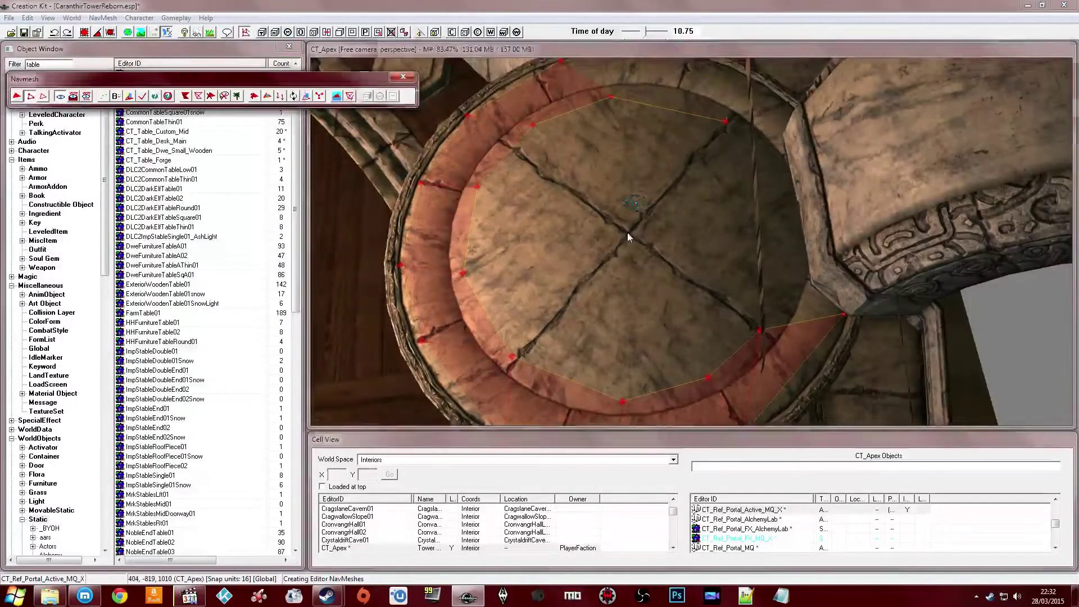
key(shift)
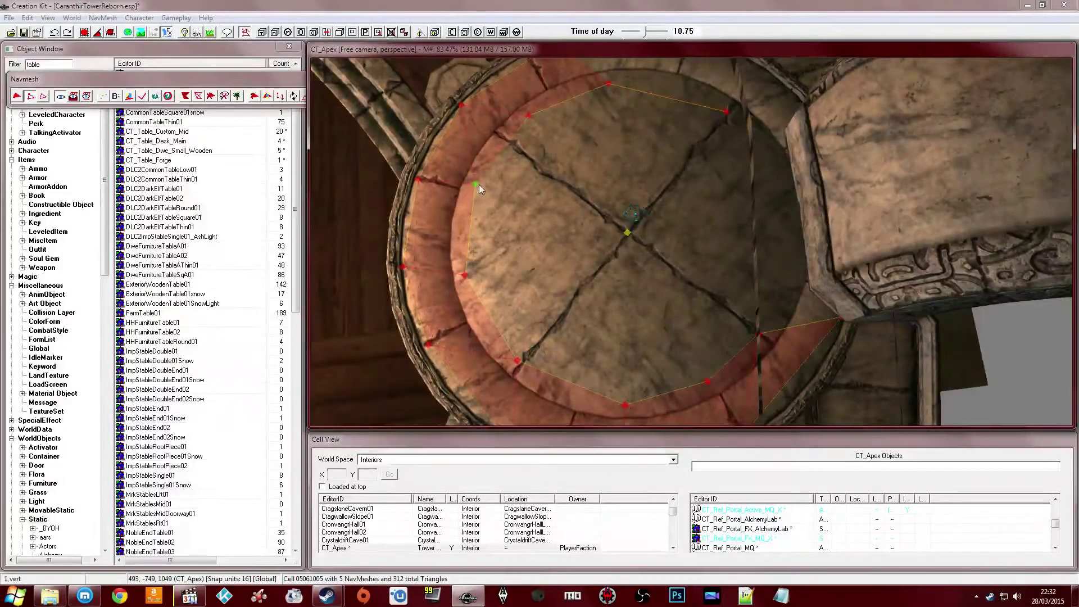
shift+middle_drag(479, 183, 602, 251)
ctrl+click(578, 249)
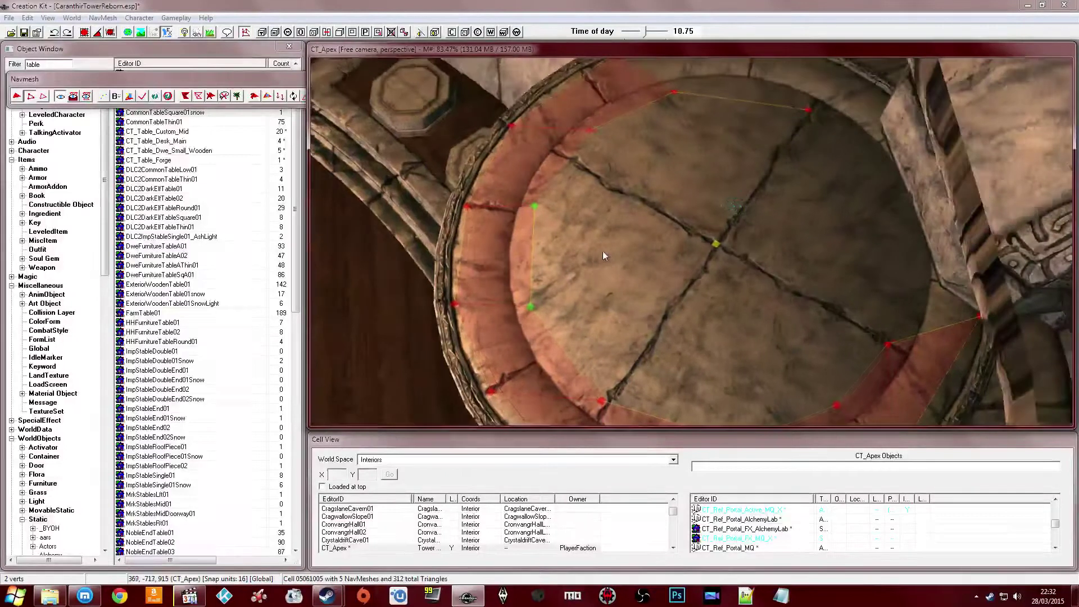
ctrl+click(715, 242)
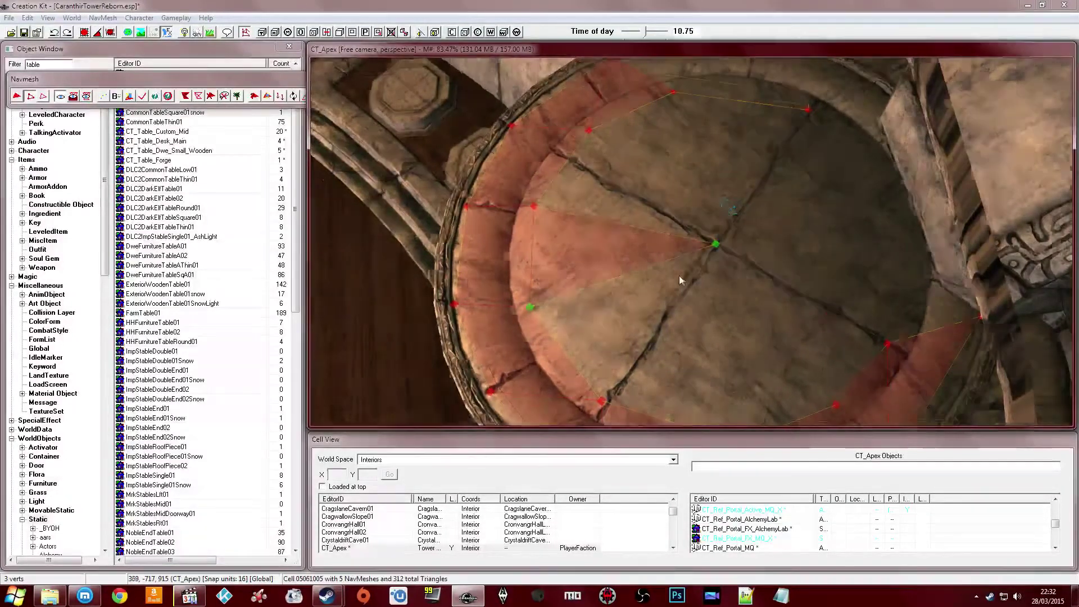
shift+middle_drag(679, 276, 672, 278)
ctrl+click(542, 378)
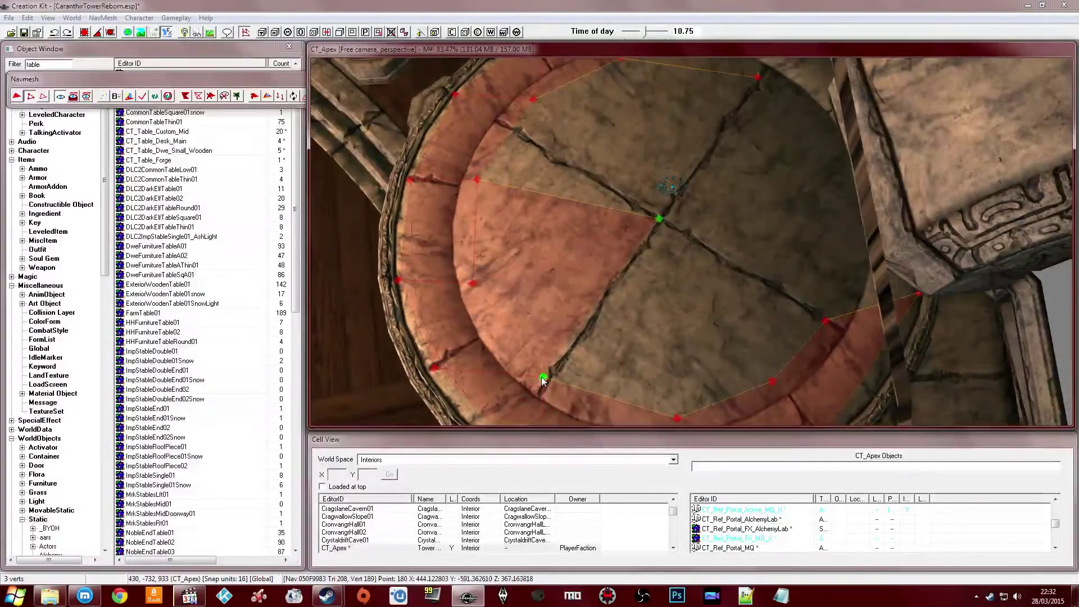
ctrl+right_click(676, 417)
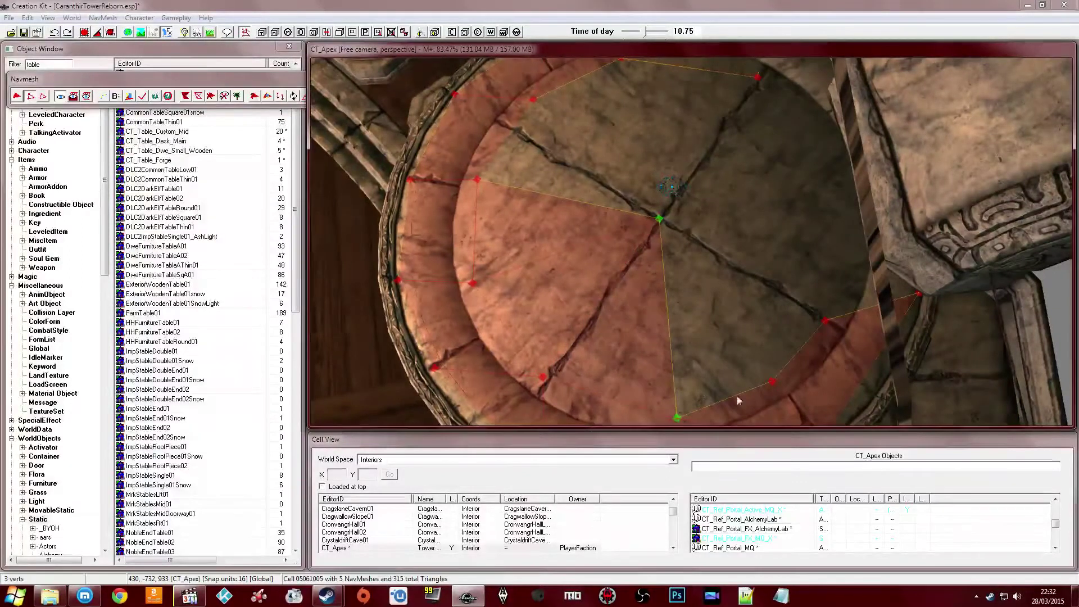
ctrl+click(769, 383)
key(a)
Place a navmesh vertex at the stone block's base and build triangles joining it to the platform's centre and the rim vertex at the block's corner
middle_drag(814, 291, 721, 331)
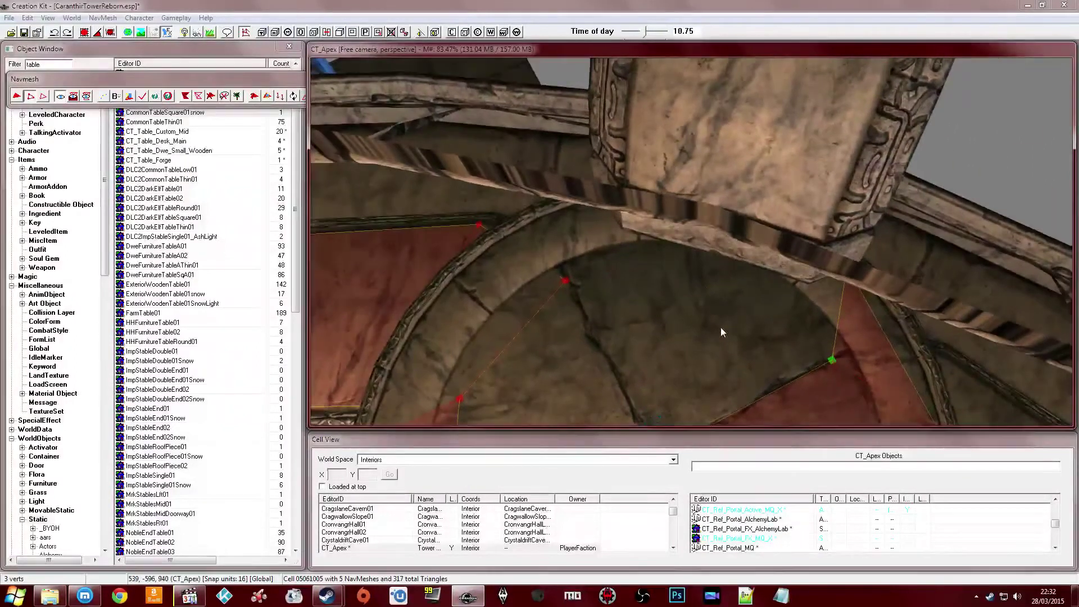
ctrl+right_click(713, 268)
shift+middle_drag(712, 268, 727, 292)
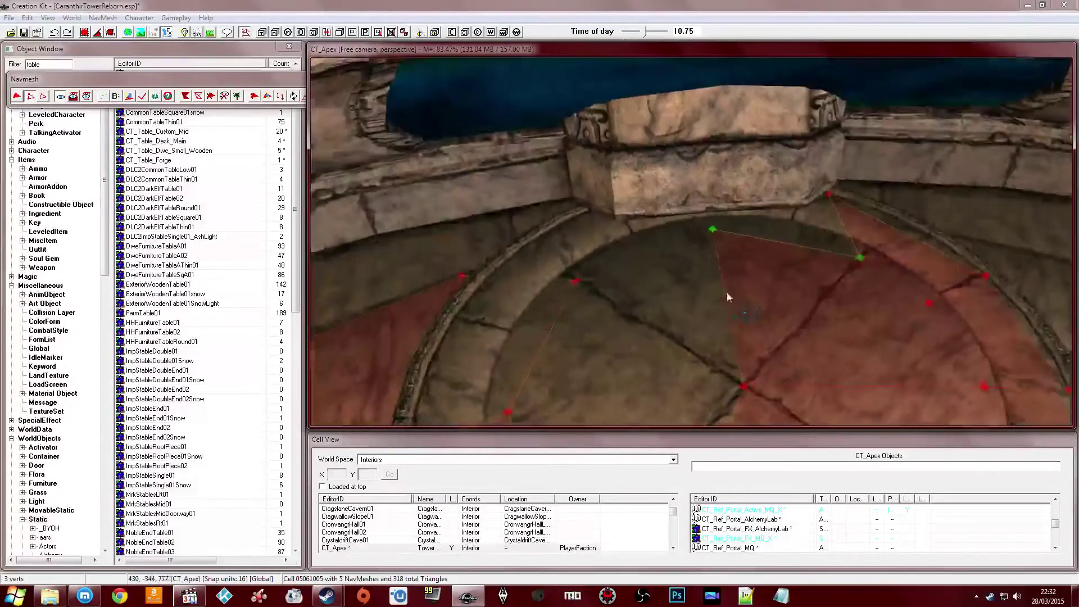
ctrl+click(828, 197)
key(a)
middle_drag(746, 228, 770, 228)
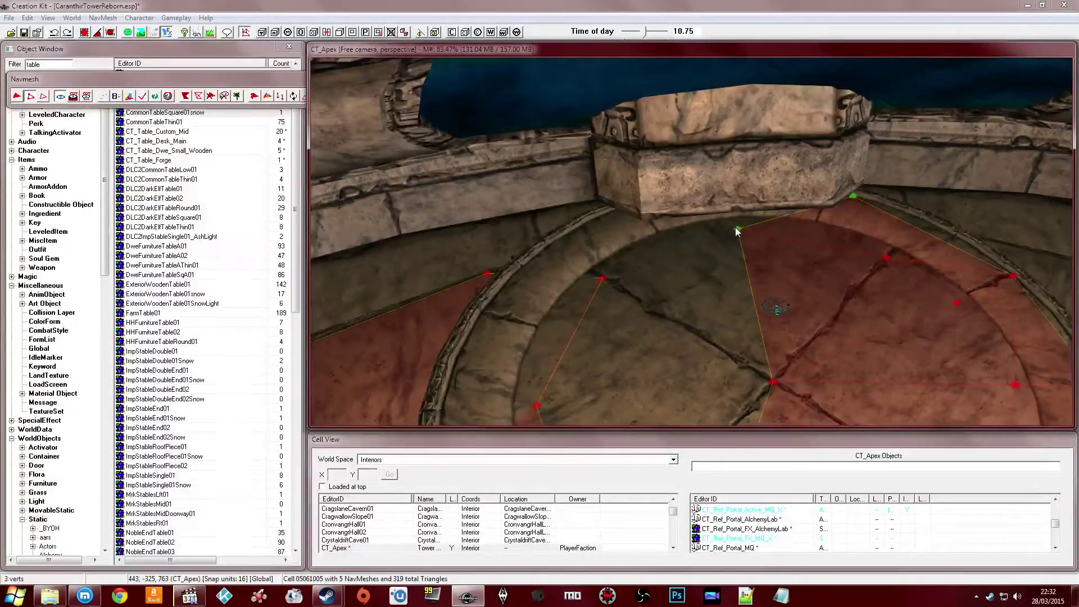
Move the rim's navmesh vertex at the block's corner slightly away from the stone block
click(851, 197)
drag(853, 198, 857, 204)
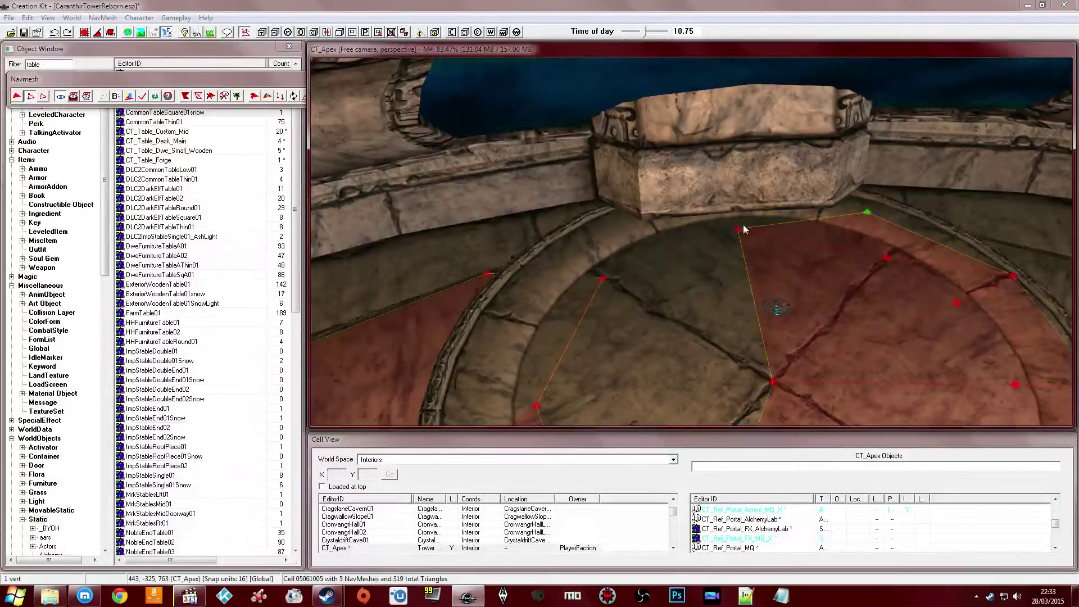
drag(750, 244, 750, 244)
middle_drag(750, 244, 750, 238)
Fill the wedge between the block, centre and ring vertices, and add a navmesh triangle to a new vertex at the block's other corner
ctrl+click(610, 204)
ctrl+click(780, 299)
key(f)
click(694, 174)
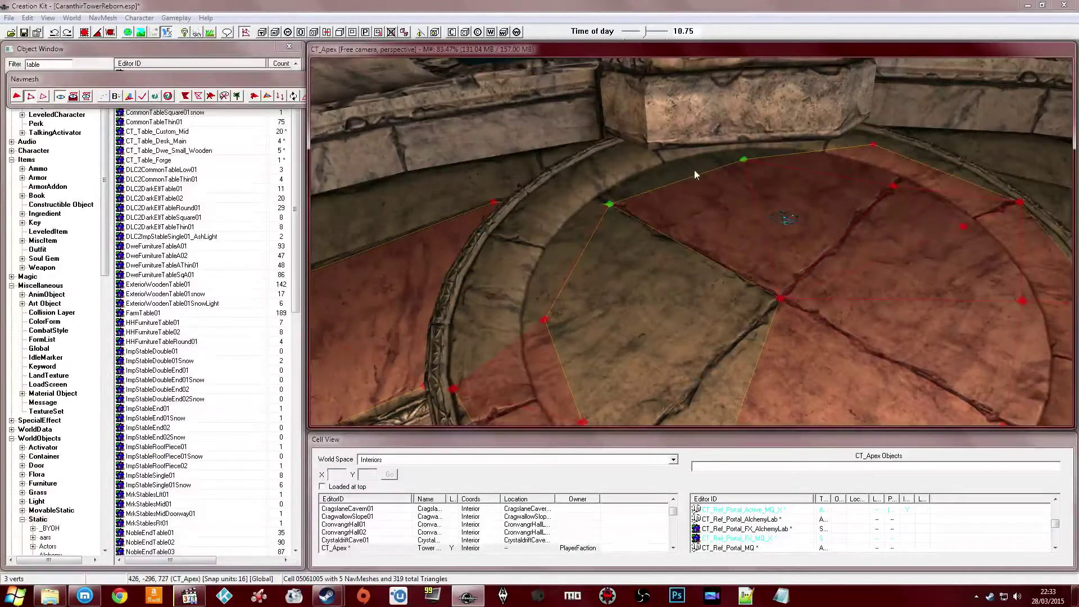
ctrl+right_click(642, 163)
middle_drag(638, 172, 669, 248)
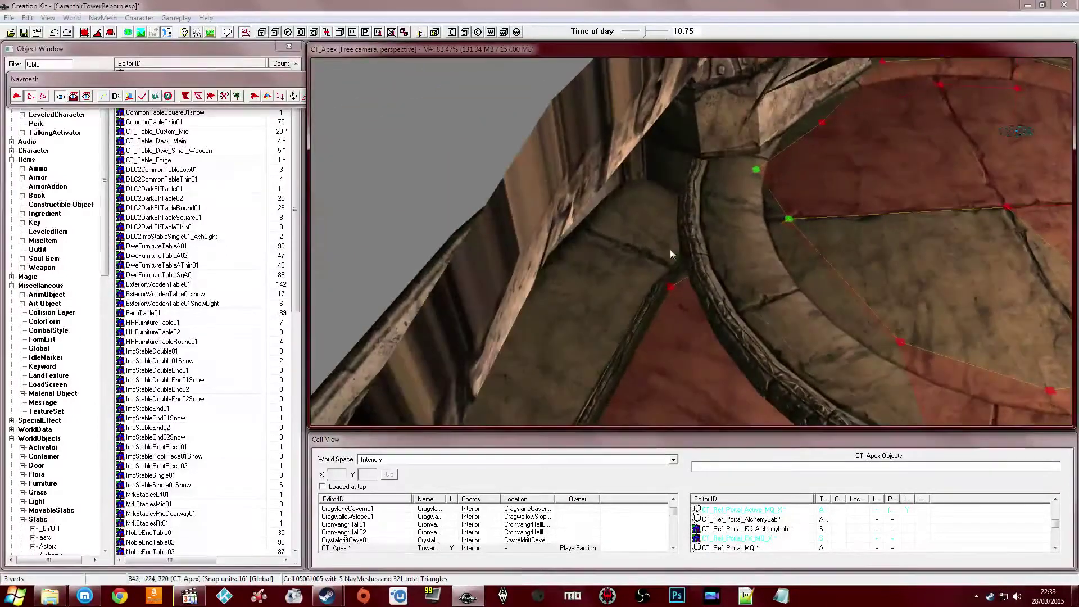
shift+middle_drag(673, 286, 669, 264)
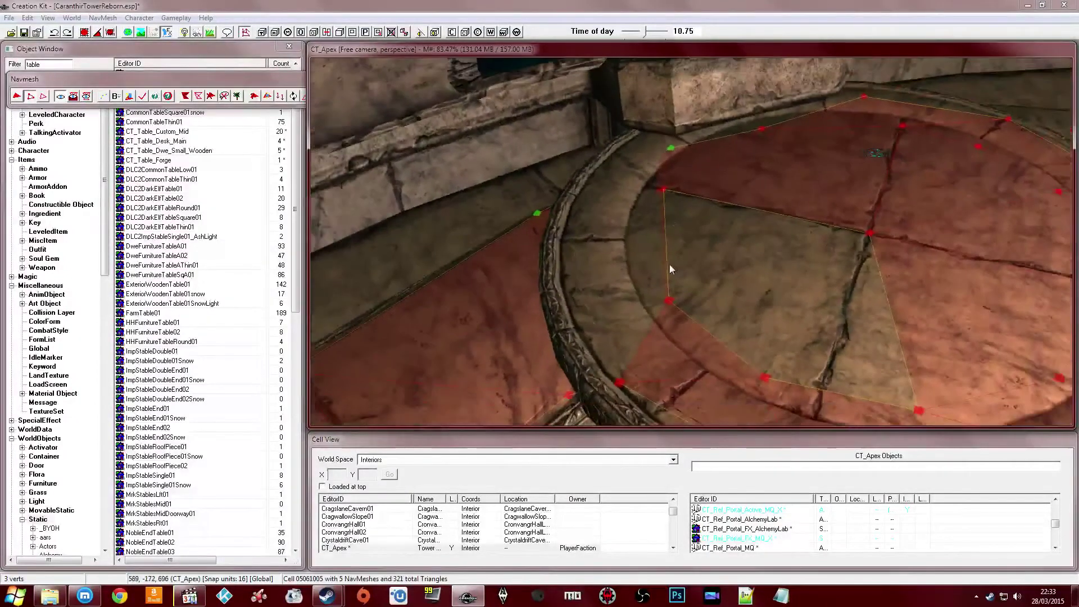
Fill the disc's remaining gap with navmesh triangles between the portal ring vertices and the centre vertex
click(664, 190)
ctrl+click(668, 300)
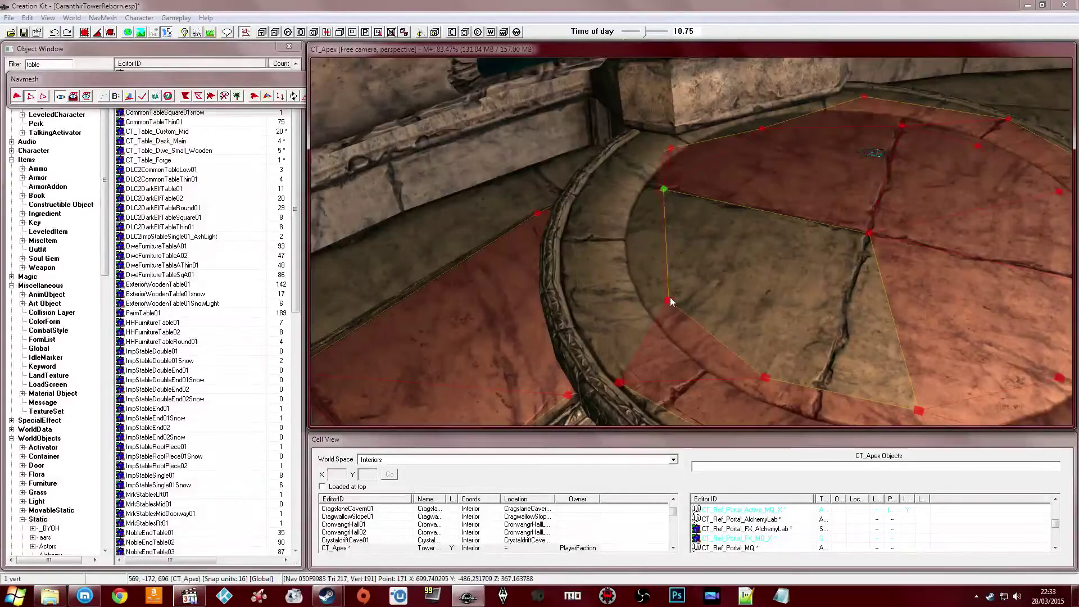
ctrl+click(870, 233)
shift+middle_drag(785, 259, 716, 327)
ctrl+click(694, 355)
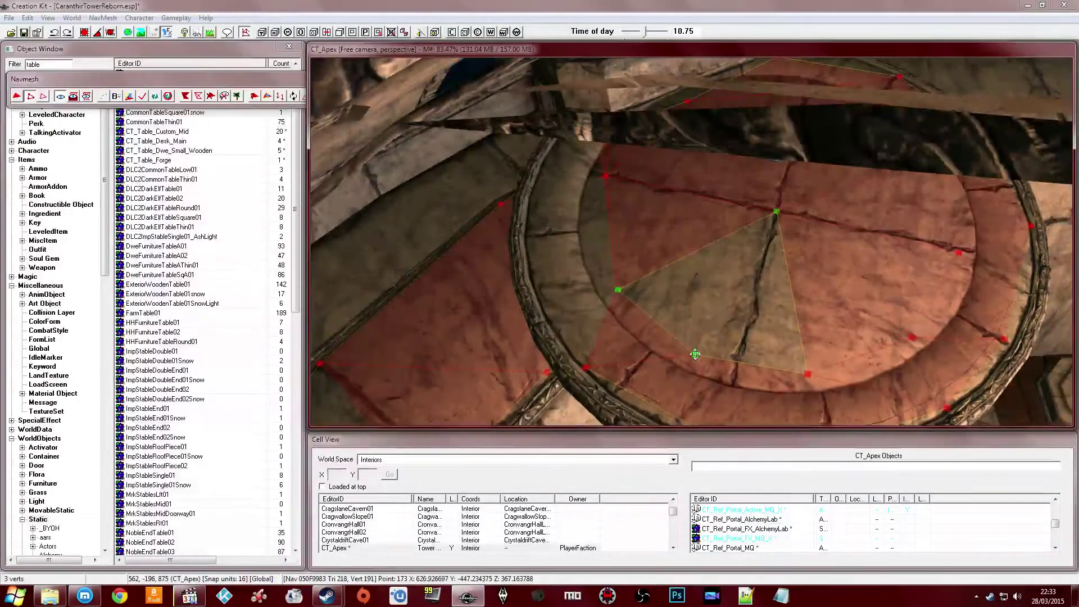
ctrl+click(806, 373)
key(a)
Extend the navmesh from the platform's rim onto the adjoining walkway's first stone, with vertices at the joint on both edges
shift+middle_drag(730, 319, 647, 336)
drag(585, 214, 538, 248)
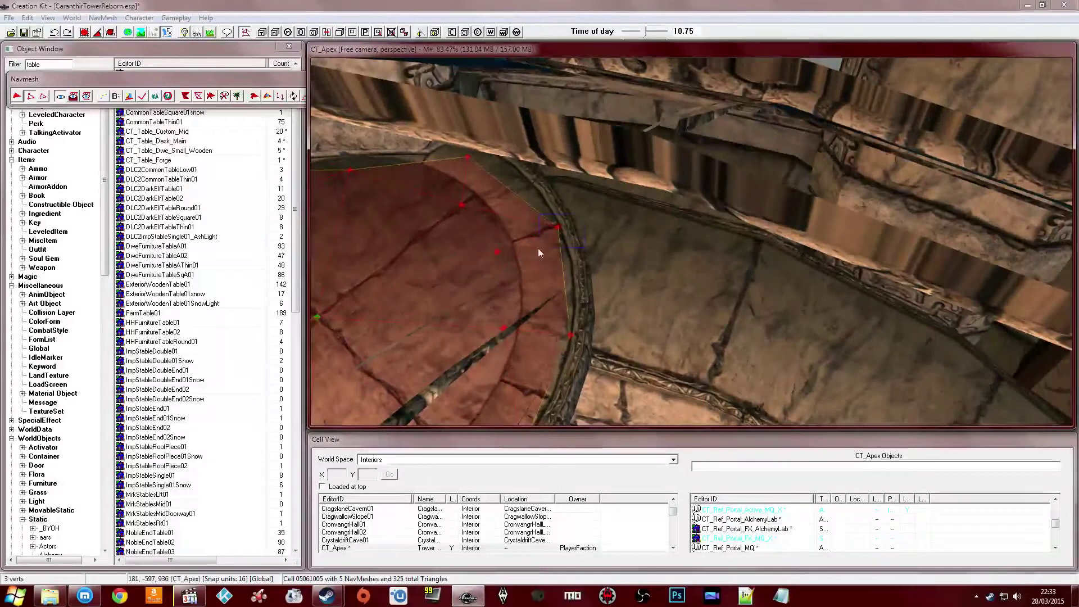
ctrl+click(581, 332)
shift+middle_drag(581, 332, 659, 288)
right_click(732, 171)
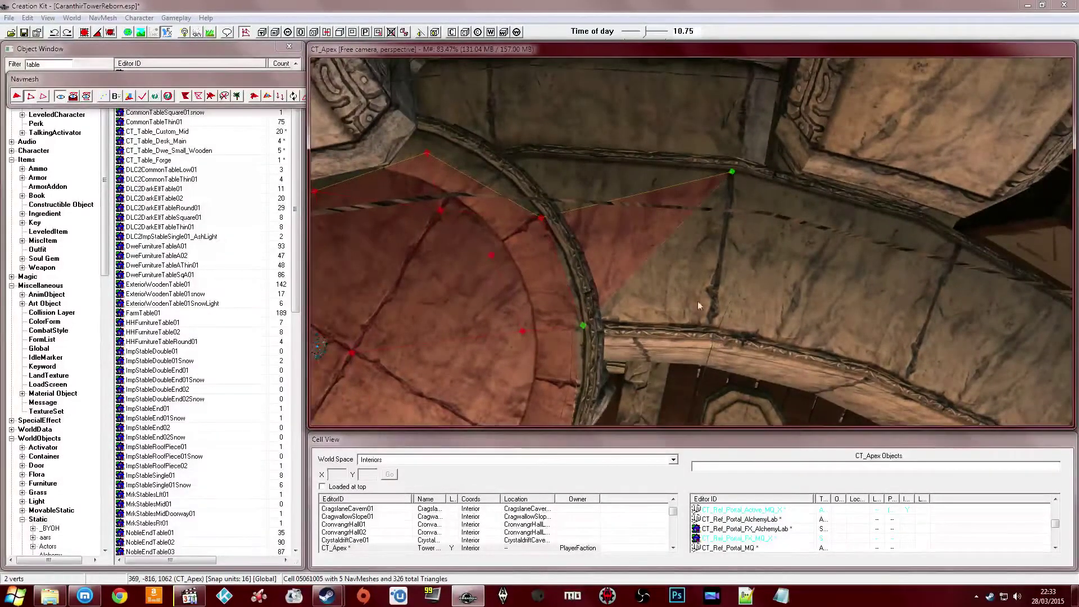
right_click(714, 325)
Continue the navmesh along the curved walkway, placing vertices at the stone joints on both edges
shift+middle_drag(707, 315, 763, 265)
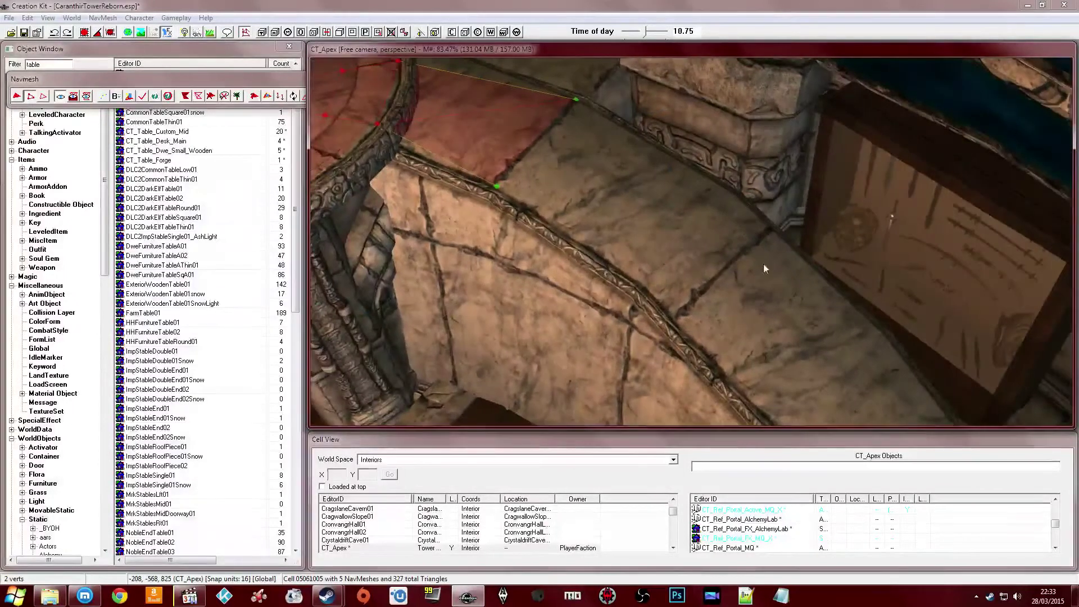
right_click(686, 313)
shift+middle_drag(683, 312, 820, 194)
right_click(683, 251)
shift+middle_drag(683, 252, 879, 277)
right_click(902, 305)
shift+middle_drag(751, 349, 805, 215)
right_click(806, 133)
right_click(771, 254)
shift+middle_drag(771, 254, 750, 173)
right_click(721, 123)
right_click(739, 238)
shift+middle_drag(739, 238, 675, 185)
Adjust the position of the navmesh's last vertex on the walkway's outer edge
click(695, 221)
scroll(673, 197, up, 1)
drag(675, 185, 676, 168)
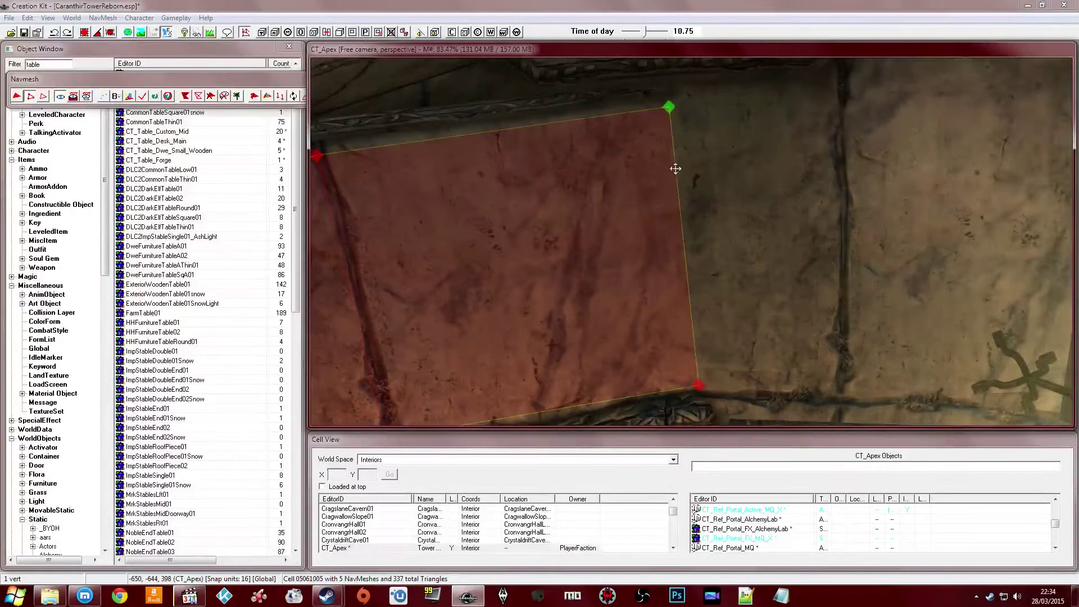
scroll(706, 193, down, 1)
middle_drag(706, 194, 697, 196)
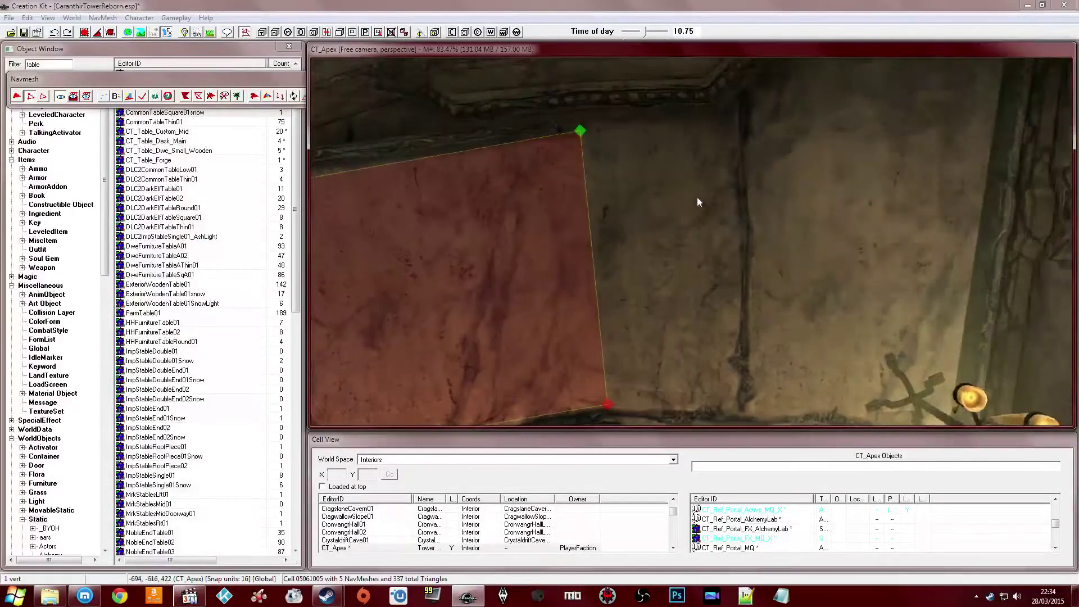
Leave navmesh editing, hide the FXGlowFillRoundXBrt glow around the chandelier, and resume navmesh editing
scroll(697, 197, down, 1)
click(251, 76)
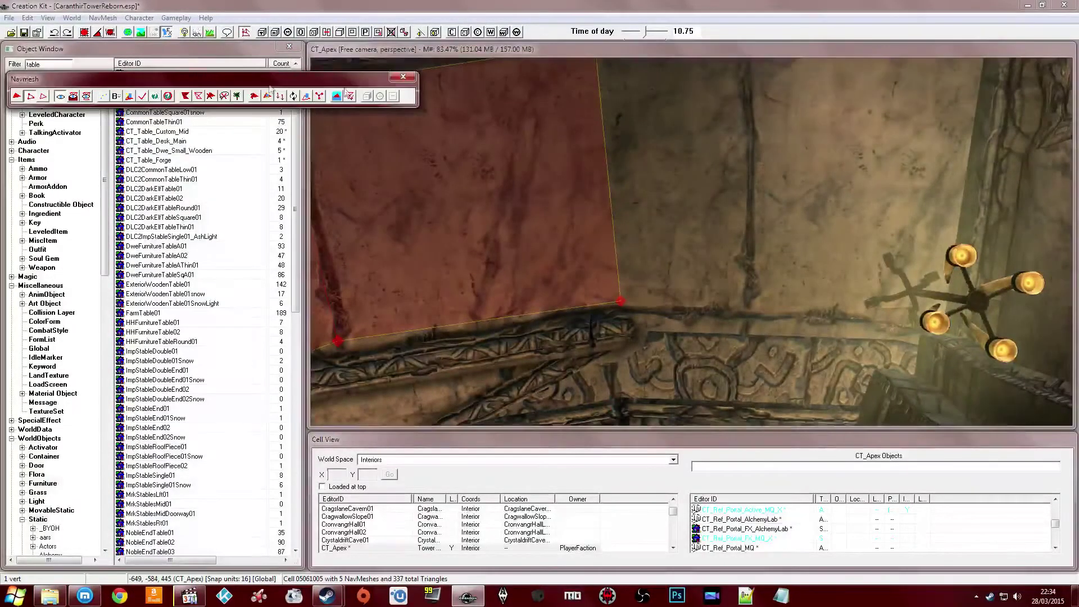
click(402, 76)
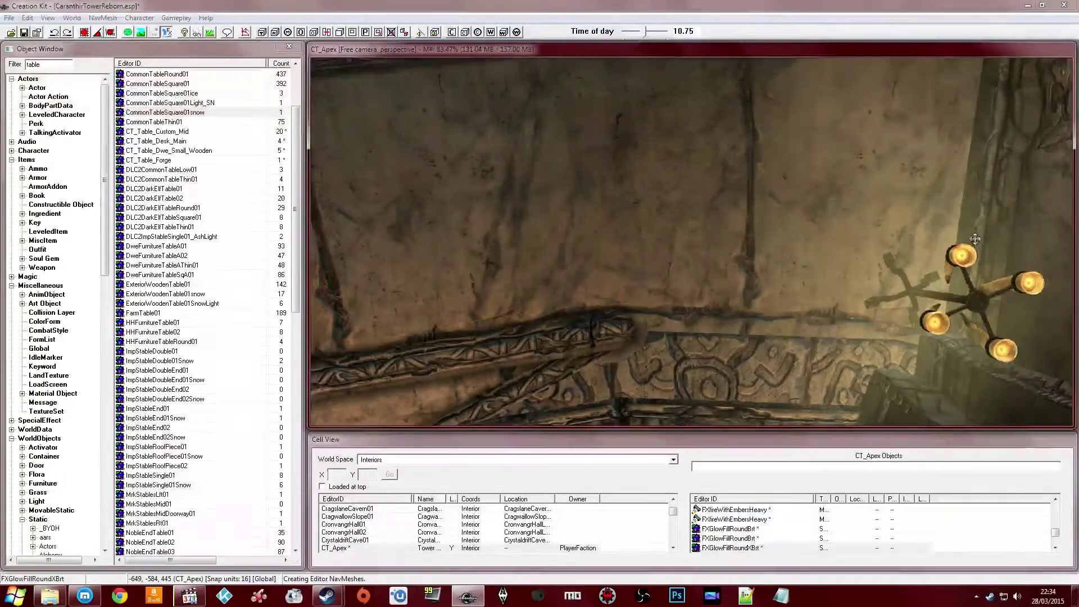
click(245, 31)
scroll(511, 183, down, 3)
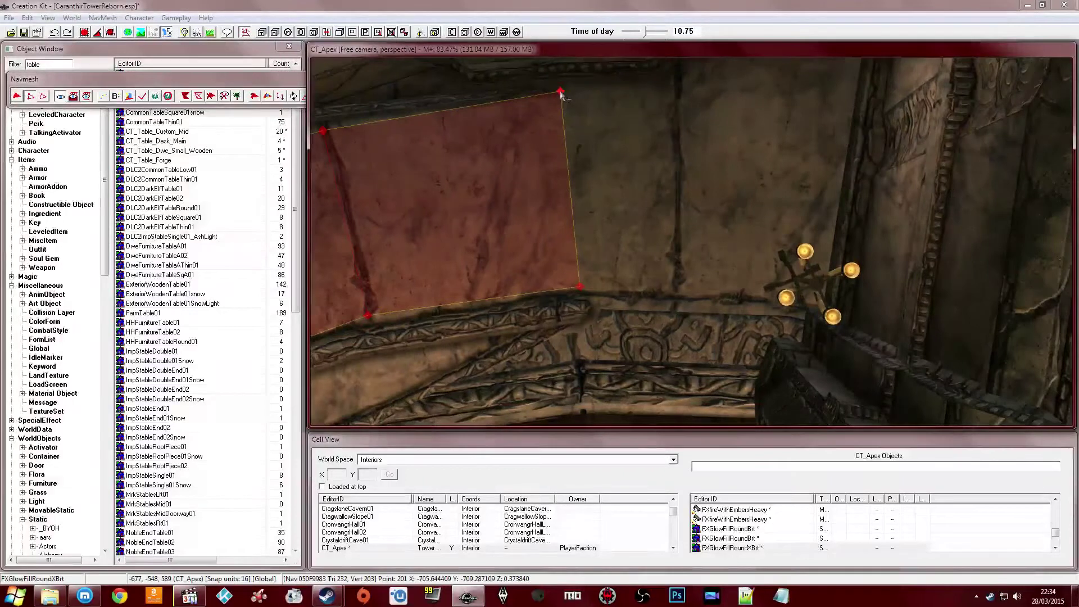
Extend the navmesh from the walkway's last two vertices past the chandelier to the walkway's end
click(559, 91)
ctrl+click(580, 285)
middle_drag(681, 193, 650, 254)
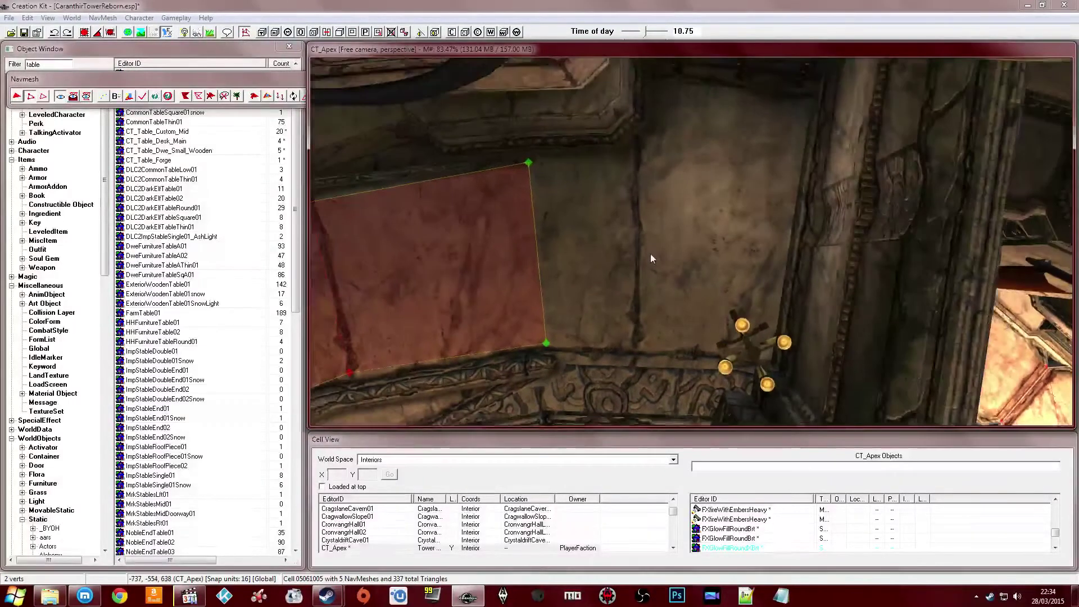
ctrl+right_click(791, 170)
shift+middle_drag(672, 200, 718, 199)
ctrl+right_click(785, 279)
middle_drag(716, 258, 649, 282)
right_click(795, 258)
scroll(741, 234, down, 2)
ctrl+right_click(608, 259)
ctrl+right_click(765, 272)
Add a navmesh triangle at the corner where the walkway's outer rail meets the platform rim beside the stone block
middle_drag(765, 273, 613, 255)
scroll(613, 255, down, 2)
click(748, 220)
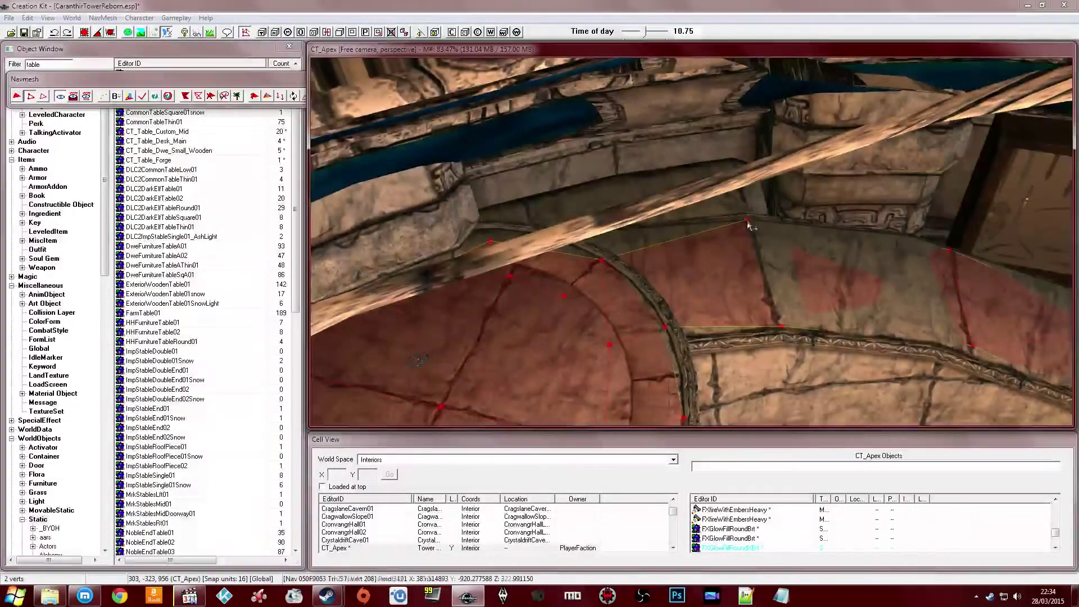
shift+middle_drag(747, 221, 708, 216)
ctrl+click(591, 186)
shift+middle_drag(590, 185, 581, 236)
scroll(580, 236, down, 3)
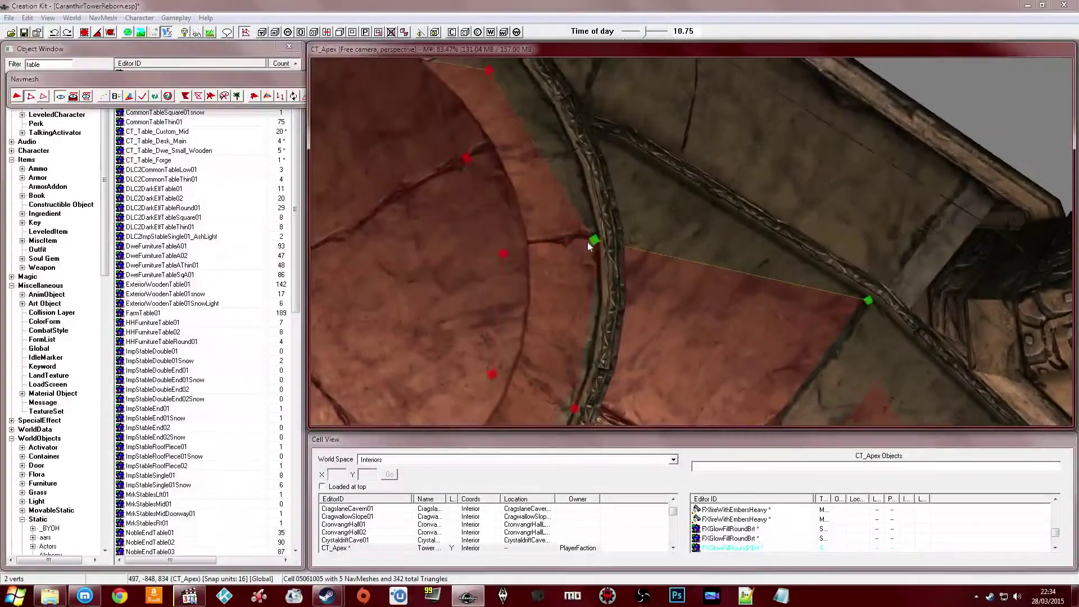
scroll(623, 160, up, 2)
ctrl+click(506, 127)
shift+middle_drag(556, 182, 542, 160)
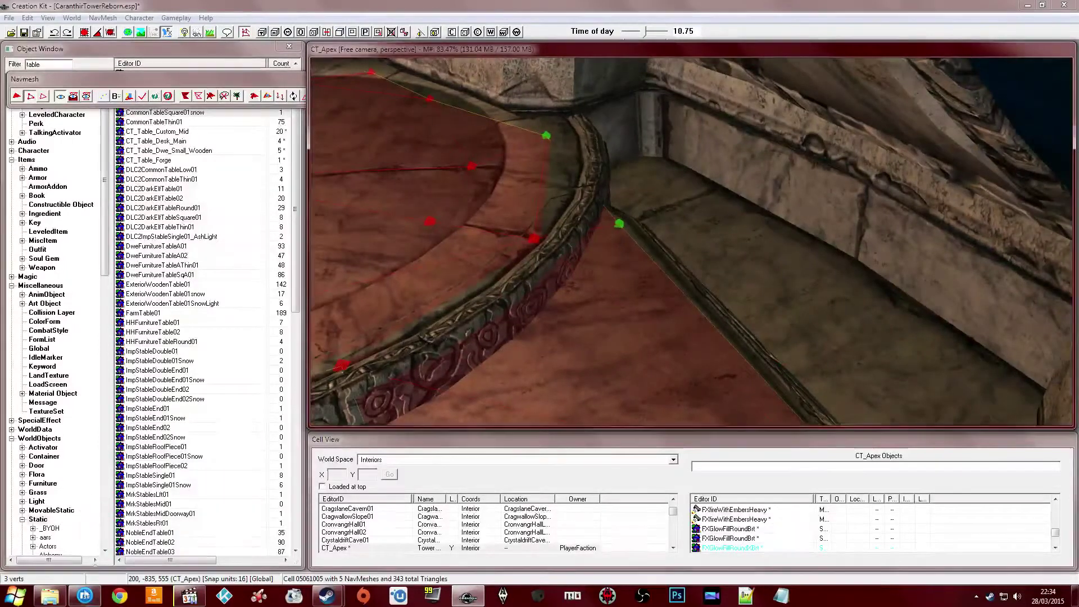
Switch to the browser to read the Twitch stream chat, and return to the Creation Kit
click(85, 596)
key(alt+Tab)
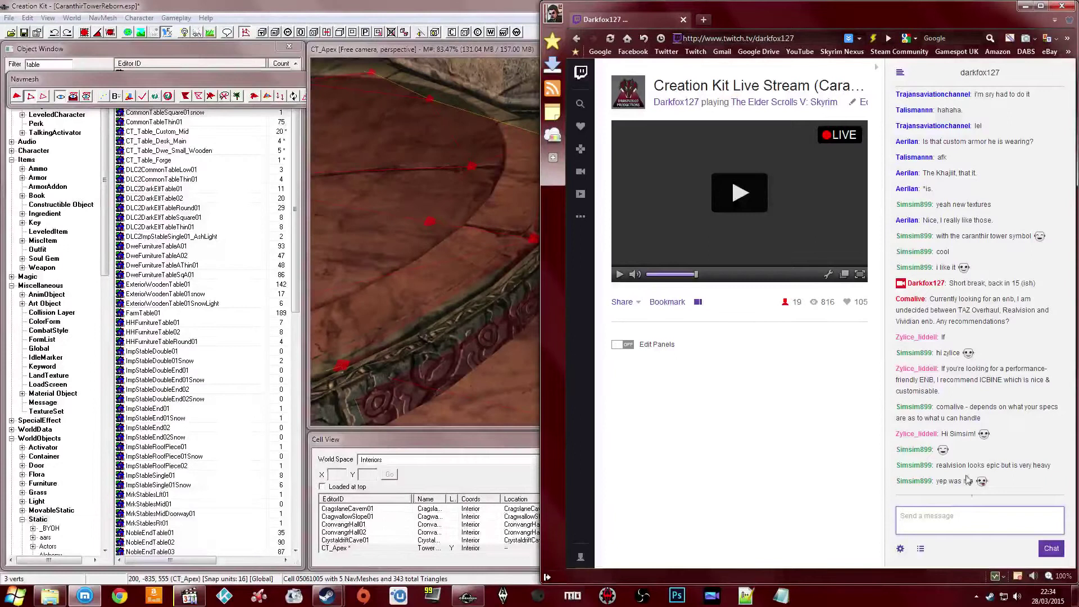
click(460, 251)
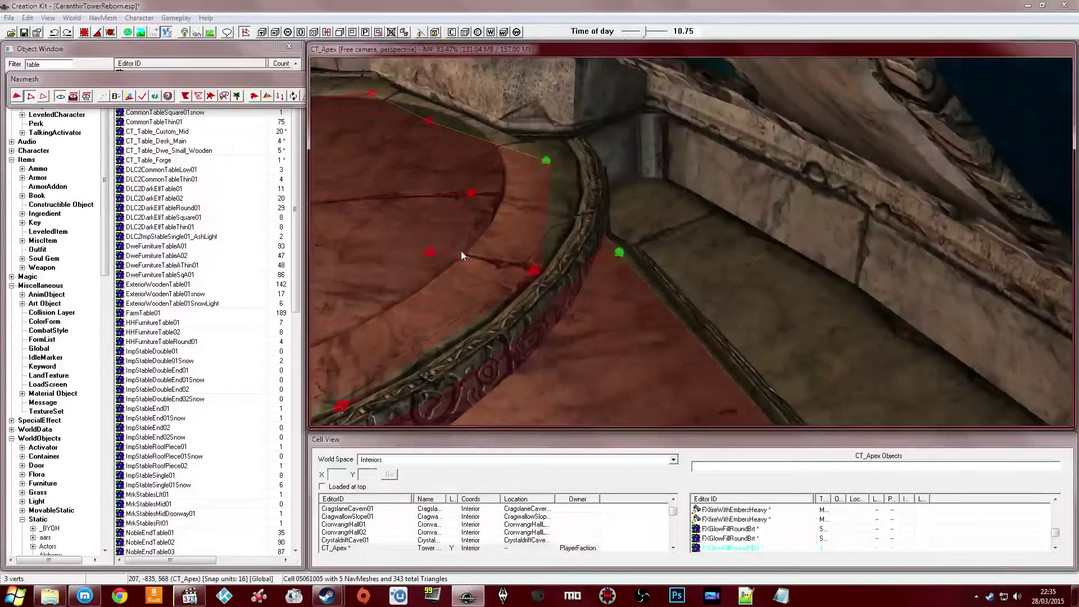
Close the remaining navmesh gap between the platform rim and the walkway's corner vertex with a triangle
click(531, 270)
shift+middle_drag(531, 271, 625, 275)
scroll(622, 245, up, 4)
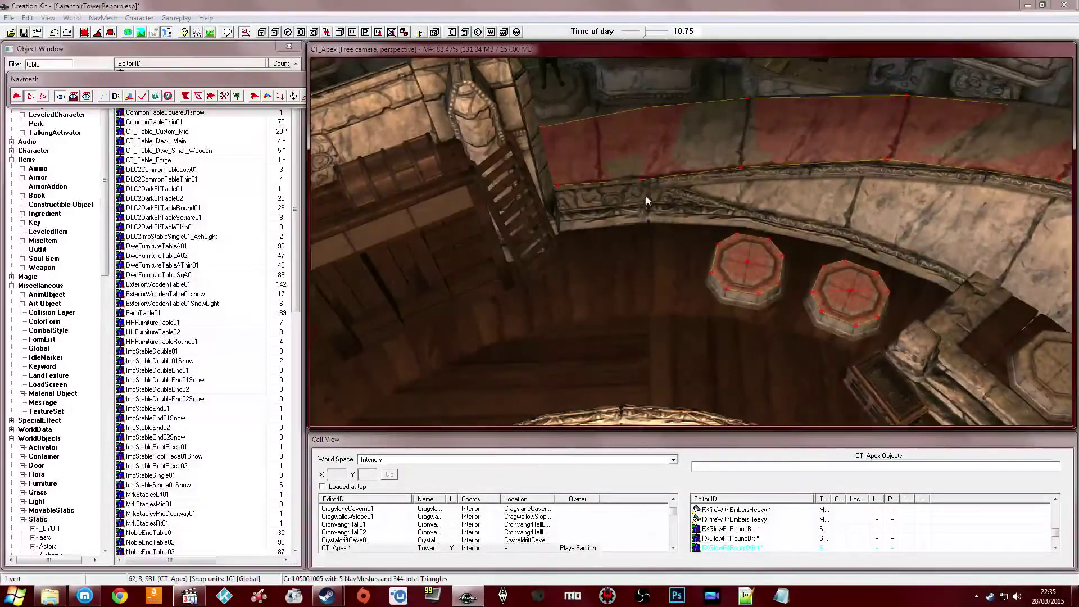
click(640, 179)
shift+middle_drag(656, 194, 624, 243)
ctrl+click(551, 237)
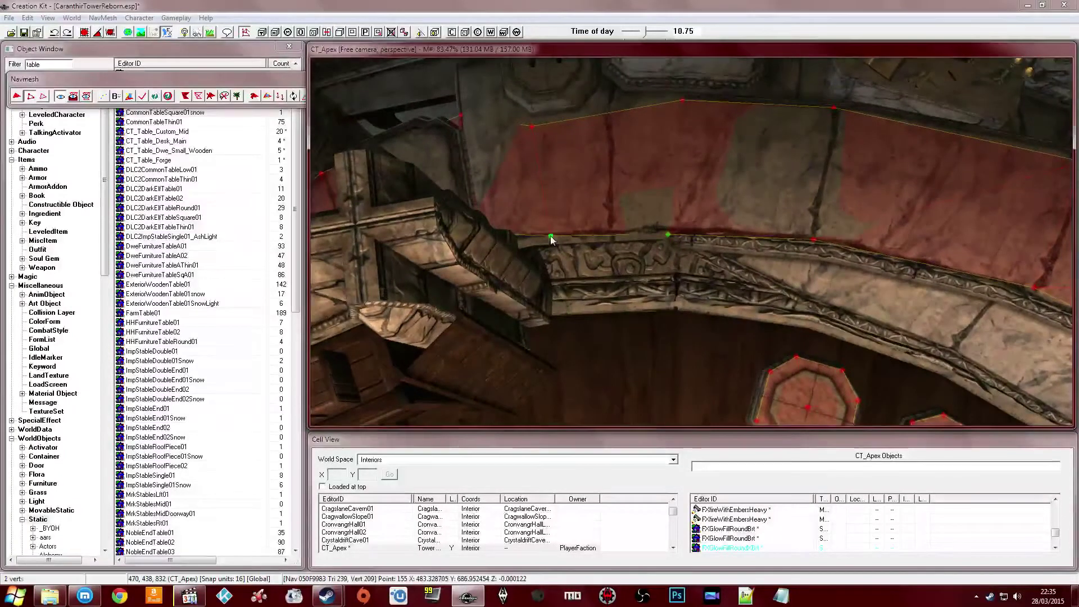
ctrl+right_click(558, 327)
middle_drag(607, 353, 622, 327)
key(Delete)
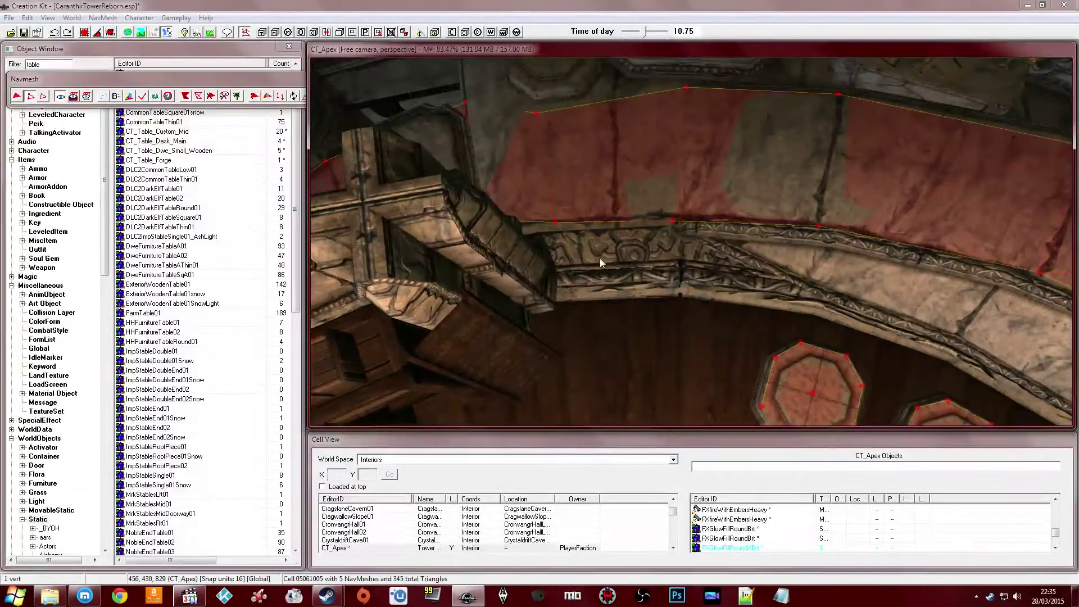
Build navmesh triangles from the walkway's inner edge down the carved stone face to its base on the wooden floor
middle_drag(611, 254, 645, 229)
scroll(615, 242, up, 3)
click(689, 176)
scroll(645, 229, up, 2)
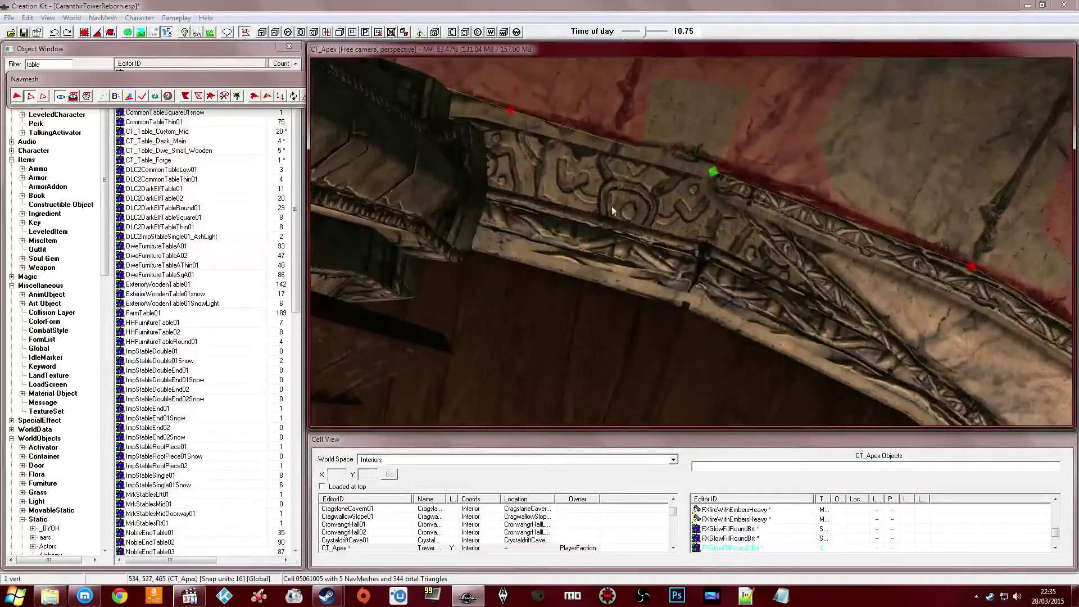
ctrl+click(510, 113)
shift+middle_drag(512, 116, 537, 155)
scroll(539, 176, down, 2)
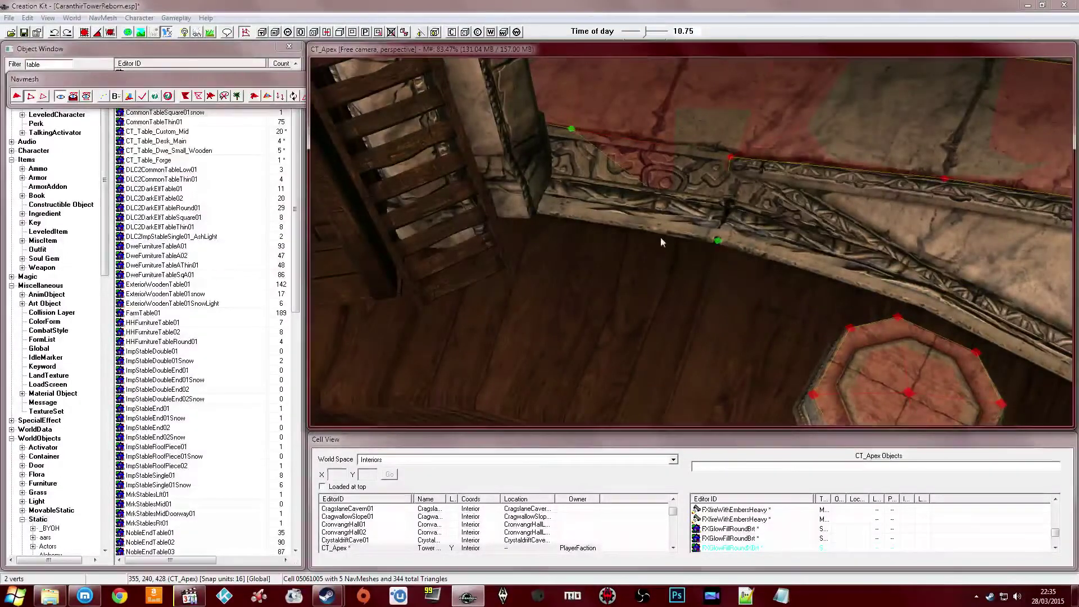
ctrl+right_click(531, 218)
Extend the navmesh from the walkway's carved stone base onto the wooden floor beside the stairs
shift+middle_drag(577, 235, 559, 288)
scroll(646, 252, down, 4)
ctrl+right_click(621, 275)
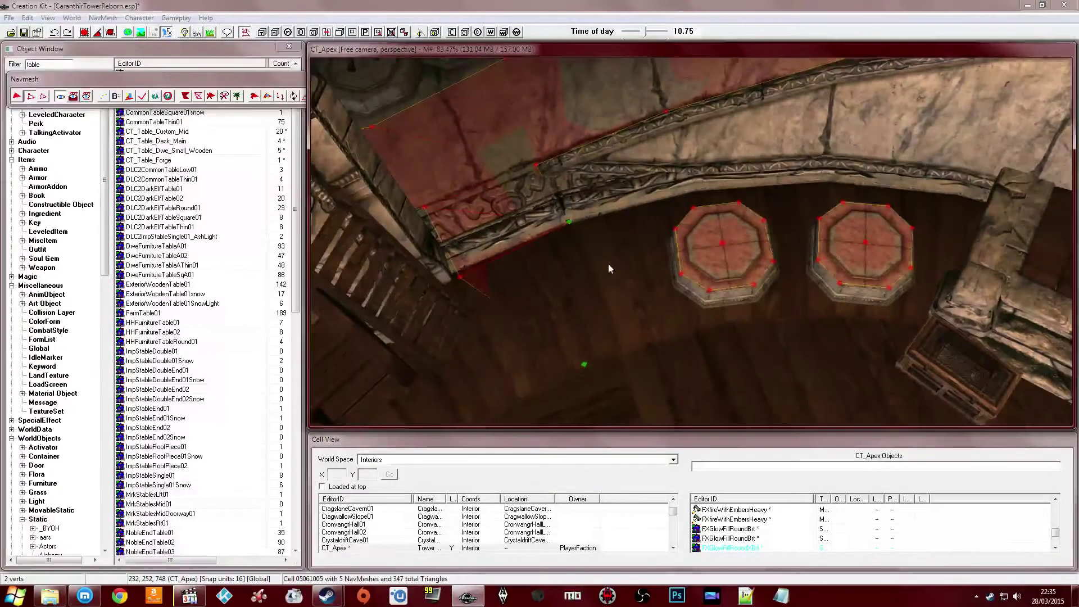
ctrl+right_click(645, 217)
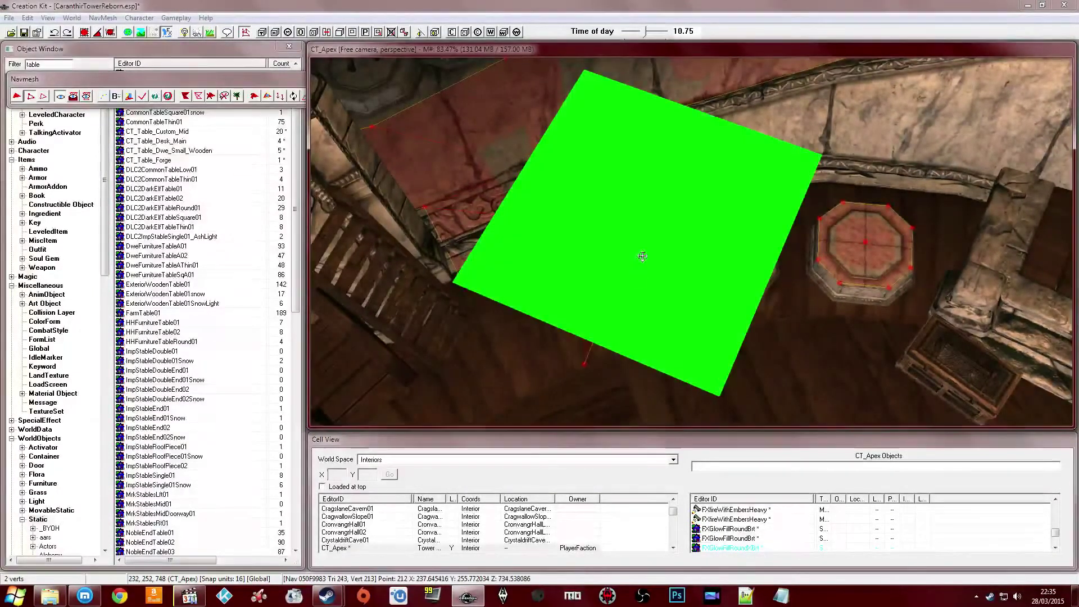
key(ctrl+z)
middle_drag(644, 254, 633, 270)
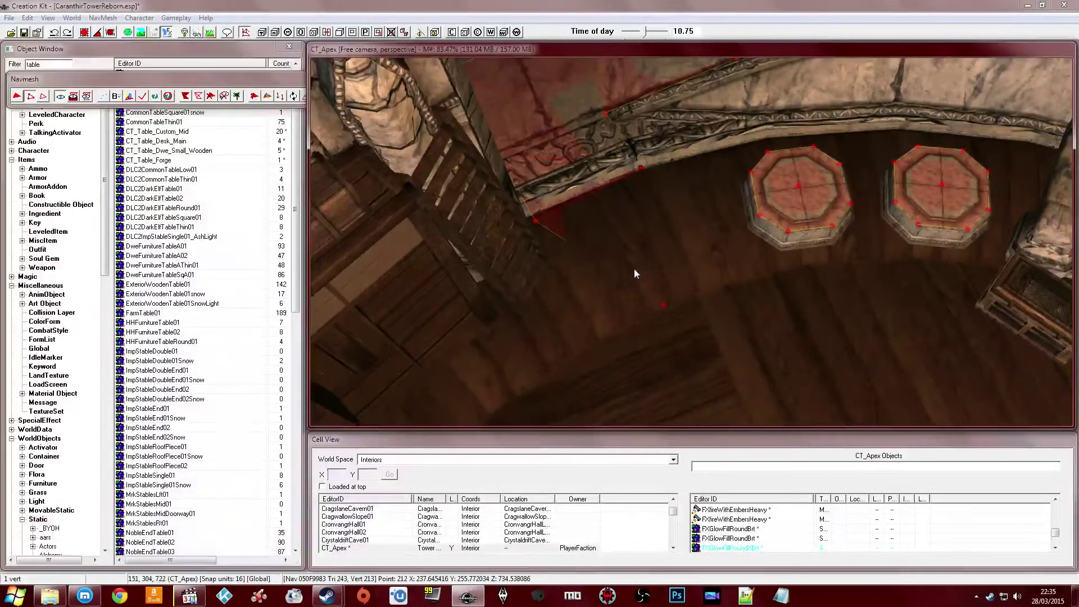
Add navmesh triangles across the wooden floor from the walkway base past the first octagonal pedestal towards the central stone base
ctrl+click(641, 168)
mouse_move(658, 221)
shift+middle_down()
mouse_move(605, 186)
mouse_move(656, 212)
mouse_move(660, 230)
shift+middle_up()
scroll(657, 211, up, 1)
scroll(661, 234, up, 2)
ctrl+right_click(751, 274)
shift+middle_drag(751, 274, 680, 289)
key(q)
scroll(670, 272, down, 1)
ctrl+right_click(446, 227)
Add a navmesh triangle along the central stone base's edge, ending at its corner on the floor
mouse_move(540, 244)
middle_down()
mouse_move(535, 251)
mouse_move(554, 237)
middle_up()
scroll(539, 243, down, 3)
scroll(554, 239, up, 3)
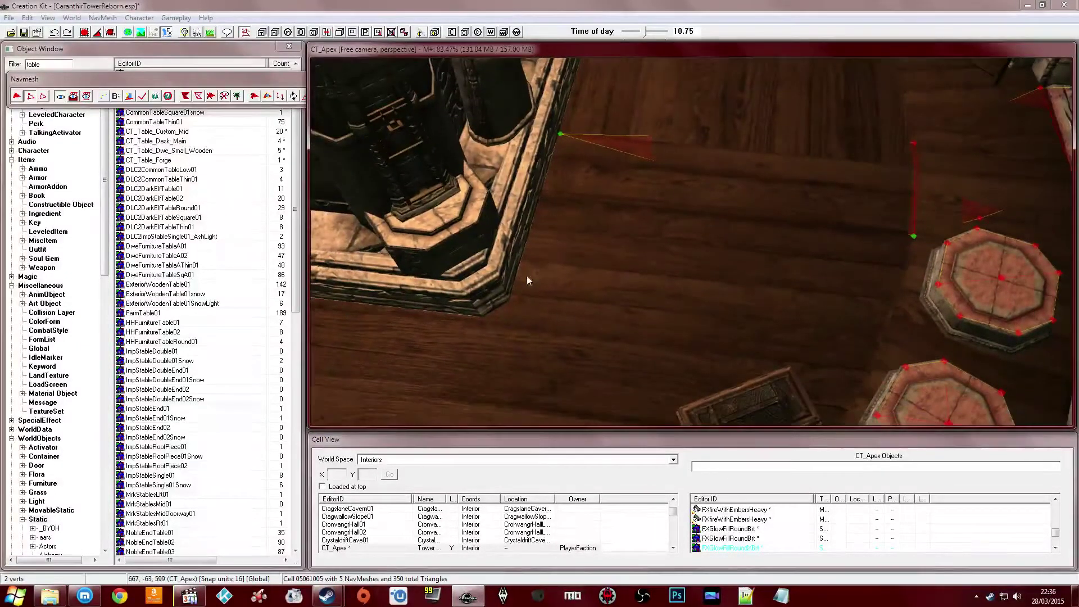
ctrl+right_click(517, 301)
shift+middle_drag(517, 301, 635, 298)
shift+middle_drag(741, 264, 733, 266)
Exit navmesh editing mode and re-enter it
click(228, 80)
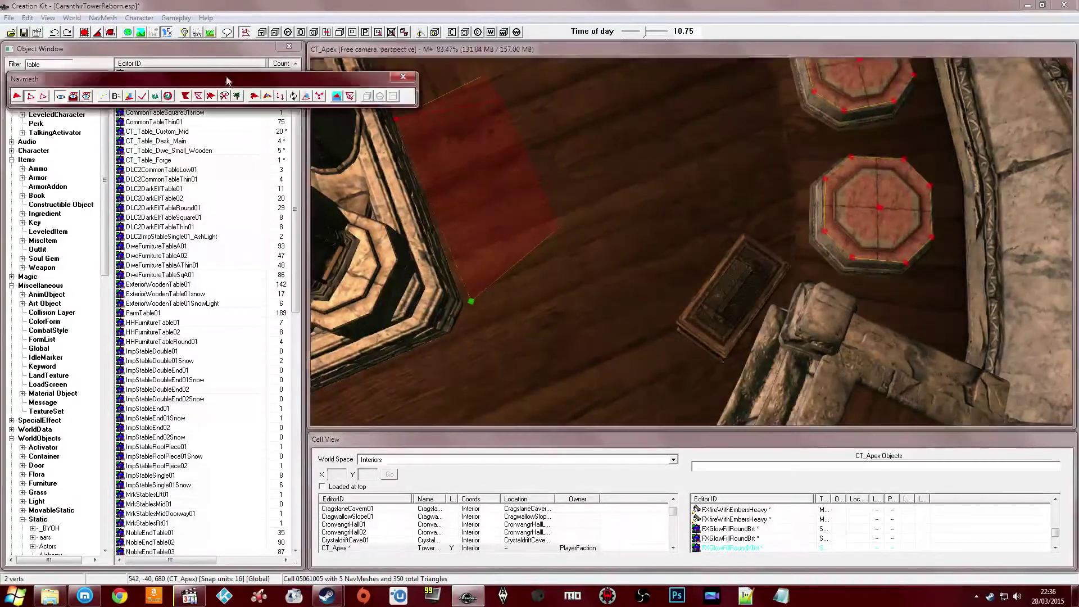
click(404, 76)
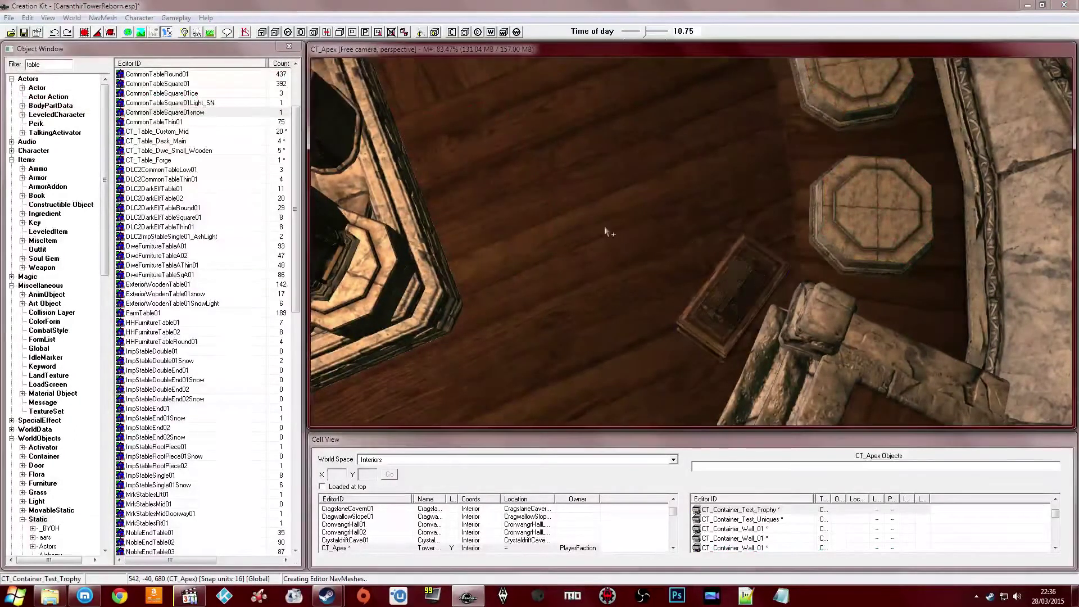
click(236, 32)
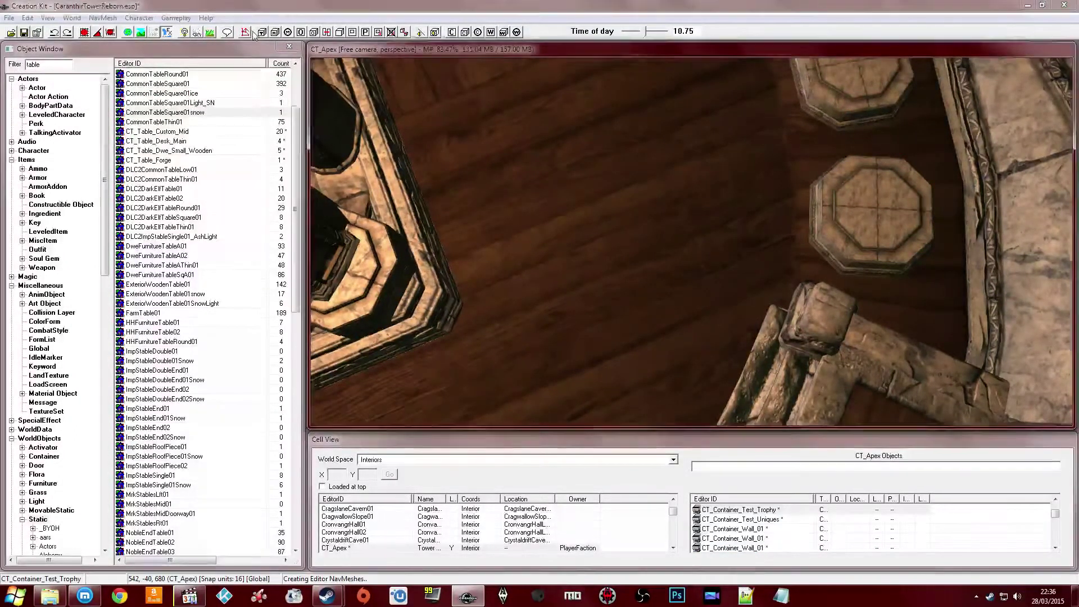
click(246, 32)
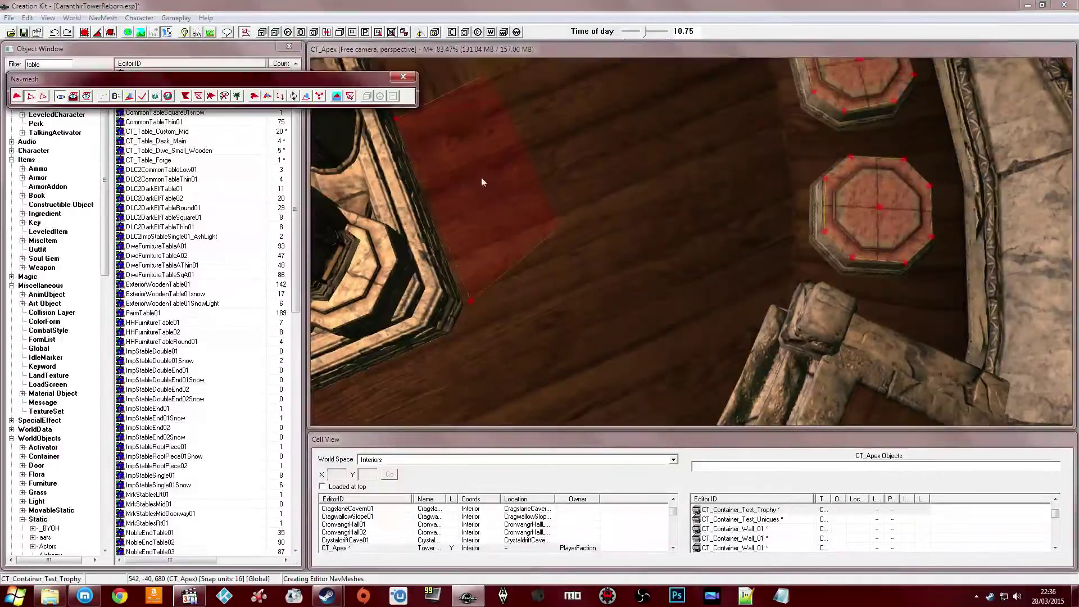
Fill the floor between the central base's corner and the stone rail beside the chest with navmesh triangles
click(471, 286)
scroll(581, 231, down, 1)
middle_drag(582, 227, 592, 263)
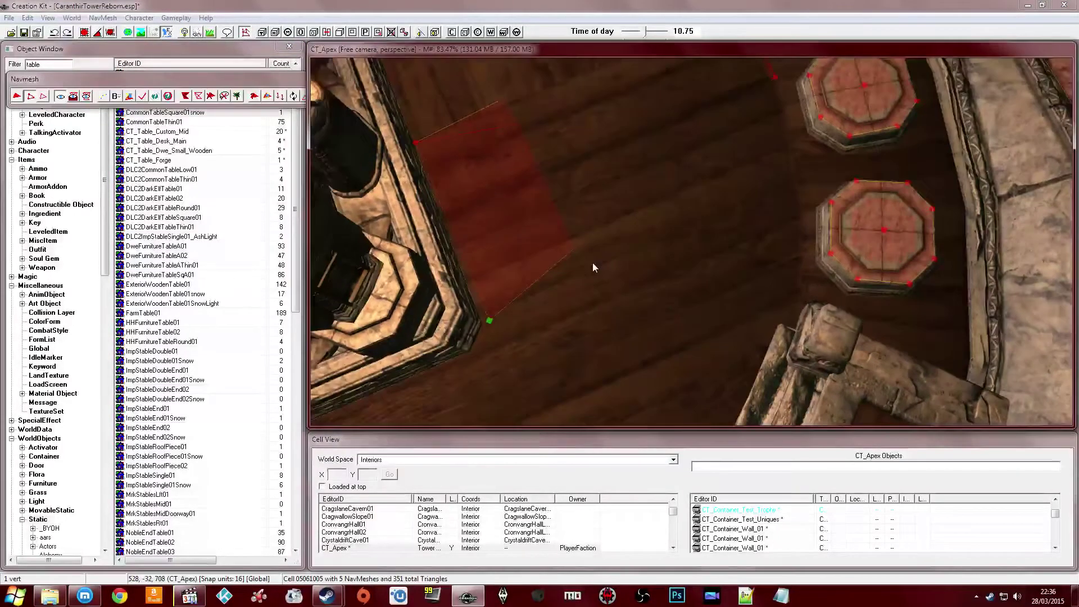
ctrl+click(775, 78)
ctrl+right_click(792, 271)
middle_drag(699, 310, 713, 232)
key(s)
ctrl+right_click(777, 231)
right_click(667, 247)
middle_drag(645, 244, 644, 241)
key(f)
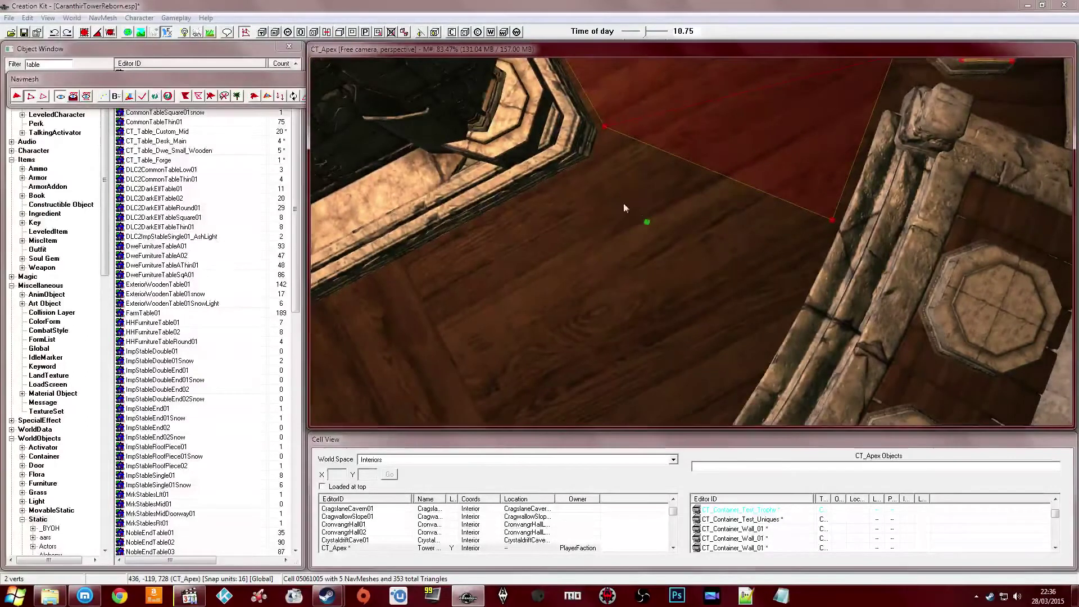
Add a navmesh triangle from the central base's corner along the curved stone rail to its end post
click(603, 127)
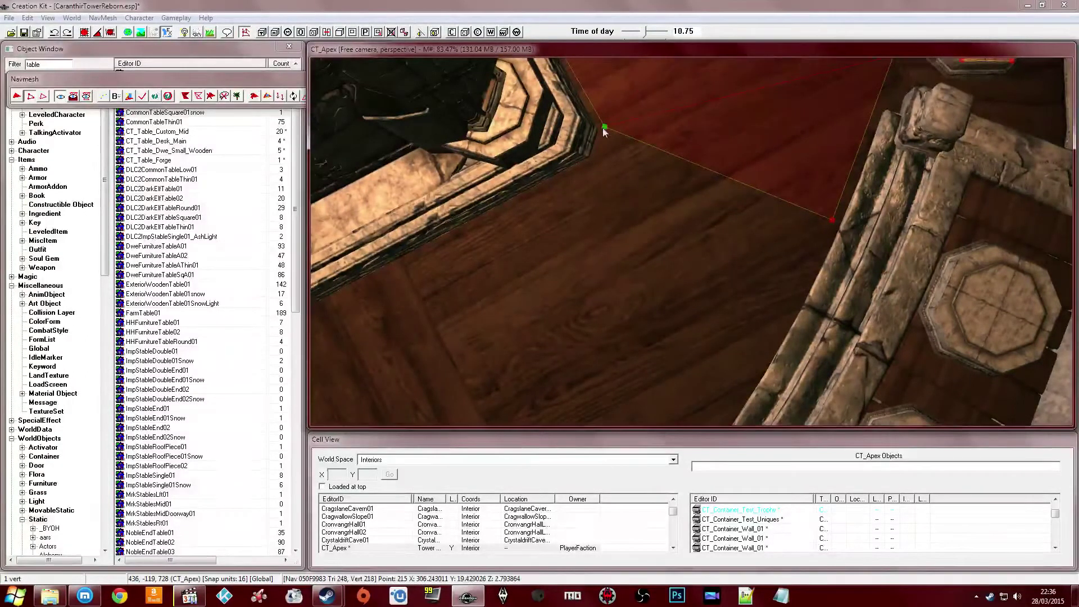
ctrl+click(831, 220)
mouse_move(725, 253)
shift+middle_down()
mouse_move(755, 242)
mouse_move(767, 213)
mouse_move(733, 244)
mouse_move(744, 241)
mouse_move(645, 228)
mouse_move(712, 257)
shift+middle_up()
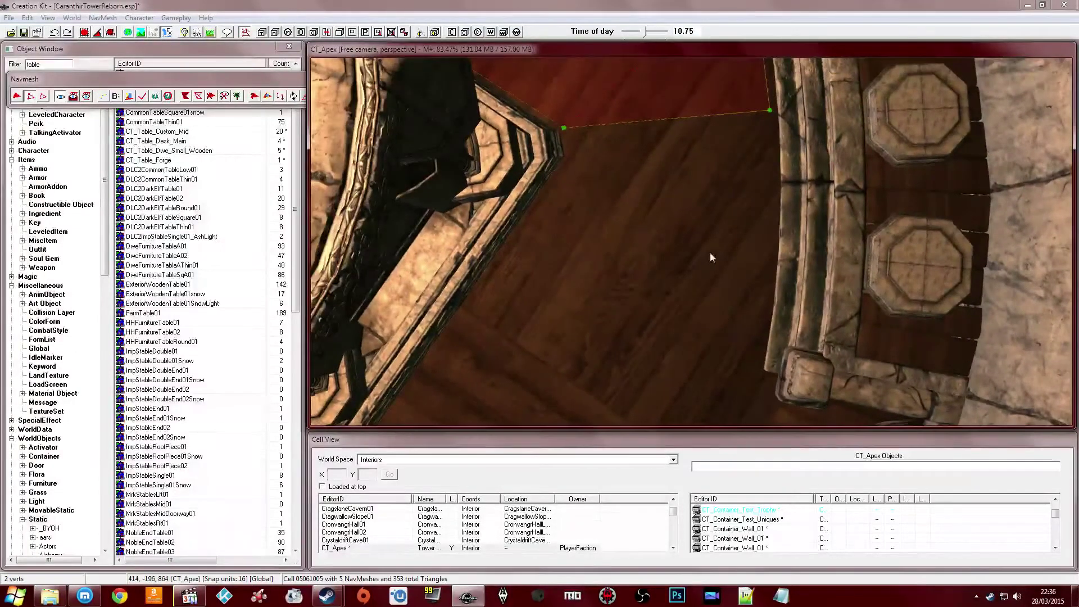
ctrl+right_click(761, 369)
middle_drag(668, 327, 678, 307)
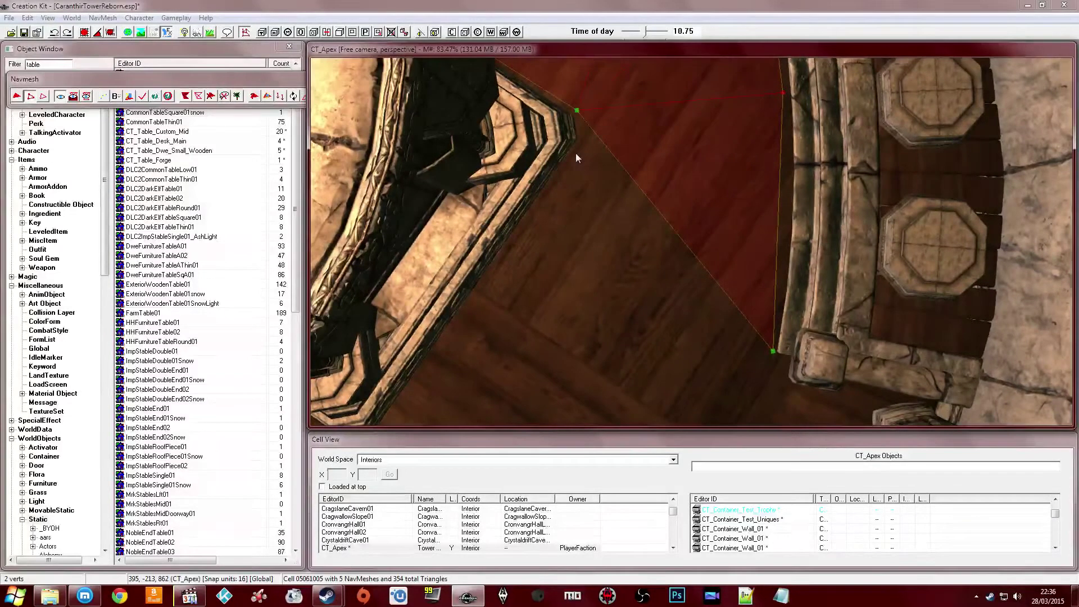
Extend the floor navmesh along the central base's straight edge and across the rail opening to the opposite stone post
middle_drag(575, 157, 580, 226)
ctrl+right_click(521, 233)
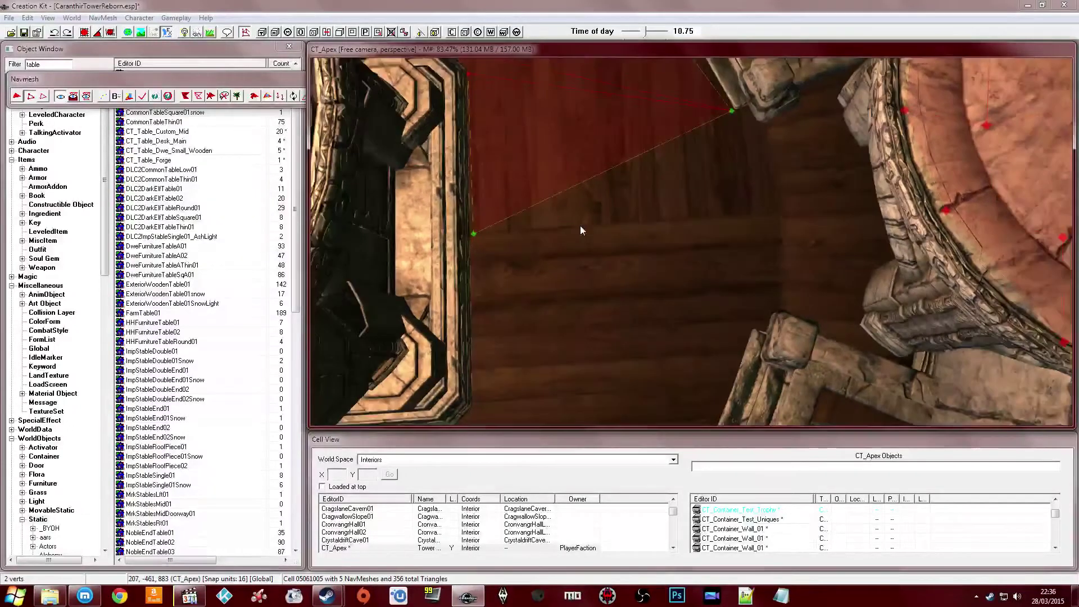
key(s)
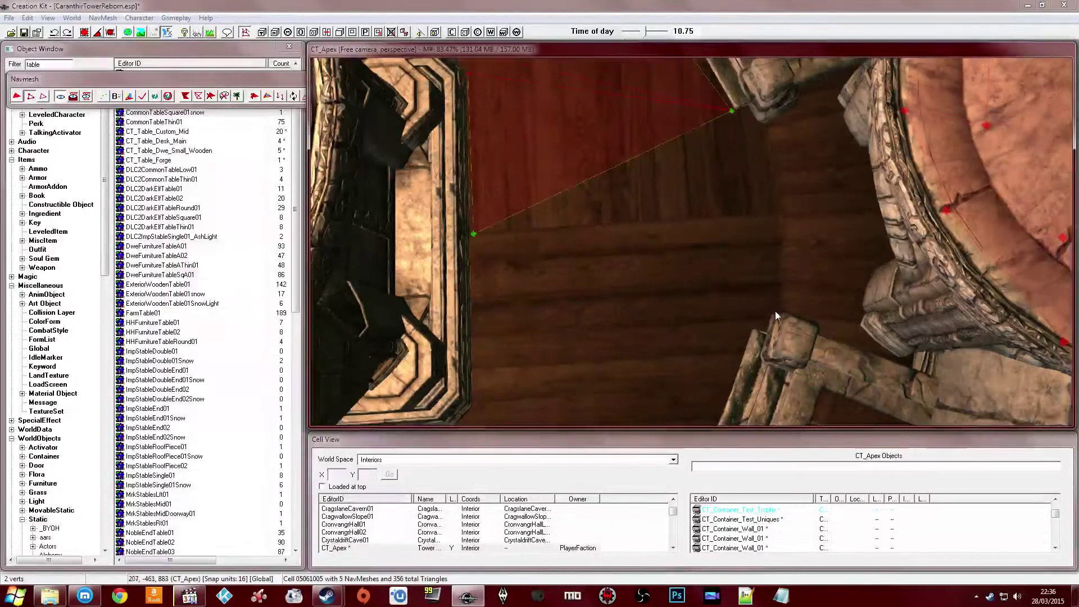
middle_drag(777, 308, 768, 308)
right_click(755, 324)
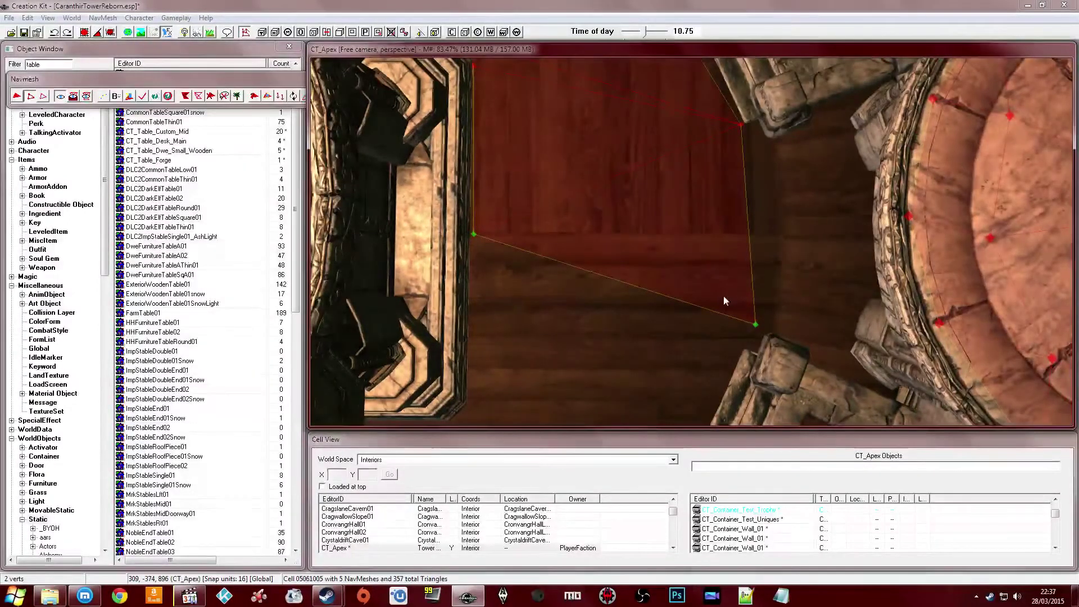
Move the navmesh vertex at the first rail post clear of the stonework, in line with the opposite post's vertex
click(741, 125)
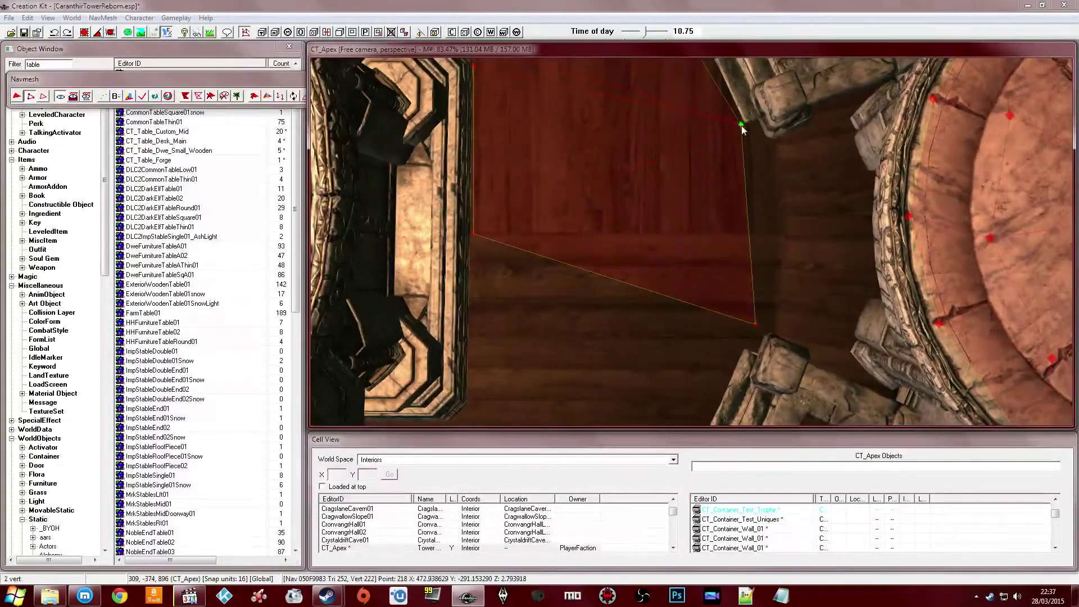
drag(742, 124, 741, 132)
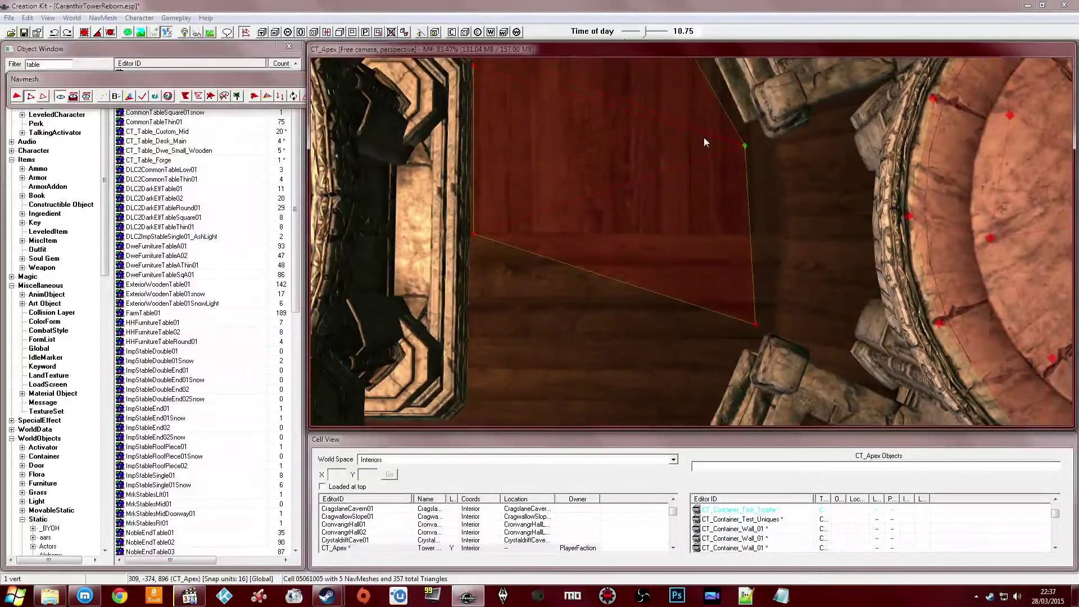
drag(744, 146, 745, 145)
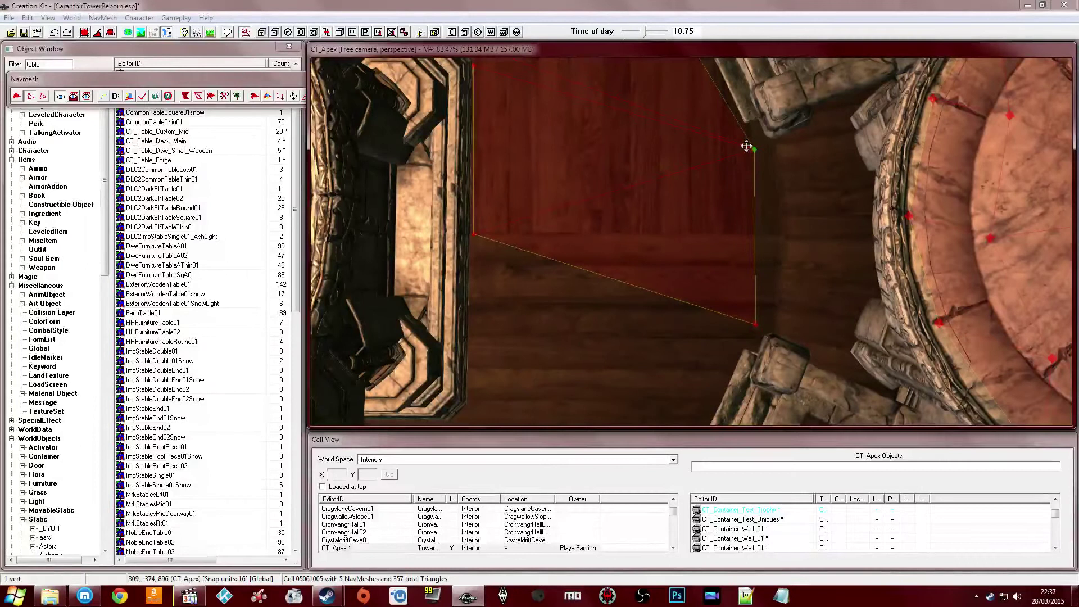
middle_drag(687, 163, 652, 186)
Extend the floor navmesh from the rail opening along the second curved rail to its far post and the central base's next corner
click(532, 218)
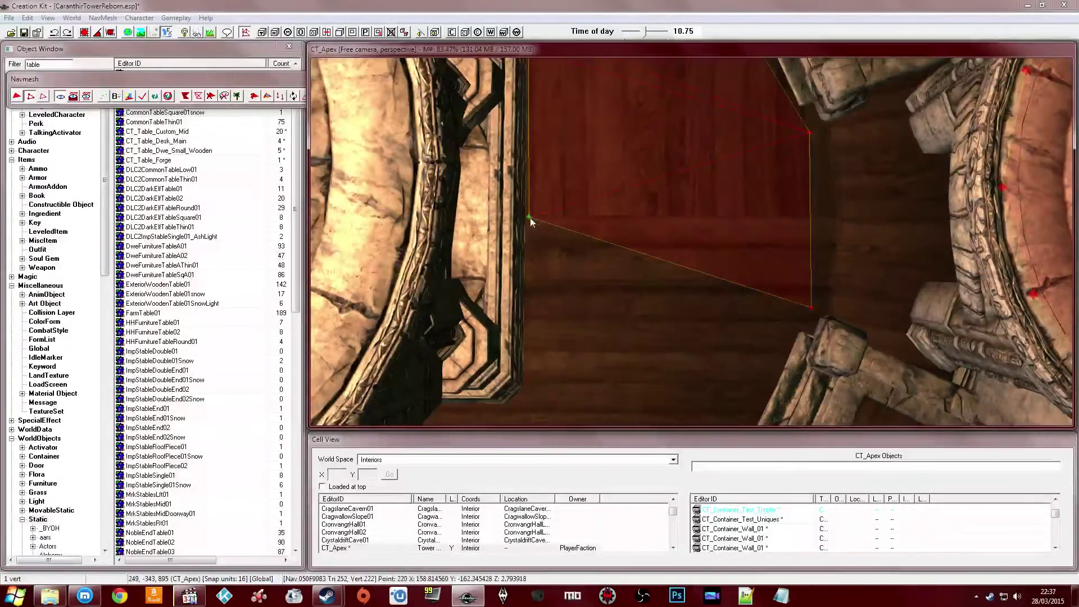
ctrl+click(811, 308)
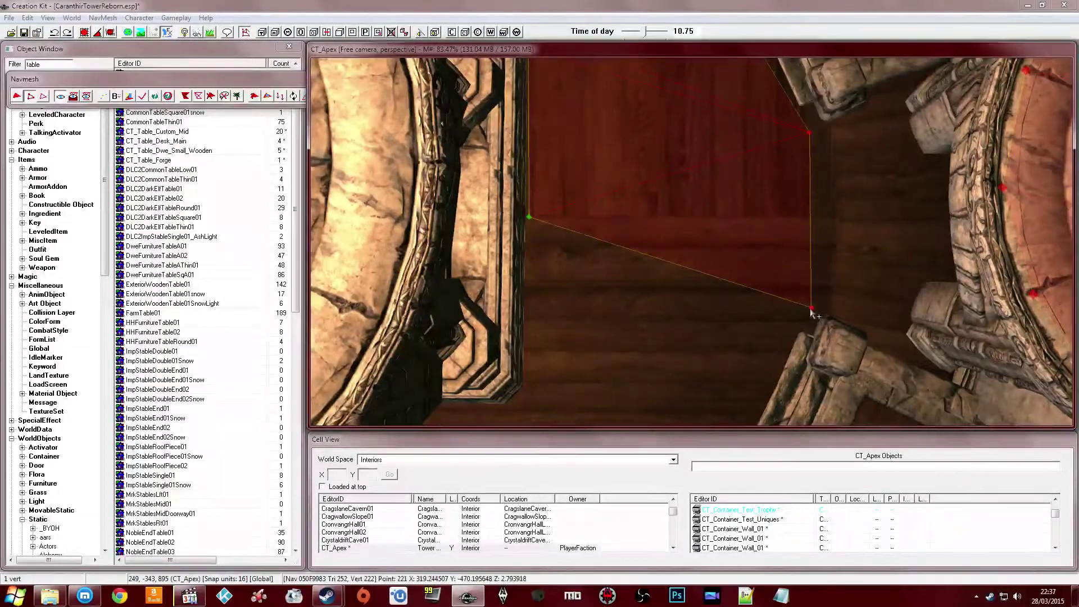
middle_drag(726, 312, 646, 237)
ctrl+right_click(564, 307)
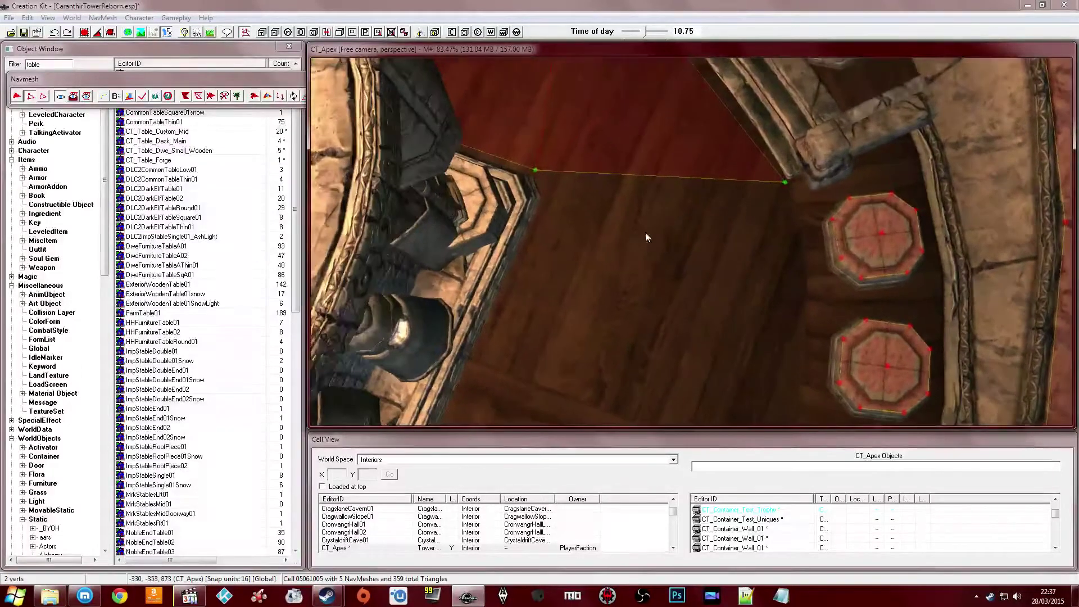
Add navmesh triangles past the two octagonal pedestals and along the central base's next straight edge
shift+middle_drag(549, 205, 615, 205)
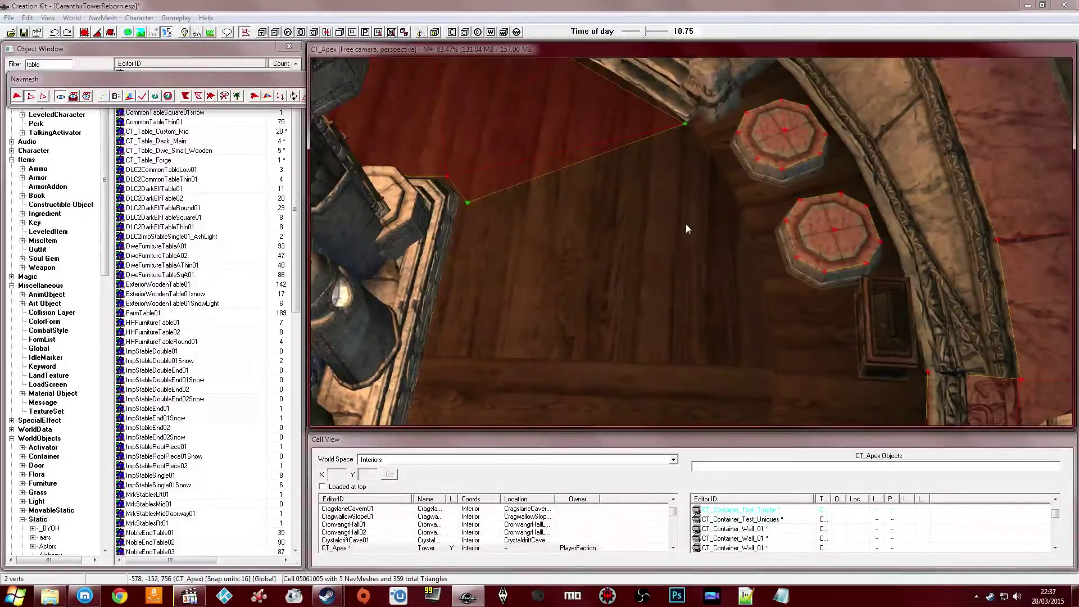
shift+middle_drag(726, 275, 689, 269)
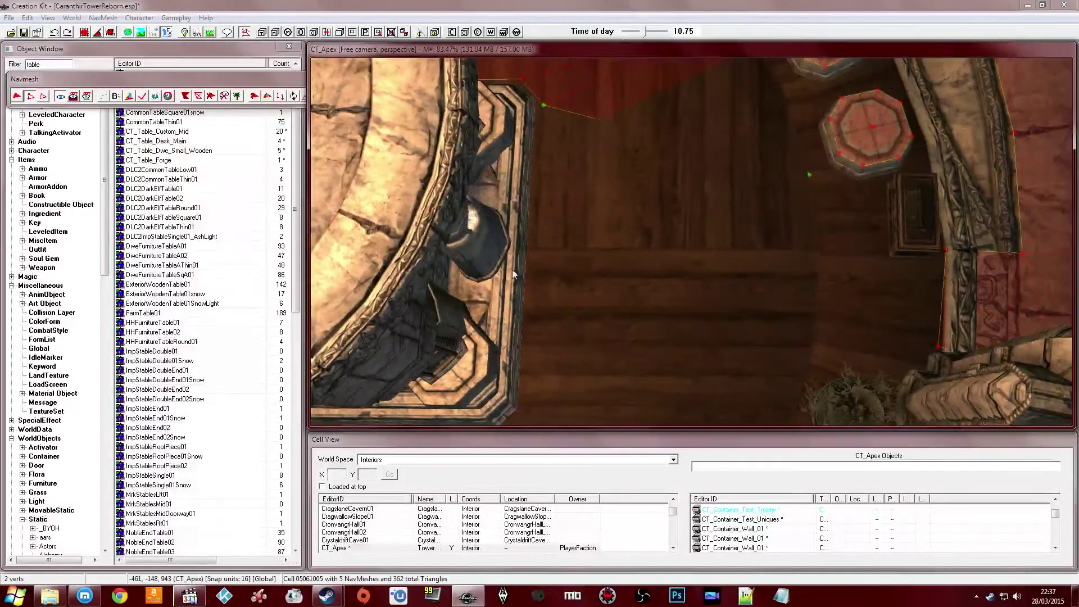
ctrl+right_click(528, 251)
shift+middle_drag(596, 264, 722, 319)
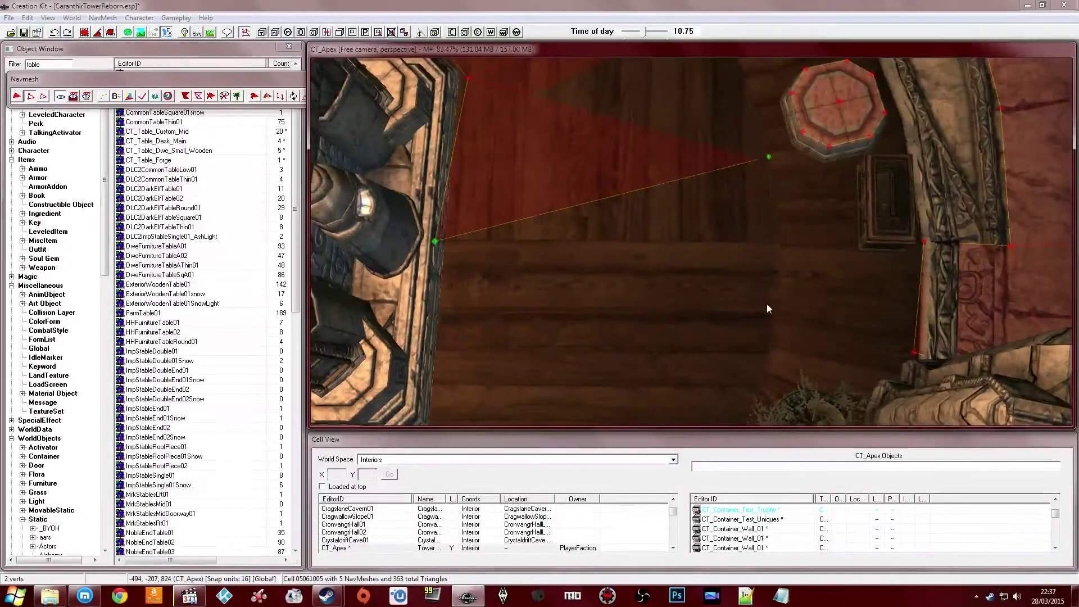
Add a navmesh triangle to the floor near the potted plant and link it to the walkway base's vertices
ctrl+right_click(771, 353)
shift+middle_drag(771, 353, 808, 329)
ctrl+click(844, 362)
key(a)
middle_drag(743, 288, 736, 284)
key(a)
ctrl+click(802, 276)
click(668, 255)
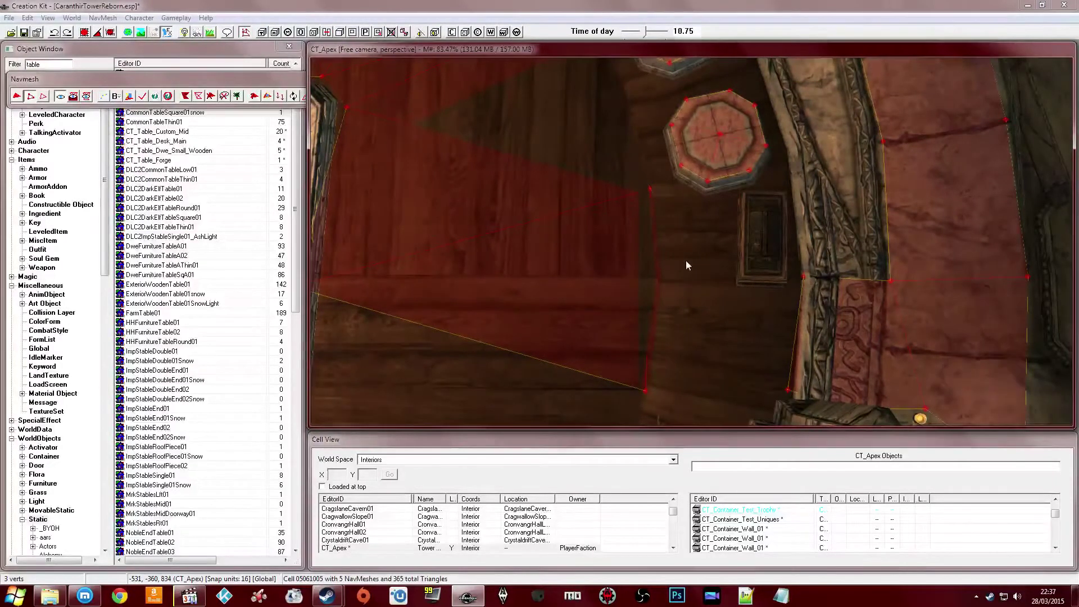
Connect the floor vertex beside the last pedestal to the walkway base with a navmesh triangle
click(650, 189)
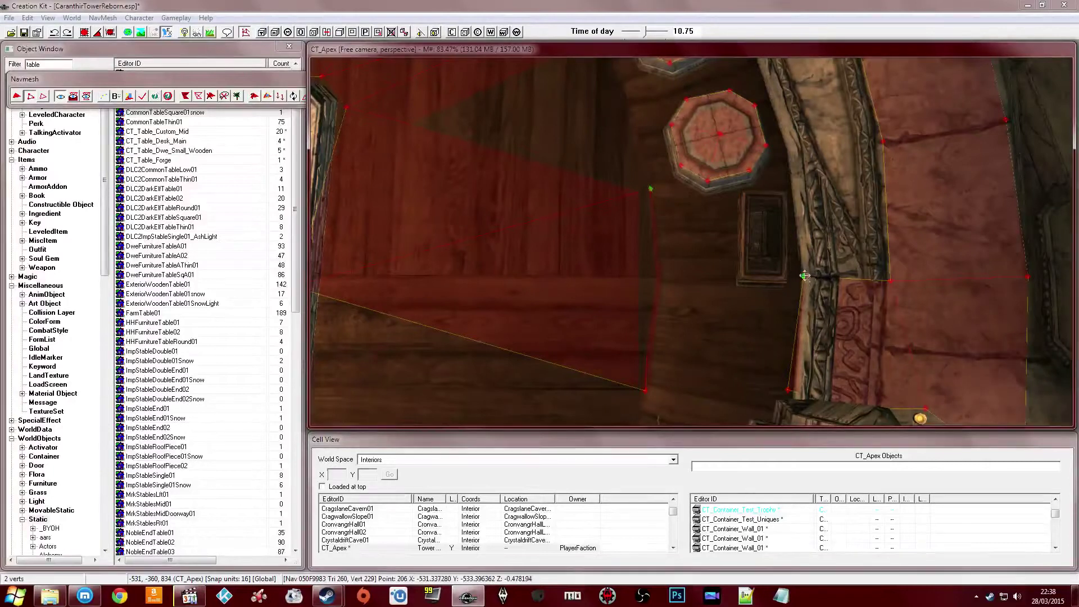
shift+middle_drag(764, 220, 713, 196)
click(822, 204)
middle_drag(818, 209, 596, 197)
click(576, 210)
key(f)
middle_drag(643, 227, 640, 240)
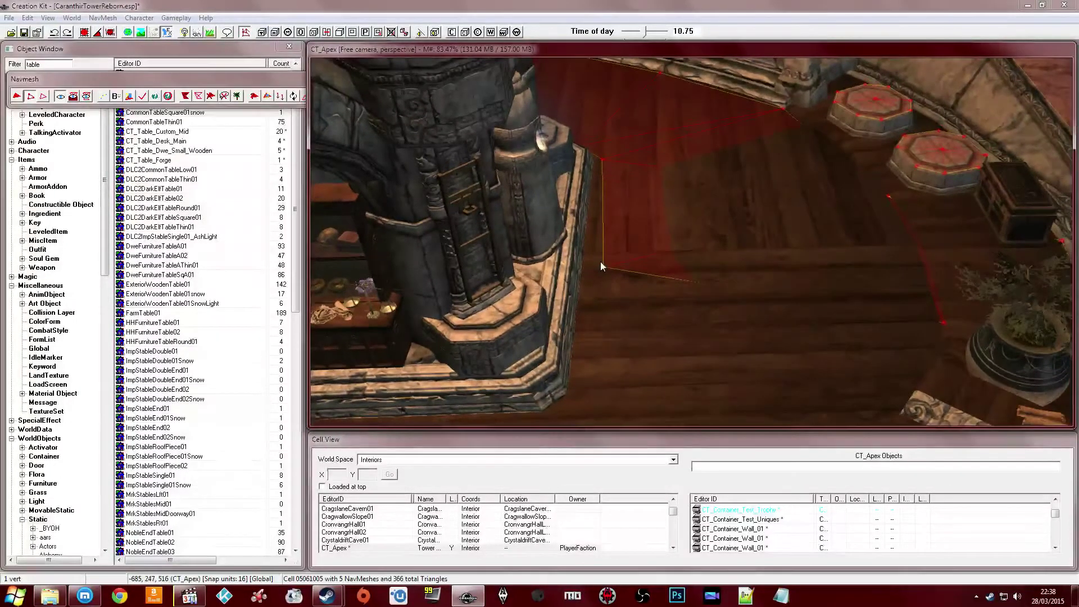
Add a navmesh triangle between the central base's edge vertex and the floor vertex near the potted plant
drag(601, 266, 599, 265)
middle_drag(598, 265, 636, 240)
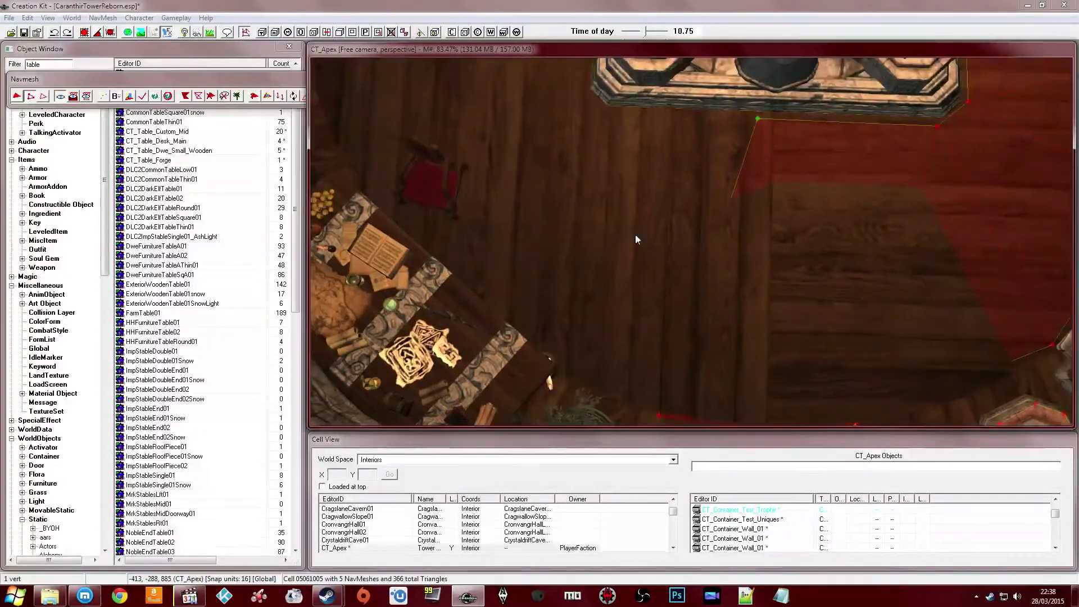
ctrl+click(659, 417)
middle_drag(544, 212, 618, 282)
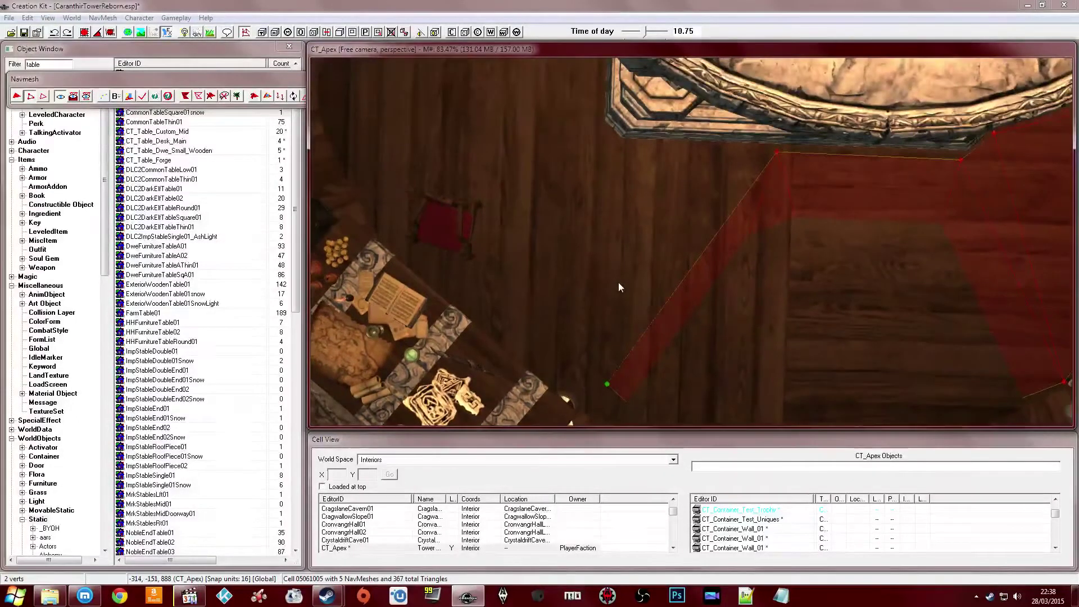
Extend the floor navmesh to the central base's next corner and along the desk towards the red chair
ctrl+right_click(612, 144)
middle_drag(611, 145, 535, 196)
ctrl+right_click(598, 203)
middle_drag(597, 203, 591, 218)
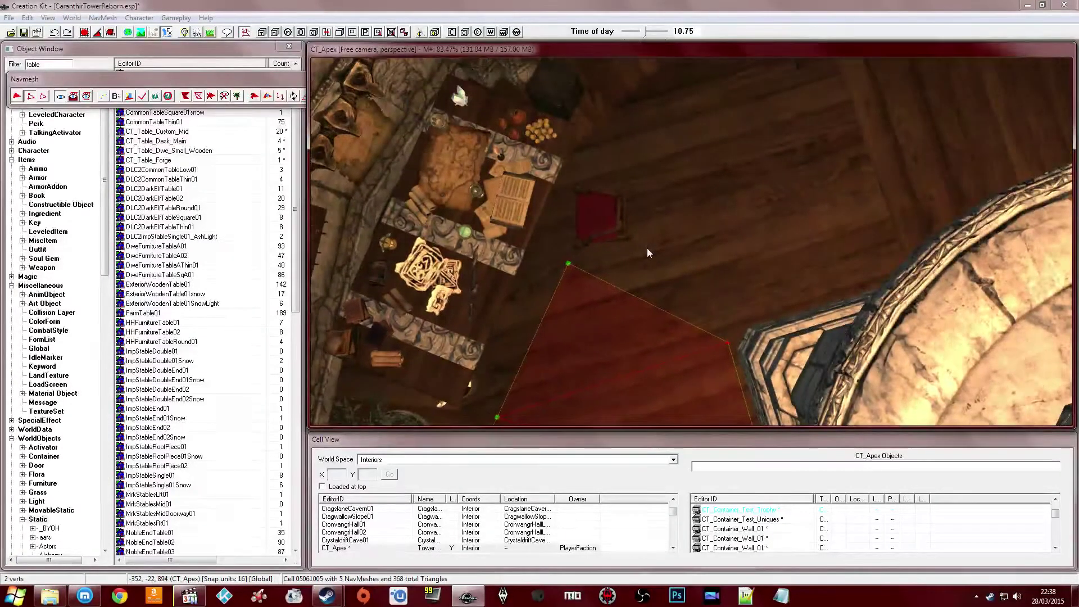
Add a navmesh triangle from the central base's corner to beside the red chair and adjust its new vertex
ctrl+right_click(647, 245)
middle_drag(647, 245, 637, 255)
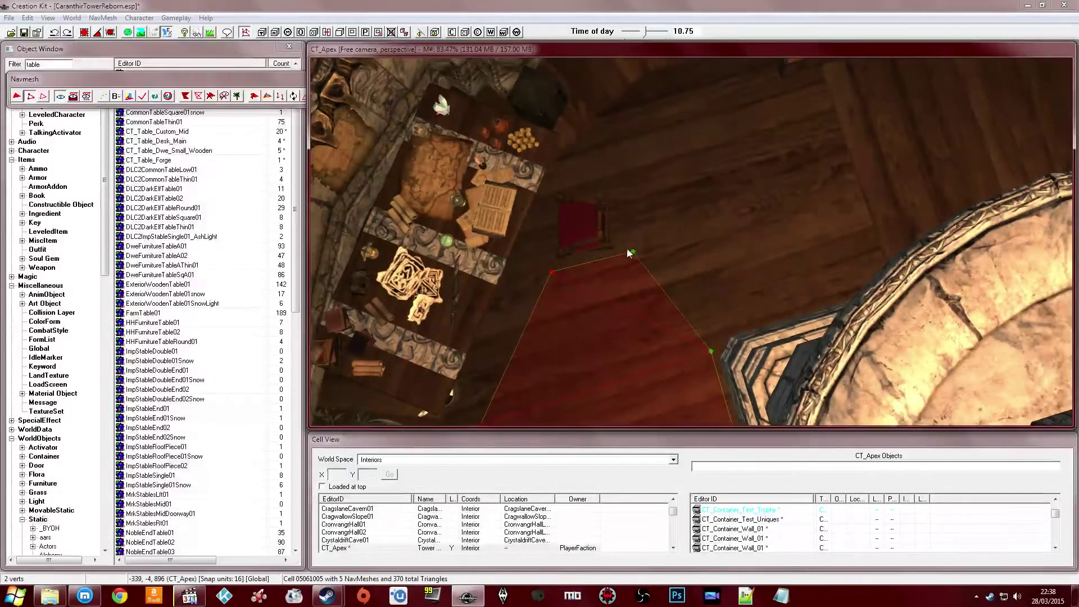
click(633, 253)
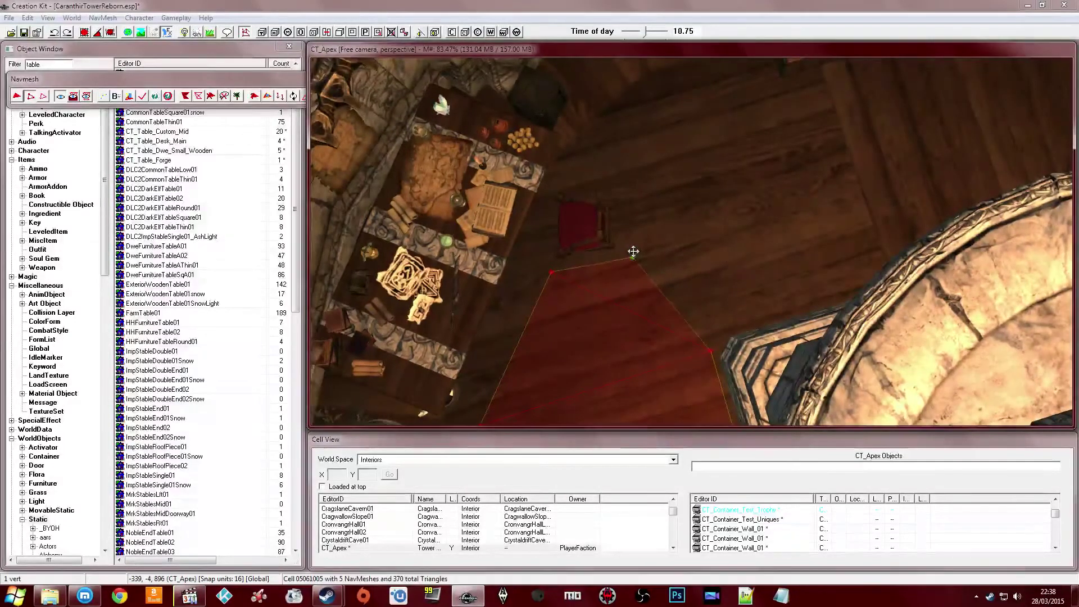
mouse_move(660, 248)
middle_down()
mouse_move(652, 260)
mouse_move(659, 255)
middle_up()
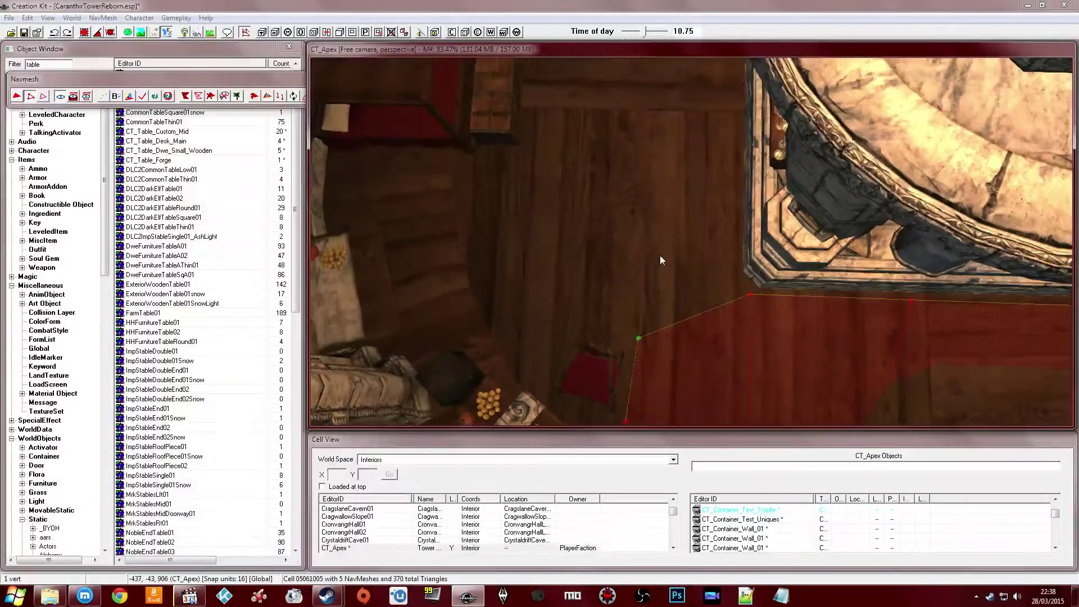
click(749, 294)
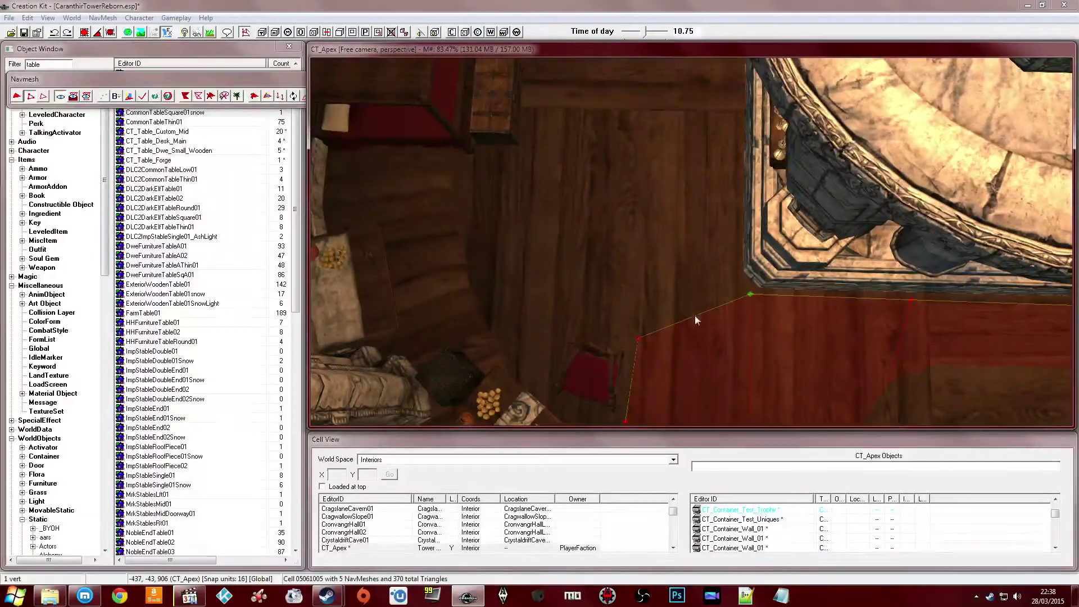
Extend the floor navmesh from the central base's corner past the red chair, adding one vertex on open floor and one beside the chair
ctrl+click(638, 339)
middle_drag(626, 282, 633, 285)
ctrl+right_click(668, 209)
middle_drag(656, 221, 682, 238)
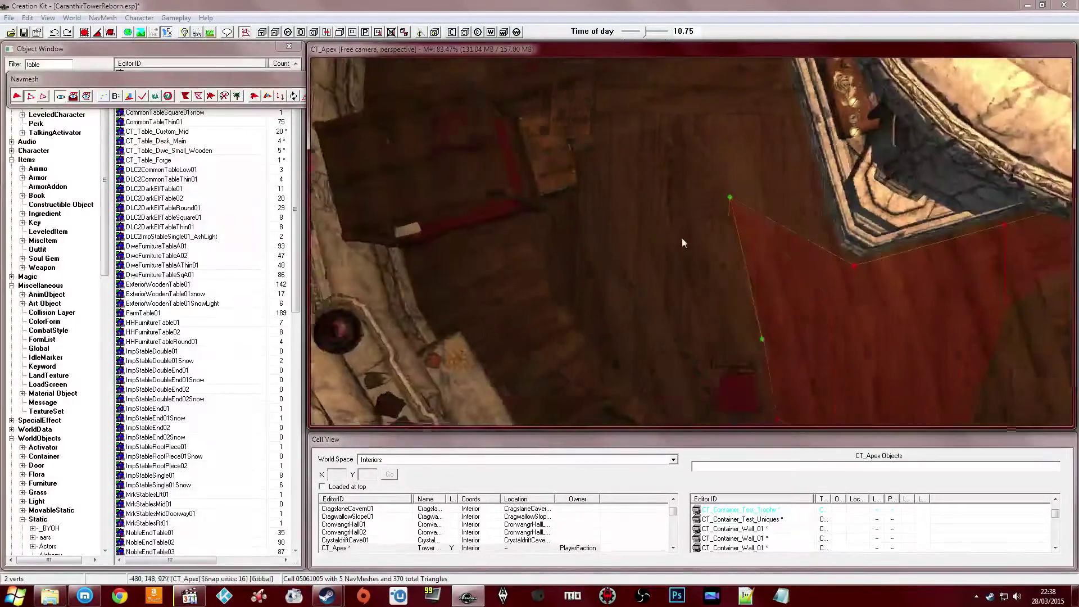
shift+middle_drag(657, 302, 658, 252)
ctrl+right_click(683, 324)
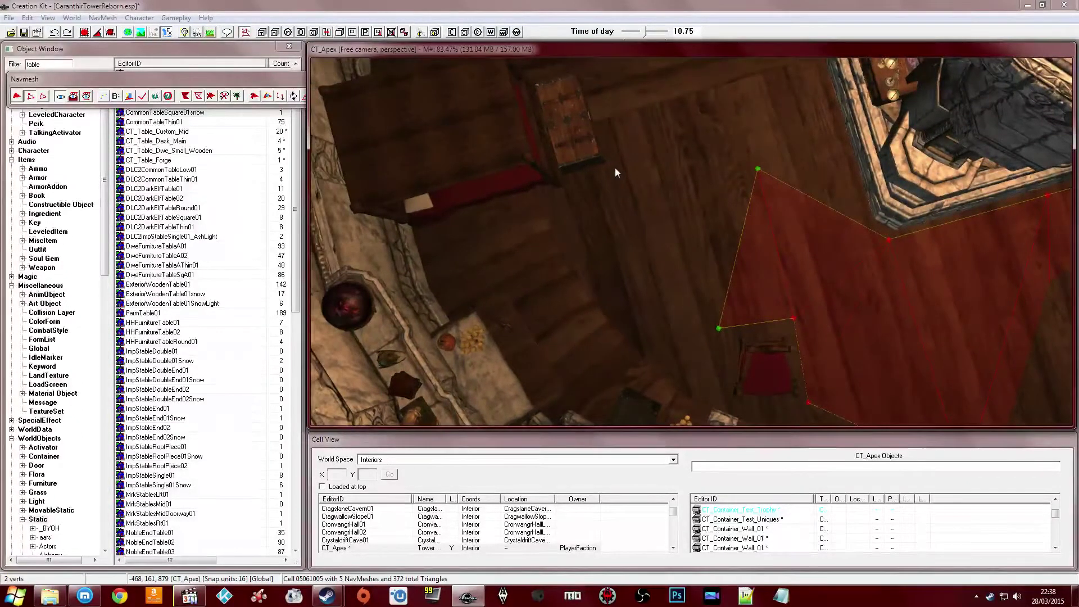
shift+middle_drag(611, 190, 587, 259)
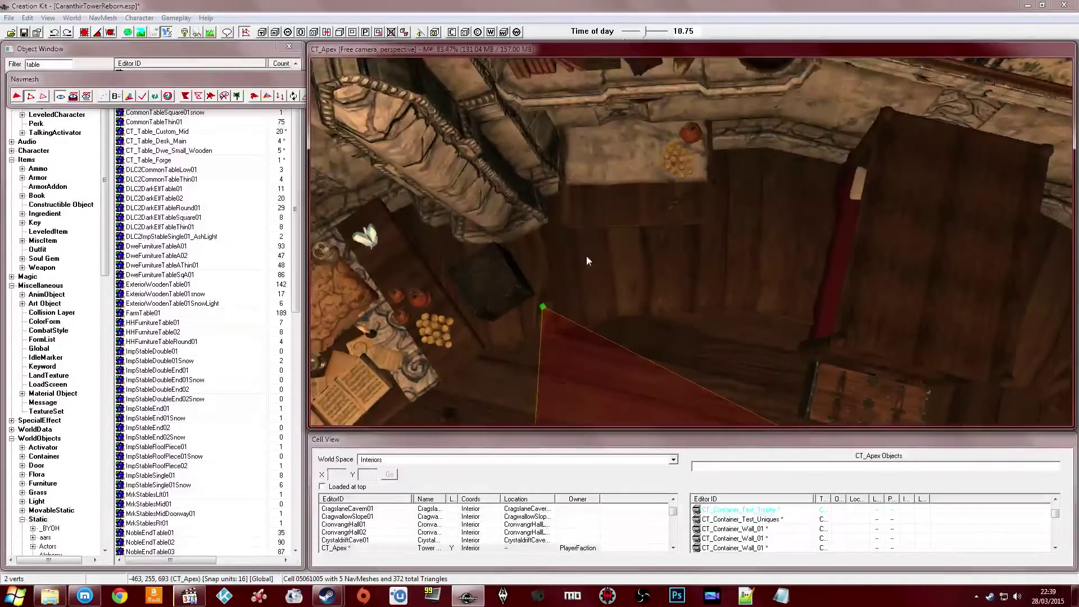
Extend the navmesh from the black chest across the floor to the bed's foot and up alongside the bed
ctrl+right_click(708, 259)
middle_drag(682, 315, 764, 278)
click(675, 268)
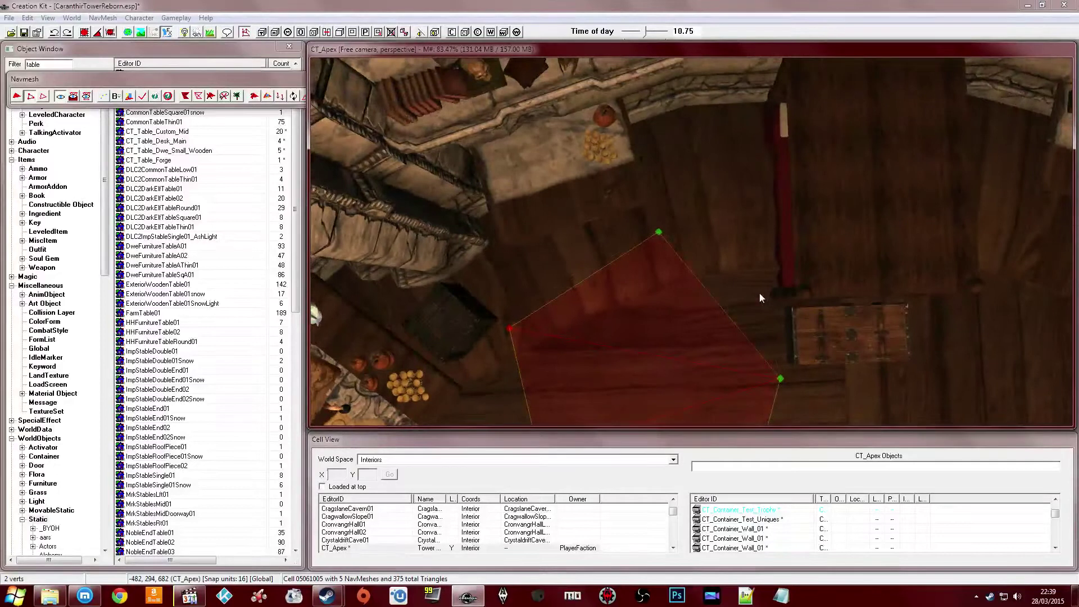
ctrl+right_click(760, 293)
middle_drag(760, 203, 748, 260)
ctrl+right_click(741, 167)
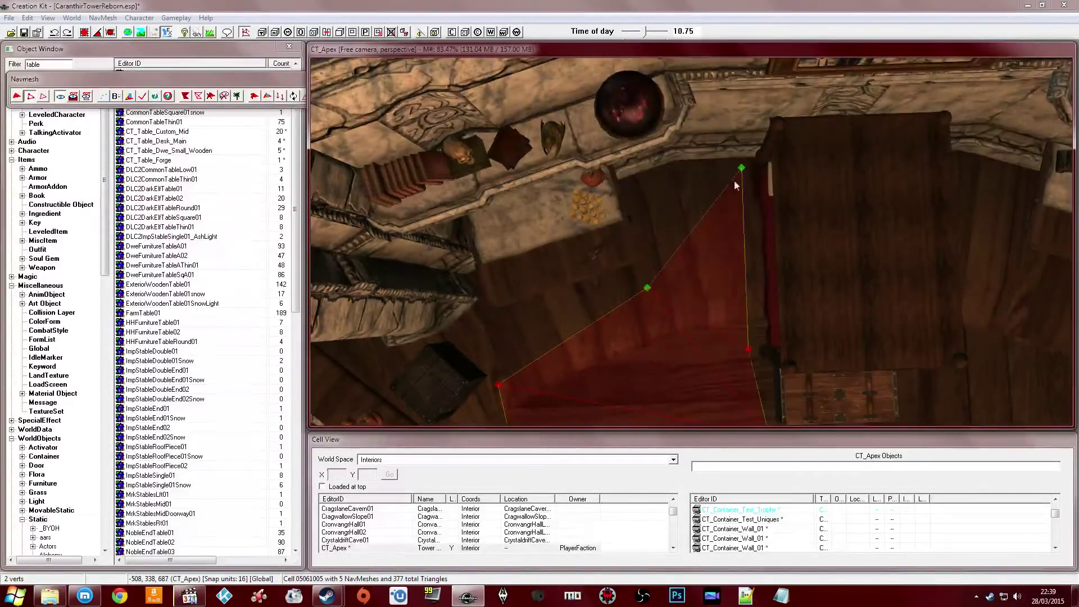
Fill the floor between the bed and the small table, adjust the table-corner vertex, and extend the navmesh in front of the table
ctrl+right_click(636, 188)
shift+middle_drag(636, 189, 665, 213)
click(697, 253)
drag(696, 253, 704, 253)
ctrl+click(529, 334)
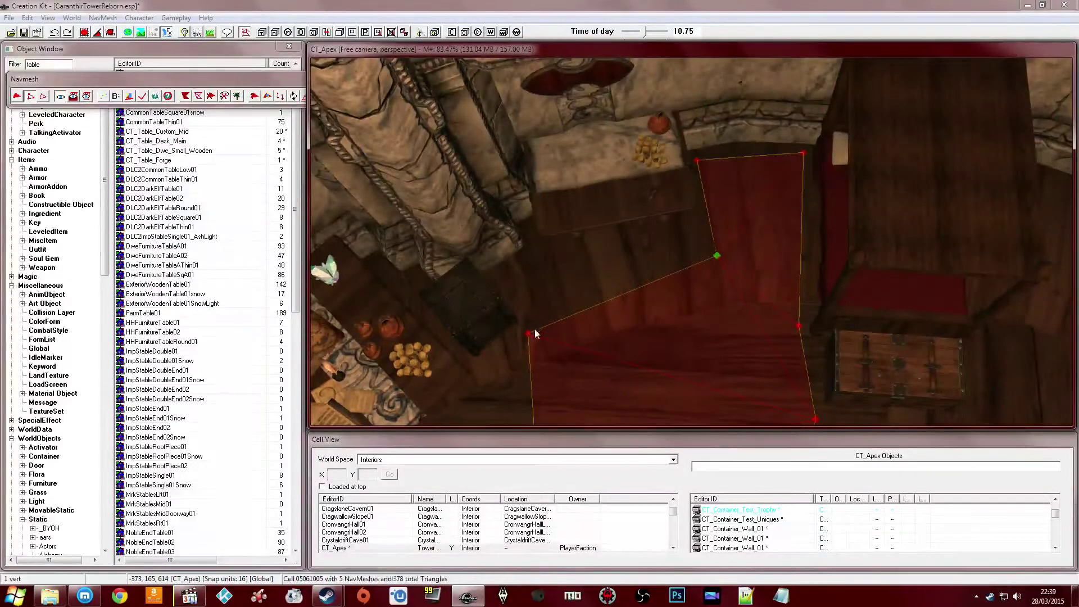
shift+middle_drag(716, 257, 689, 291)
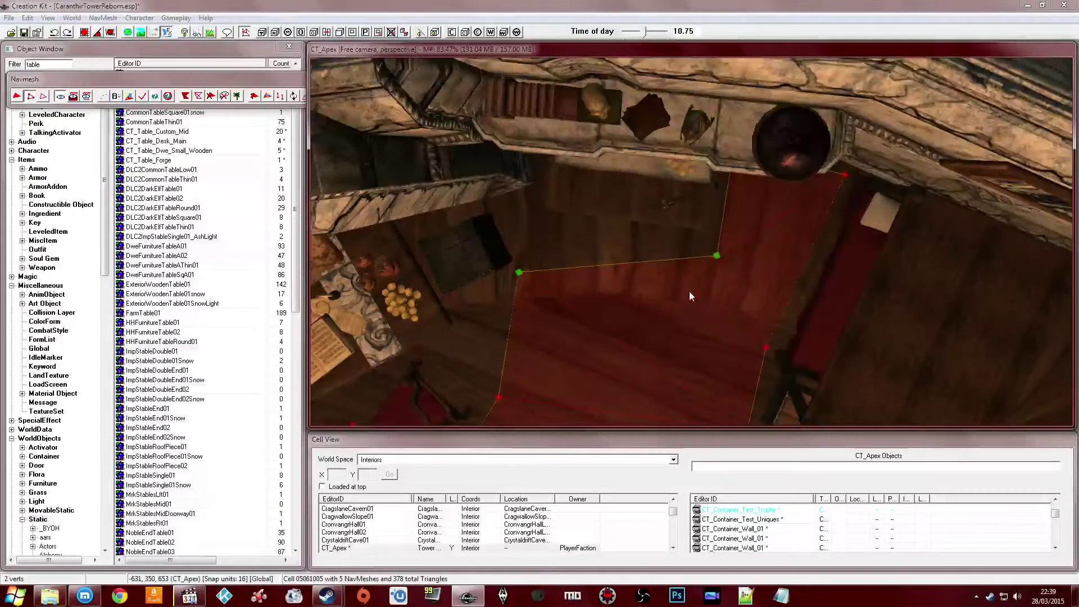
ctrl+right_click(538, 235)
shift+middle_drag(541, 239, 564, 229)
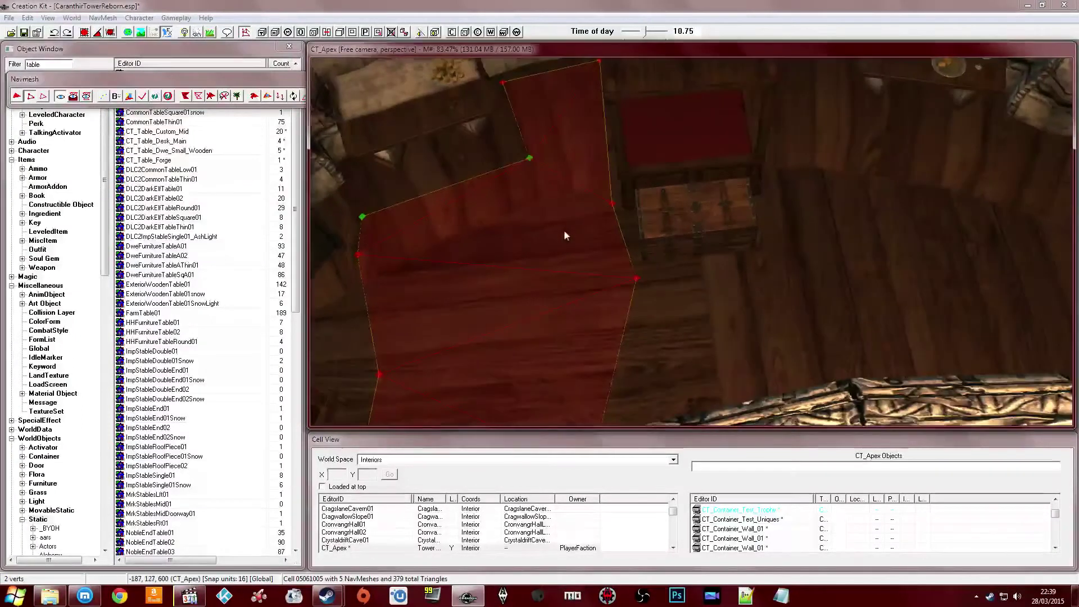
Extend the floor navmesh from the corner of the chest at the bed's foot onto the open floor beside the central base
click(636, 280)
shift+middle_drag(650, 284, 722, 276)
ctrl+click(713, 187)
shift+middle_drag(712, 187, 590, 229)
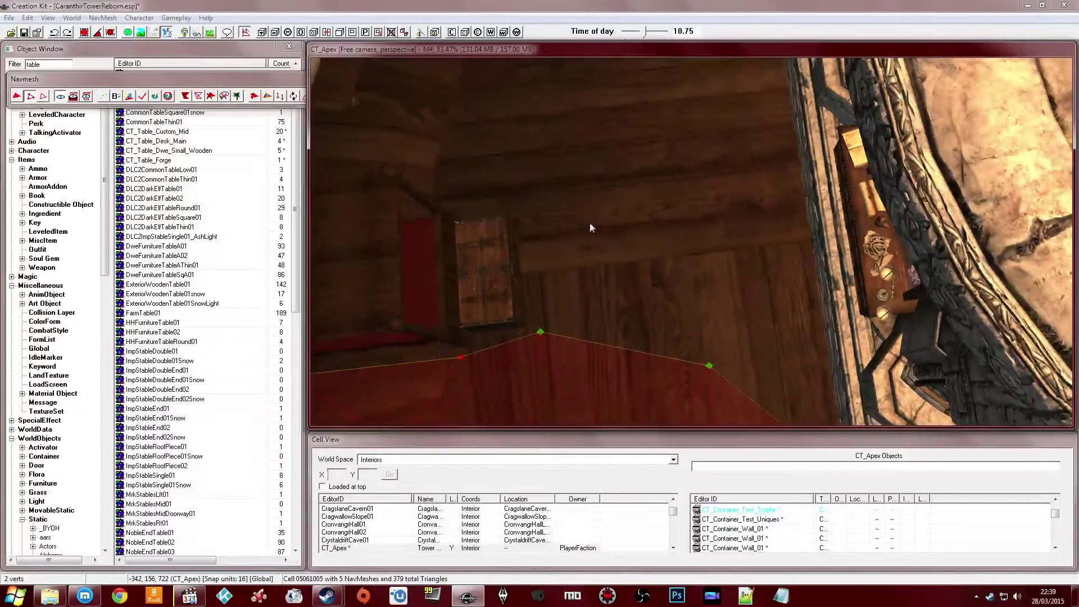
shift+middle_drag(600, 169, 567, 262)
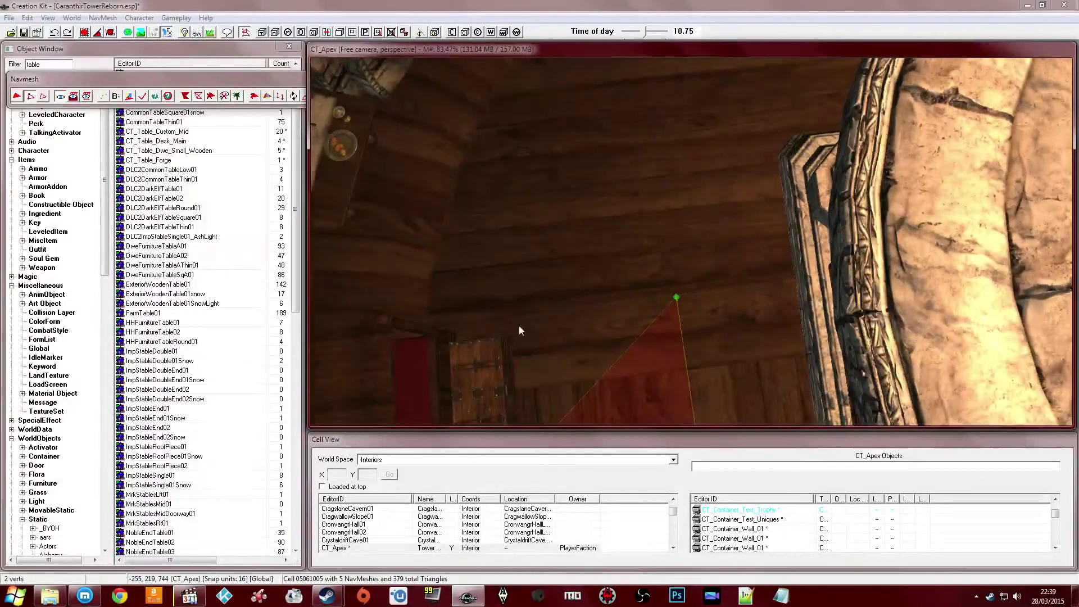
shift+middle_drag(518, 312, 648, 288)
Connect the two new floor vertices to the central base's corner with a navmesh triangle
click(826, 337)
ctrl+click(826, 337)
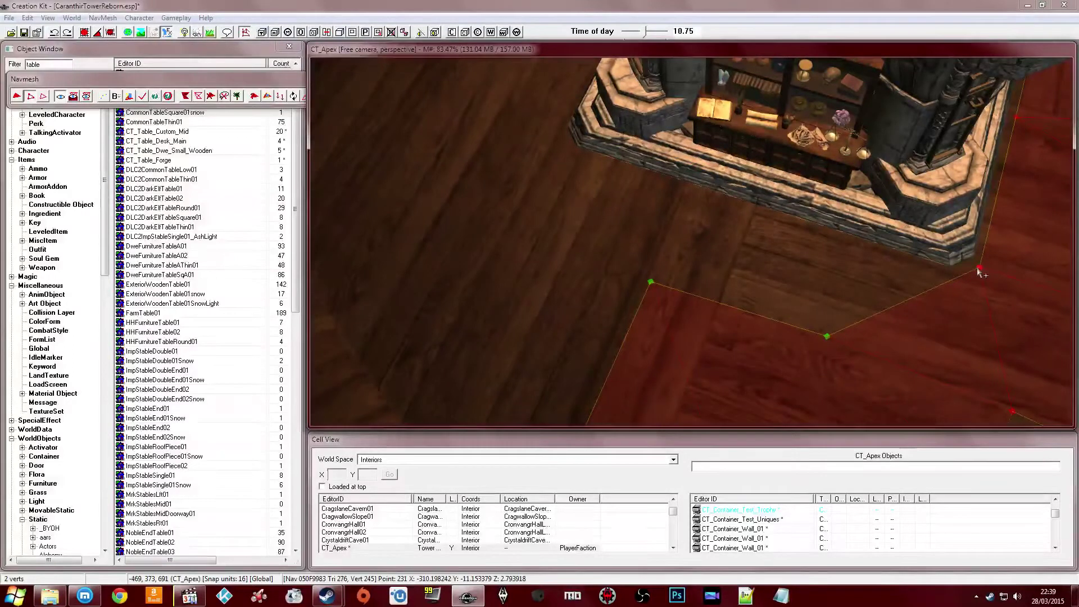
drag(978, 267, 976, 275)
key(a)
Extend the navmesh around the bed-foot chest to the small table on the bed's far side and along the curved floor edge
ctrl+right_click(693, 186)
middle_drag(690, 187, 697, 226)
mouse_move(589, 194)
middle_down()
mouse_move(549, 193)
mouse_move(539, 210)
mouse_move(591, 207)
middle_up()
ctrl+right_click(584, 122)
middle_drag(584, 123, 607, 159)
middle_drag(586, 341, 635, 190)
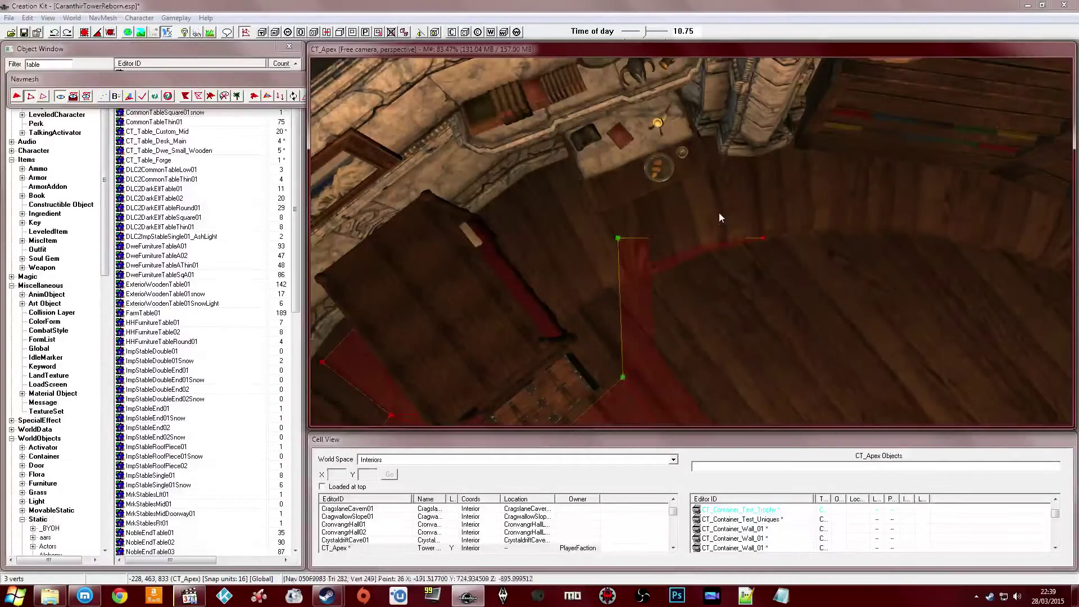
ctrl+right_click(719, 190)
middle_drag(719, 189, 652, 177)
Add navmesh triangles between the bed's far side and the small table, starting from the chest's corner and the table-side vertex
click(630, 181)
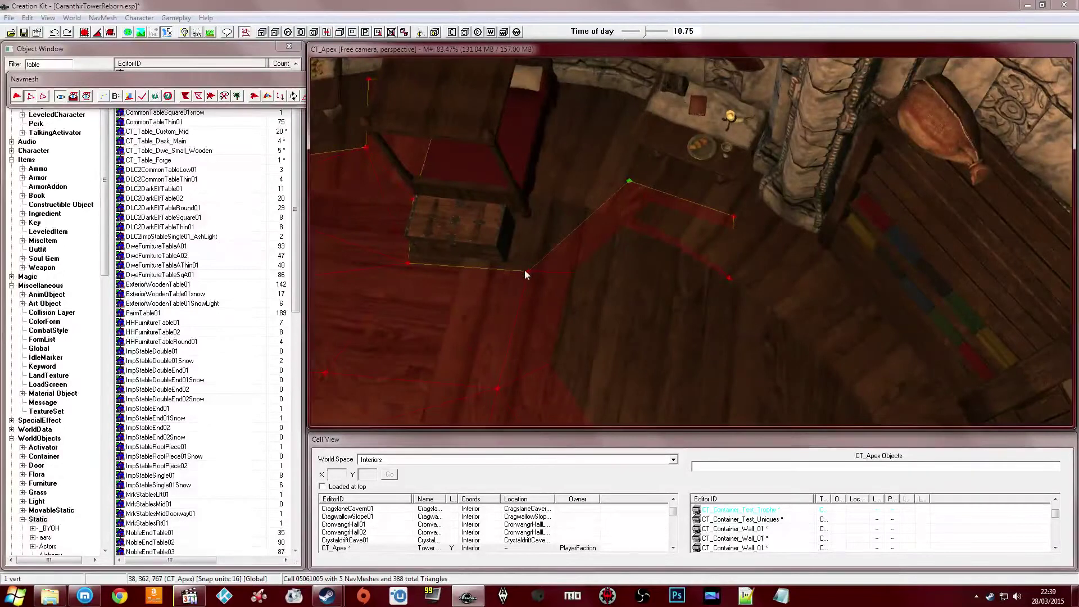
ctrl+click(529, 271)
middle_drag(569, 214, 577, 241)
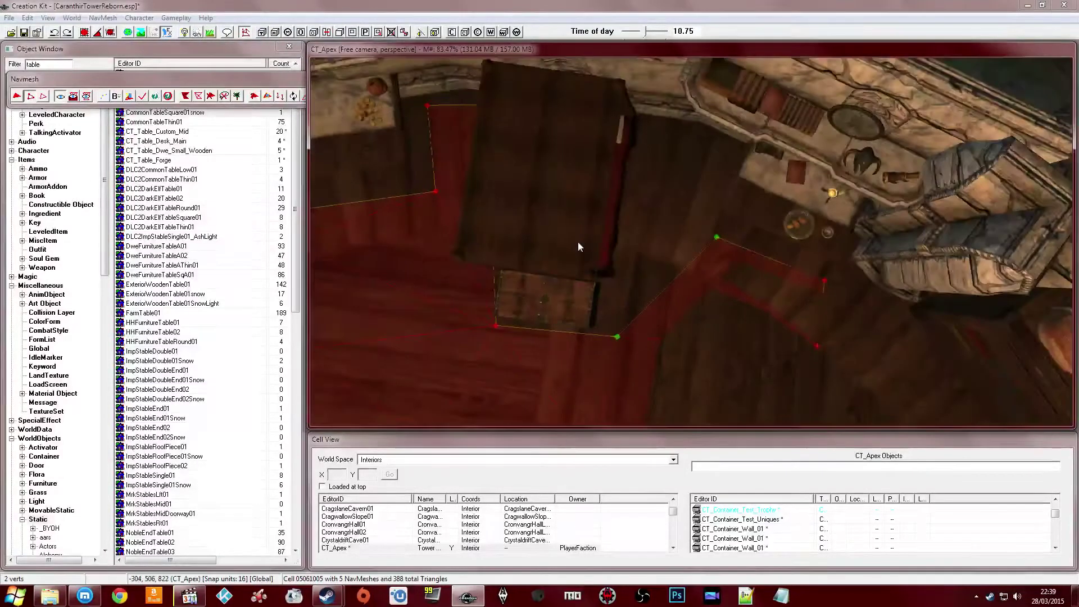
middle_drag(650, 174, 717, 201)
Extend the navmesh strip from the small table along the curved floor edge in front of the wall shelves
click(709, 211)
ctrl+click(744, 262)
middle_drag(744, 265, 719, 264)
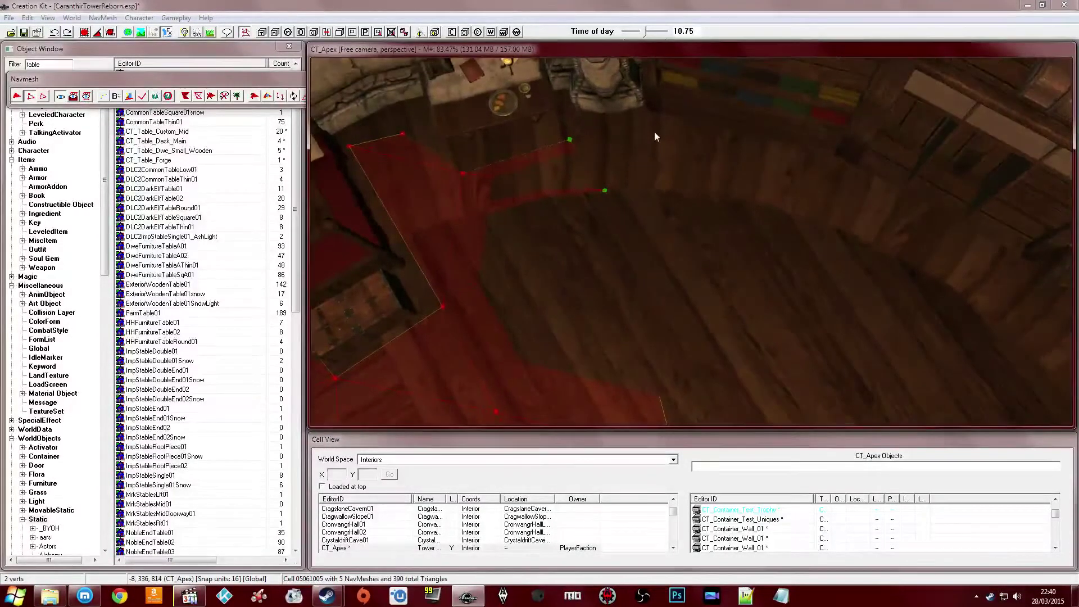
ctrl+right_click(656, 124)
middle_drag(663, 138, 738, 201)
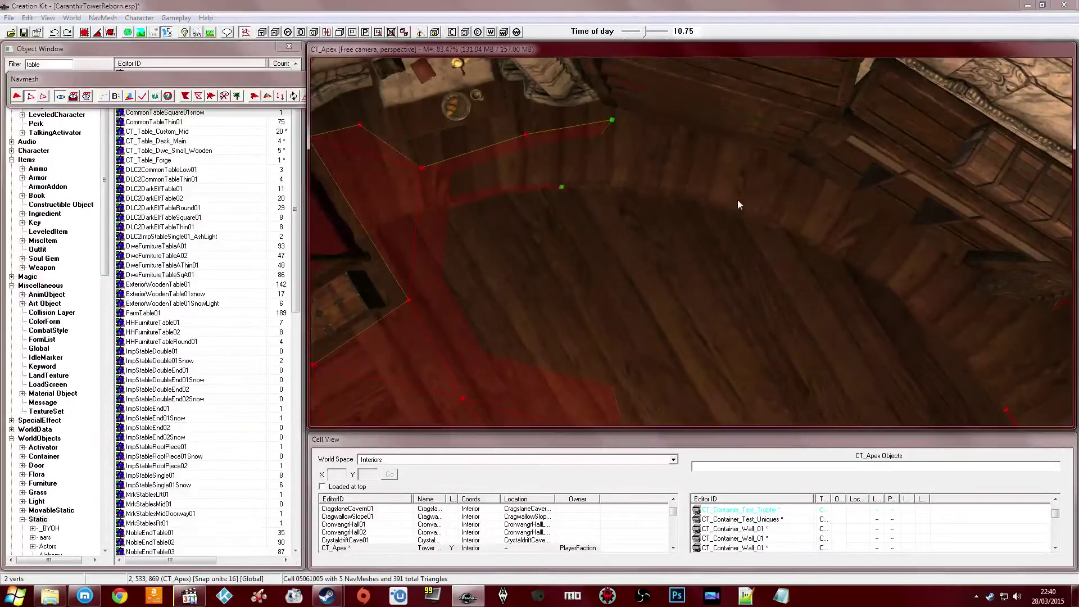
right_click(787, 162)
middle_drag(771, 201, 771, 193)
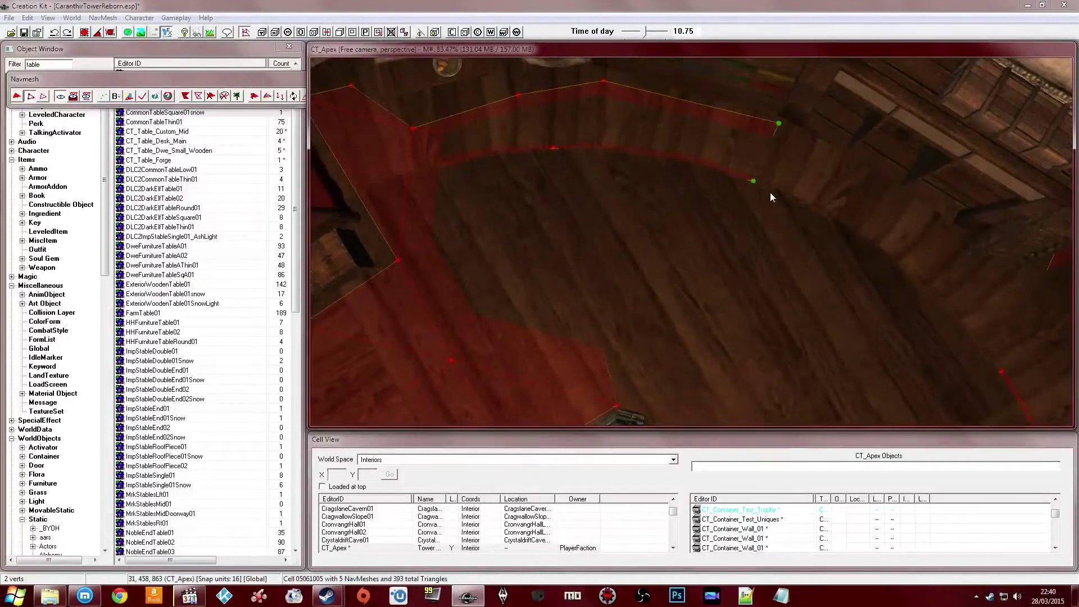
Fill the floor between two inner vertices of the curved strip and the central base's corner with a navmesh triangle
click(754, 179)
ctrl+click(553, 148)
ctrl+click(616, 404)
key(a)
click(553, 148)
ctrl+click(754, 181)
ctrl+click(617, 405)
middle_drag(670, 367, 662, 272)
Add a navmesh triangle from the curved strip's end and the central base's corner to a new vertex along the base's edge
click(664, 143)
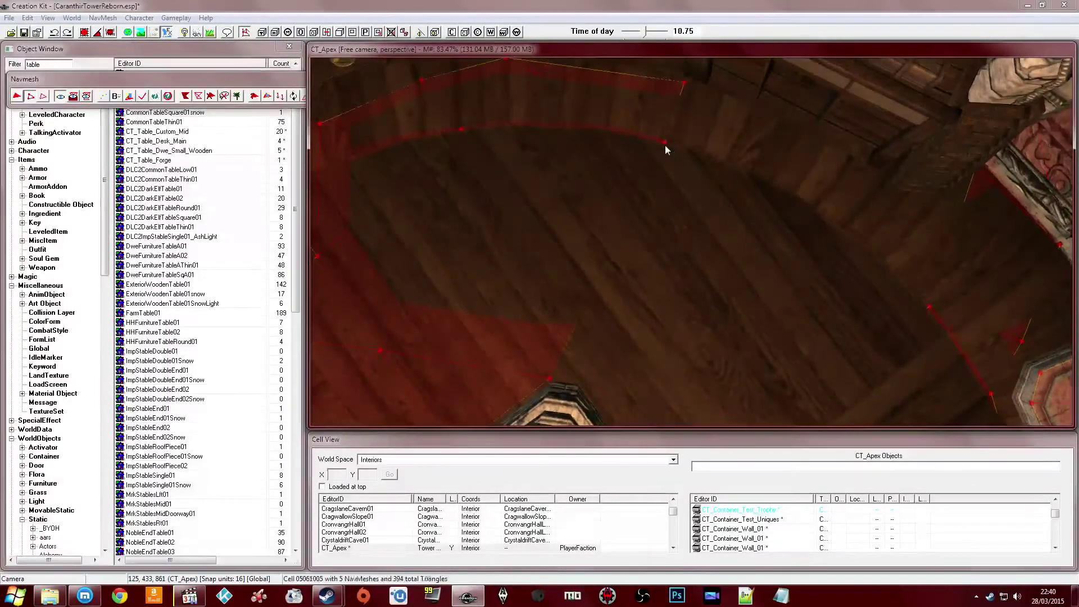
ctrl+click(550, 377)
ctrl+right_click(587, 384)
middle_drag(646, 349, 616, 344)
Connect the base-edge vertex and the curved strip's end to the existing navmesh vertex near the pedestals with a triangle
key(s)
shift+middle_drag(689, 292, 747, 287)
ctrl+click(913, 268)
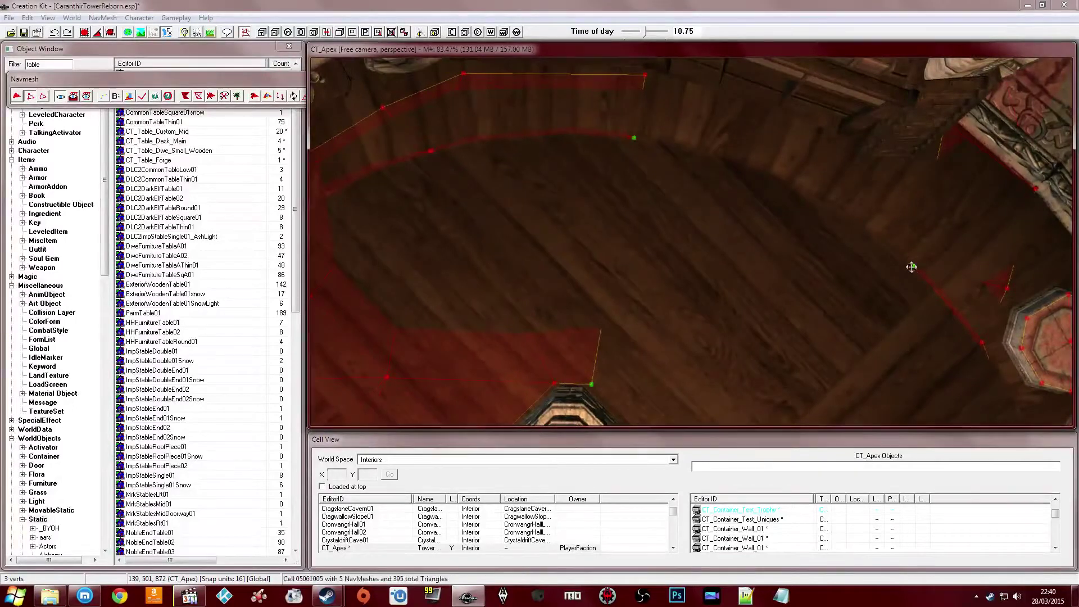
middle_drag(913, 270, 822, 278)
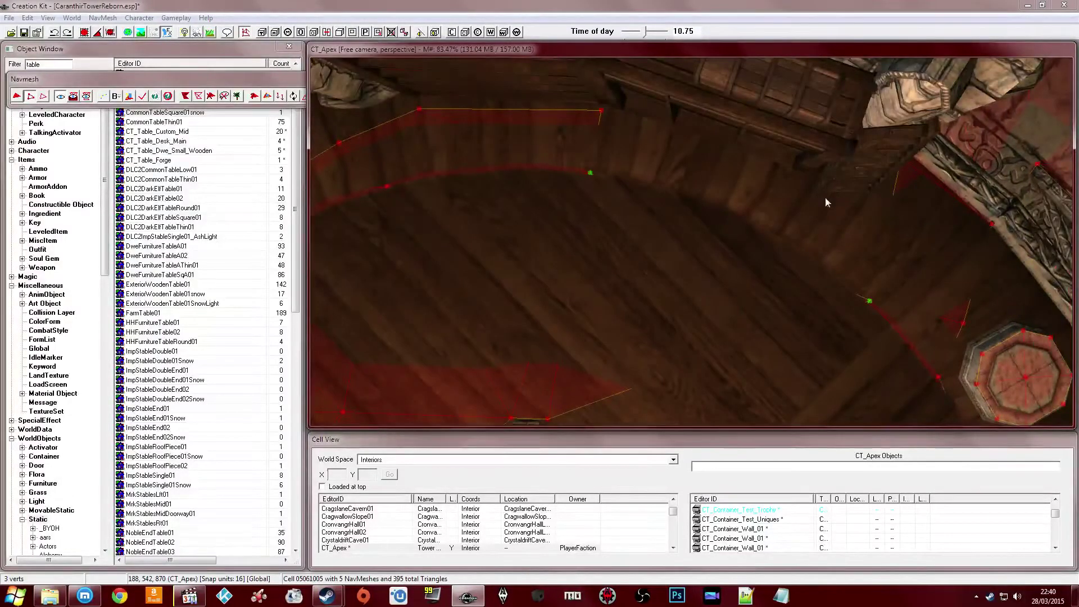
key(a)
Add a navmesh vertex beside the tall shelf and close the gap to the strip's outer vertex with a triangle
ctrl+right_click(794, 184)
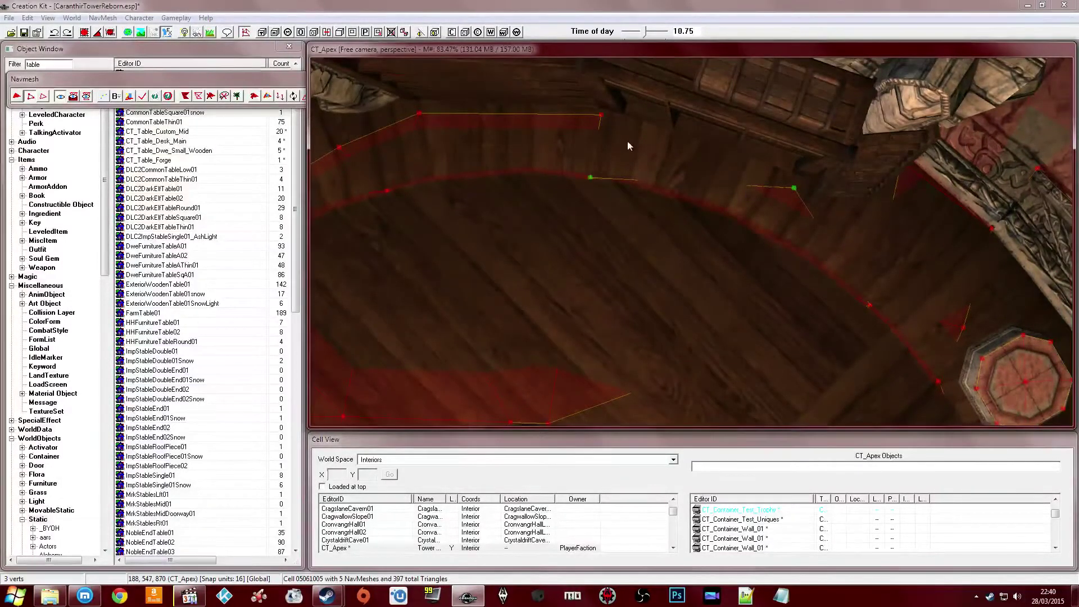
ctrl+click(601, 115)
key(a)
Move the strip's outer end vertex away from the tall shelf and select it with the neighbouring inner vertex
middle_drag(651, 169, 637, 157)
shift+middle_drag(638, 157, 585, 168)
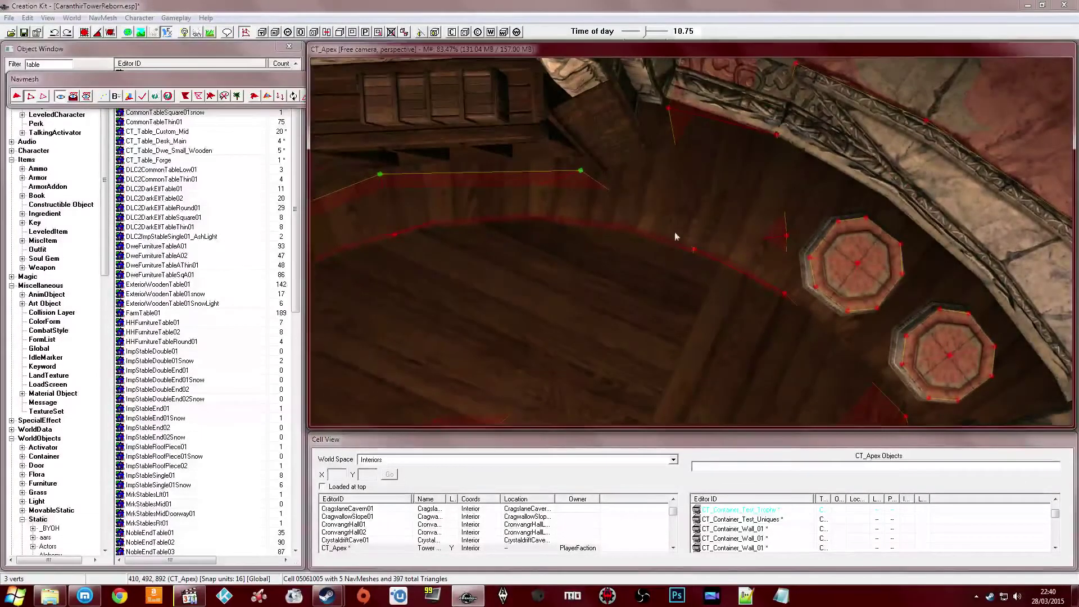
click(692, 252)
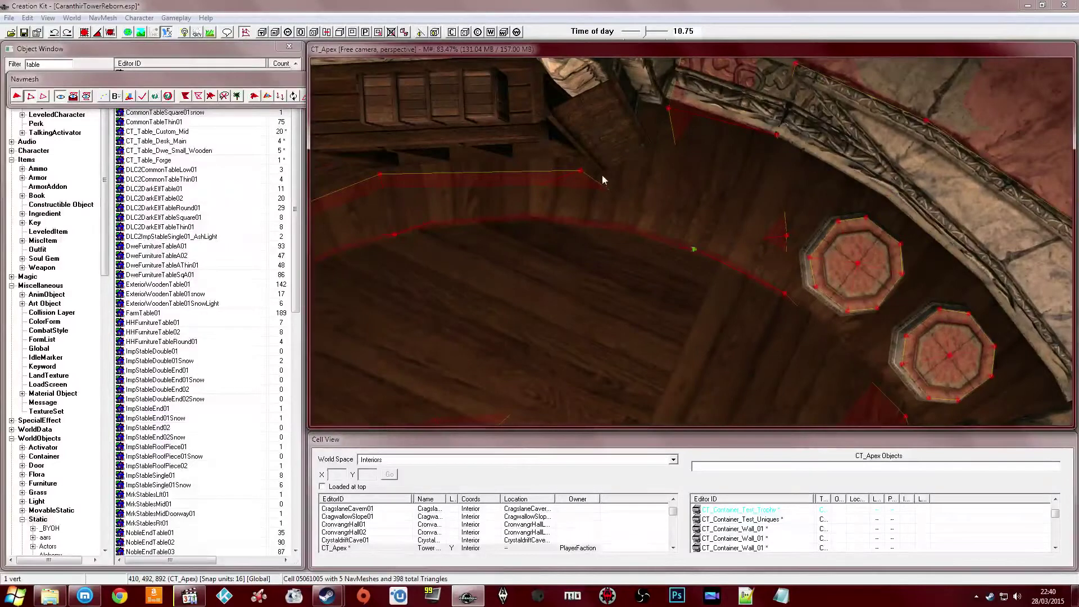
ctrl+click(581, 172)
drag(580, 170, 584, 175)
ctrl+click(693, 250)
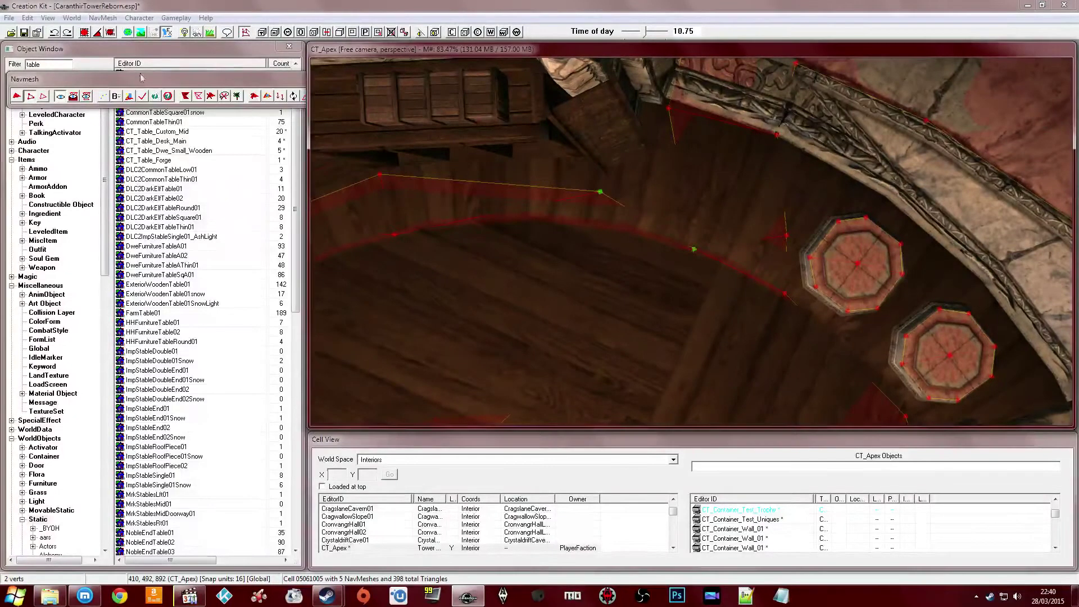
Extend the navmesh strip past the end of the shelves towards the pedestals
click(43, 99)
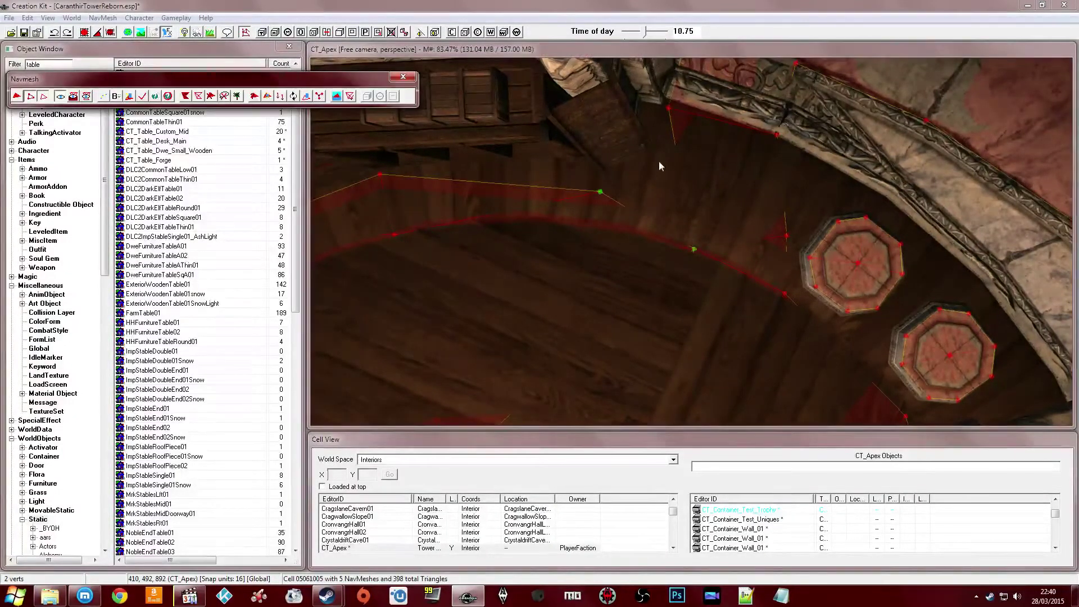
click(676, 162)
shift+middle_drag(646, 169, 680, 191)
scroll(680, 191, up, 2)
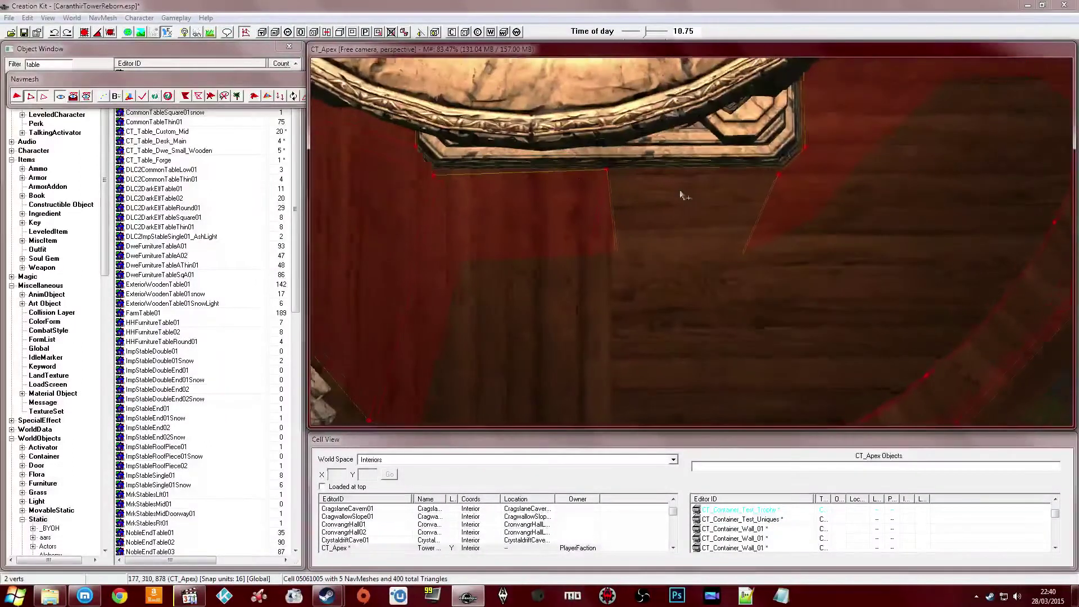
Fill the floor gap between the central base's two edge vertices and the curved strip's inner vertex with a navmesh triangle
click(606, 170)
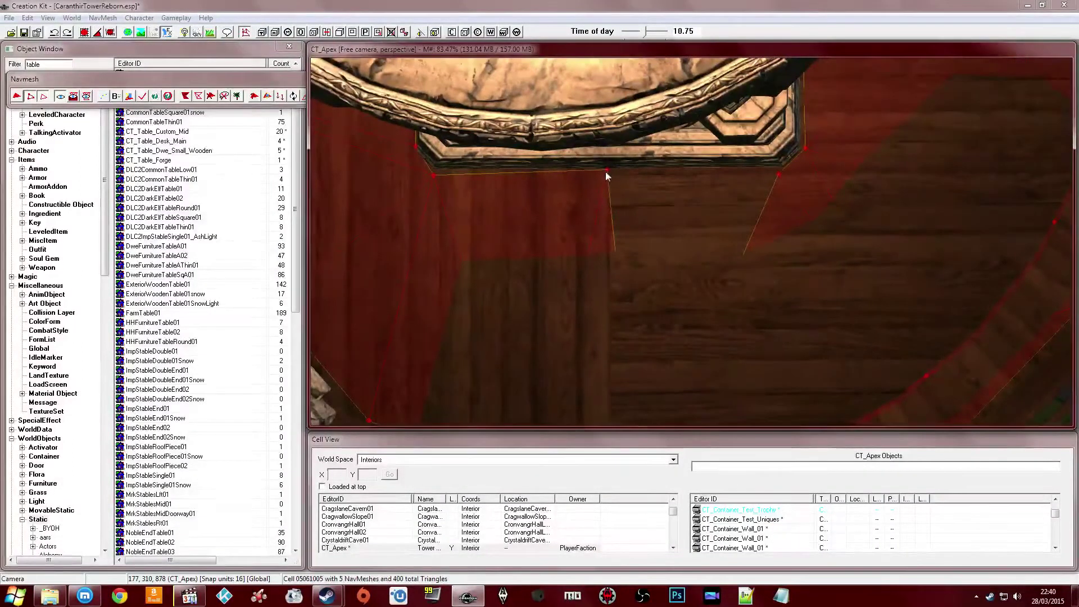
ctrl+click(778, 174)
middle_drag(714, 201, 718, 111)
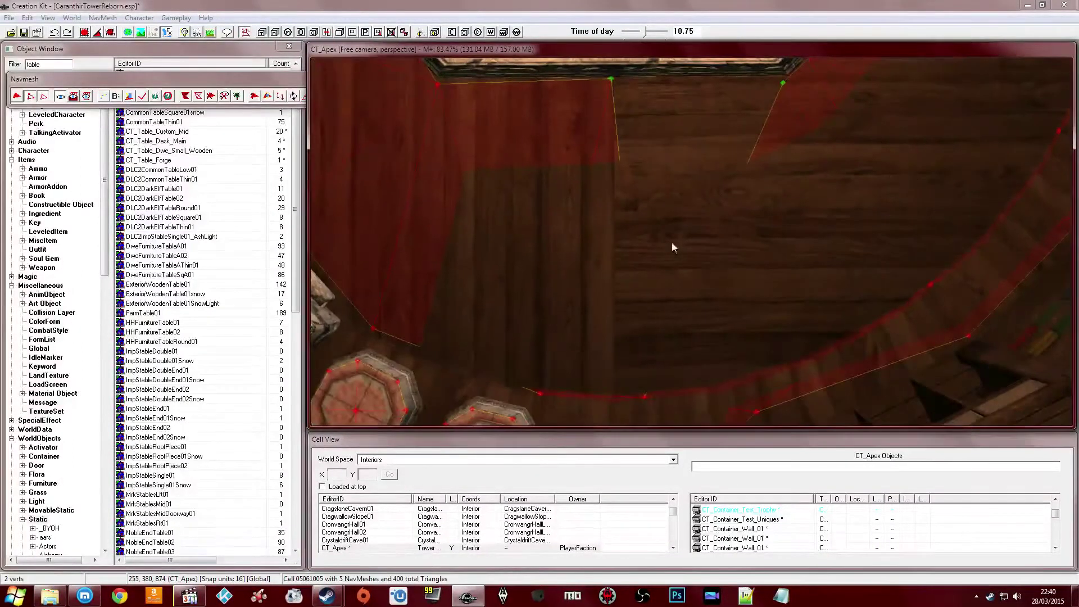
ctrl+click(645, 397)
key(a)
Finalize the current cell's navmeshes and run the navmesh check
shift+middle_drag(696, 315, 687, 230)
scroll(699, 231, down, 3)
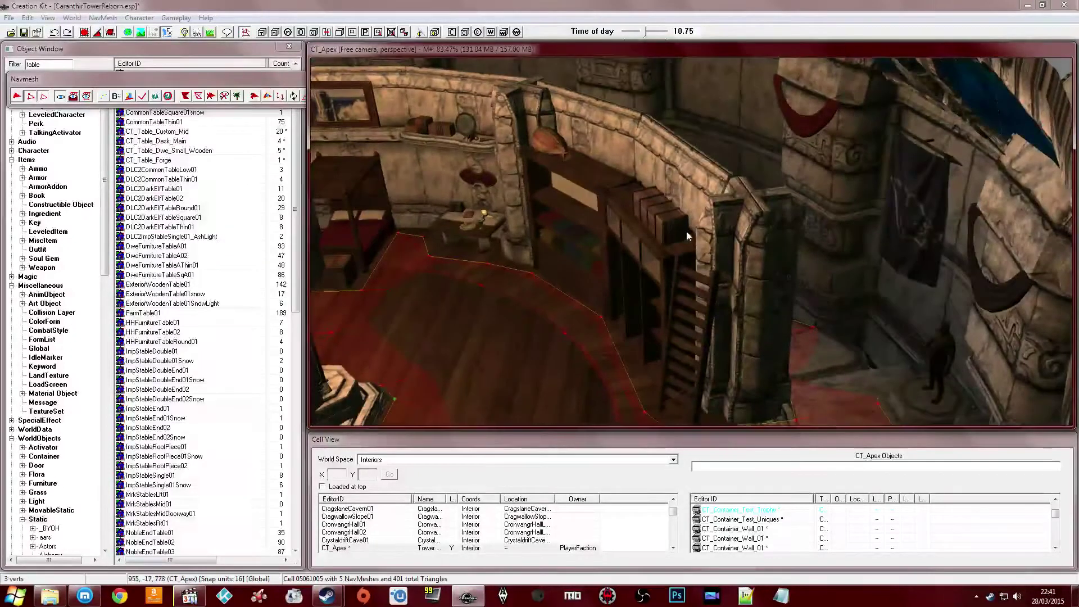
click(142, 95)
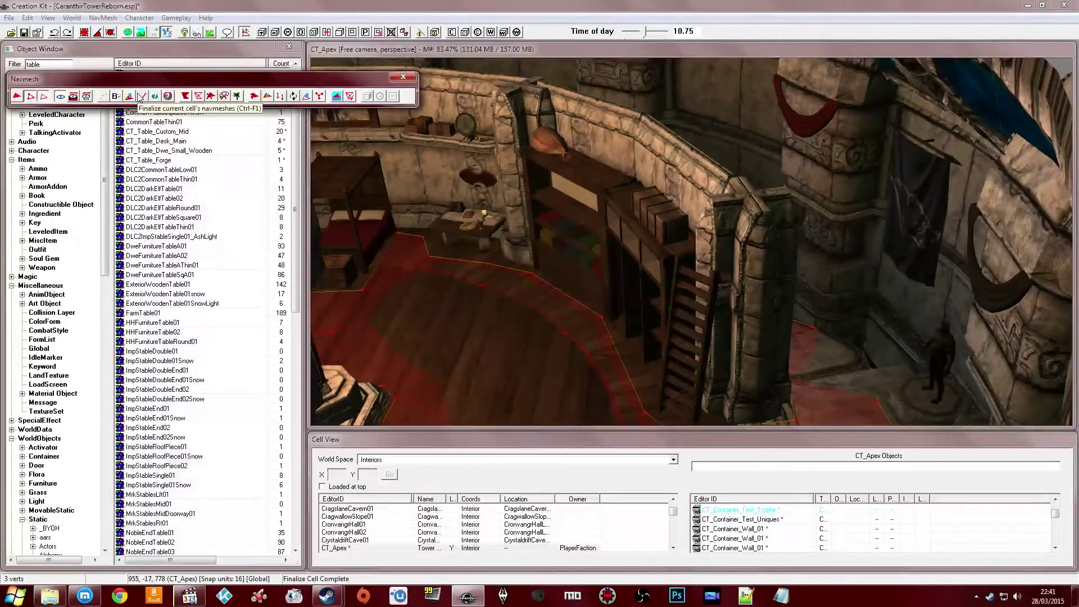
click(47, 17)
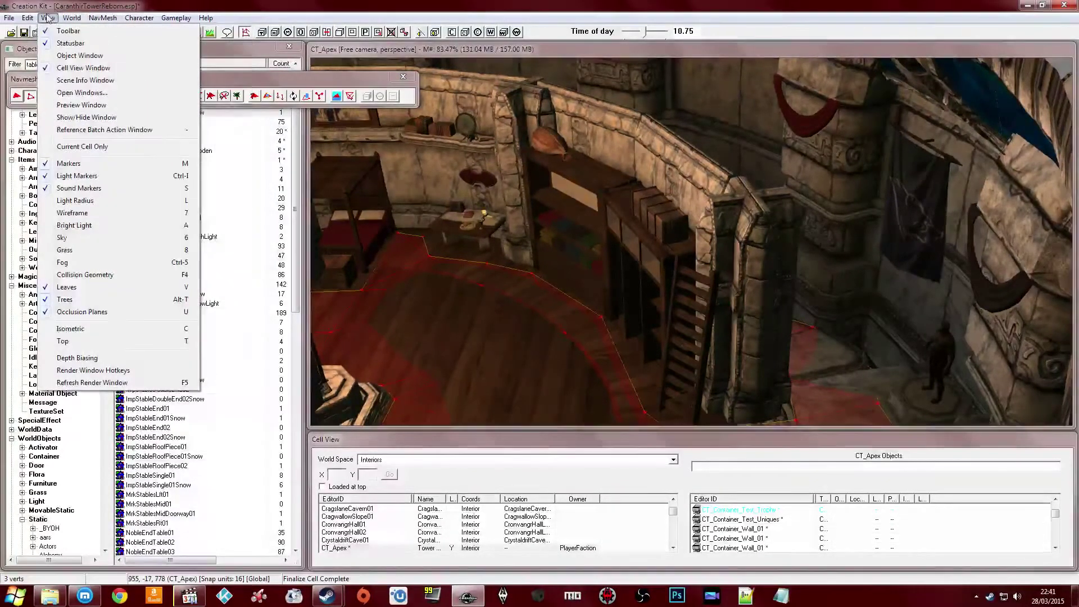
mouse_move(102, 17)
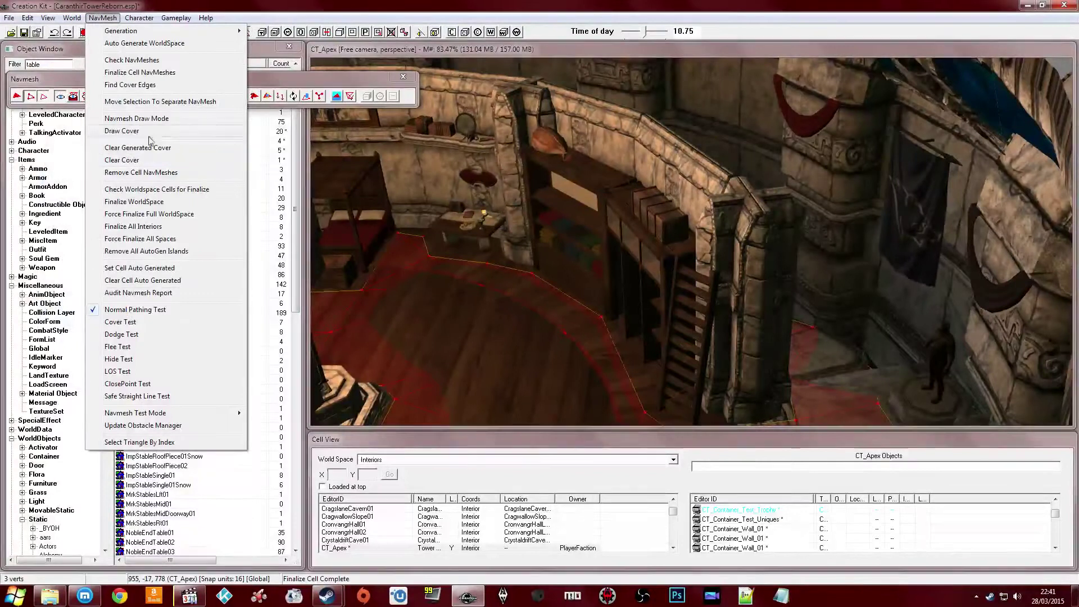
click(131, 59)
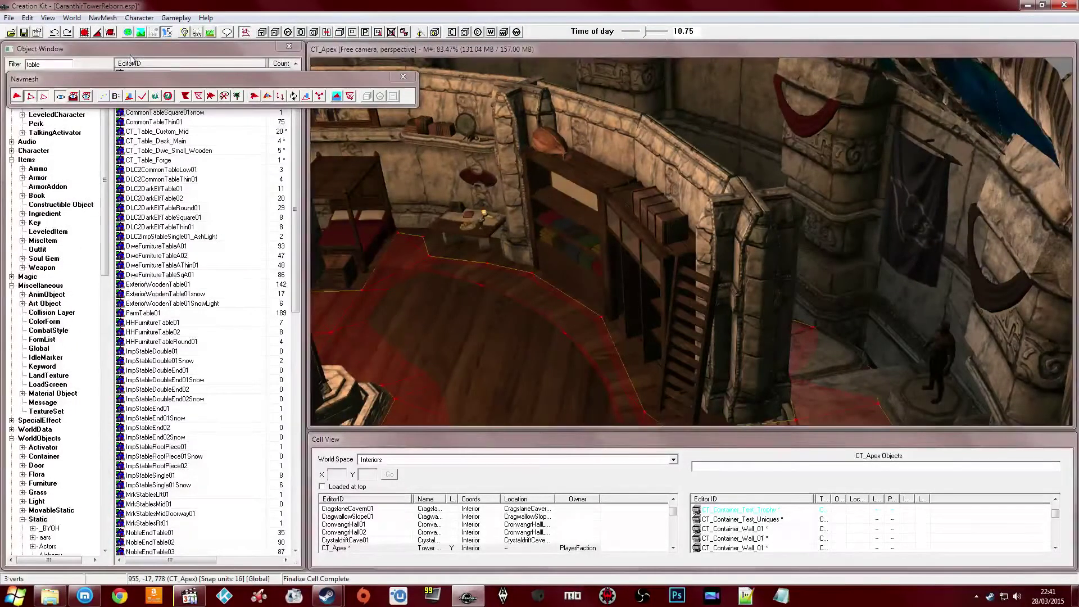
Leave navmesh editing and save the CaranthirTowerReborn plugin
click(403, 76)
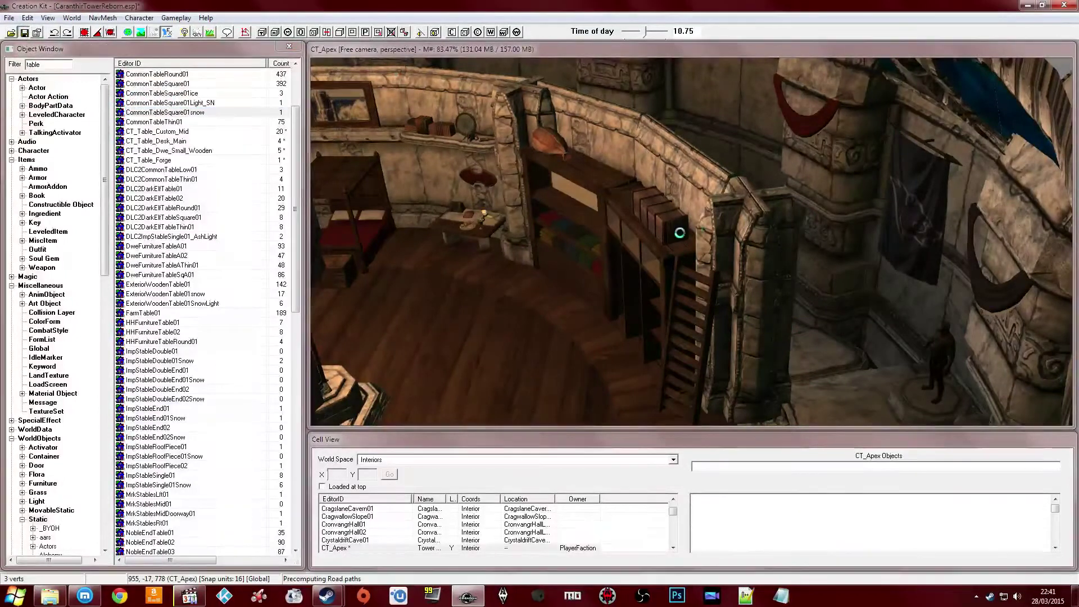
key(ctrl+s)
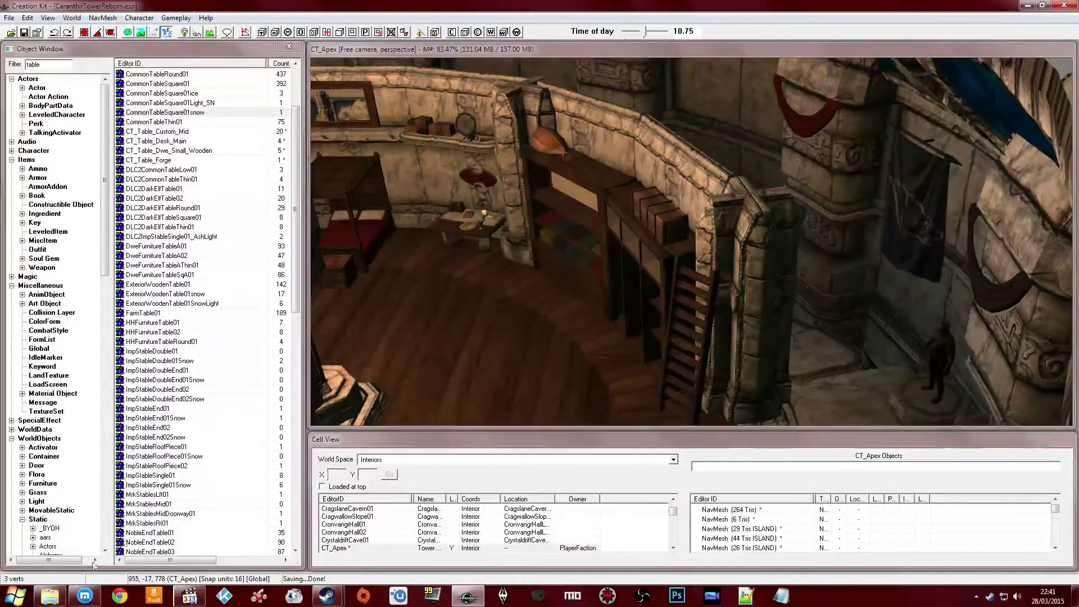
Read the stream chat in the browser, and return to the Creation Kit to look over the CT_Apex interior
click(85, 596)
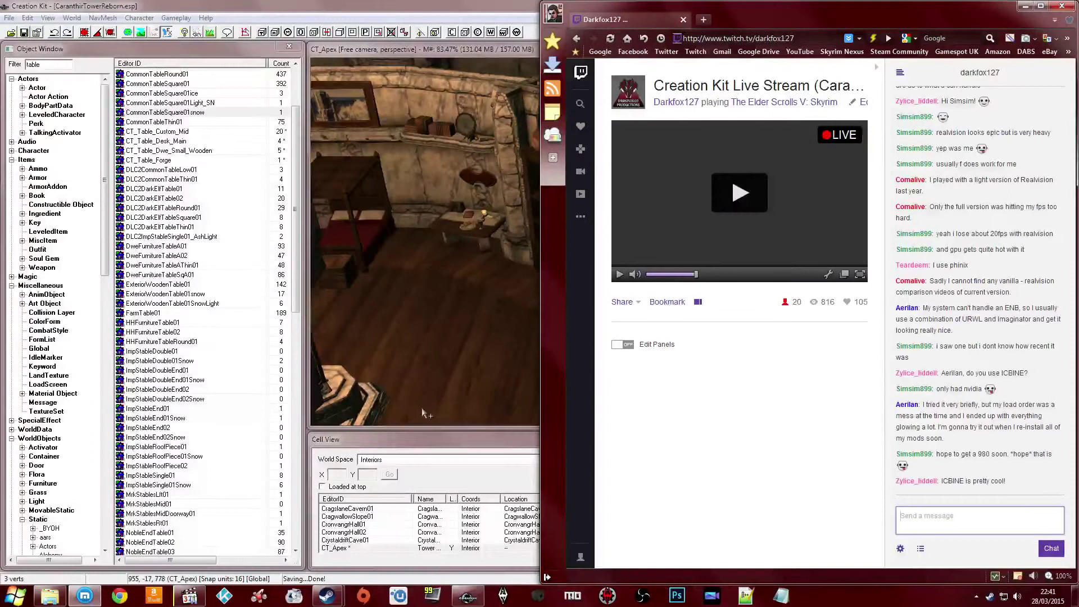
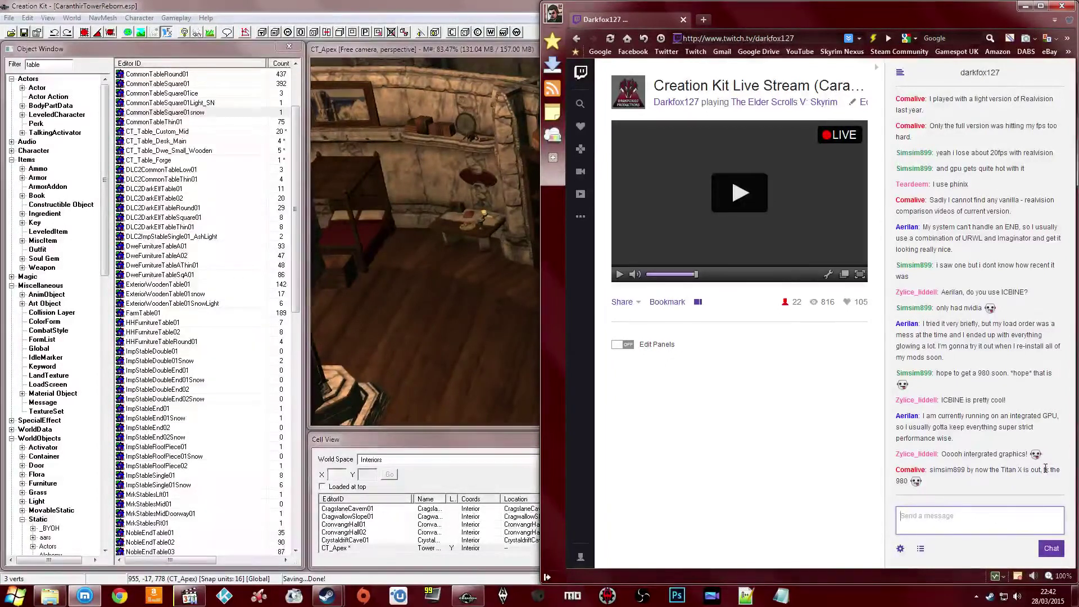
click(521, 255)
middle_drag(600, 263, 616, 253)
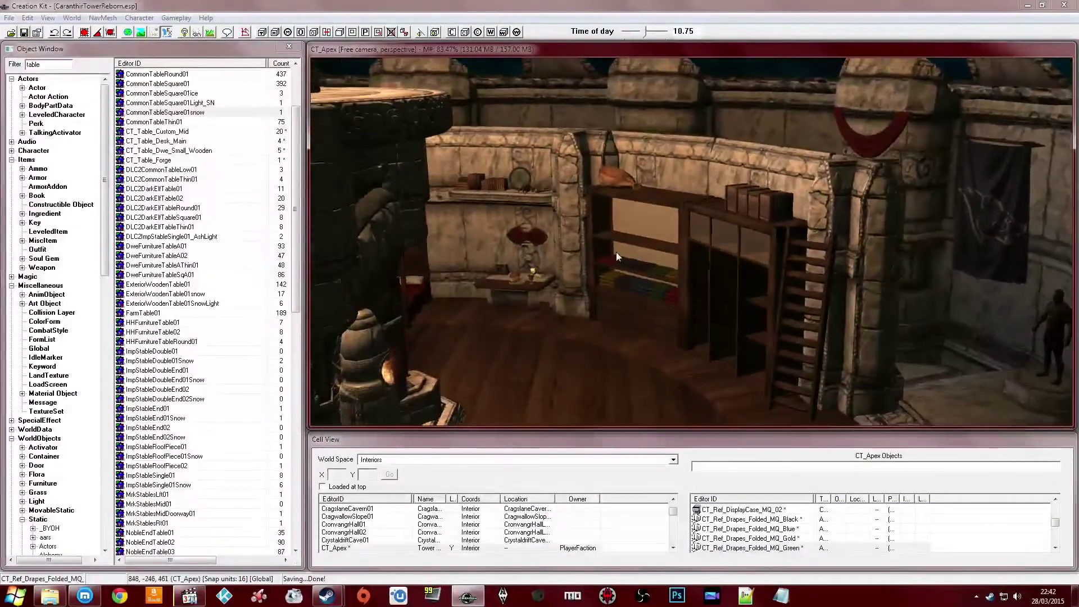
click(737, 214)
middle_drag(737, 214, 690, 233)
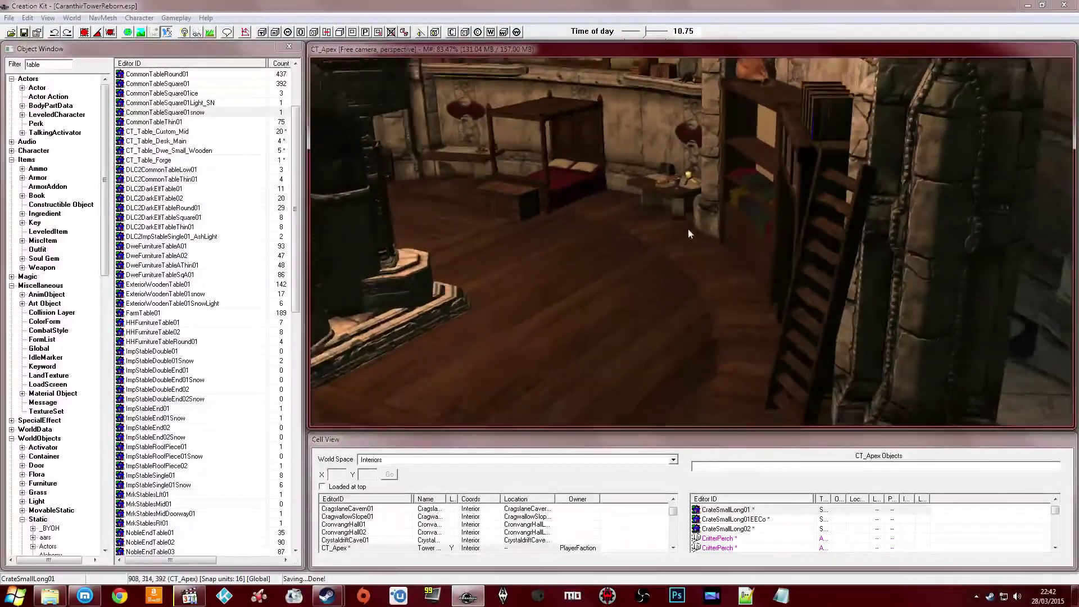
click(843, 235)
middle_drag(843, 235, 664, 249)
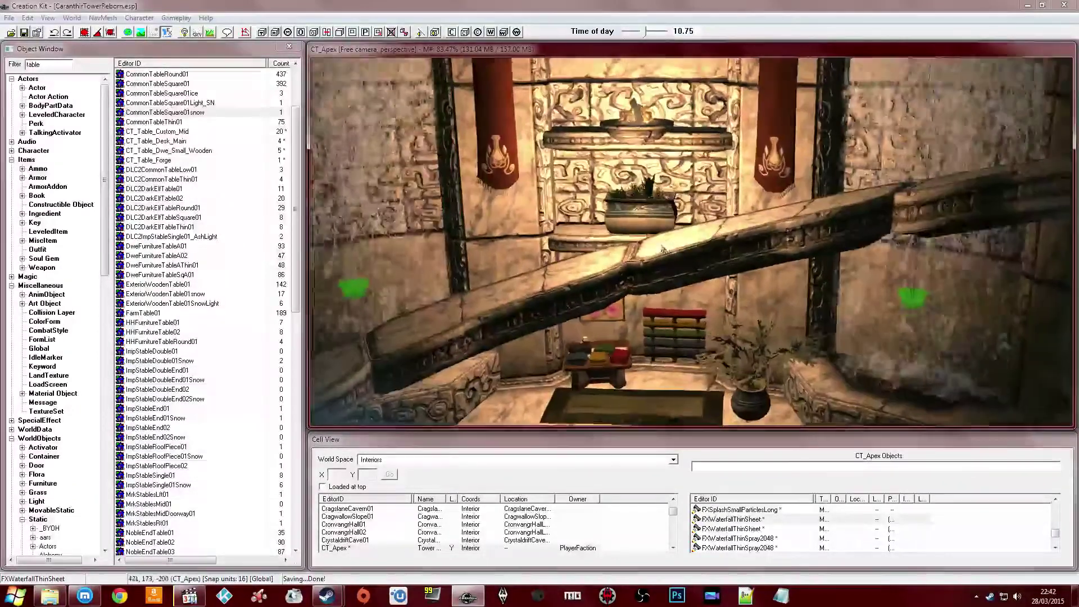
click(664, 312)
middle_drag(663, 311, 569, 278)
click(704, 246)
Switch on navmesh editing in CT_Apex and examine the navmesh coverage around the doorway, ramps and central floor
click(246, 32)
drag(222, 79, 859, 72)
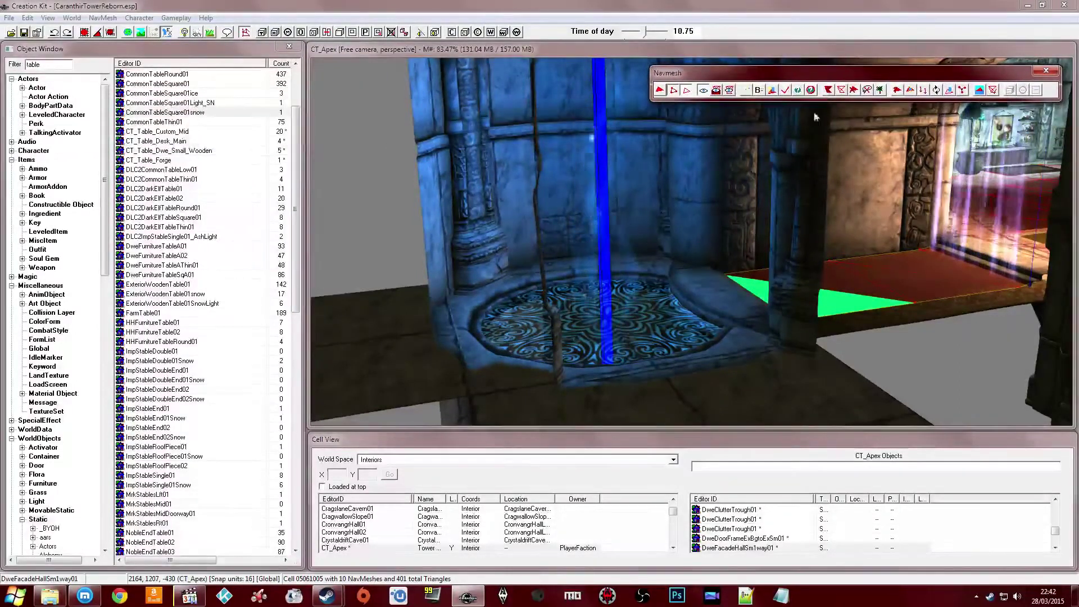
middle_drag(713, 169, 668, 258)
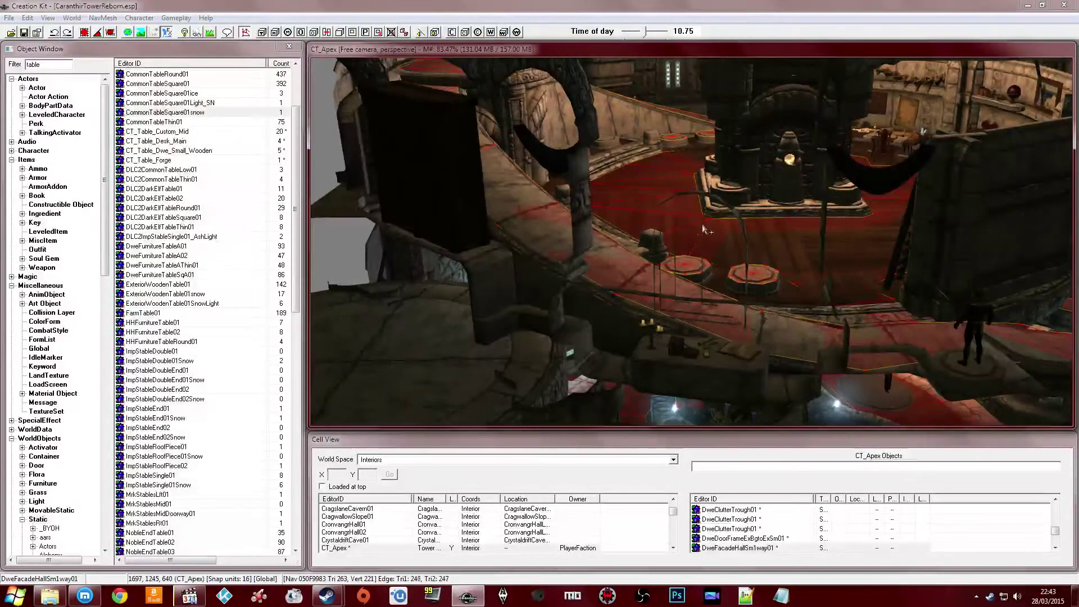
middle_drag(596, 248, 566, 248)
scroll(562, 247, up, 5)
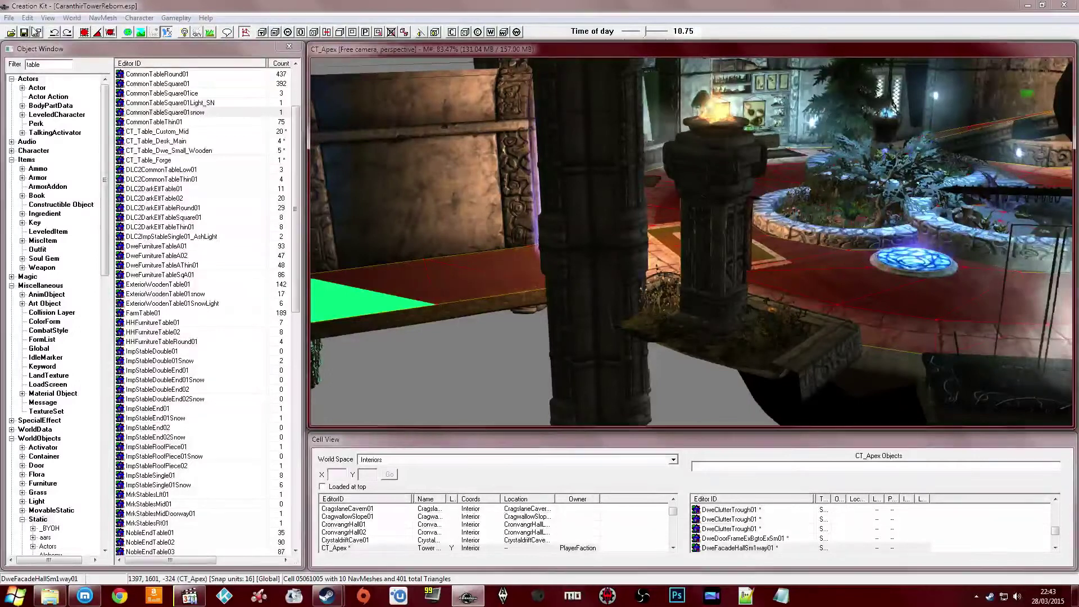
Save the CaranthirTowerReborn plugin and load the CT_Dorms cell
click(24, 33)
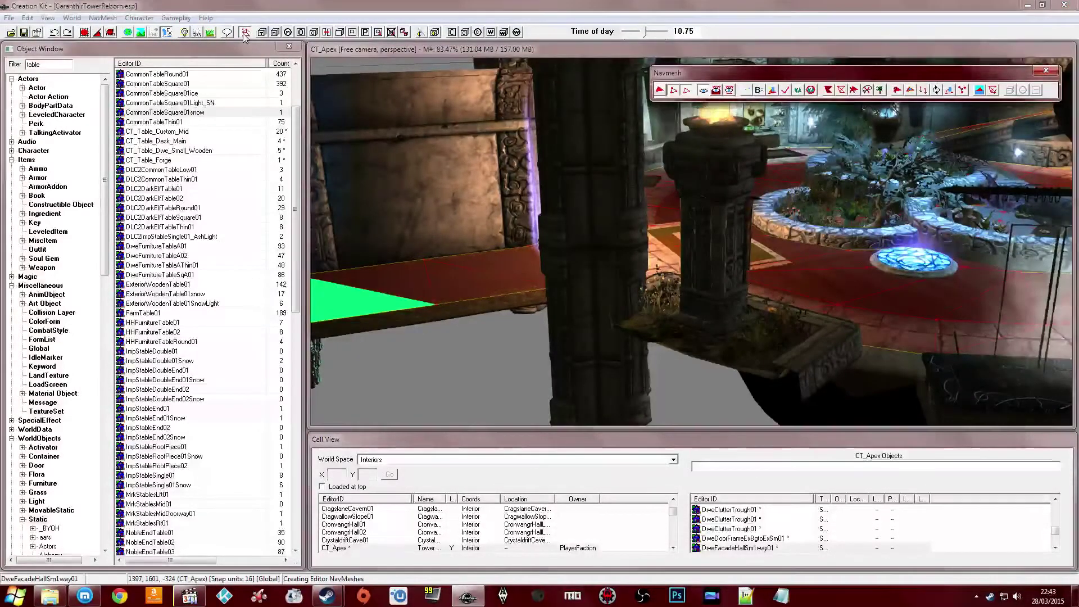
middle_drag(535, 250, 533, 244)
click(387, 531)
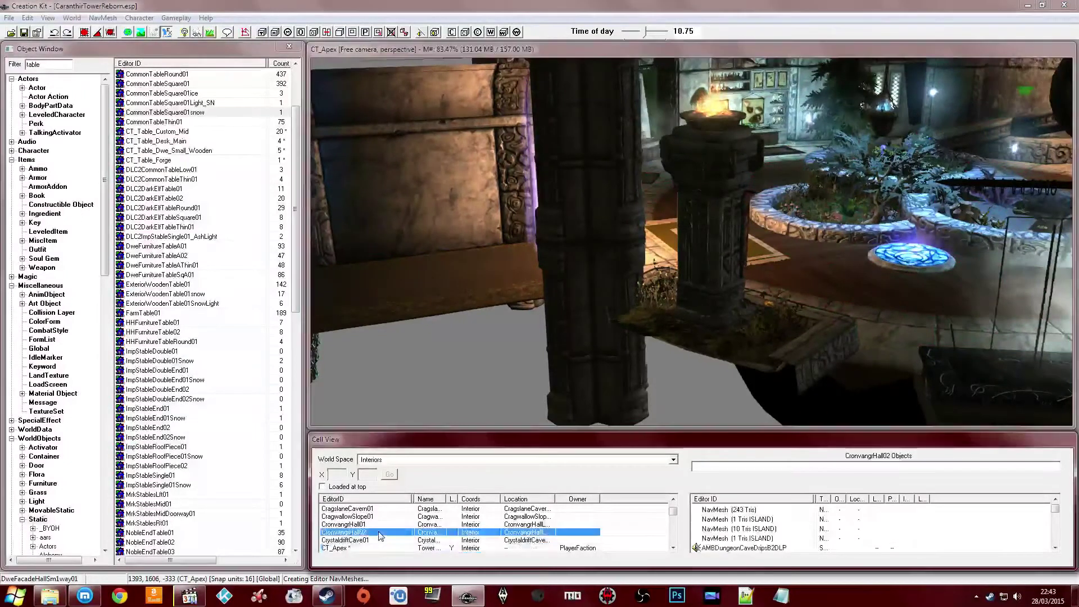
click(350, 532)
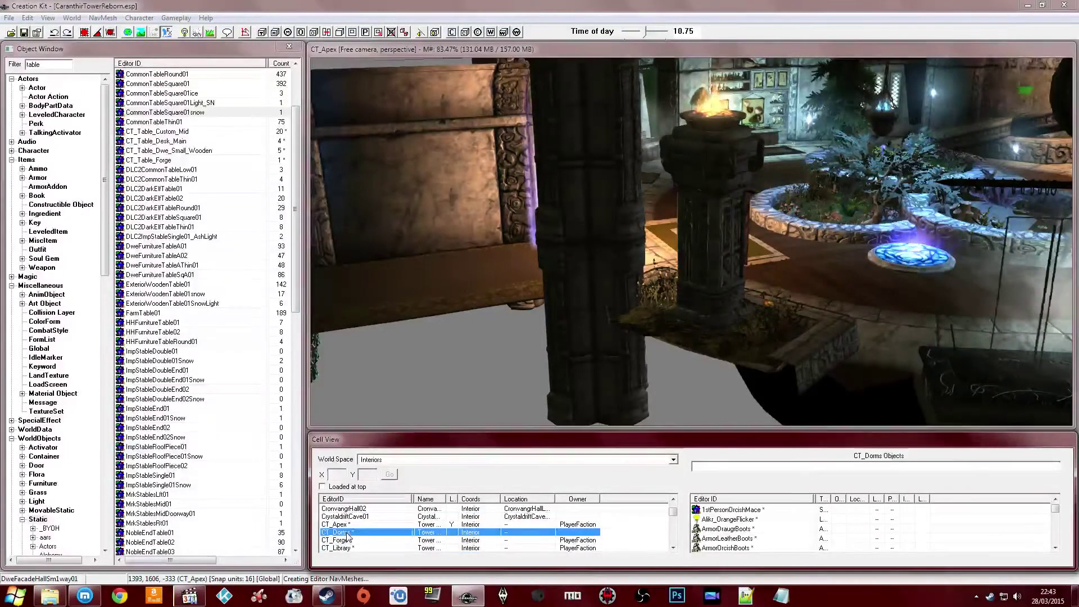
double_click(347, 533)
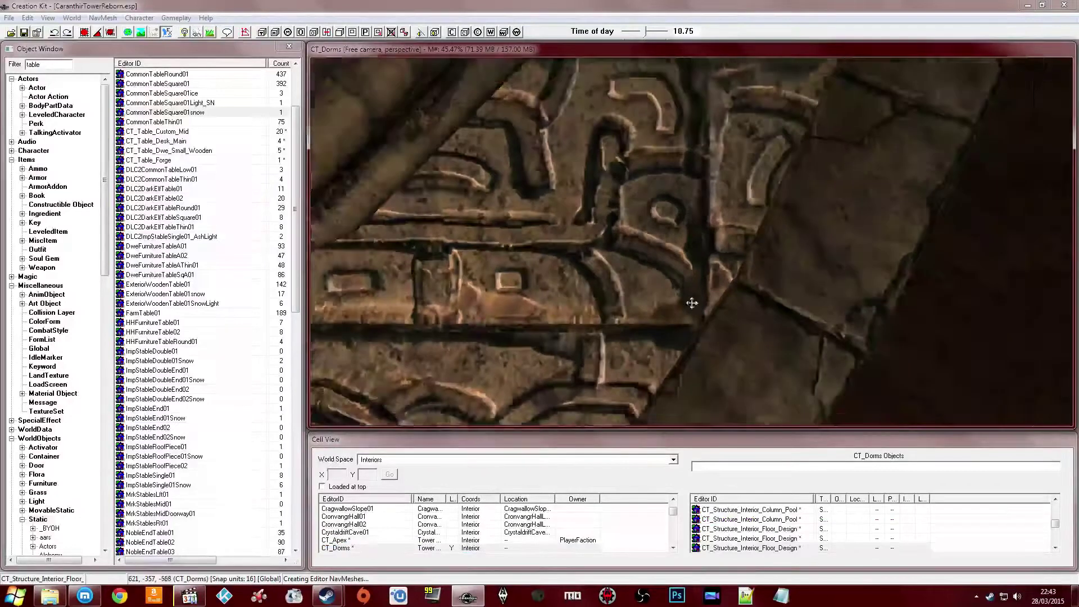
Start a navmesh in CT_Dorms with two triangles running from the carved stone ring onto the wooden floor near the blue bed
scroll(644, 253, down, 3)
click(566, 212)
shift+middle_drag(566, 211, 742, 267)
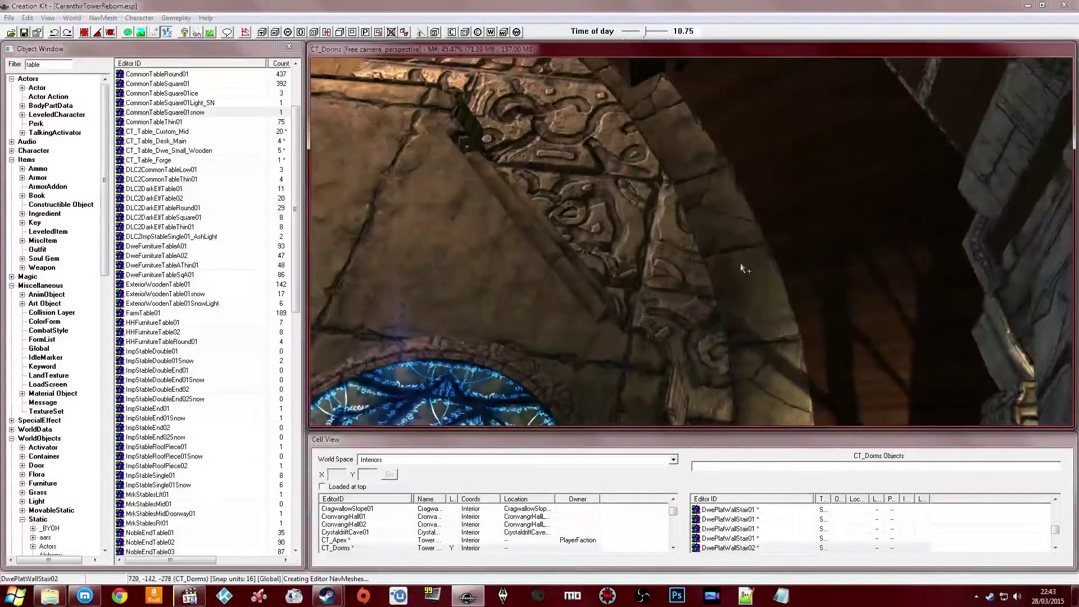
click(240, 27)
shift+middle_drag(674, 242, 661, 268)
scroll(660, 268, down, 3)
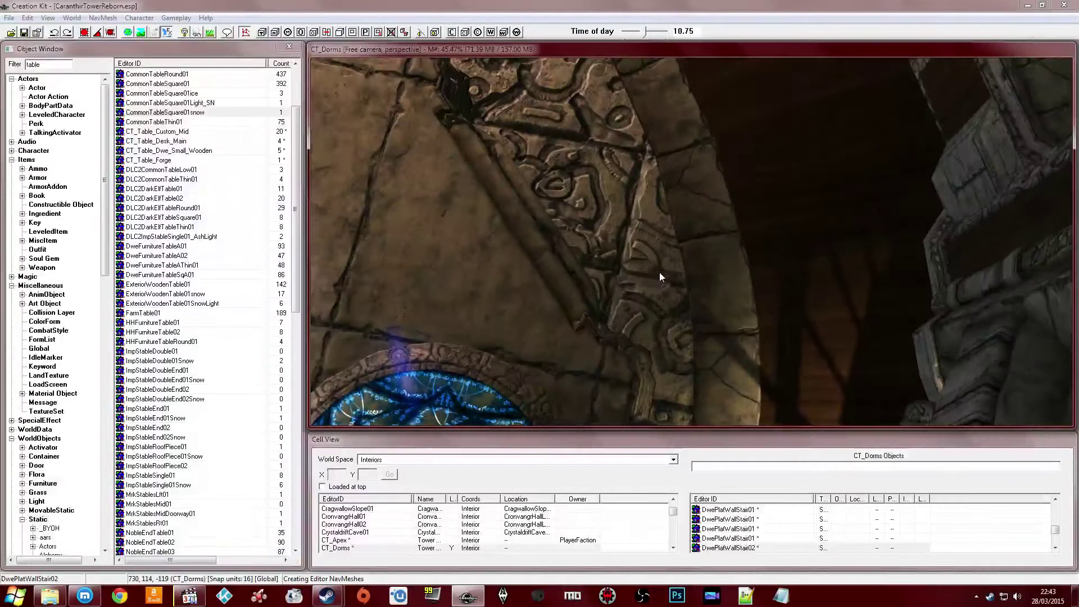
ctrl+right_click(655, 345)
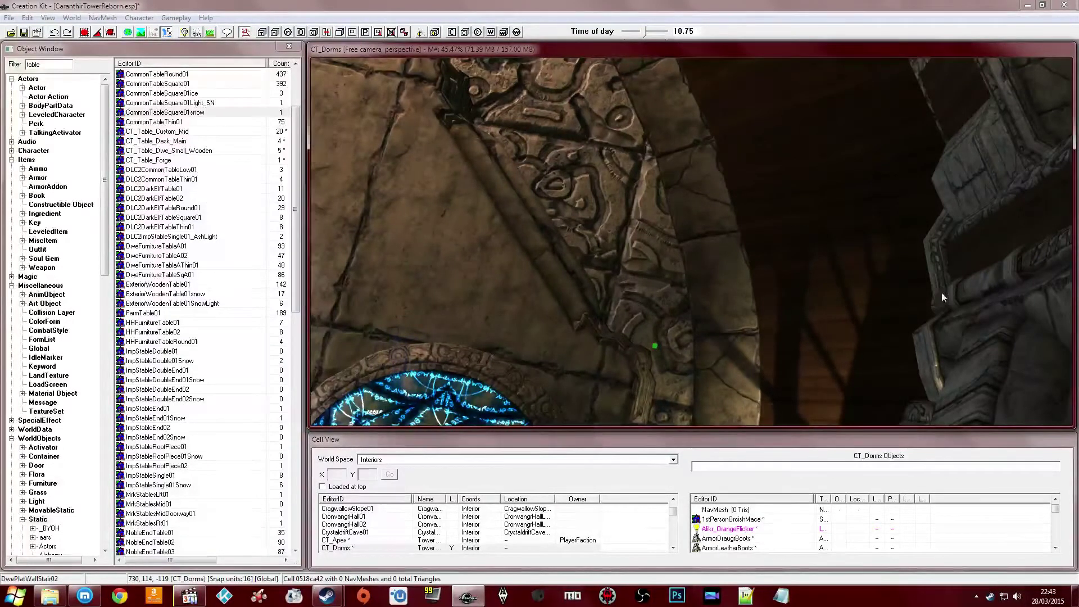
ctrl+right_click(892, 309)
middle_drag(881, 299, 847, 294)
scroll(825, 227, down, 1)
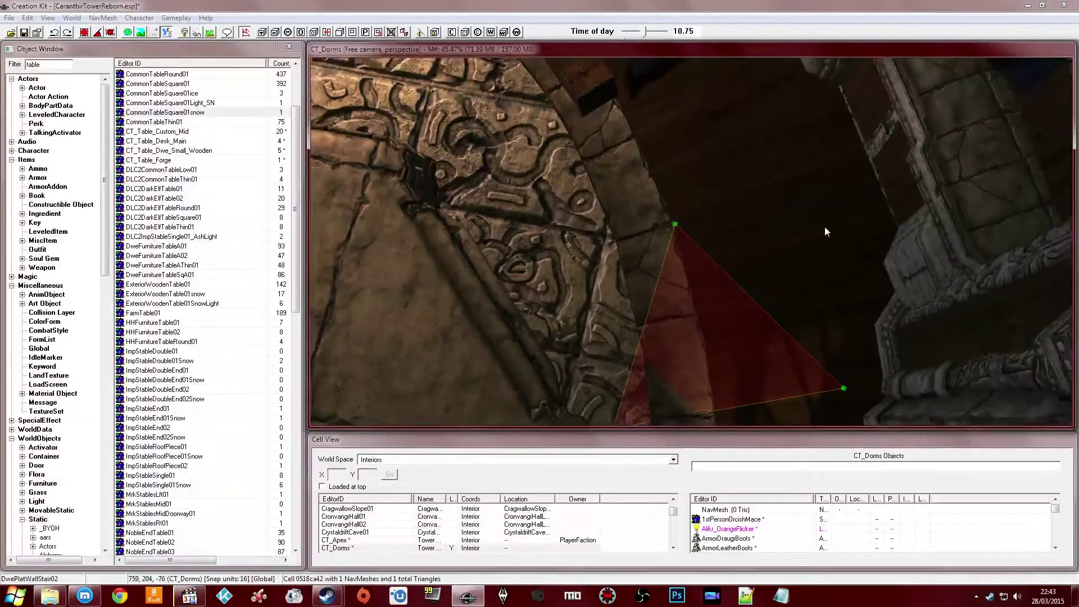
middle_drag(831, 229, 829, 243)
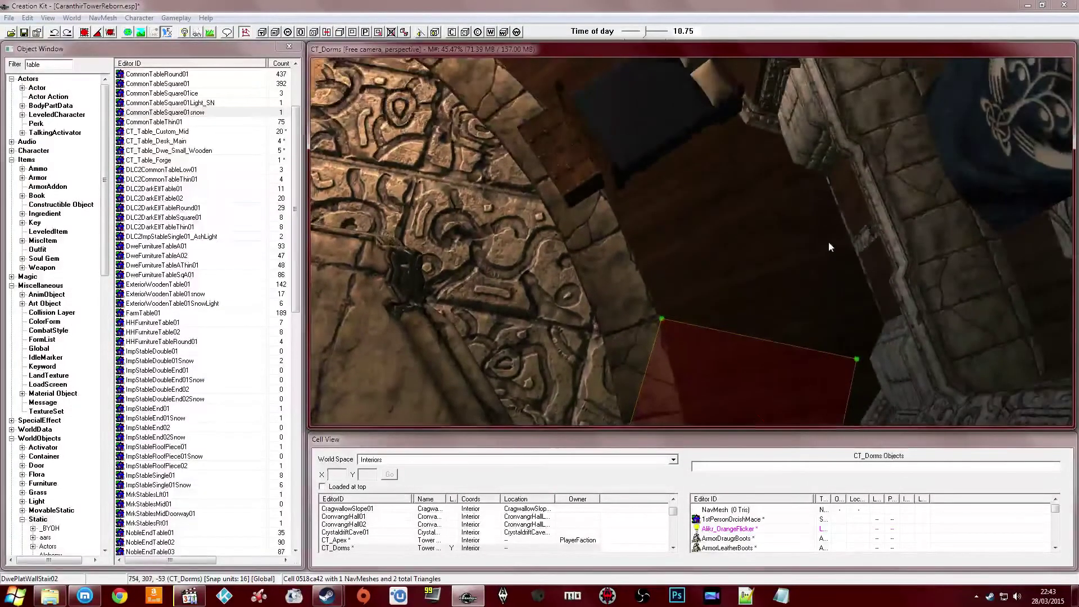
Save the plugin with the newly started CT_Dorms navmesh and leave navmesh editing
right_click(778, 167)
shift+middle_drag(777, 167, 792, 255)
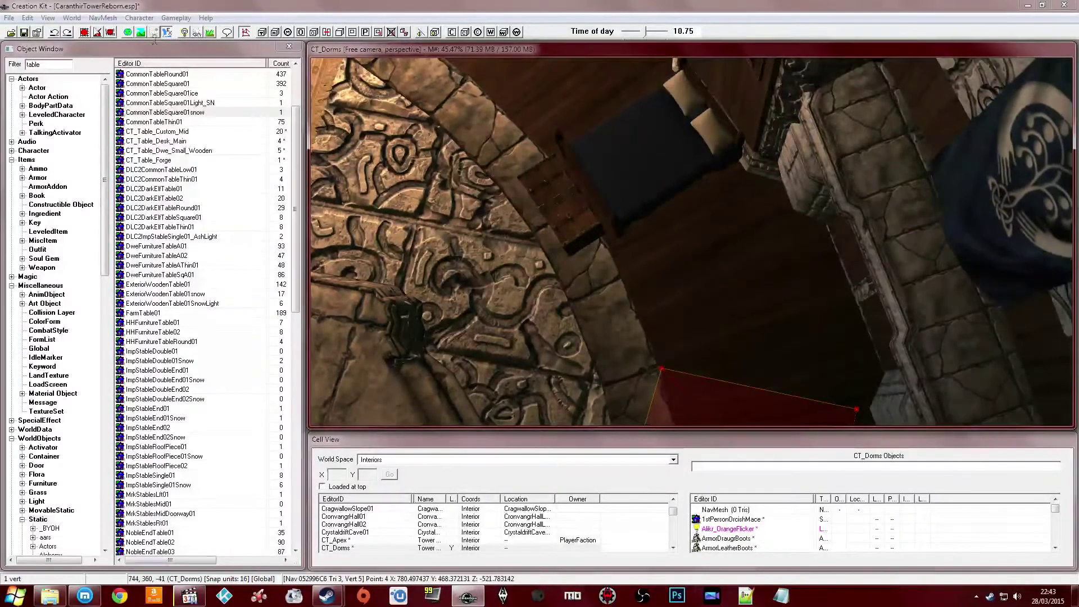
click(25, 32)
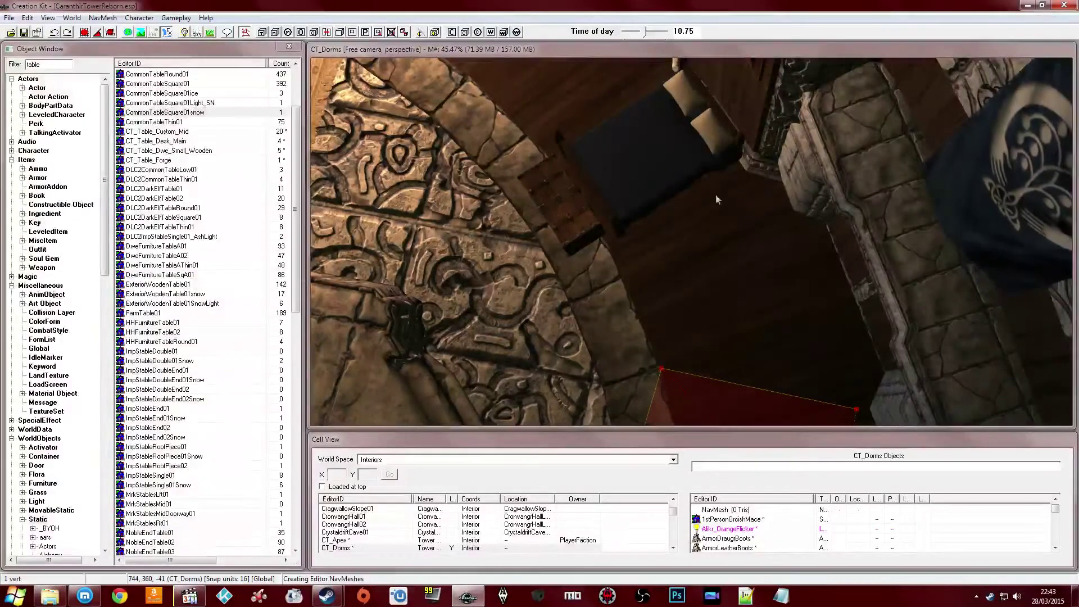
mouse_move(856, 245)
middle_down()
mouse_move(815, 204)
mouse_move(840, 190)
mouse_move(811, 193)
mouse_move(787, 215)
mouse_move(699, 223)
middle_up()
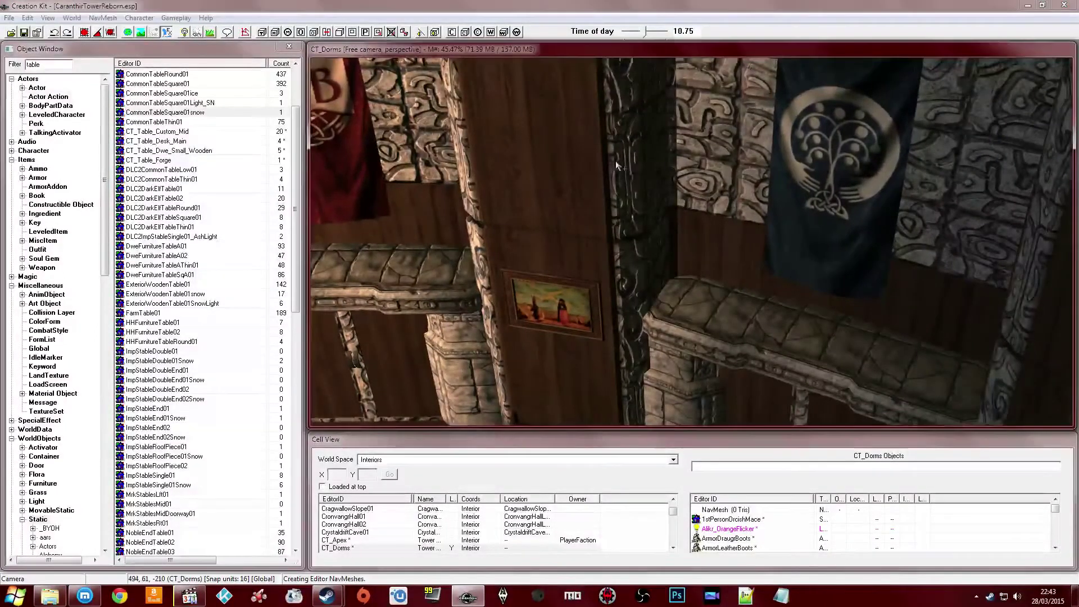
Clear obstructing effect objects such as FXGlowFlatRndBrt from the CT_Dorms view
shift+middle_drag(787, 194, 803, 182)
drag(803, 182, 622, 190)
shift+middle_drag(622, 186, 863, 166)
click(860, 164)
key(Delete)
click(396, 296)
key(Delete)
mouse_move(396, 296)
shift+middle_down()
mouse_move(478, 270)
mouse_move(420, 263)
mouse_move(539, 253)
mouse_move(607, 211)
mouse_move(569, 273)
mouse_move(625, 273)
mouse_move(611, 219)
mouse_move(601, 241)
mouse_move(617, 265)
mouse_move(765, 291)
mouse_move(722, 281)
mouse_move(660, 289)
mouse_move(755, 291)
mouse_move(609, 229)
shift+middle_up()
click(613, 207)
key(Delete)
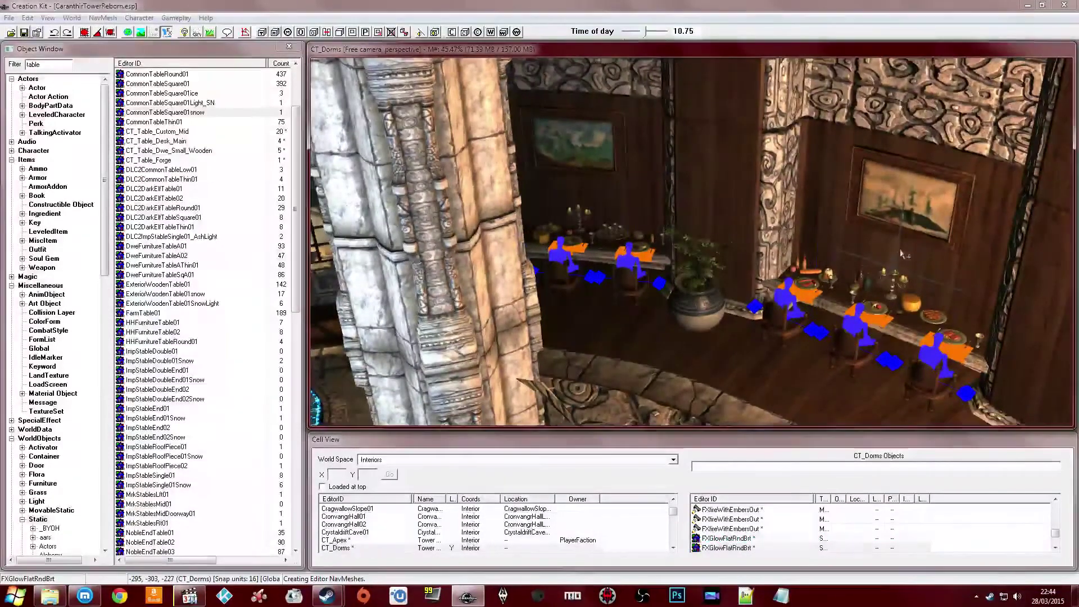
Turn navmesh editing back on in CT_Dorms and check the stream chat in the browser
shift+middle_drag(736, 254, 586, 257)
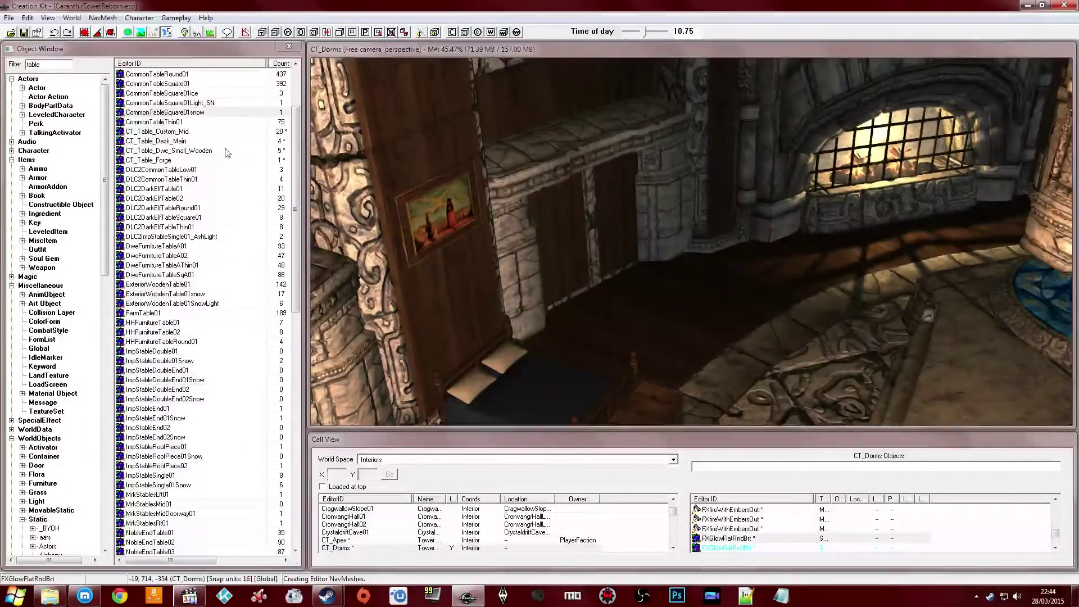
click(241, 33)
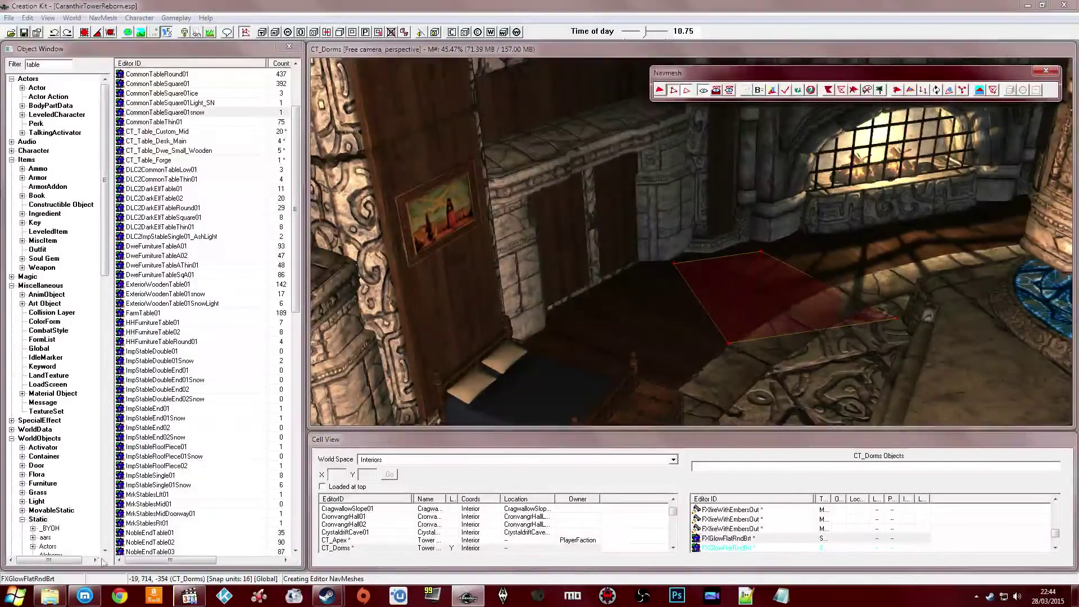
click(85, 598)
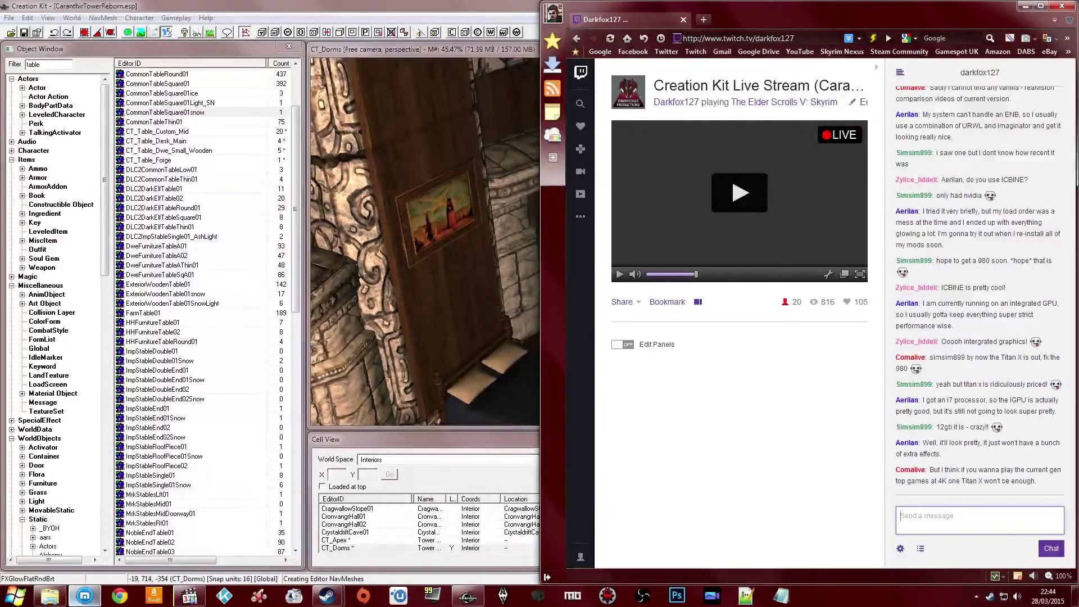
click(84, 596)
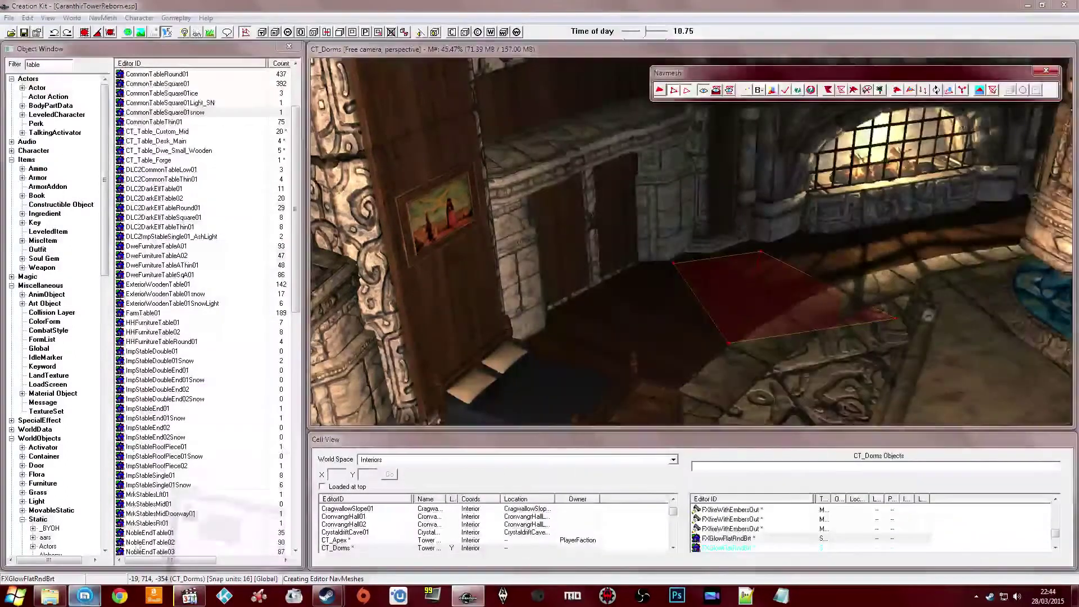
Extend the navmesh across the wooden floor up to the near side of the blue bed
click(623, 260)
scroll(613, 248, down, 3)
shift+middle_drag(614, 248, 611, 279)
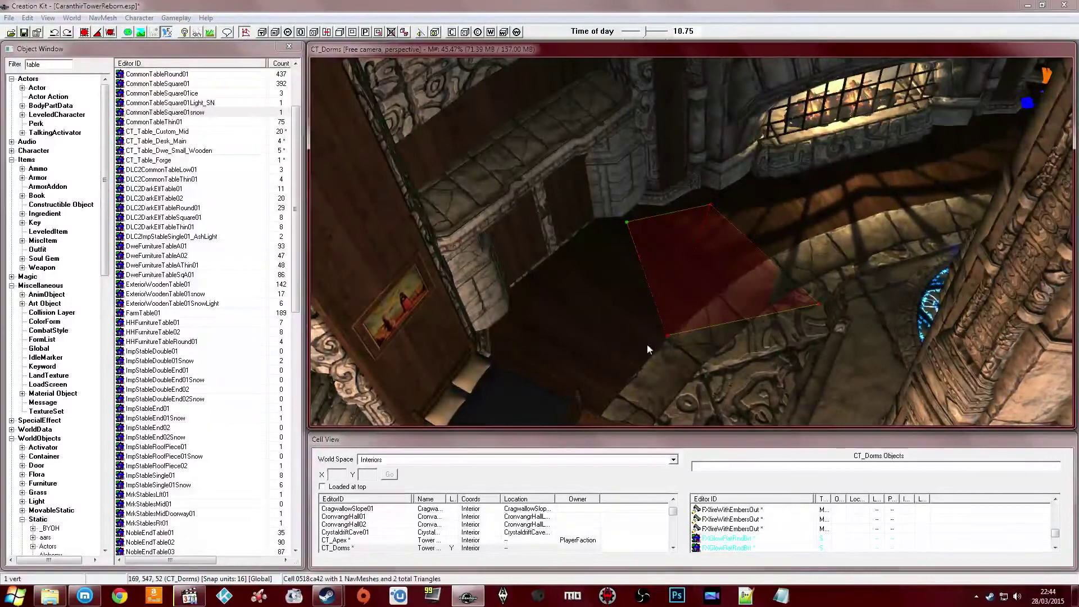
middle_drag(683, 332, 600, 204)
ctrl+right_click(516, 305)
ctrl+right_click(635, 321)
click(608, 165)
ctrl+drag(638, 256, 691, 290)
shift+middle_drag(692, 289, 636, 259)
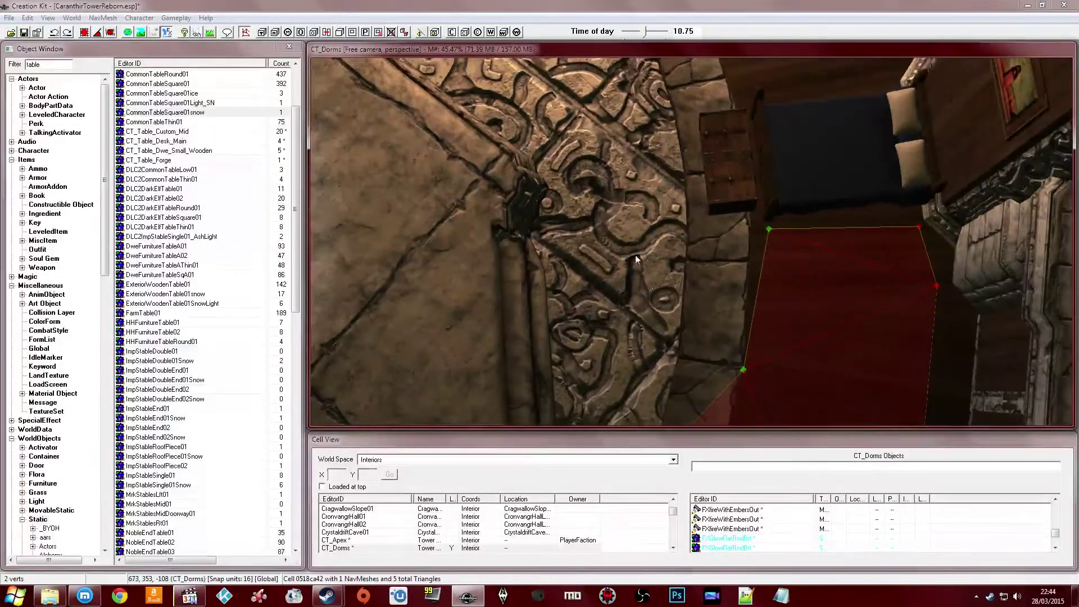
Extend the navmesh onto the carved stone beside the blue bed and adjust the vertex near the chest at its foot
ctrl+right_click(547, 241)
shift+middle_drag(547, 240, 614, 295)
click(571, 285)
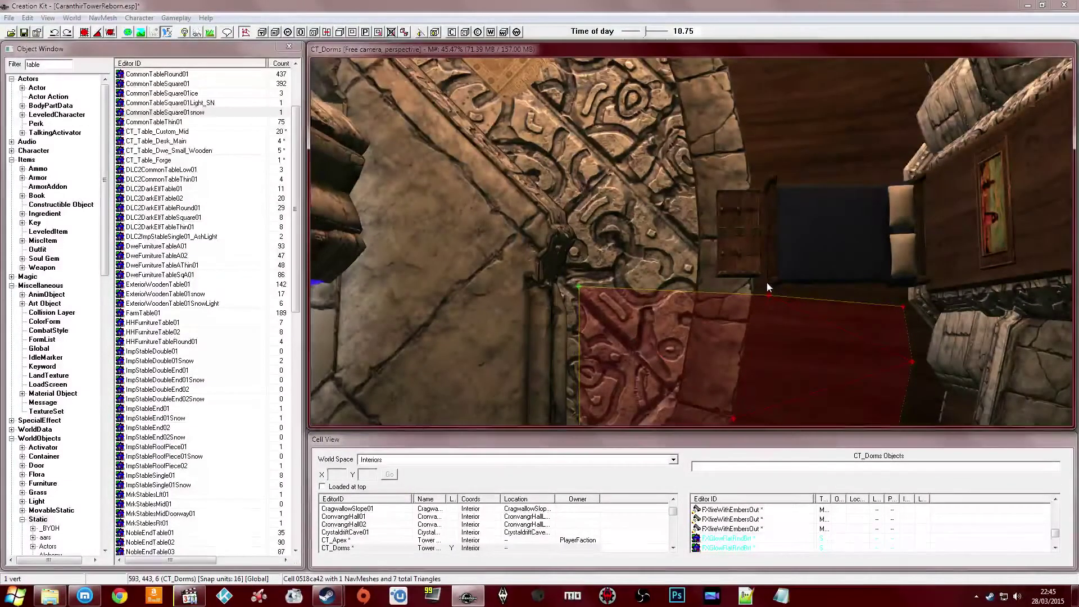
drag(771, 295, 756, 294)
Continue the navmesh along the carved stone past the chest to the stone edging between the blue and red beds
middle_drag(621, 269, 624, 287)
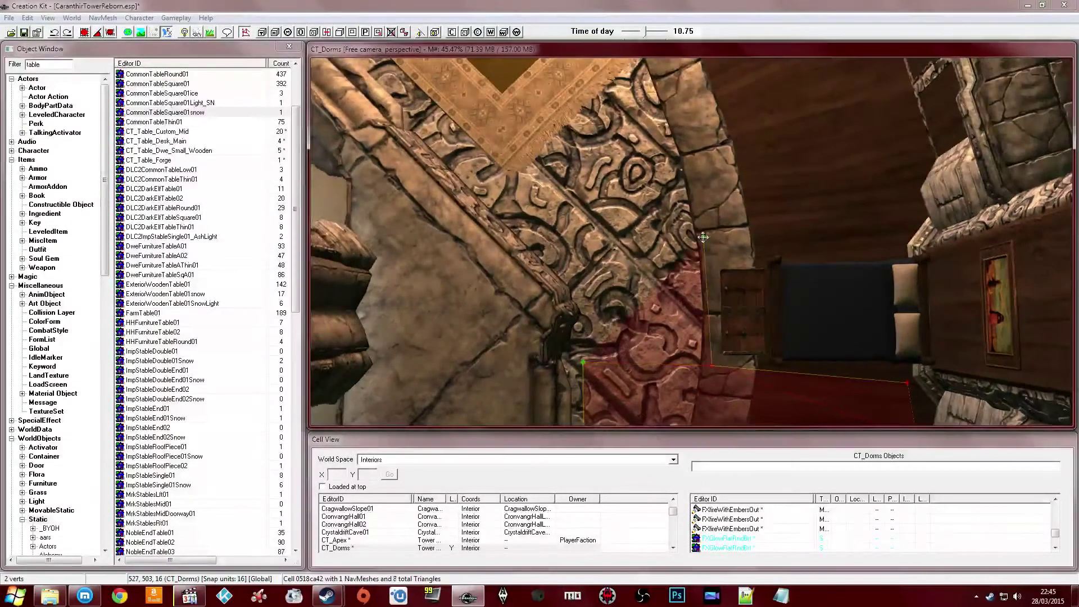
middle_drag(703, 237, 703, 250)
ctrl+right_click(583, 353)
middle_drag(584, 353, 627, 336)
middle_drag(652, 210, 652, 217)
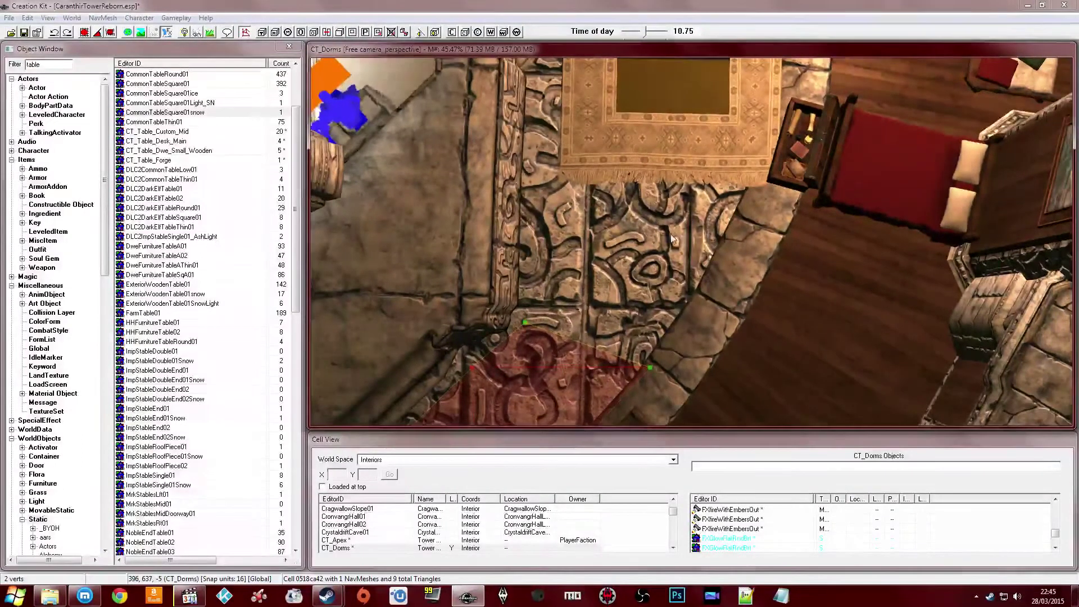
ctrl+right_click(694, 174)
middle_drag(707, 194, 719, 251)
ctrl+right_click(734, 191)
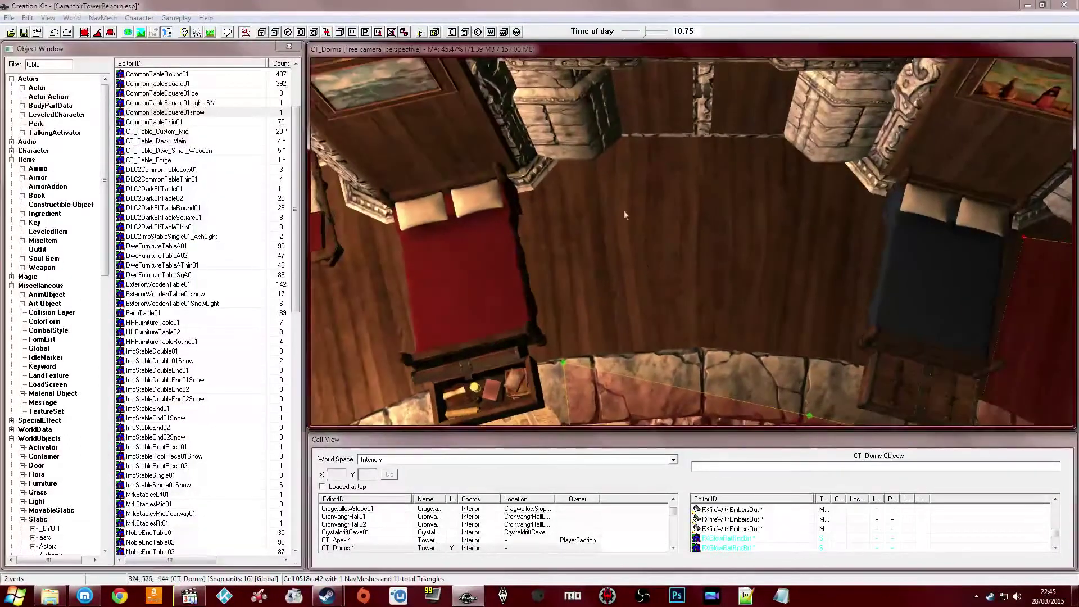
Fill the wooden floor between the blue and red beds with navmesh triangles, starting from the blue bed's side
shift+middle_drag(703, 239, 731, 211)
click(699, 248)
ctrl+right_click(786, 189)
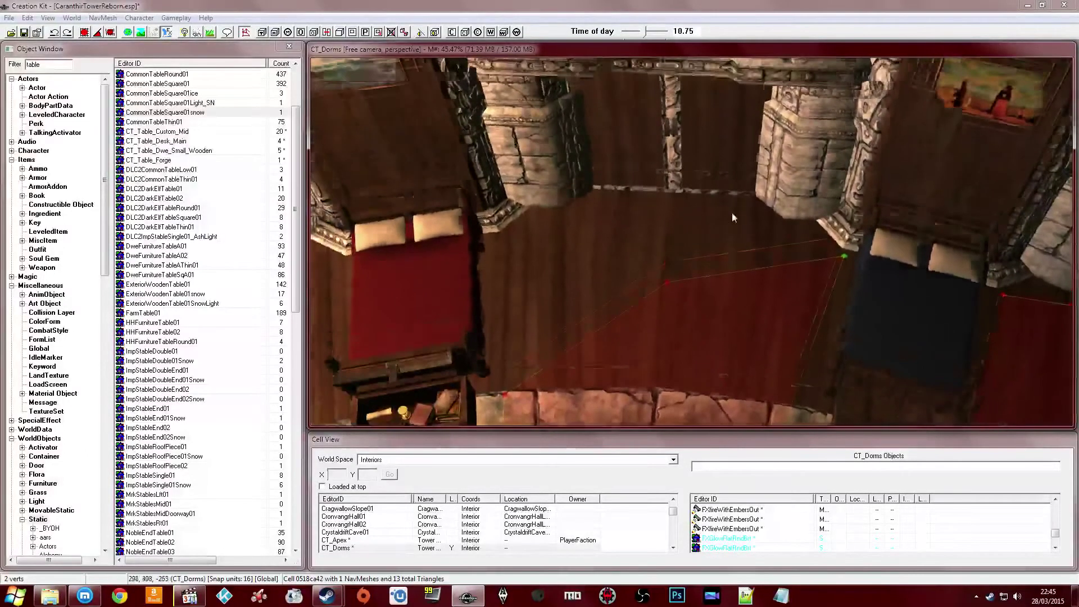
ctrl+click(666, 277)
shift+middle_drag(806, 270, 740, 281)
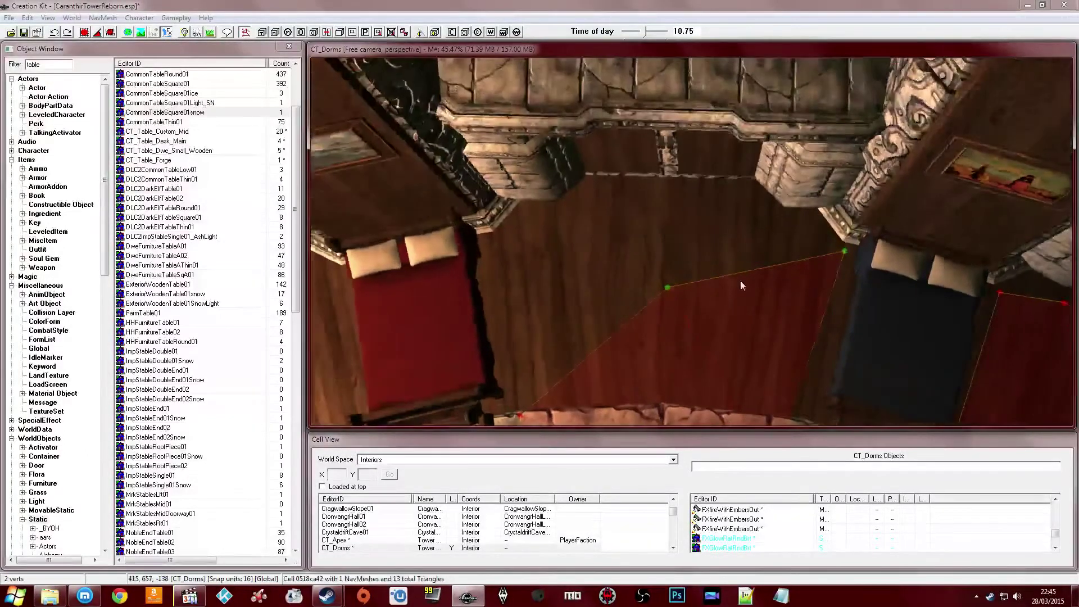
Extend the navmesh with new triangles across the wooden floor between the blue bed and the neighbouring red bed
ctrl+right_click(753, 212)
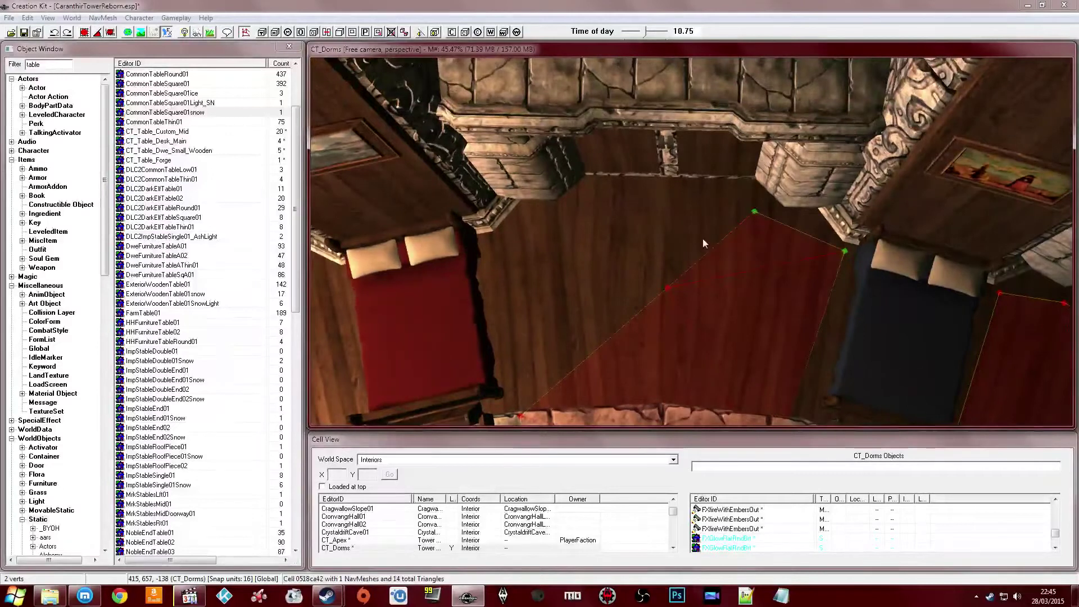
ctrl+right_click(573, 209)
shift+middle_drag(582, 219, 548, 255)
key(a)
shift+middle_drag(627, 278, 603, 232)
ctrl+right_click(736, 215)
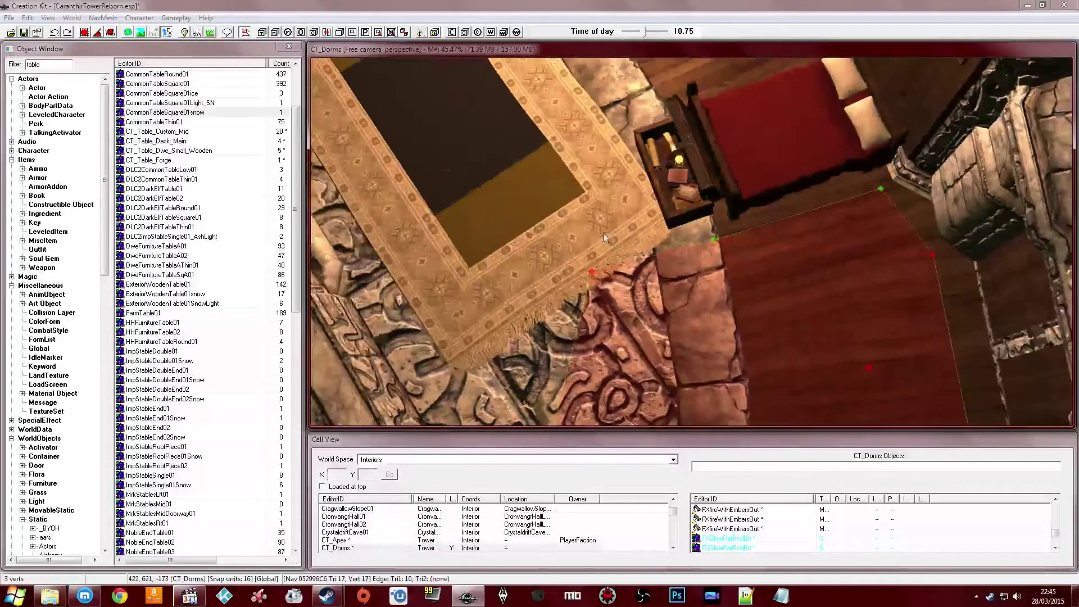
Reposition the navmesh vertices at the rug's fringe and beside the red bed's open chest
click(592, 272)
shift+middle_drag(592, 272, 618, 302)
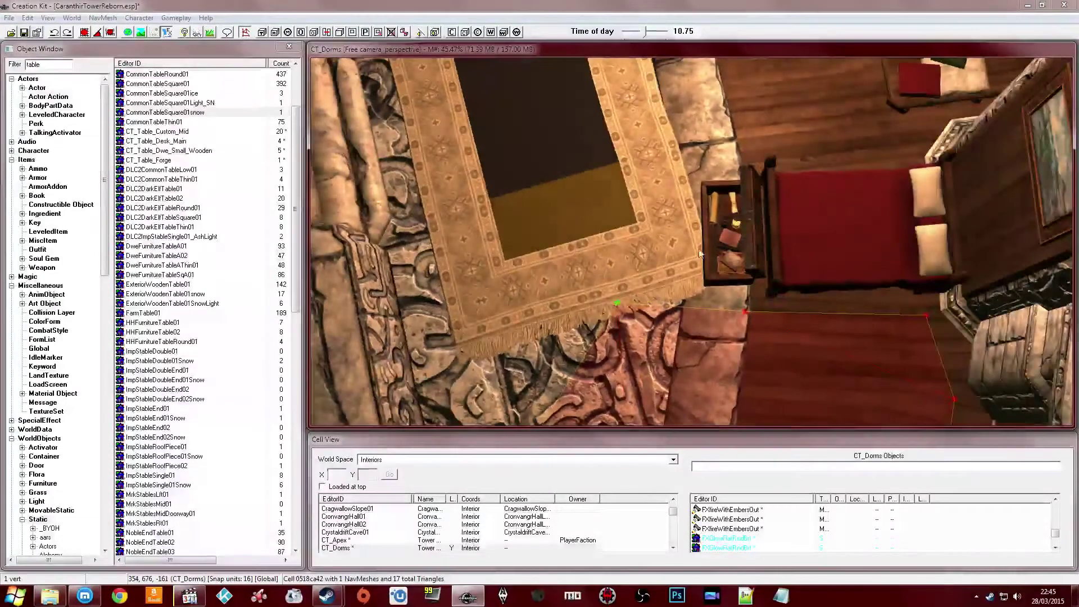
drag(617, 302, 583, 298)
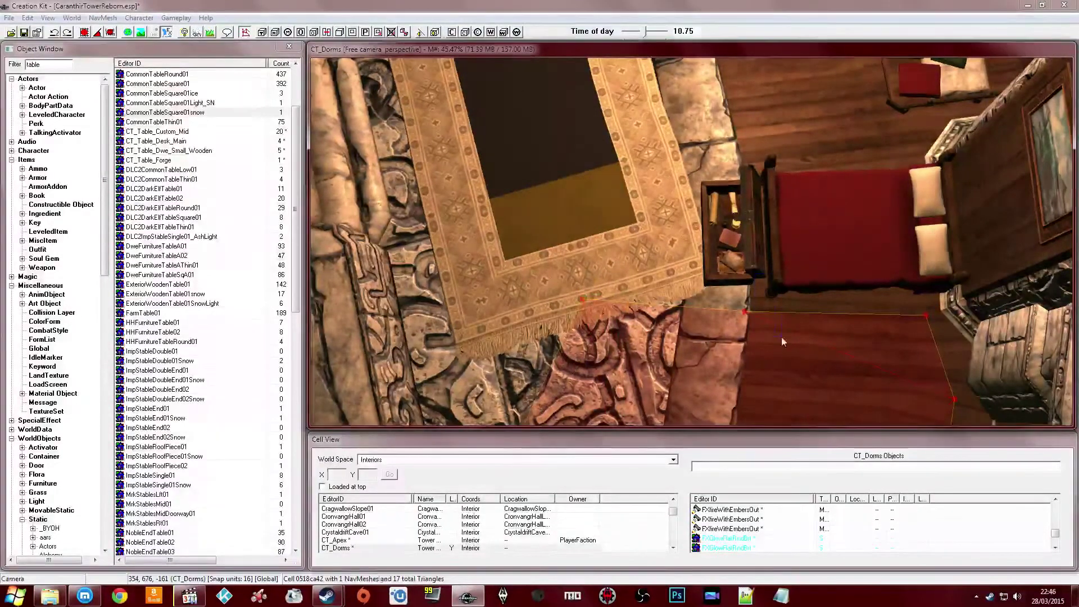
click(743, 312)
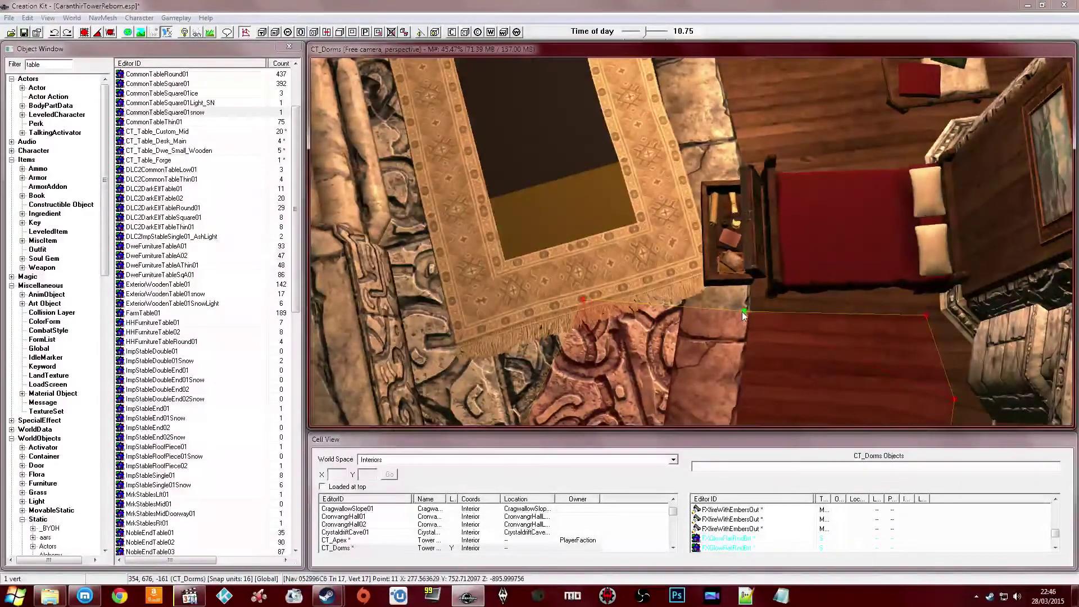
drag(743, 312, 699, 304)
Add a navmesh triangle from the edge beside the red bed's chest onto the corner of the long rug
middle_drag(640, 267, 626, 317)
ctrl+click(589, 326)
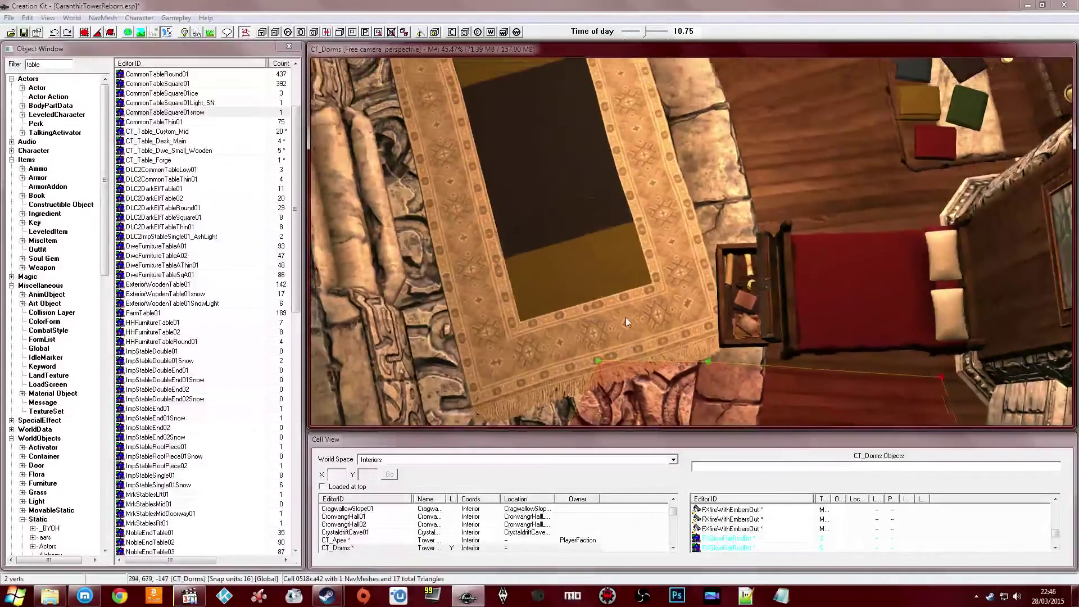
ctrl+right_click(693, 226)
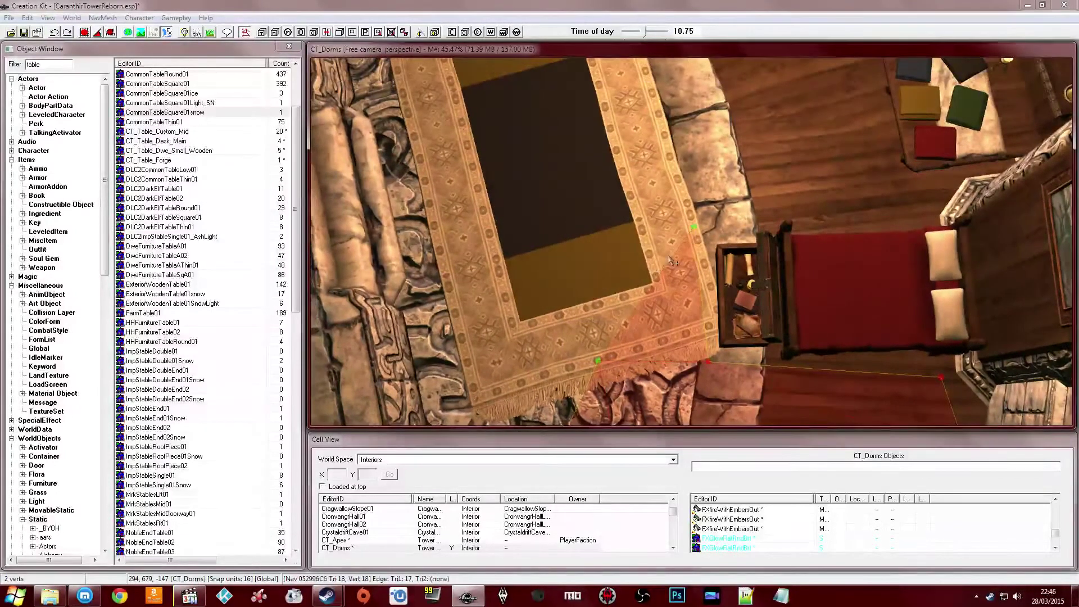
shift+middle_drag(659, 250, 619, 234)
middle_drag(619, 234, 630, 257)
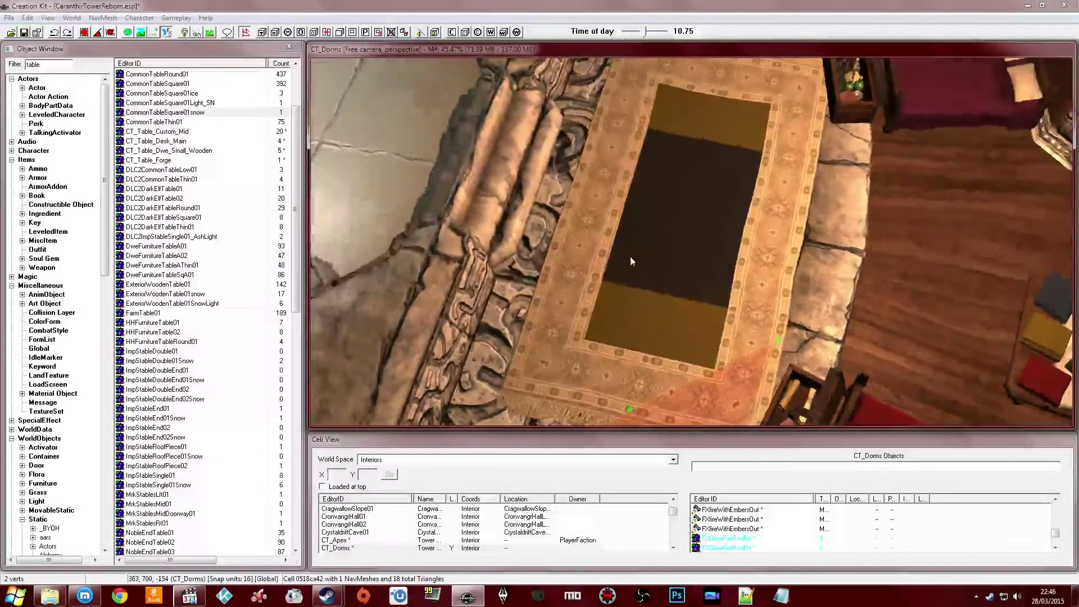
Continue the navmesh along the long rug past the purple bed's chest and onto the carved stone floor beyond it
shift+middle_drag(521, 259, 640, 303)
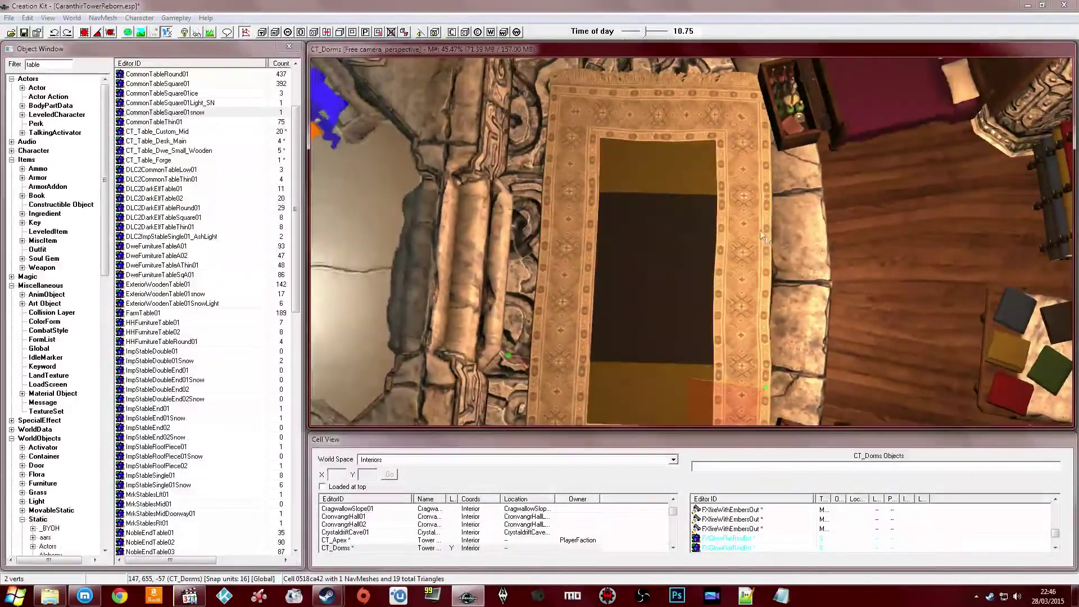
ctrl+right_click(769, 175)
middle_drag(730, 250, 595, 205)
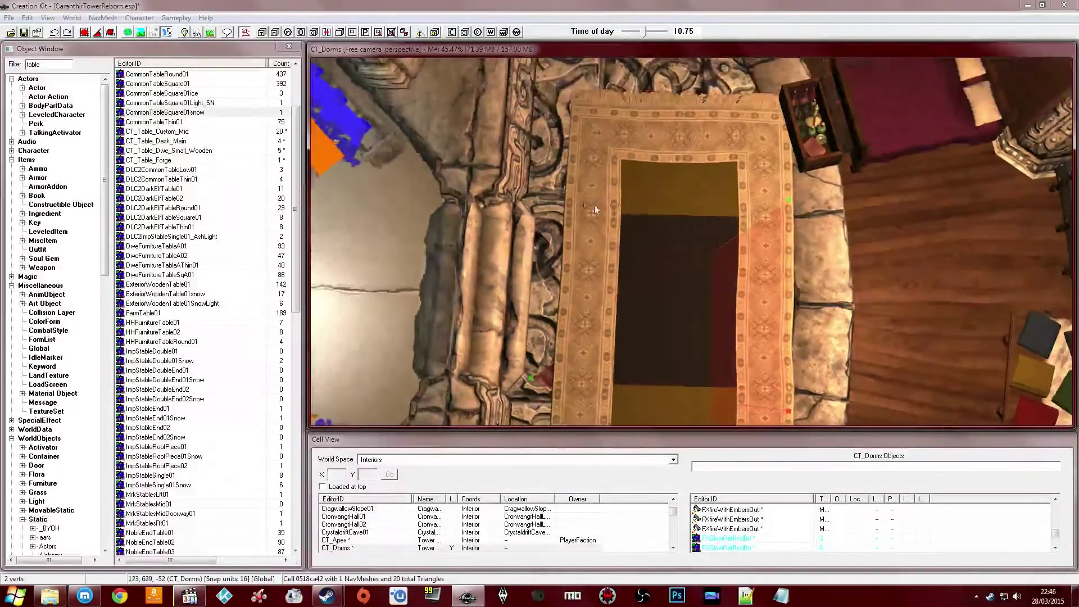
middle_drag(559, 120, 559, 134)
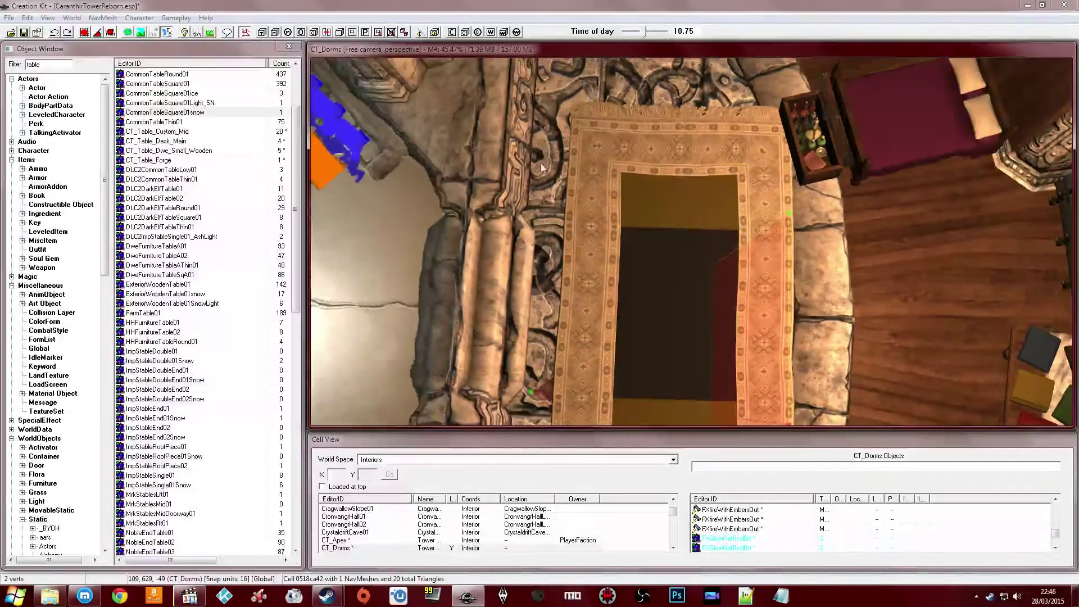
ctrl+right_click(542, 217)
middle_drag(596, 136, 575, 223)
shift+middle_drag(738, 201, 656, 200)
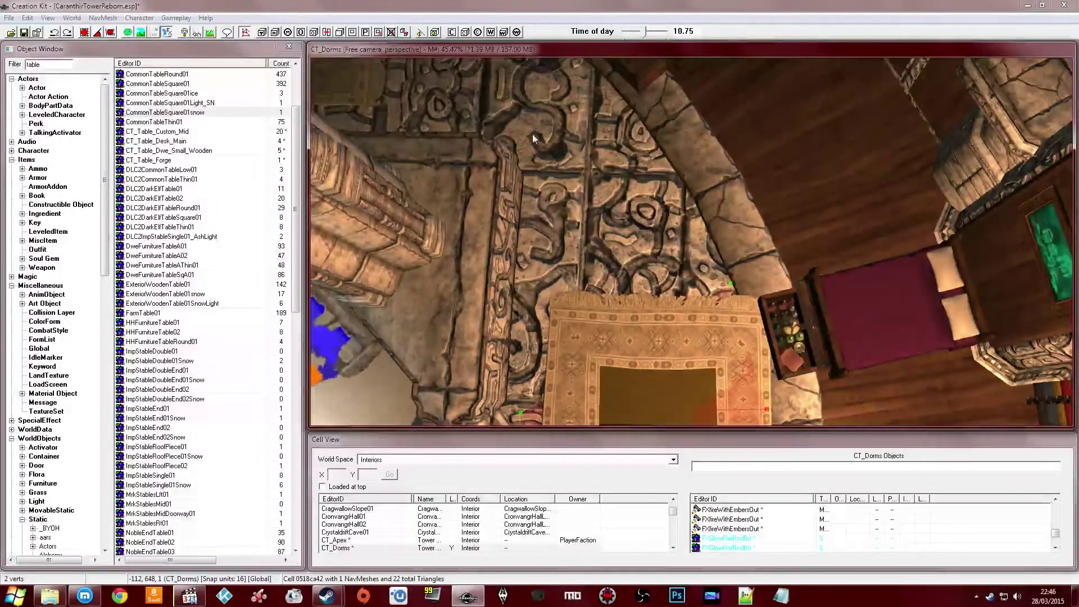
shift+middle_drag(533, 137, 570, 186)
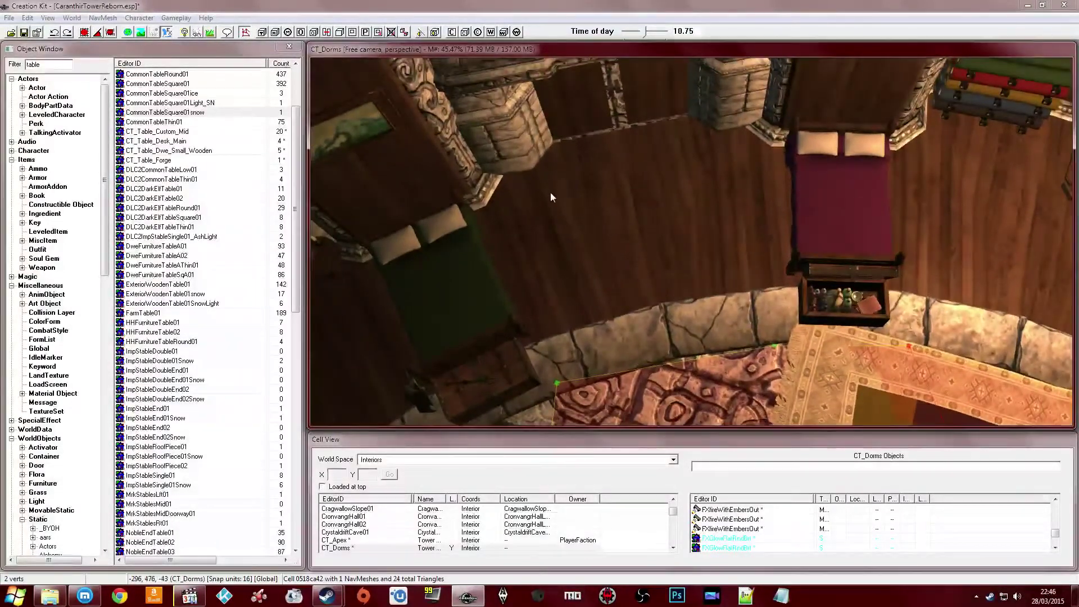
Fill the wooden floor between the purple and green beds with navmesh triangles, joined to the stone walkway
right_click(644, 231)
shift+middle_drag(644, 230, 759, 233)
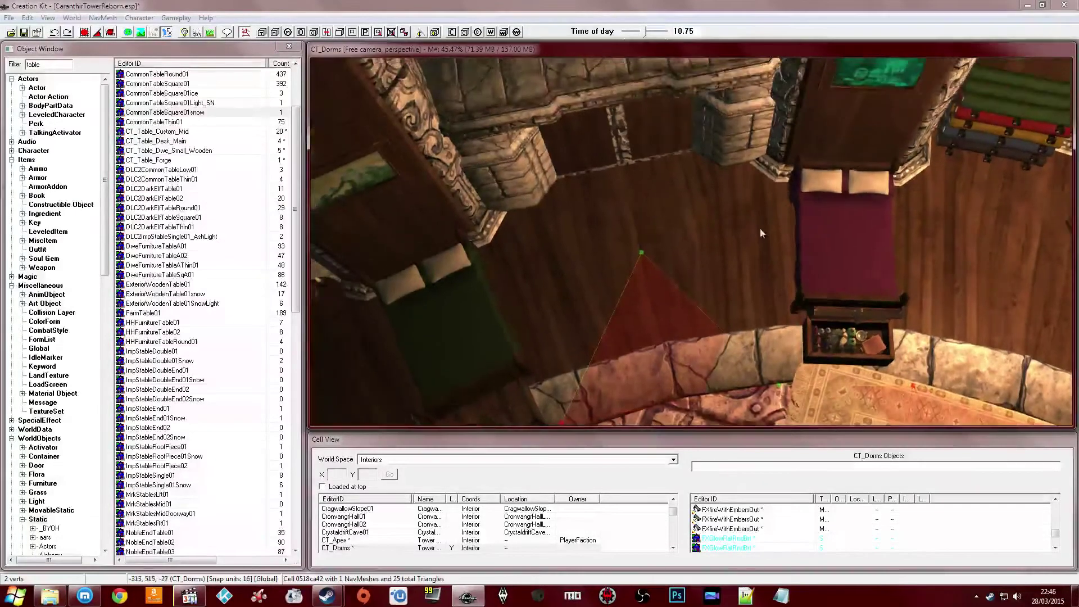
right_click(775, 192)
shift+middle_drag(776, 189, 676, 205)
right_click(720, 193)
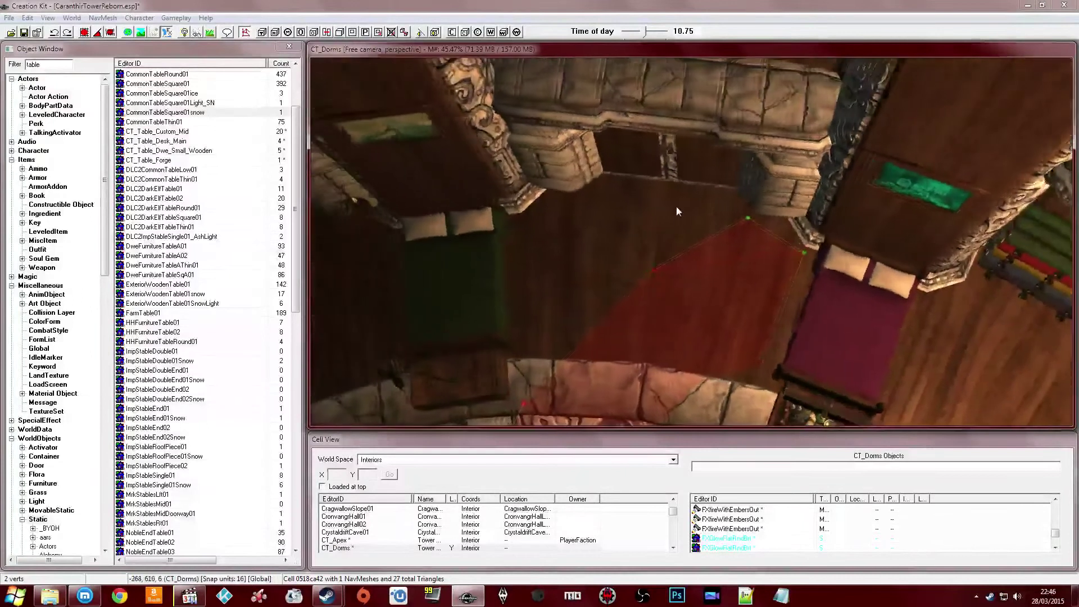
right_click(584, 198)
shift+middle_drag(585, 197, 610, 246)
ctrl+click(530, 290)
key(a)
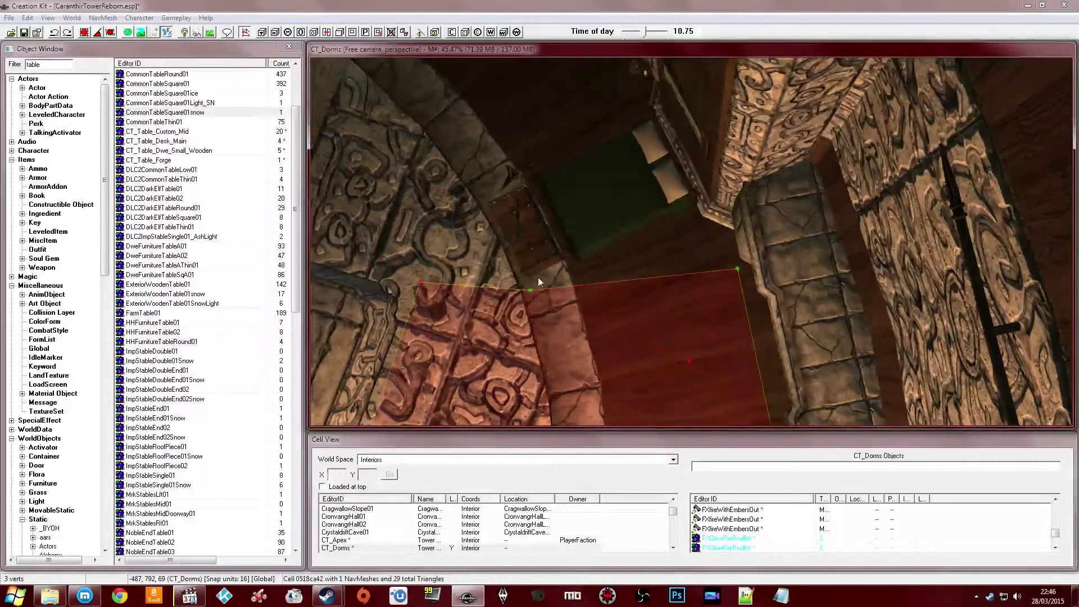
drag(693, 226, 710, 225)
middle_drag(662, 246, 675, 245)
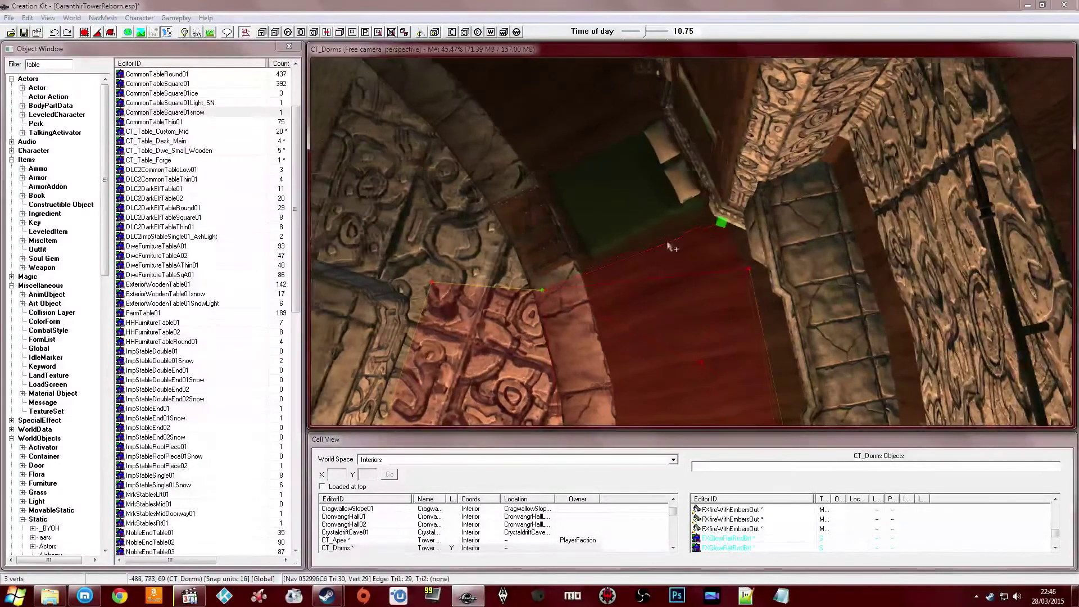
click(725, 225)
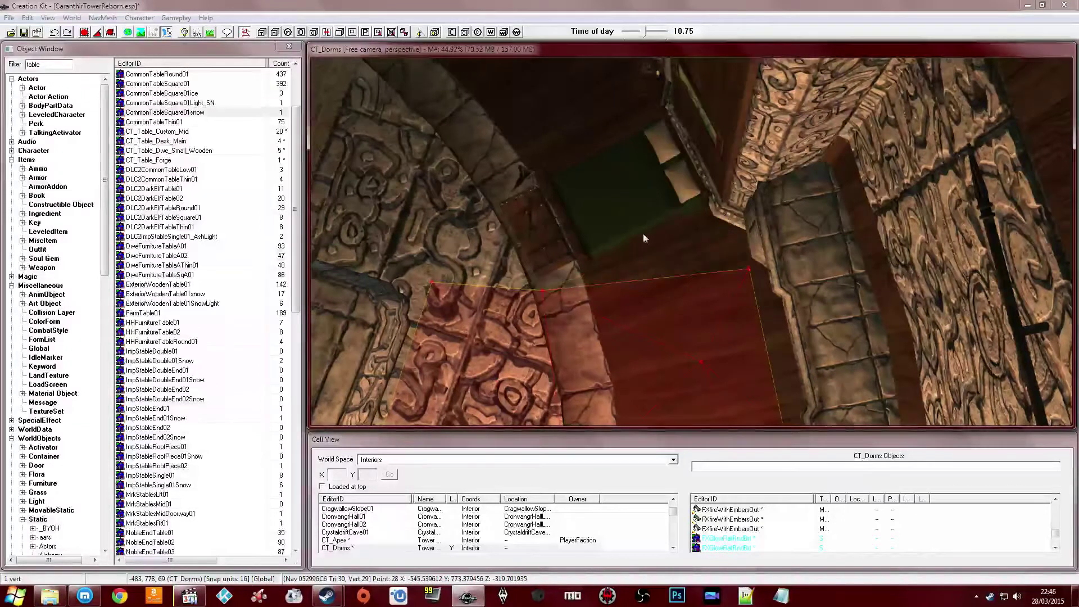
middle_drag(613, 270, 612, 239)
click(542, 259)
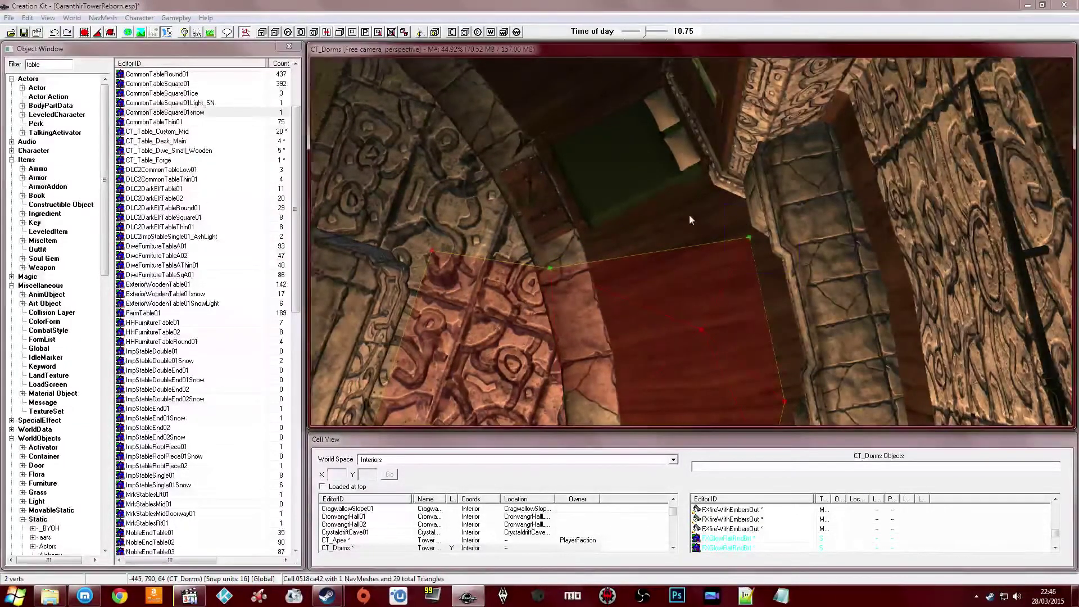
ctrl+right_click(711, 195)
shift+middle_drag(695, 239, 692, 217)
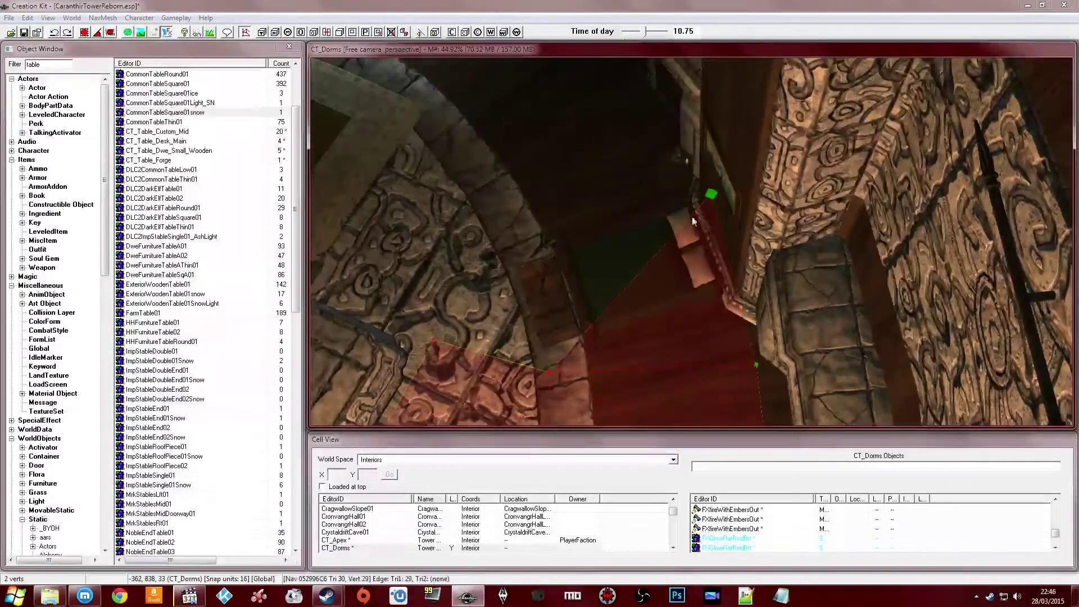
click(711, 195)
key(Delete)
Reposition the navmesh vertex on the stone border near the corner of the green bed's chest
scroll(695, 224, up, 3)
middle_drag(693, 225, 660, 236)
click(431, 334)
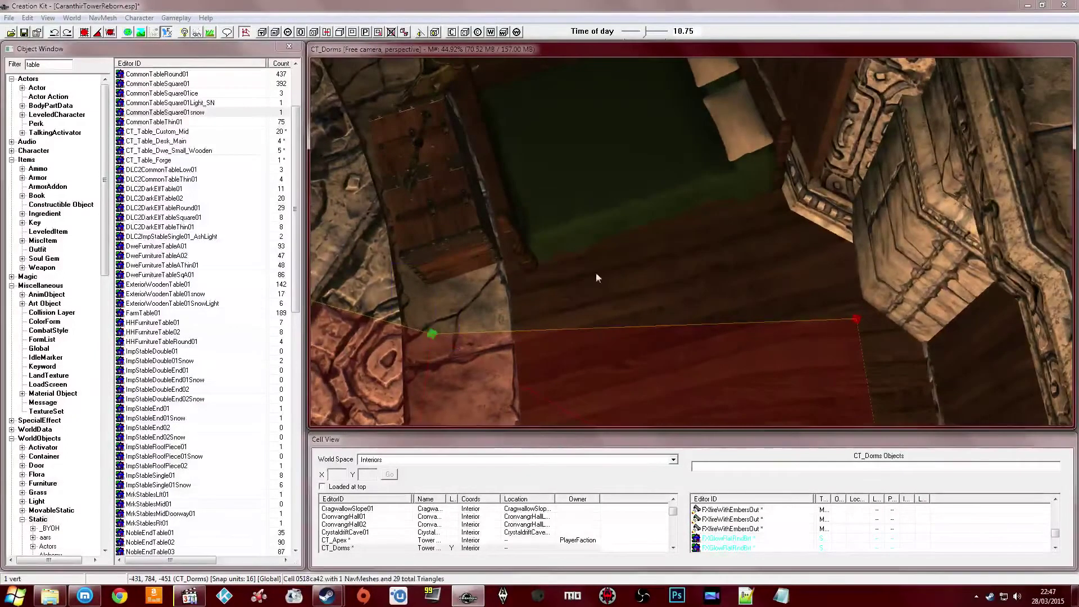
shift+middle_drag(792, 244, 607, 241)
click(736, 355)
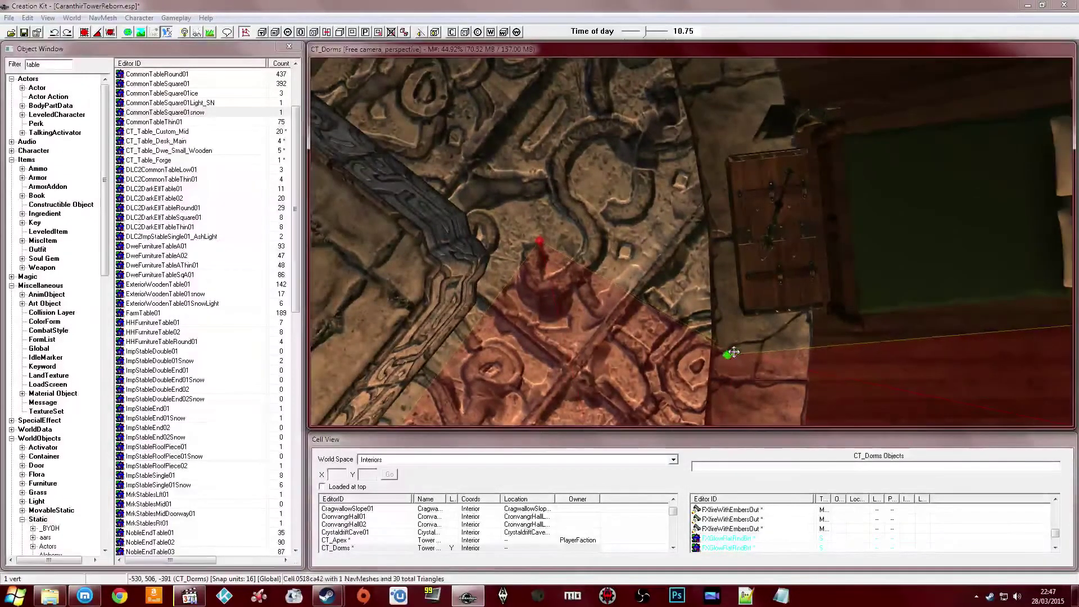
shift+middle_drag(723, 357, 691, 289)
Extend the navmesh from the edge near the green bed's chest along the carved stone walkway to the next rug
ctrl+click(569, 361)
scroll(624, 307, down, 3)
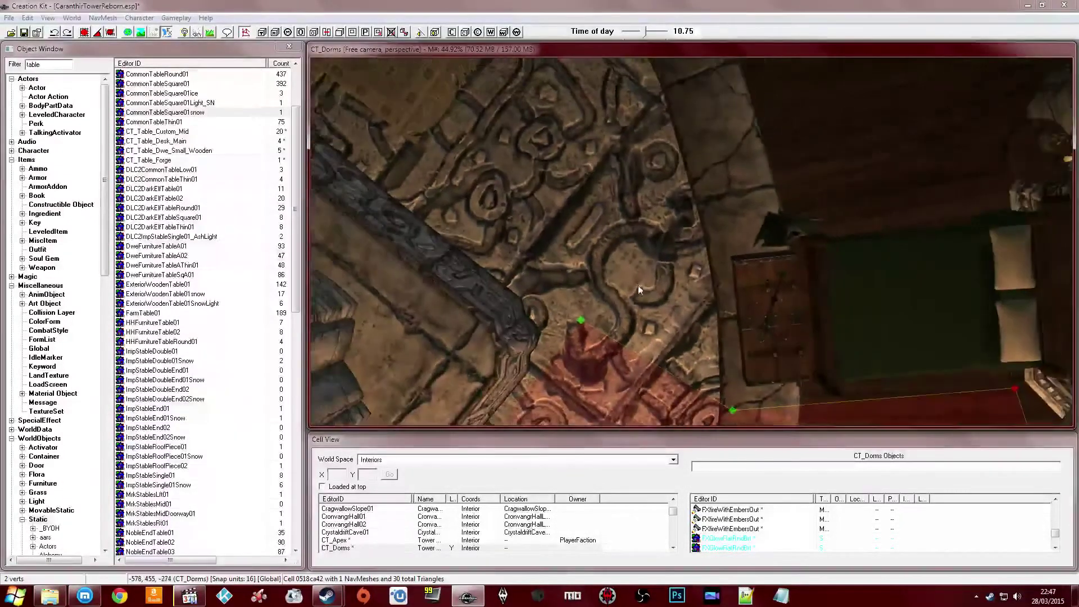
shift+middle_drag(699, 202, 604, 245)
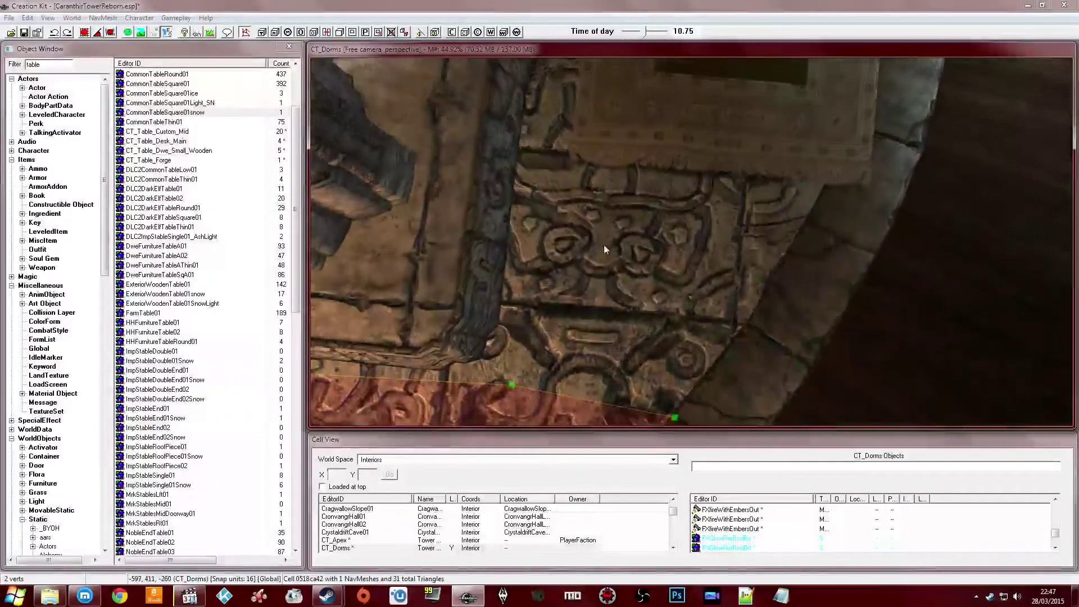
shift+middle_drag(521, 147, 598, 242)
ctrl+right_click(765, 279)
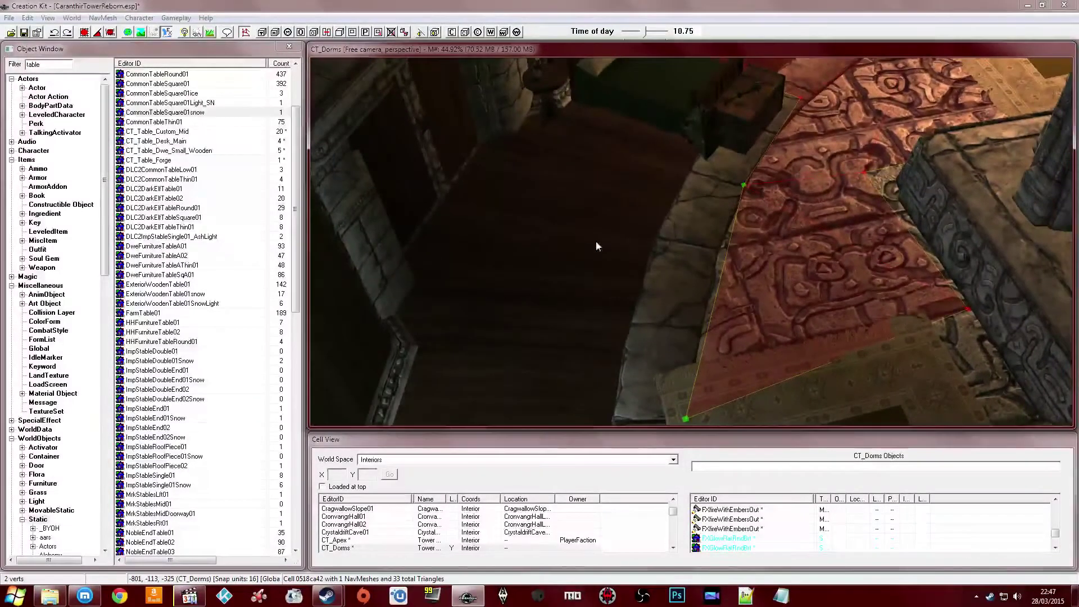
Cover the dark wooden floor on the far side of the green bed with navmesh triangles from the walkway edge
ctrl+right_click(463, 205)
click(461, 230)
middle_drag(525, 221, 809, 282)
ctrl+click(828, 240)
ctrl+right_click(548, 192)
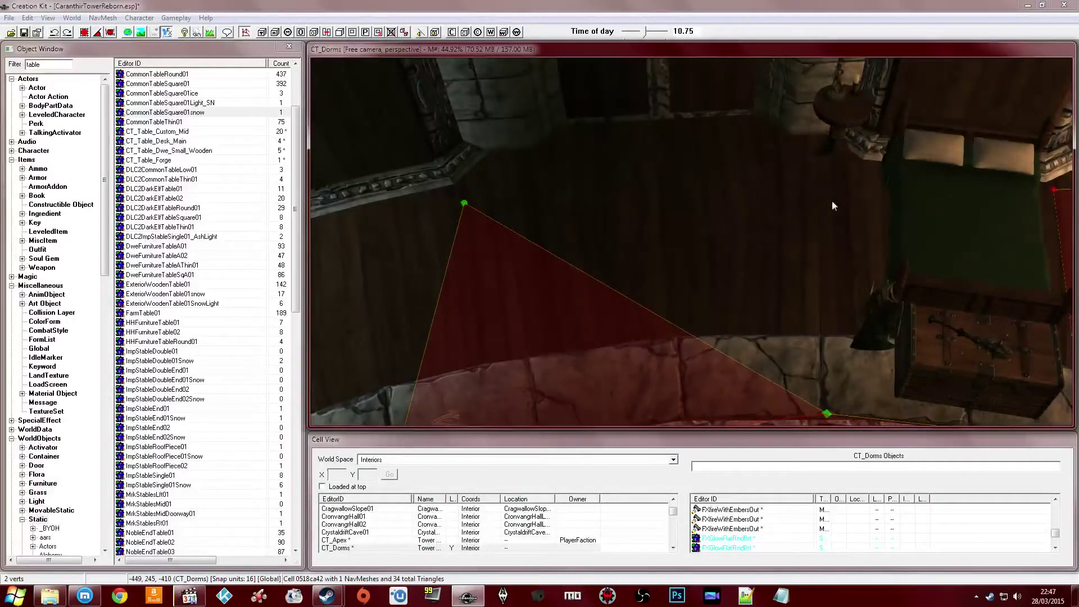
ctrl+right_click(828, 179)
Extend the navmesh into the recess by the double doors with two more vertices next to the stone pillars
middle_drag(828, 180, 818, 199)
middle_drag(730, 226, 740, 238)
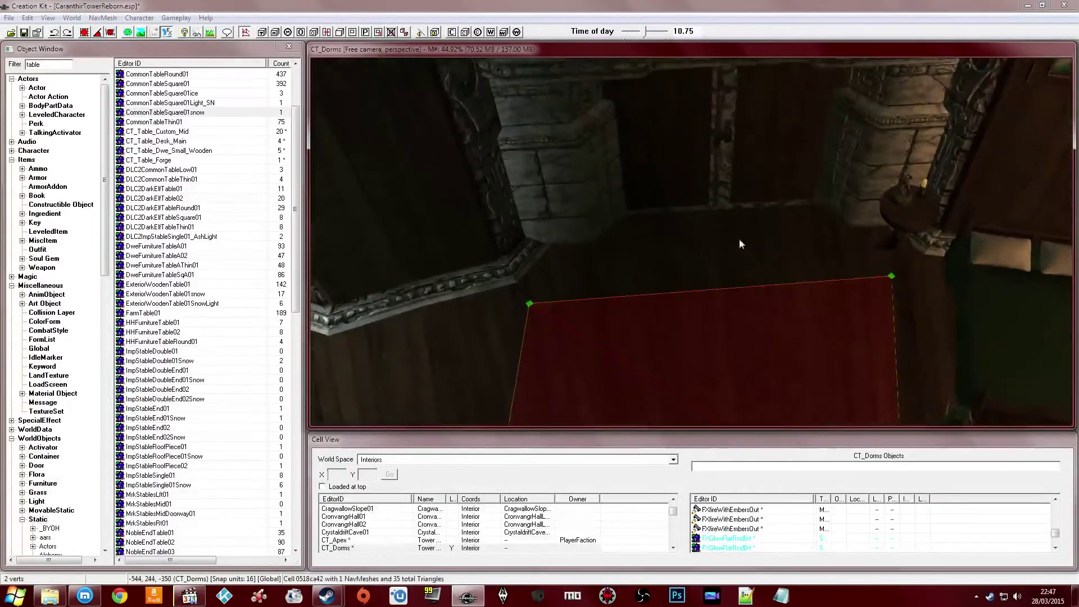
ctrl+right_click(602, 250)
ctrl+right_click(837, 229)
Continue the navmesh around the ornate wall corner toward the desk and adjust the vertex at the desk's corner
shift+middle_drag(837, 229, 752, 242)
click(622, 200)
shift+middle_drag(622, 200, 617, 263)
shift+middle_drag(463, 342, 664, 258)
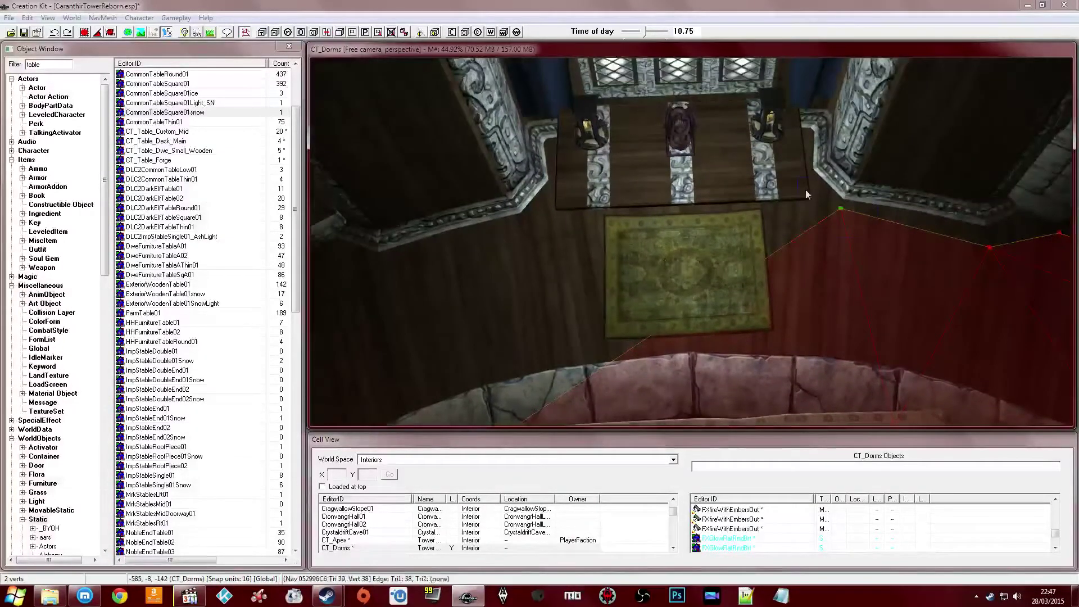
drag(840, 208, 841, 217)
shift+middle_drag(841, 217, 840, 229)
middle_drag(511, 341, 528, 268)
shift+middle_drag(621, 339, 622, 341)
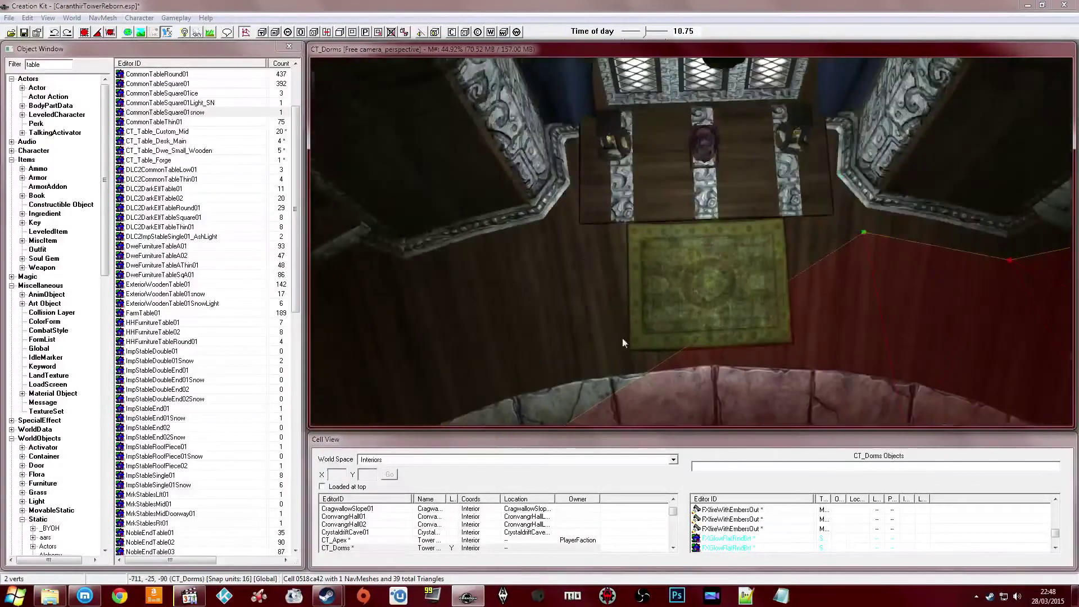
middle_drag(582, 258, 640, 258)
click(583, 254)
key(Delete)
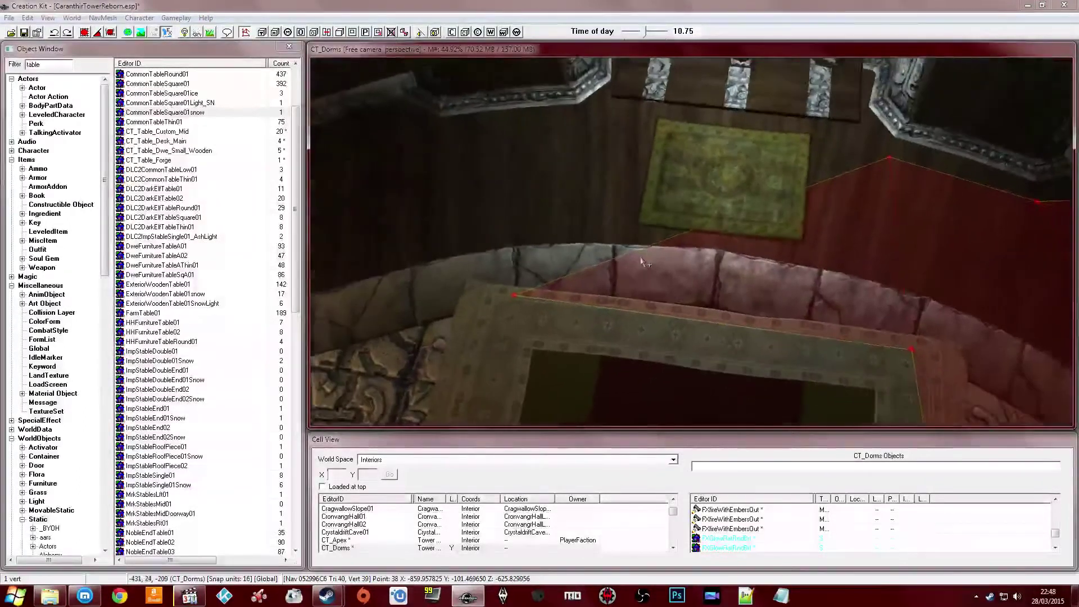
scroll(640, 258, up, 2)
middle_drag(574, 276, 799, 302)
ctrl+click(726, 276)
middle_drag(725, 276, 655, 284)
ctrl+right_click(638, 241)
click(655, 240)
key(Delete)
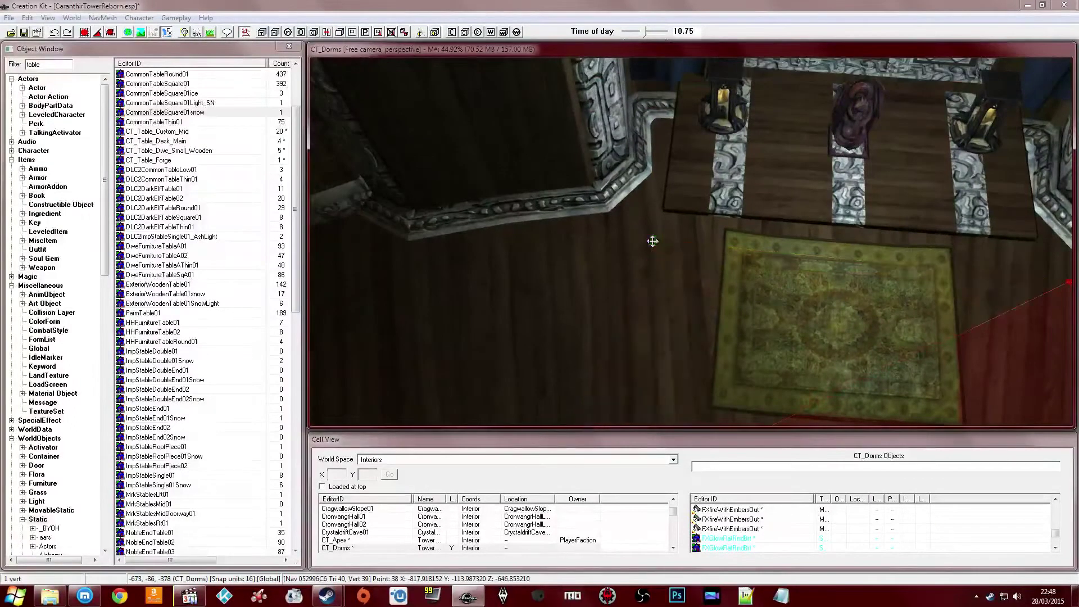
Leave navmesh editing and delete the WRWindowFill light by the window above the desk
middle_drag(653, 239, 654, 258)
click(244, 33)
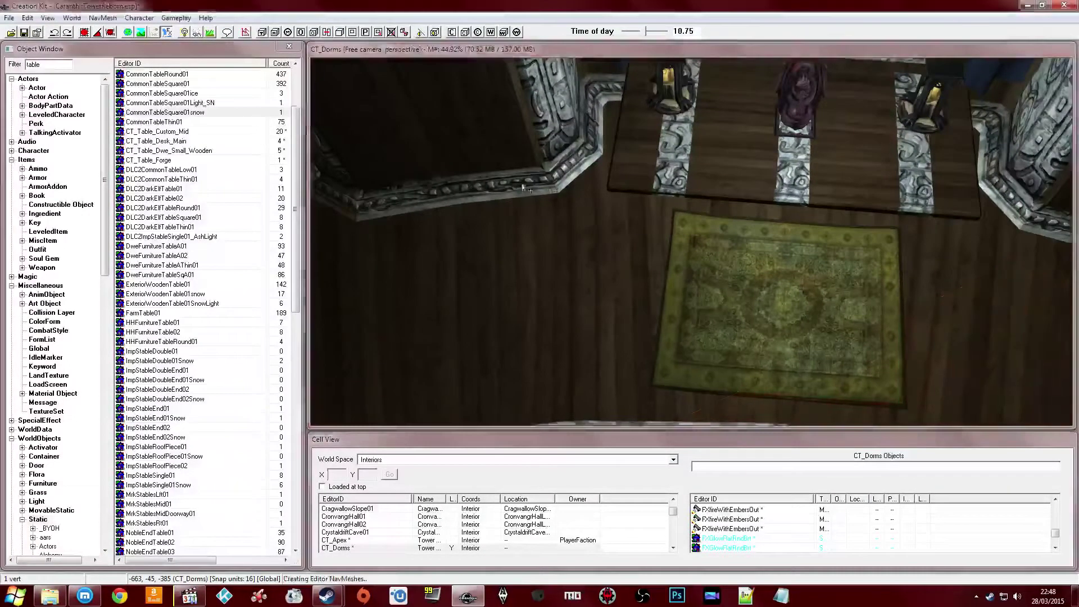
click(660, 184)
middle_drag(659, 184, 719, 169)
click(576, 212)
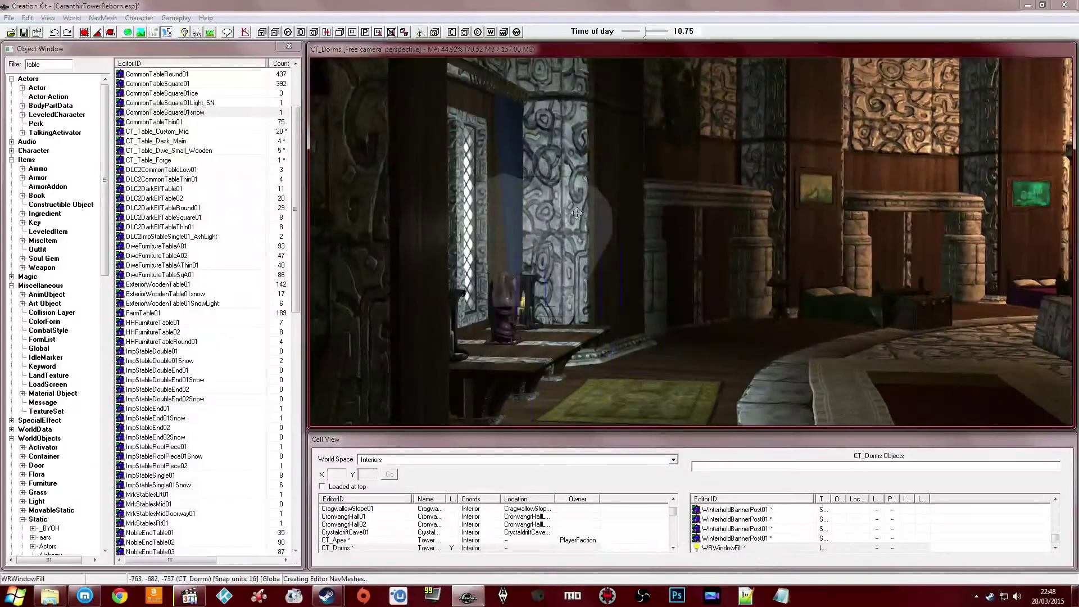
key(Delete)
click(523, 221)
key(Delete)
middle_drag(620, 237, 606, 224)
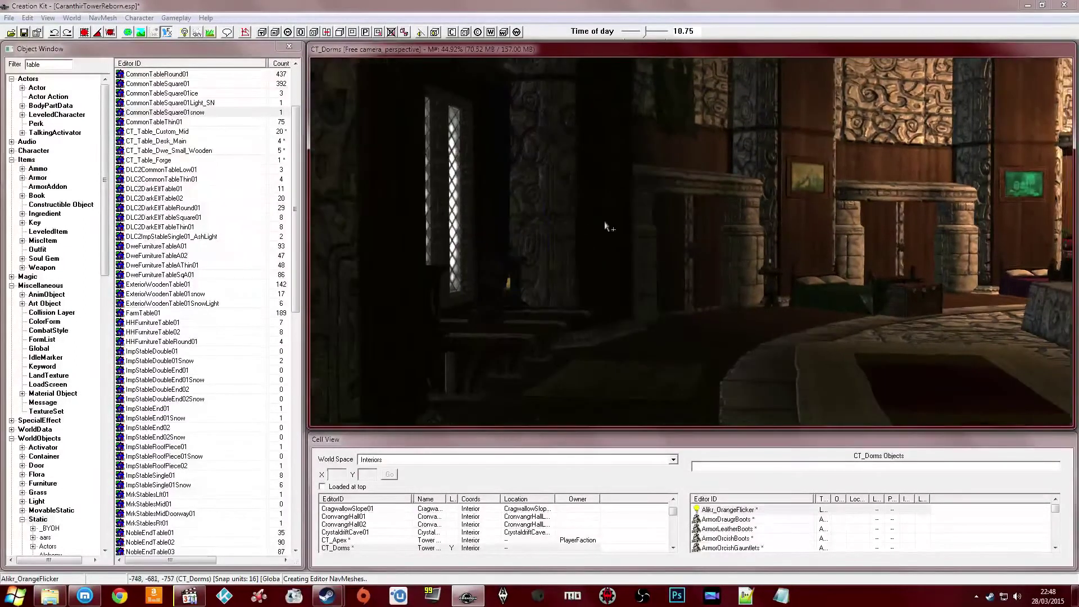
Turn off the scene lighting in the render view and cycle the visibility of the main dorm interior structure
key(a)
click(521, 224)
key(1)
key(1)
key(1)
scroll(521, 224, down, 1)
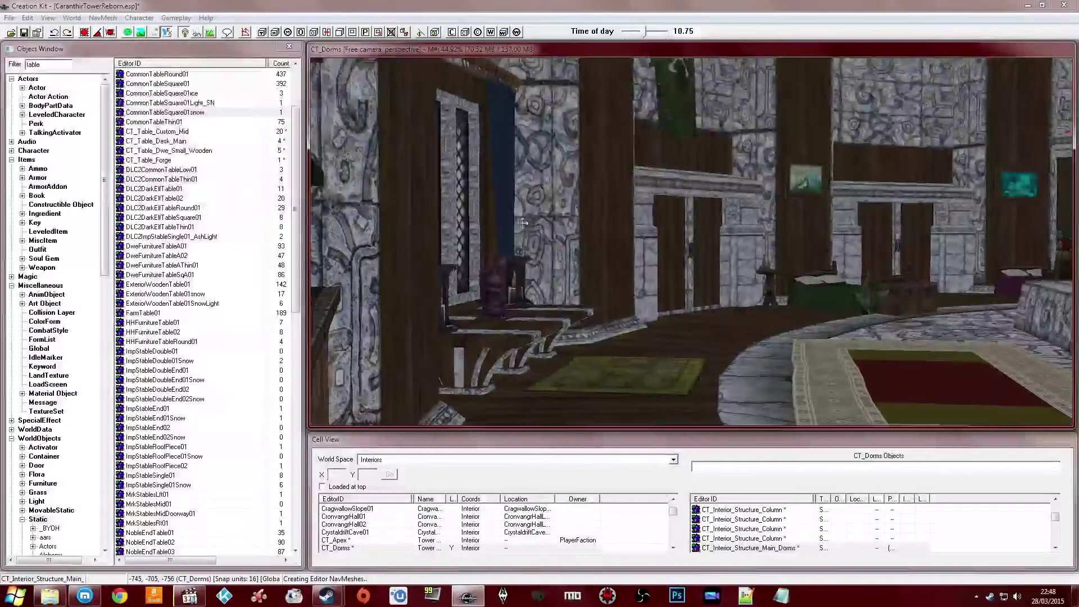
Hide the Orc banner and the wall-mounted dragon head that block the view of the floor near the window
click(510, 263)
key(1)
key(1)
click(676, 117)
key(1)
key(1)
shift+middle_drag(676, 117, 560, 125)
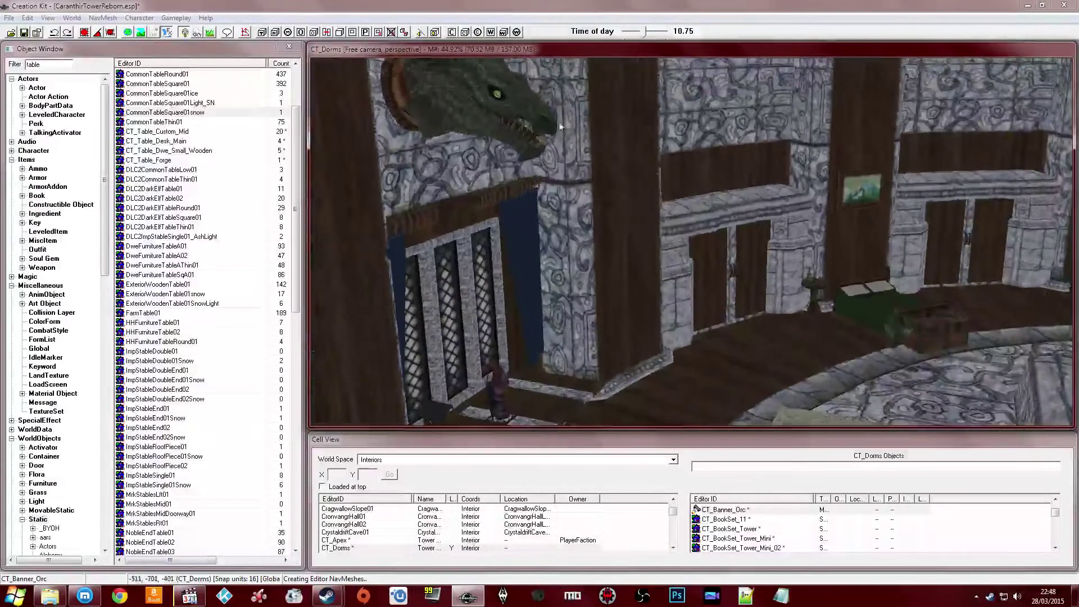
click(504, 96)
key(1)
key(1)
shift+middle_drag(504, 97, 592, 203)
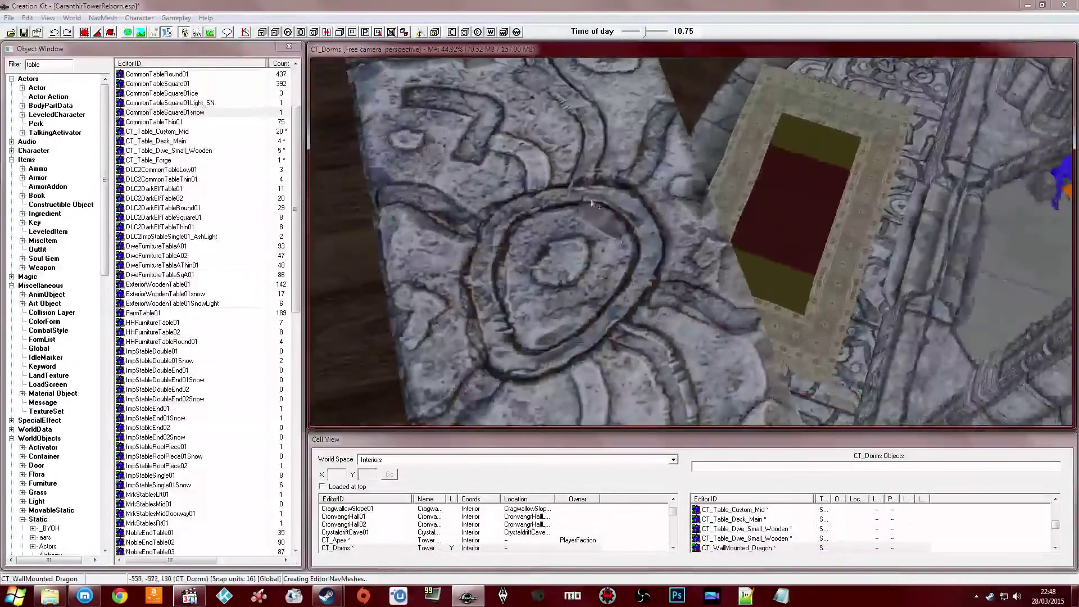
Resume navmesh editing and extend the mesh along the front of the desk with a vertex on the green rug
scroll(676, 169, up, 3)
shift+middle_drag(676, 176, 581, 134)
click(597, 111)
middle_drag(652, 150, 634, 197)
ctrl+click(649, 325)
ctrl+right_click(512, 236)
shift+middle_drag(536, 239, 548, 225)
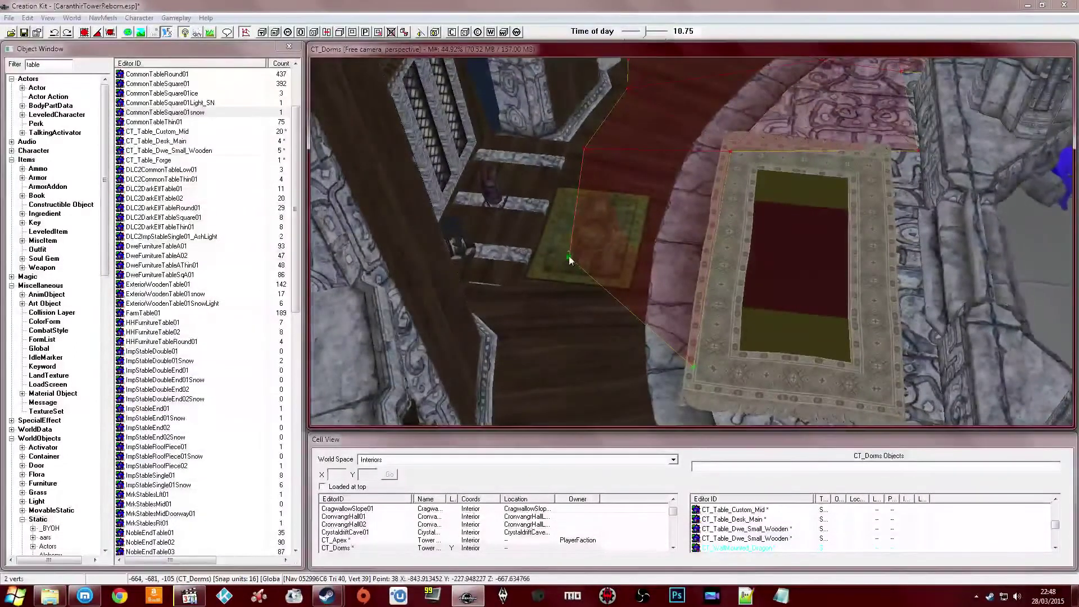
Extend the navmesh past the far side of the desk along the ornate wall corner next to the bookshelf
shift+middle_drag(646, 234, 681, 279)
right_click(609, 257)
drag(695, 280, 816, 391)
scroll(641, 286, down, 5)
shift+middle_drag(641, 287, 741, 173)
shift+middle_drag(849, 166, 684, 252)
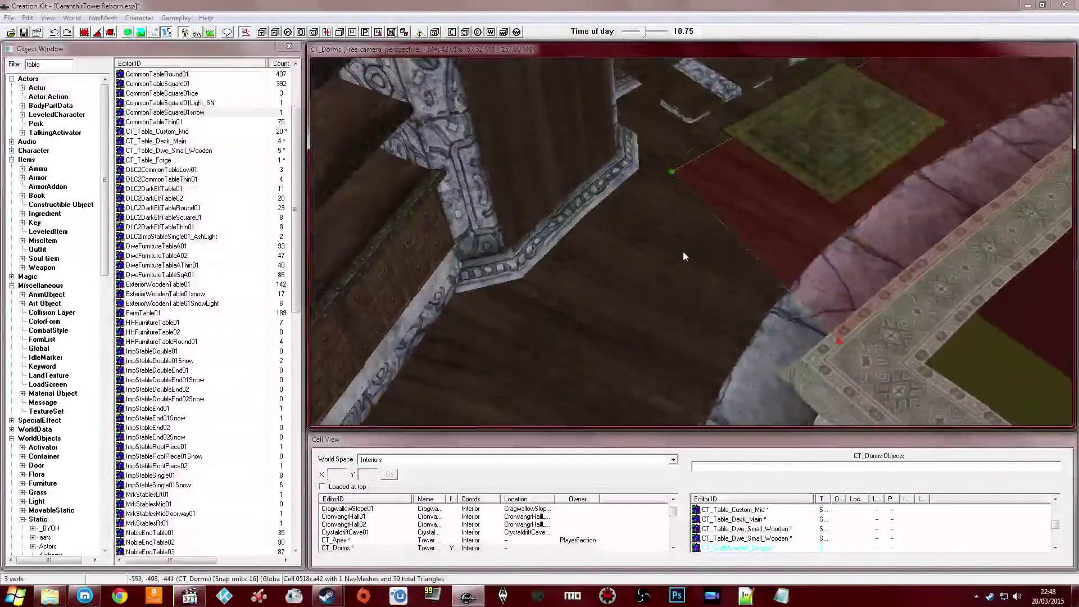
ctrl+right_click(538, 285)
shift+middle_drag(538, 285, 705, 212)
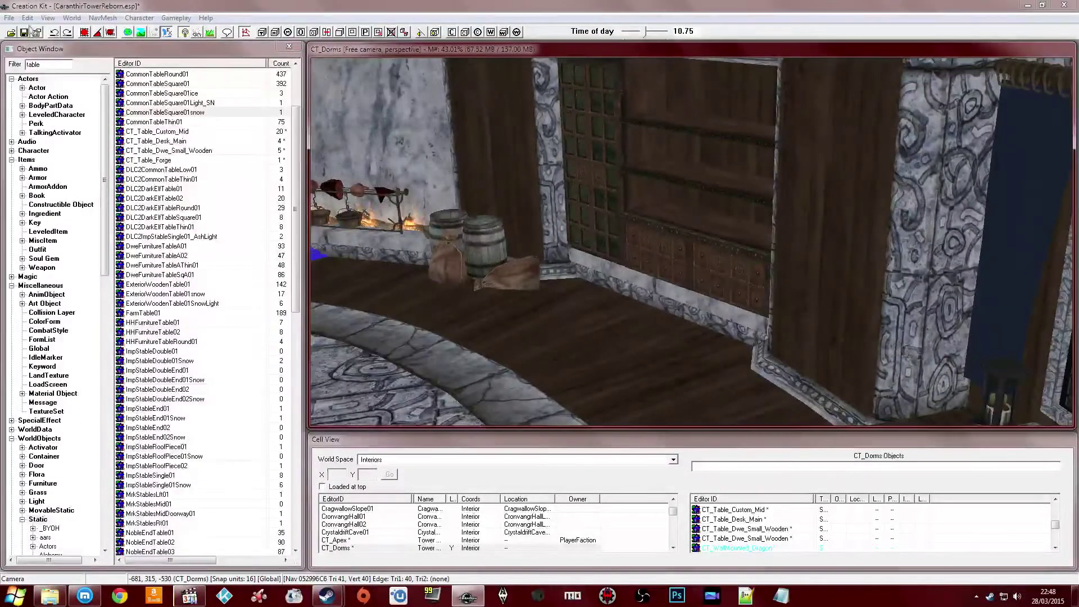
Leave navmesh editing, save the plugin and display the collision geometry around the fireplace and barrels
click(244, 32)
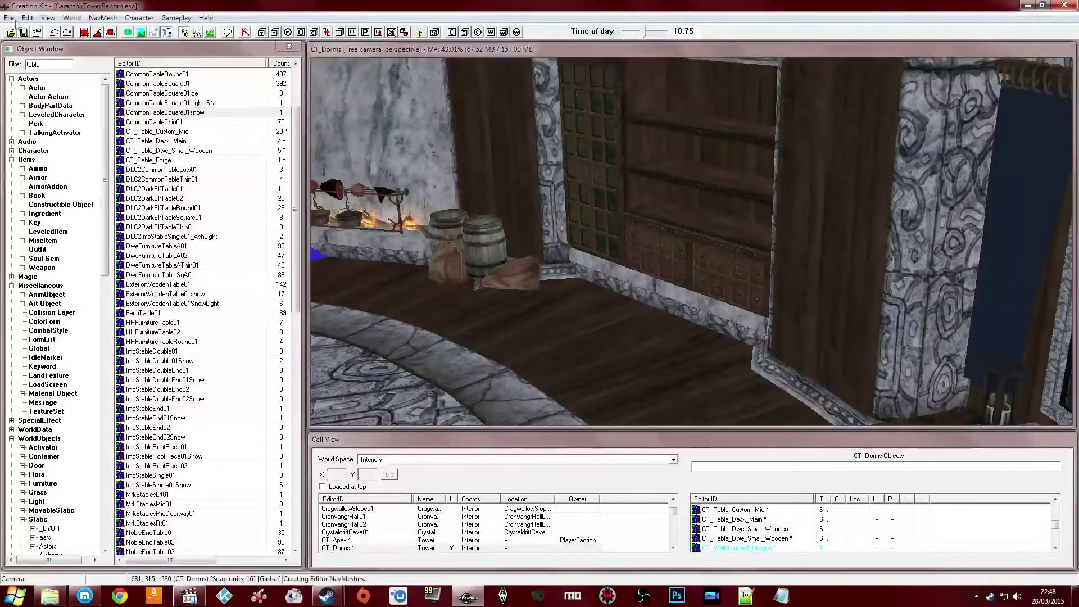
key(ctrl+s)
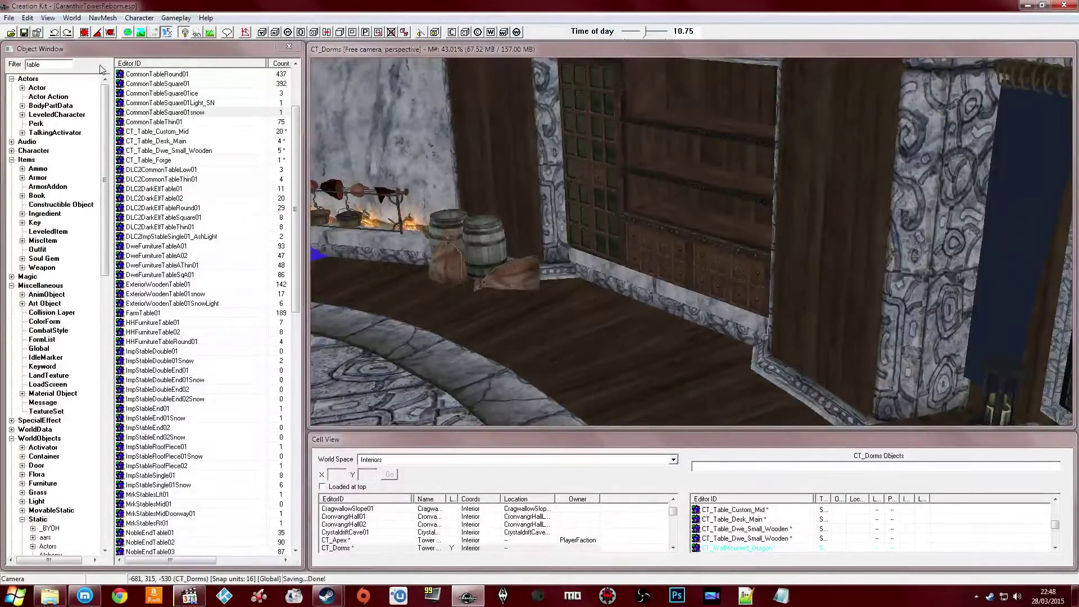
key(F4)
middle_drag(497, 180, 501, 183)
mouse_move(634, 198)
shift+middle_down()
mouse_move(614, 188)
mouse_move(754, 176)
mouse_move(596, 233)
mouse_move(649, 207)
mouse_move(541, 215)
mouse_move(540, 228)
mouse_move(541, 217)
shift+middle_up()
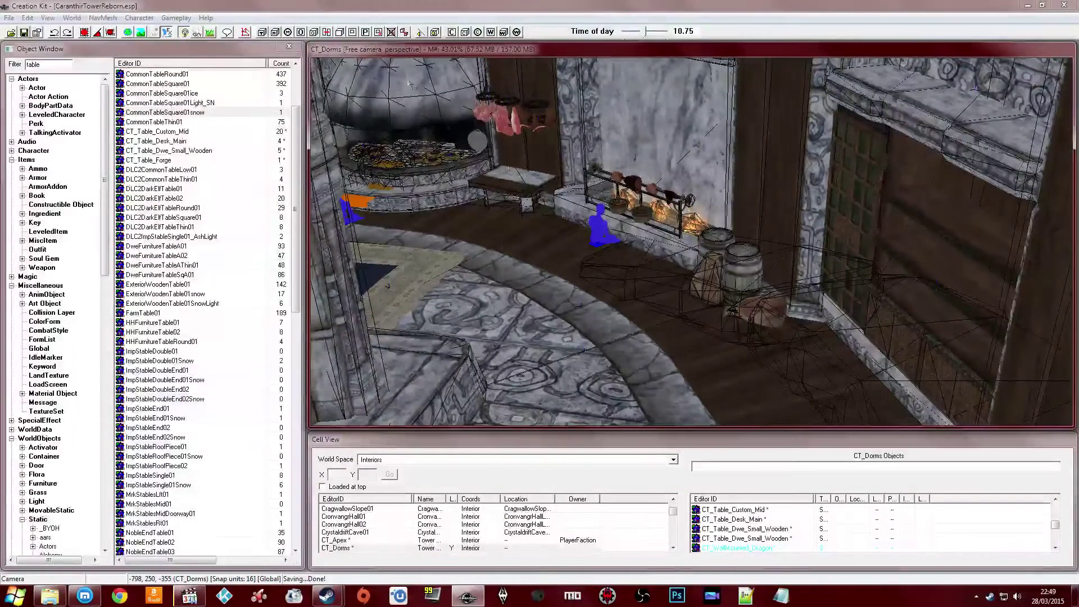
Resume navmesh editing and save the plugin again
click(245, 32)
shift+middle_drag(596, 197, 98, 56)
ctrl+right_click(633, 190)
key(ctrl+s)
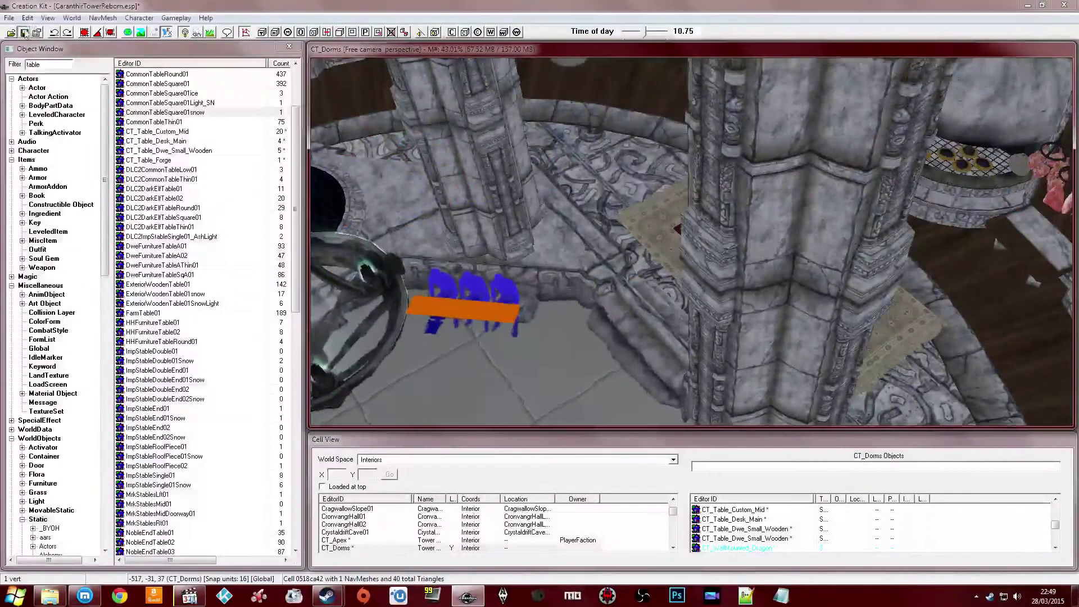
Check the live stream's chat in the browser and return to the Creation Kit
shift+middle_drag(539, 152, 525, 239)
shift+middle_drag(597, 220, 584, 241)
key(d)
click(85, 597)
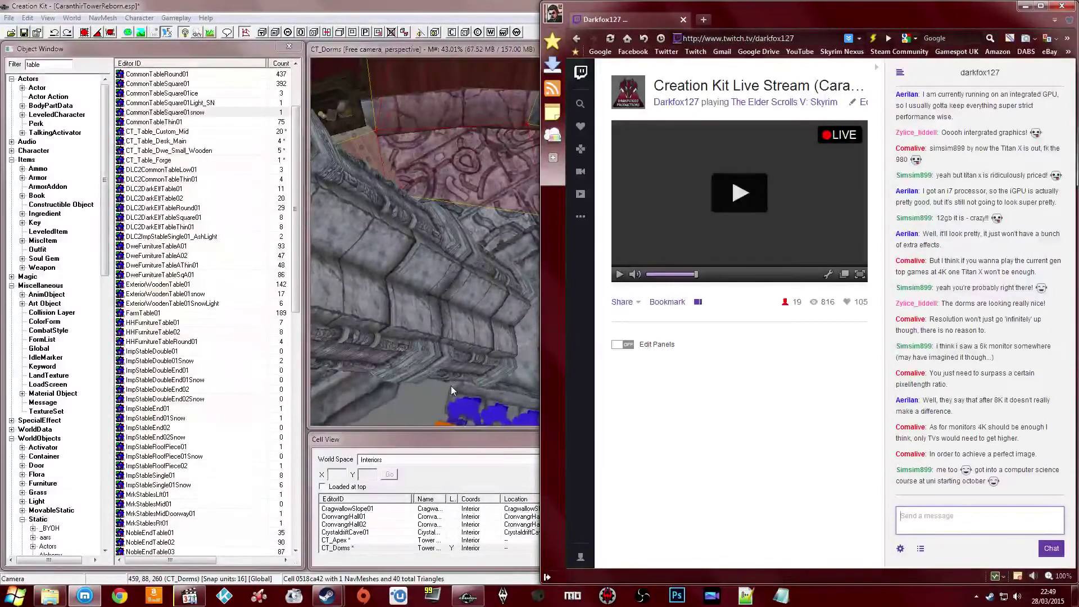
click(443, 241)
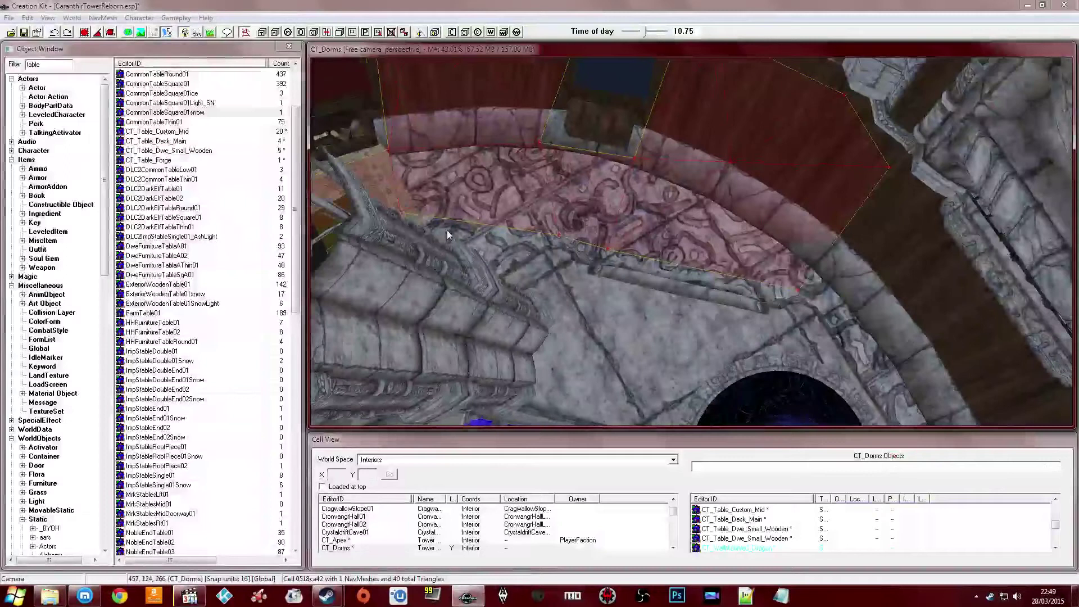
Adjust the navmesh vertex on the engraved stone ring near the end of the platform's step
middle_drag(581, 222, 550, 232)
click(559, 259)
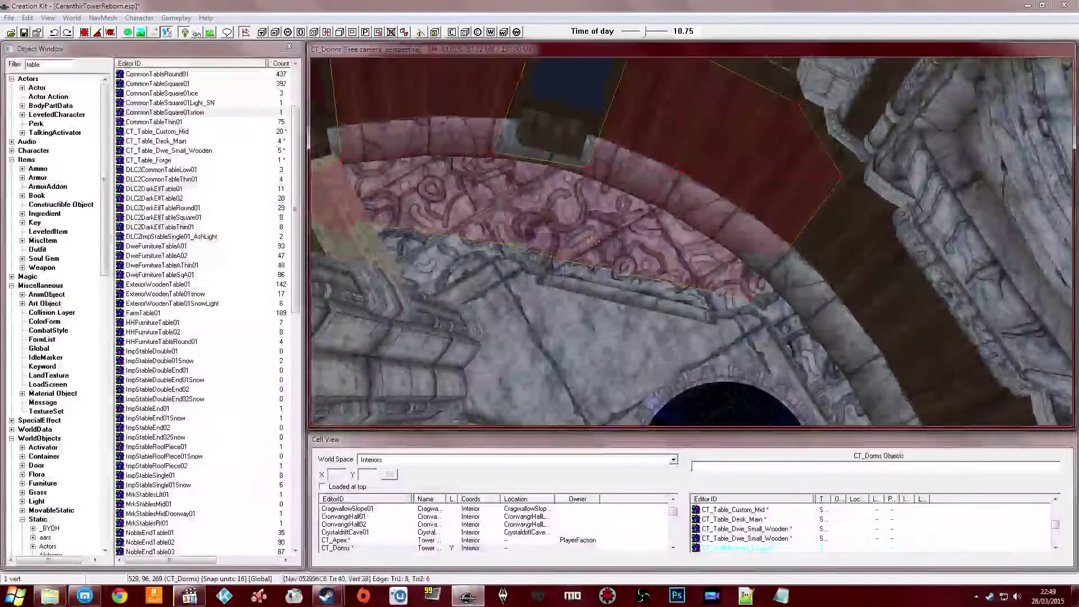
scroll(628, 284, up, 2)
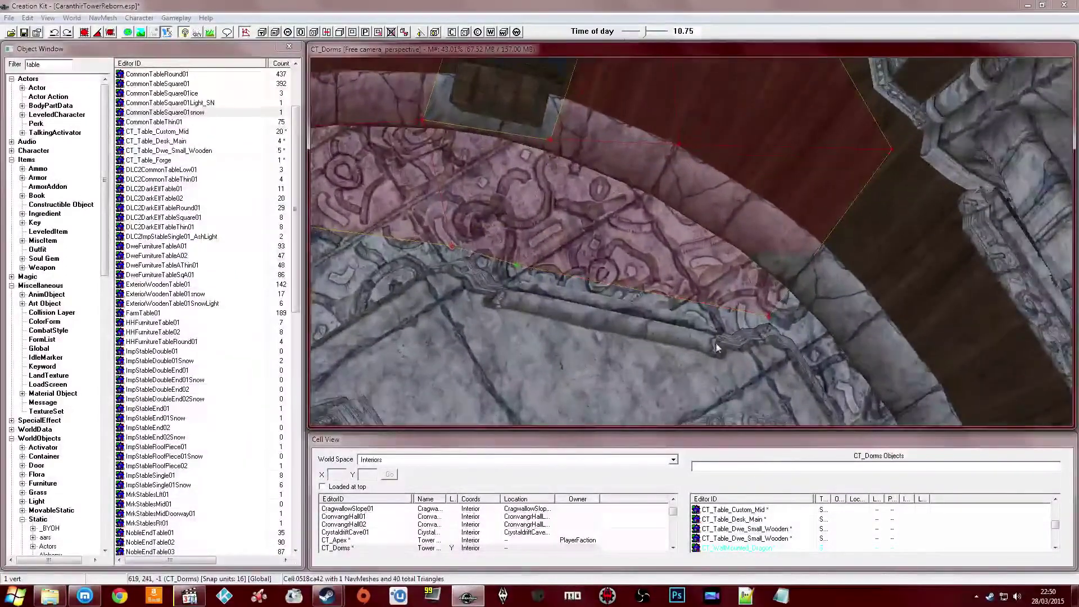
shift+middle_drag(659, 304, 670, 301)
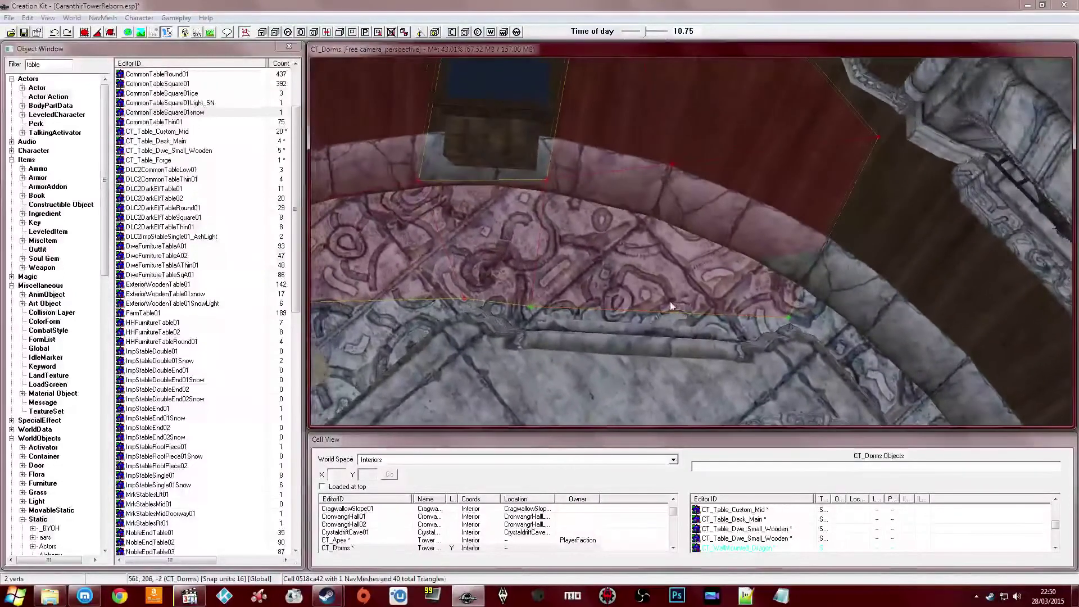
click(787, 318)
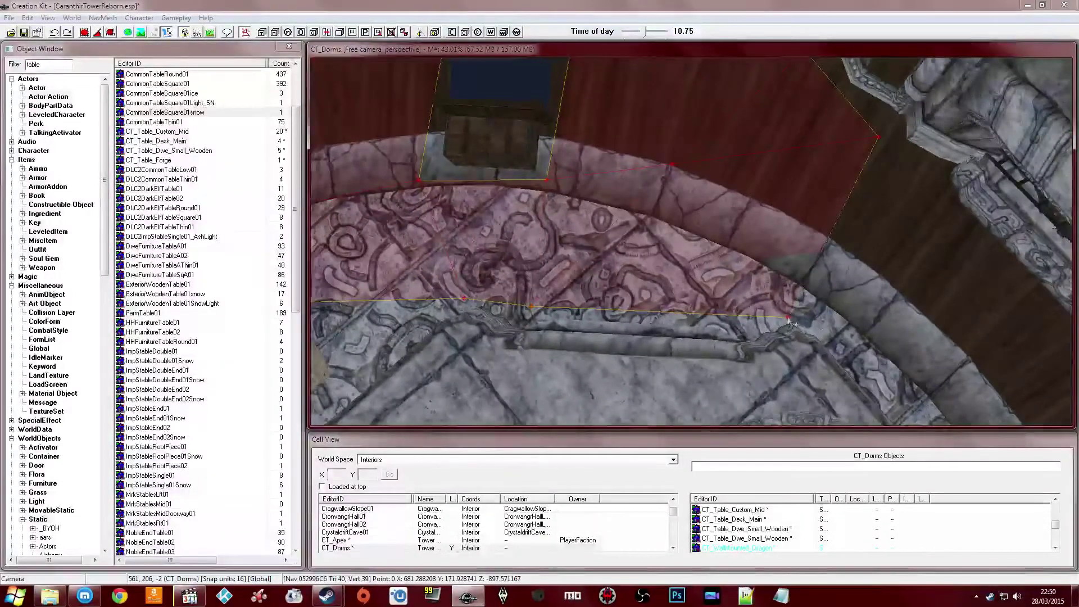
drag(787, 318, 781, 318)
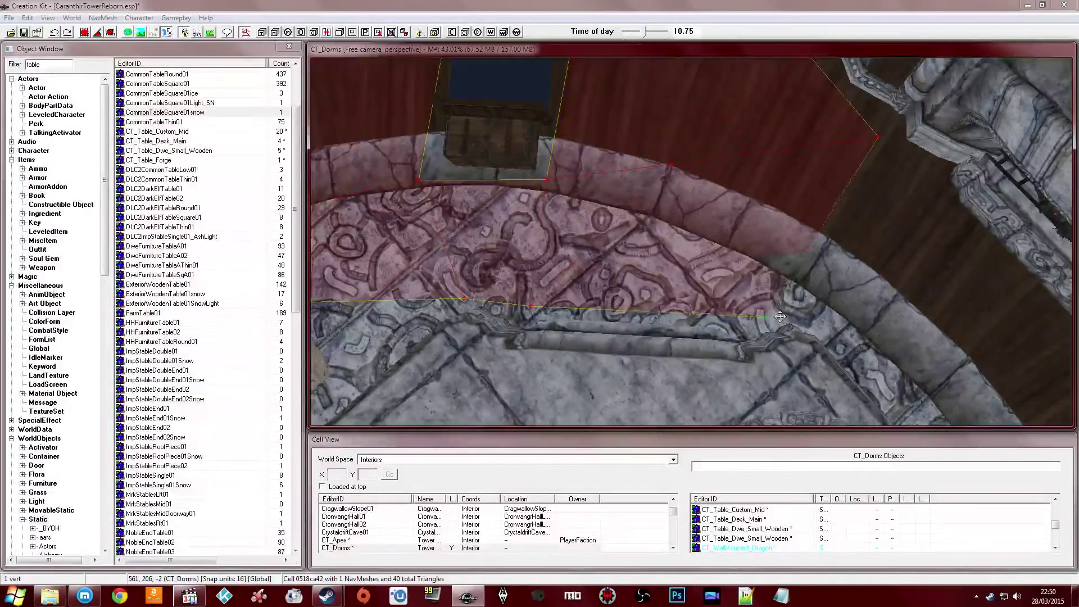
middle_drag(760, 319, 736, 321)
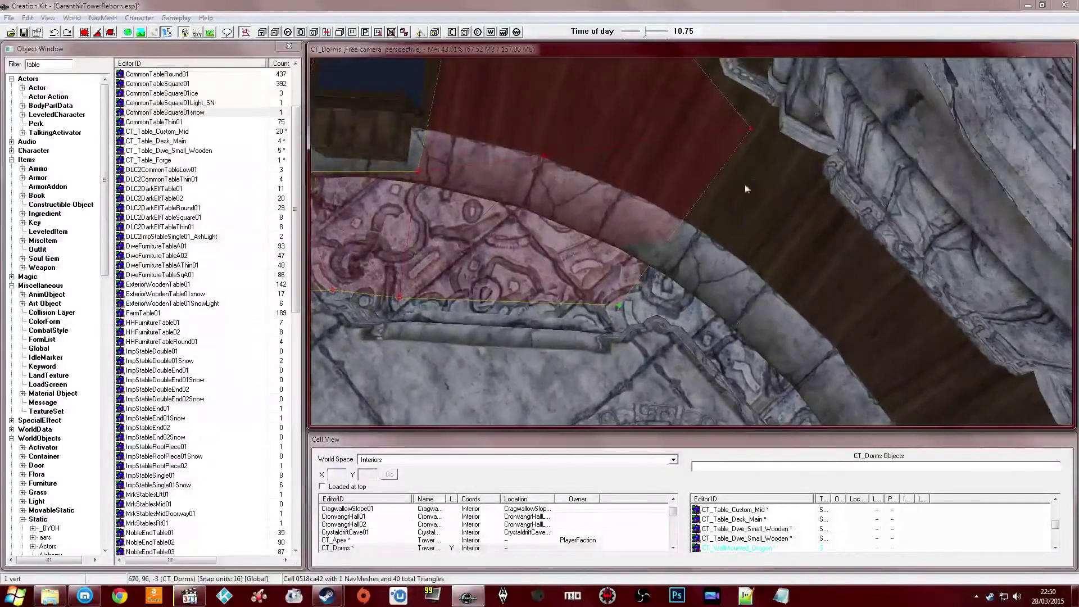
Add a triangle widening the navmesh on the engraved ring and align the edge vertex with the end of the platform's step
middle_drag(748, 177, 737, 227)
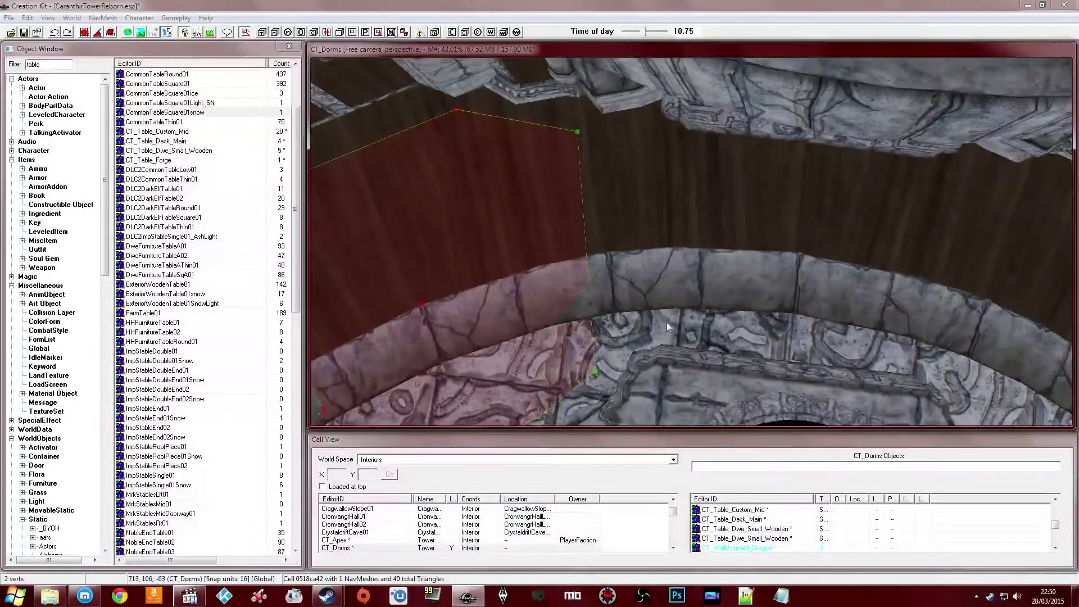
mouse_move(665, 328)
middle_down()
mouse_move(678, 316)
mouse_move(673, 294)
middle_up()
middle_drag(848, 198, 628, 234)
click(555, 216)
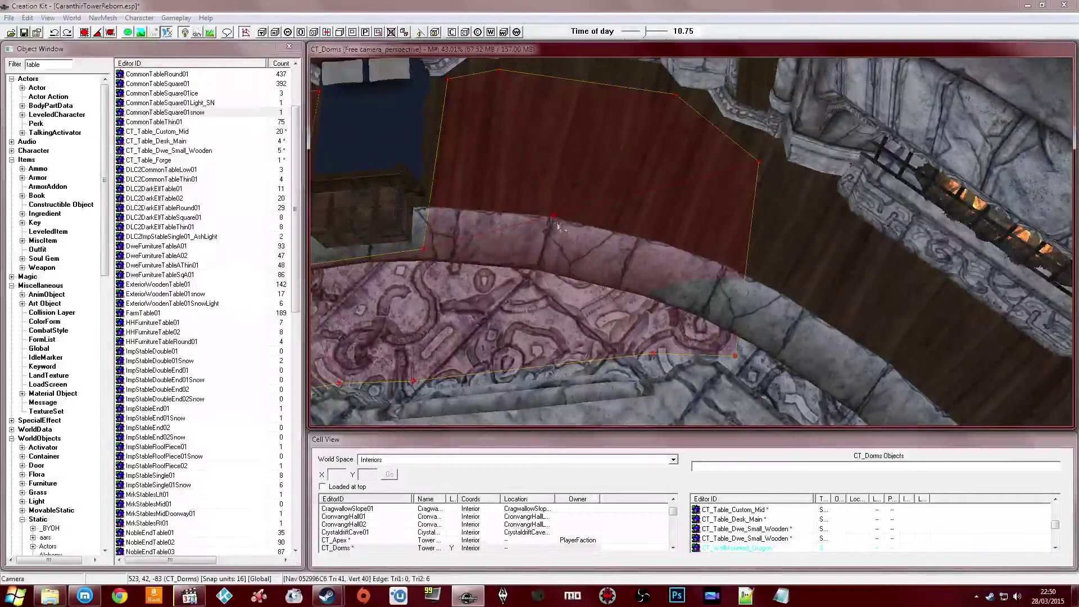
middle_drag(553, 222, 616, 273)
click(658, 242)
scroll(645, 242, up, 3)
middle_drag(696, 279, 622, 353)
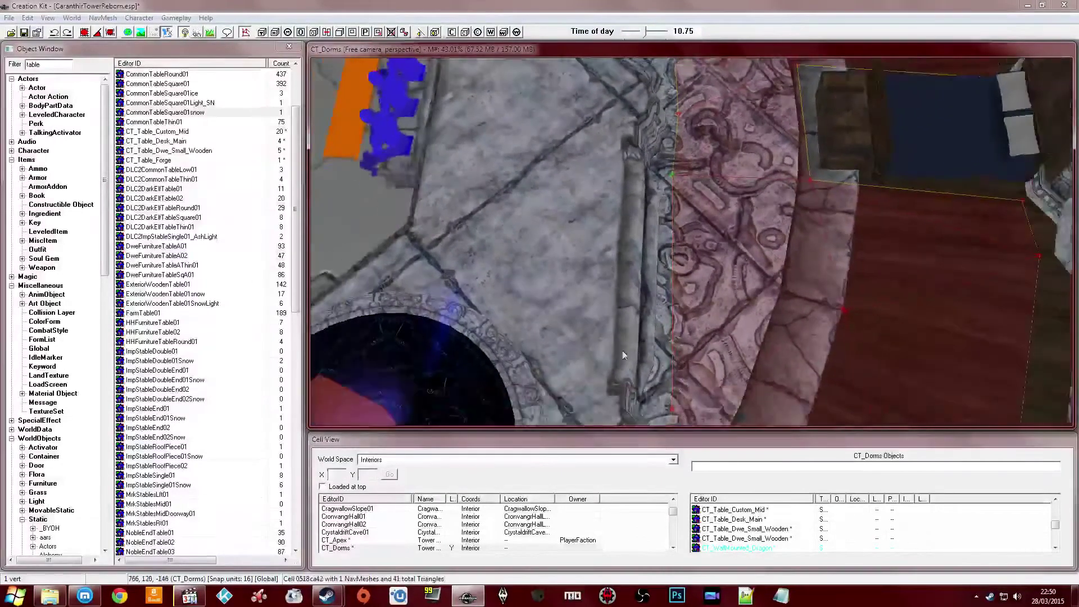
click(671, 410)
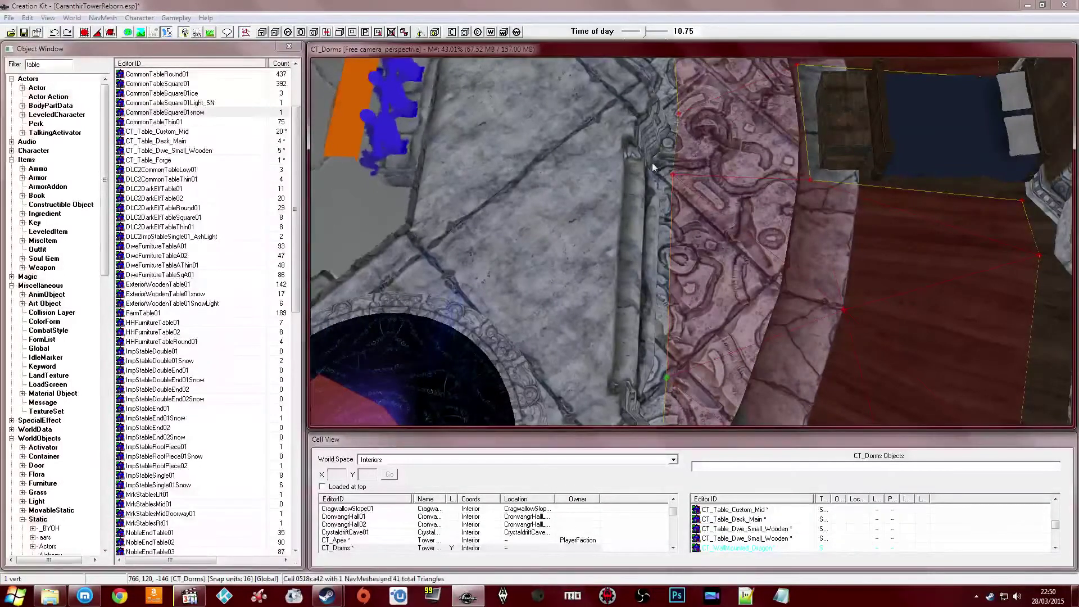
Extend the navmesh from the engraved ring up onto the raised stone platform, covering its section between the stone rails
shift+middle_drag(694, 216, 645, 241)
ctrl+right_click(847, 225)
shift+middle_drag(847, 224, 688, 195)
ctrl+right_click(659, 82)
shift+middle_drag(658, 81, 723, 318)
ctrl+right_click(922, 158)
ctrl+right_click(690, 312)
middle_drag(788, 294, 805, 271)
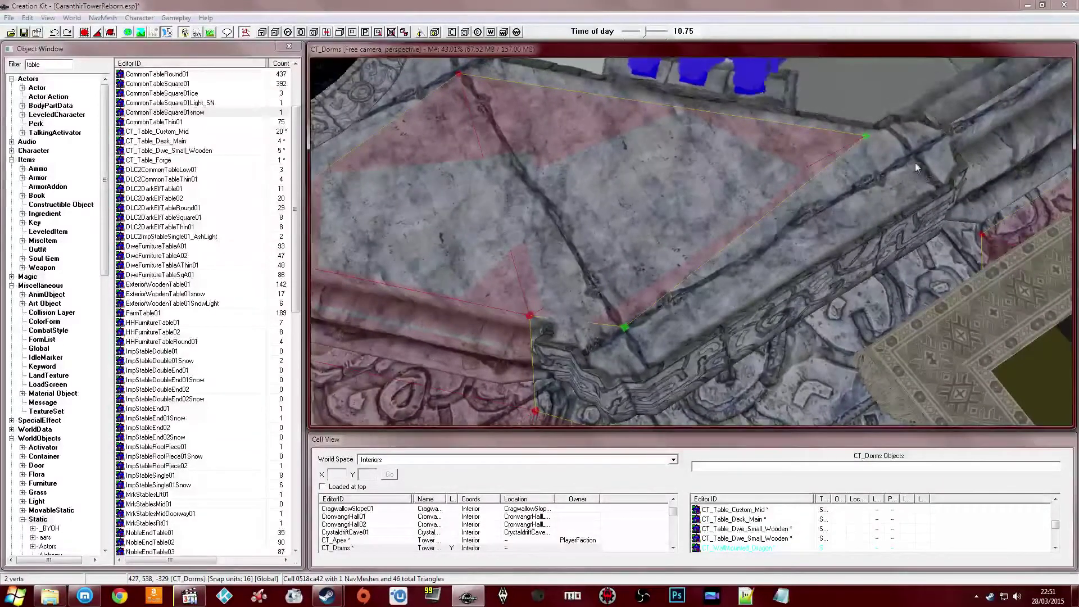
middle_drag(779, 188, 801, 198)
click(661, 155)
mouse_move(662, 156)
middle_down()
mouse_move(675, 167)
mouse_move(662, 170)
middle_up()
ctrl+click(537, 349)
middle_drag(540, 287, 593, 273)
Leave navmesh editing, hide the CT_Ref_Portal_Dorms portal objects blocking the platform, and resume navmesh editing
click(246, 32)
middle_drag(517, 159, 530, 176)
click(635, 169)
key(1)
click(628, 167)
key(1)
click(625, 175)
key(1)
shift+middle_drag(624, 175, 206, 15)
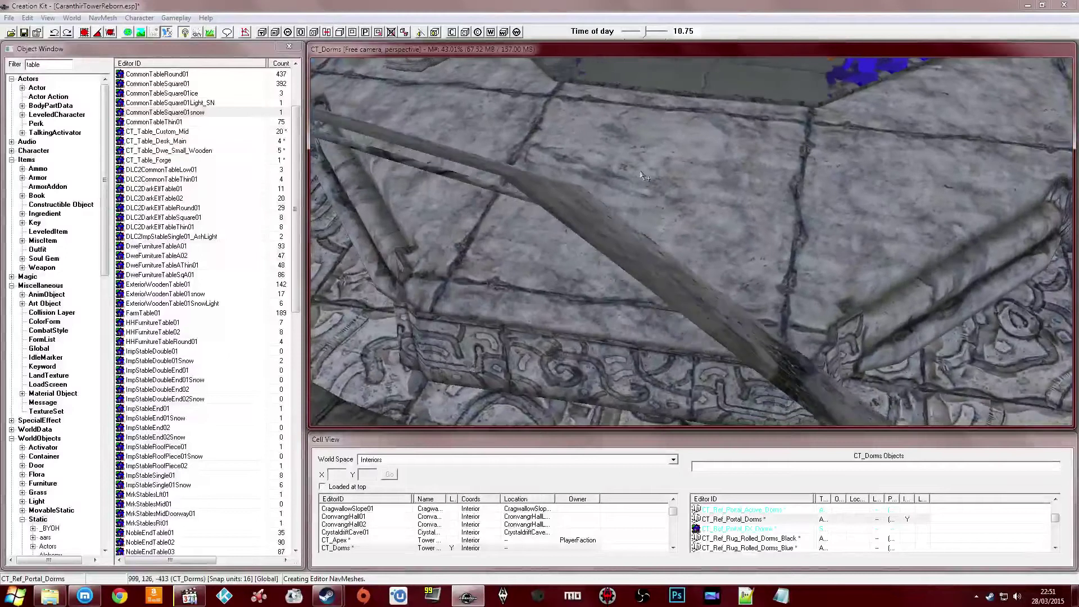
click(246, 33)
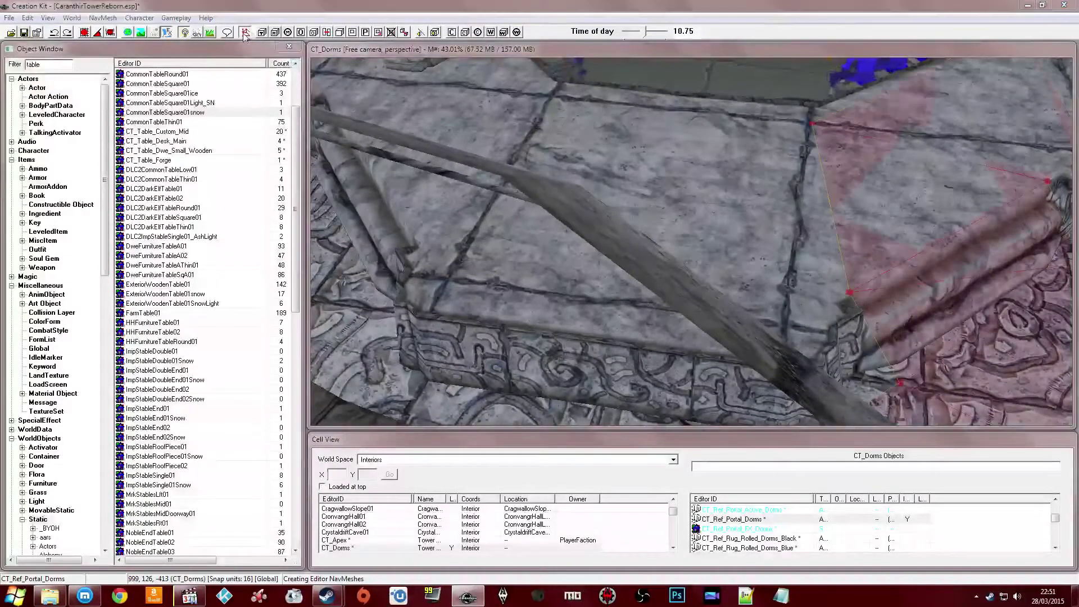
Extend the navmesh from its open edge across the platform's middle section with two new vertices at the far side
shift+middle_drag(658, 180, 666, 204)
click(831, 108)
ctrl+drag(935, 346, 936, 348)
shift+middle_drag(922, 344, 672, 335)
right_click(488, 345)
middle_drag(488, 345, 599, 316)
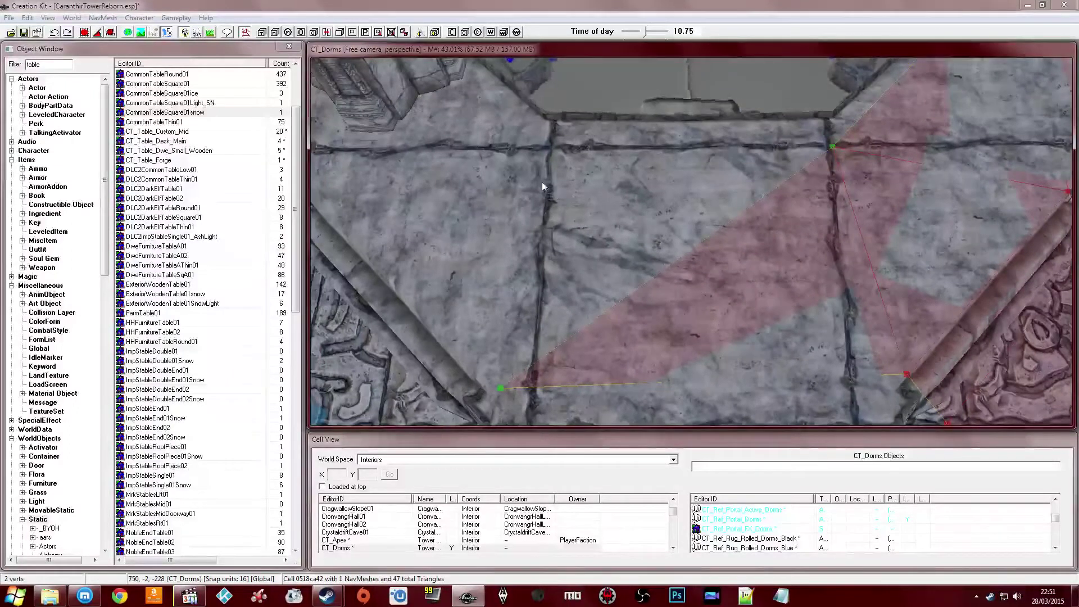
right_click(532, 153)
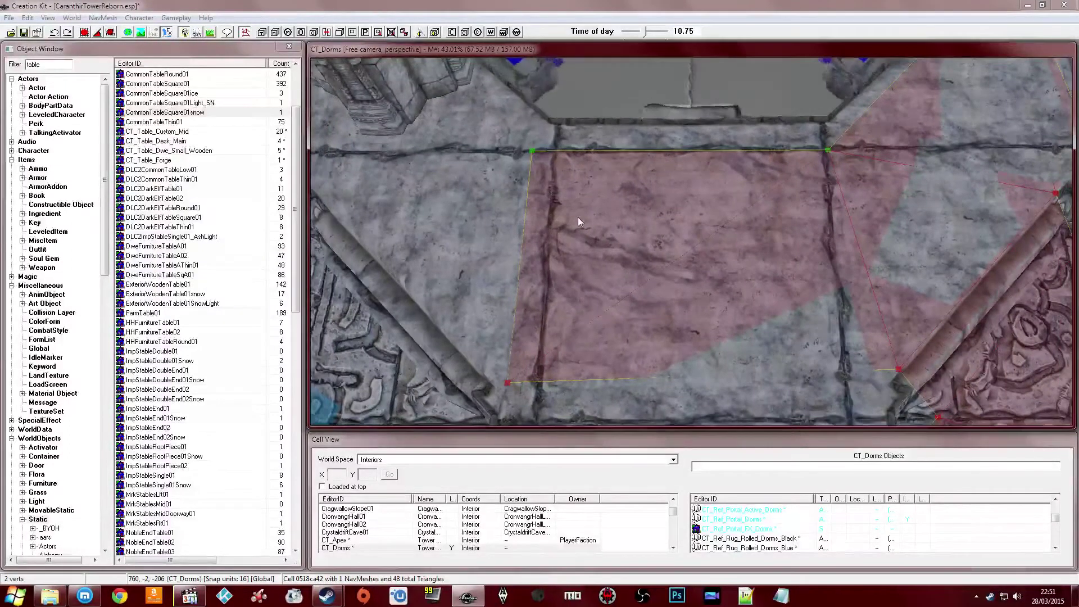
shift+middle_drag(579, 219, 631, 255)
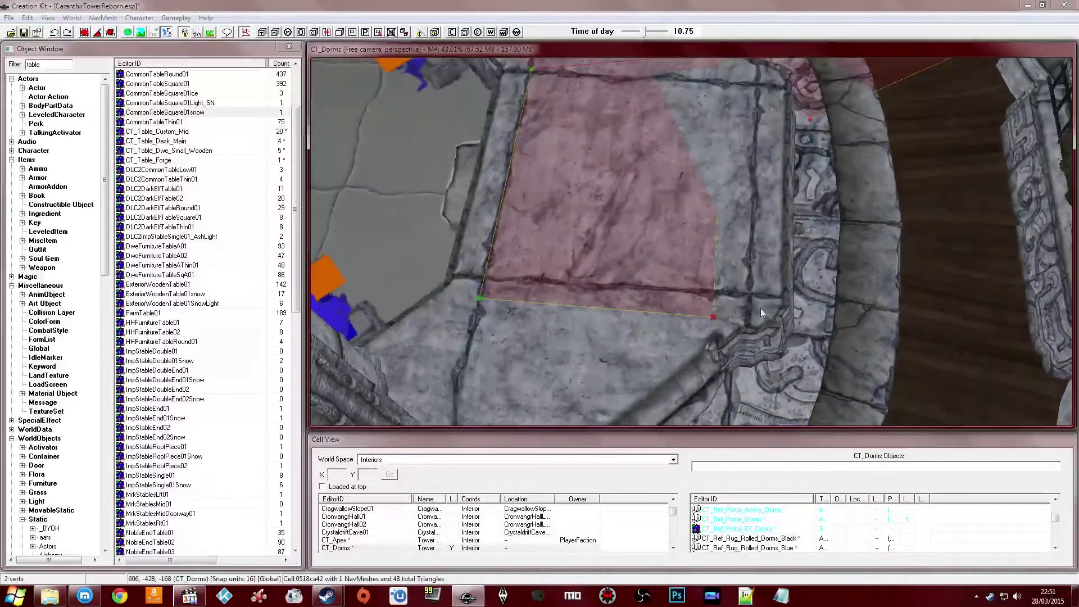
Adjust the navmesh vertices where the platform's middle section meets the end of the stone rail
middle_drag(697, 334, 735, 298)
drag(713, 199, 659, 155)
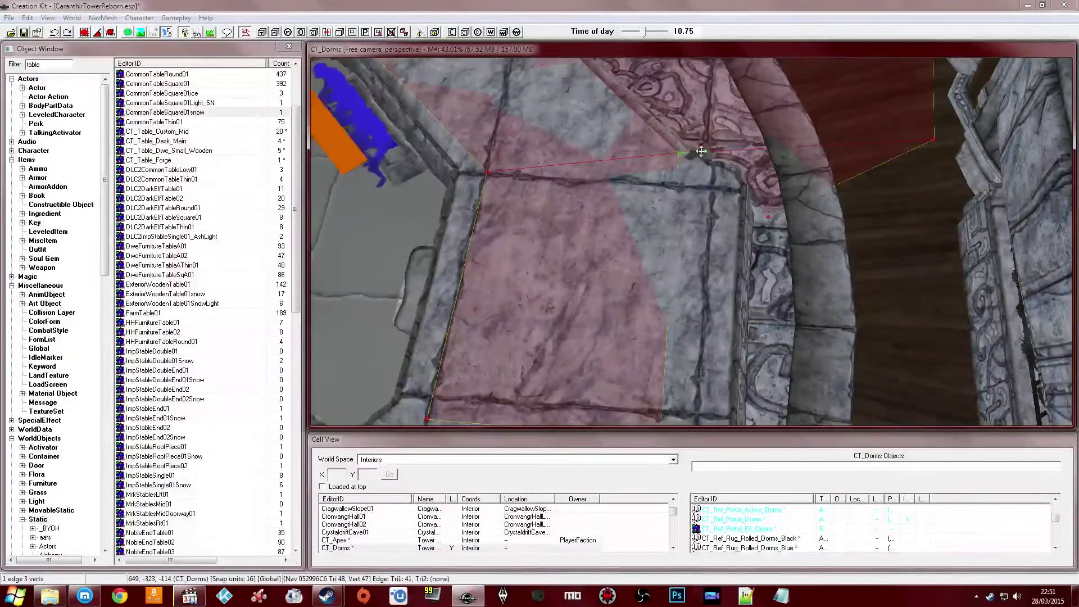
middle_drag(687, 229, 679, 211)
click(670, 136)
ctrl+click(650, 419)
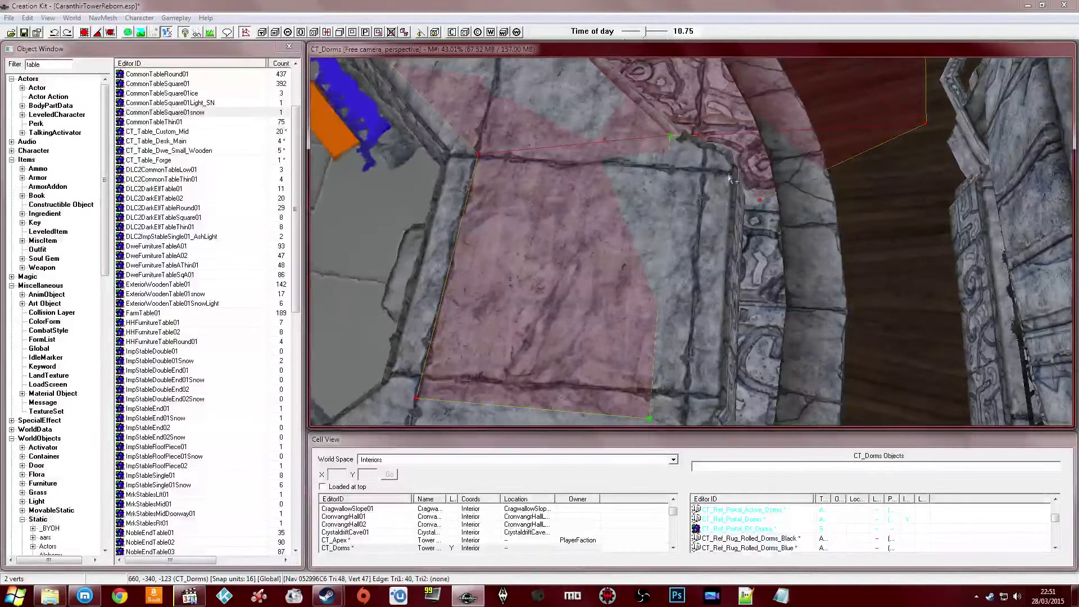
shift+middle_drag(726, 188, 659, 237)
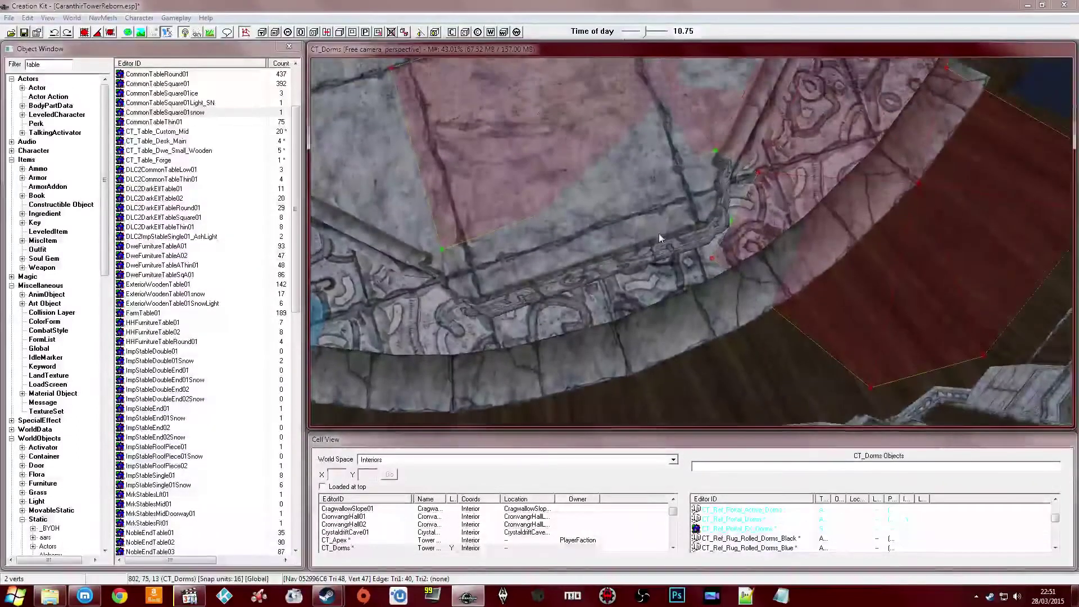
ctrl+click(733, 222)
drag(732, 222, 740, 230)
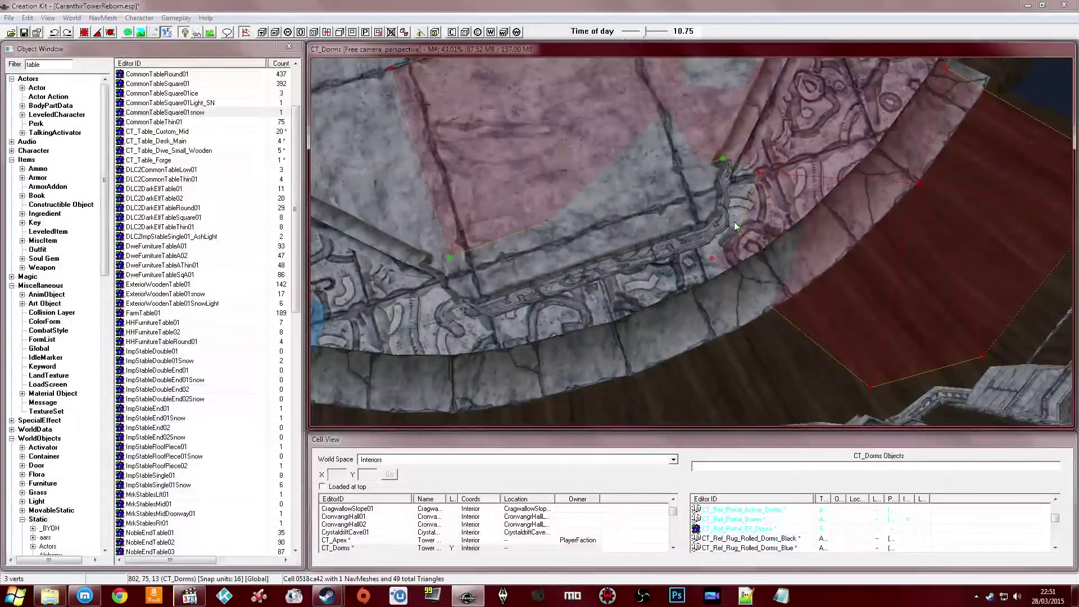
middle_drag(649, 204, 703, 205)
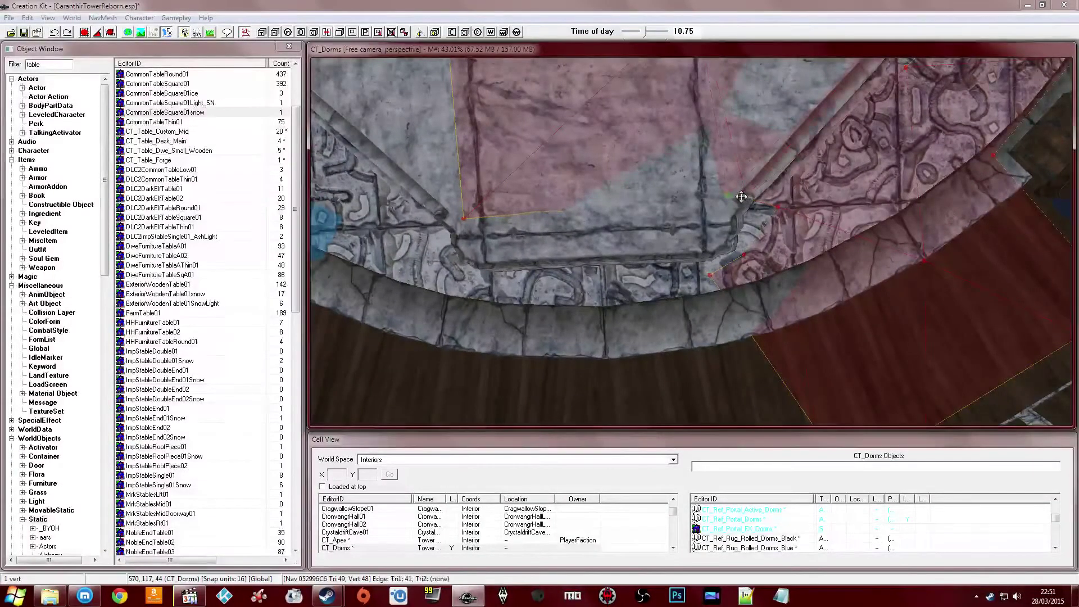
Extend the navmesh to the outer edge of the platform's middle section with two vertices between the stone rails
click(492, 221)
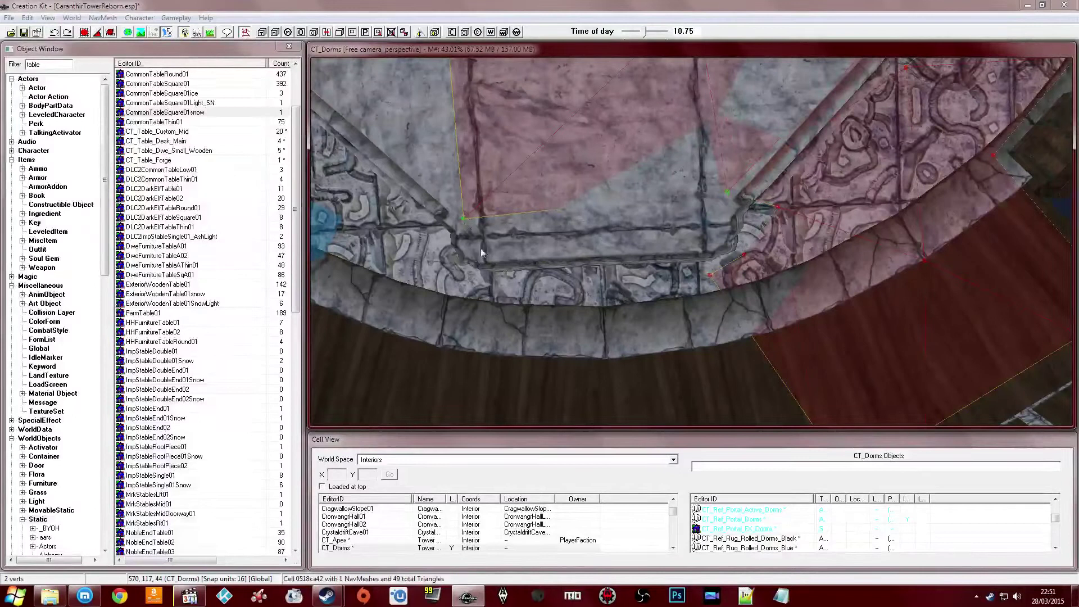
click(504, 254)
ctrl+right_click(711, 249)
shift+middle_drag(710, 248, 649, 230)
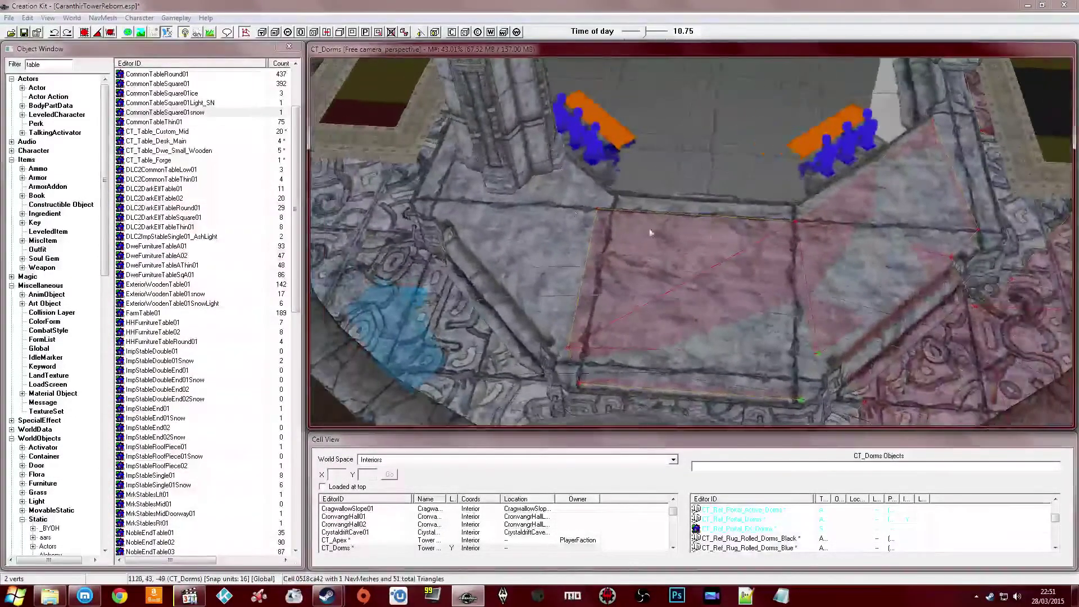
Extend the navmesh from the side edge of the platform's middle section onto the adjoining angled section with a new vertex
click(597, 210)
ctrl+click(569, 347)
shift+middle_drag(568, 348, 592, 309)
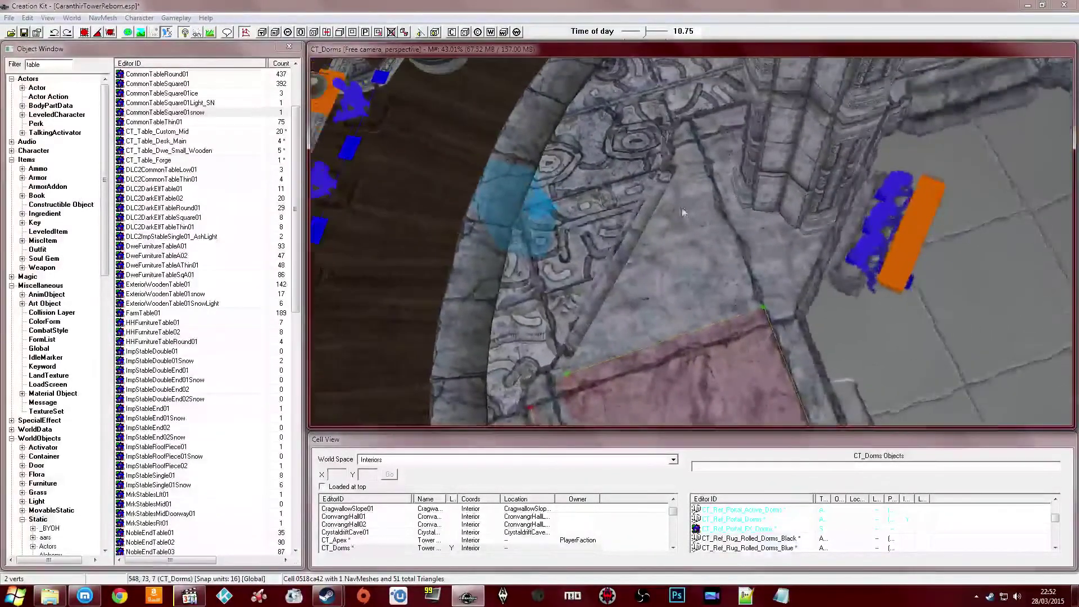
ctrl+right_click(684, 173)
shift+middle_drag(683, 172, 600, 253)
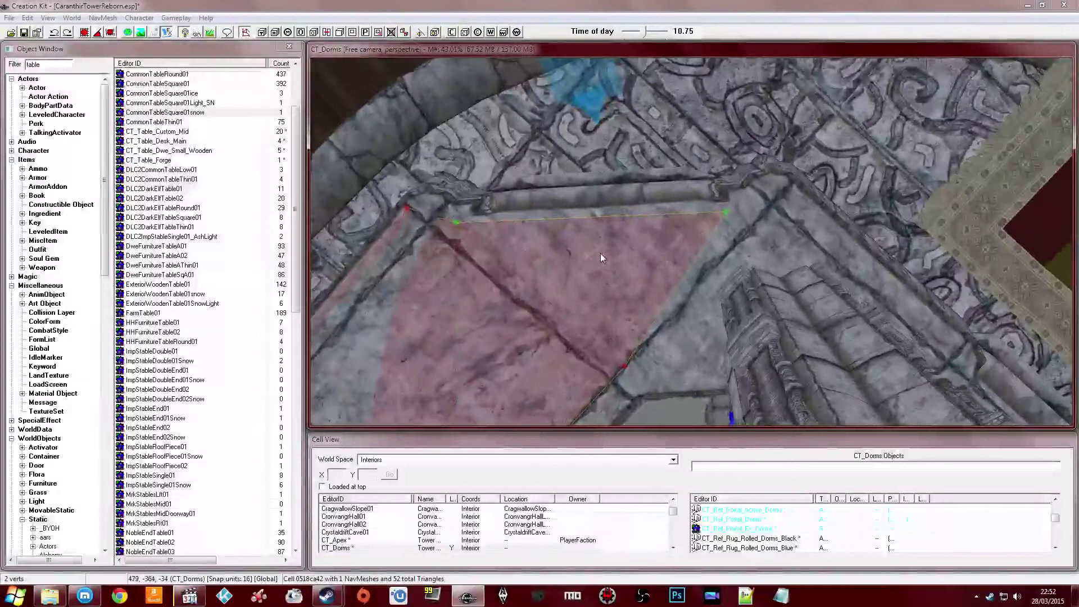
Adjust the two outer vertices of the angled platform section along the inner side of the stone rail
click(726, 211)
drag(727, 210, 725, 213)
scroll(725, 217, up, 2)
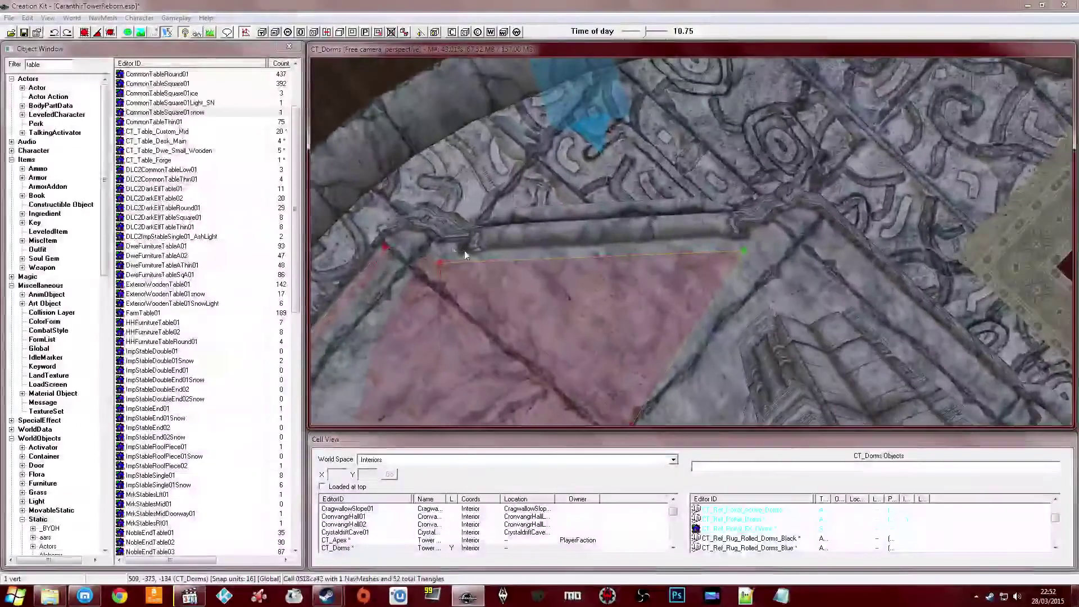
click(440, 263)
drag(440, 264, 446, 263)
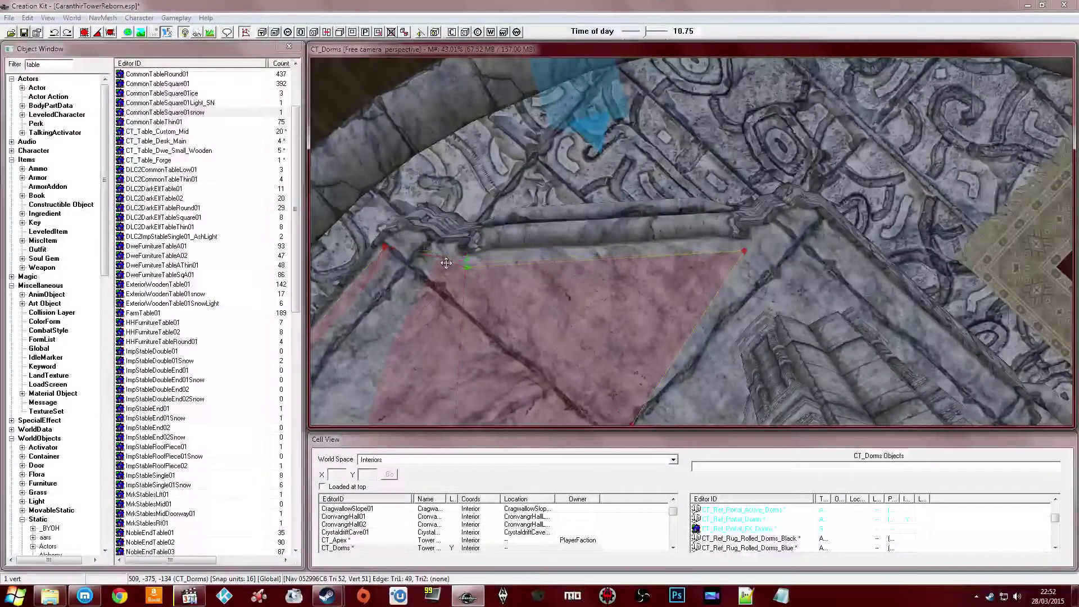
Extend the navmesh from the rail-side edge across the stone rail onto the engraved ring with new vertices
ctrl+click(743, 251)
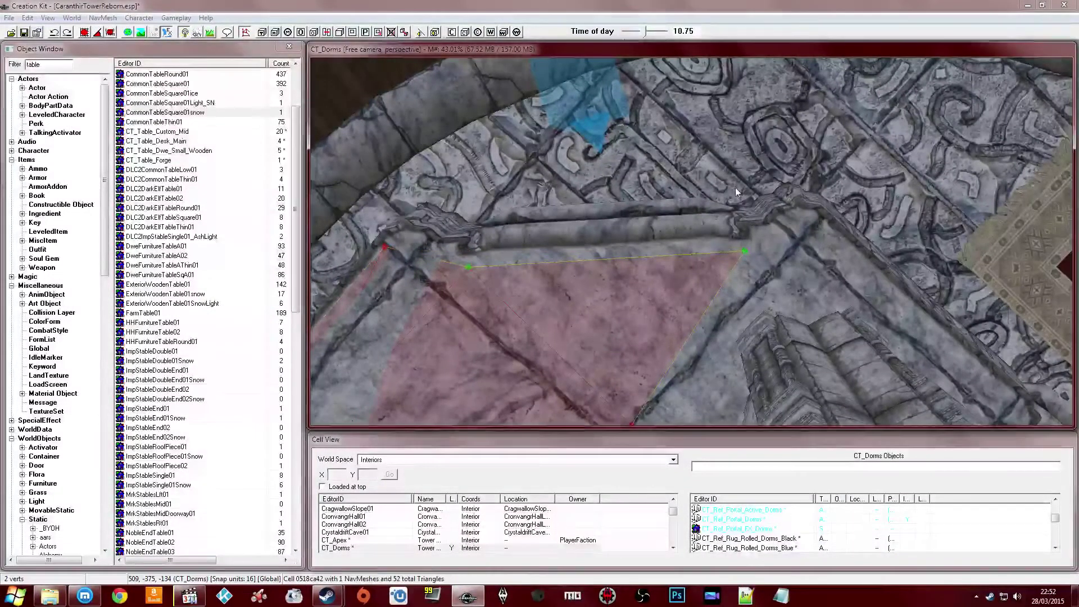
ctrl+right_click(732, 188)
middle_drag(549, 172, 630, 297)
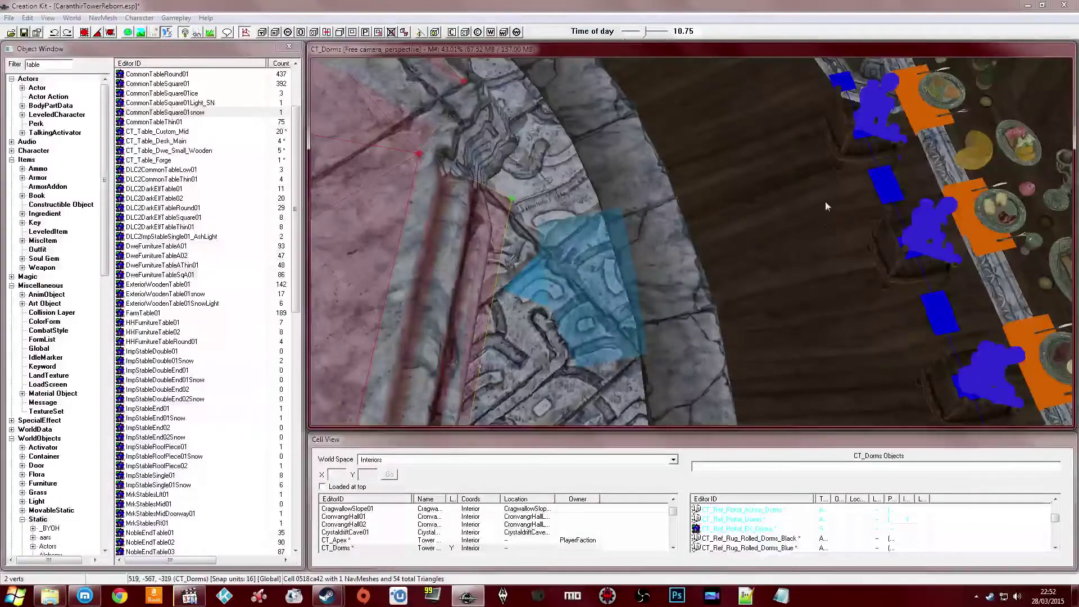
Extend the navmesh from the engraved ring onto the wooden floor in front of the dining table with two vertices
ctrl+right_click(764, 255)
shift+middle_drag(764, 256, 837, 272)
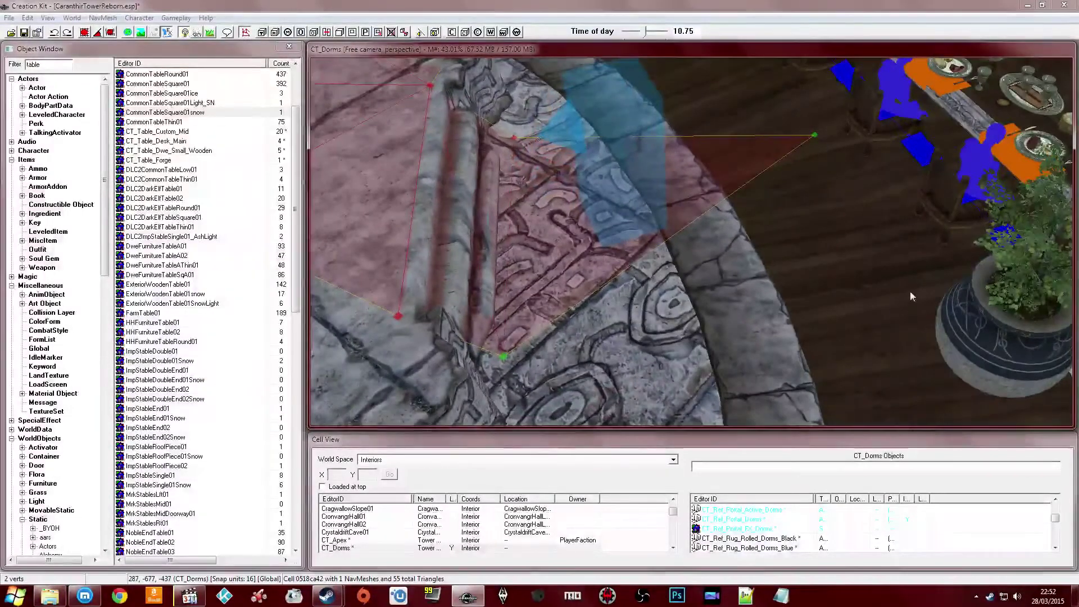
ctrl+right_click(925, 251)
shift+middle_drag(924, 268, 752, 197)
click(792, 229)
shift+middle_drag(792, 229, 723, 270)
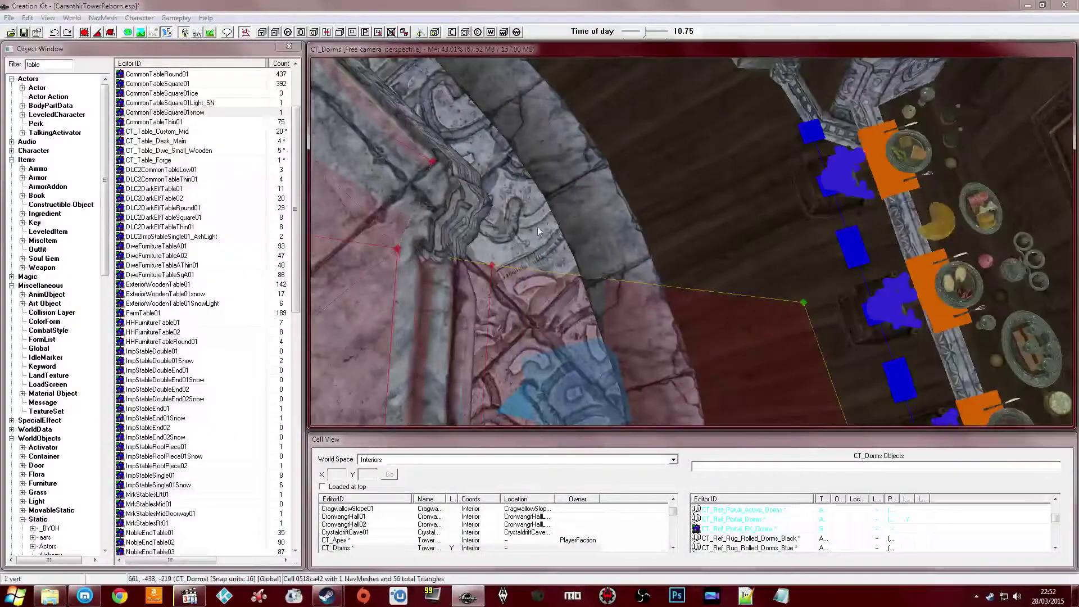
Reposition the navmesh's wooden-floor corner vertex near the dining chairs and add another vertex in front of the middle chair
middle_drag(652, 256, 639, 244)
click(686, 219)
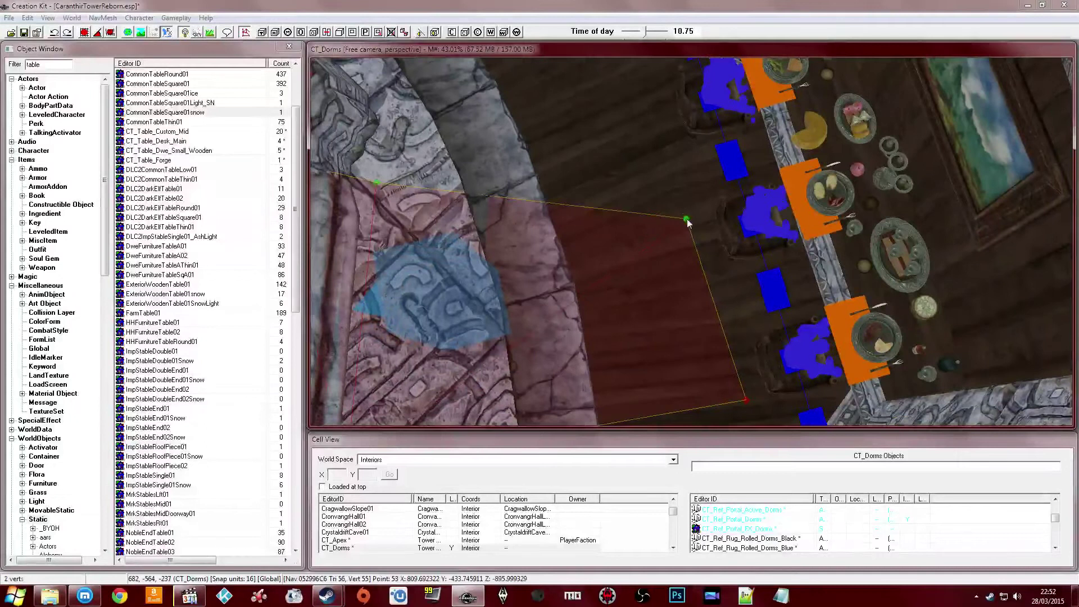
drag(686, 220, 693, 239)
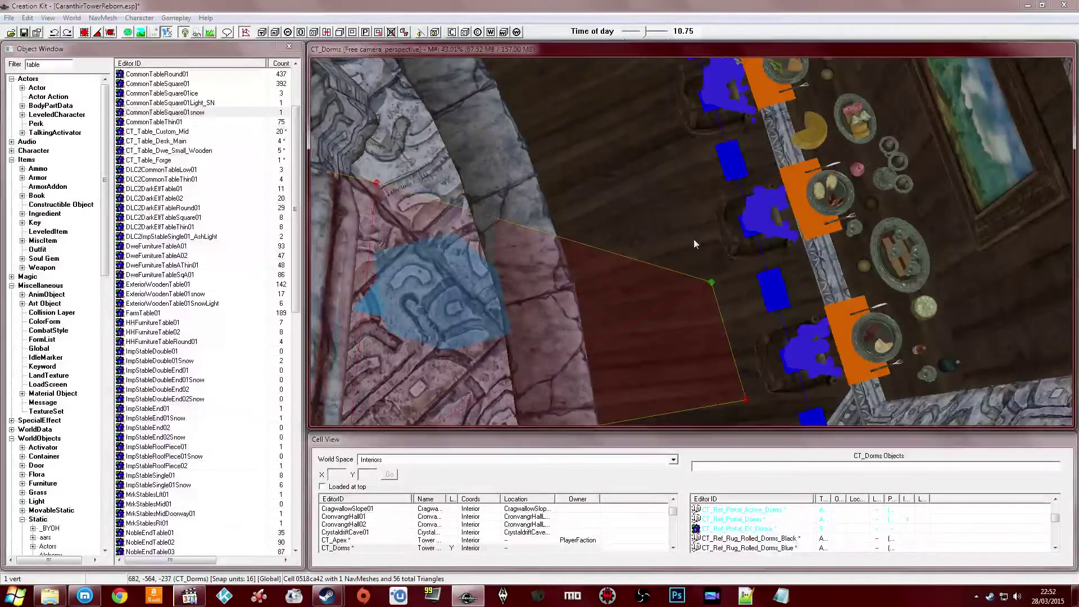
ctrl+right_click(684, 197)
middle_drag(659, 195, 652, 206)
click(676, 256)
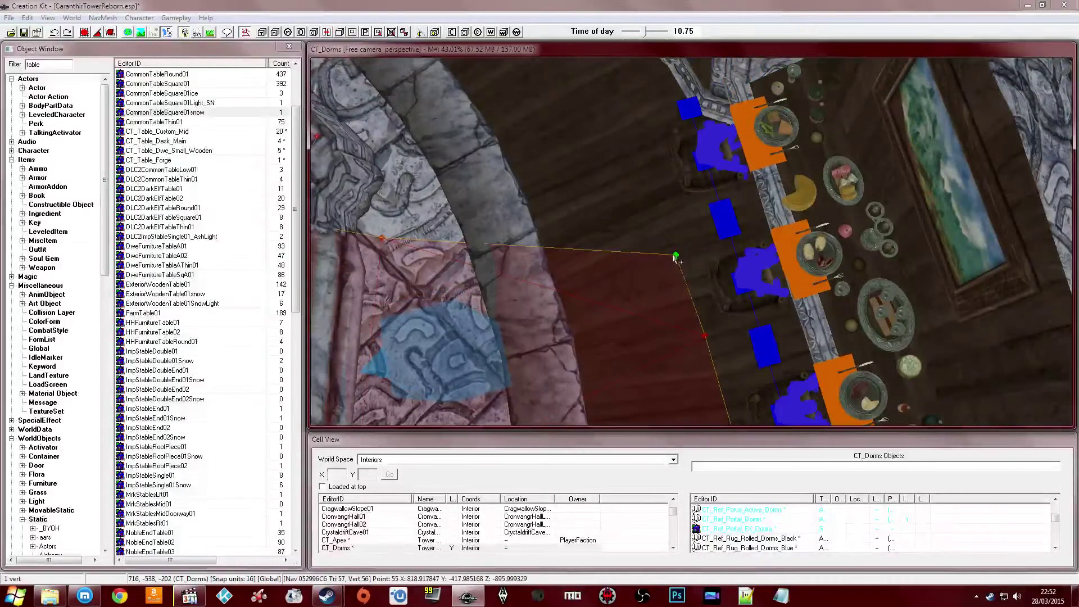
drag(675, 255, 677, 257)
middle_drag(677, 256, 689, 227)
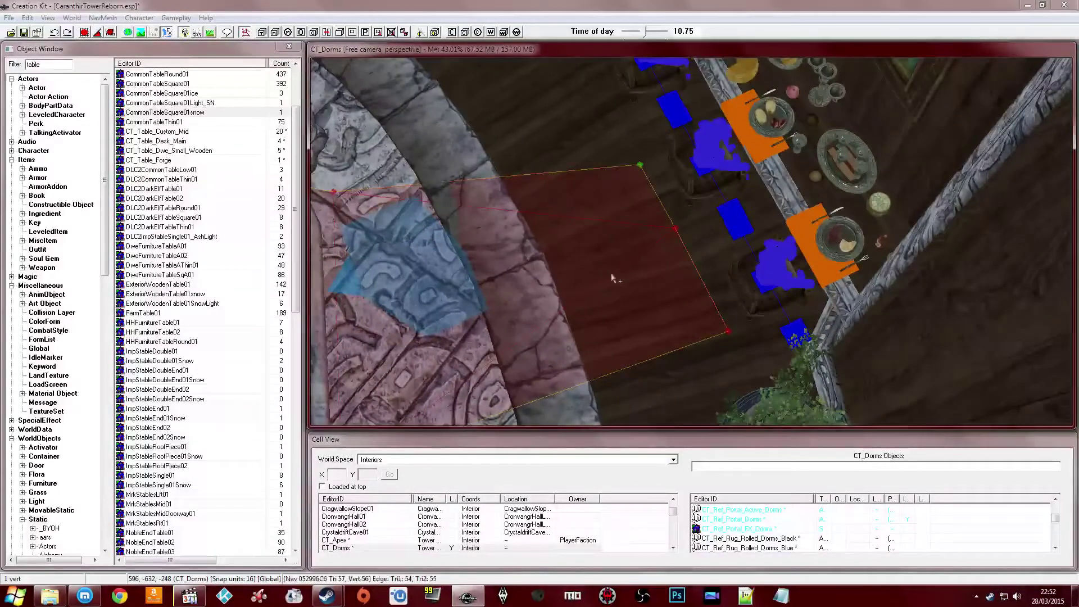
Extend a navmesh strip to the dining table between the middle chair and the chair nearest the large planter
ctrl+right_click(696, 269)
shift+middle_drag(696, 270, 726, 280)
ctrl+click(645, 273)
ctrl+right_click(645, 197)
ctrl+right_click(701, 198)
shift+middle_drag(700, 199, 693, 239)
click(706, 277)
middle_drag(731, 281, 694, 259)
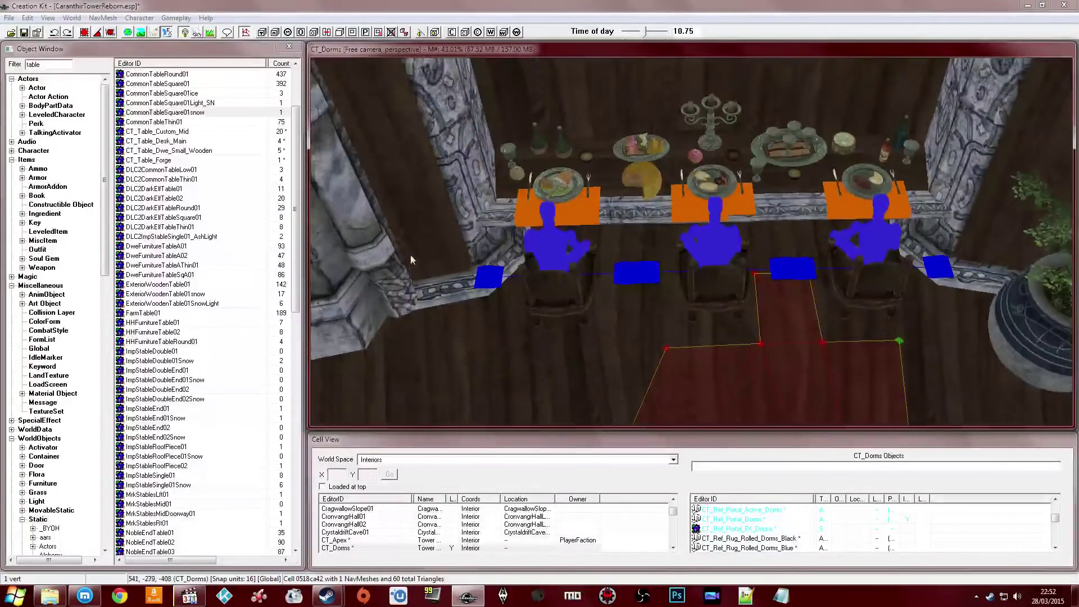
Shift the corner vertex beside the middle chair and build a second navmesh strip to the table on that chair's other side
shift+middle_drag(689, 363, 657, 347)
click(664, 348)
drag(663, 348, 667, 348)
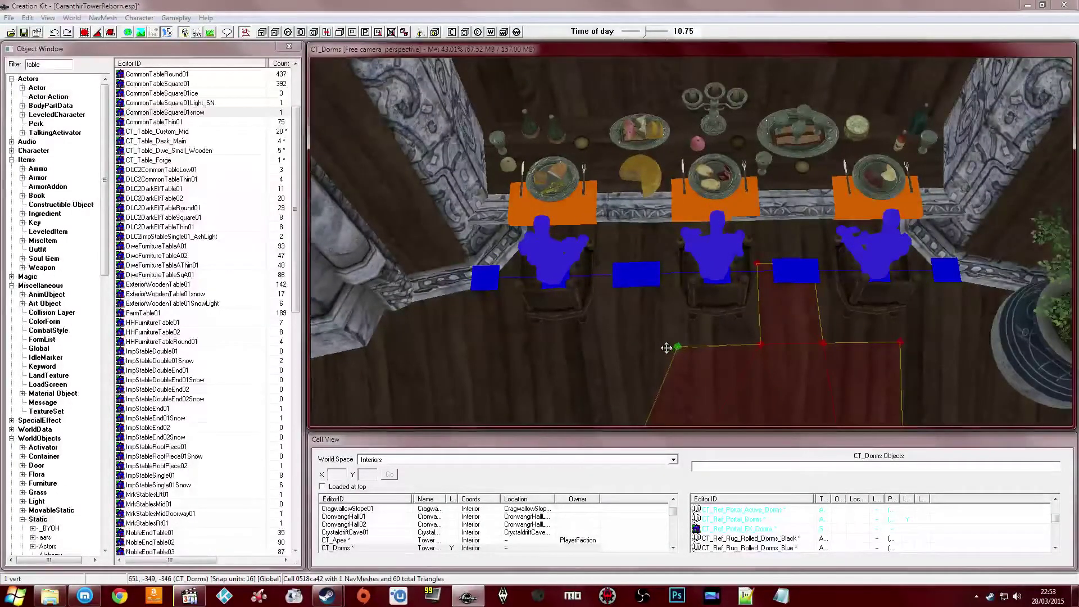
right_click(592, 352)
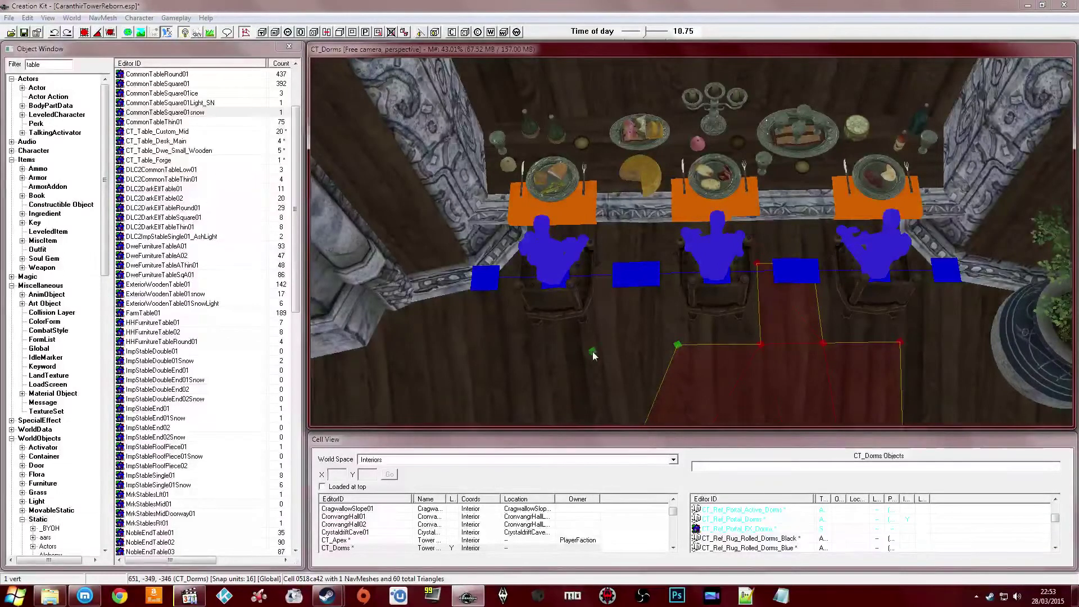
shift+middle_drag(611, 263, 602, 290)
ctrl+right_click(605, 256)
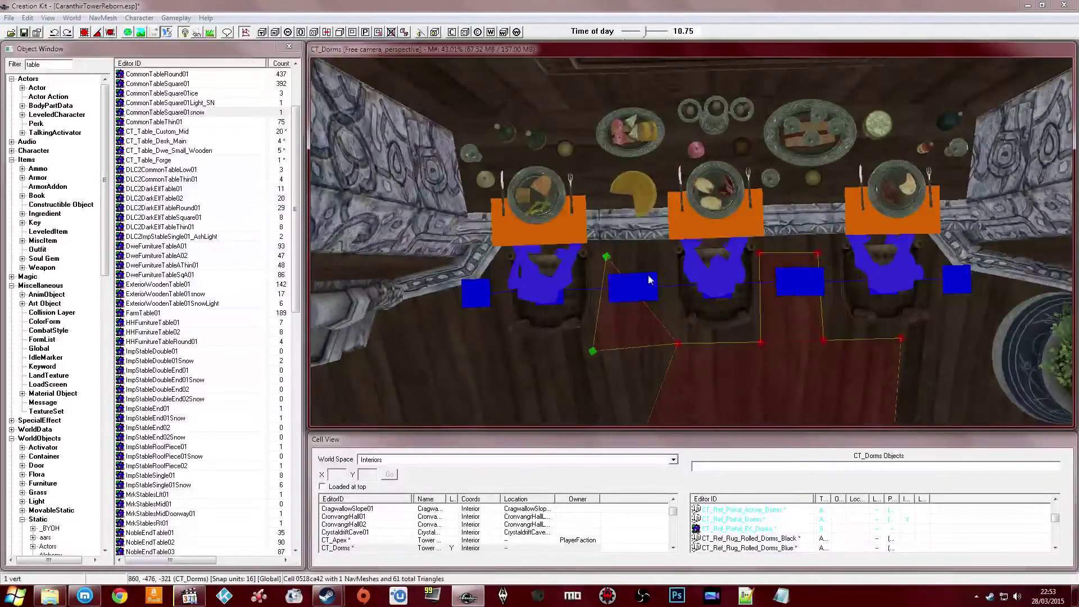
shift+middle_drag(665, 313, 662, 258)
Fill the gap between the second table strip and the engraved ring with a navmesh triangle
ctrl+click(724, 325)
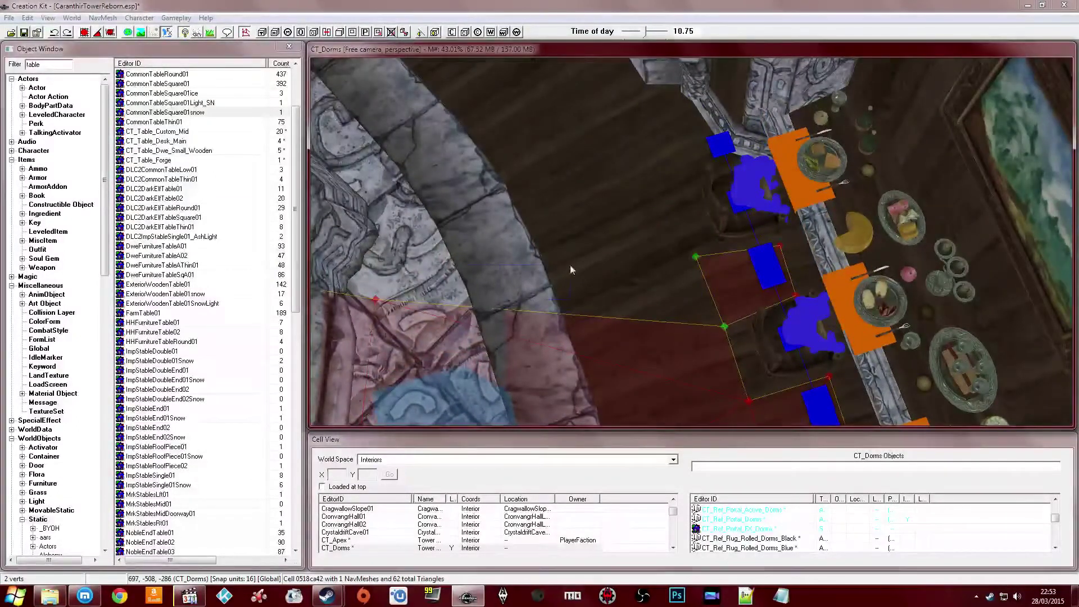
ctrl+drag(362, 306, 361, 308)
key(a)
middle_drag(633, 242, 644, 237)
Extend the navmesh past the far dining chair with new vertices on the engraved ring and the wooden floor
shift+middle_drag(703, 217, 597, 243)
ctrl+right_click(481, 237)
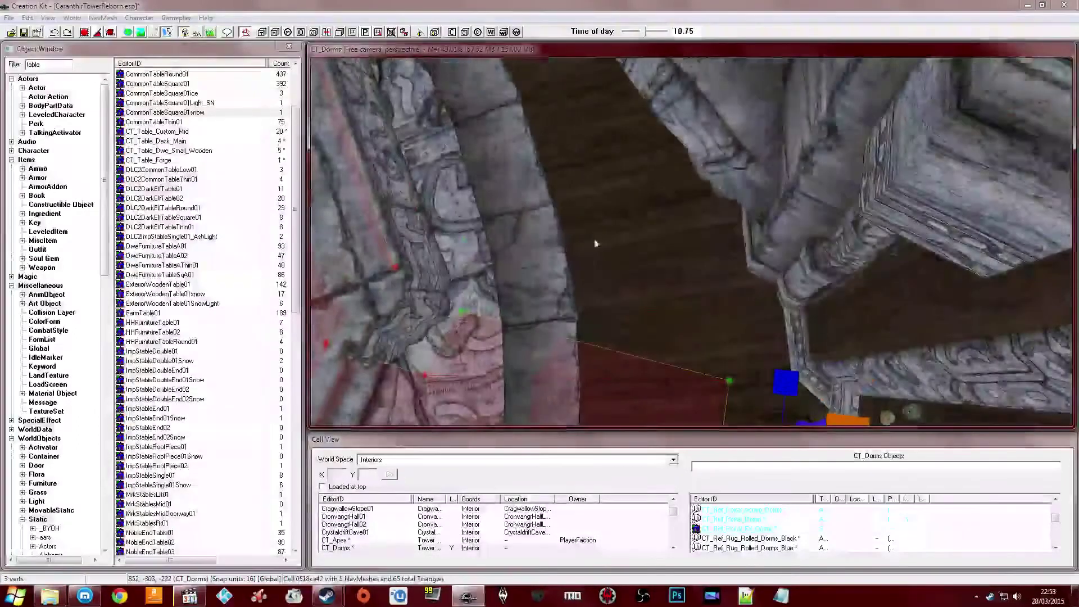
ctrl+right_click(741, 276)
shift+middle_drag(739, 279, 632, 241)
Extend the navmesh's open edge on the planter side with a new vertex on the wooden floor in front of the planter
shift+middle_drag(727, 338, 725, 356)
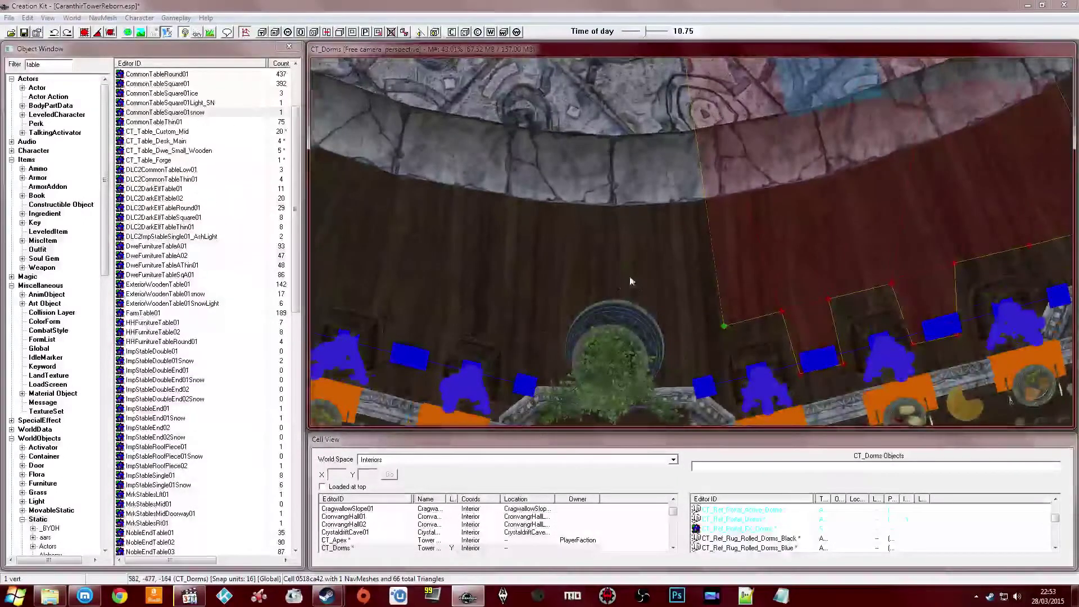
shift+middle_drag(614, 261, 690, 137)
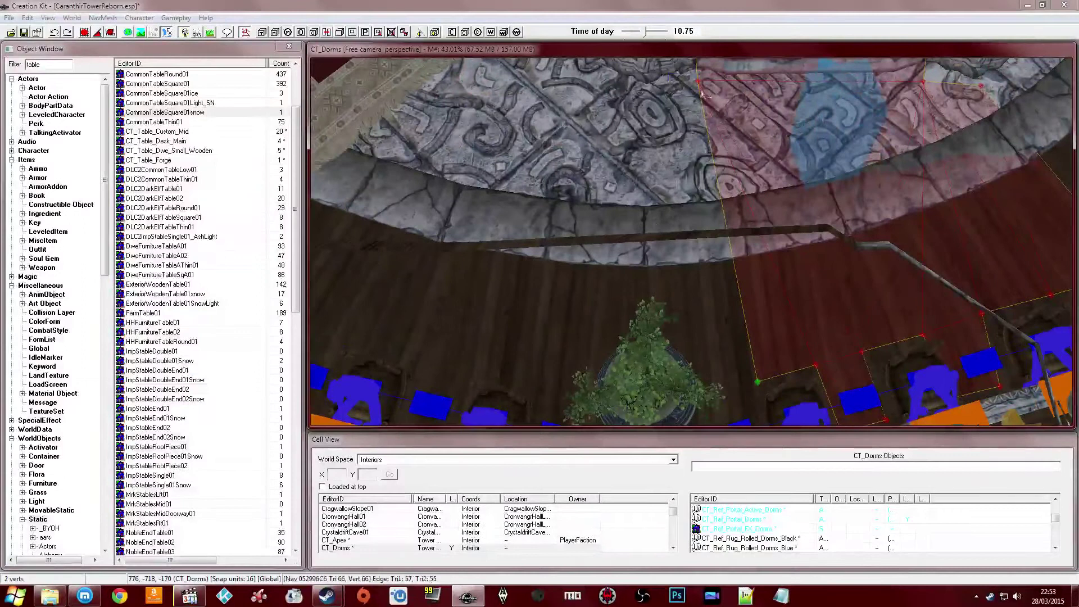
shift+middle_drag(592, 191, 595, 220)
ctrl+click(736, 403)
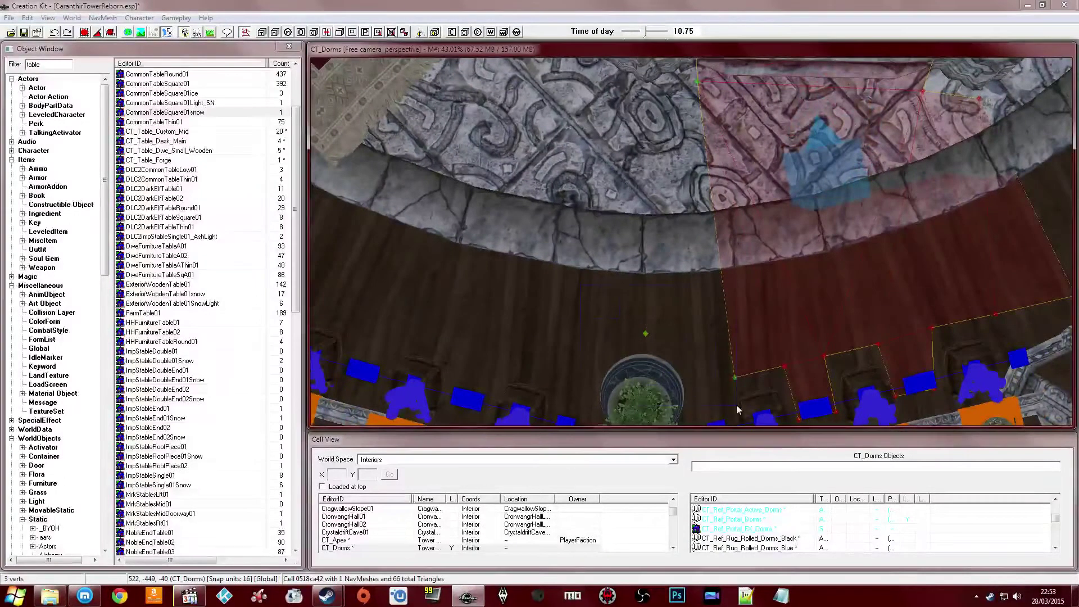
ctrl+right_click(647, 342)
shift+middle_drag(648, 342, 617, 275)
Continue the navmesh past the planter over the stone border and wooden floor beside the neighbouring dining table
scroll(617, 275, up, 2)
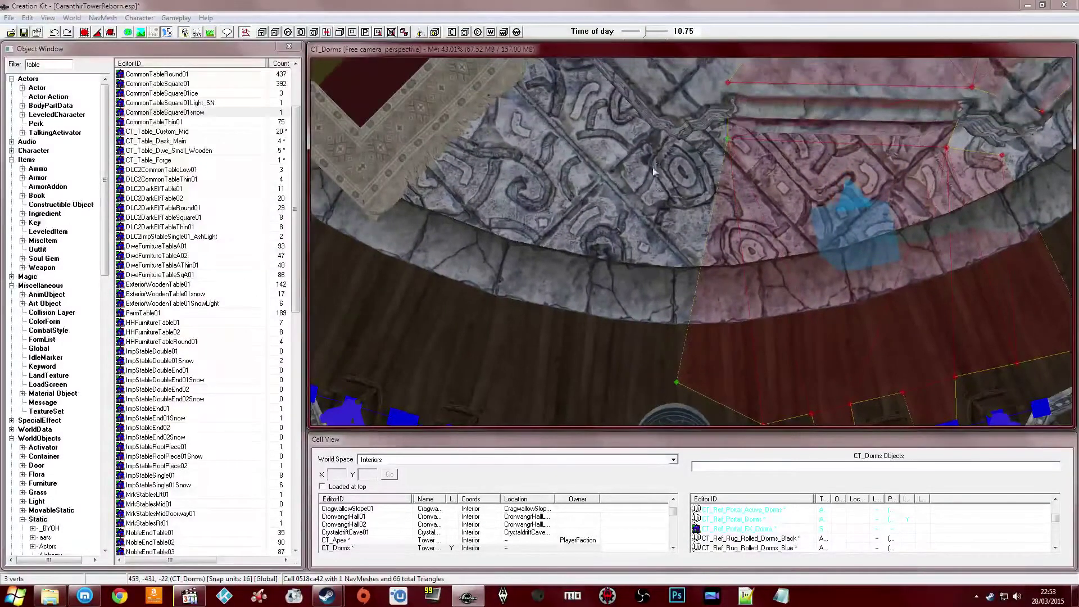
shift+middle_drag(635, 222, 596, 246)
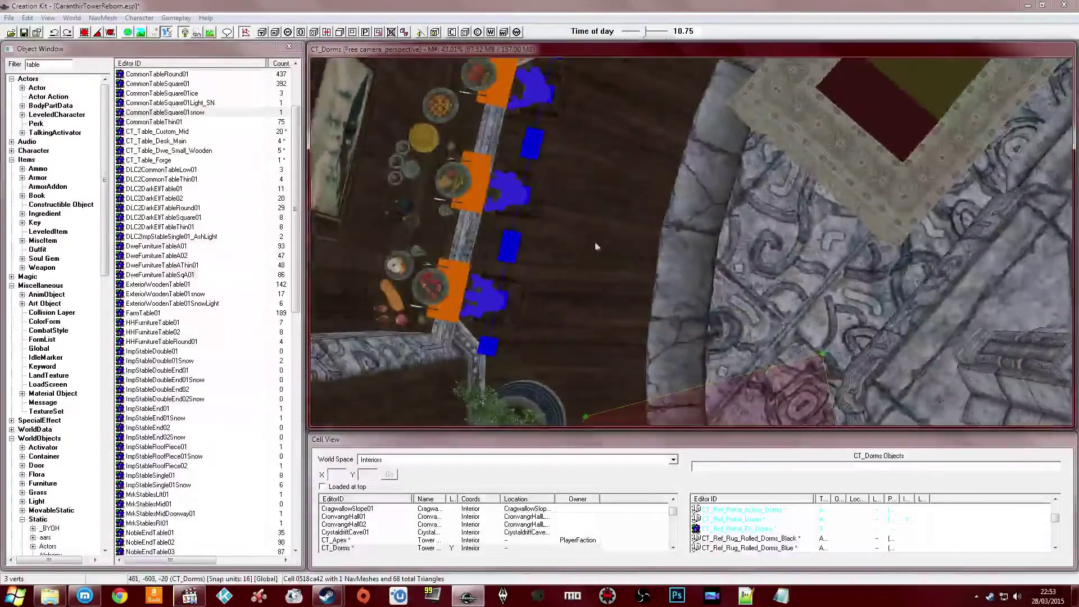
ctrl+right_click(662, 225)
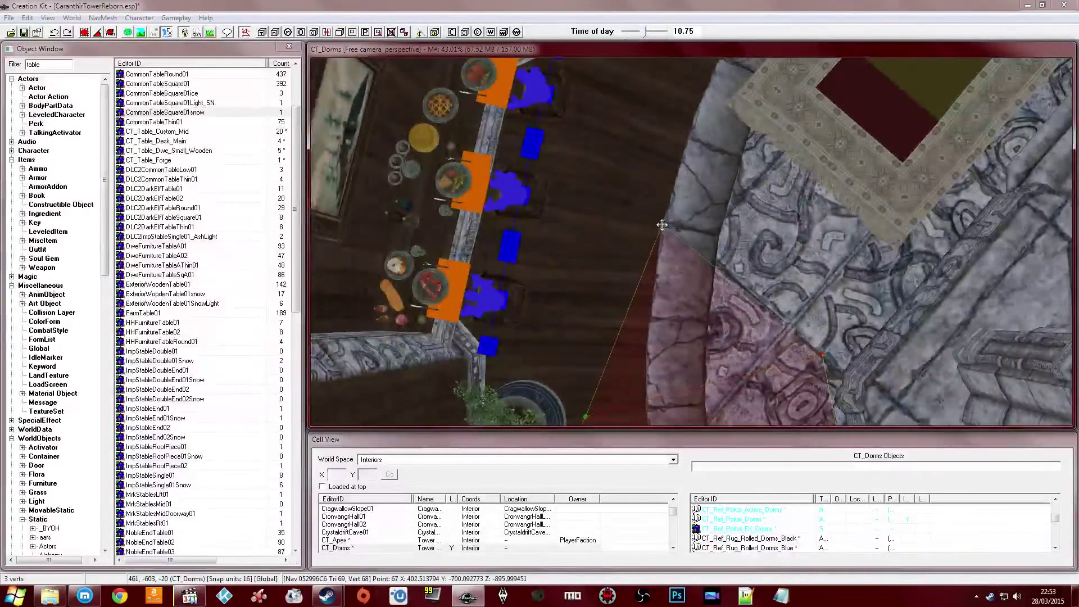
ctrl+right_click(530, 332)
middle_drag(531, 332, 525, 312)
ctrl+right_click(518, 307)
Extend the navmesh beneath the end of the tricolour rug, from the platform's side to the floor near the round stone hearth
click(647, 251)
middle_drag(647, 251, 571, 224)
shift+middle_drag(744, 276, 801, 273)
ctrl+click(751, 318)
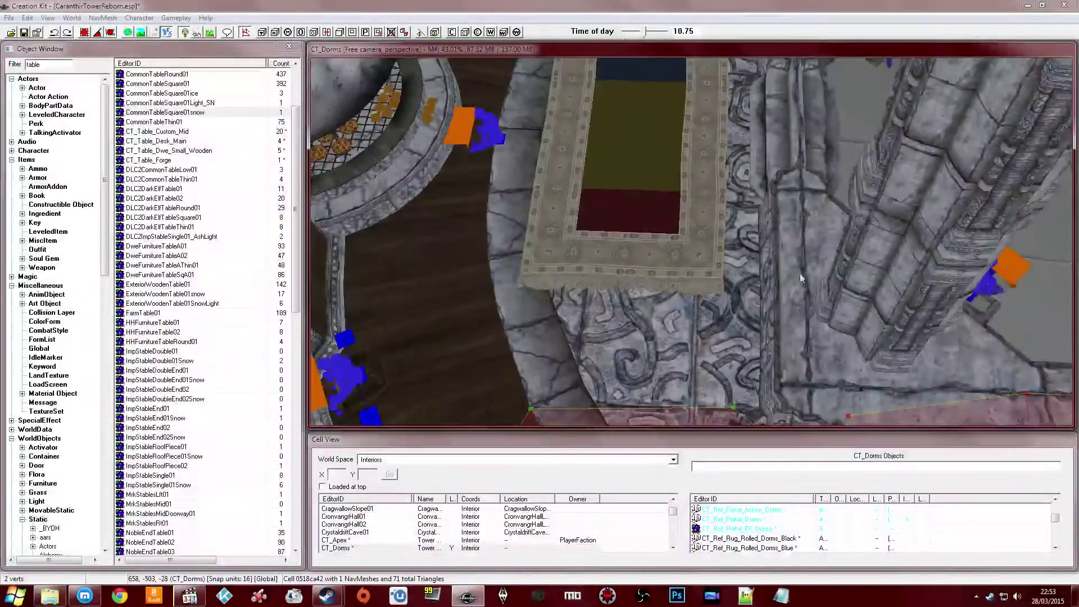
ctrl+right_click(743, 203)
middle_drag(743, 203, 599, 283)
ctrl+right_click(524, 228)
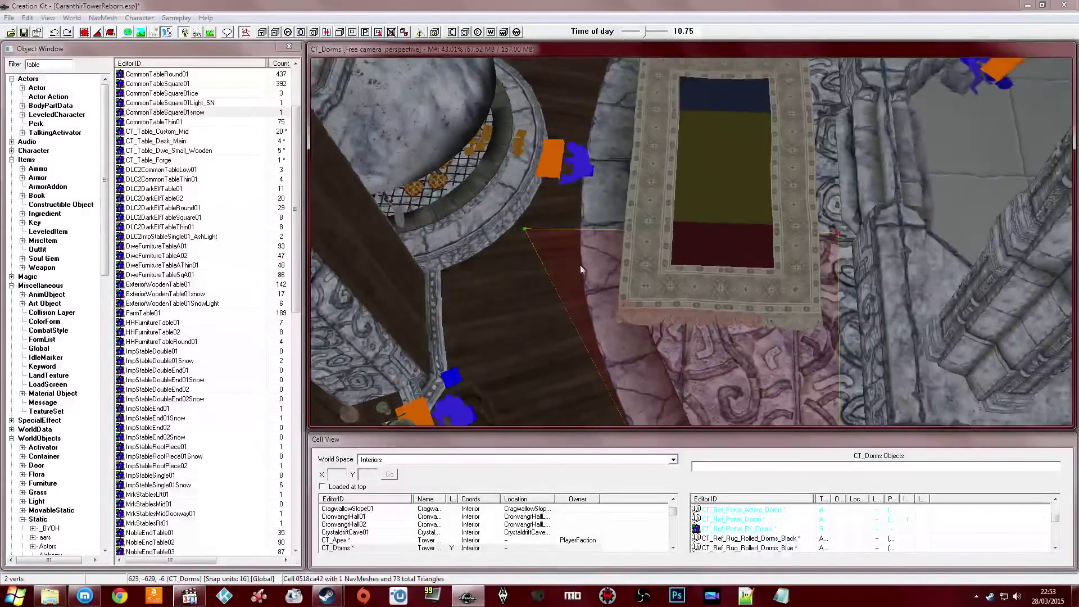
Finalize the navmesh of the CT_Dorms cell
click(227, 34)
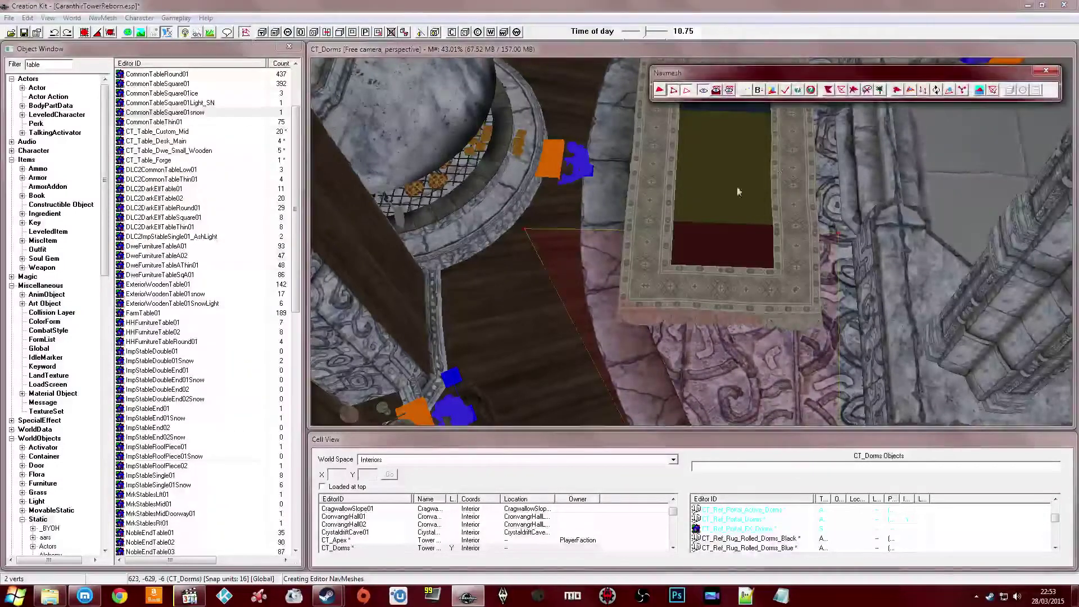
click(786, 91)
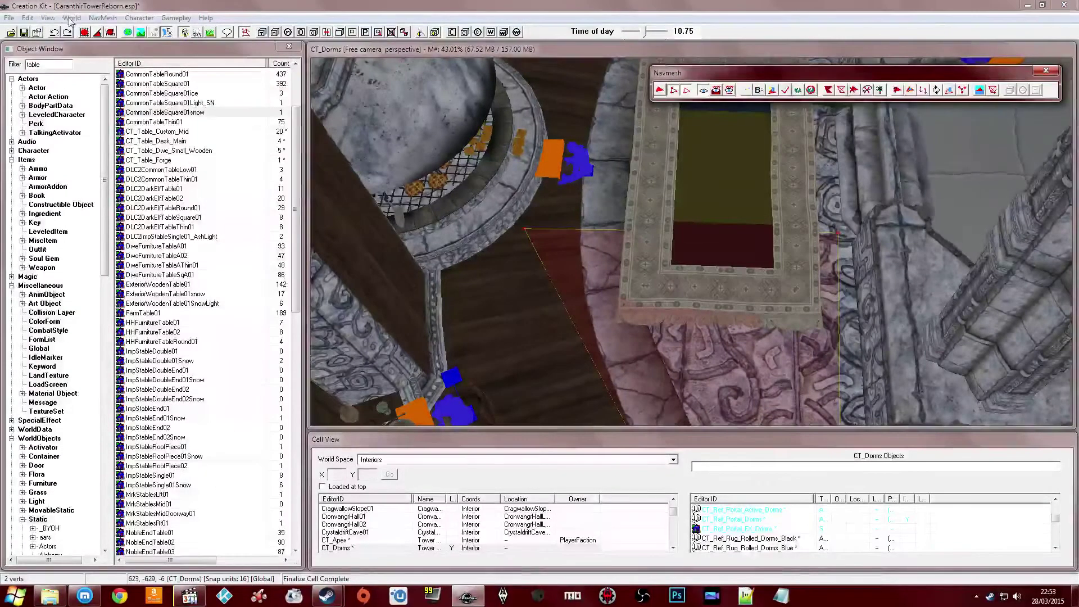
Run the navmesh check on the cell, leaving navmesh editing and saving the plugin
click(101, 18)
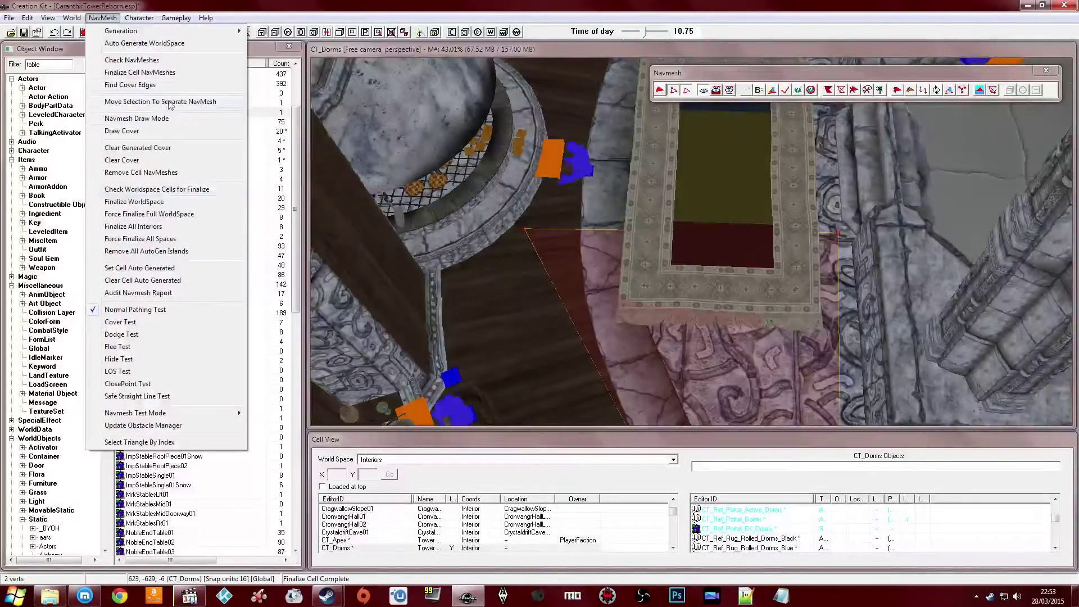
click(172, 61)
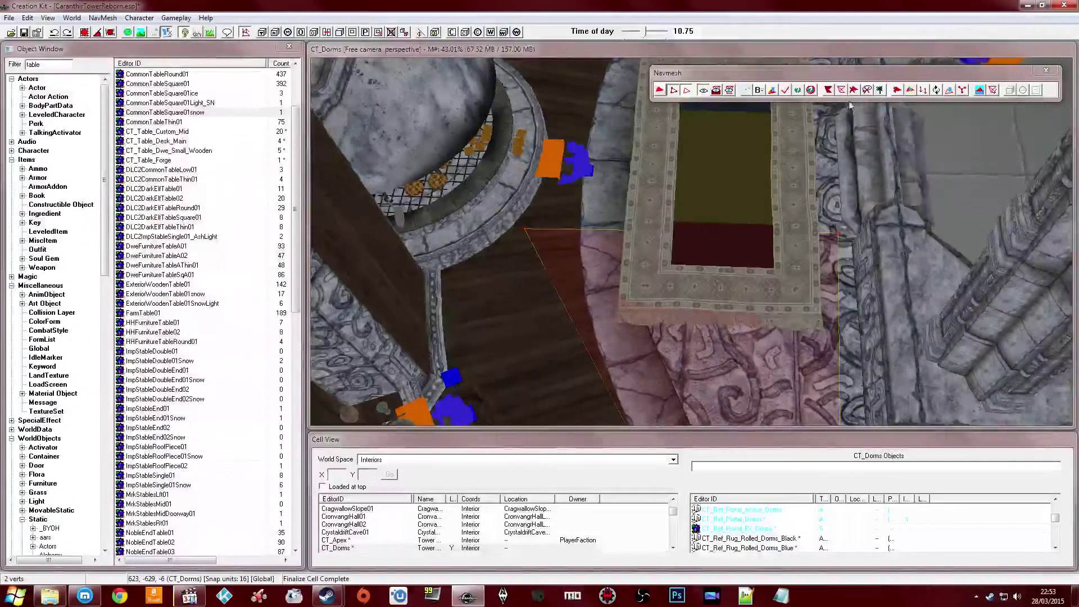
click(1049, 71)
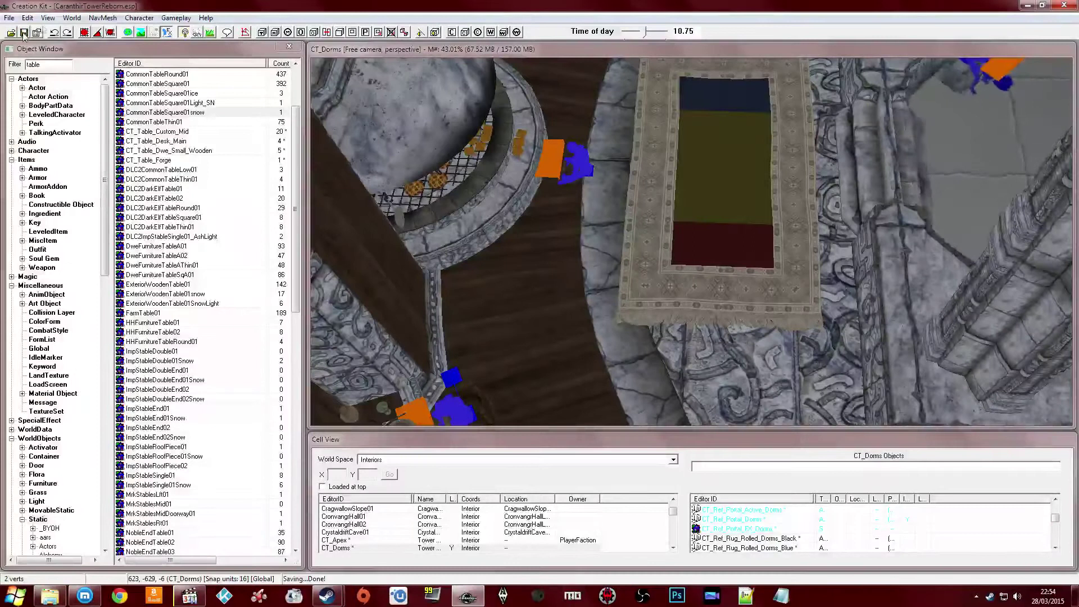
Load the CT_Forge interior cell for viewing
click(363, 532)
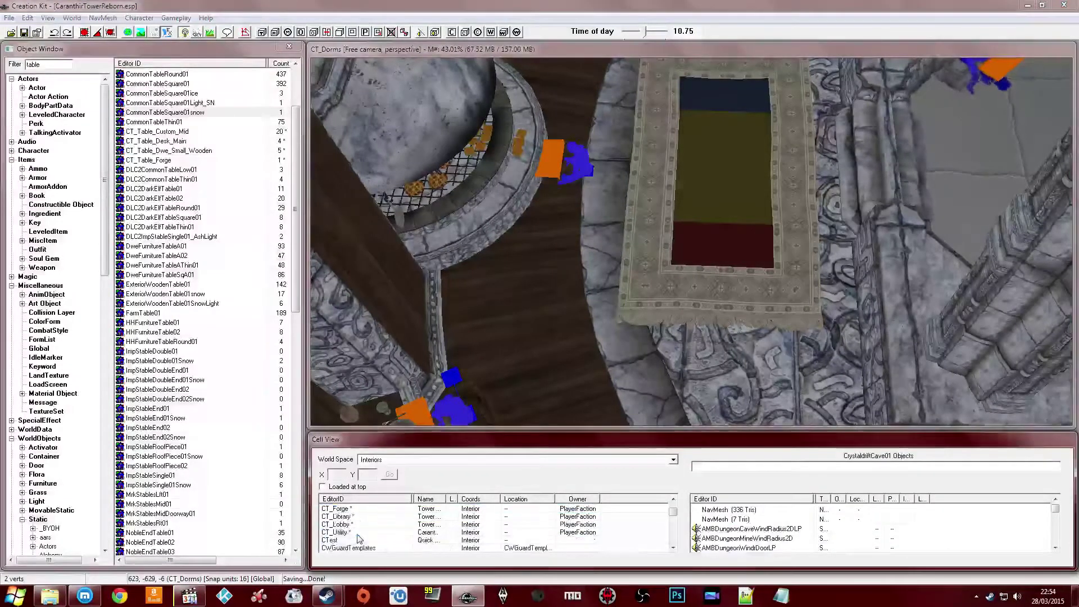
click(349, 540)
click(342, 547)
click(344, 541)
click(346, 534)
double_click(347, 534)
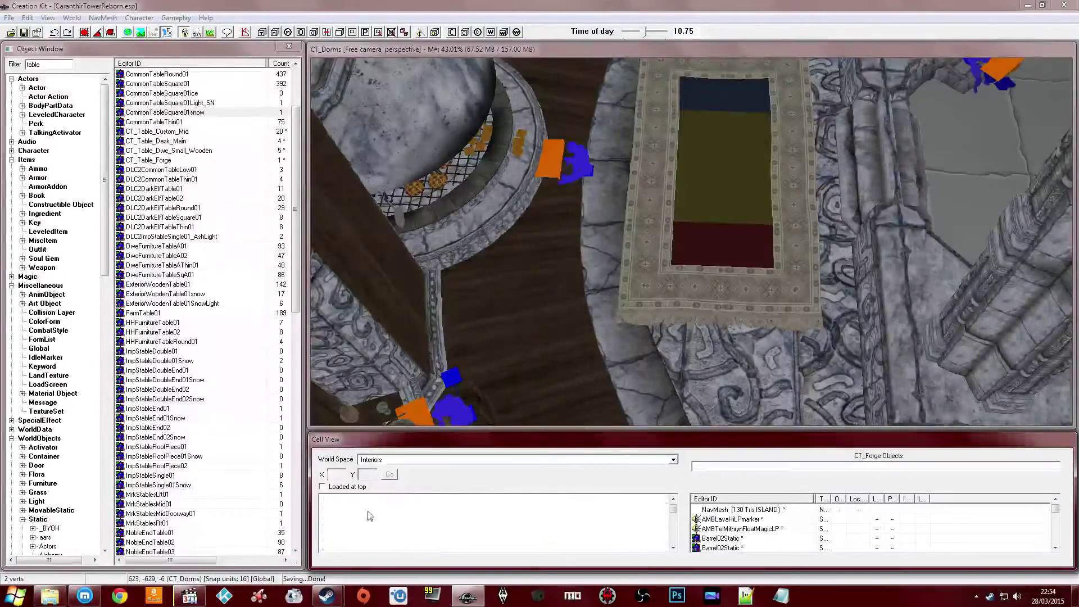
Show the navmesh of CT_Forge in navmesh editing mode, examine it around the stairs and lava grates, and leave the mode
click(584, 255)
scroll(585, 256, down, 4)
shift+middle_drag(584, 256, 388, 107)
click(245, 32)
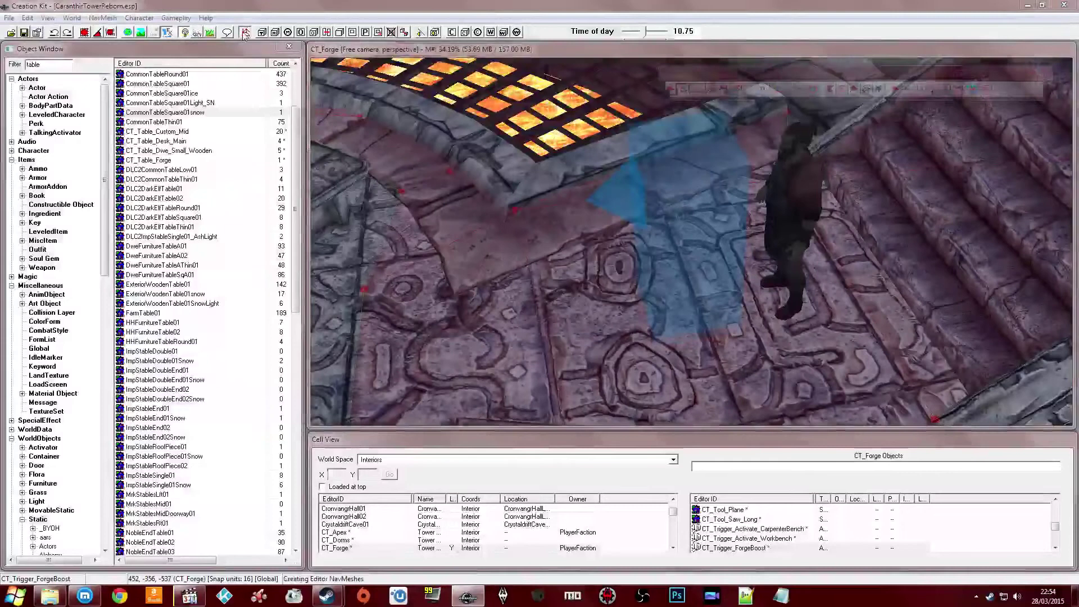
middle_drag(618, 222, 446, 195)
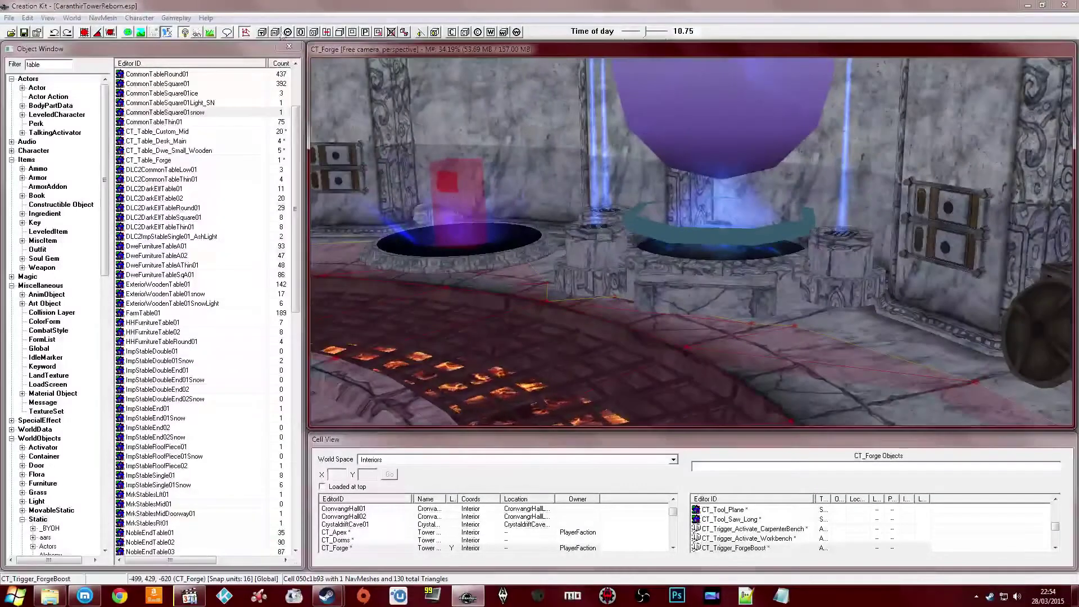
click(246, 32)
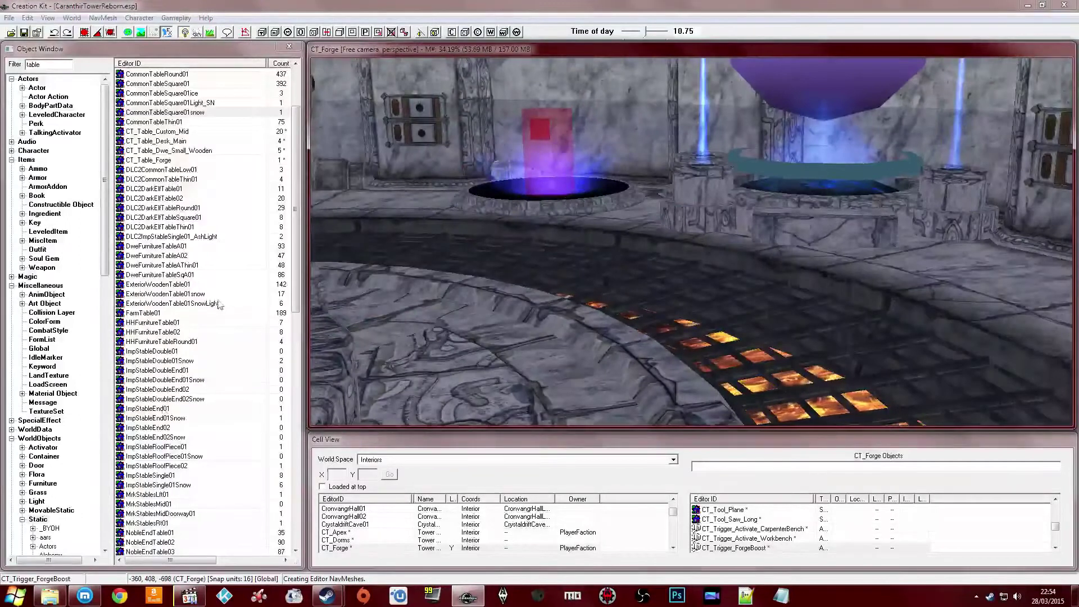
Check the live stream chat in the web browser and return to the CT_Forge view in the Creation Kit
click(84, 596)
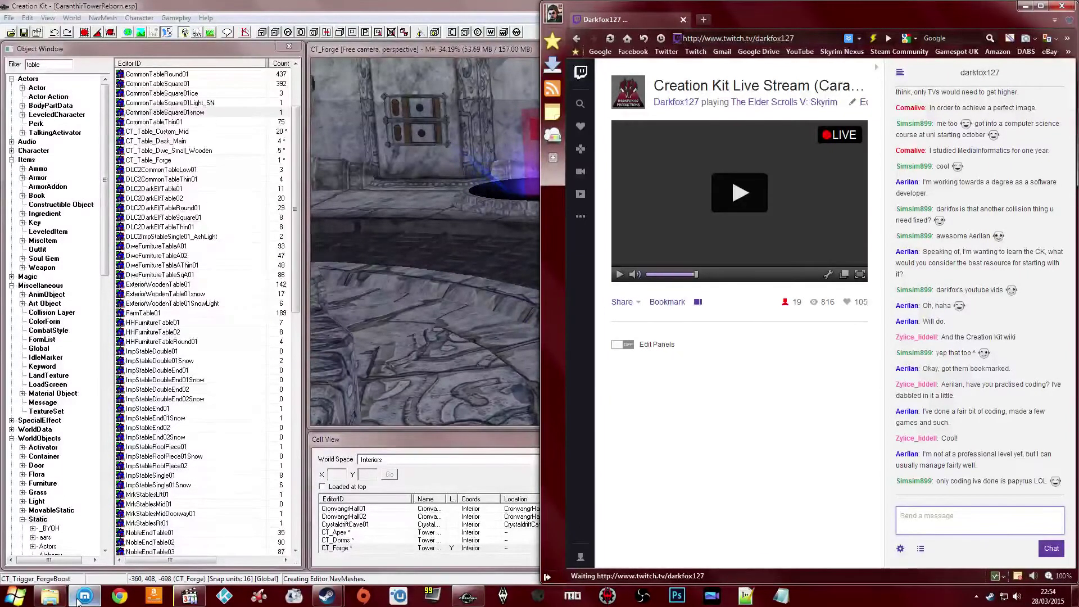
middle_drag(363, 309, 398, 323)
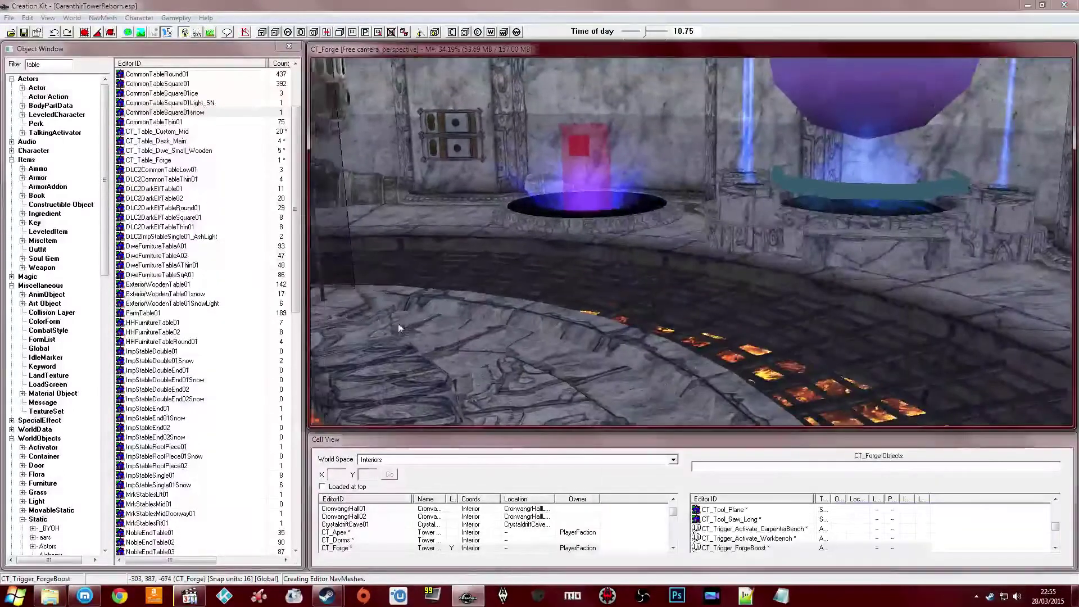
middle_drag(583, 231, 583, 253)
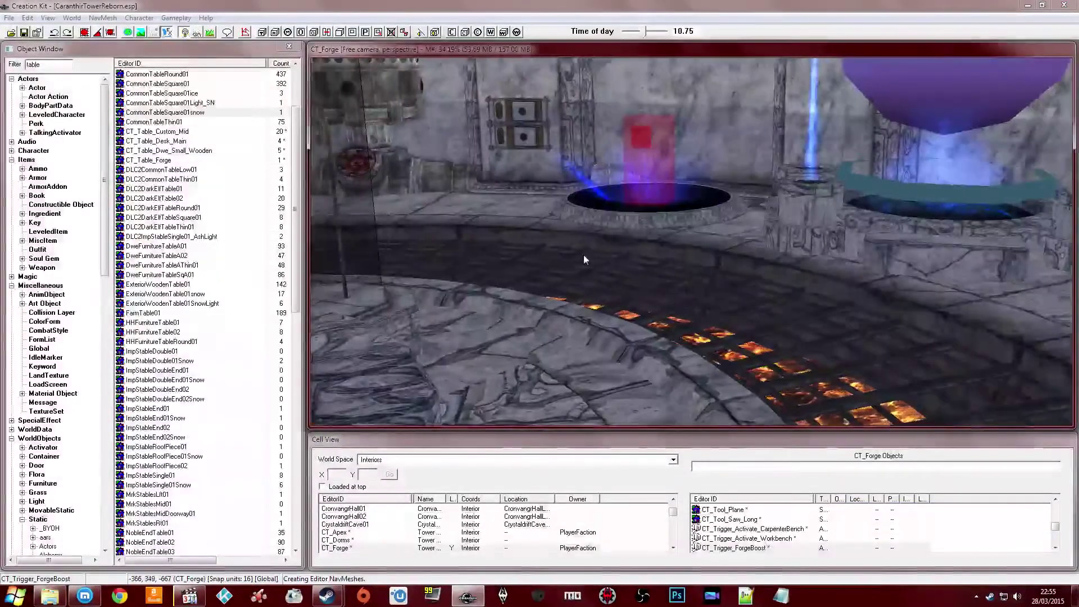
Look around the CT_Forge room, from the forge pit and lava grates to the staircase with the purple barrier
click(631, 215)
mouse_move(631, 215)
shift+middle_down()
mouse_move(625, 236)
mouse_move(584, 265)
mouse_move(607, 275)
mouse_move(601, 299)
shift+middle_up()
click(611, 279)
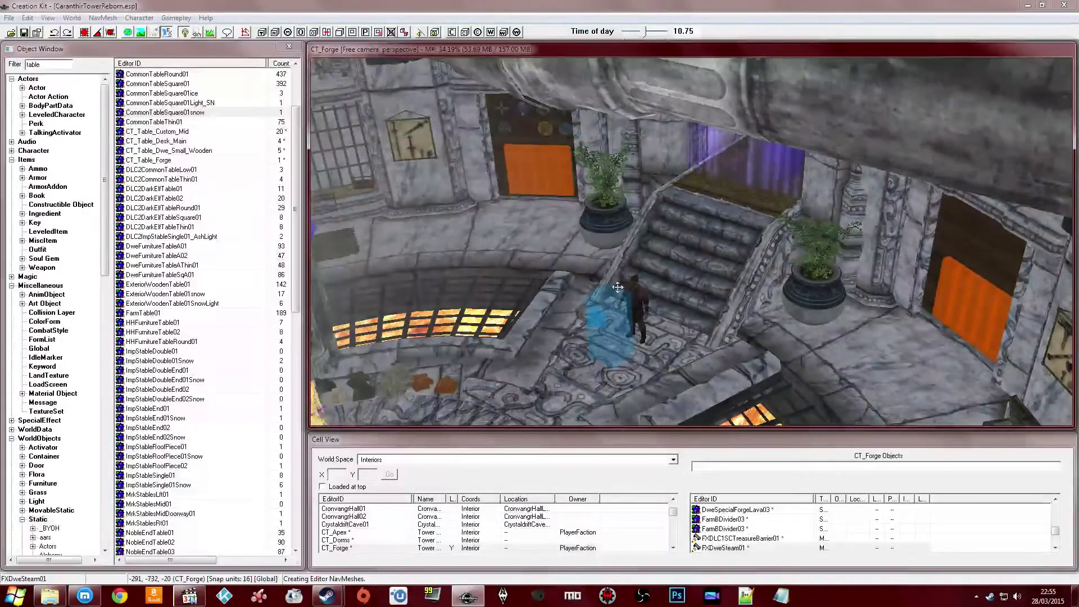
middle_drag(619, 291, 608, 281)
click(608, 282)
key(shift)
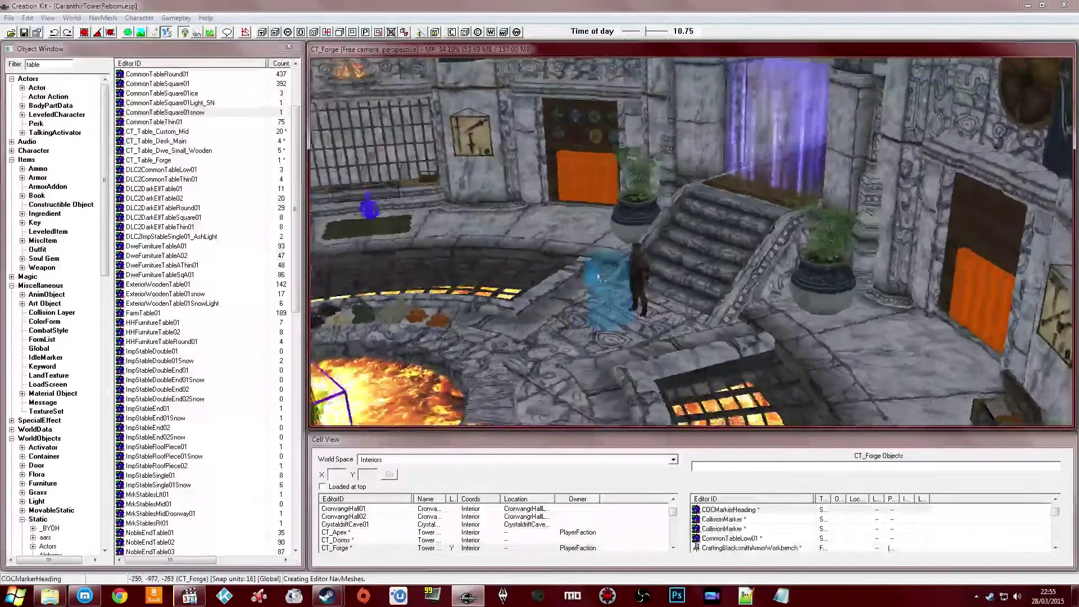
scroll(665, 280, up, 3)
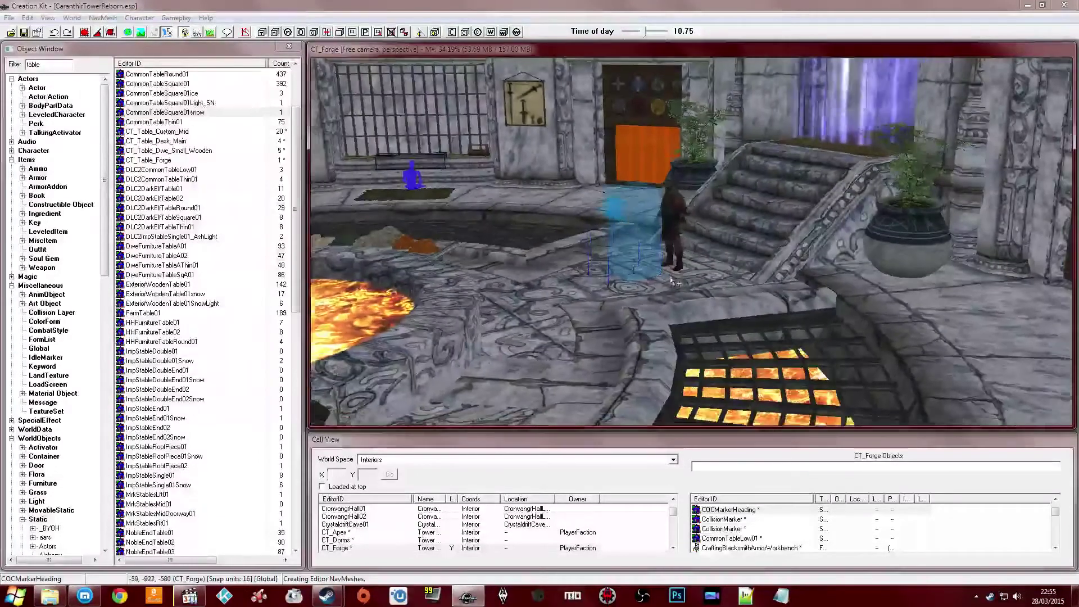
key(shift)
scroll(661, 291, up, 2)
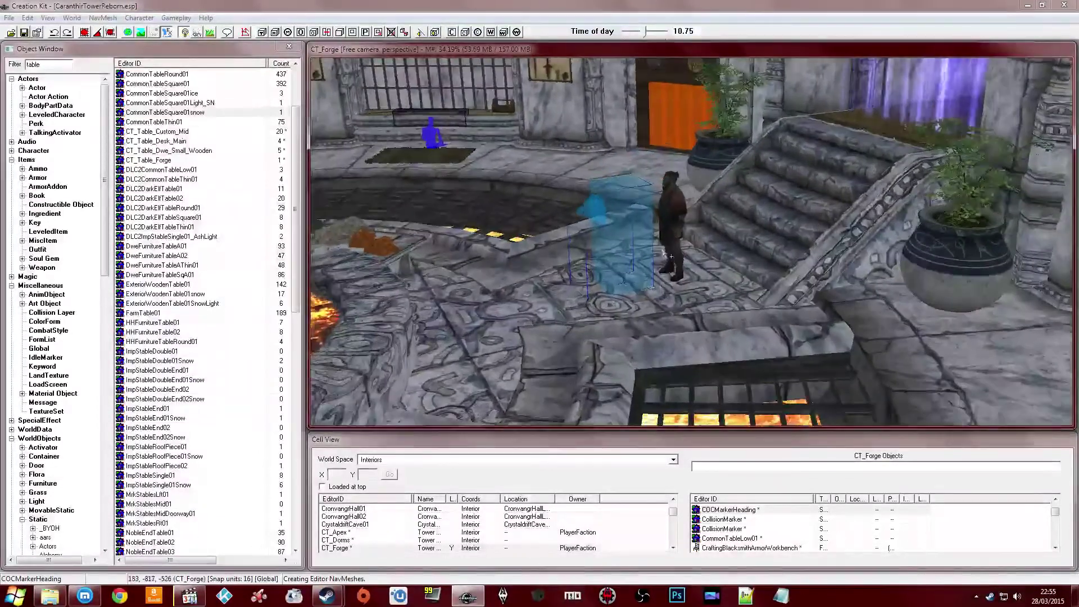
middle_drag(671, 256, 656, 245)
scroll(656, 245, up, 3)
click(651, 204)
middle_drag(649, 199, 663, 251)
key(shift)
key(d)
scroll(663, 251, down, 2)
key(shift)
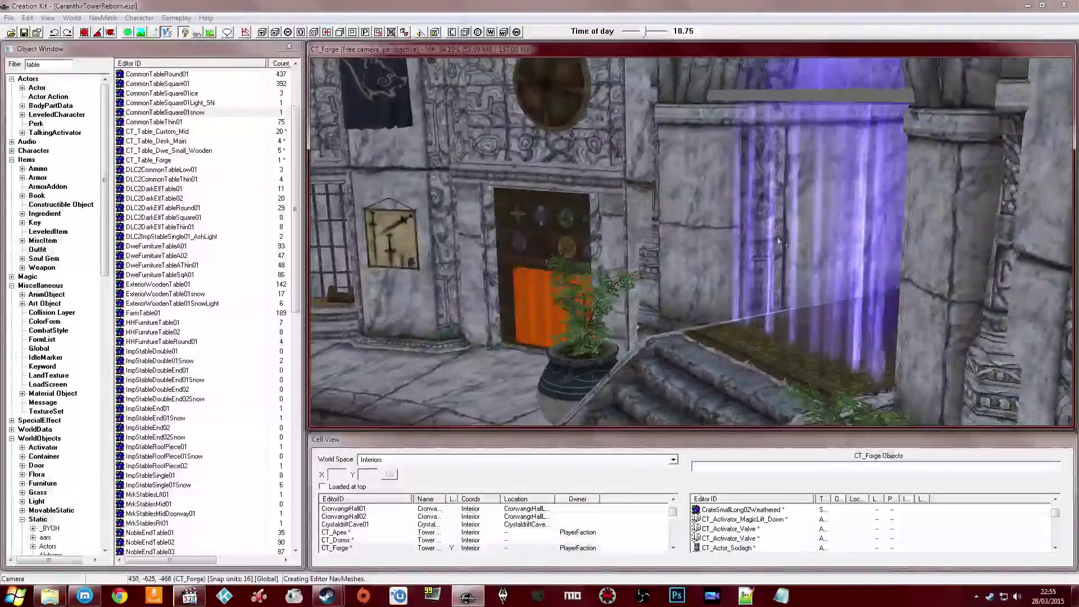
Hide the purple barrier at the top of the forge stairs and switch the view to the cell's own lighting
click(781, 233)
key(shift)
key(shift)
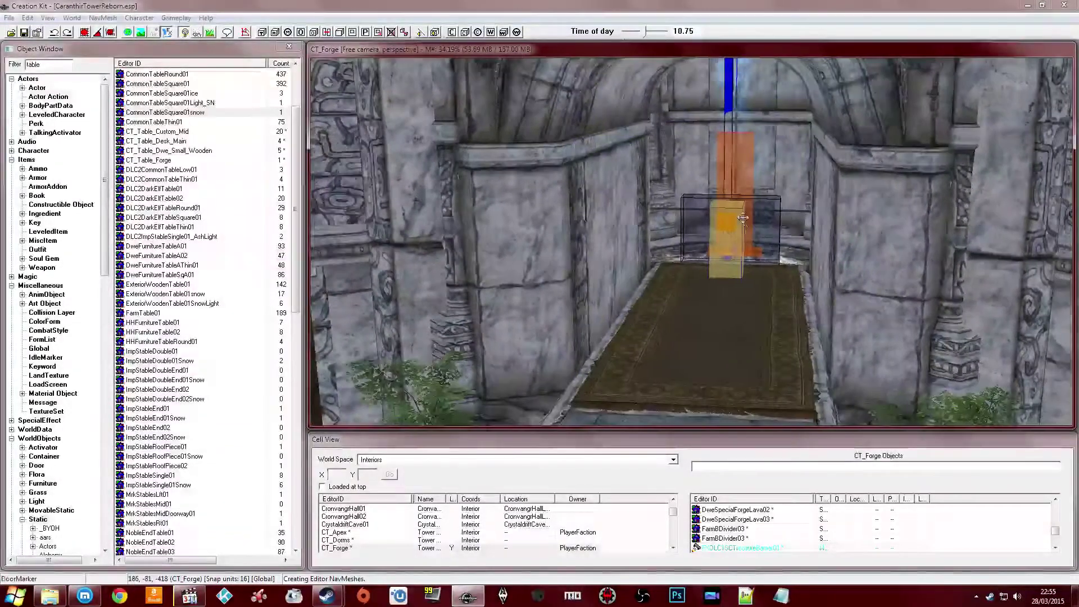
key(a)
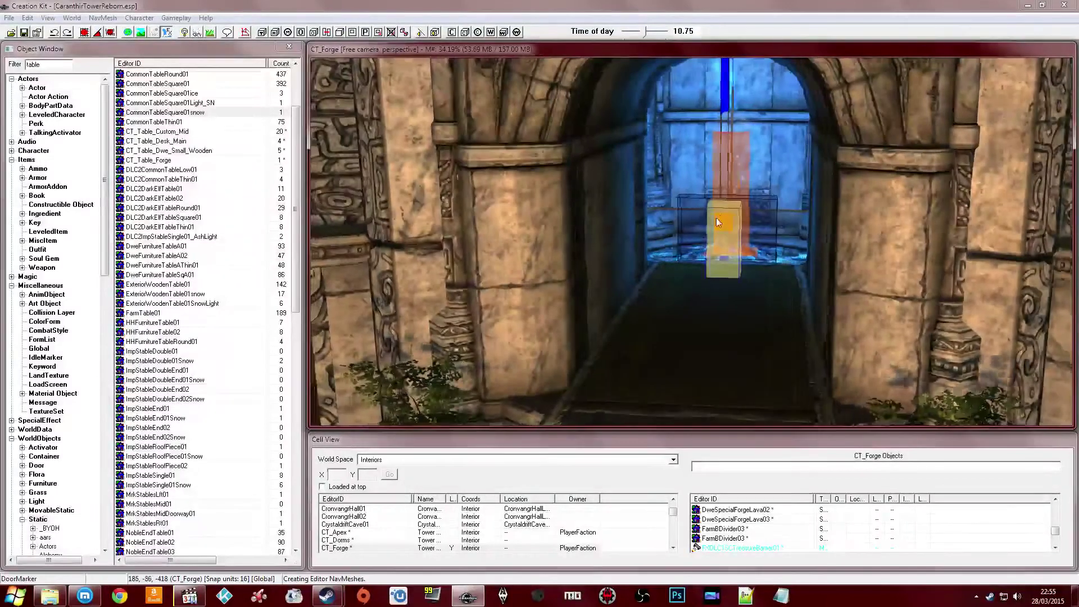
Examine the blue-lit alcove with the door marker and the surrounding forge room under the cell's lighting
key(shift)
key(shift)
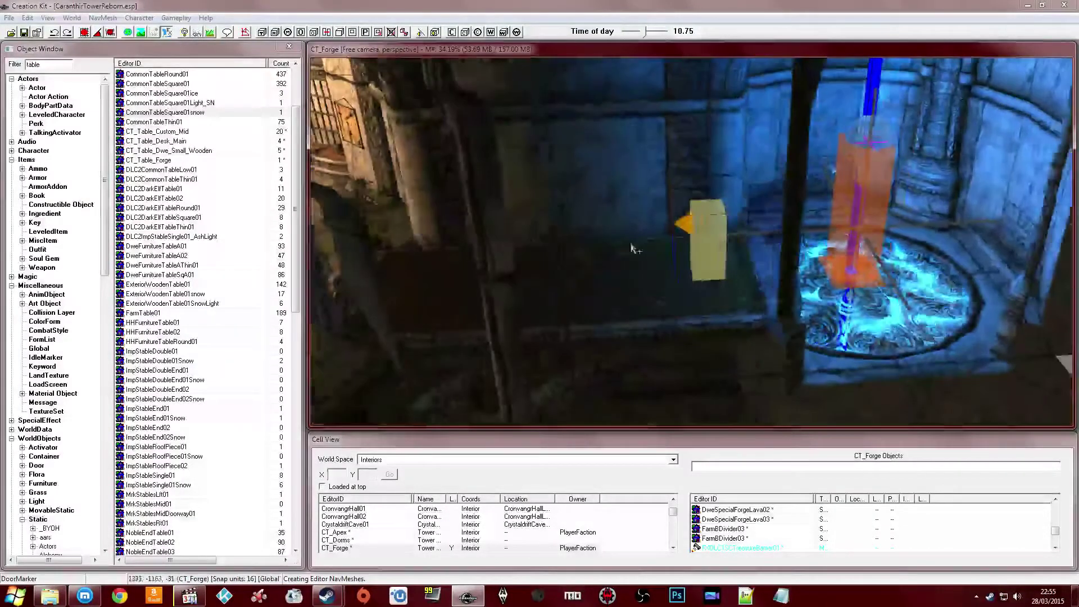
key(shift)
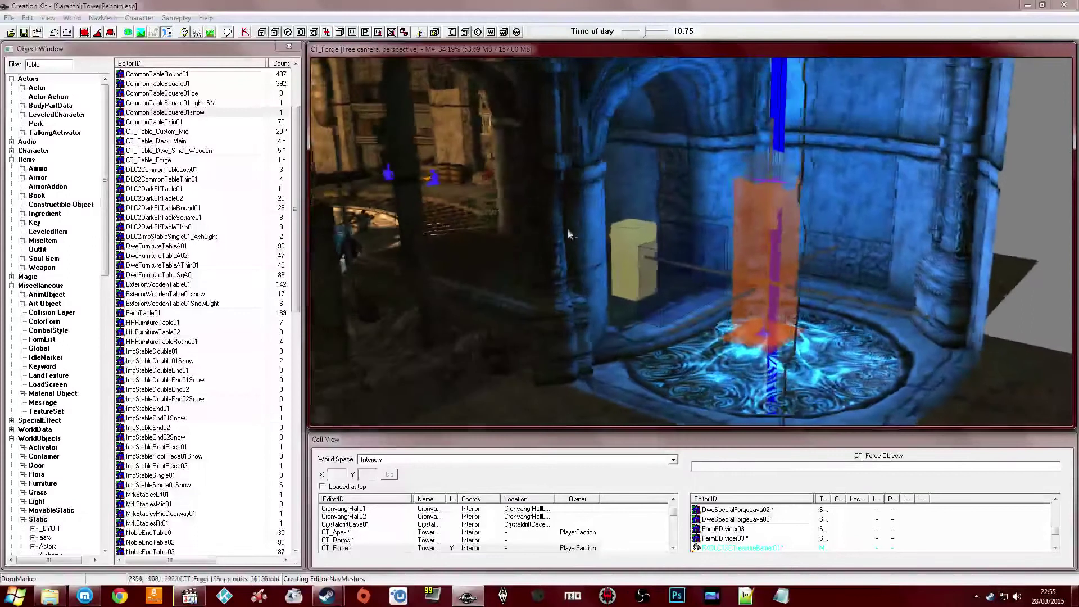
key(shift)
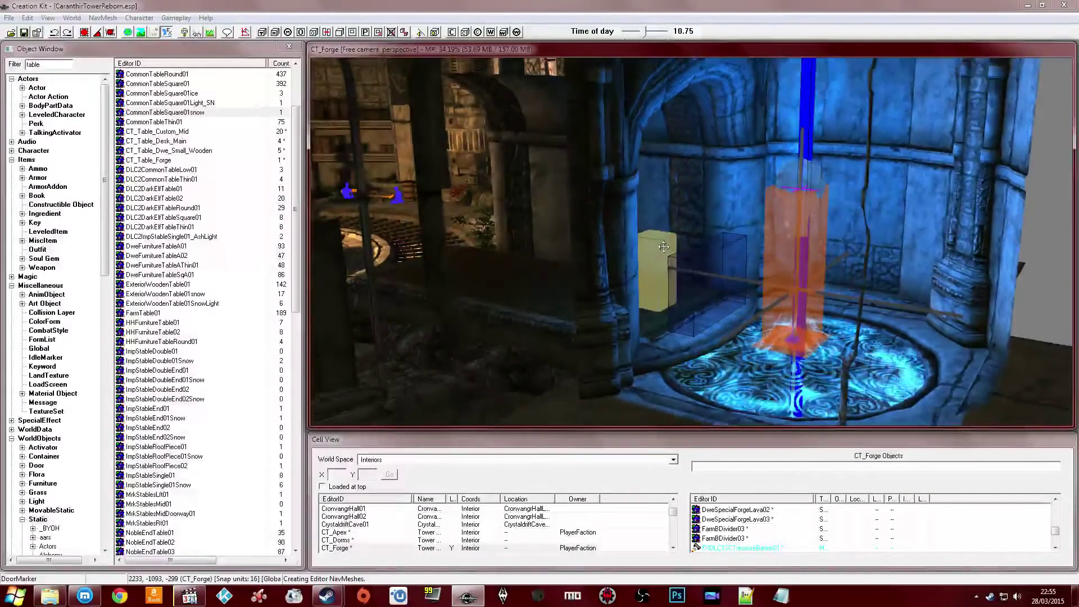
key(shift)
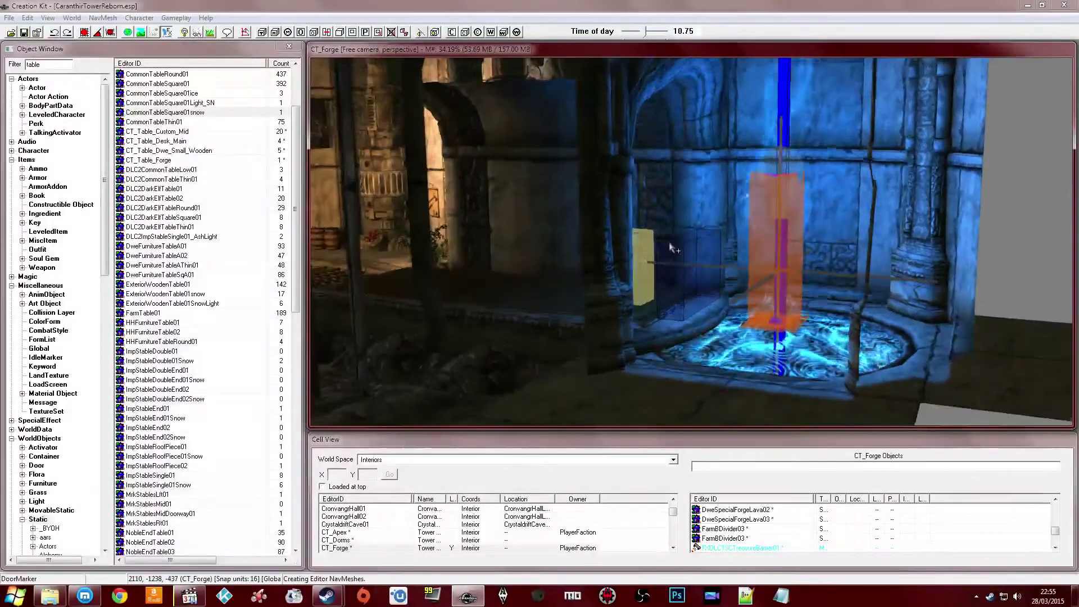
key(shift)
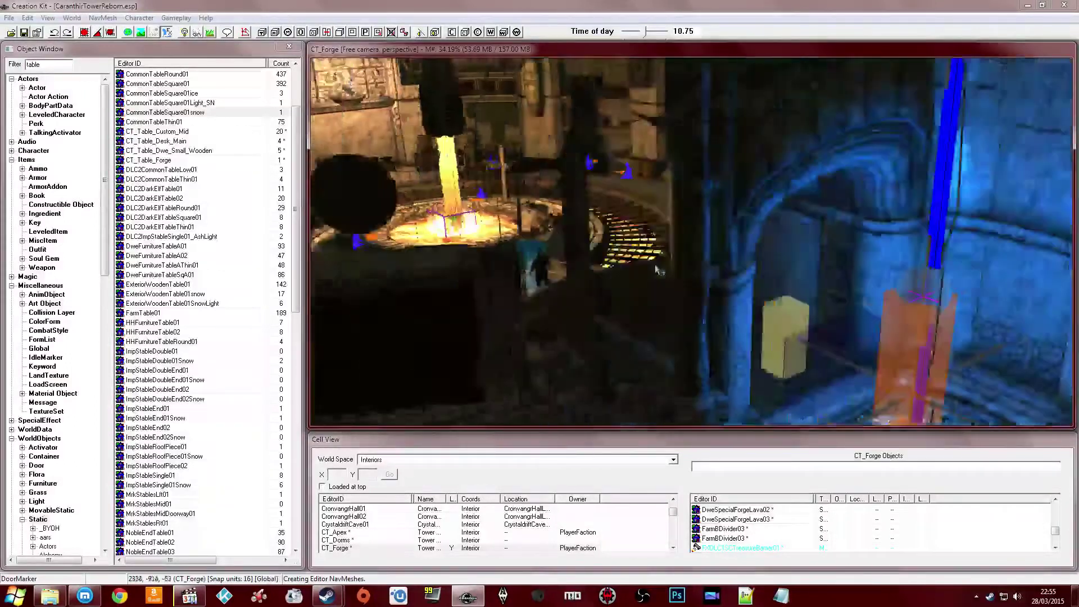
key(shift)
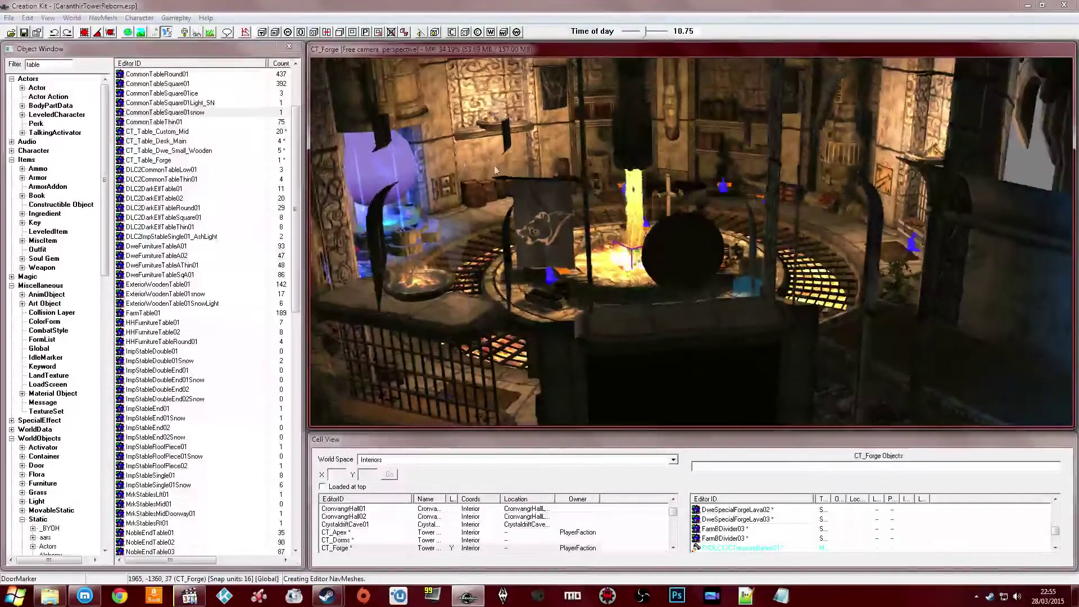
key(shift)
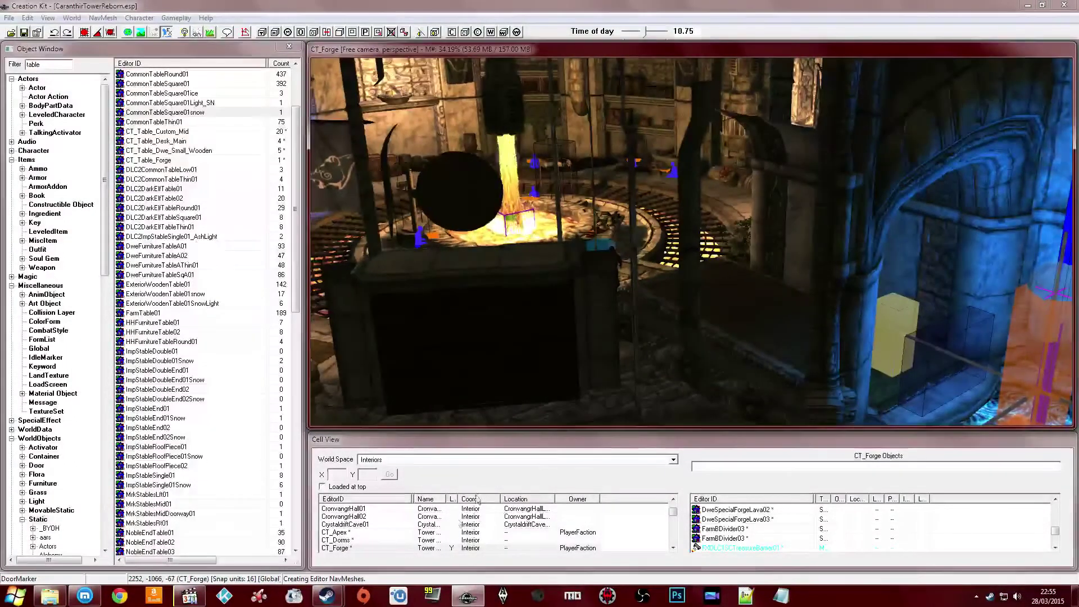
Load the CT_Lobby interior cell and view the red rug in front of the purple barrier doorway
click(349, 540)
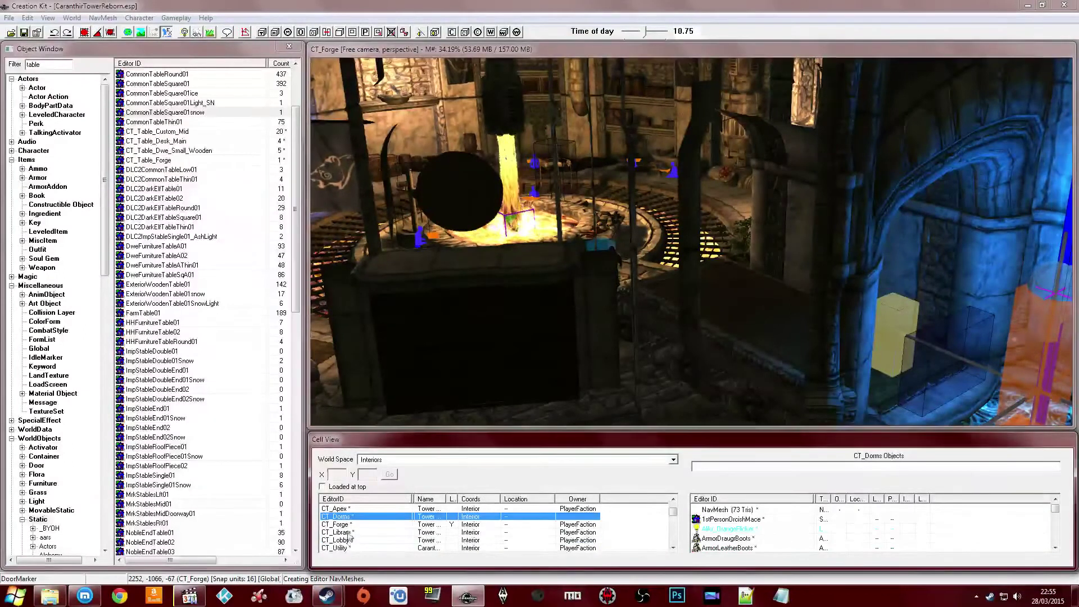
double_click(344, 541)
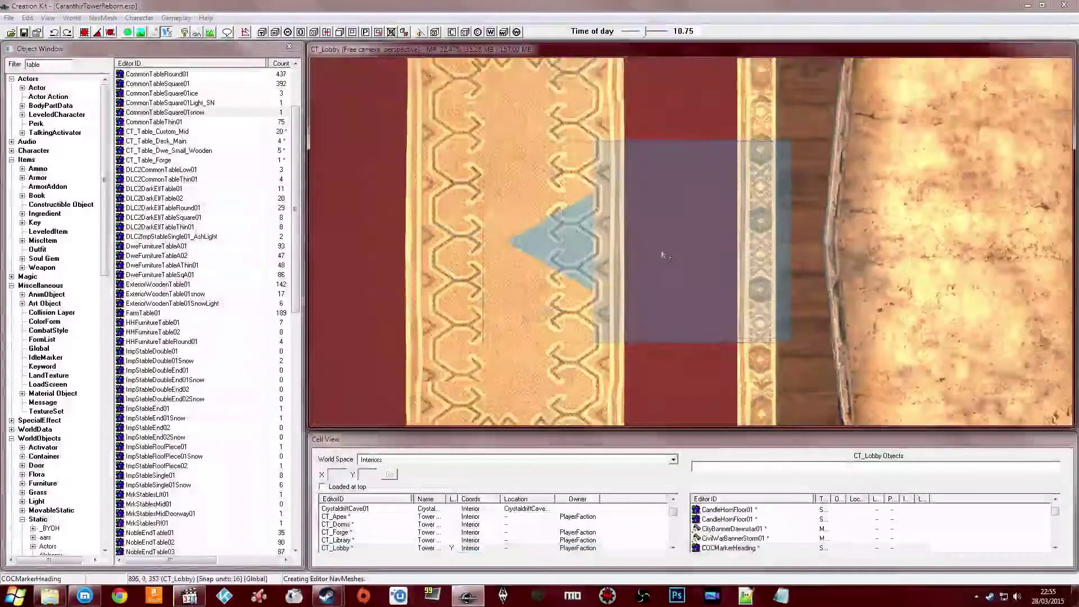
key(shift)
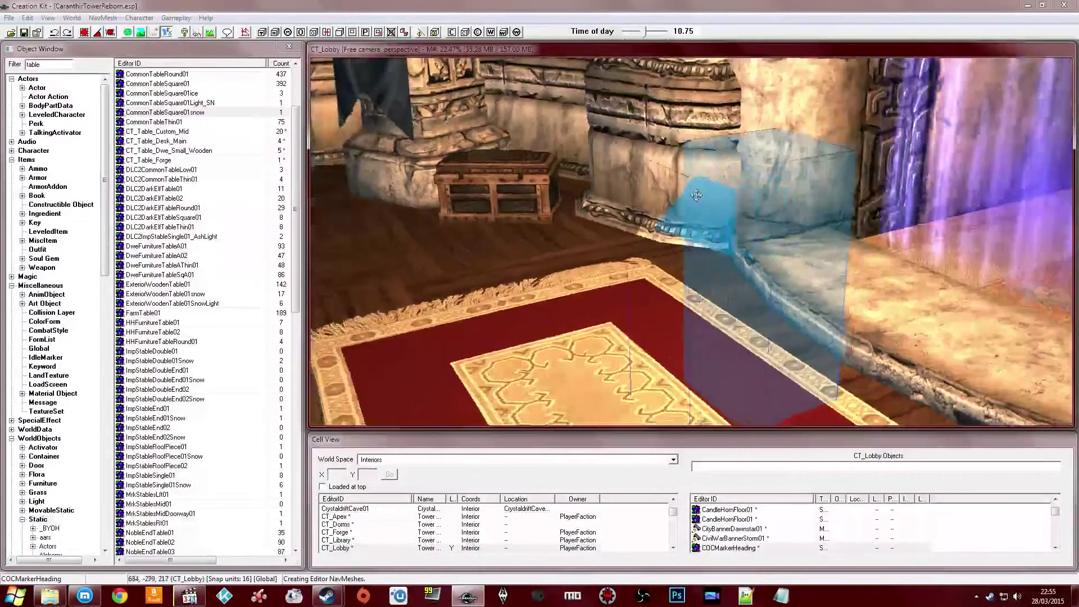
key(shift)
click(669, 220)
key(shift)
key(shift)
click(738, 251)
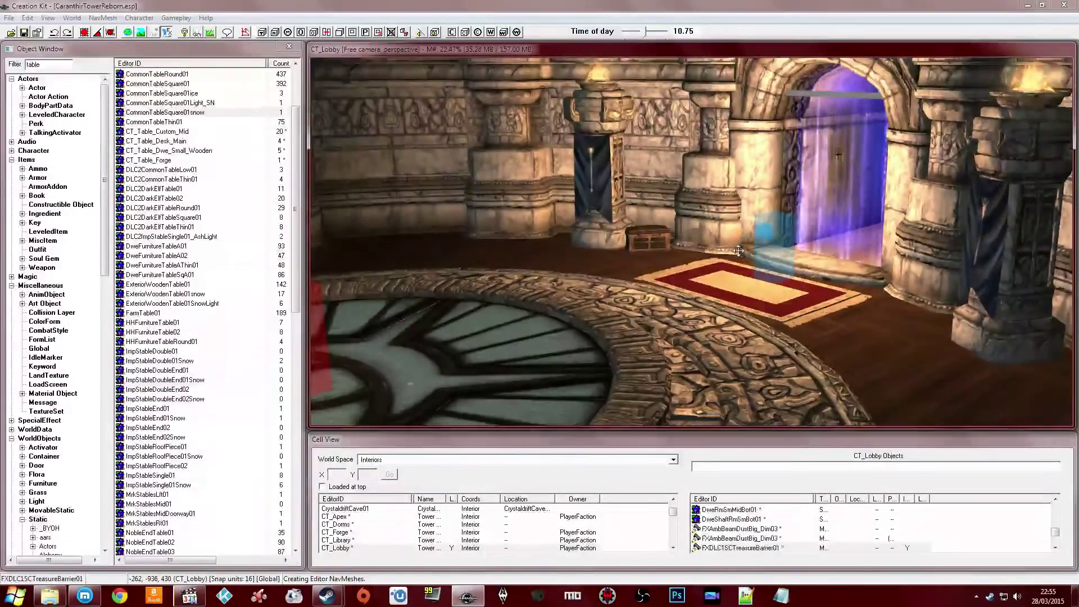
Turn on navmesh editing in CT_Lobby and examine the navmesh on the wooden floor around the circular stone ring
click(639, 235)
key(shift)
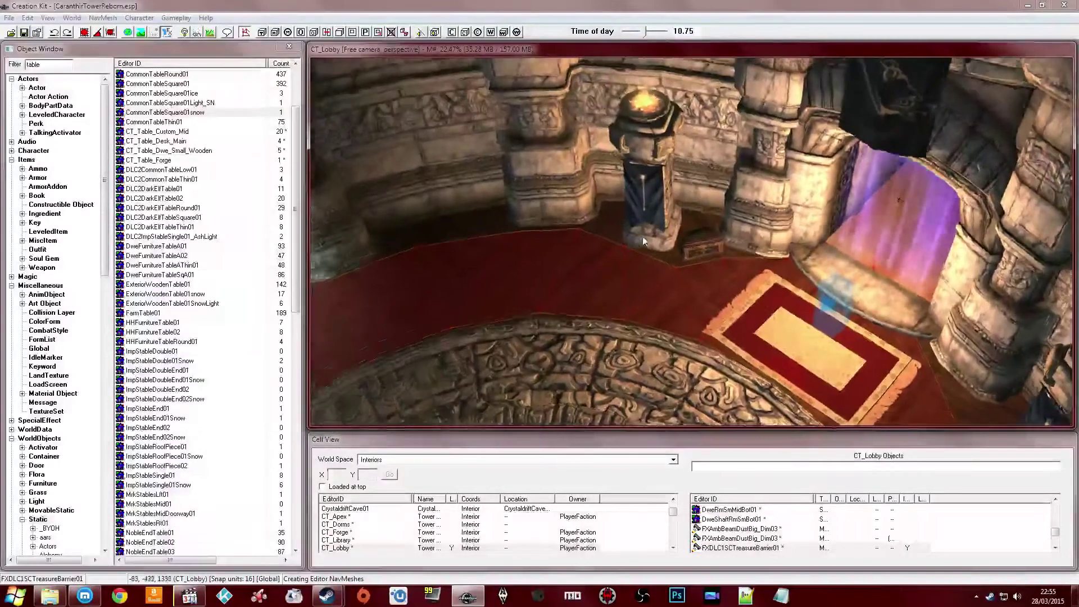
key(shift)
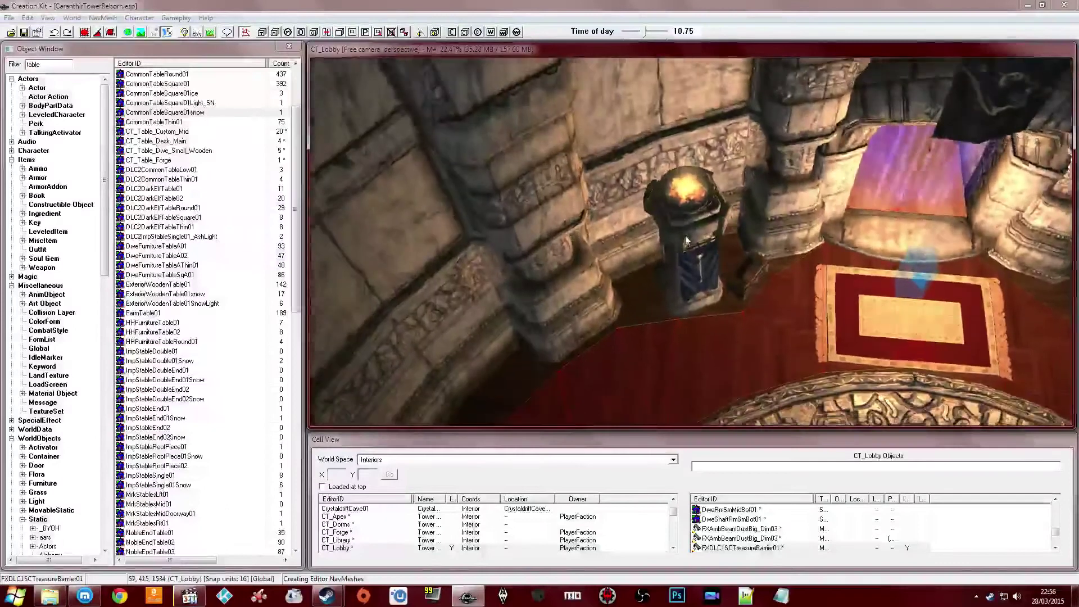
key(shift)
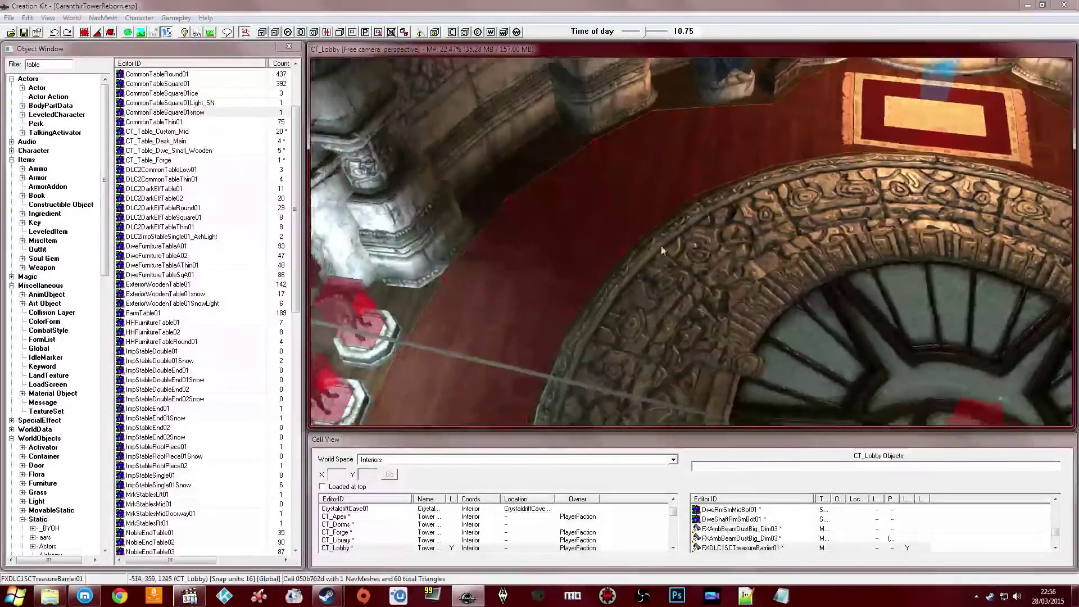
key(shift)
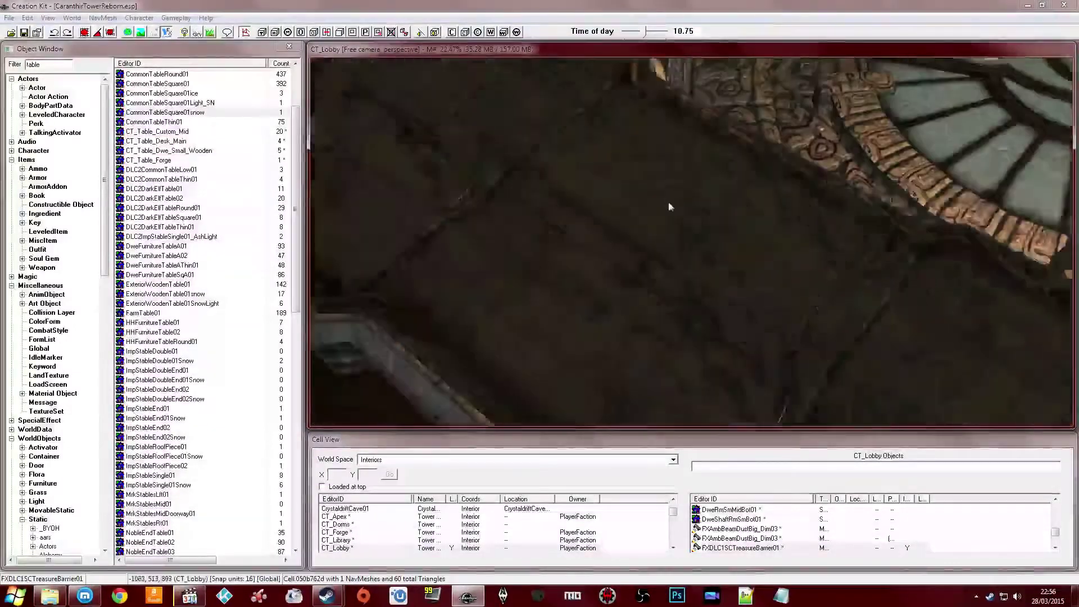
key(shift)
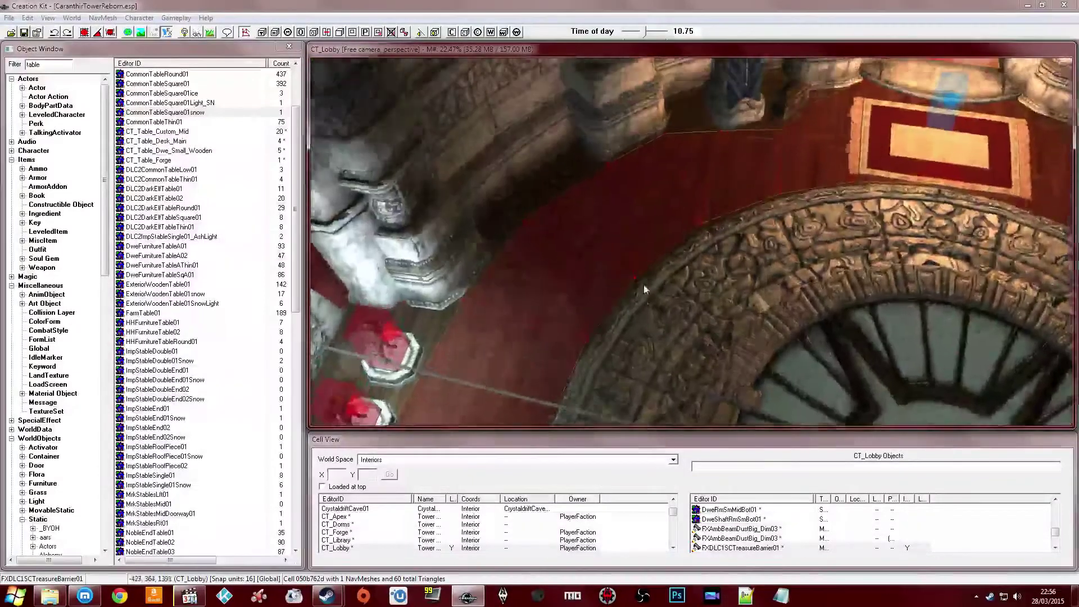
key(shift)
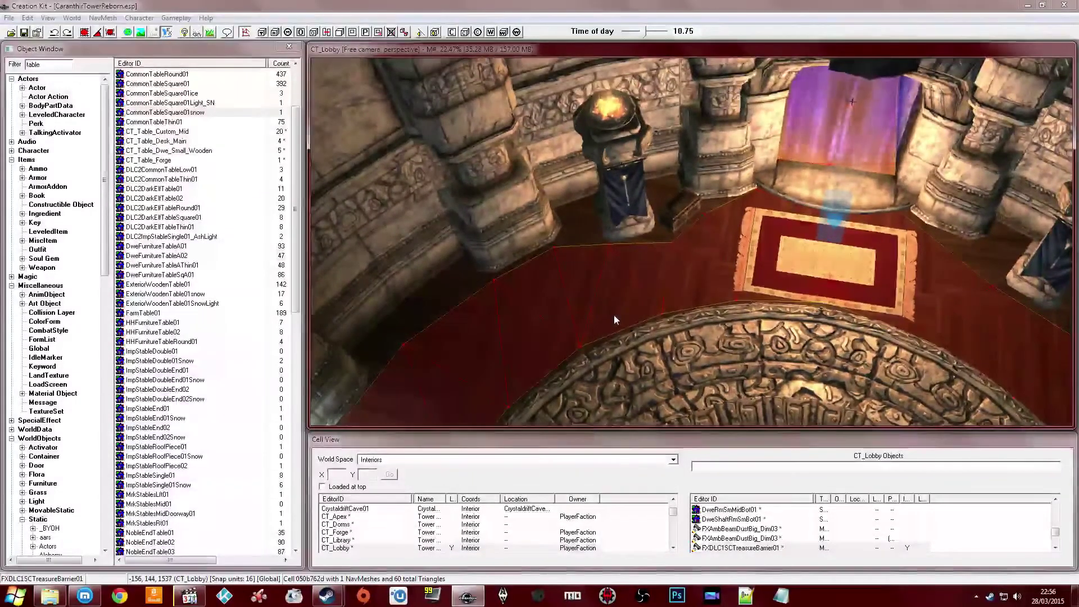
key(shift)
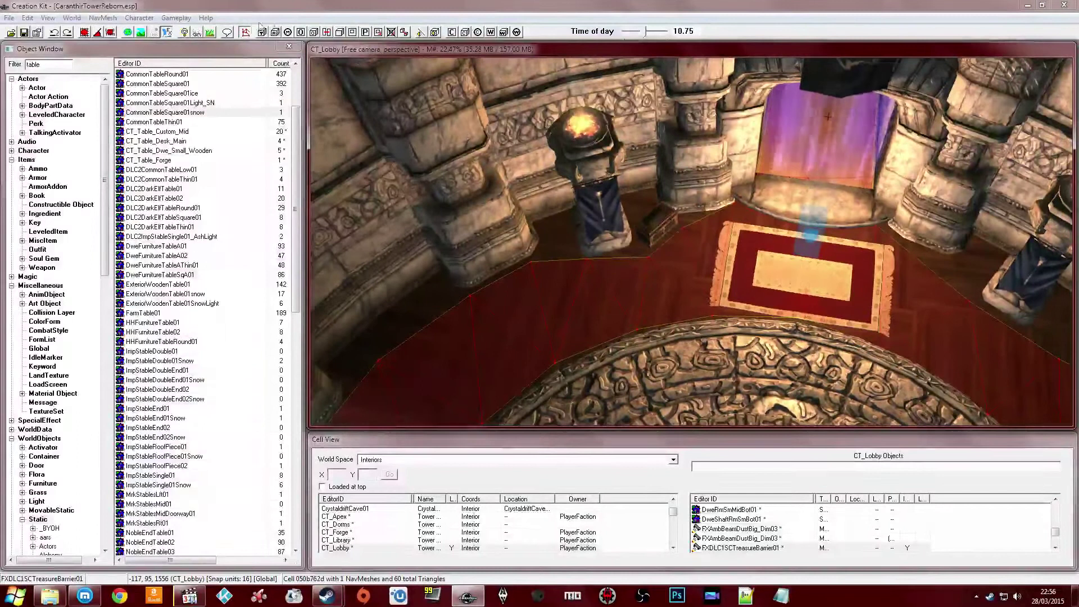
Delete the navmesh triangles on the lobby floor around the red rug in front of the doorway
key(shift)
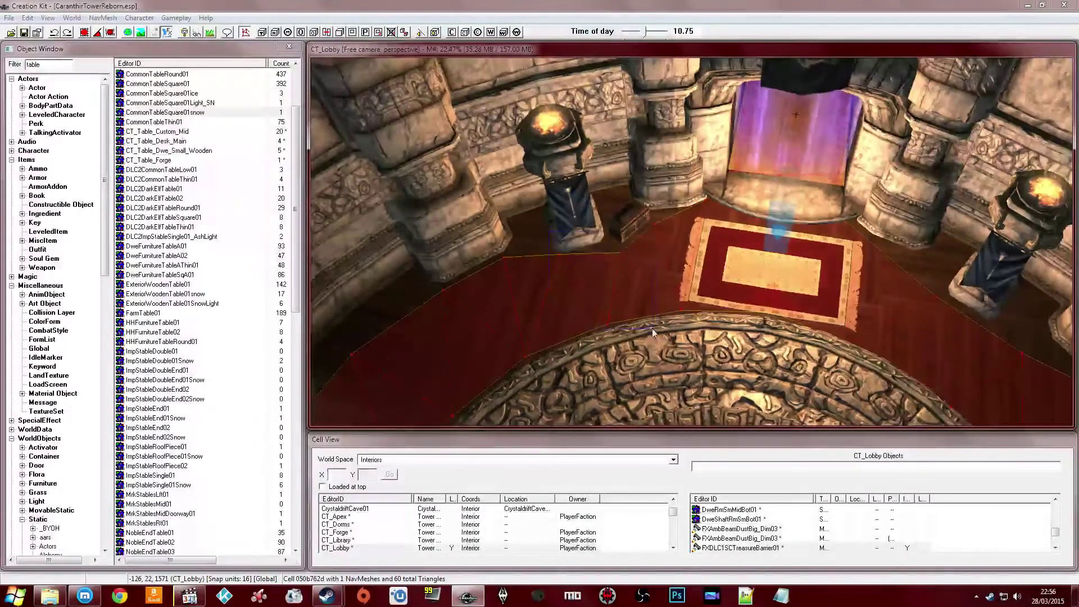
key(shift)
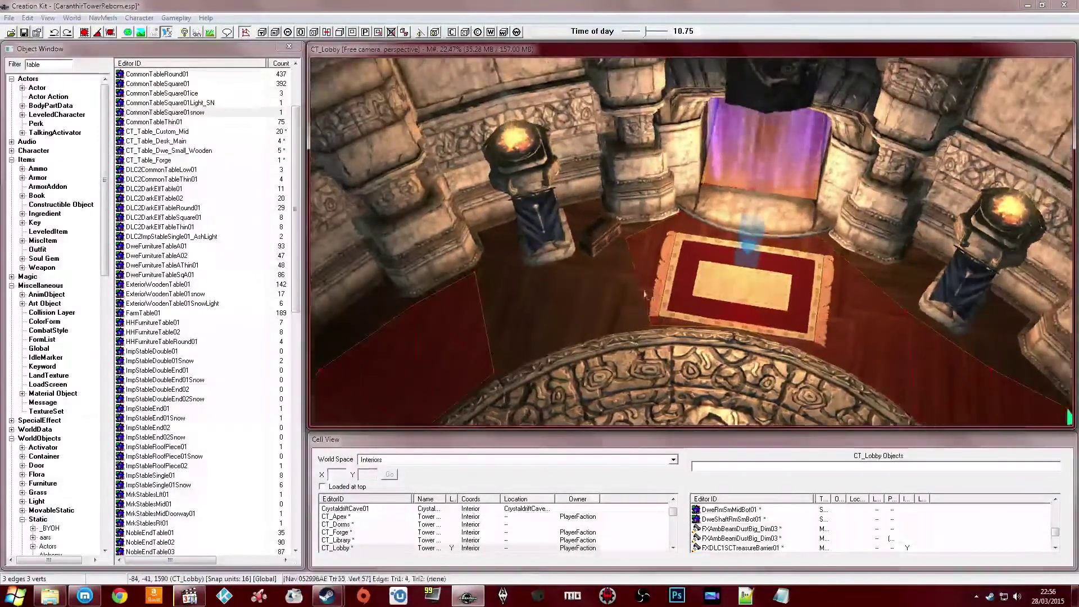
key(shift)
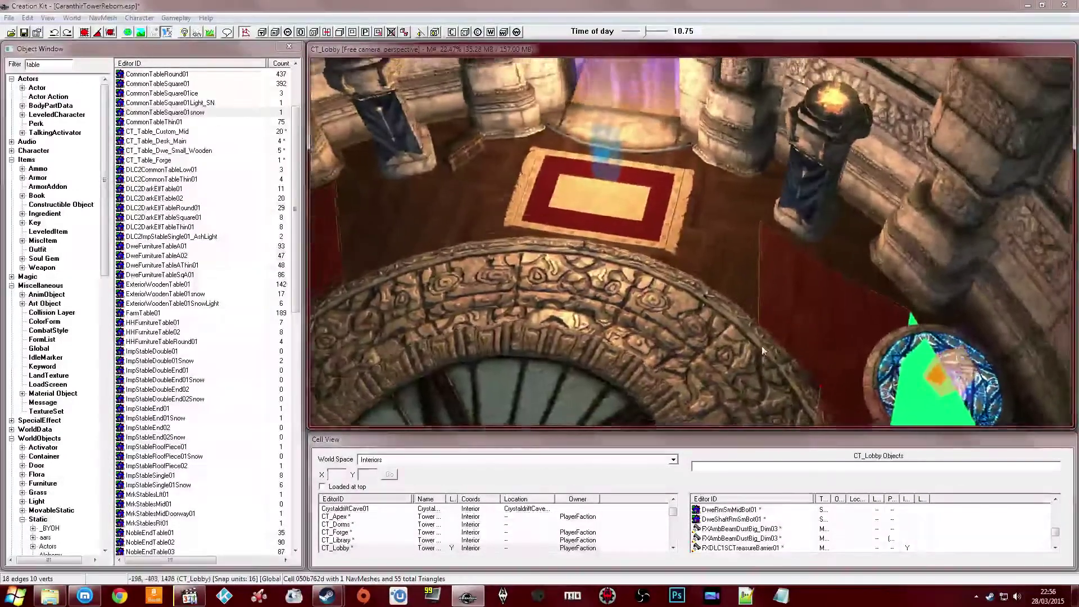
Rebuild the navmesh with triangles on the lobby floor between the stone ring, the brazier pillar and the red rug
drag(743, 280, 782, 310)
middle_drag(782, 310, 770, 271)
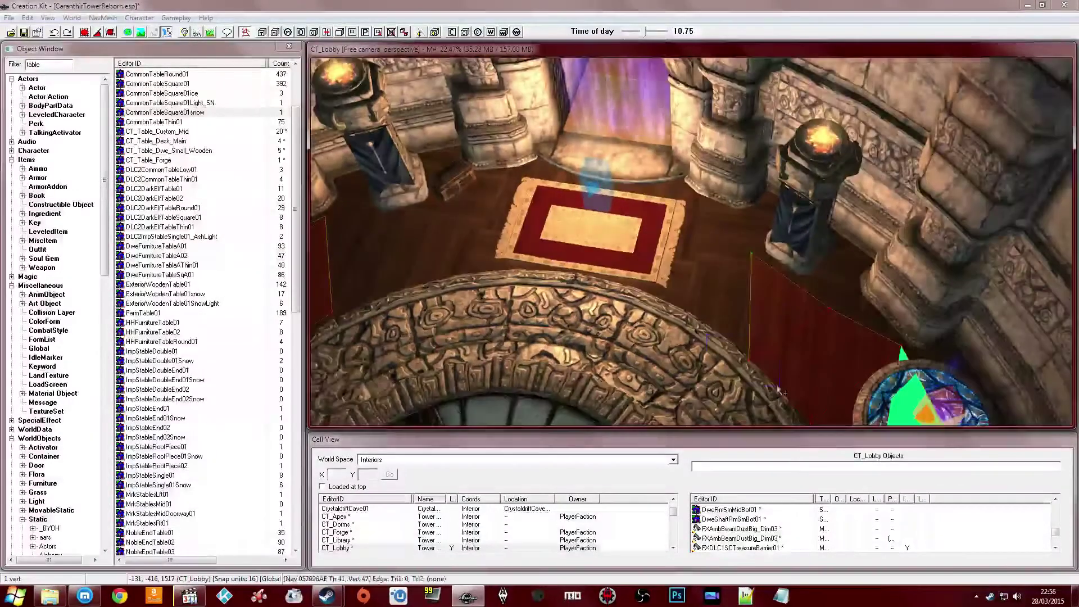
ctrl+drag(779, 388, 780, 390)
key(shift)
ctrl+right_click(640, 290)
middle_drag(675, 199, 697, 271)
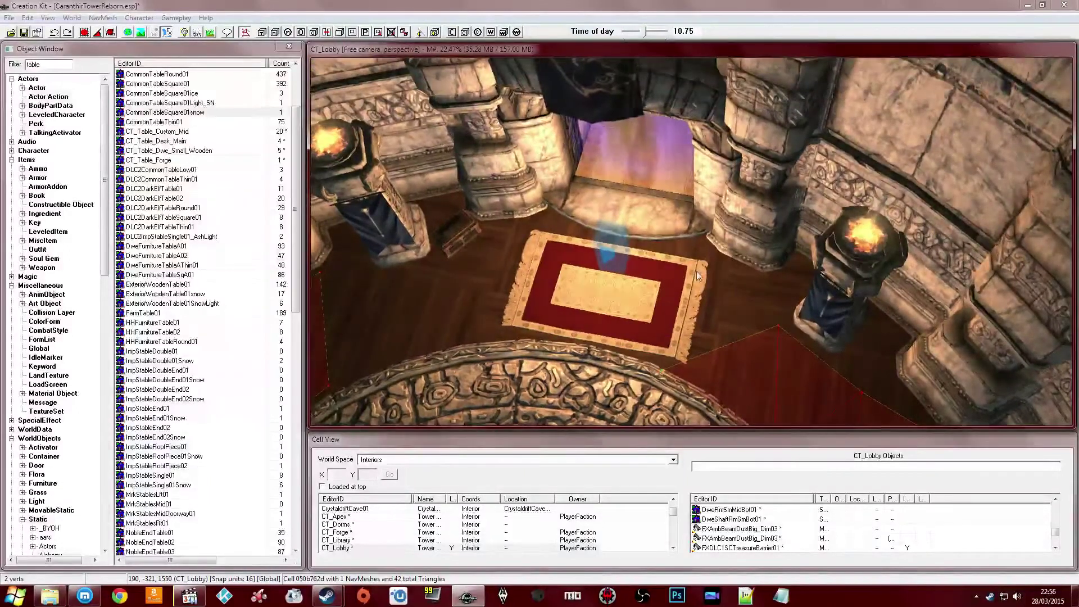
ctrl+right_click(686, 244)
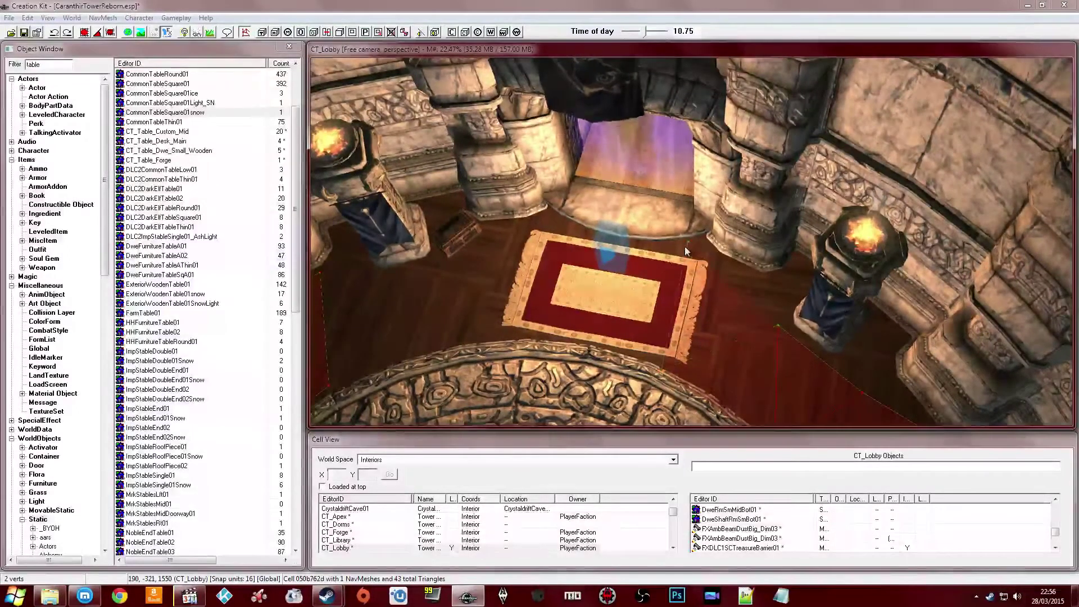
key(shift)
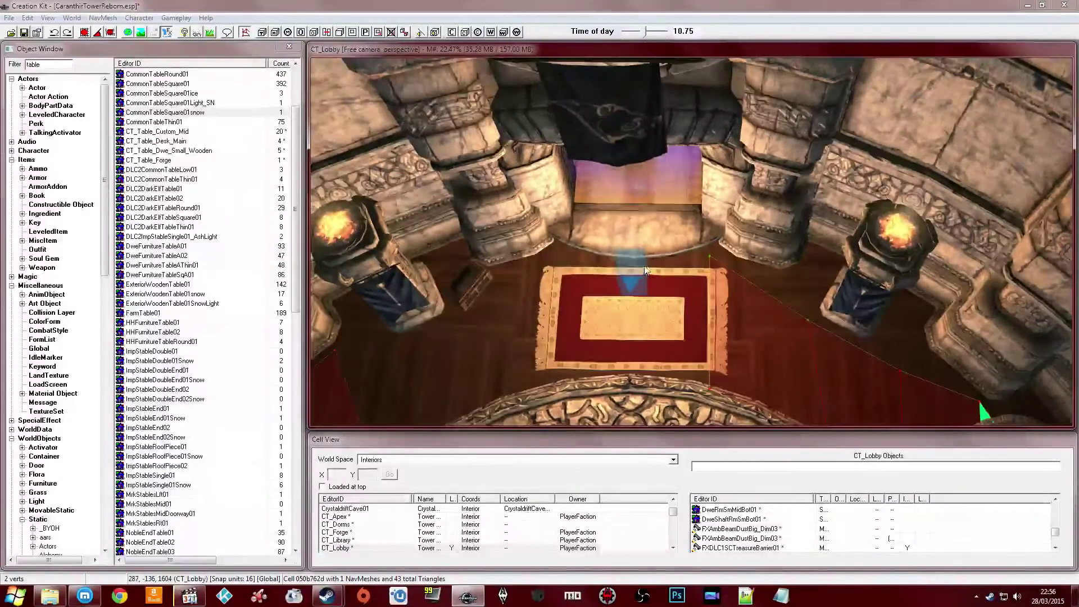
key(shift)
Cover the red rug with navmesh triangles running from the stone ring's edge to the foot of the doorway step
scroll(668, 272, up, 2)
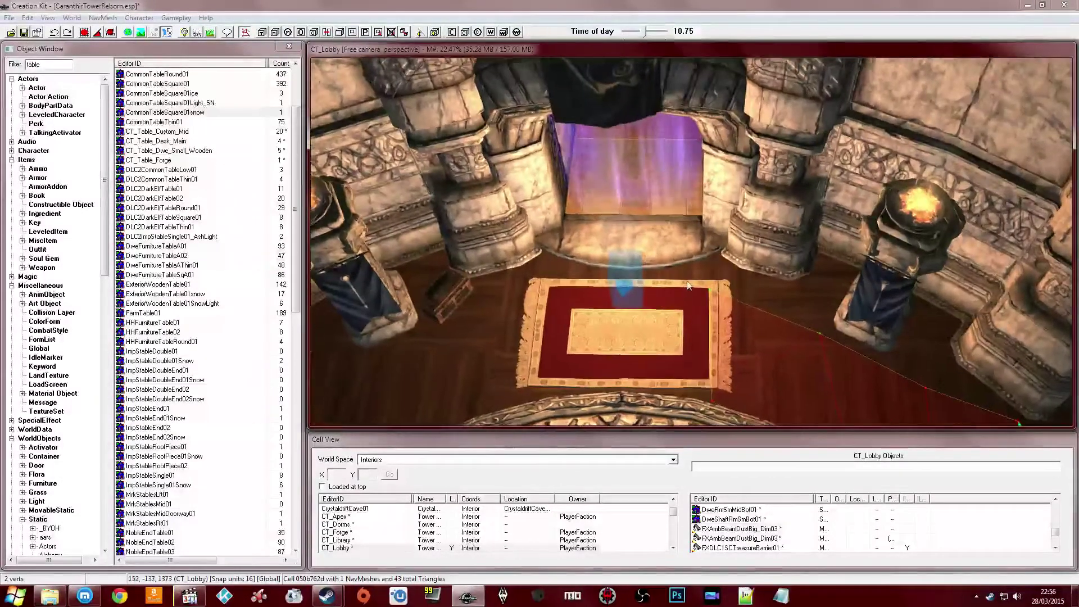
click(709, 289)
click(709, 292)
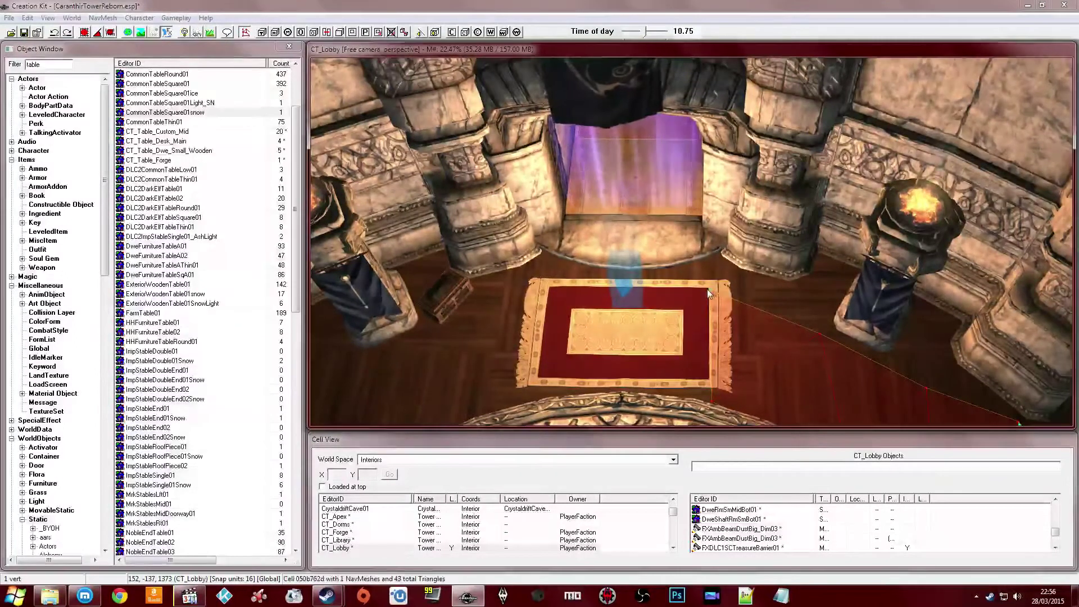
click(710, 290)
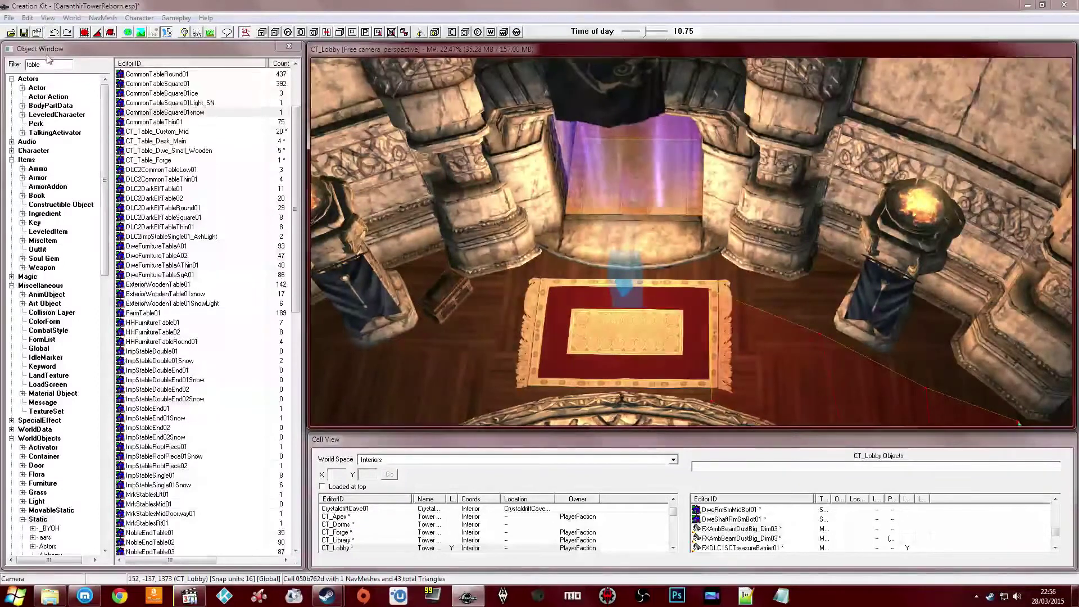
click(245, 32)
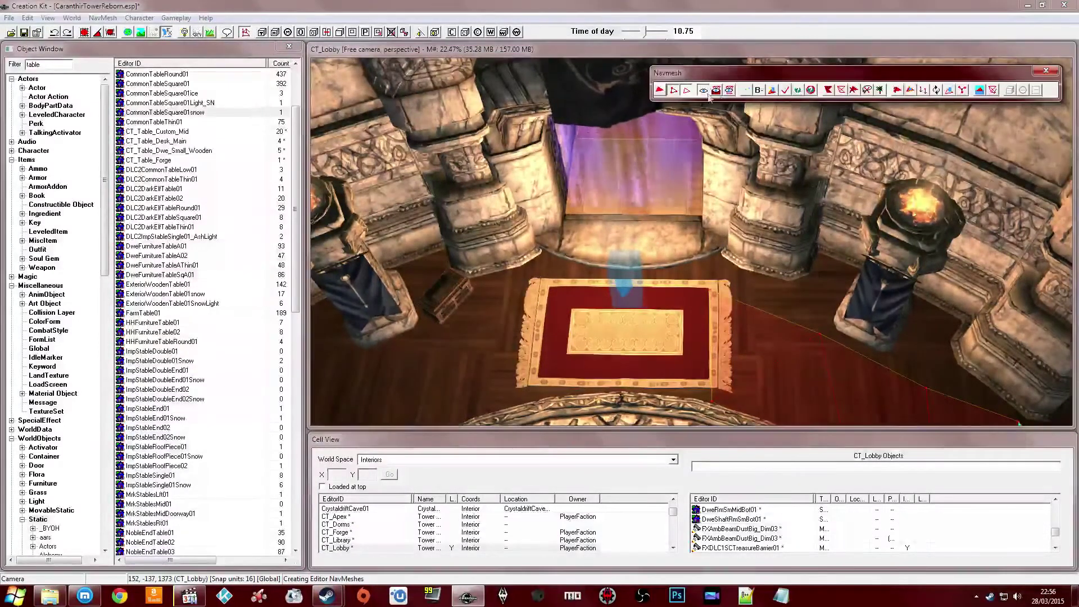
click(711, 290)
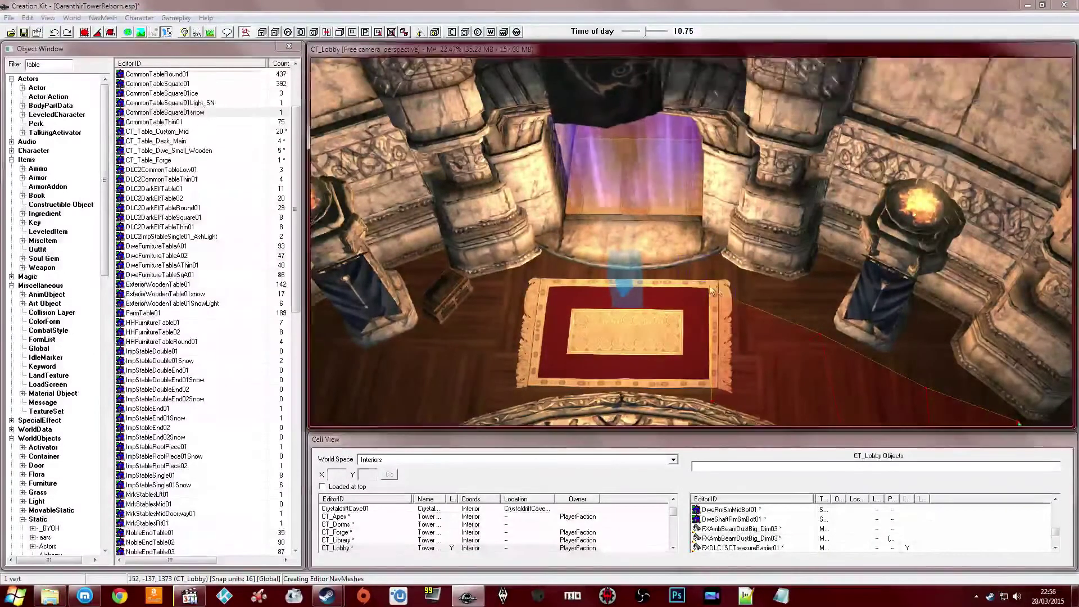
drag(710, 287, 708, 283)
middle_drag(666, 336, 699, 311)
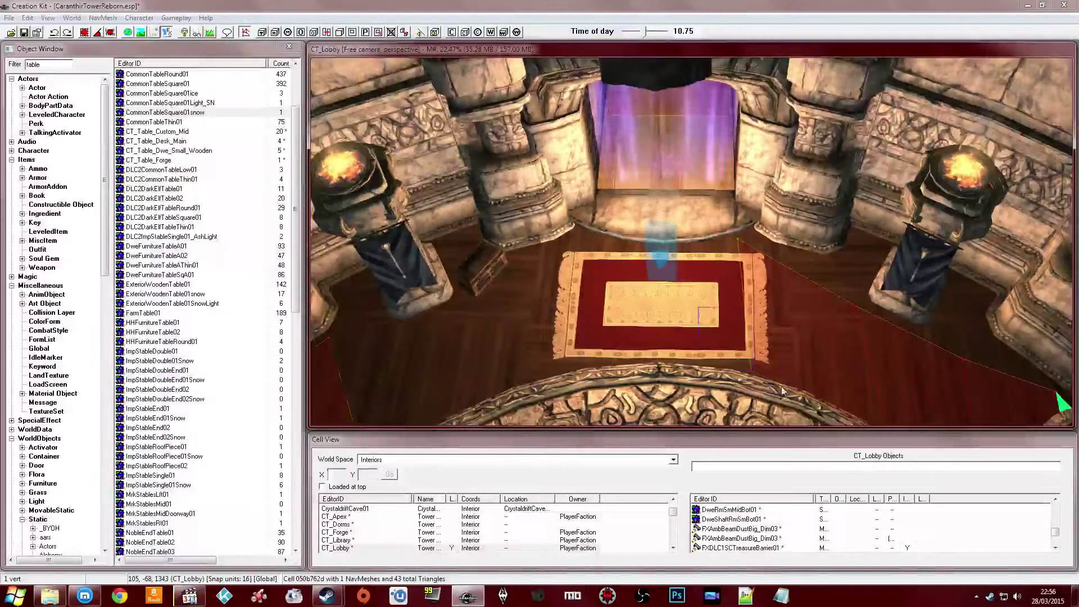
ctrl+drag(781, 387, 782, 389)
shift+middle_drag(783, 389, 768, 380)
ctrl+right_click(591, 366)
shift+middle_drag(592, 366, 614, 343)
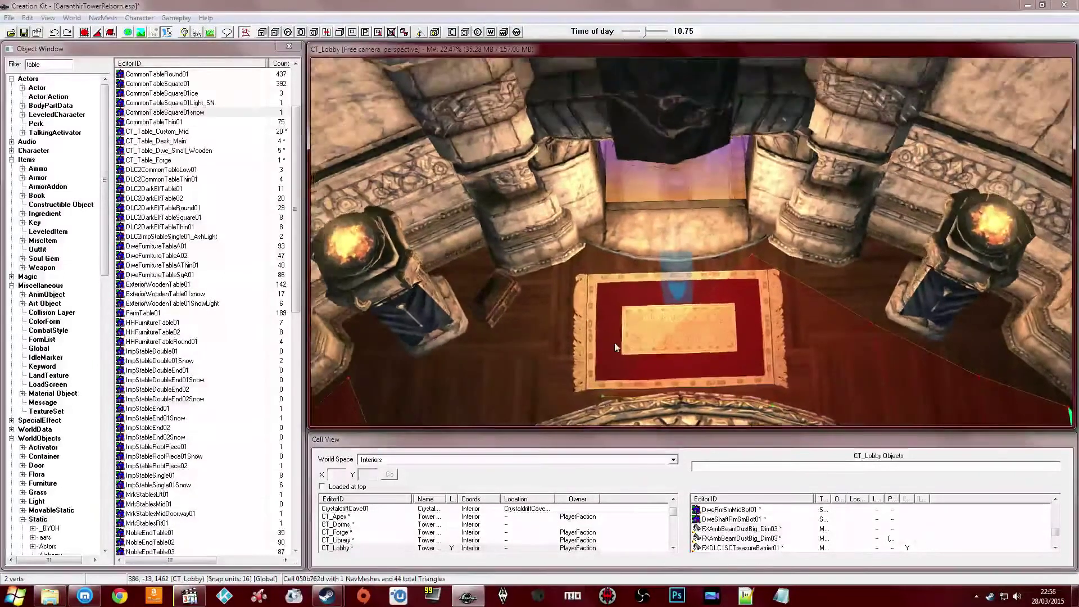
ctrl+right_click(603, 258)
shift+middle_drag(602, 258, 625, 253)
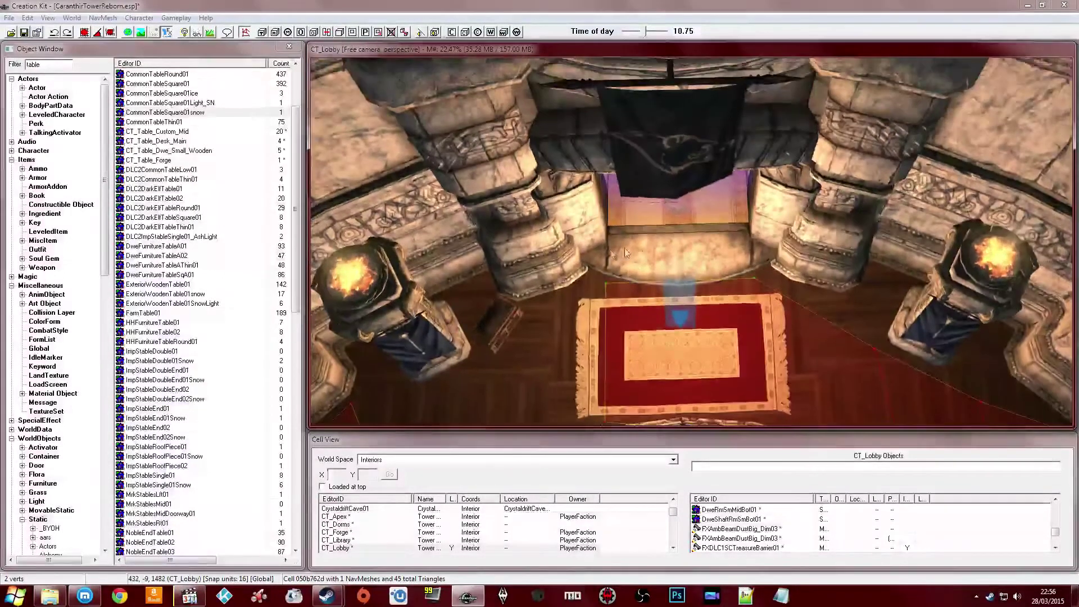
Try to extend the navmesh from the rug up through the barrier doorway, and delete the misplaced vertices
ctrl+right_click(743, 238)
shift+middle_drag(744, 239, 753, 243)
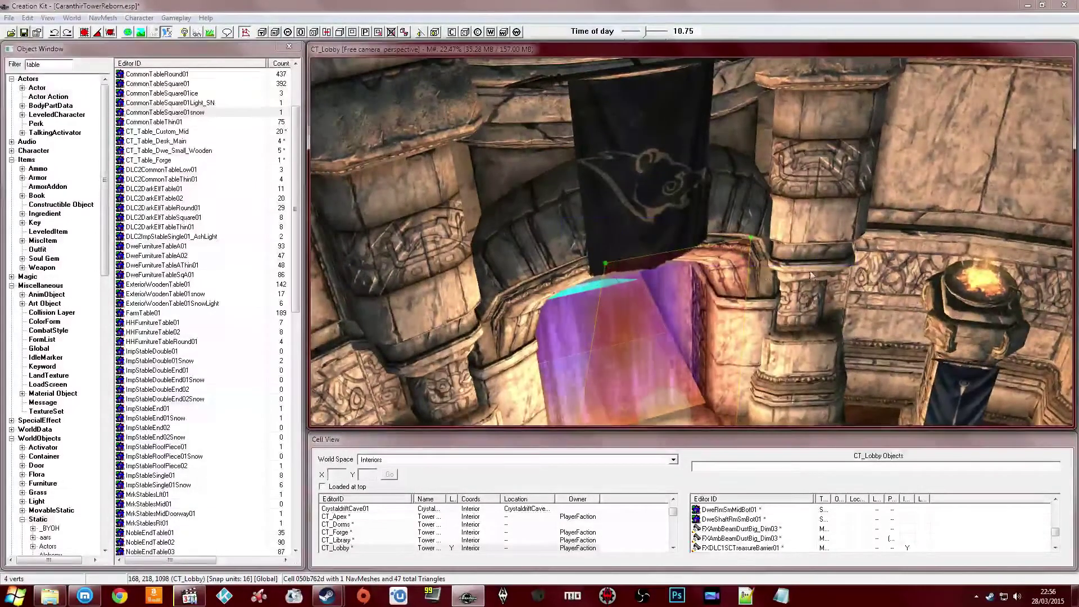
key(Delete)
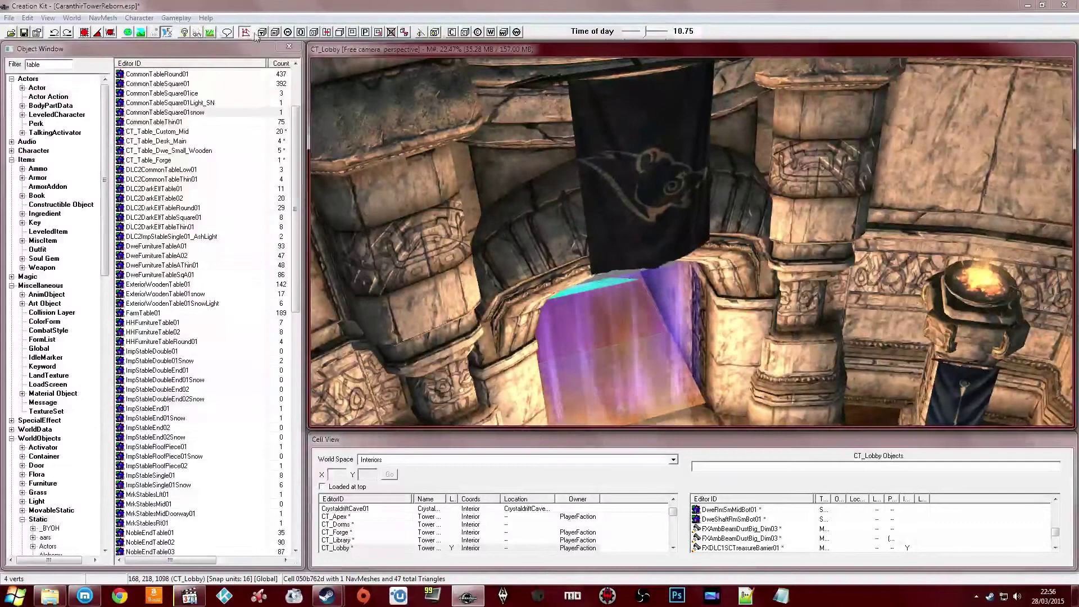
Hide the banner, purple barrier and door marker covering the doorway, and turn off the cell's lighting
click(592, 161)
key(1)
key(1)
mouse_move(592, 161)
middle_down()
mouse_move(603, 151)
mouse_move(633, 161)
mouse_move(626, 196)
mouse_move(600, 176)
mouse_move(618, 194)
middle_up()
click(631, 159)
key(1)
key(1)
click(653, 273)
key(1)
key(1)
click(659, 291)
key(1)
key(1)
key(a)
Extend the navmesh from the rug's far edge onto the top of the stone doorway step
click(247, 33)
click(595, 181)
click(723, 254)
key(f)
middle_drag(555, 210, 564, 204)
drag(500, 273, 568, 318)
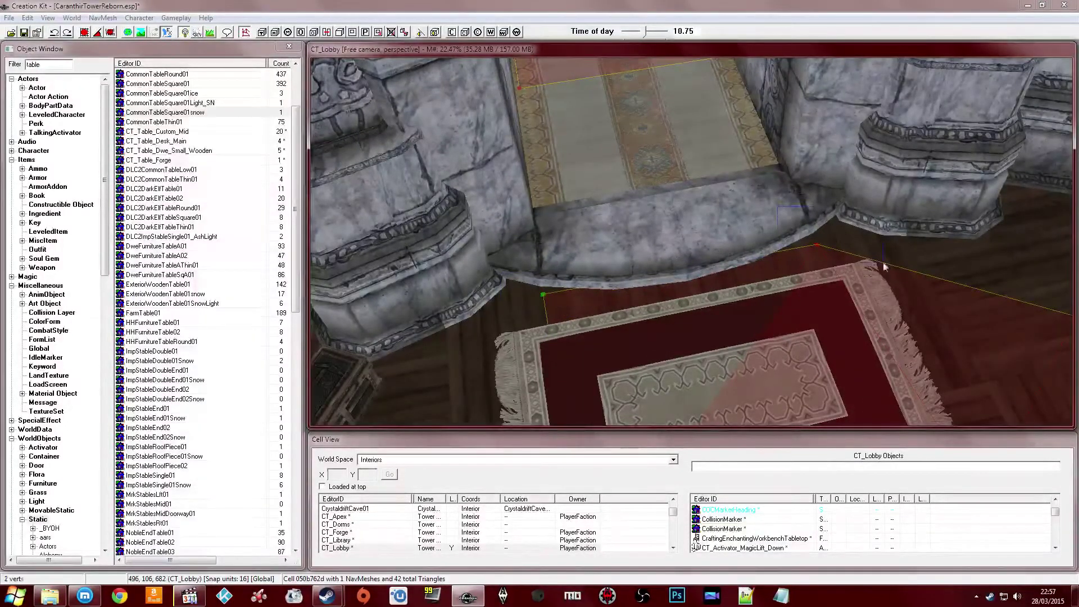
middle_drag(883, 263, 779, 216)
ctrl+right_click(784, 224)
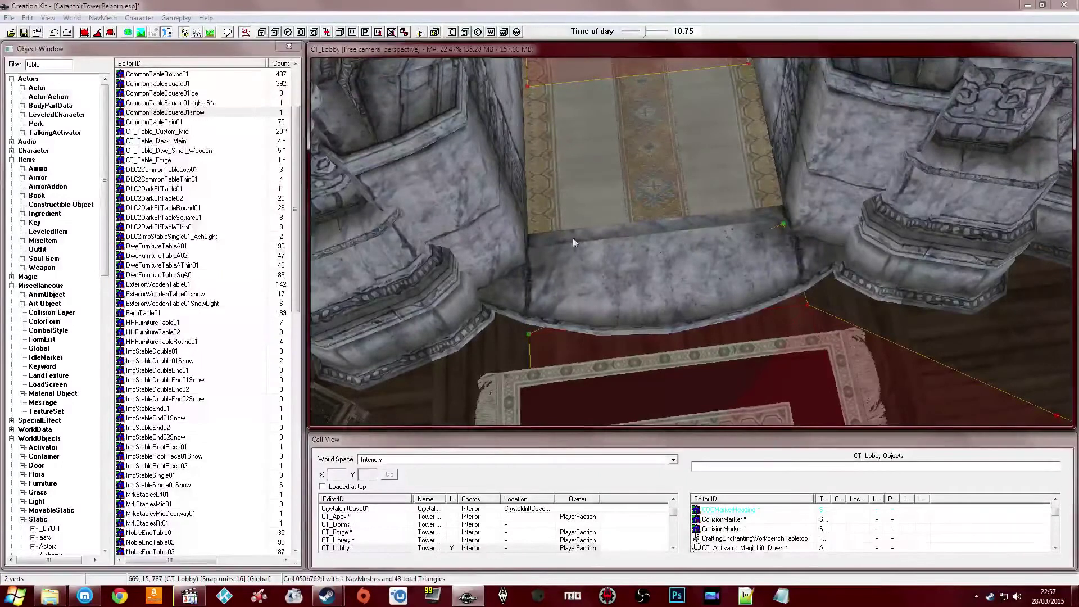
ctrl+right_click(533, 250)
Join the doorway step's navmesh to the navmesh on the corridor carpet beyond it
shift+middle_drag(538, 245, 614, 210)
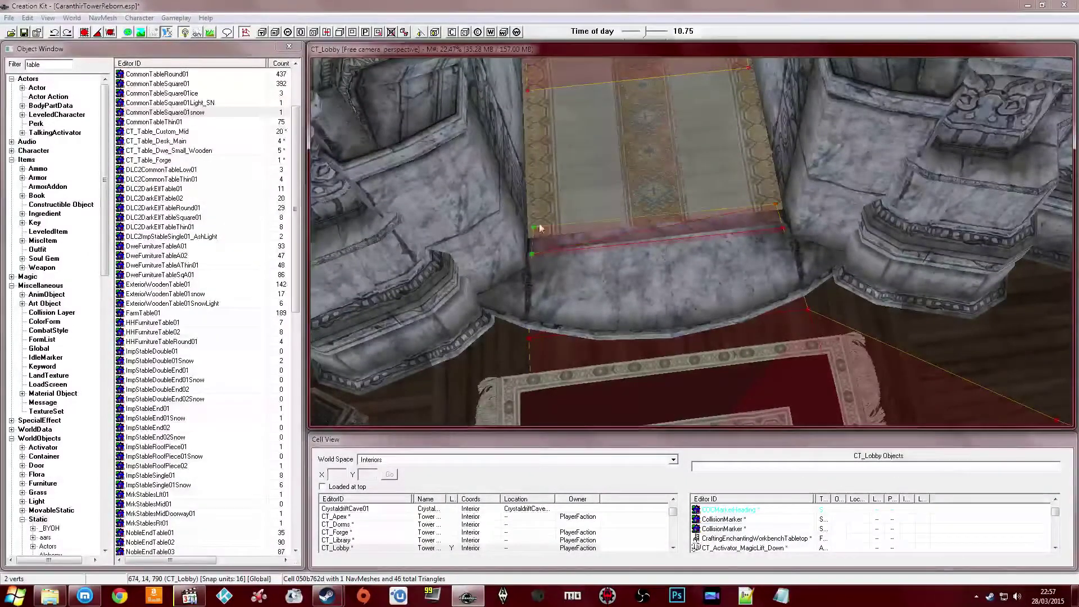
shift+middle_drag(540, 225, 543, 207)
mouse_move(600, 138)
shift+middle_down()
mouse_move(598, 116)
mouse_move(591, 123)
shift+middle_up()
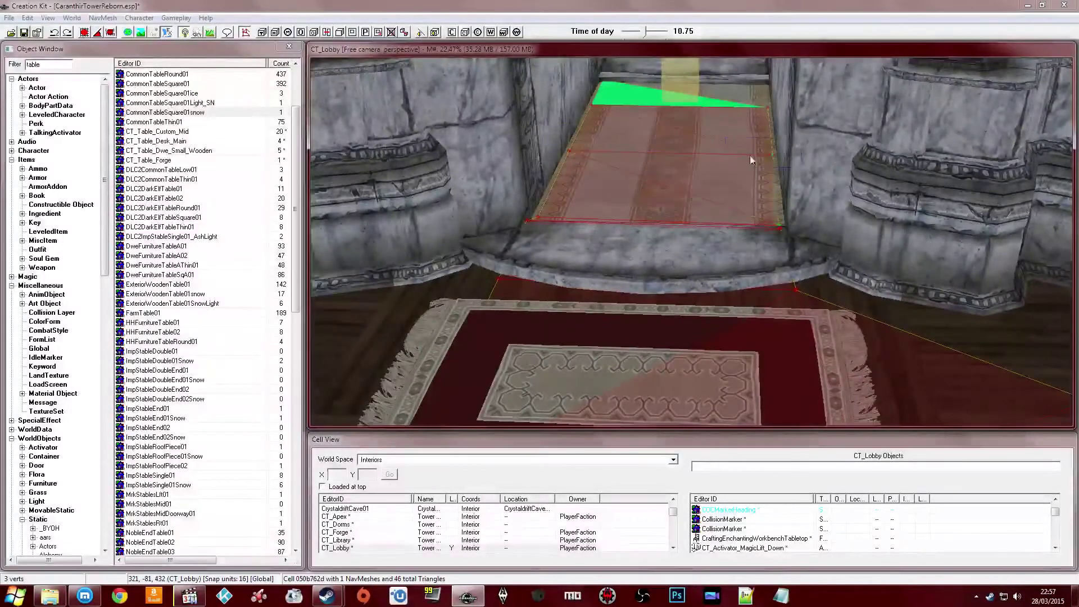
Leave navmesh editing and hide the blue banner on the pillar beside the chest
scroll(733, 145, down, 4)
shift+middle_drag(717, 154, 604, 180)
click(636, 210)
shift+middle_drag(684, 194, 288, 46)
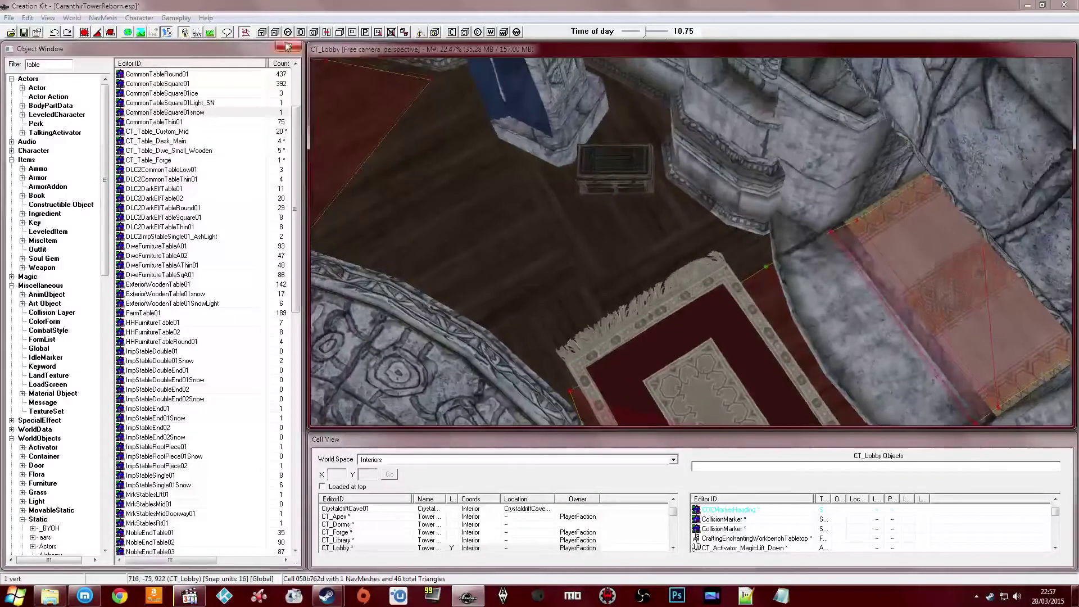
click(245, 32)
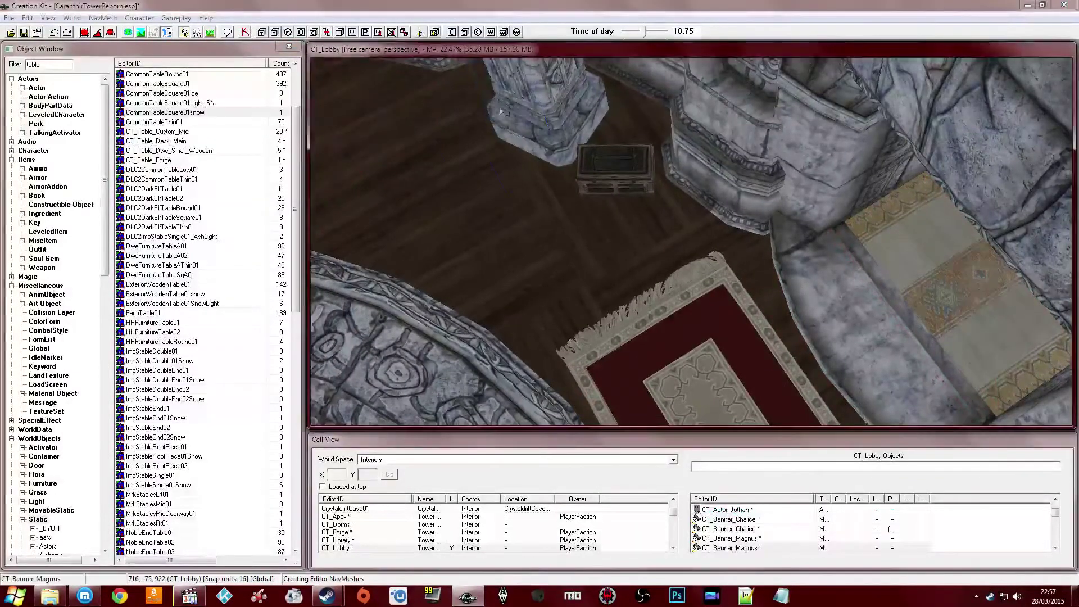
middle_drag(496, 248, 524, 250)
click(575, 127)
Fill the bare floor between the stone ring and the chest with navmesh triangles, connecting the existing mesh to the rug
middle_drag(575, 157, 667, 188)
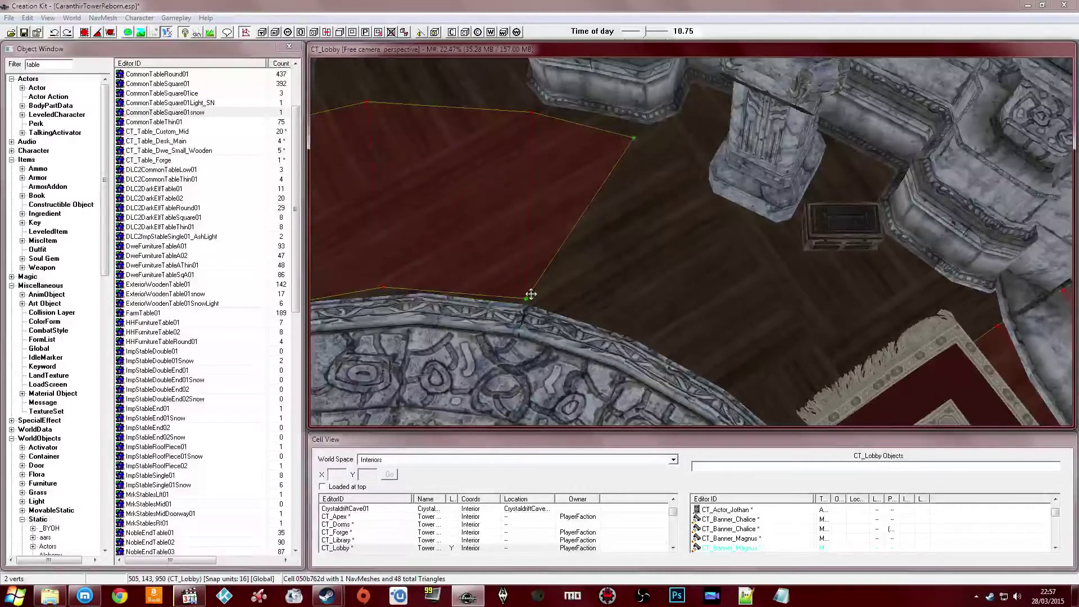
ctrl+right_click(699, 198)
middle_drag(690, 208, 663, 192)
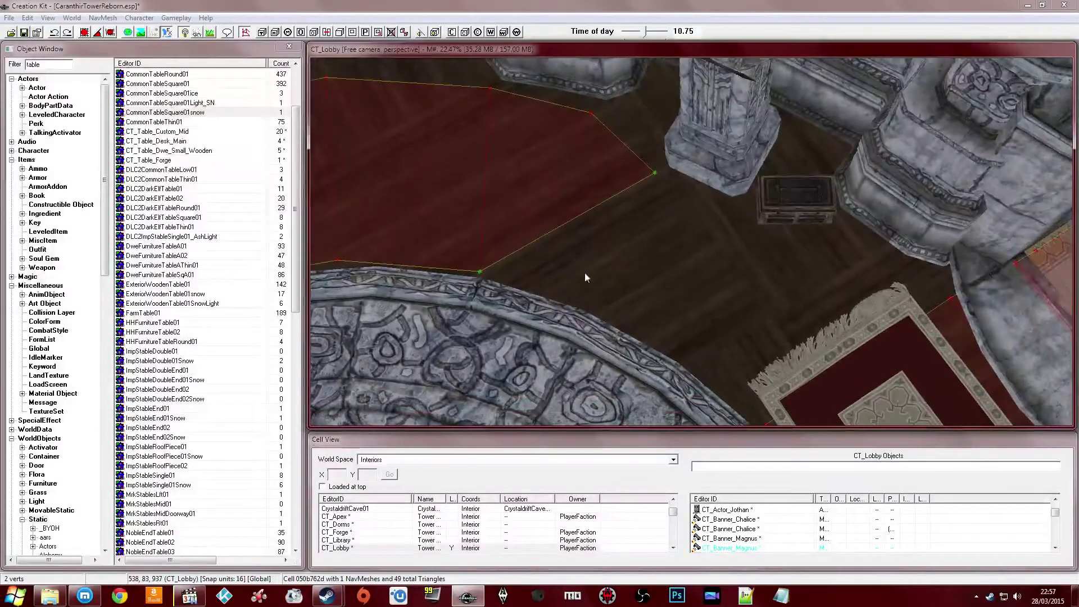
ctrl+right_click(646, 339)
middle_drag(635, 333, 669, 260)
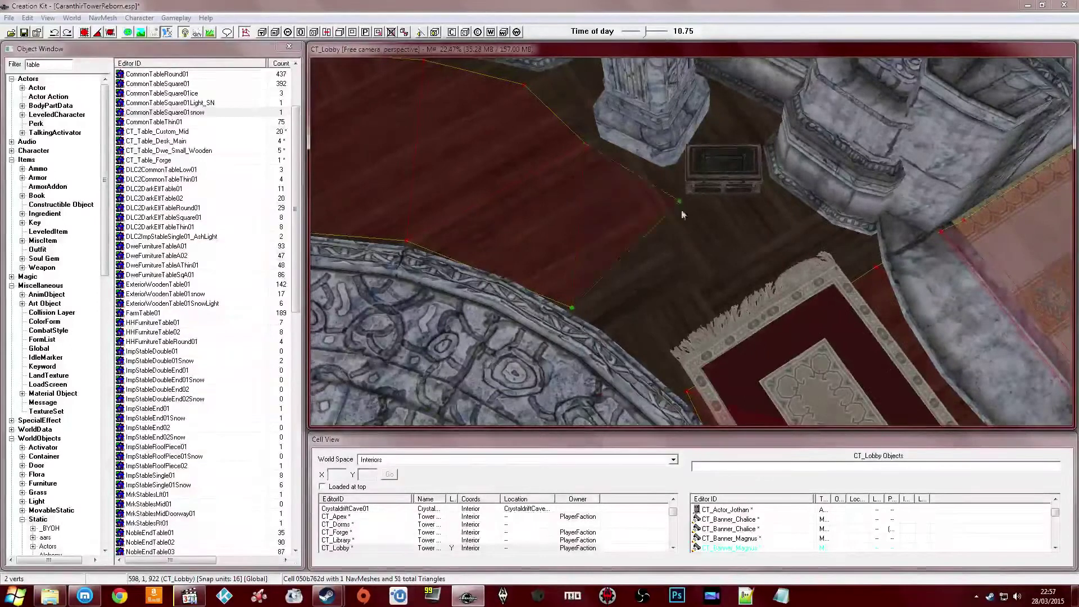
middle_drag(682, 214, 635, 284)
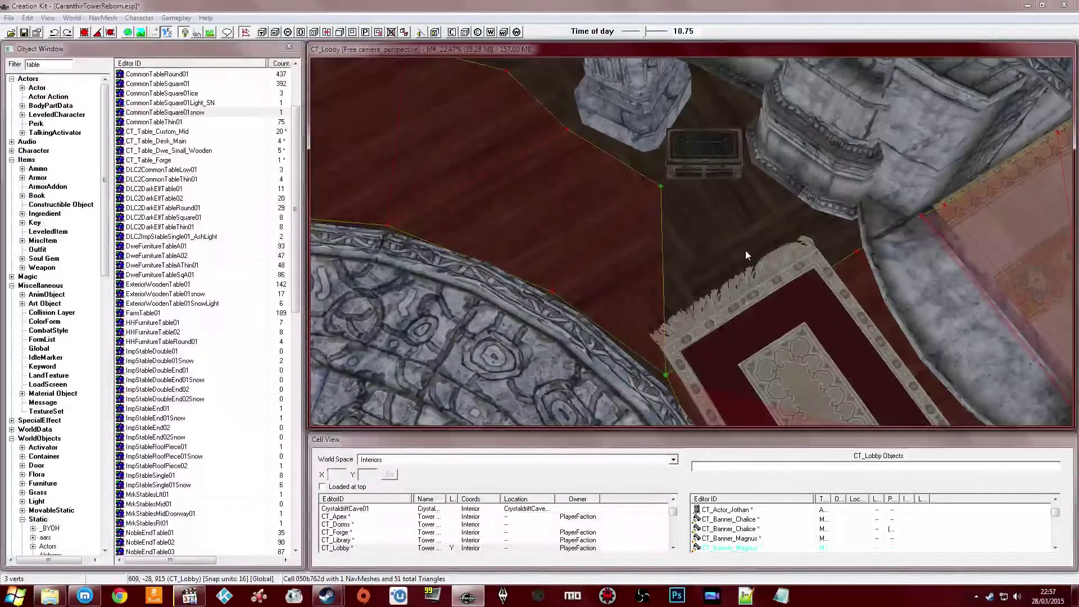
ctrl+drag(902, 268, 901, 266)
key(a)
mouse_move(807, 277)
shift+middle_down()
mouse_move(841, 259)
mouse_move(810, 273)
shift+middle_up()
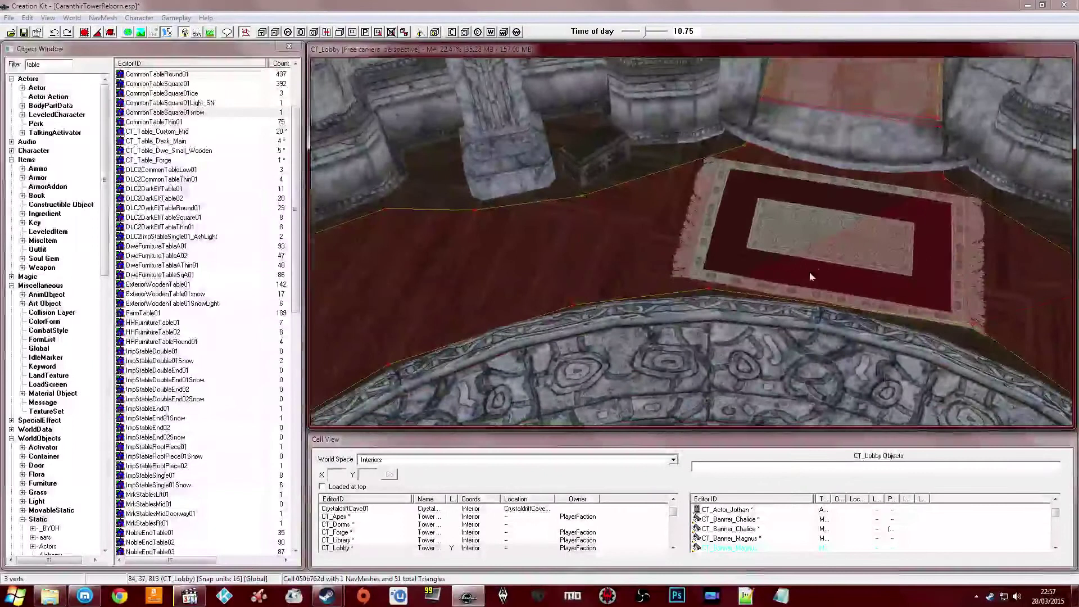
Finalize the CT_Lobby cell's navmesh and save the plugin with navmesh editing turned off
click(245, 33)
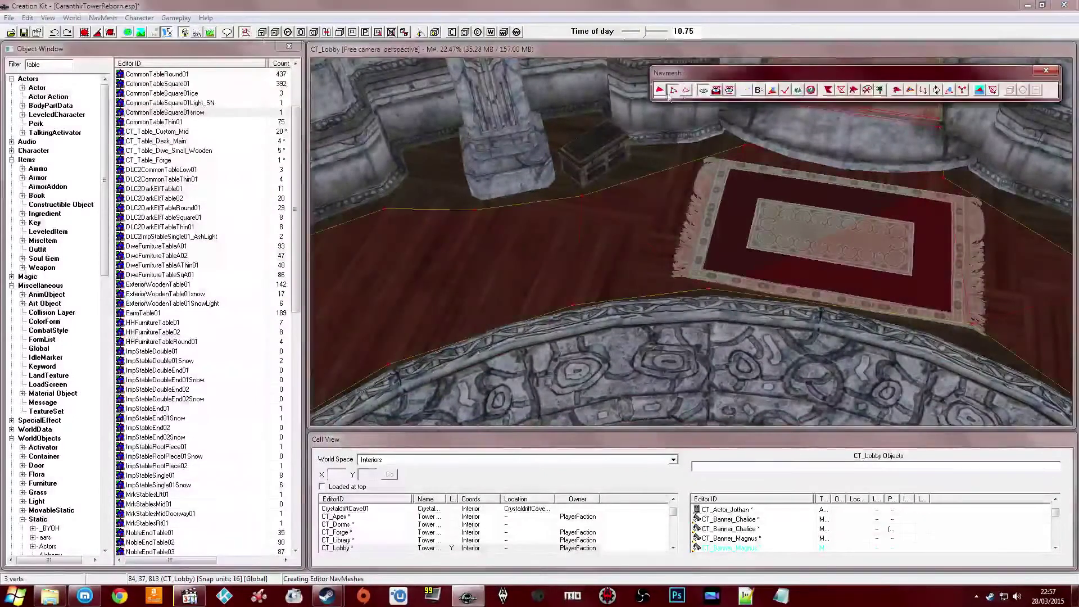
click(101, 17)
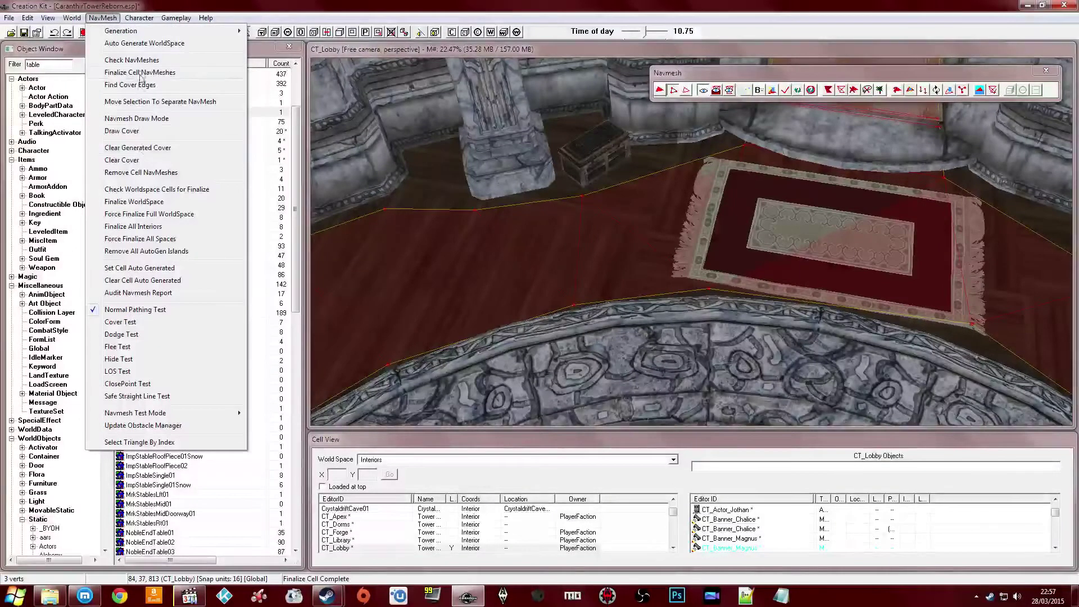
click(141, 65)
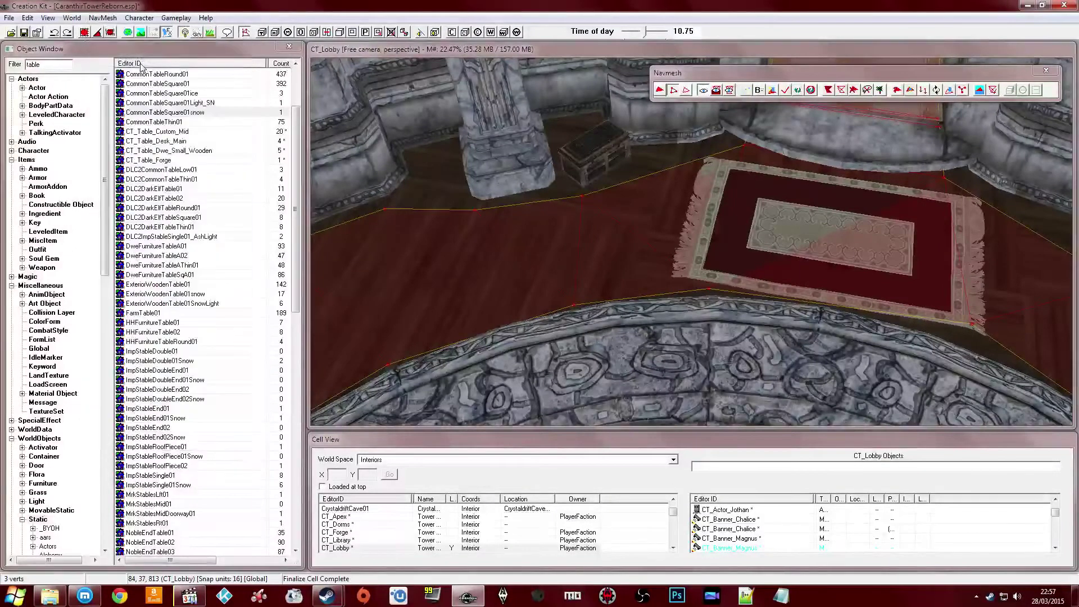
click(1046, 72)
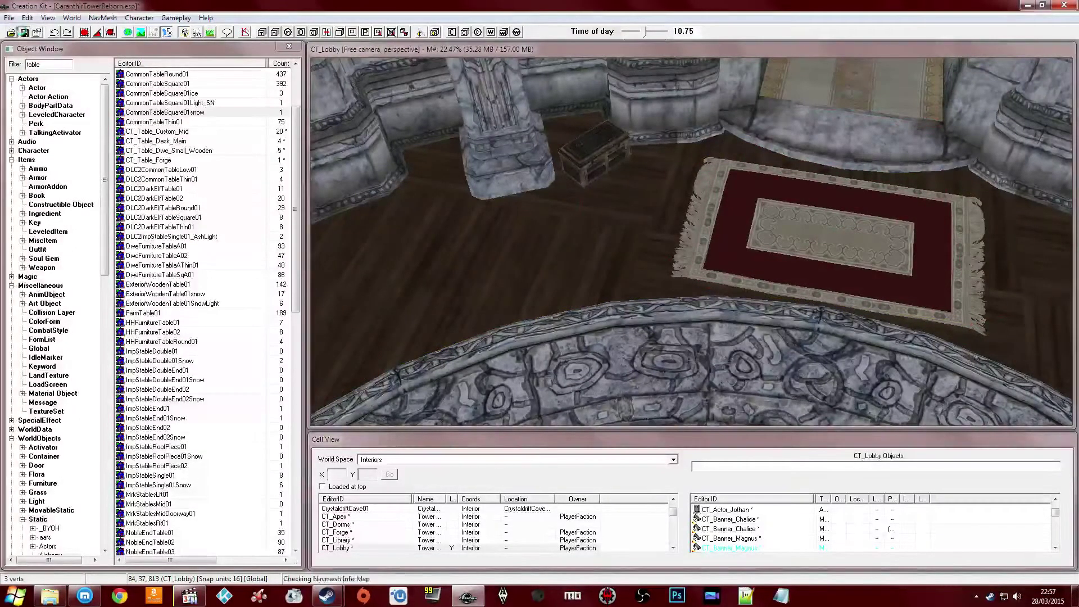
shift+middle_drag(723, 222, 606, 214)
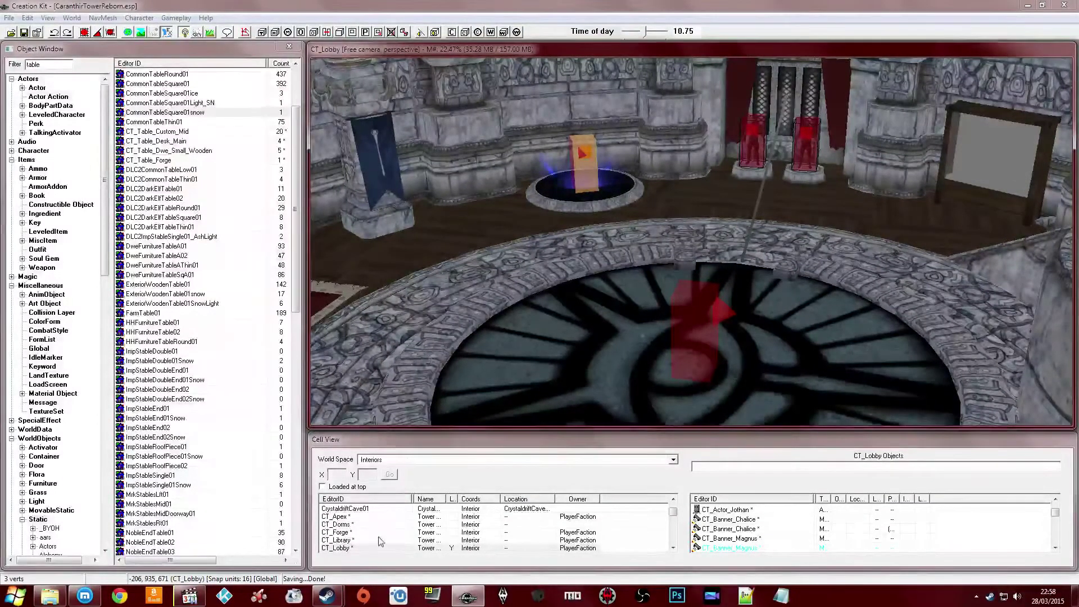
Load the CT_Forge interior cell and finalize its navmesh
double_click(360, 533)
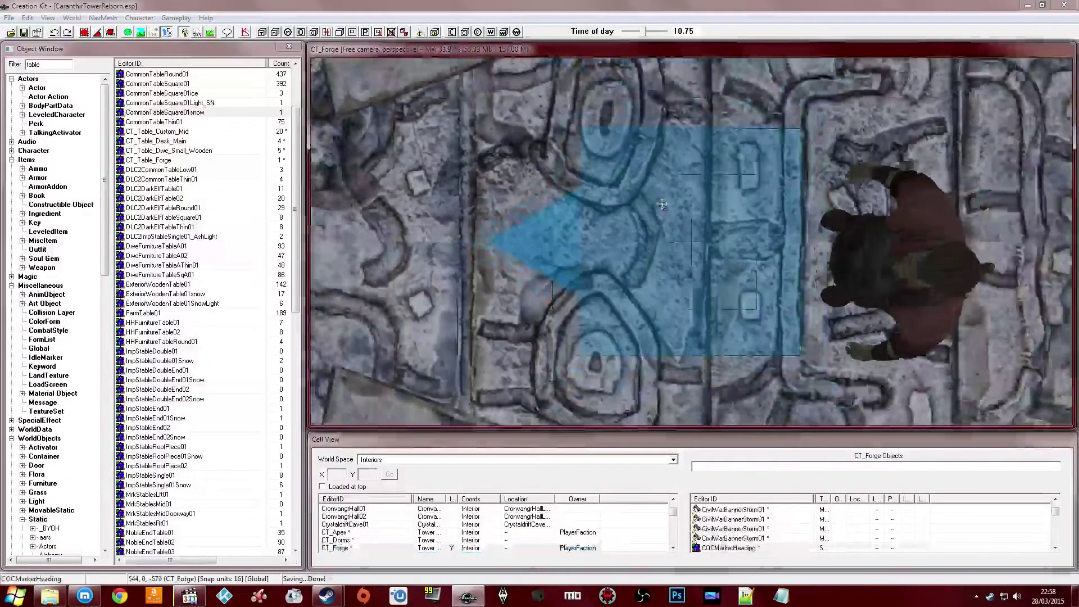
shift+middle_drag(662, 205, 375, 21)
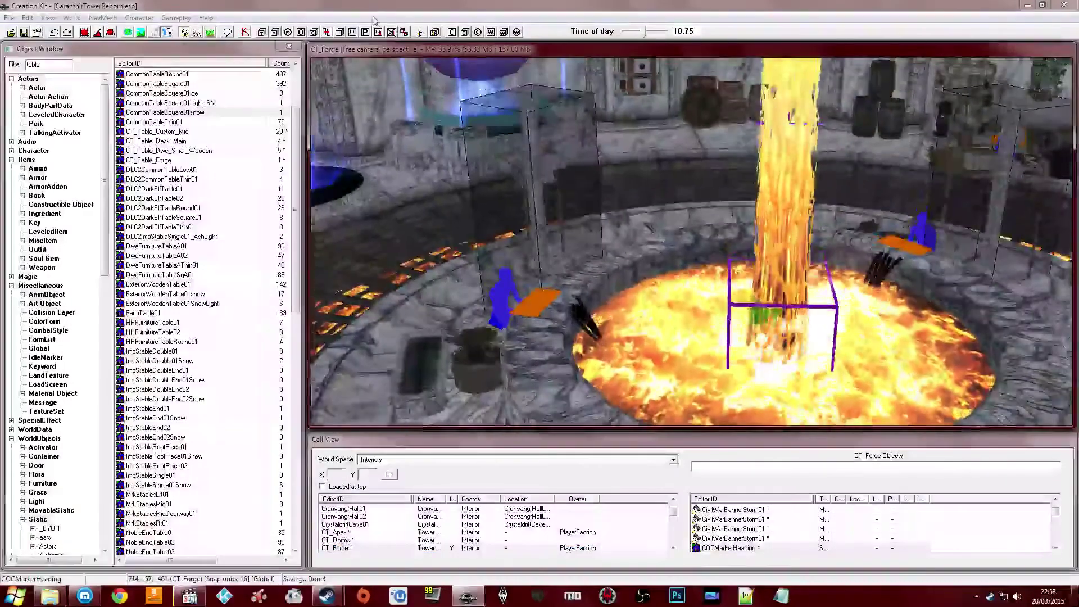
click(246, 32)
shift+middle_drag(427, 118, 433, 95)
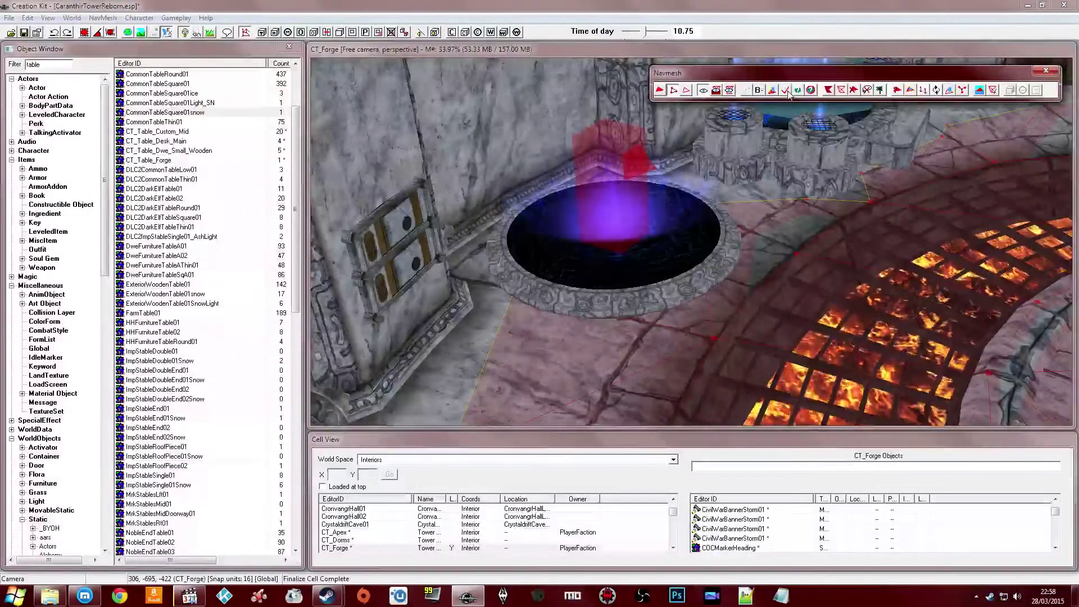
Check the floor around CT_Forge's round portal, leave navmesh editing and save the plugin
middle_drag(659, 192, 595, 163)
scroll(646, 200, up, 3)
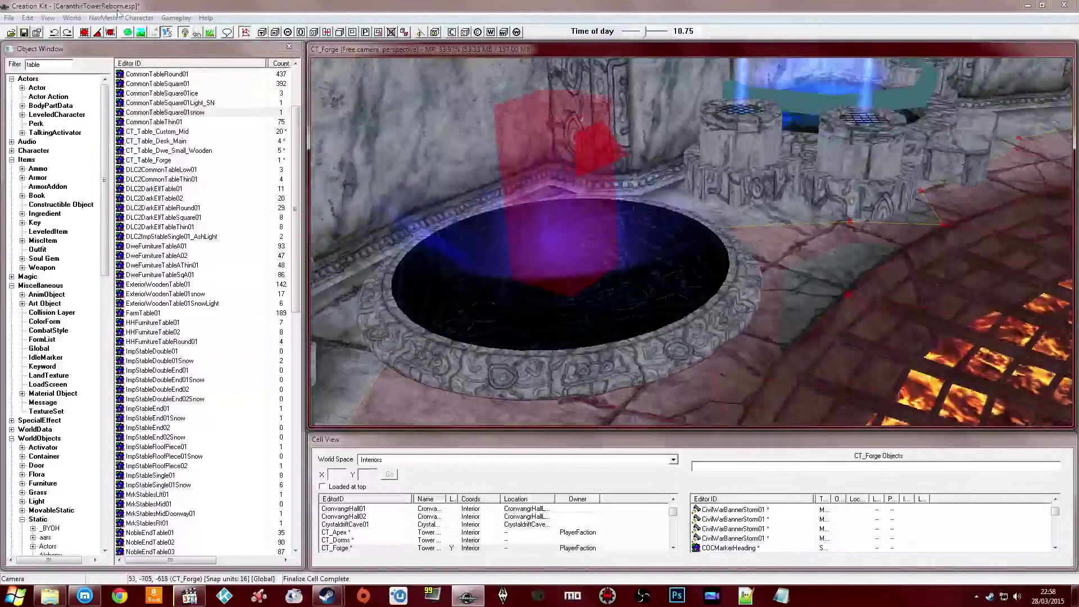
click(245, 32)
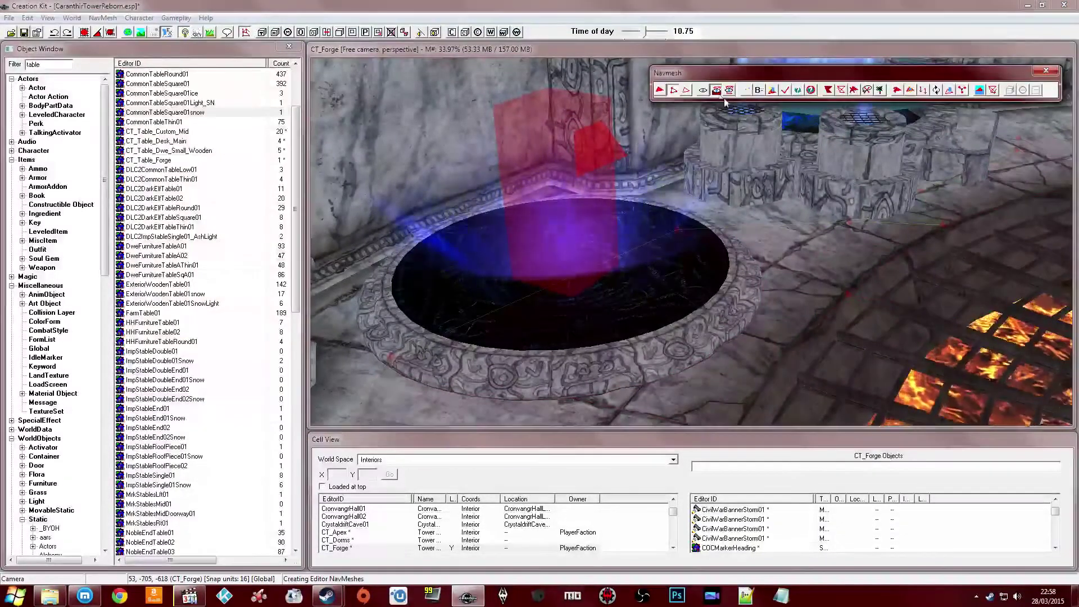
scroll(638, 314, up, 5)
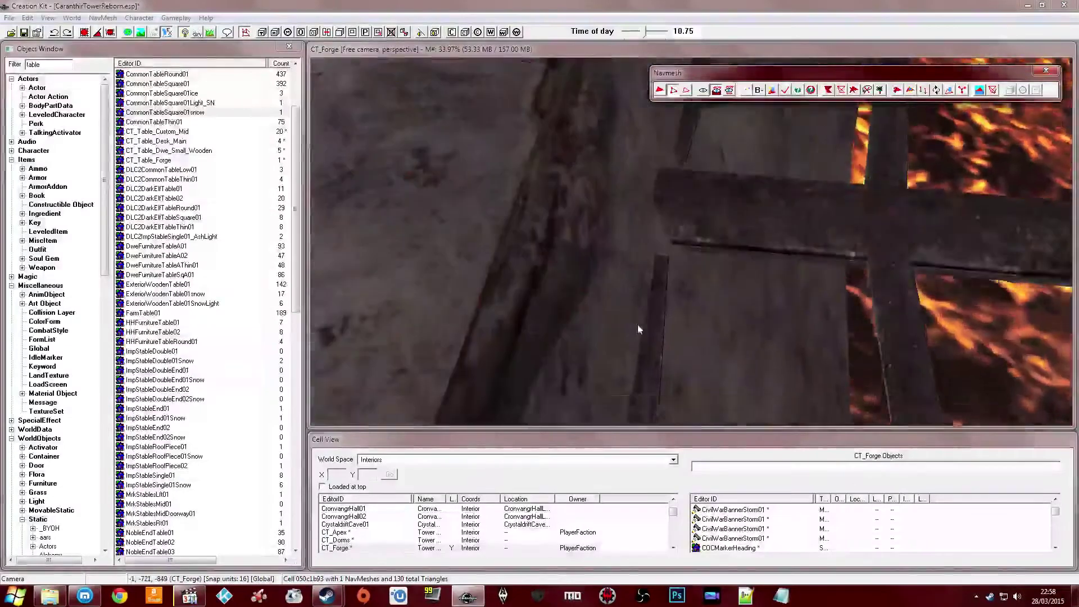
scroll(648, 309, down, 7)
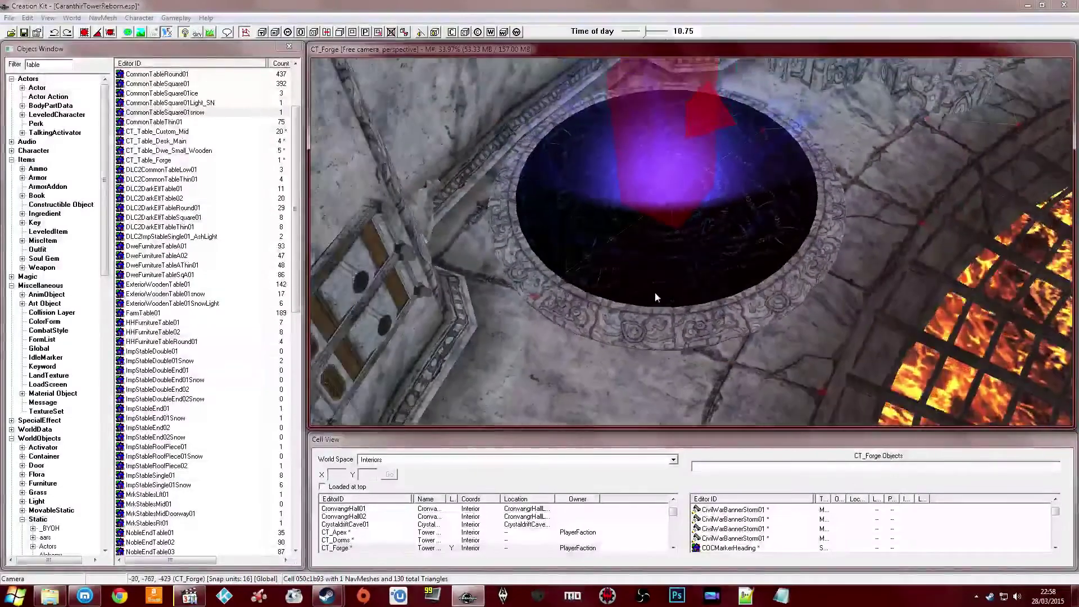
scroll(652, 291, down, 3)
shift+middle_drag(651, 287, 680, 166)
scroll(683, 166, down, 4)
scroll(684, 163, up, 8)
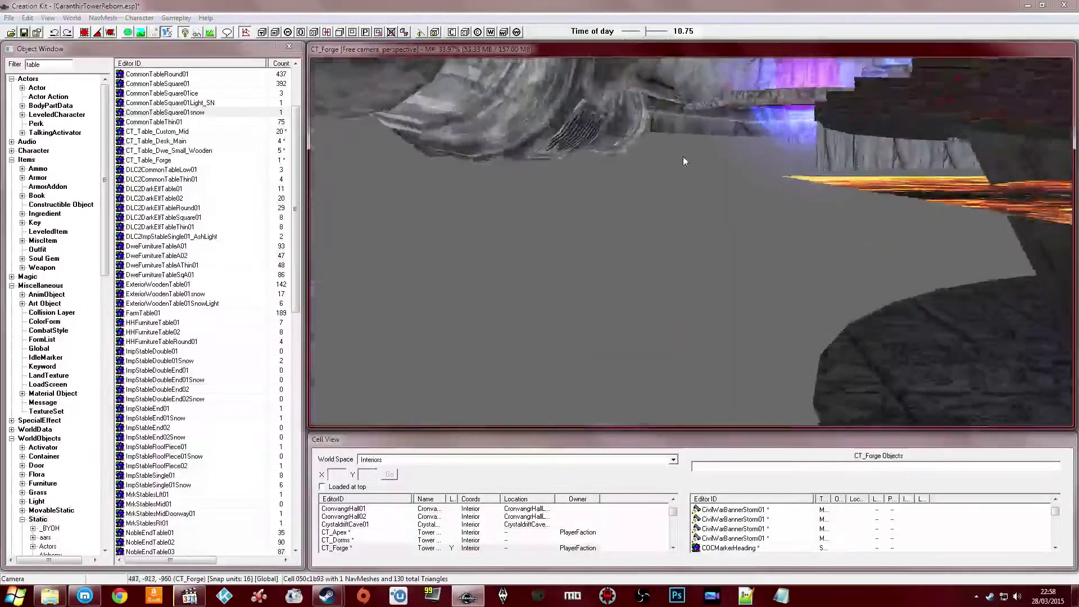
scroll(687, 170, up, 2)
mouse_move(699, 154)
middle_down()
mouse_move(710, 172)
mouse_move(695, 170)
middle_up()
scroll(694, 170, down, 4)
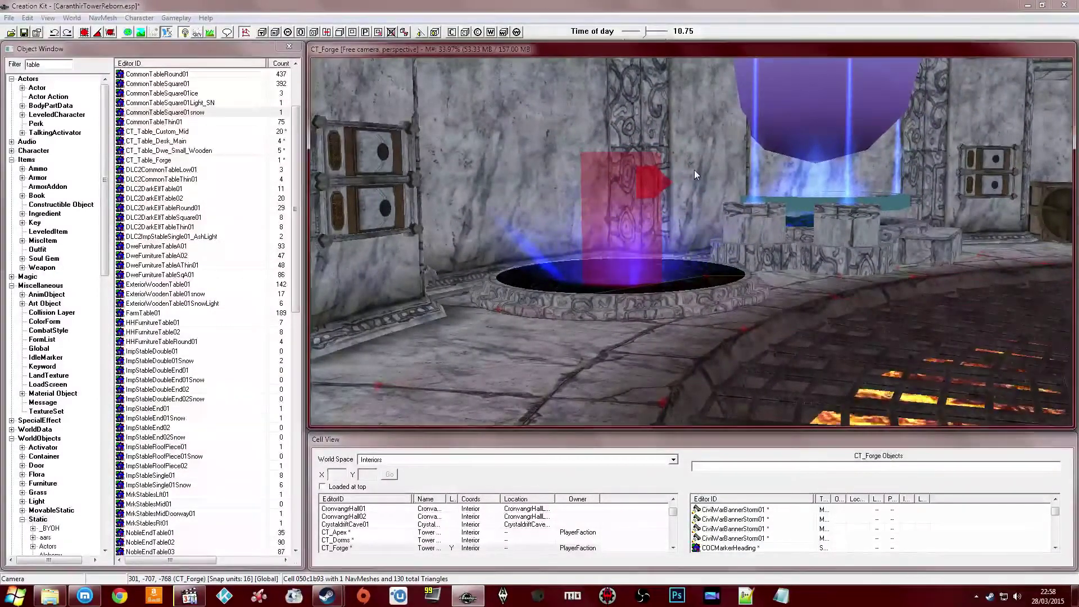
click(24, 33)
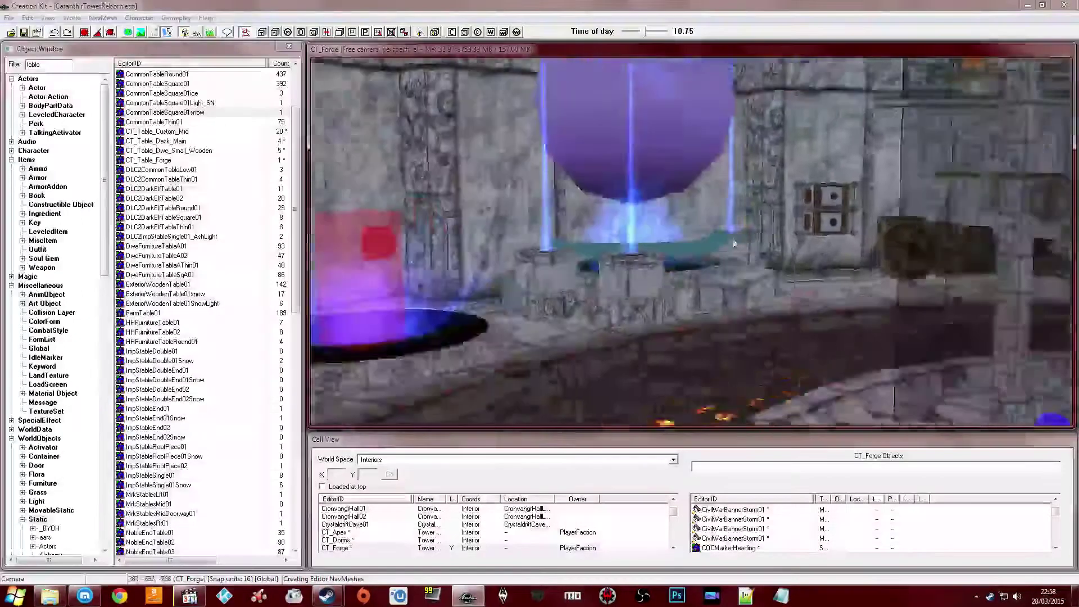
shift+middle_drag(734, 242, 580, 262)
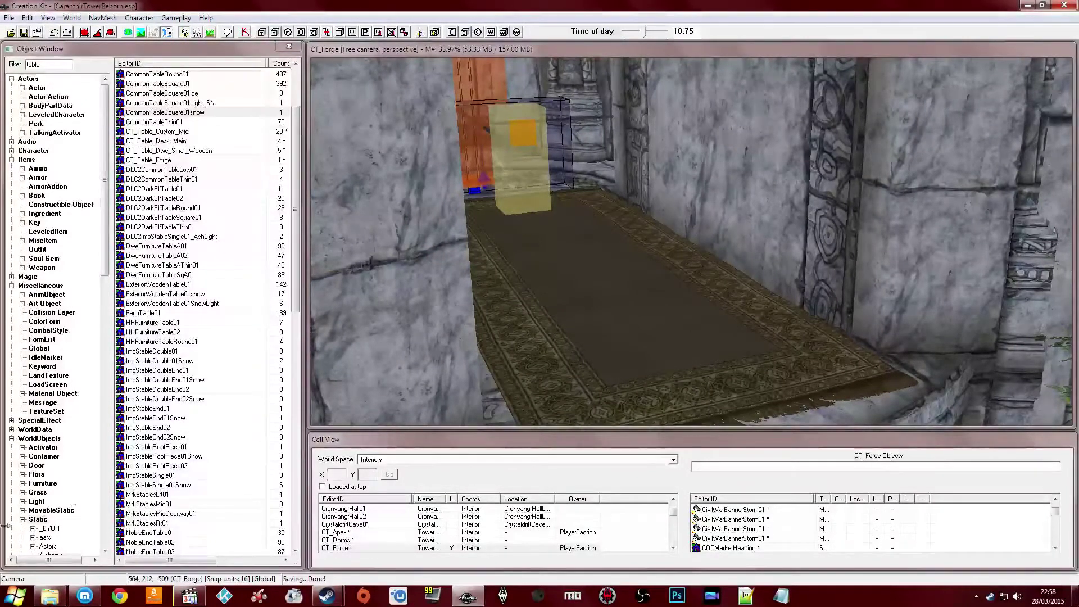
Switch to the browser to read the Twitch stream chat and return to Creation Kit
click(86, 594)
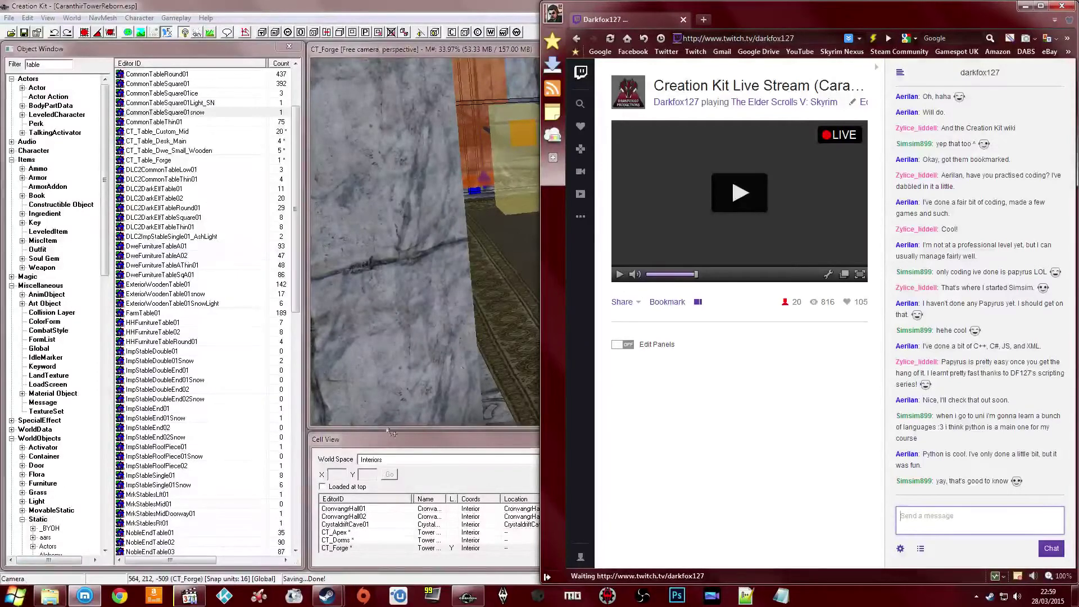
click(442, 350)
Open the reference properties of the CT_Trigger_Activate_Workbench trigger box on the stone workbench in CT_Forge
click(540, 320)
middle_drag(540, 319, 553, 302)
click(635, 214)
mouse_move(635, 216)
middle_down()
mouse_move(625, 238)
mouse_move(578, 222)
mouse_move(540, 245)
mouse_move(548, 274)
mouse_move(581, 264)
mouse_move(525, 277)
mouse_move(541, 291)
middle_up()
click(544, 246)
key(a)
click(714, 323)
mouse_move(713, 323)
middle_down()
mouse_move(726, 328)
mouse_move(646, 269)
mouse_move(691, 288)
mouse_move(667, 279)
middle_up()
scroll(733, 332, up, 8)
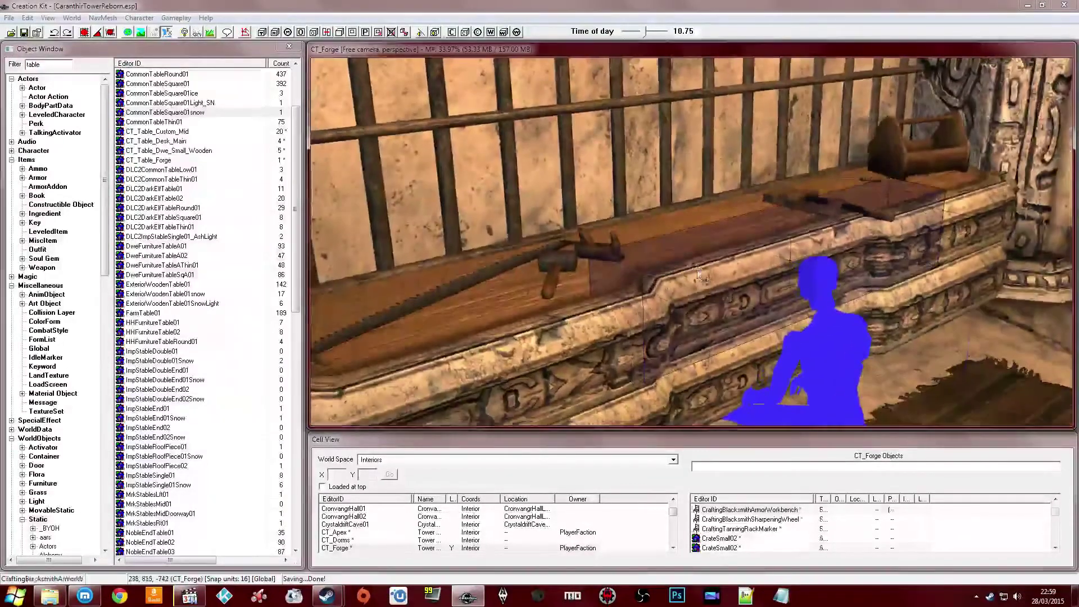
click(646, 268)
scroll(667, 279, up, 3)
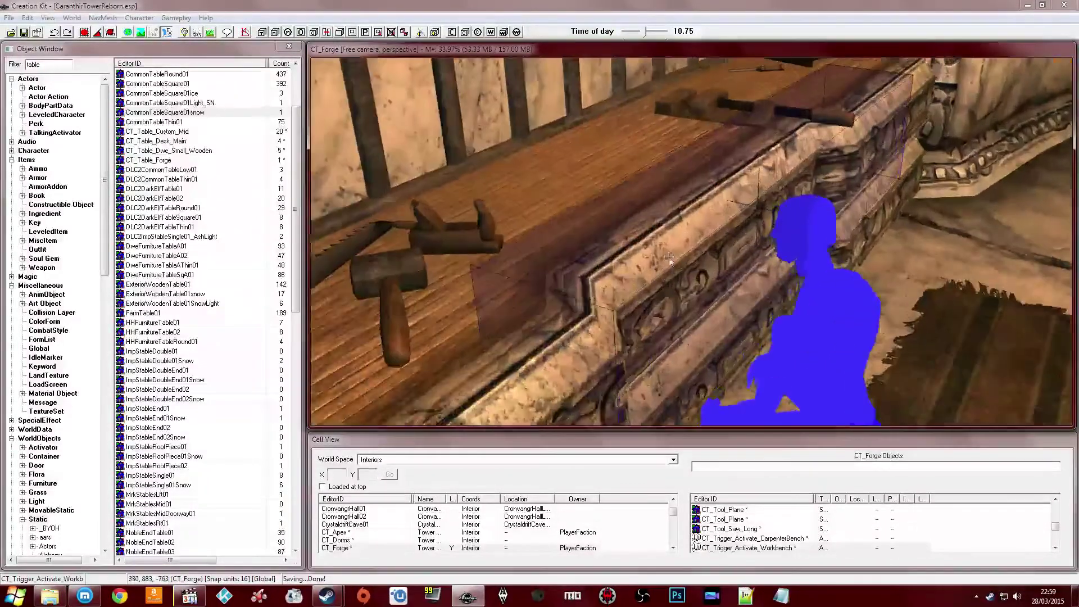
double_click(668, 258)
Display the scripts attached to the workbench trigger reference and request adding another one
click(640, 231)
click(640, 231)
click(640, 231)
click(640, 231)
click(640, 232)
click(640, 232)
click(640, 232)
click(640, 232)
click(609, 232)
click(510, 262)
click(511, 273)
click(513, 261)
click(510, 275)
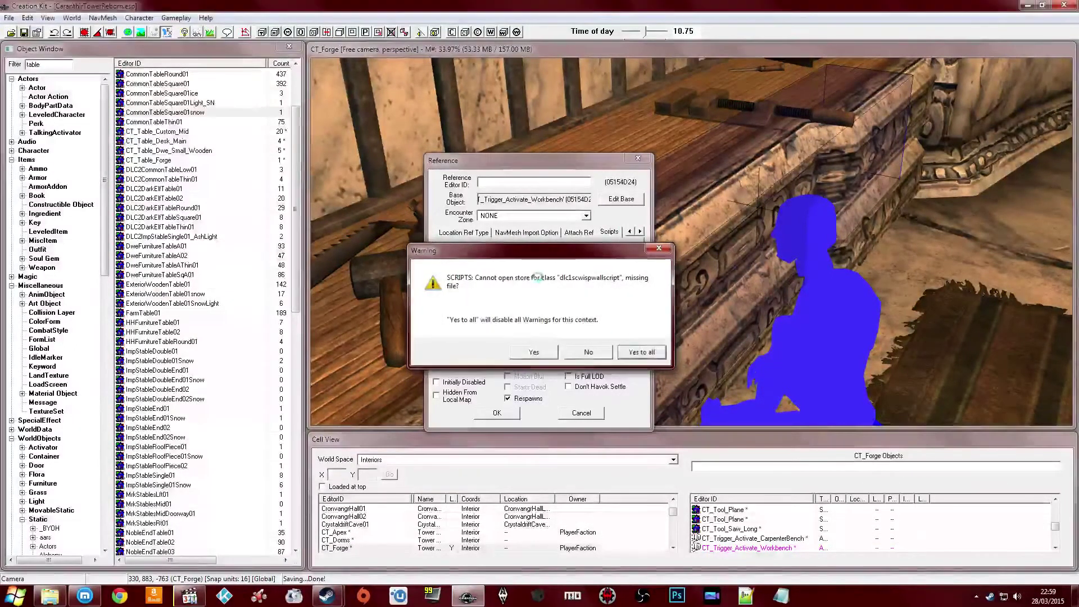
key(Return)
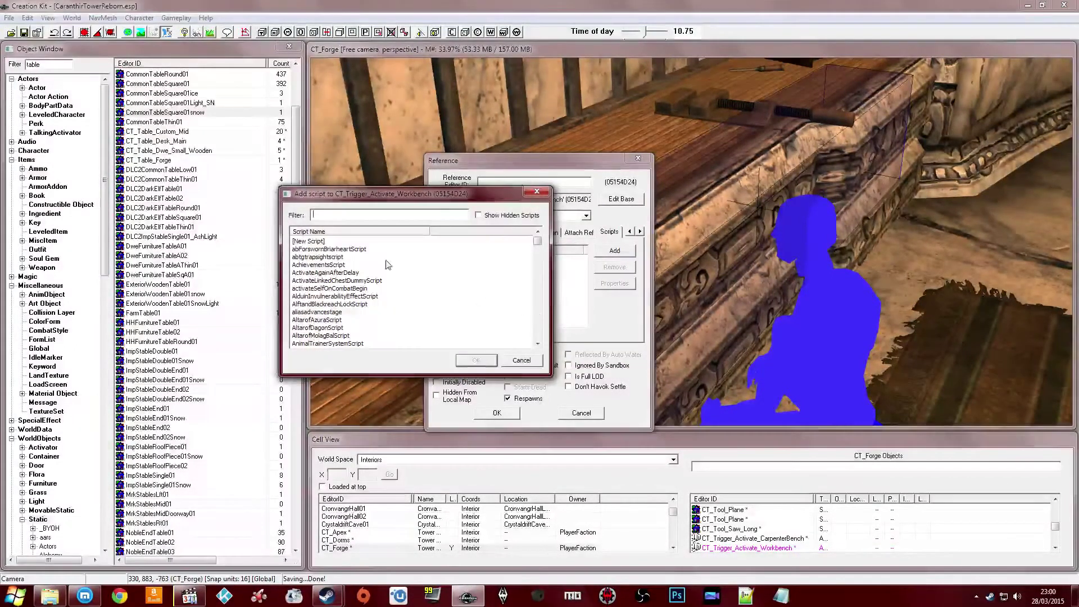
double_click(306, 241)
drag(360, 229, 307, 226)
click(443, 207)
Filter the available scripts by "link" and look through them for a suitable linked-reference activation script
click(370, 217)
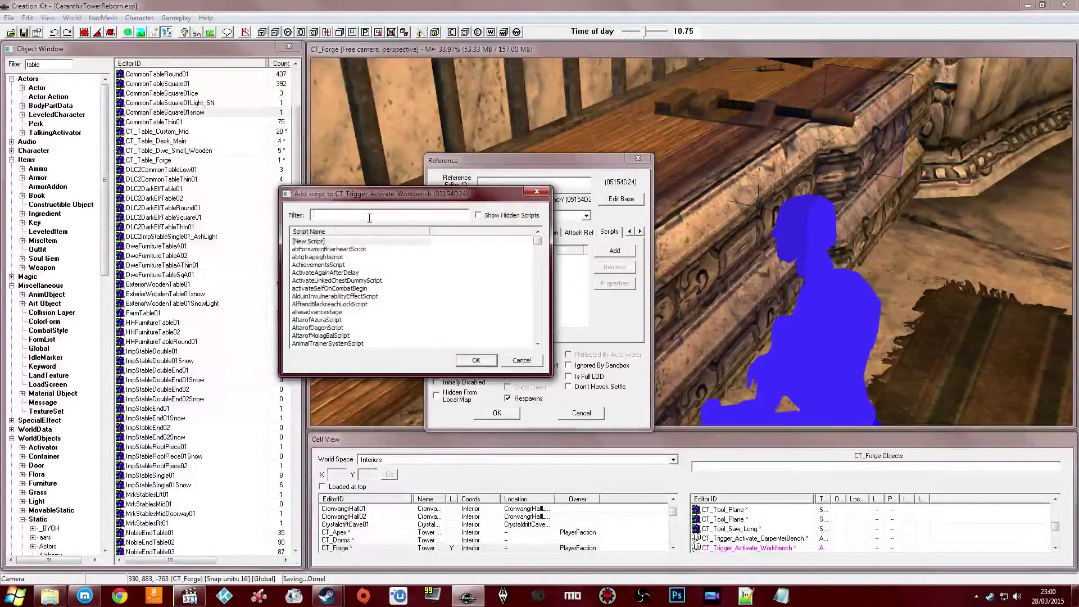
text(link)
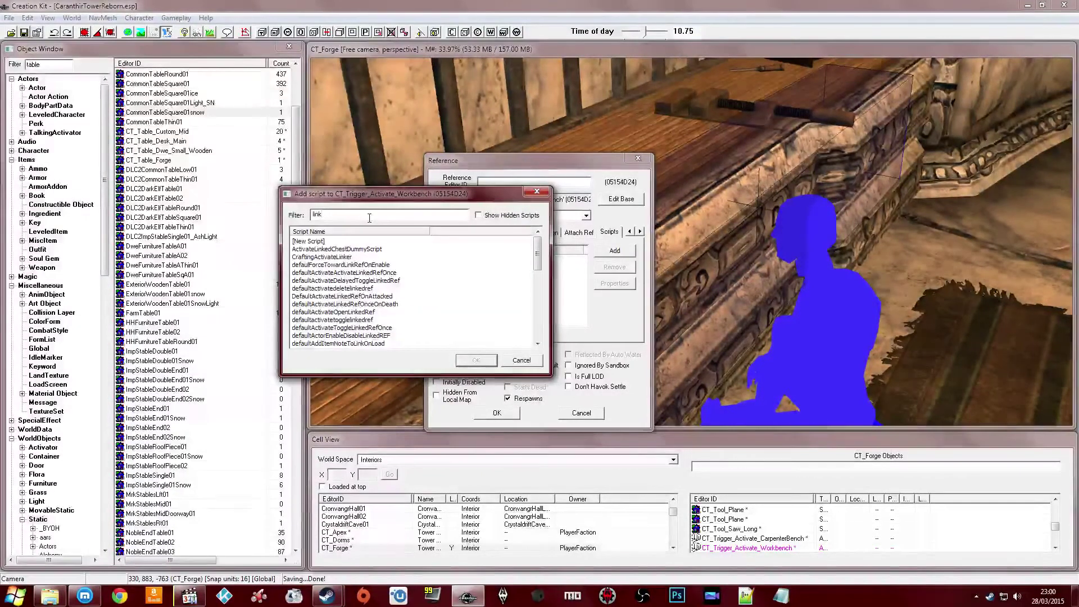
click(349, 282)
scroll(349, 284, down, 5)
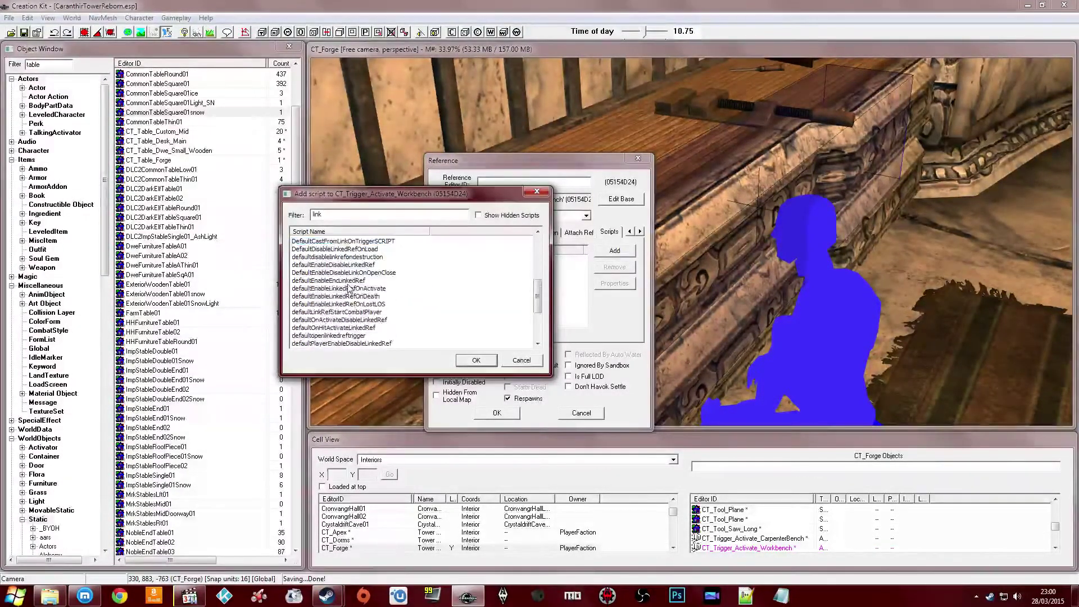
scroll(349, 288, up, 5)
Filter the available scripts by "ct_scr", look through the custom tower scripts and close the selection without adding one
click(339, 214)
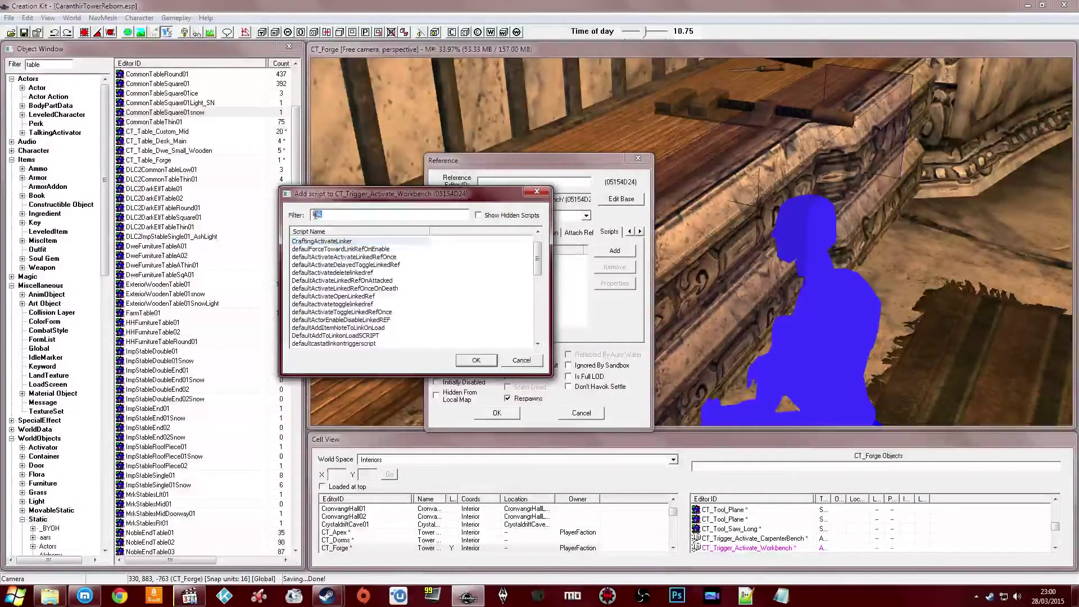
key(BackSpace)
text(ct_scr)
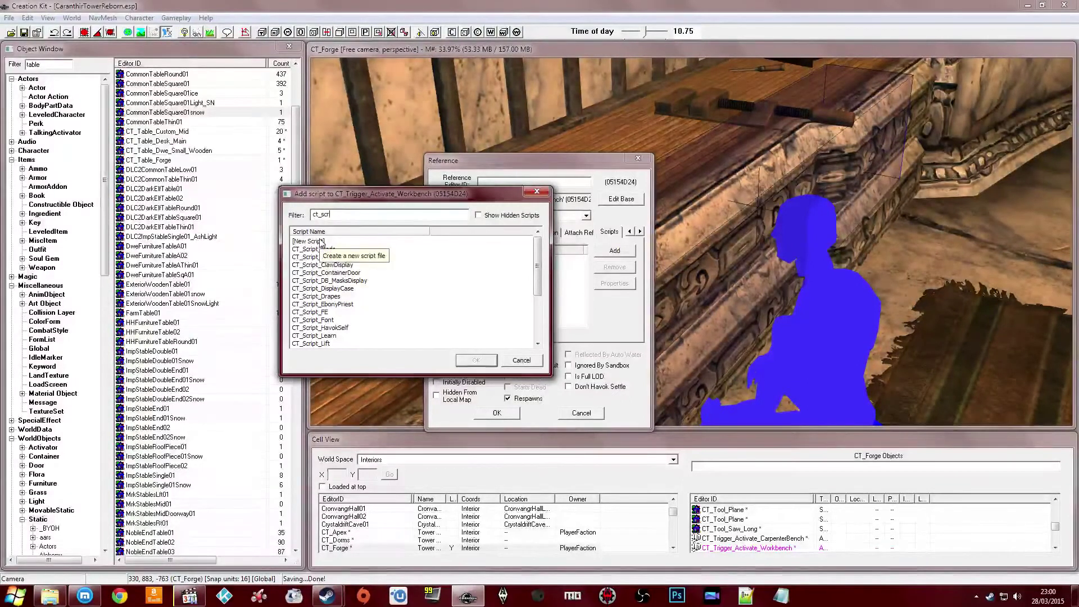
click(326, 257)
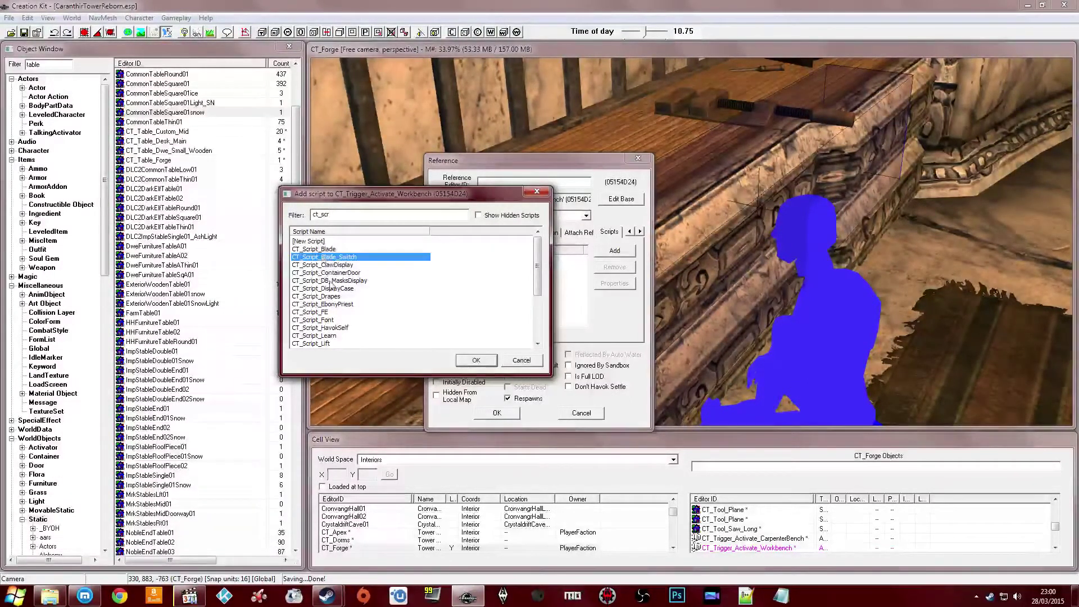
scroll(331, 287, down, 5)
click(323, 328)
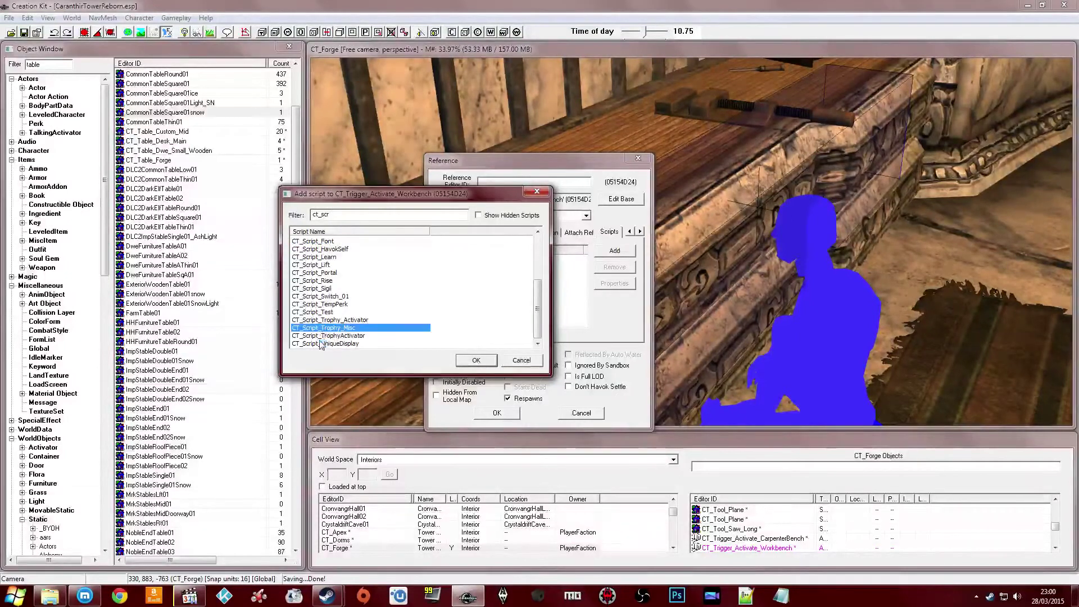
click(326, 305)
scroll(328, 311, up, 3)
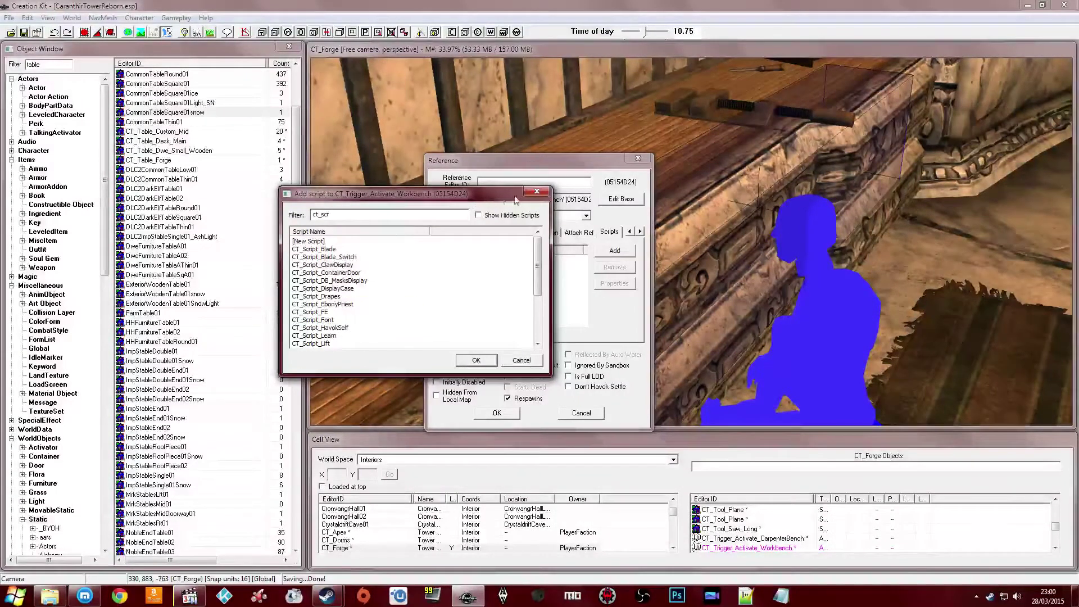
click(535, 192)
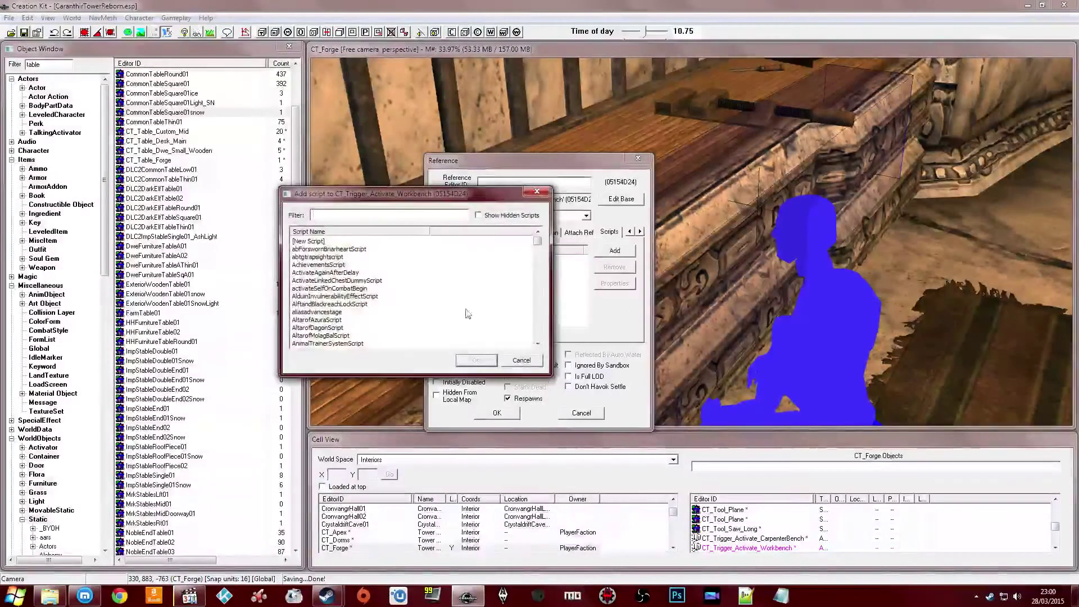
Create a new script named CT_Script_ActivateLinkRef, extending ObjectReference, on the workbench trigger
double_click(316, 242)
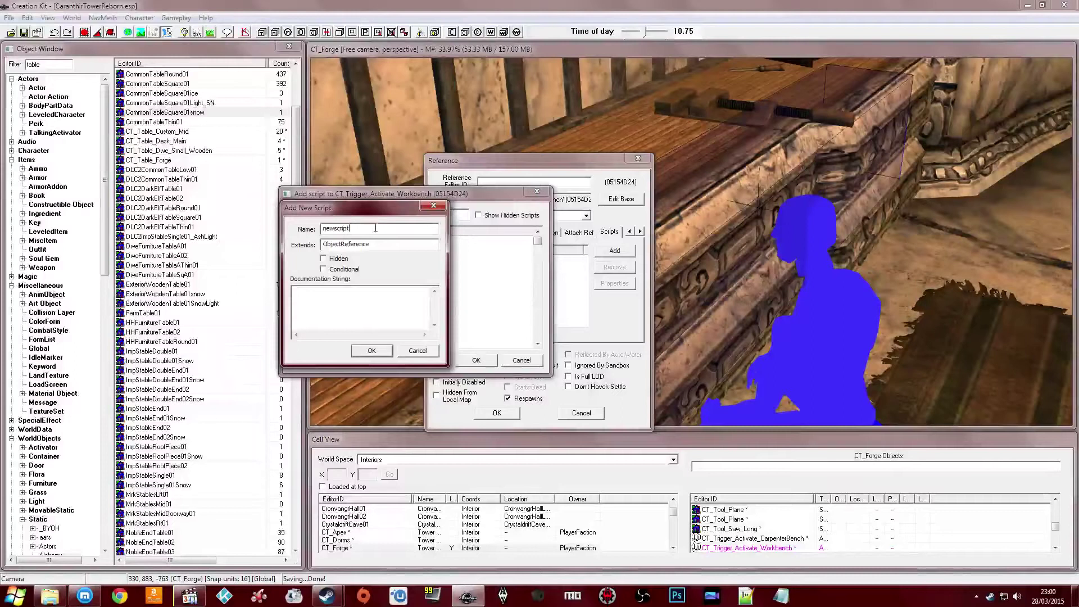
text(CT_Script)
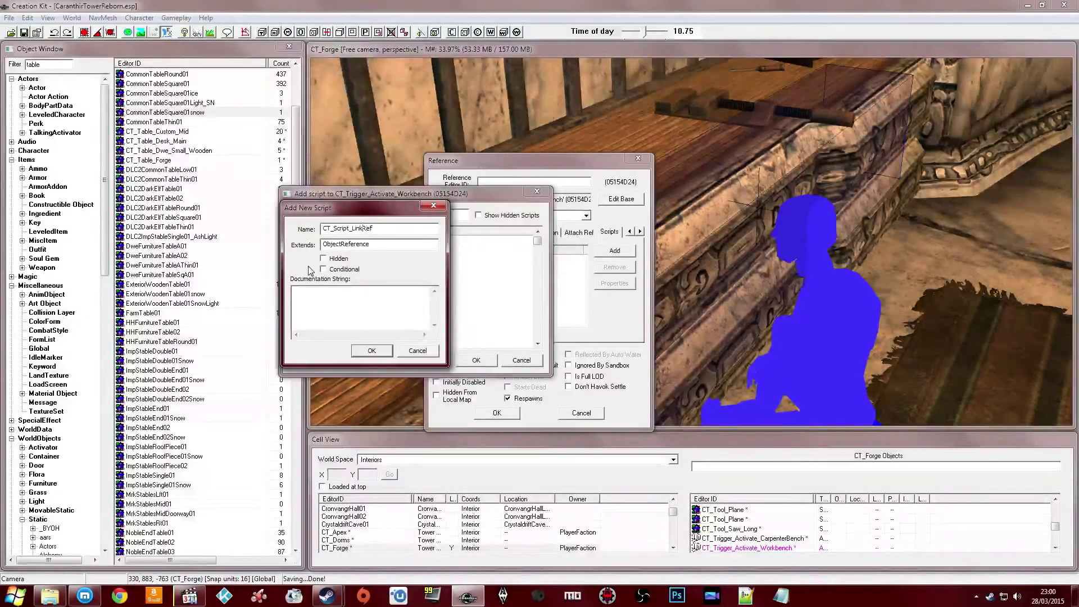
text(Activate)
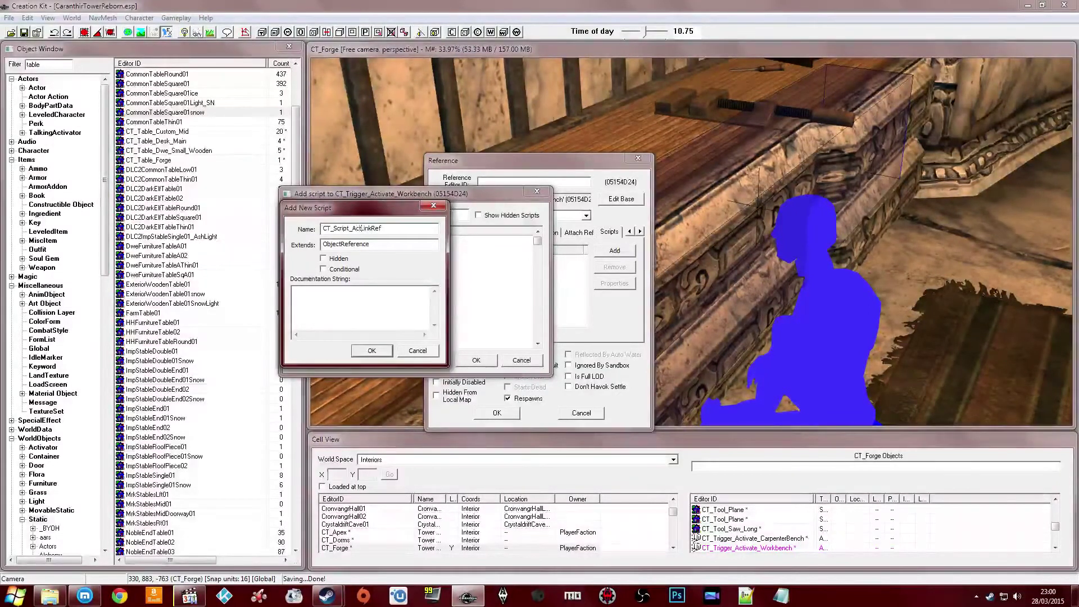
click(372, 350)
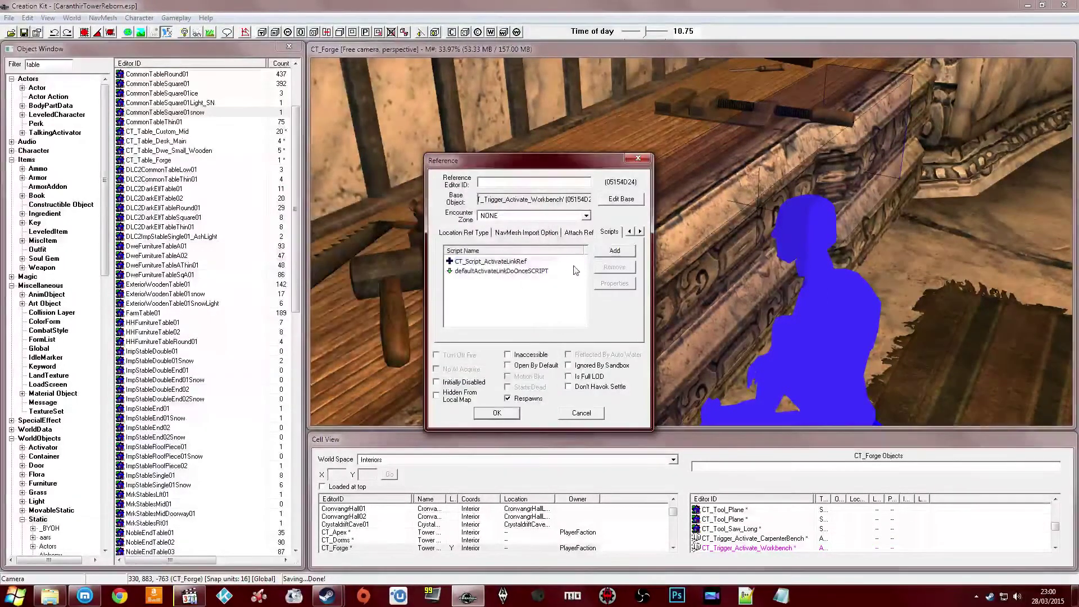
Review the source code of defaultActivateLinkDoOnceSCRIPT and close it
right_click(516, 277)
click(568, 342)
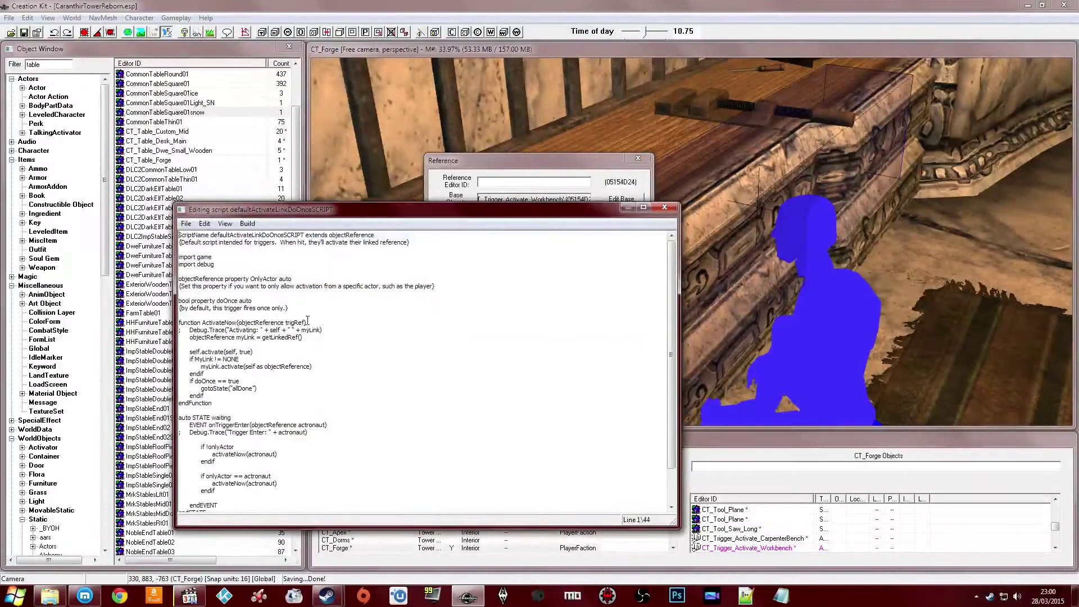
scroll(307, 323, down, 2)
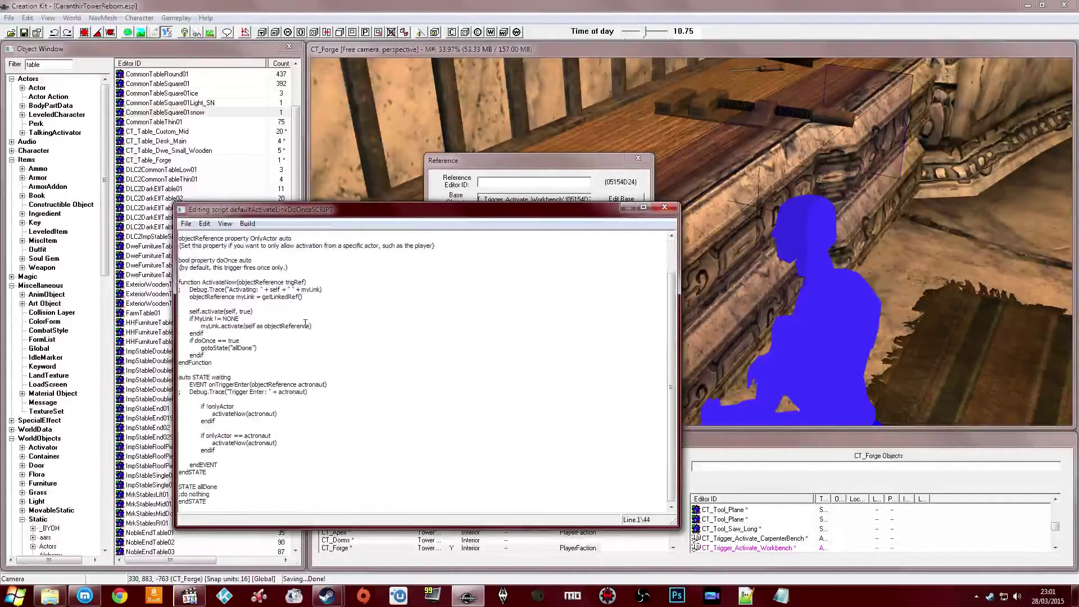
scroll(307, 323, up, 2)
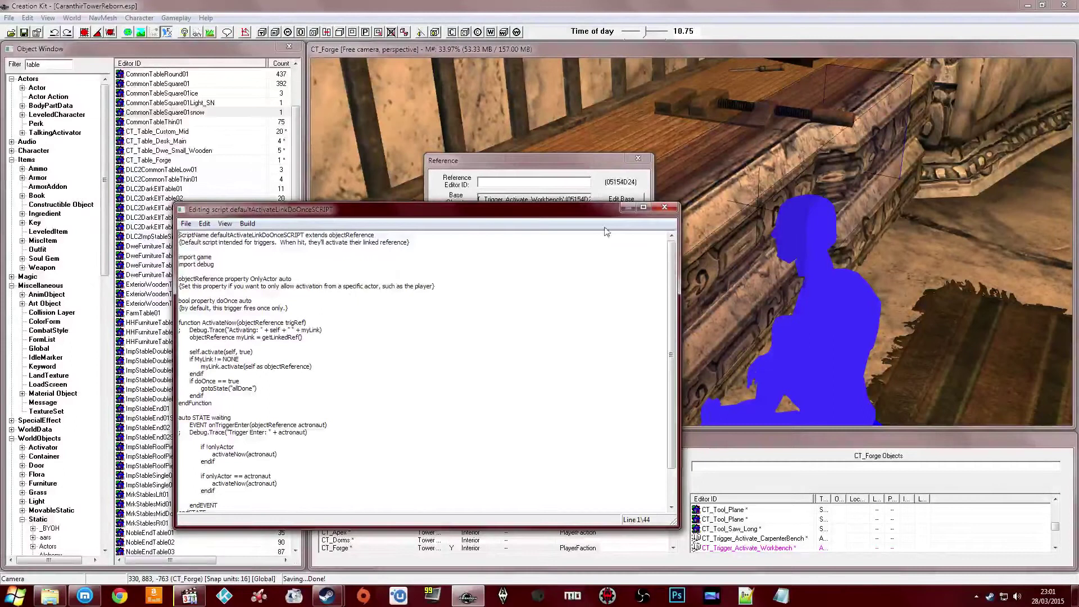
click(664, 207)
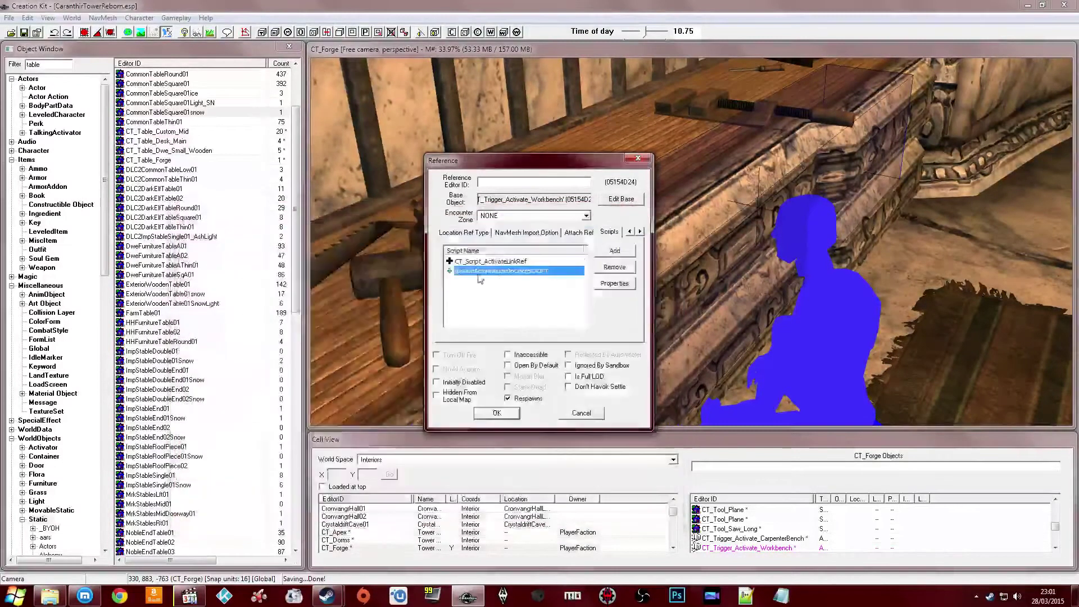
click(514, 308)
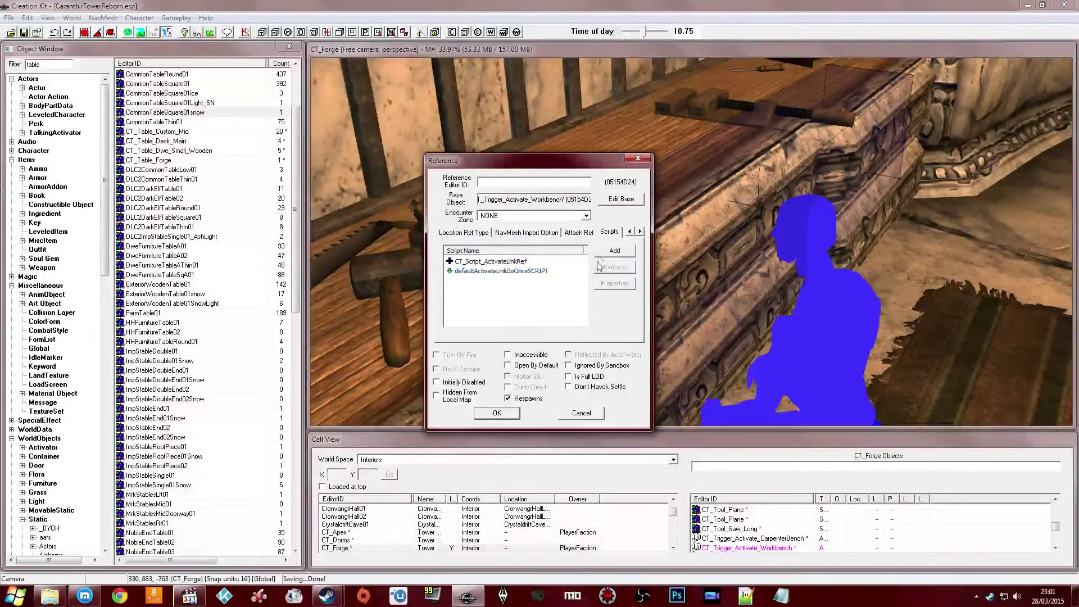
click(615, 250)
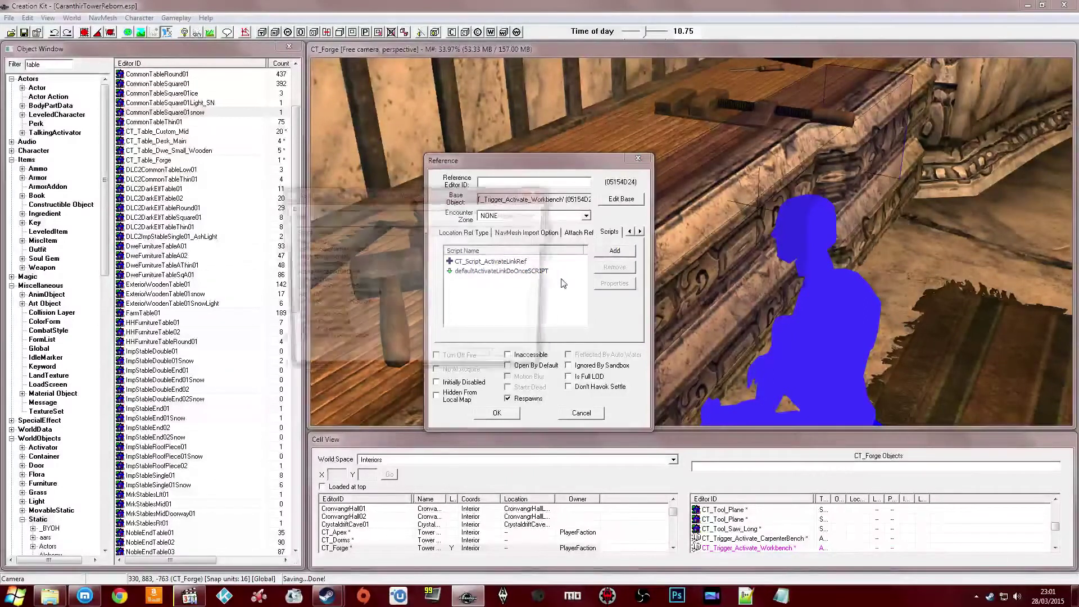
text(ct)
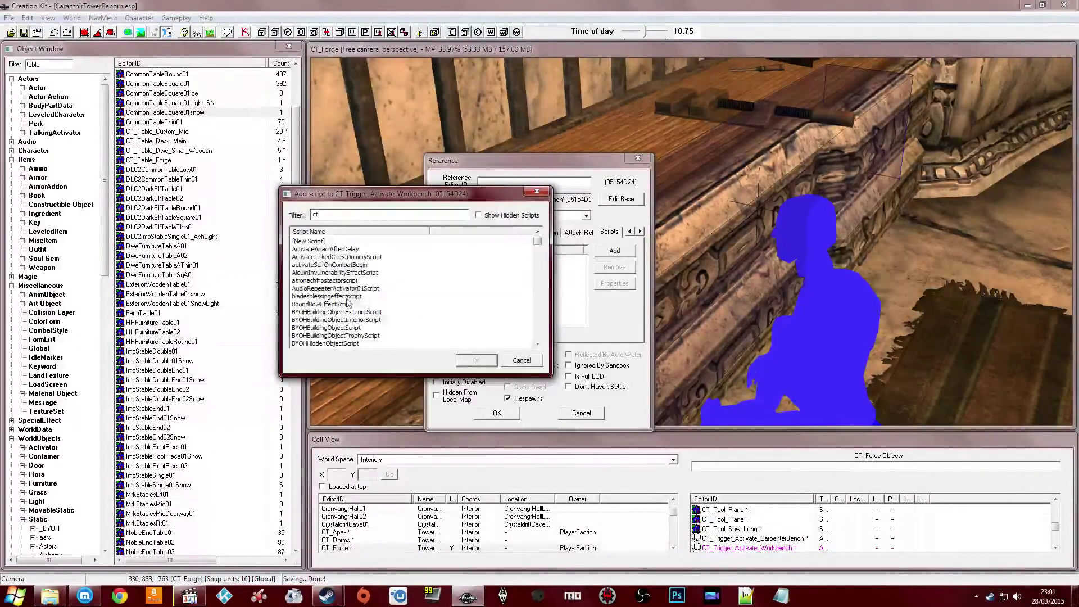
scroll(348, 302, down, 2)
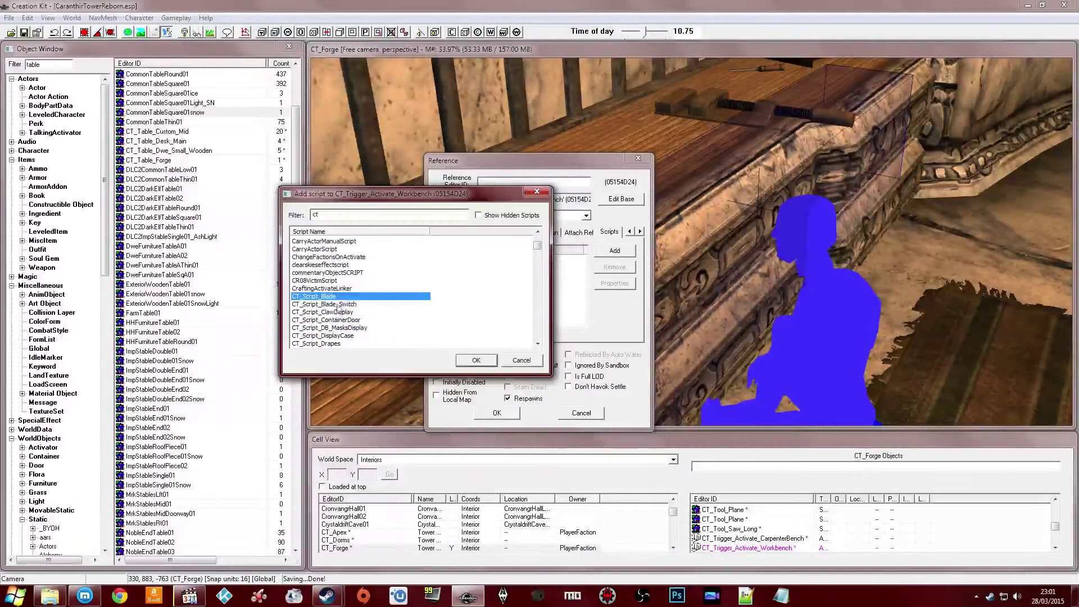
double_click(339, 297)
right_click(471, 271)
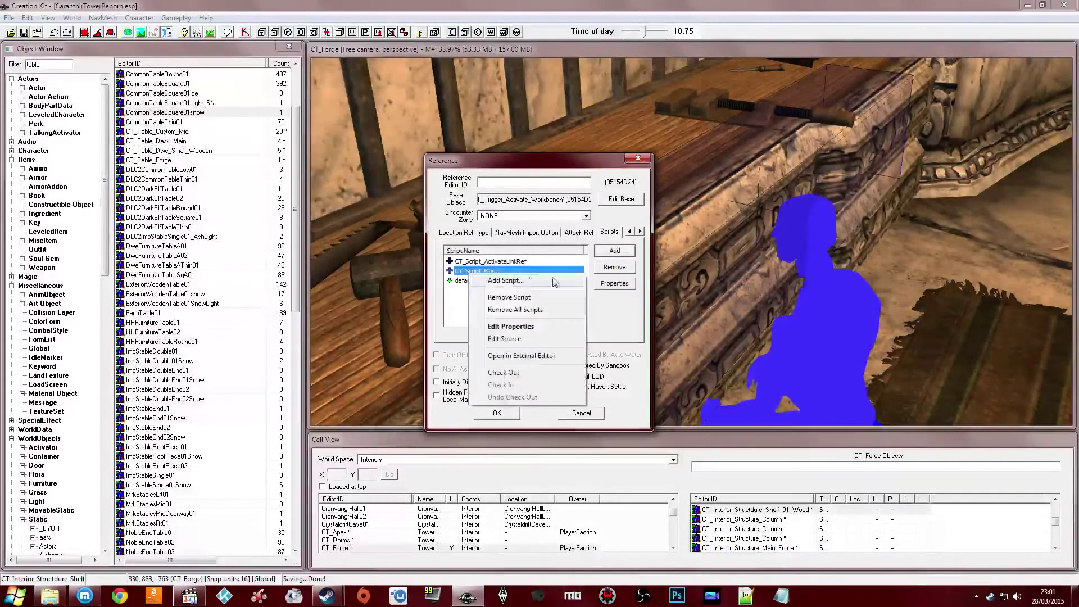
click(500, 297)
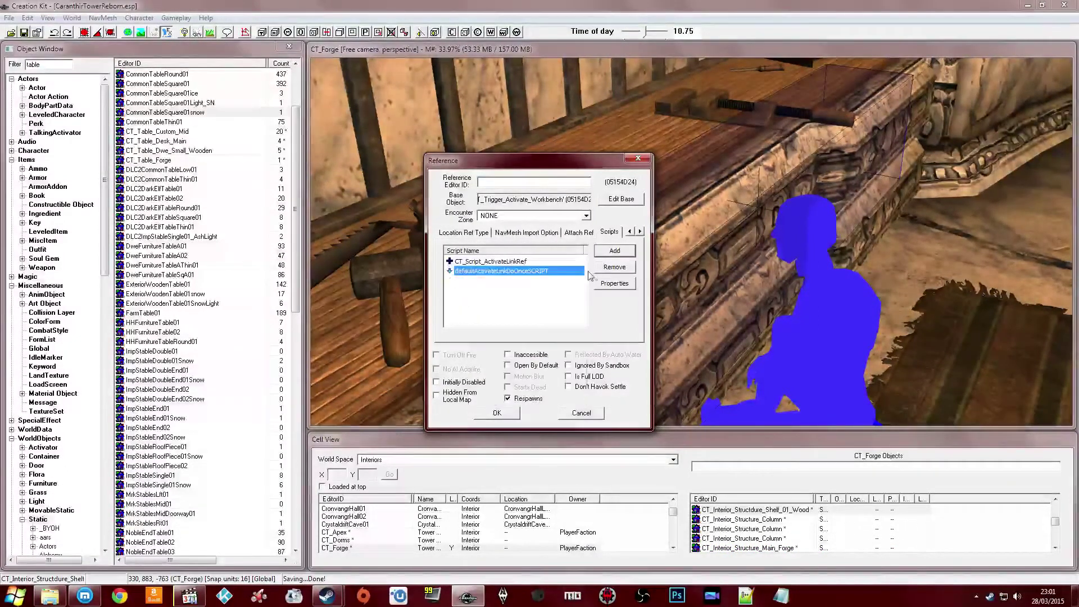
Attach CT_Script_Drapes to the workbench trigger, copy the "Event OnActivate(ObjectReference akActionRef)" line from its source and close the source
click(605, 251)
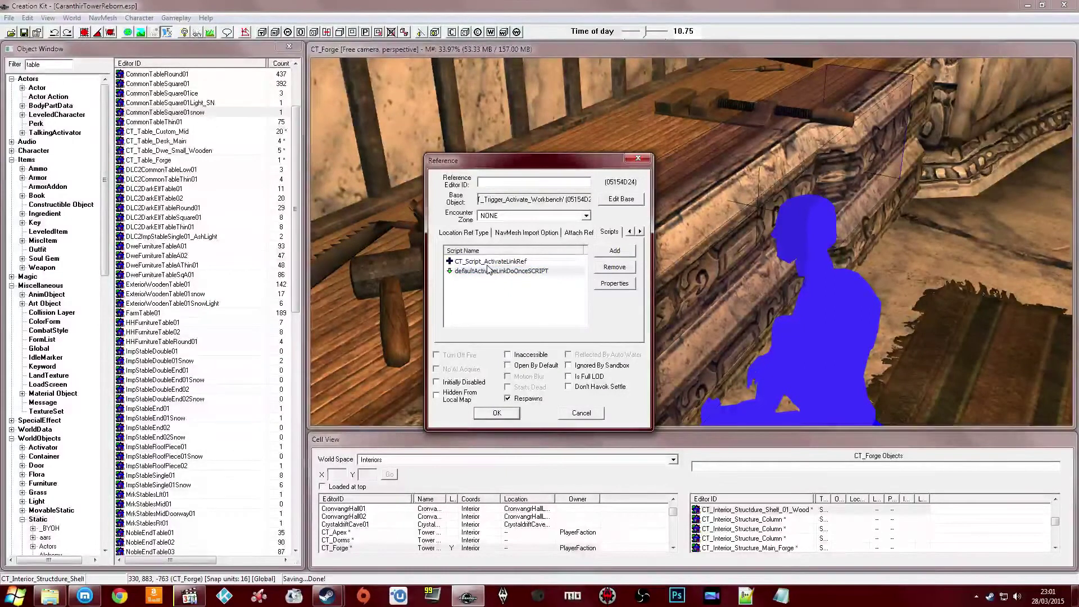
text(ct_sc)
click(332, 296)
double_click(332, 296)
click(502, 271)
right_click(494, 276)
click(517, 341)
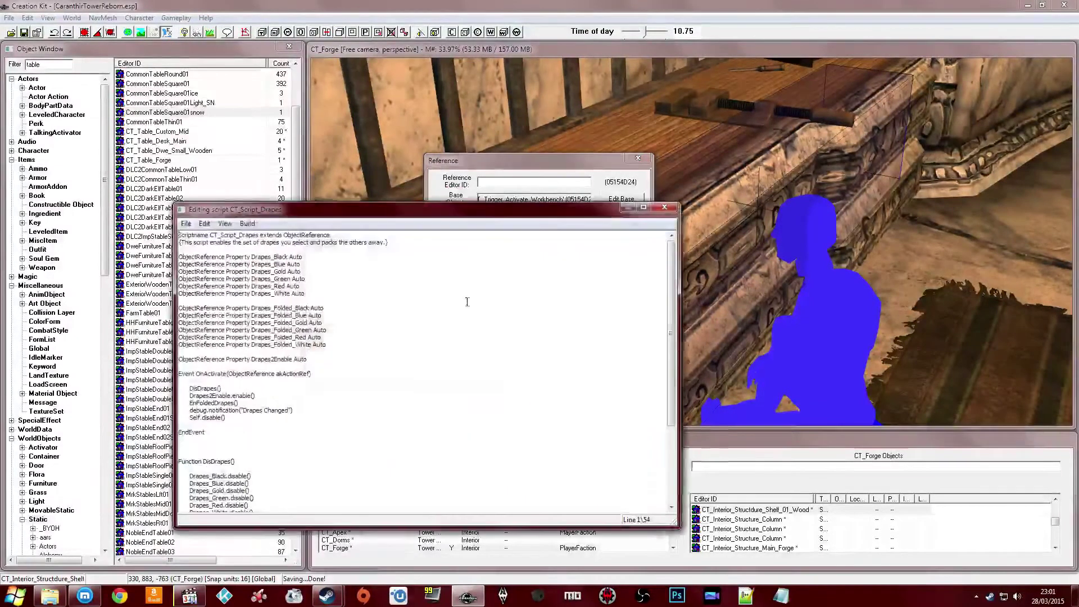
drag(312, 374, 163, 376)
key(ctrl+c)
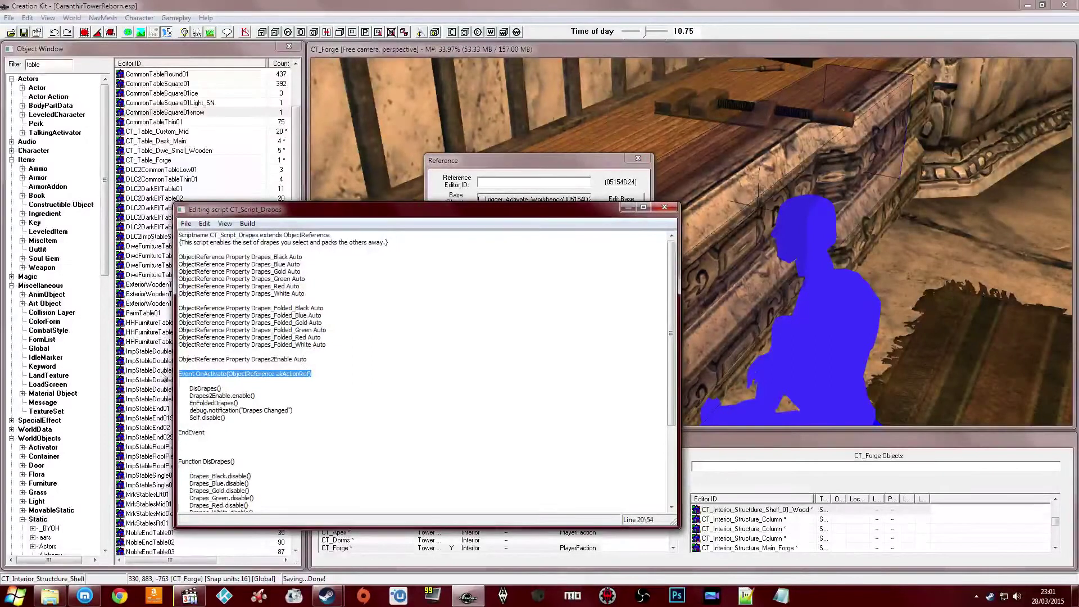
click(664, 206)
Open the source of CT_Script_ActivateLinkRef, paste the copied OnActivate event line below the script header and close the block with EndEvent
click(505, 261)
right_click(505, 262)
click(528, 327)
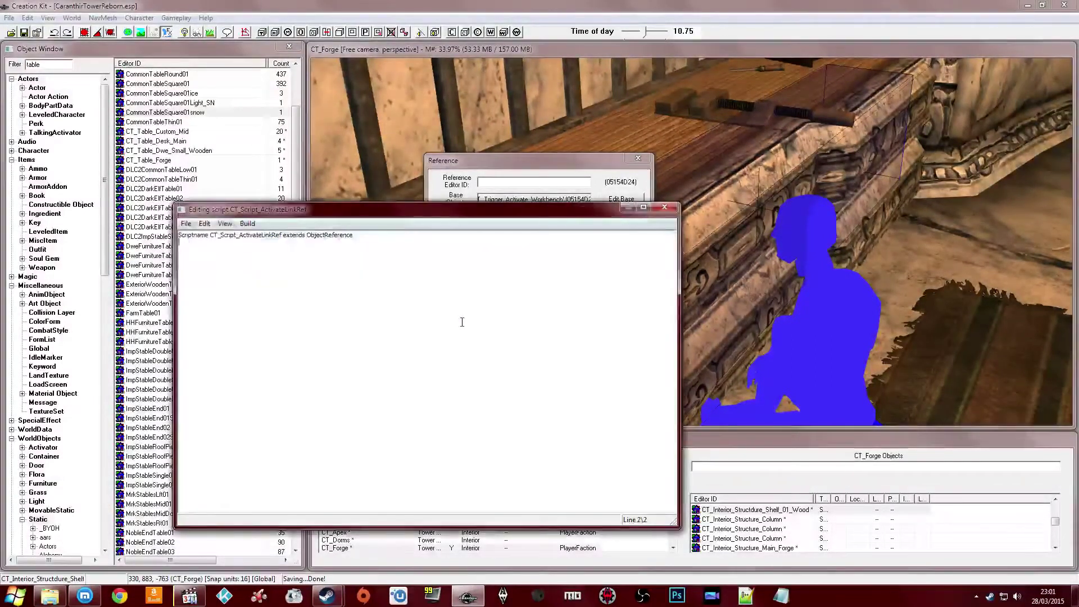
key(Return)
key(ctrl+v)
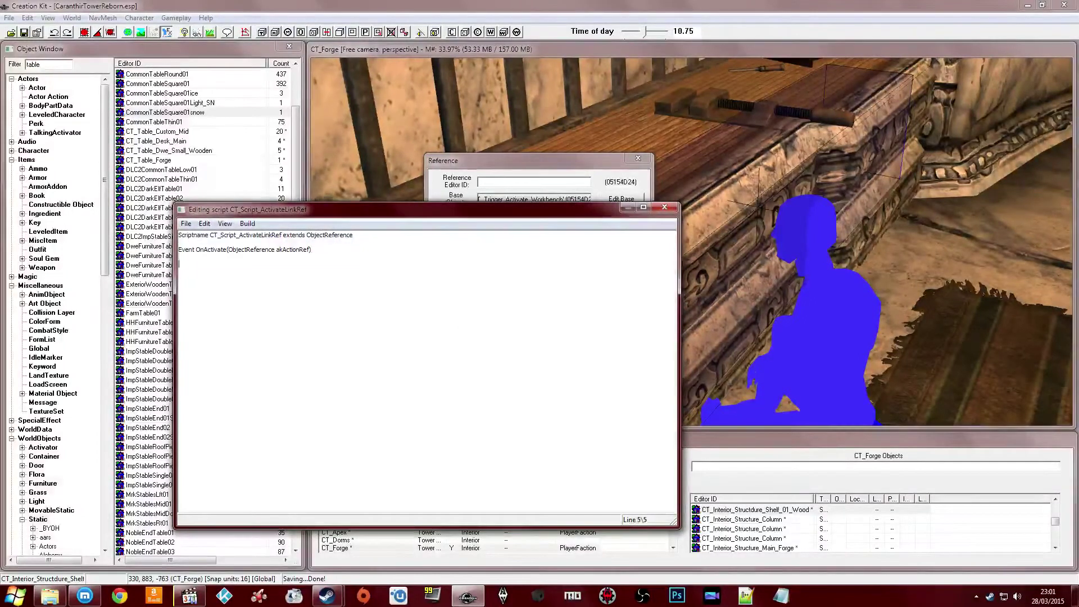
text(ndEven)
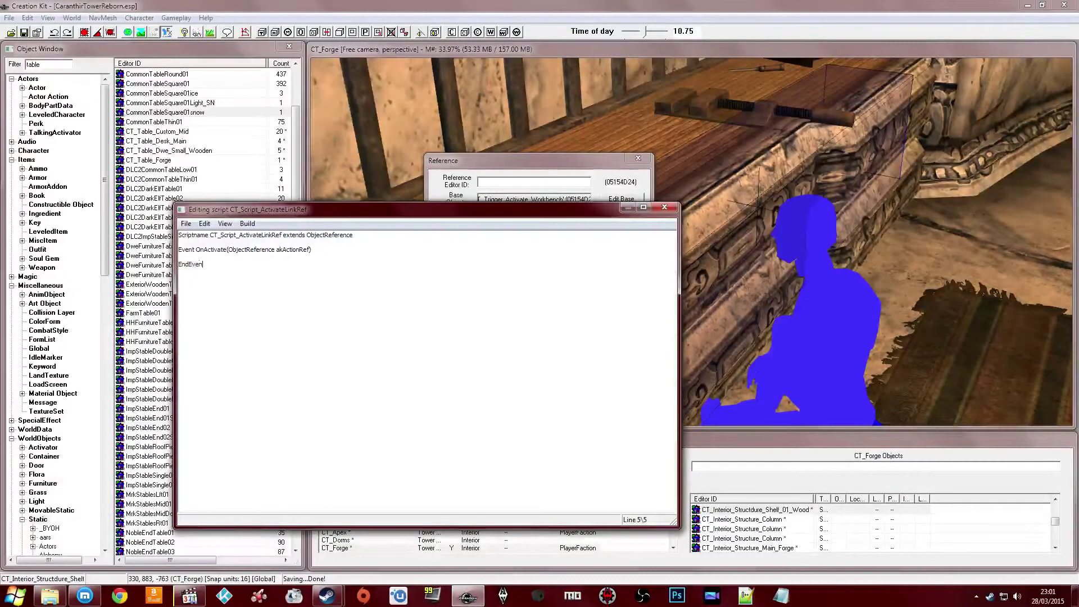
Add the indented line "MyReference.Activate(Game.GetPlayer())" inside the OnActivate event
key(Up)
key(Return)
key(Return)
key(Up)
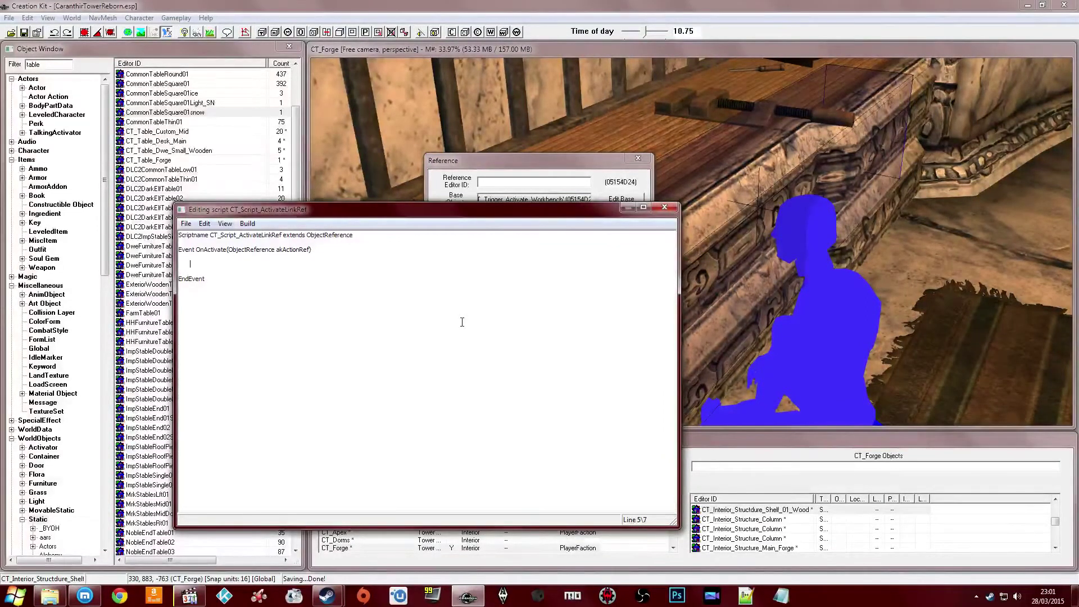
key(Tab)
text(MyR)
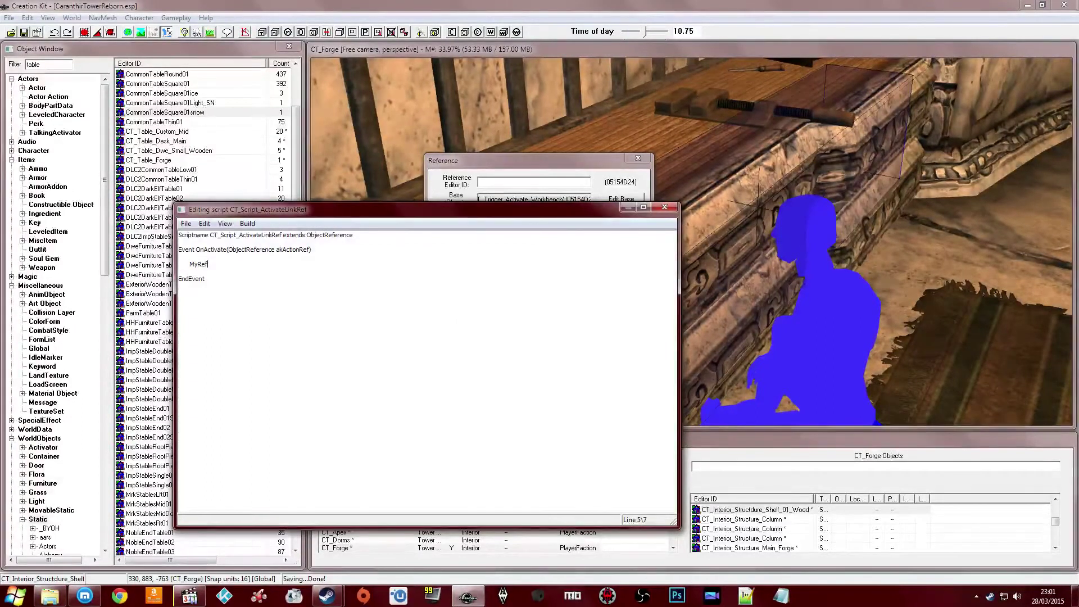
text(eference.Activate()
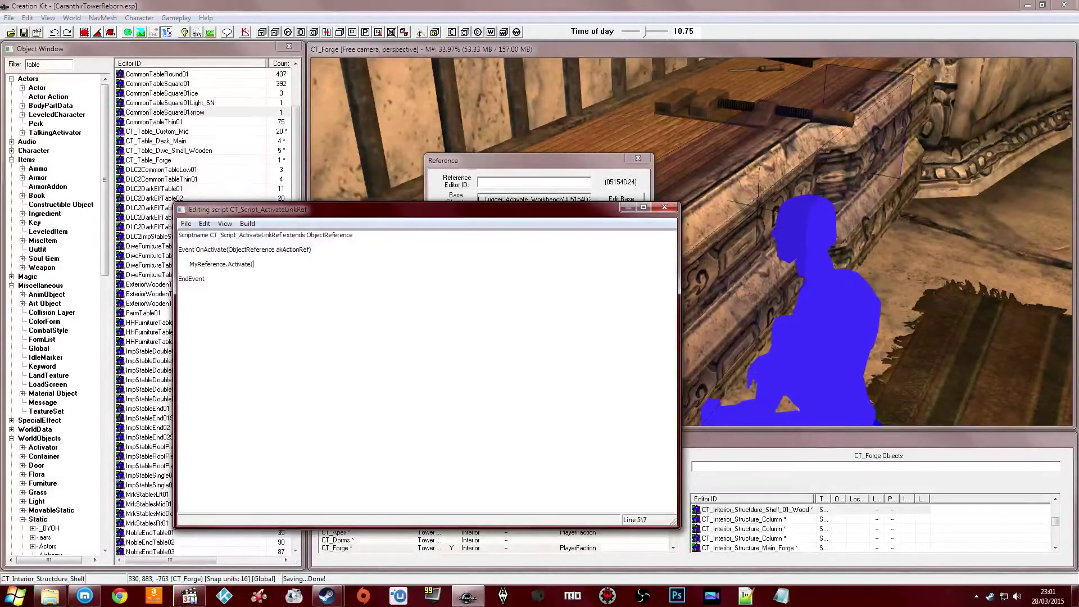
text(.GetPlayer()))
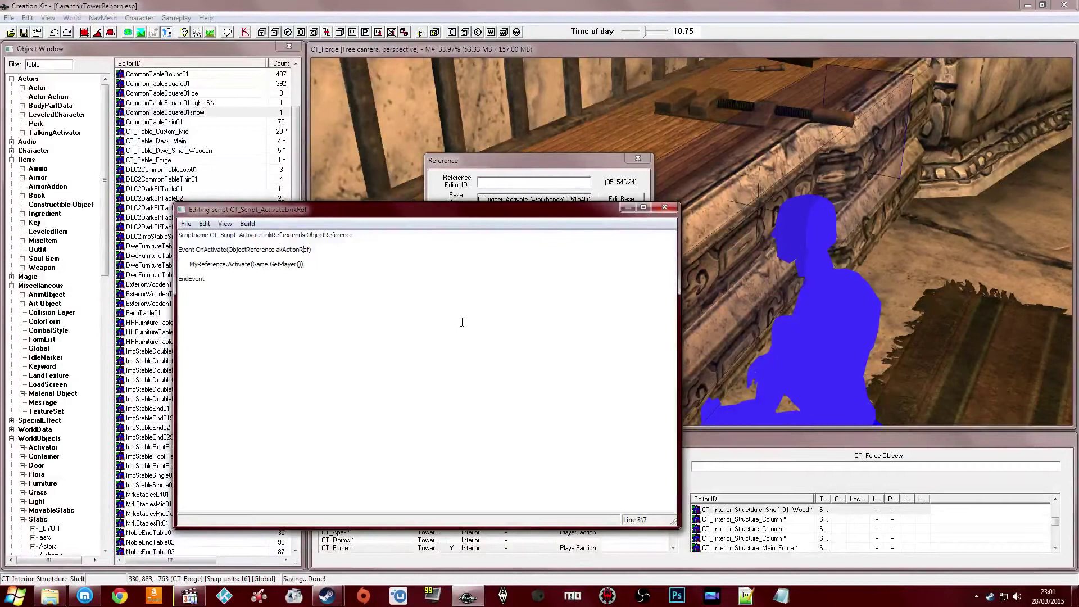
Declare "ObjectReference Property MyReference Auto" above the event, then save the script and close its source
key(Return)
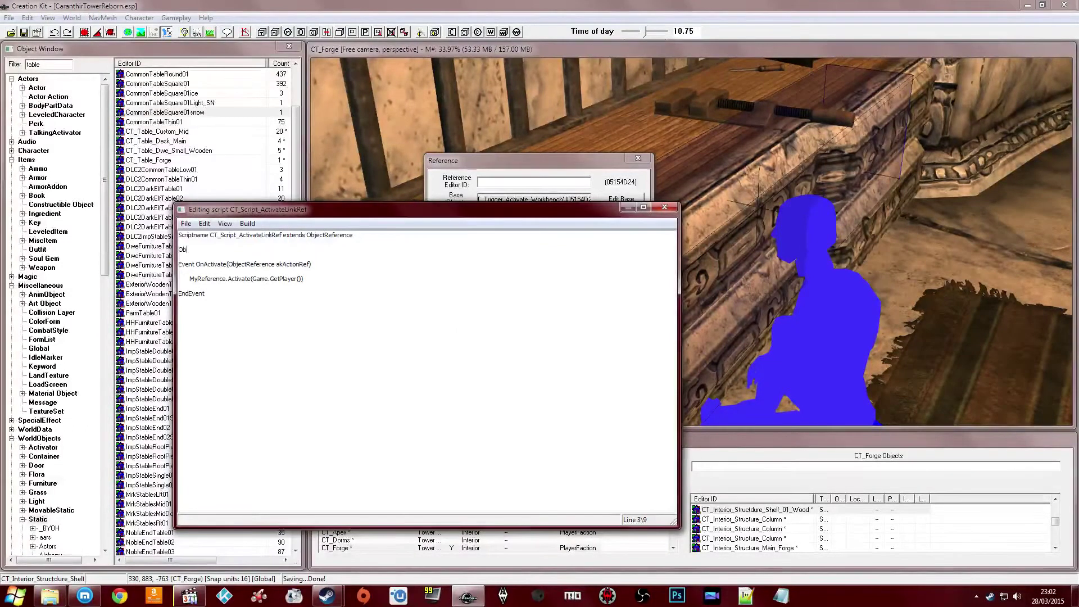
text(ObjectRefere)
key(BackSpace)
text(ence Property MyRef)
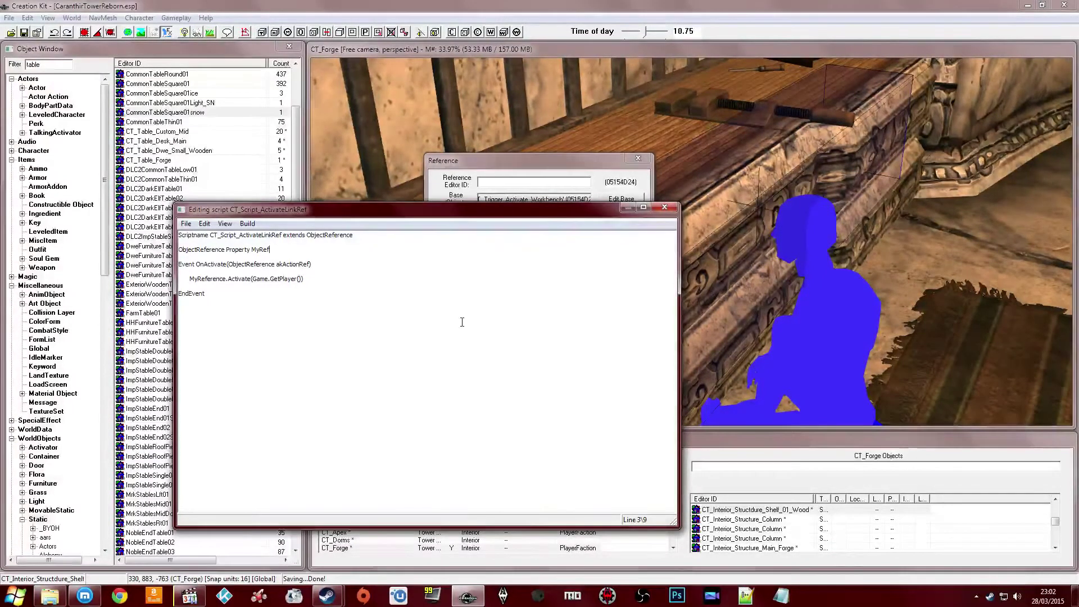
text(erence)
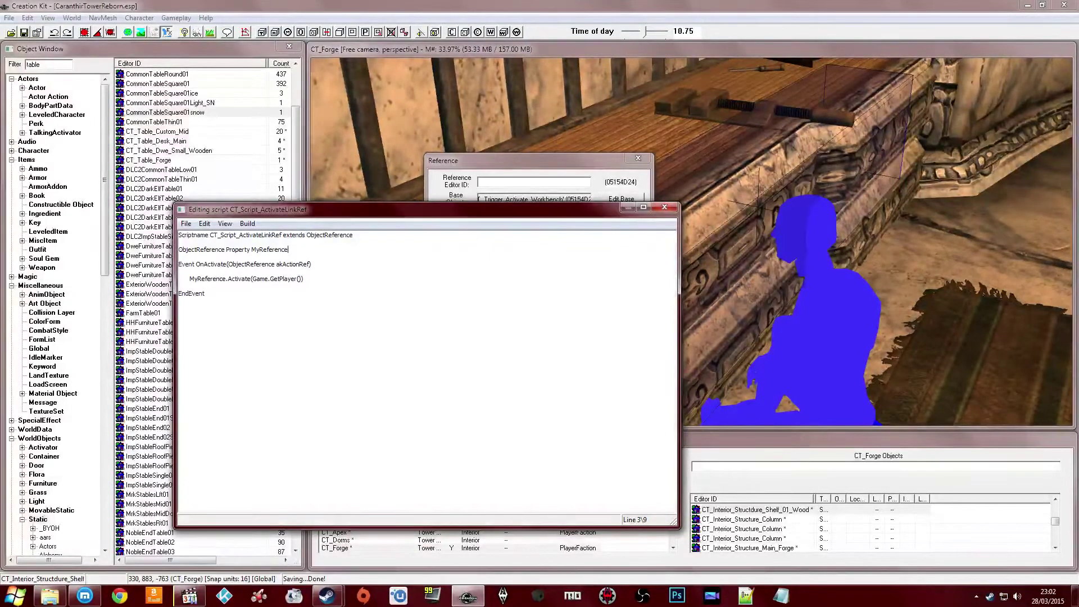
text( Auto)
key(ctrl+s)
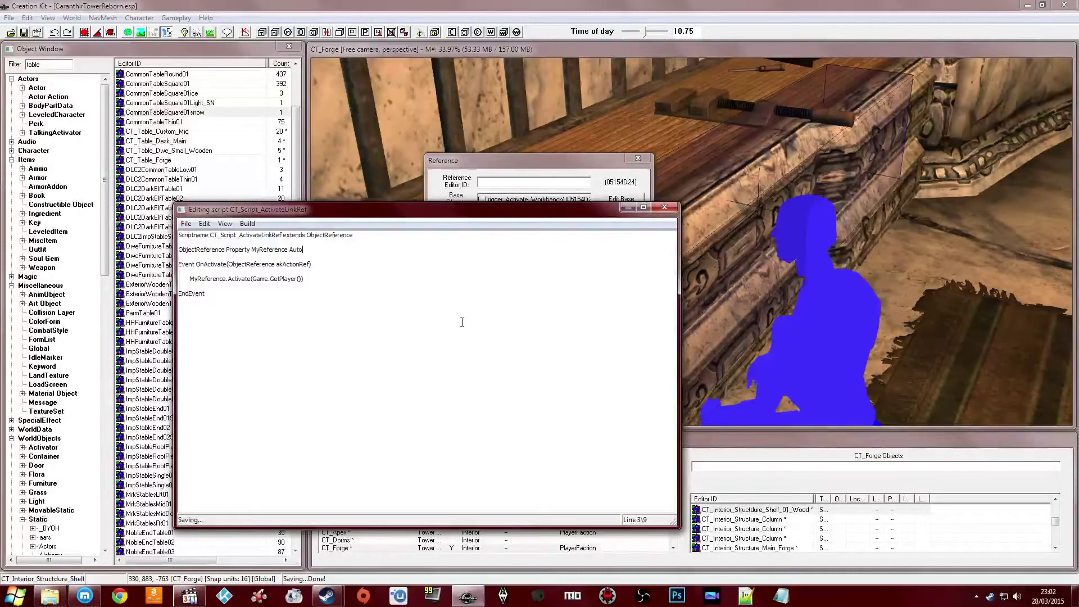
click(664, 207)
Remove CT_Script_Drapes from the workbench trigger's scripts
click(534, 271)
click(496, 260)
click(500, 271)
click(619, 268)
Set the myReference property of CT_Script_ActivateLinkRef to the blue seated marker in front of the workbench and confirm the trigger's reference settings
click(524, 260)
double_click(524, 261)
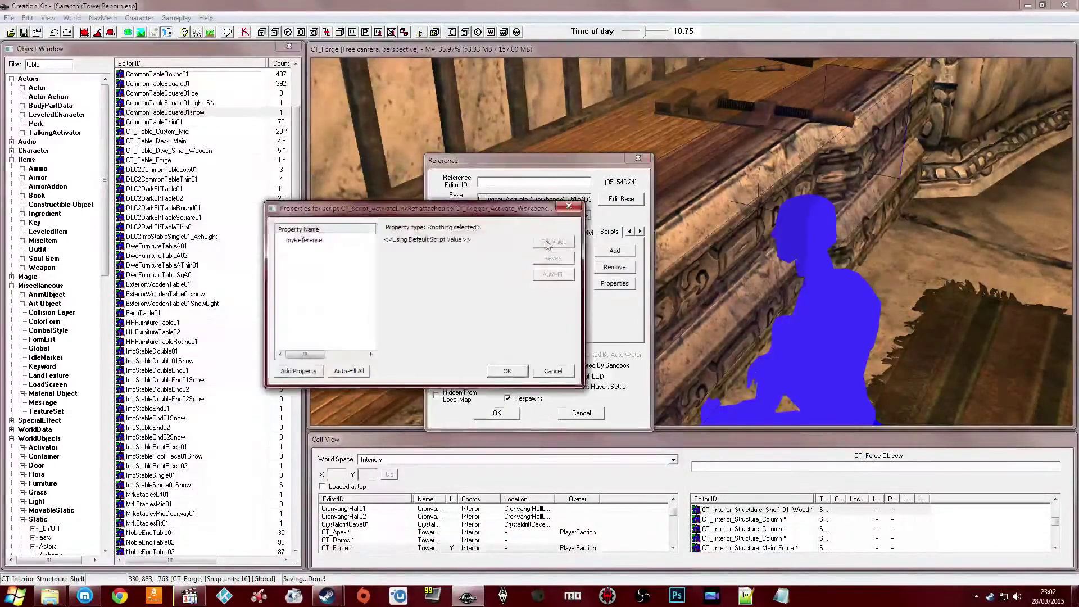
click(314, 240)
click(549, 242)
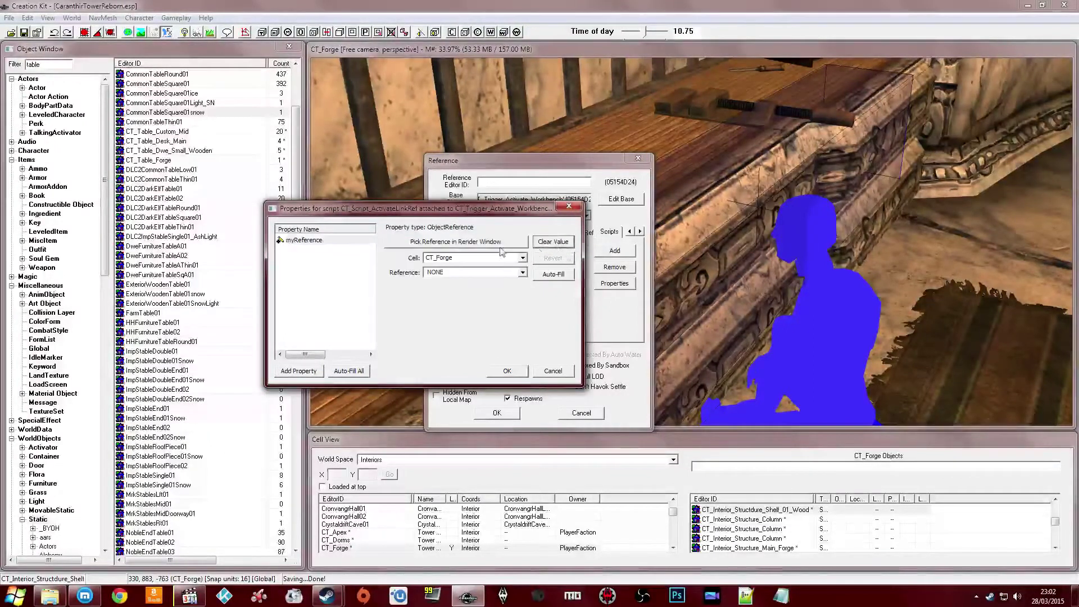
click(484, 243)
click(823, 356)
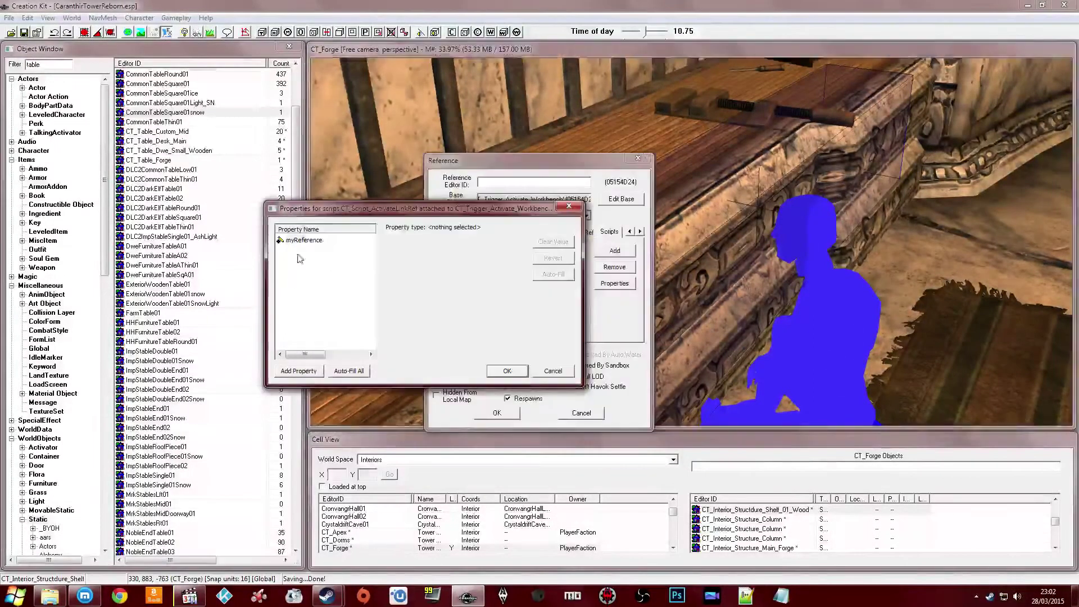
click(509, 371)
click(496, 412)
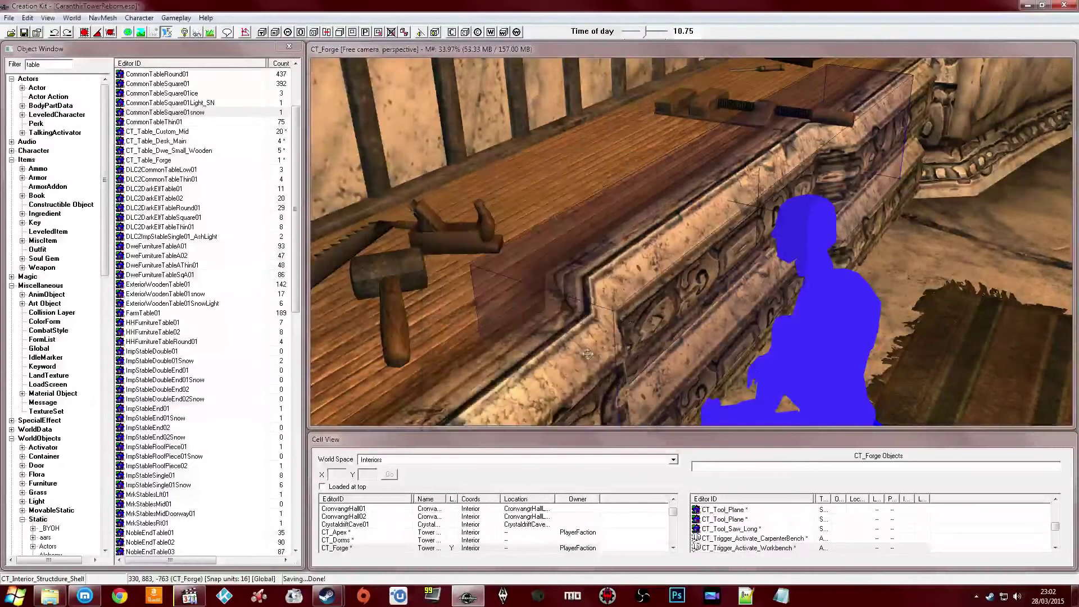
Remove the default activate-link script from the base activator of the carpenter's bench trigger and confirm the base and reference settings
scroll(631, 327, up, 2)
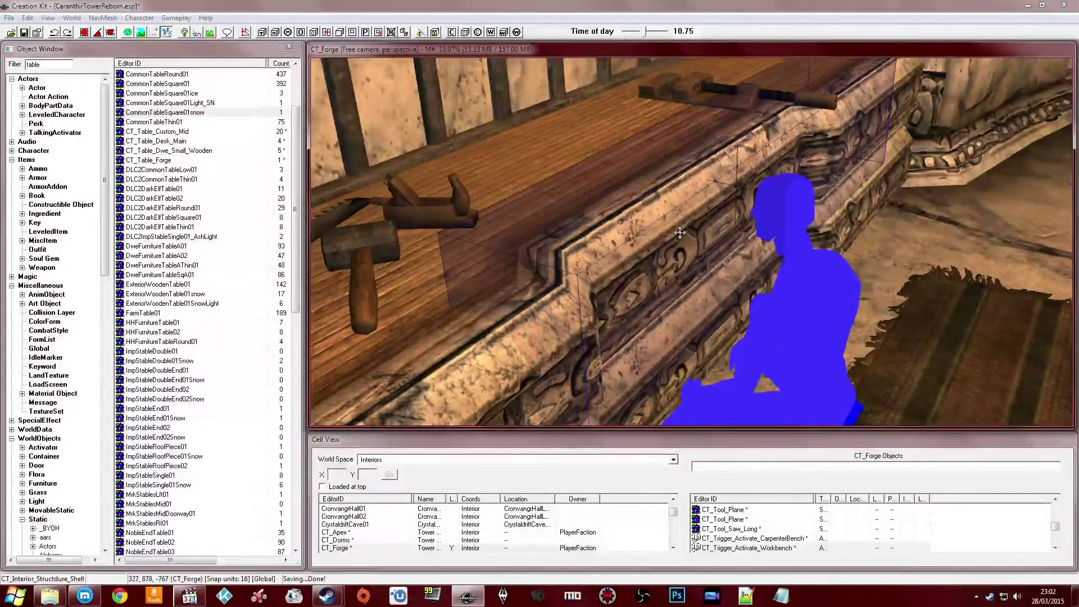
scroll(670, 246, down, 3)
scroll(670, 246, down, 2)
shift+middle_drag(663, 243, 512, 256)
scroll(690, 246, down, 3)
scroll(513, 257, up, 1)
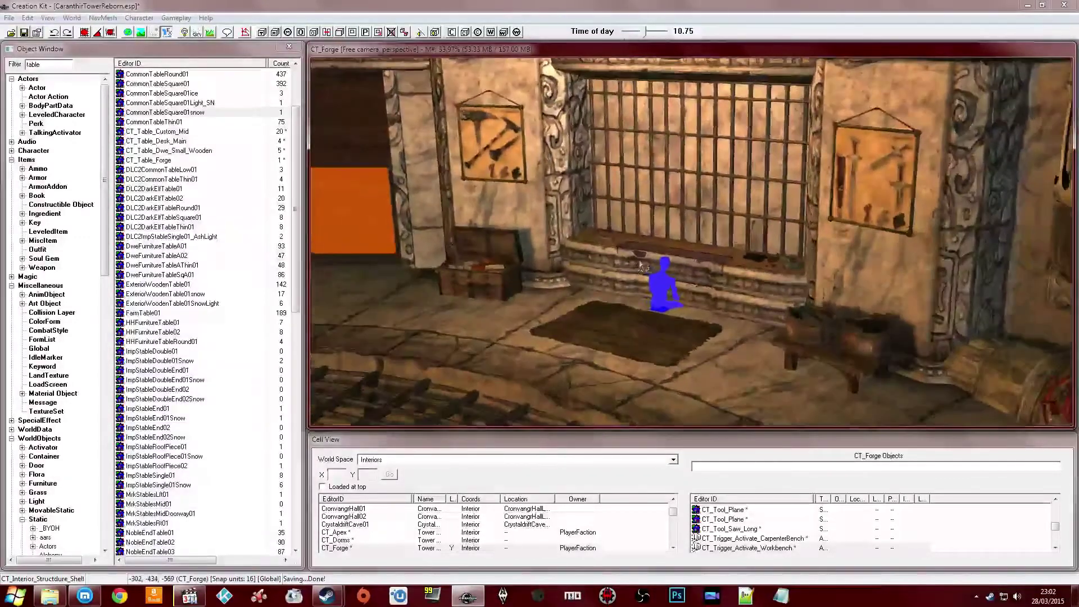
double_click(512, 257)
click(514, 261)
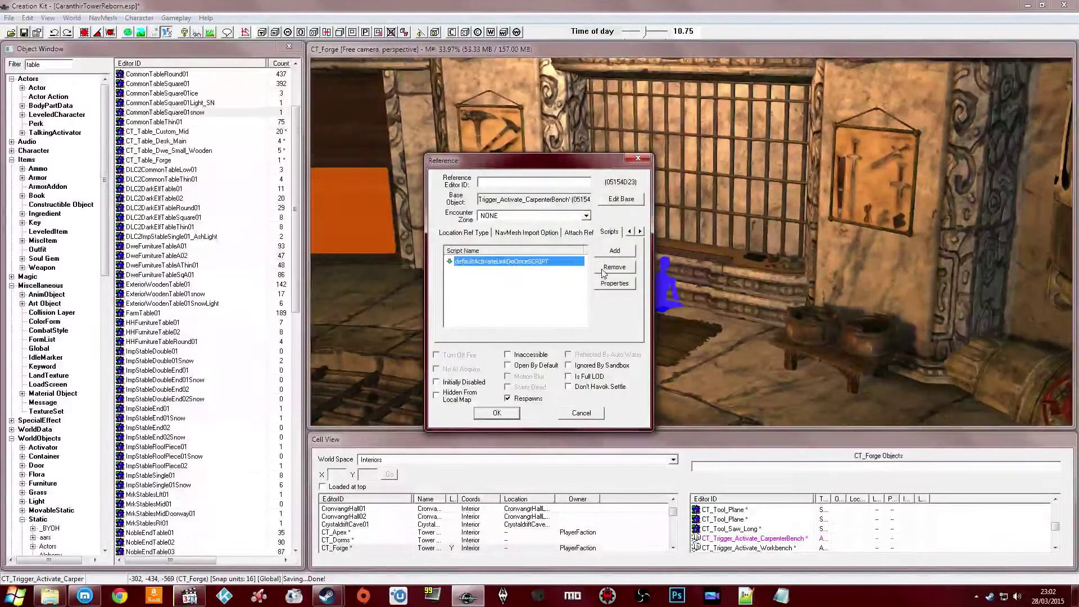
click(621, 199)
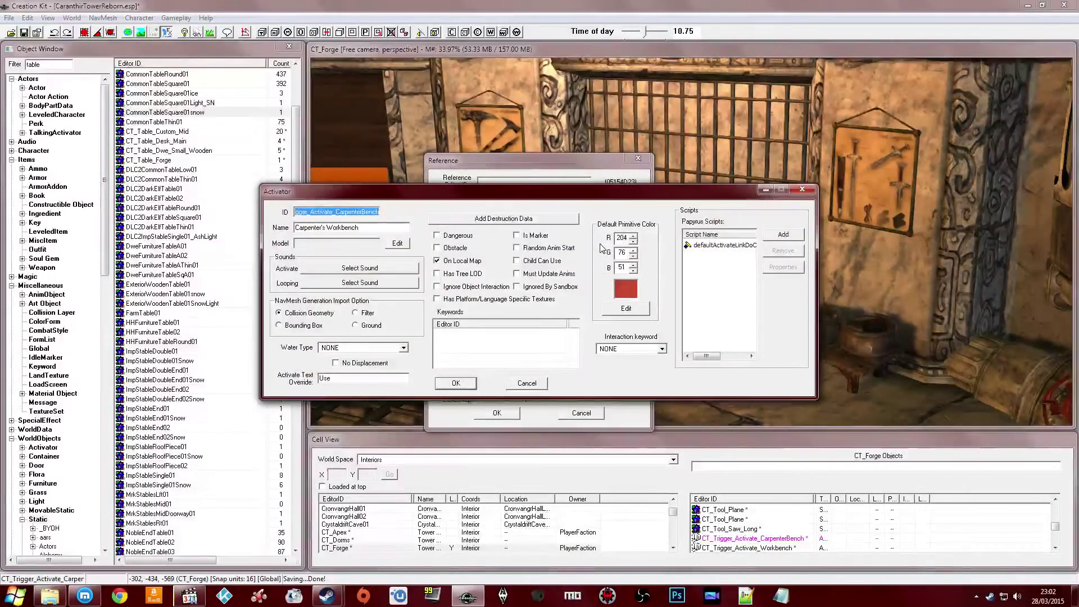
click(719, 245)
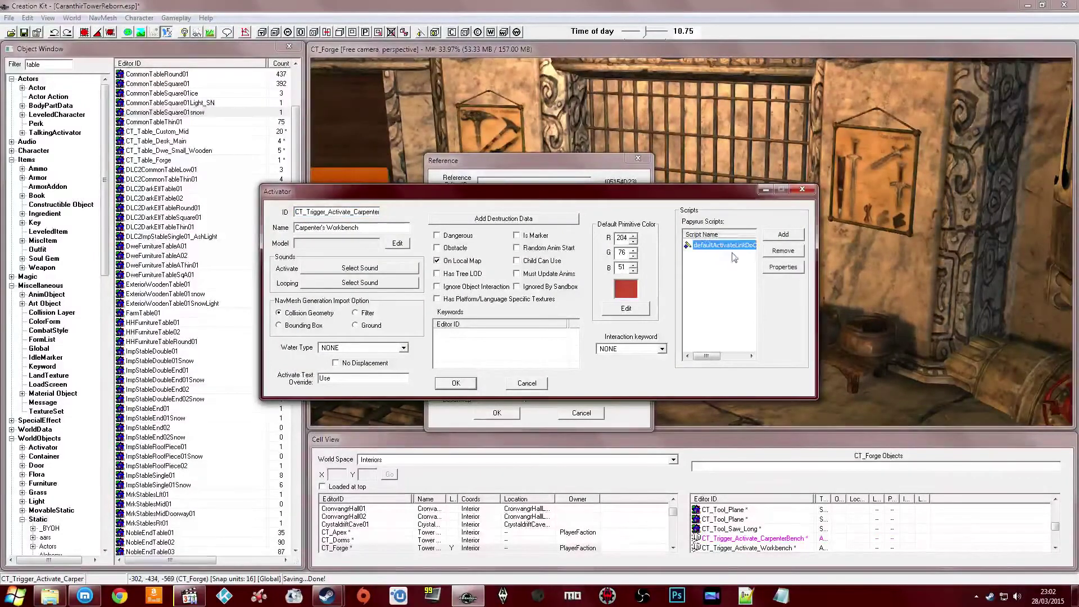
click(774, 250)
click(466, 383)
click(498, 413)
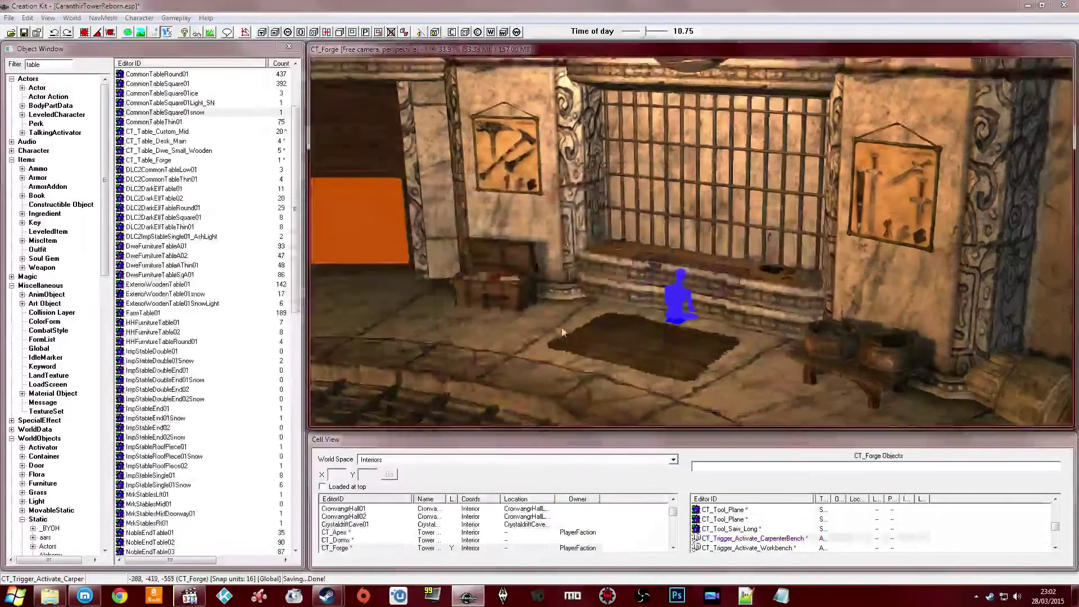
scroll(525, 340, down, 5)
scroll(610, 298, up, 6)
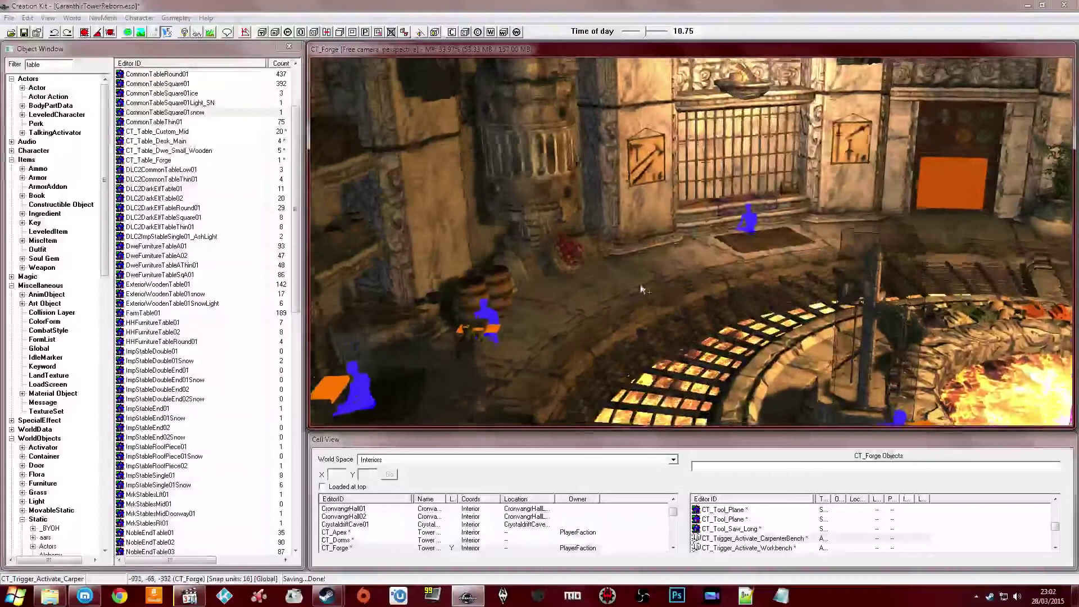
click(745, 203)
double_click(745, 203)
click(624, 199)
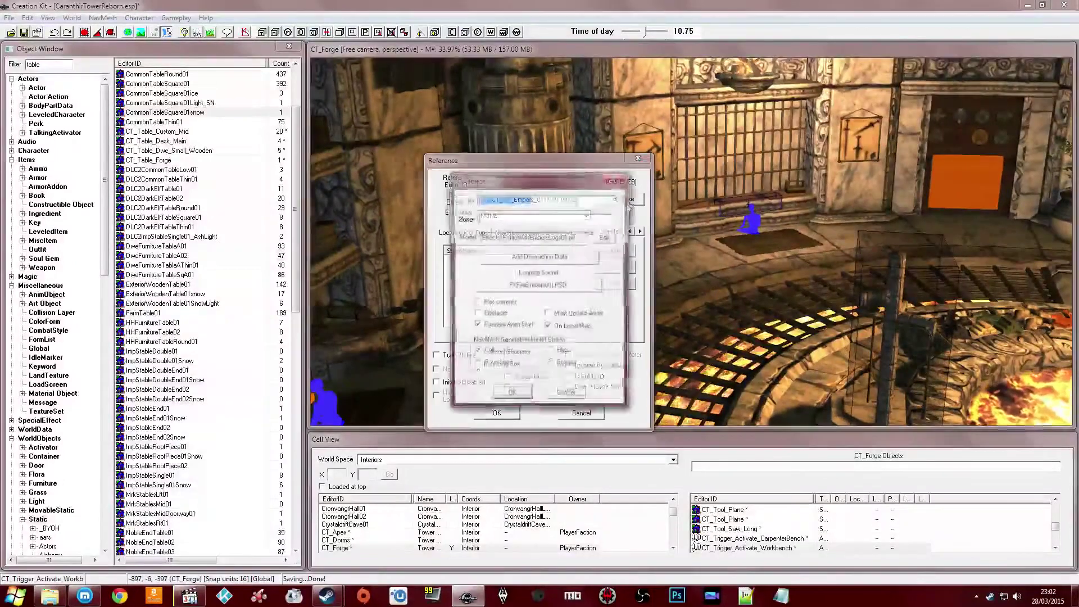
click(637, 159)
Remove the default activate-link script from the workbench trigger's base activator, confirm the base and reference, and recheck the trigger's attached scripts
middle_drag(737, 209, 710, 249)
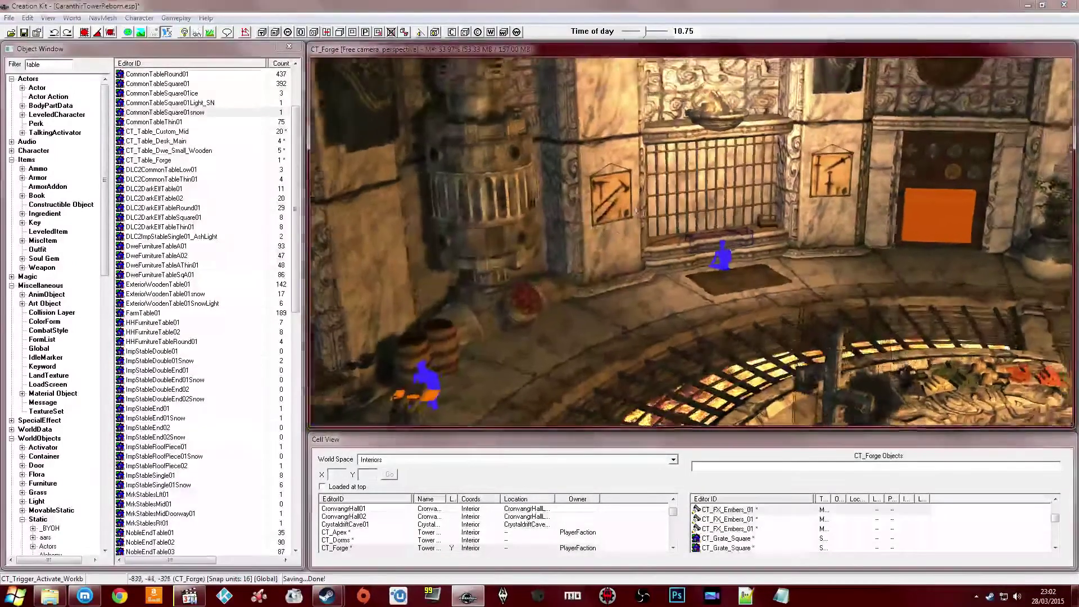
scroll(710, 249, up, 2)
double_click(710, 249)
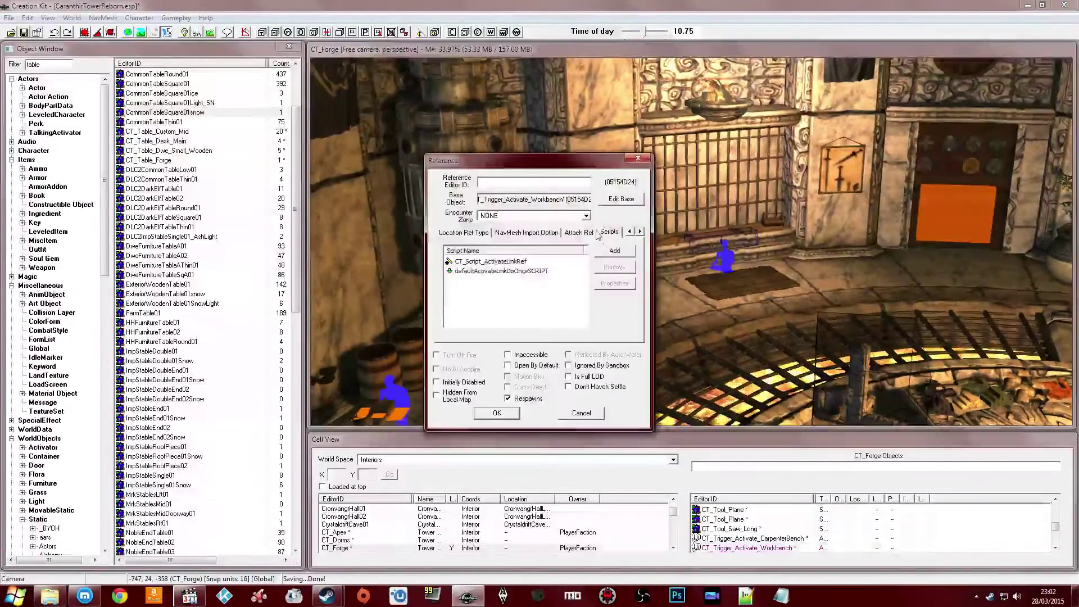
click(621, 198)
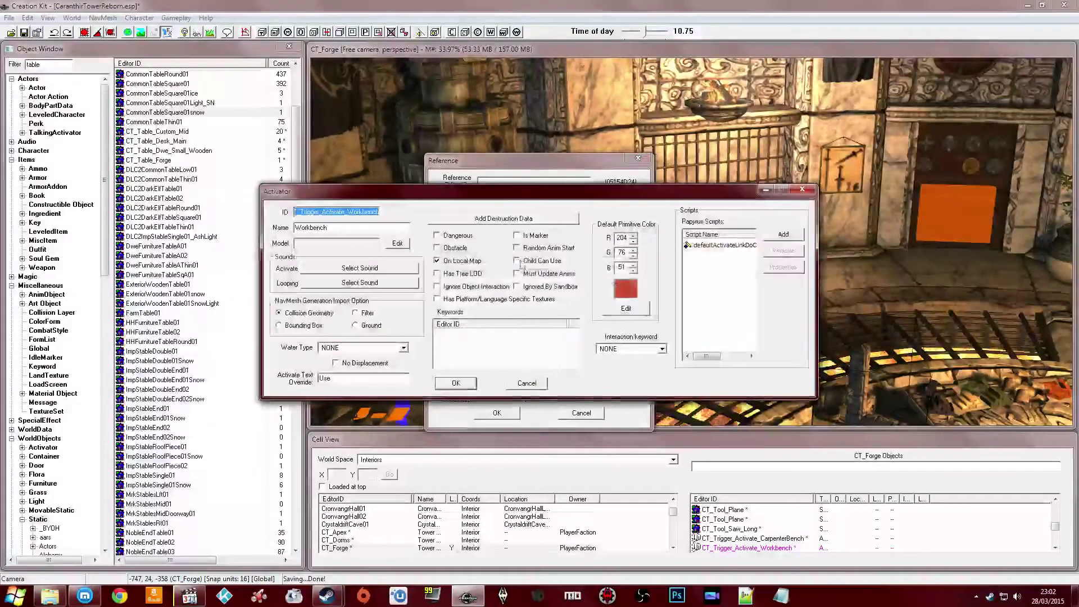
click(722, 245)
click(771, 250)
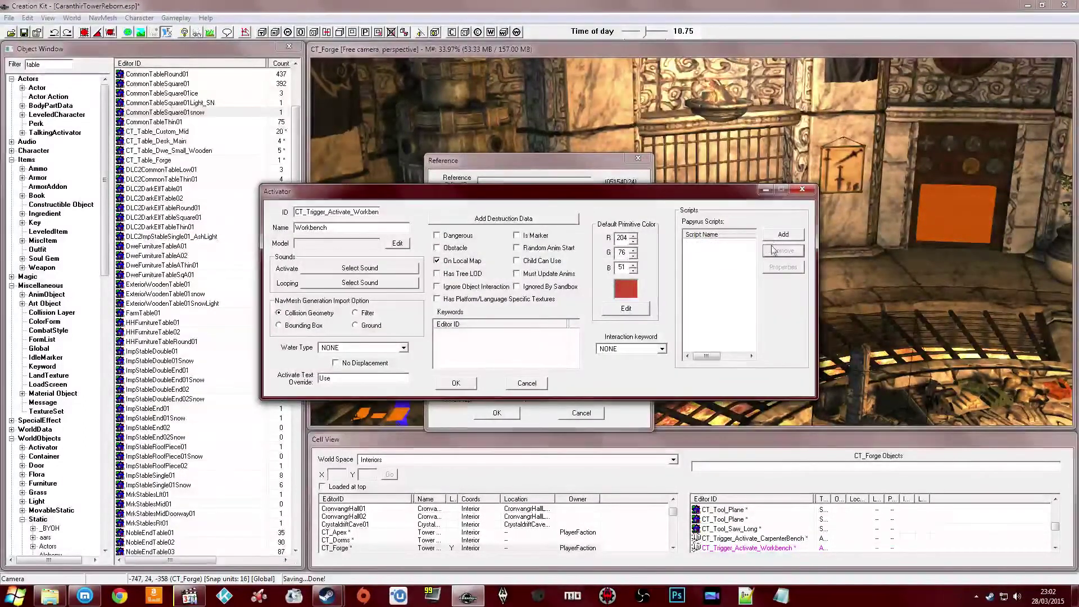
click(782, 235)
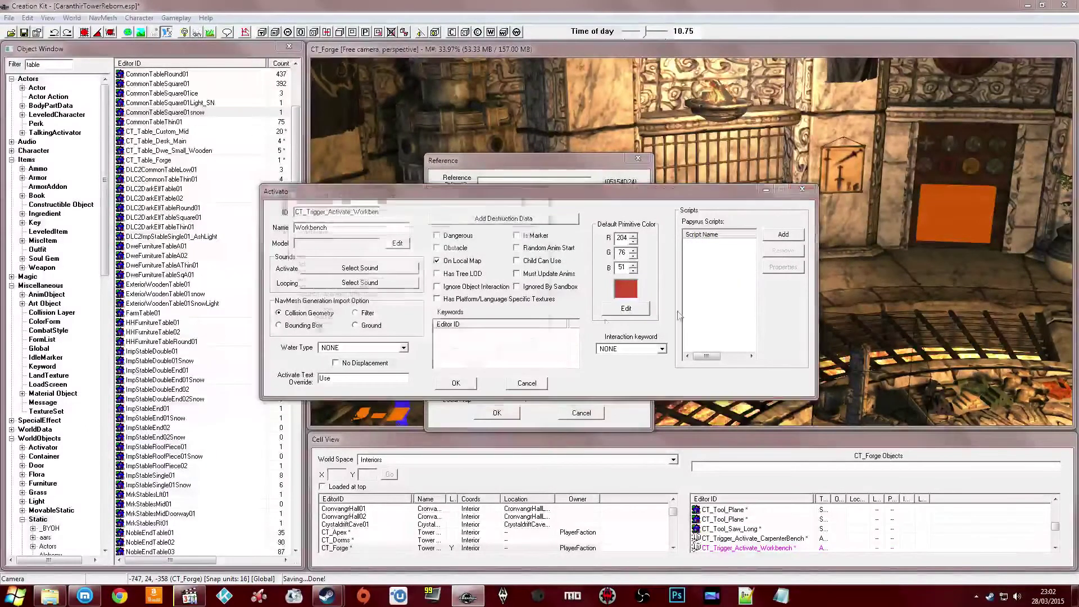
click(520, 361)
click(456, 383)
click(497, 413)
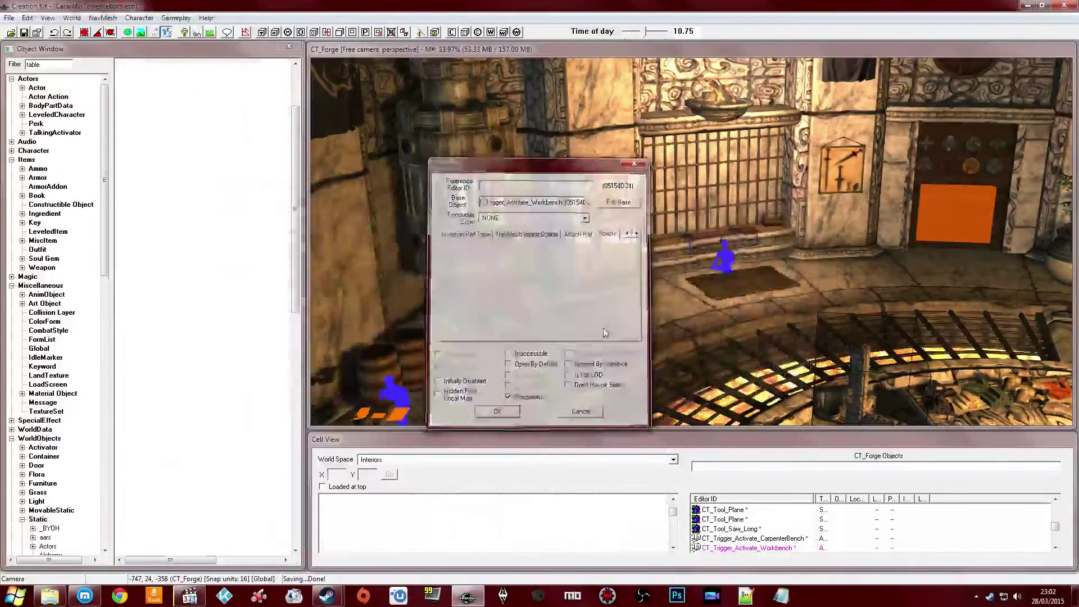
double_click(696, 233)
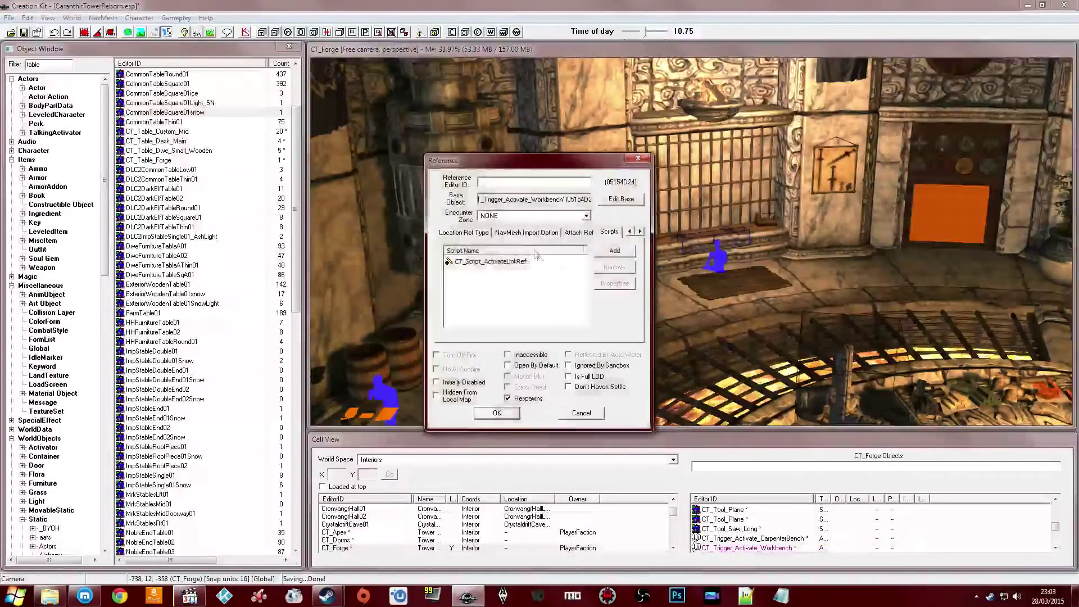
click(498, 414)
Check the carpenter's bench trigger's base activator for scripts and remove defaultActivateLinkDoOnceSCRIPT from the trigger reference
shift+middle_drag(539, 360, 805, 272)
scroll(722, 295, up, 5)
double_click(805, 275)
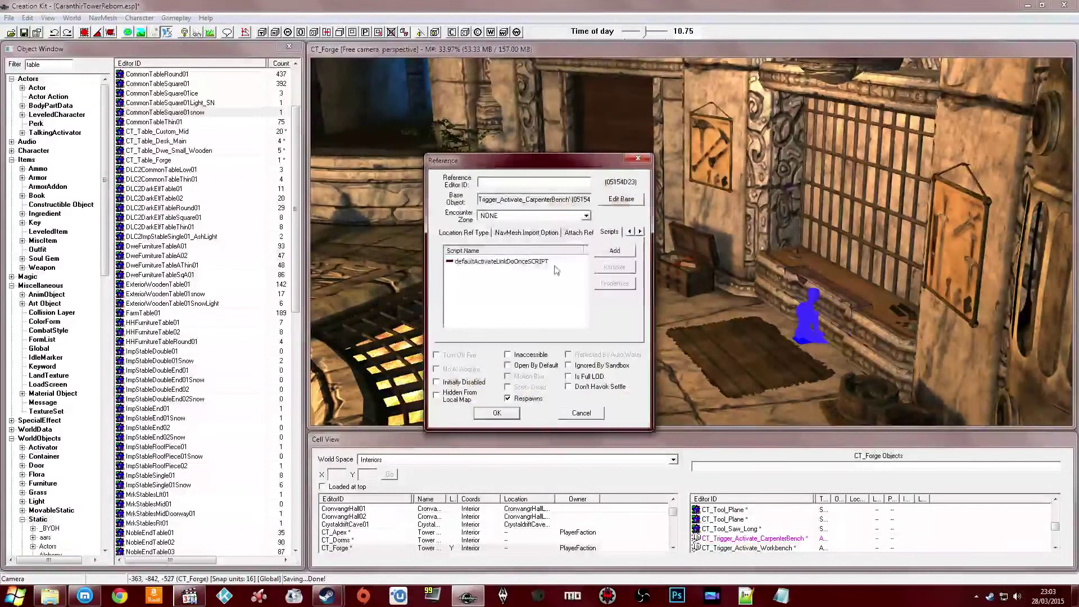
click(621, 203)
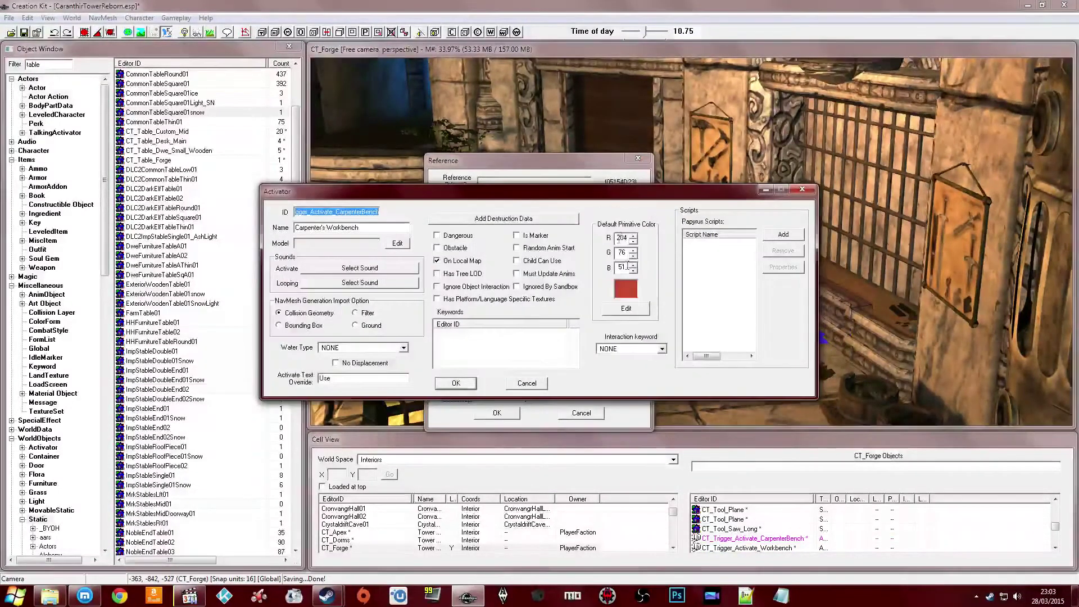
click(454, 383)
click(502, 261)
click(607, 270)
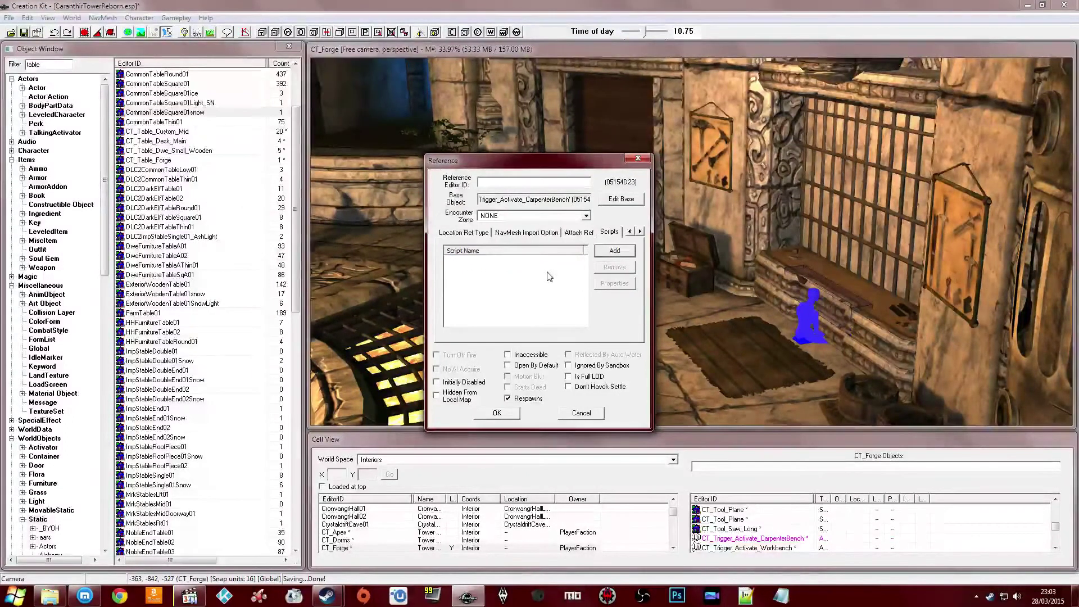
Attach CT_Script_ActivateLinkRef to the carpenter's bench trigger reference
click(318, 259)
click(318, 266)
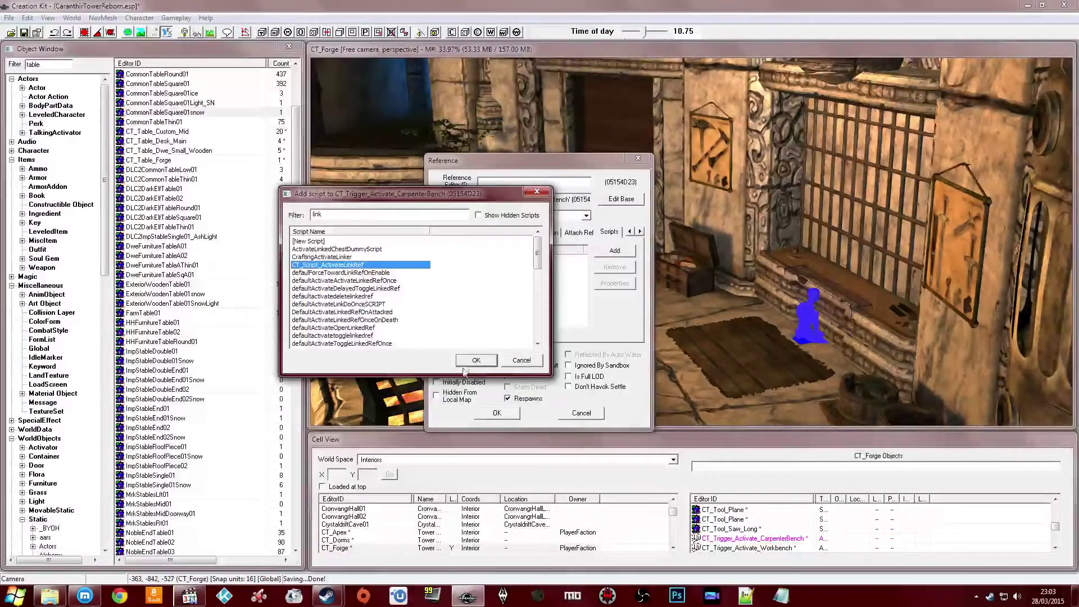
click(472, 360)
Set the script's myReference property to the blue marker in front of the carpenter's bench and confirm the trigger's reference settings
click(508, 259)
click(613, 284)
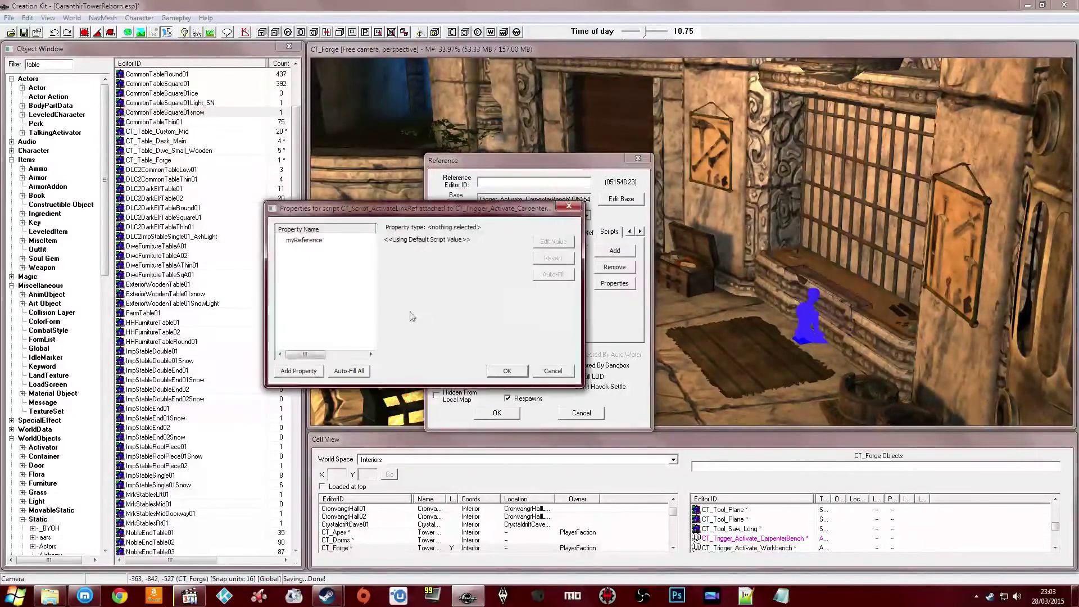
click(316, 240)
click(545, 245)
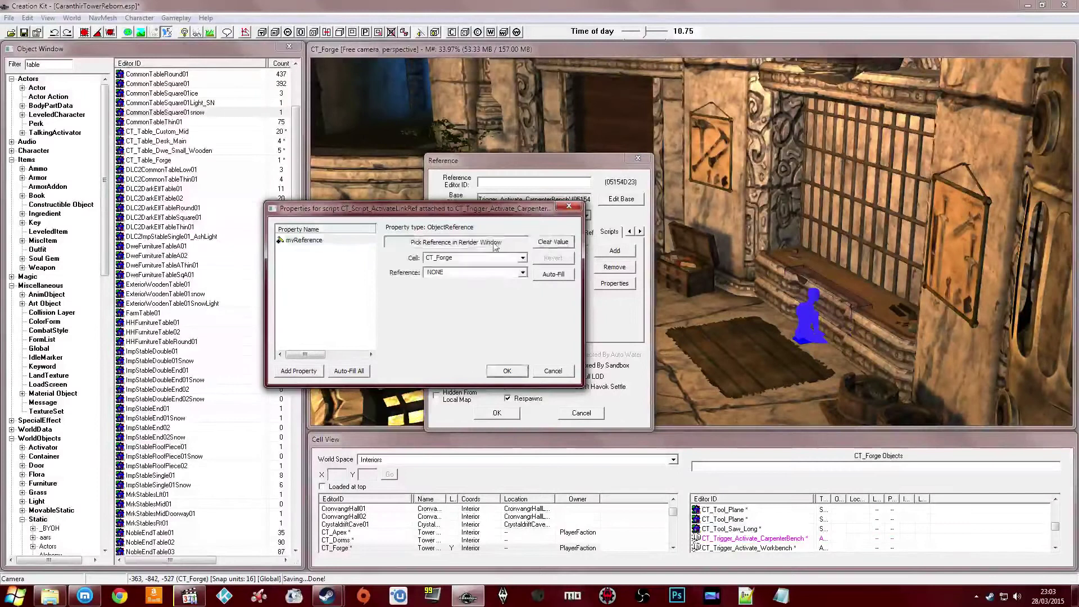
click(488, 242)
double_click(805, 332)
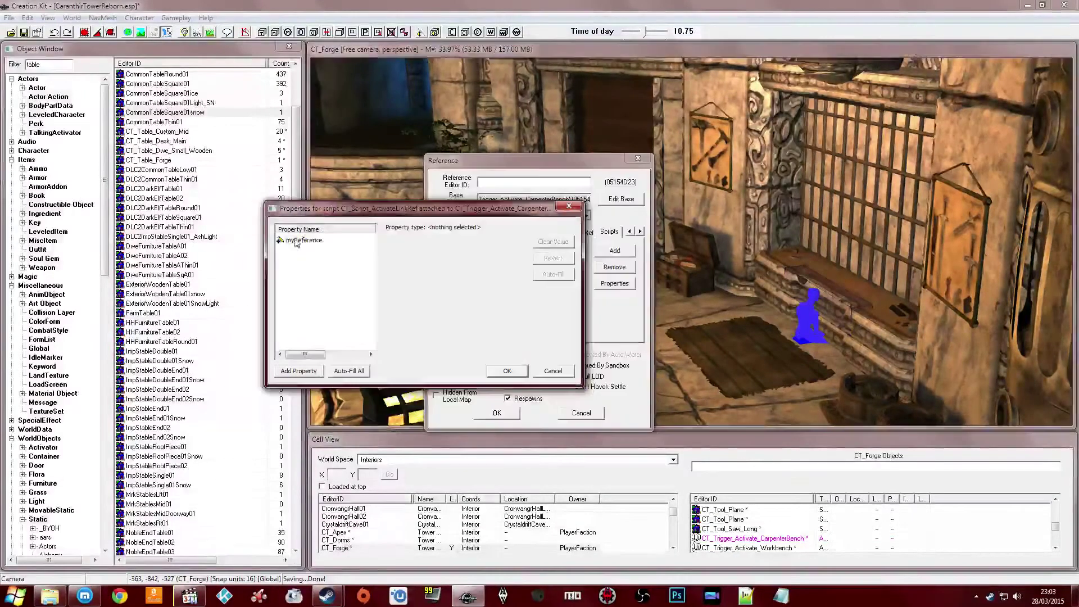
click(507, 372)
click(498, 414)
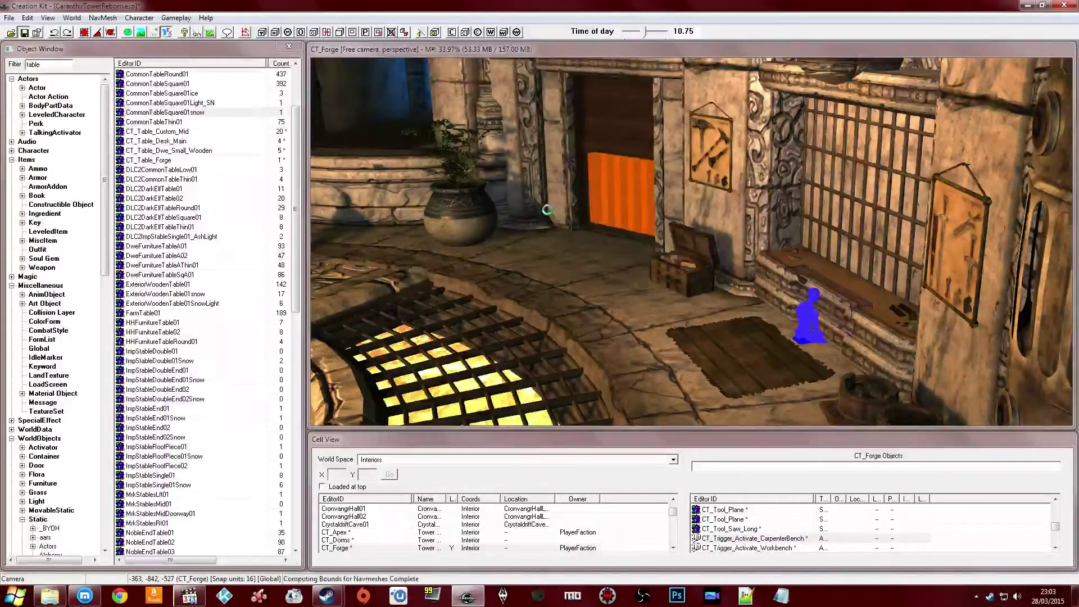
middle_drag(529, 218, 547, 229)
click(520, 221)
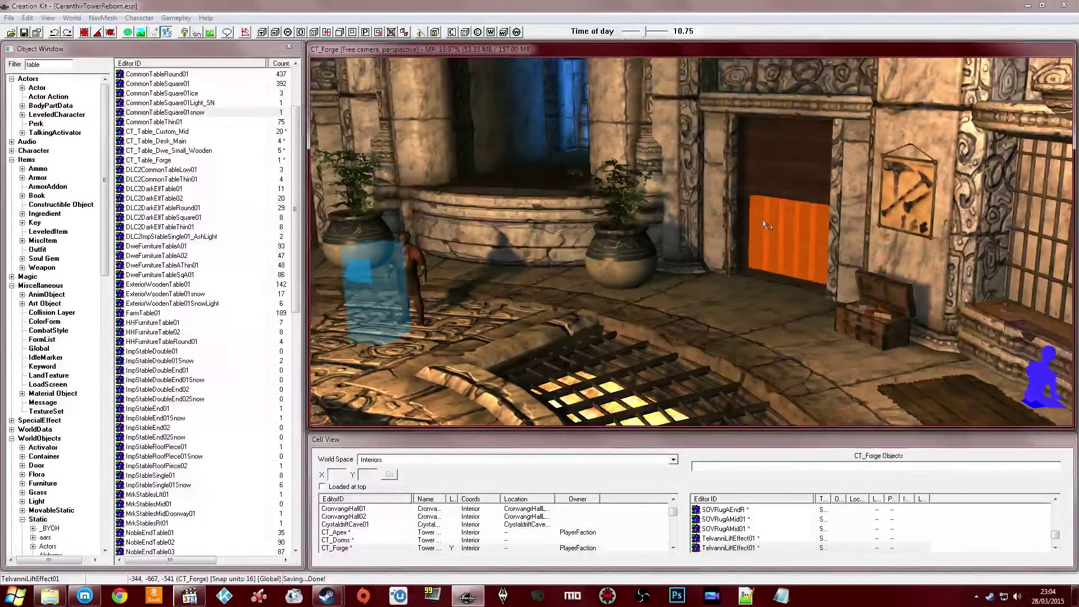
middle_drag(413, 259, 544, 263)
click(85, 595)
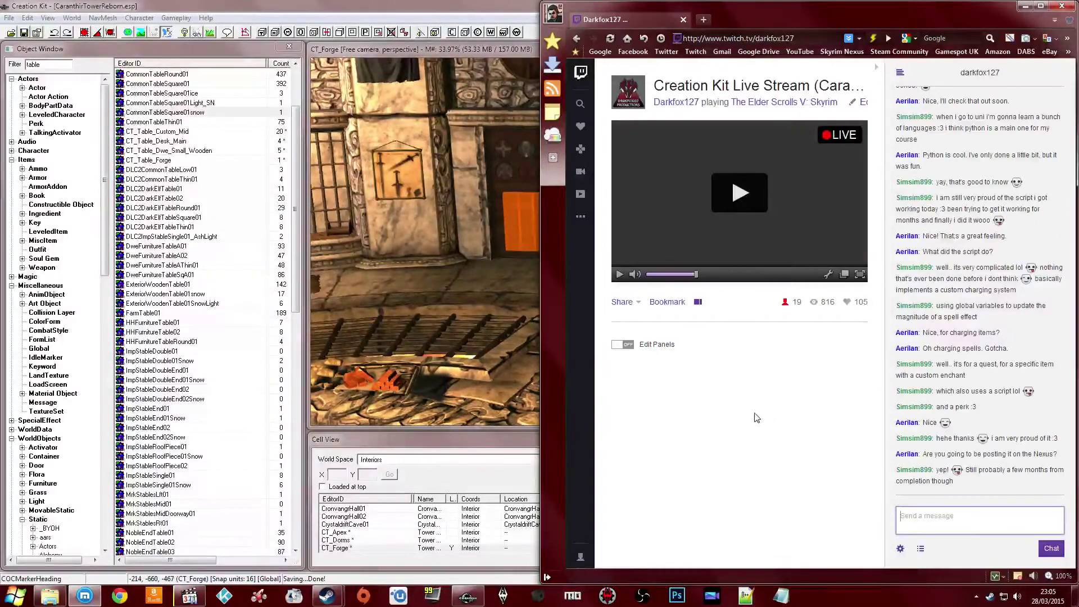
click(402, 204)
middle_drag(403, 205, 696, 272)
click(667, 274)
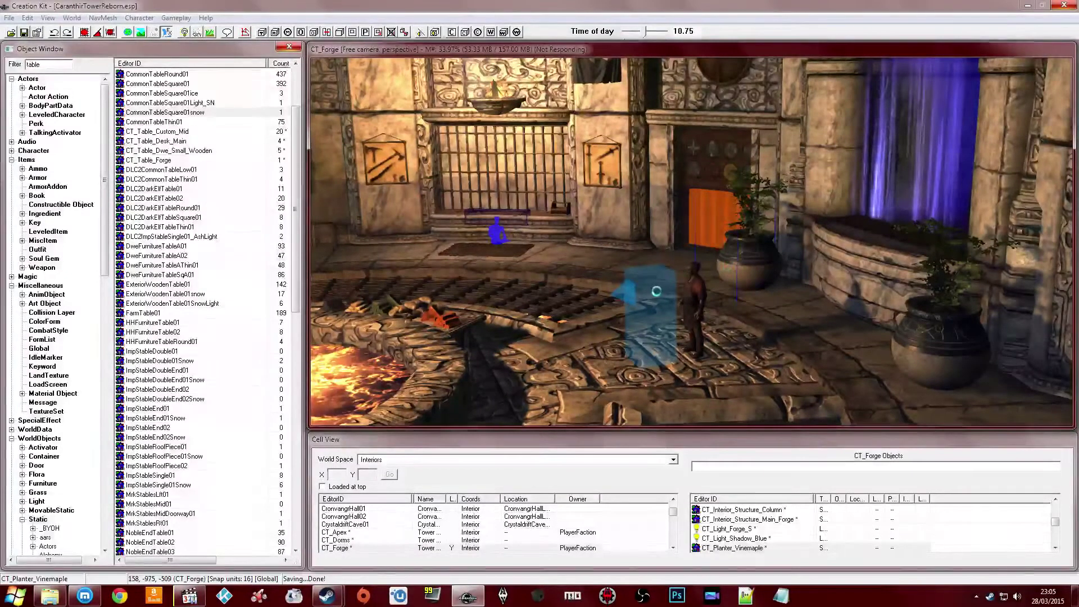
middle_drag(646, 277, 1000, 289)
click(628, 260)
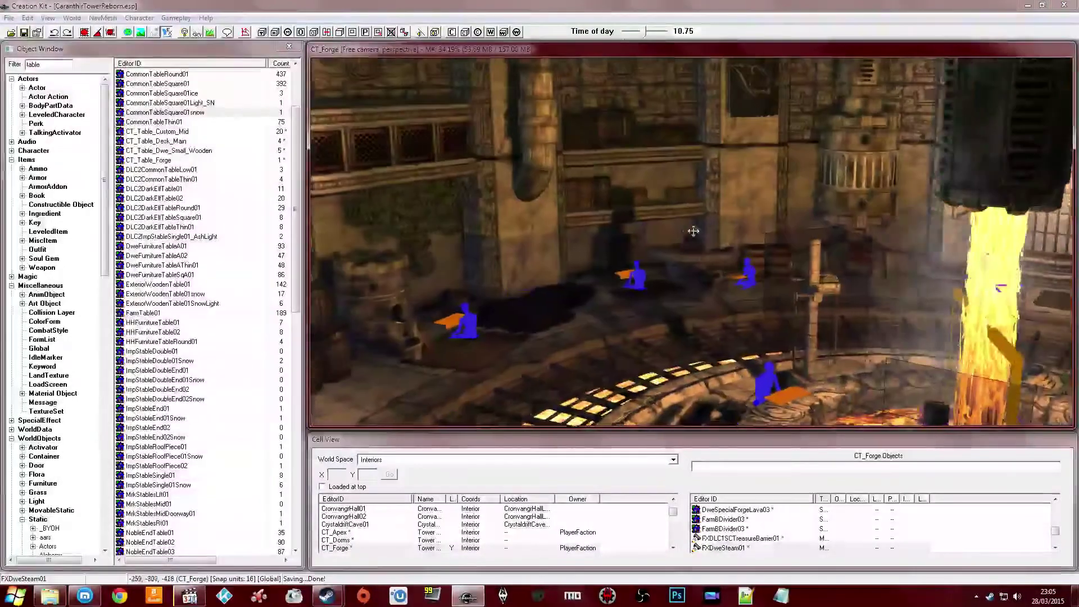
mouse_move(698, 238)
middle_down()
mouse_move(645, 241)
mouse_move(697, 242)
mouse_move(698, 259)
mouse_move(641, 253)
middle_up()
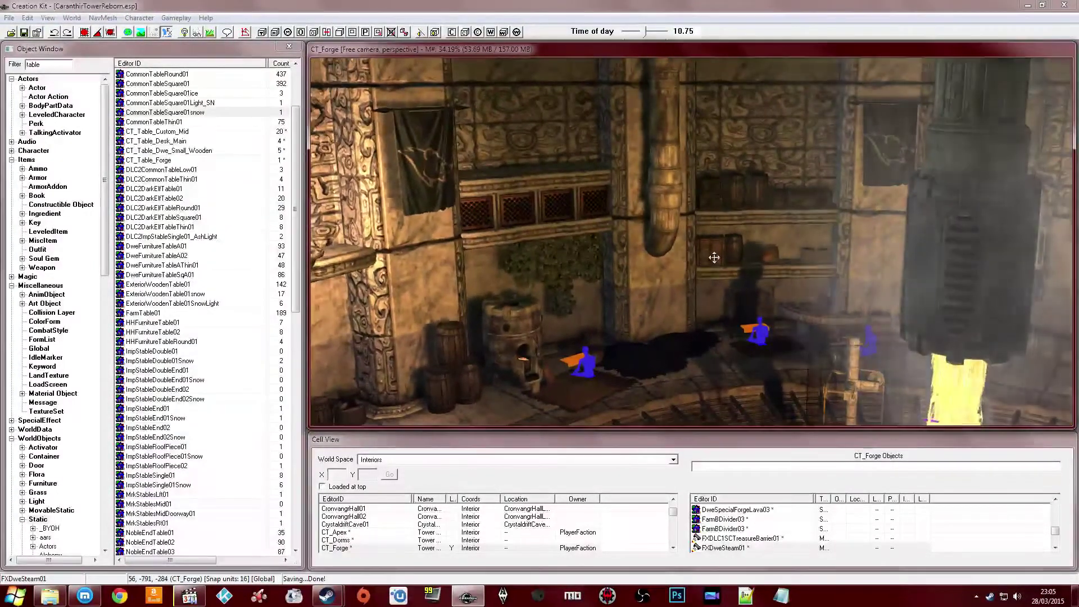
Load the CT_Library interior cell and bring its study tables into view
click(360, 540)
scroll(358, 541, down, 1)
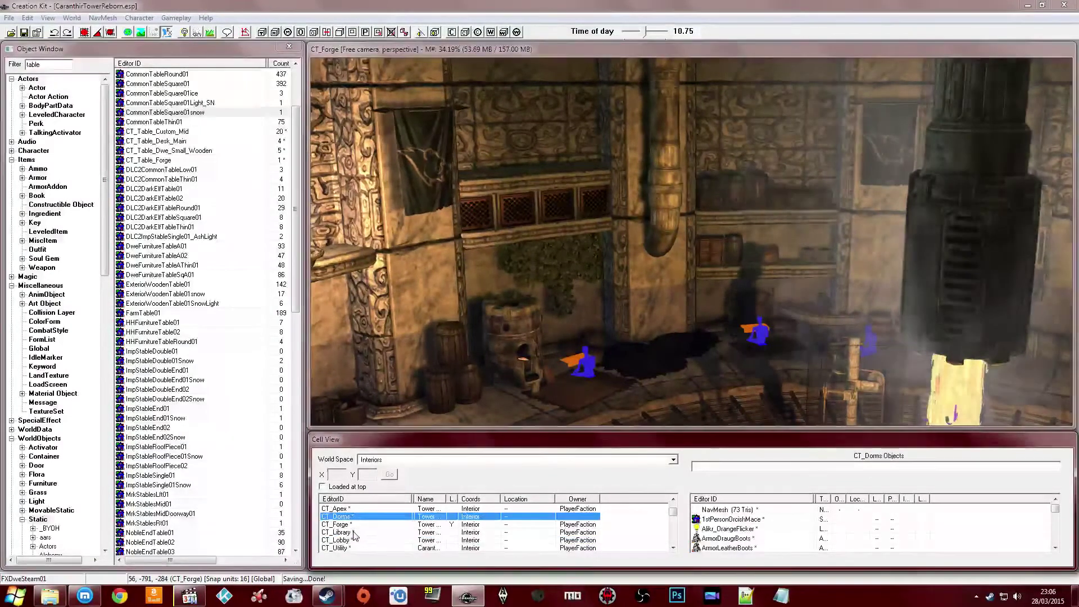
click(353, 539)
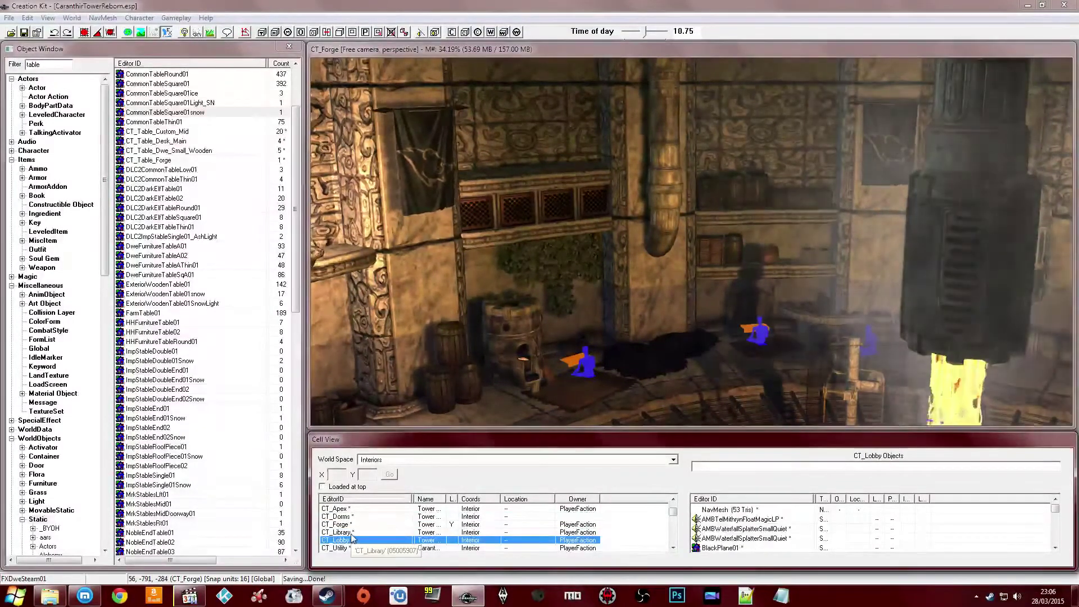
click(351, 533)
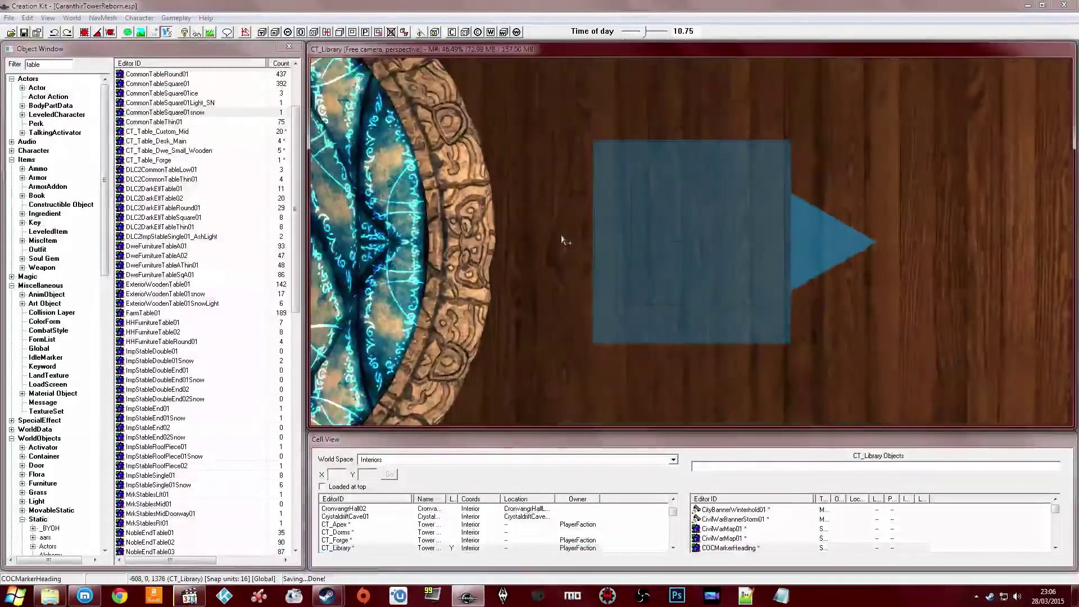
shift+middle_drag(562, 241, 675, 217)
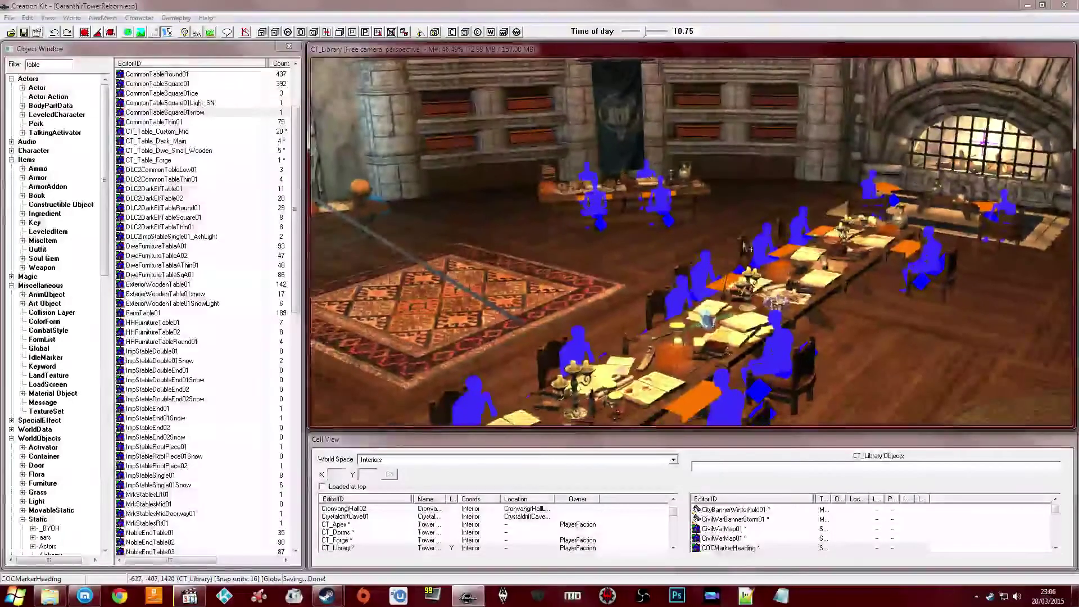
click(818, 269)
shift+middle_drag(818, 269, 883, 272)
Inspect the library's navmesh around the study tables in navmesh editing mode
click(246, 32)
shift+middle_drag(604, 181, 509, 253)
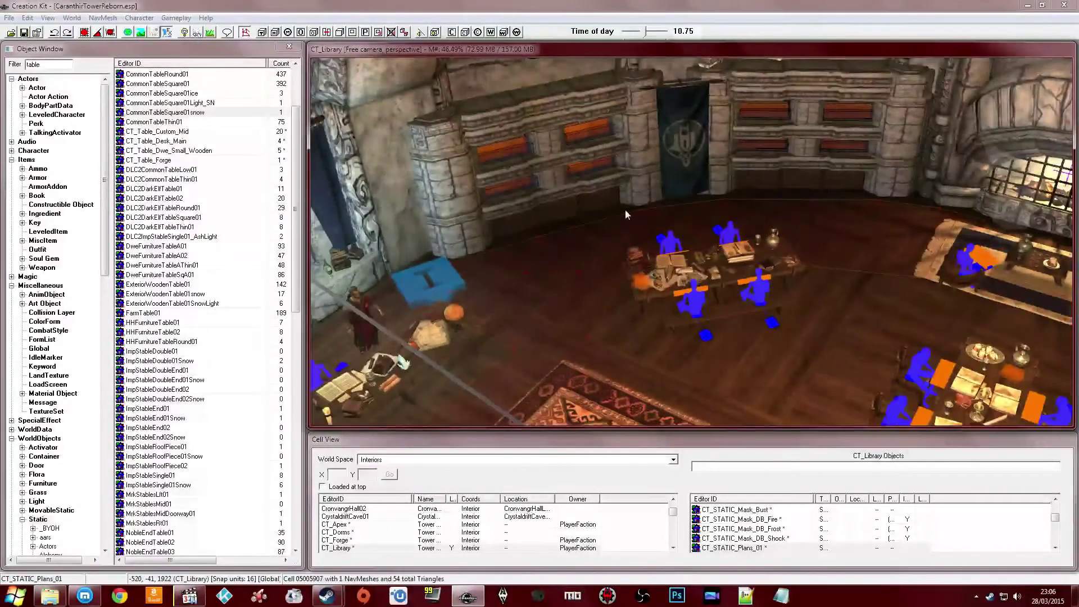
key(ctrl+s)
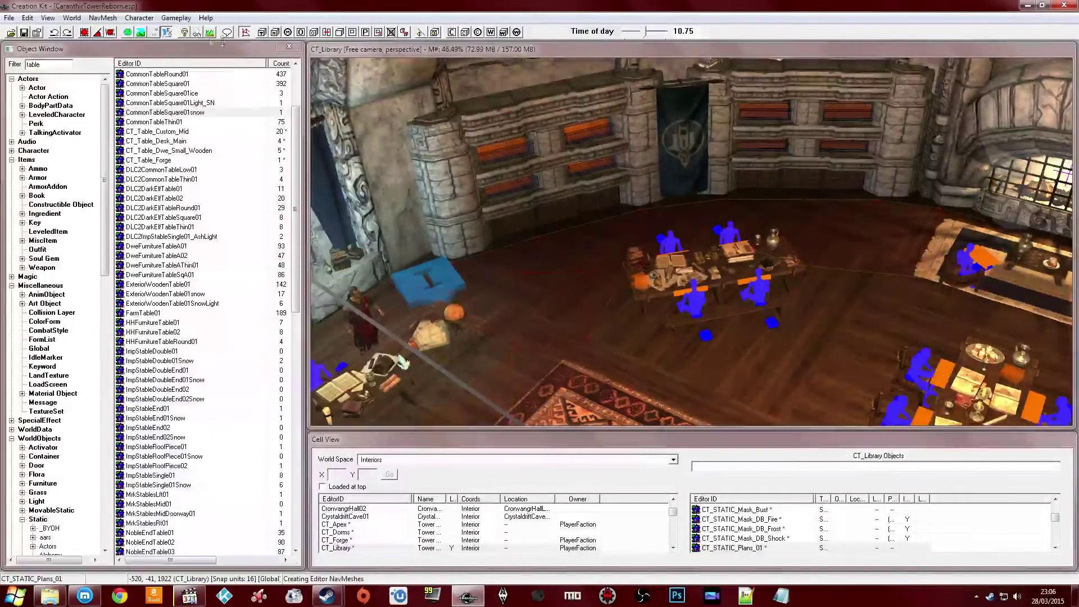
middle_drag(478, 244, 473, 230)
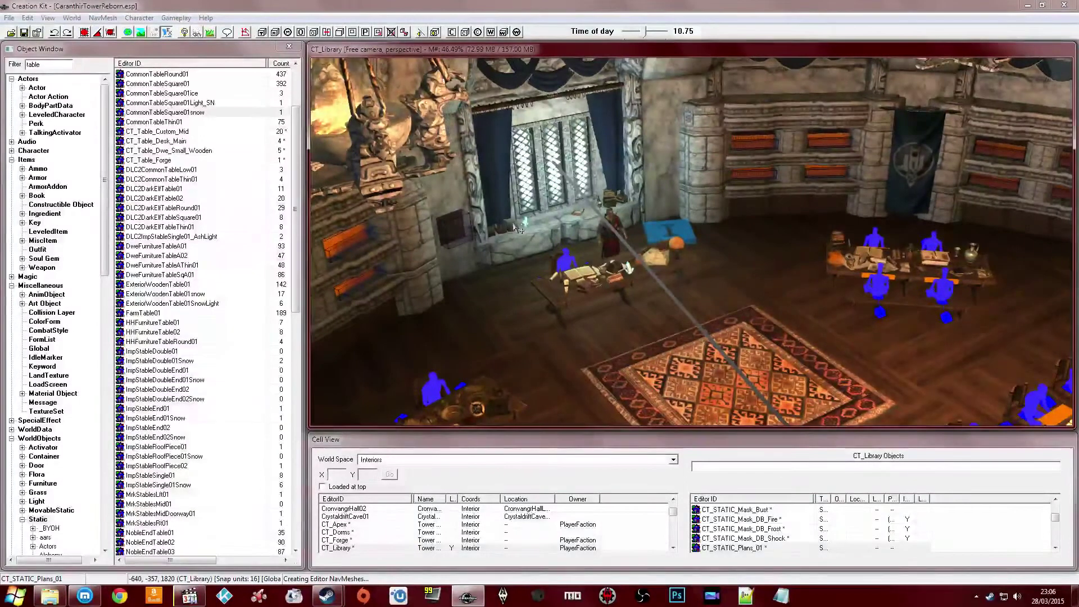
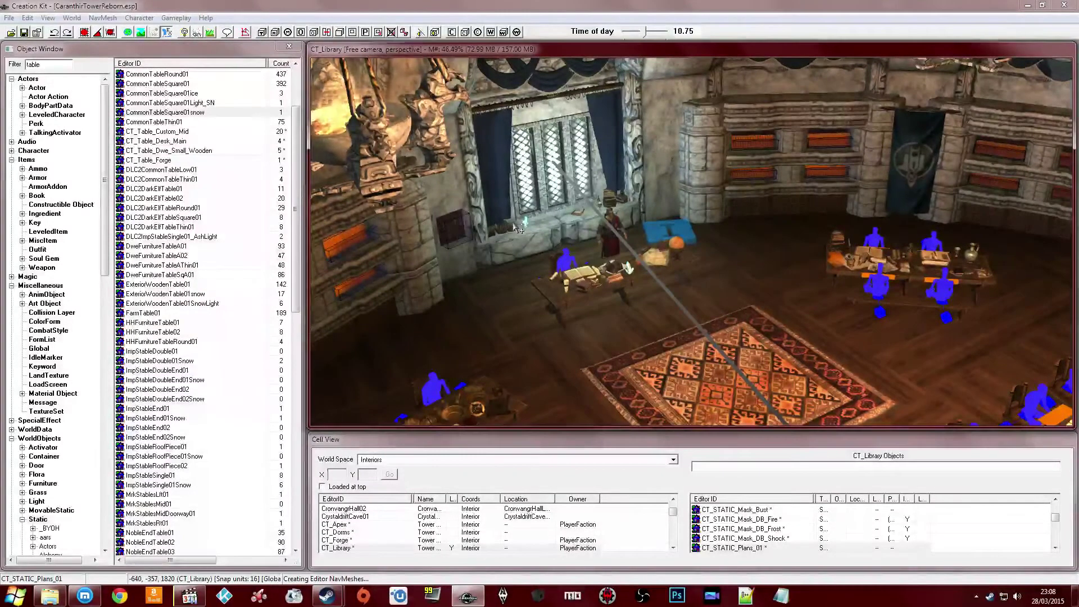
Select the CT_Actor_Arkvon actor standing behind the desk by the library window for a closer look
scroll(673, 236, up, 5)
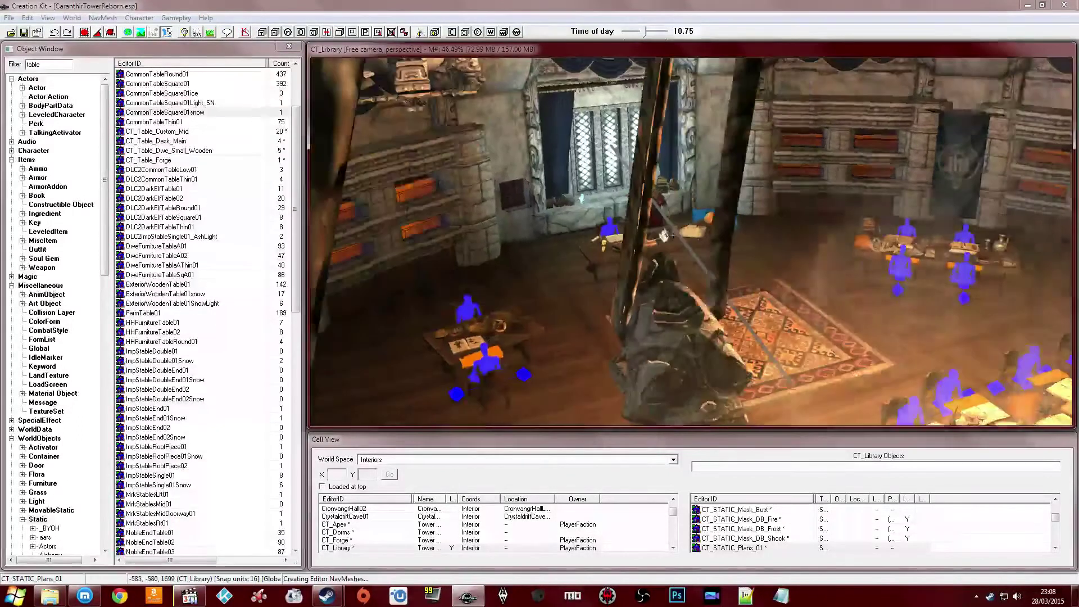
scroll(665, 245, up, 5)
click(667, 245)
scroll(675, 241, up, 4)
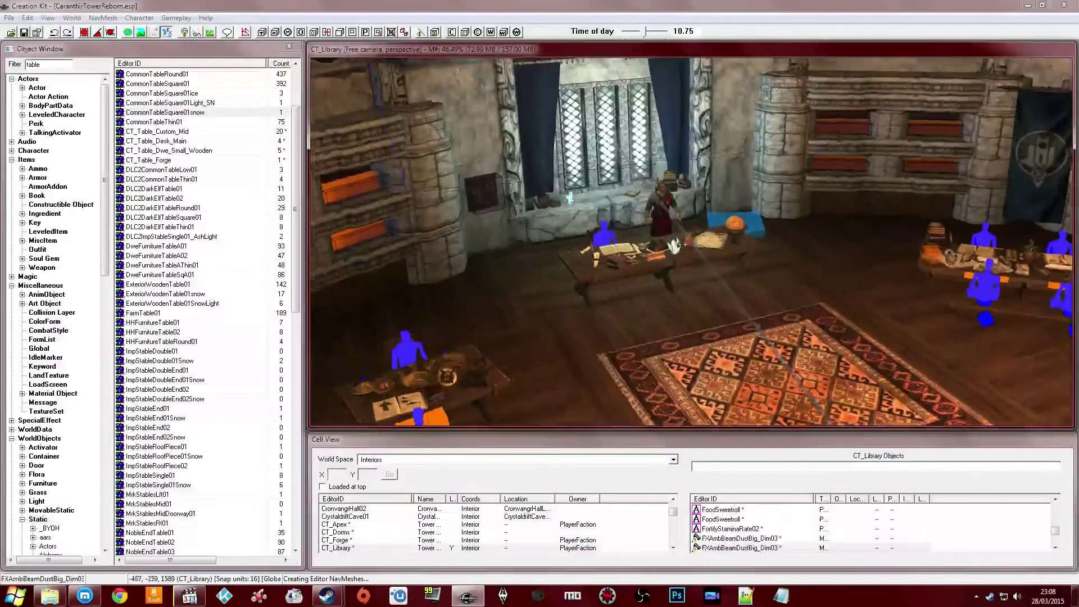
scroll(680, 236, up, 5)
click(674, 231)
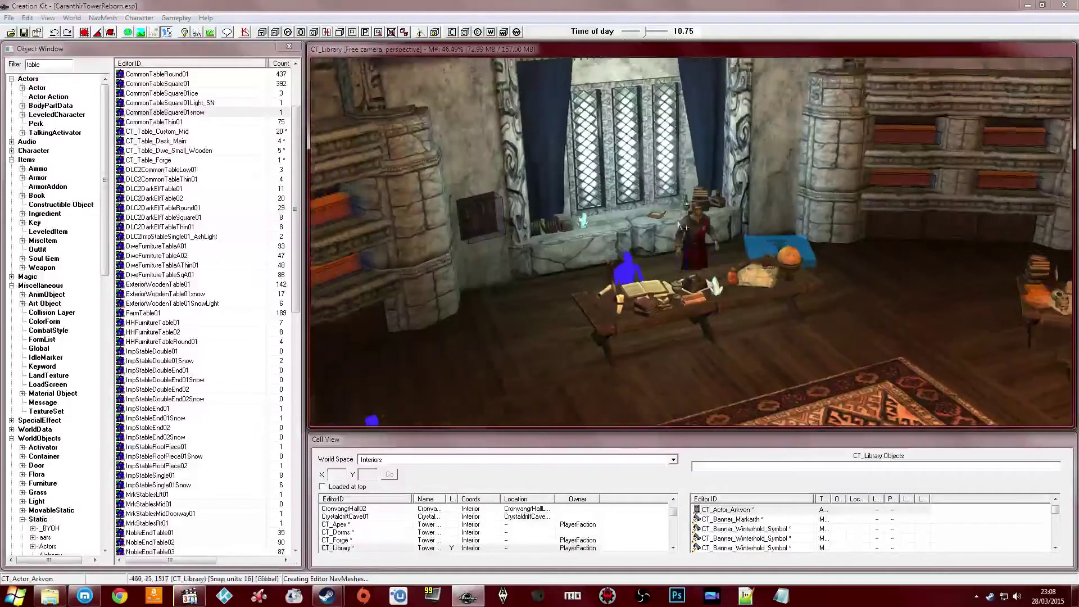
scroll(669, 225, up, 5)
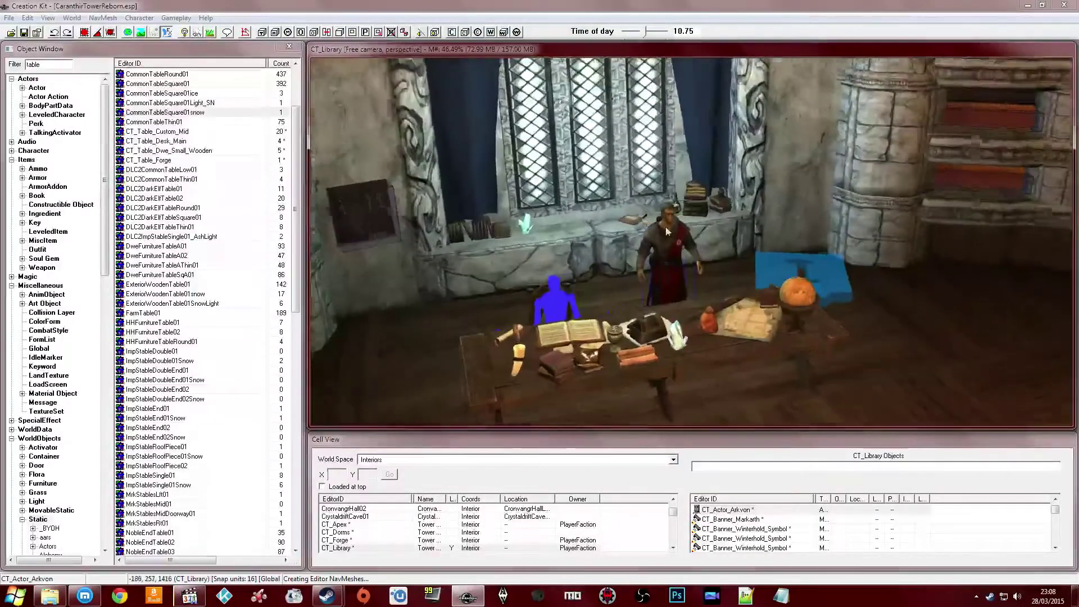
Switch to Notepad and start a note titled "Caranthir Tower NPC Schedule" with the line "Work - 9:00 >> 18:00"
click(781, 596)
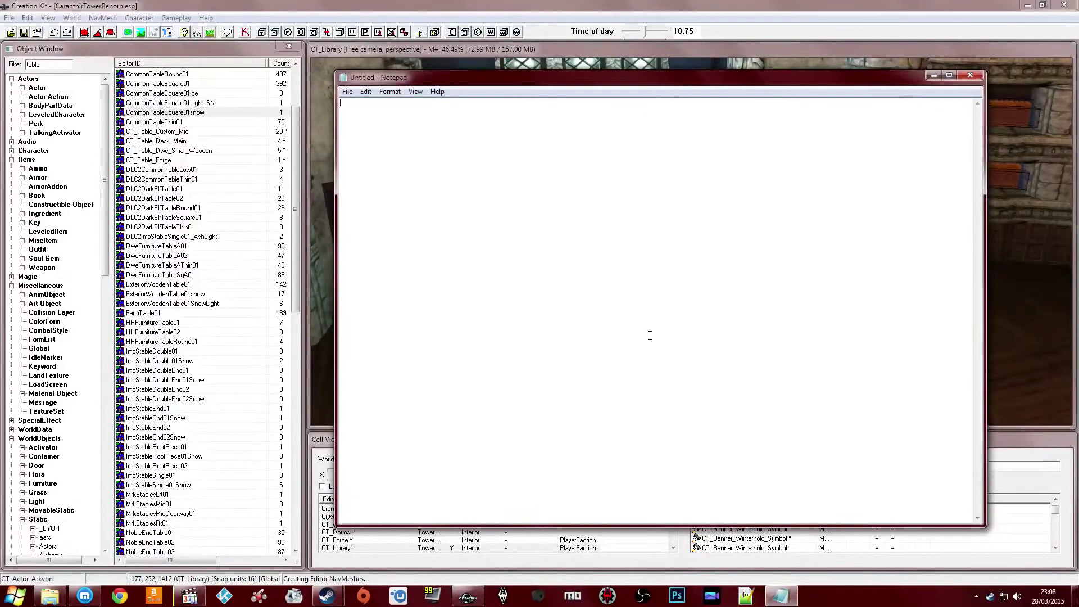
text(Caranthir Tower NPC Schedule)
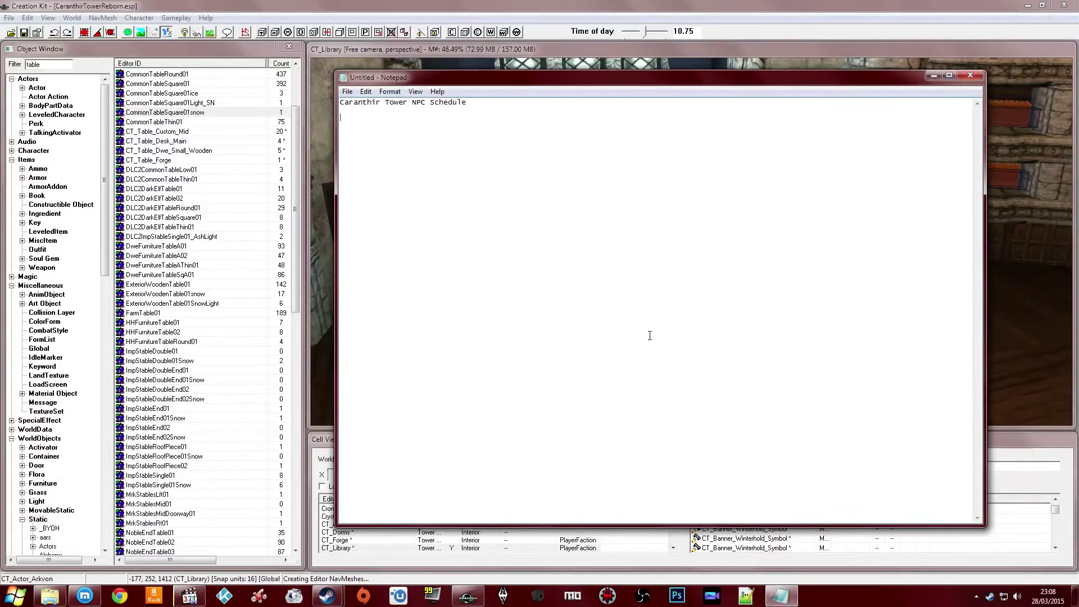
text(ork - 9:00)
text( >> )
text(18)
text(:00  )
Add the line "Chill - 18:00 - 00:00" to the NPC schedule note
text(Chill)
text( - 18:)
text(00)
text(- 00)
text(:00  )
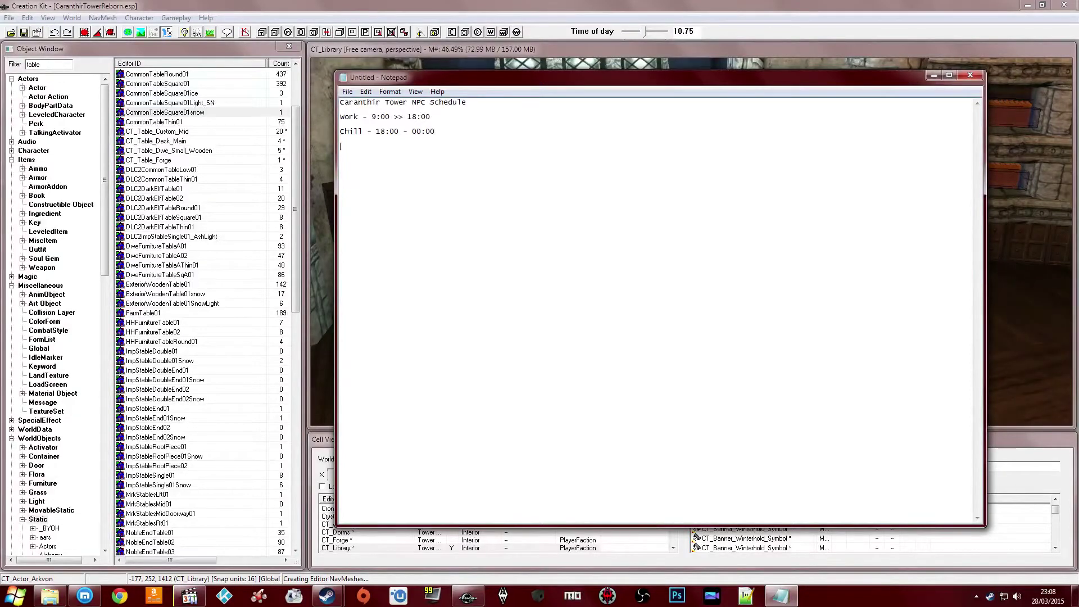
Add the line "Sleep - 00:00 - 7:00" and change the Work hours to "9:00 >> 12:00 && 13:00 - 18:00"
text(Sleep - 00:00 - 7:00)
key(Return)
key(BackSpace)
key(BackSpace)
key(BackSpace)
key(BackSpace)
key(BackSpace)
text(12:00 && 13:00 - 18:00)
key(Left)
Insert the lines "Dinner - 12:00 - 13:00" and "Tea - 18:00 - 19:00" between the Work and Chill entries
key(Return)
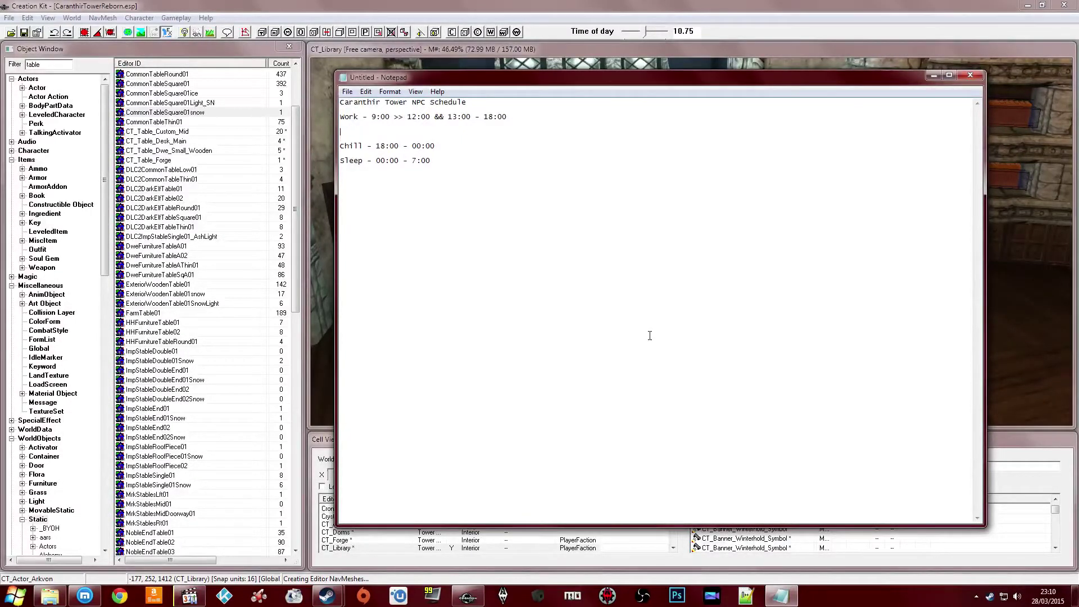
text(Tea -)
key(Down)
key(Return)
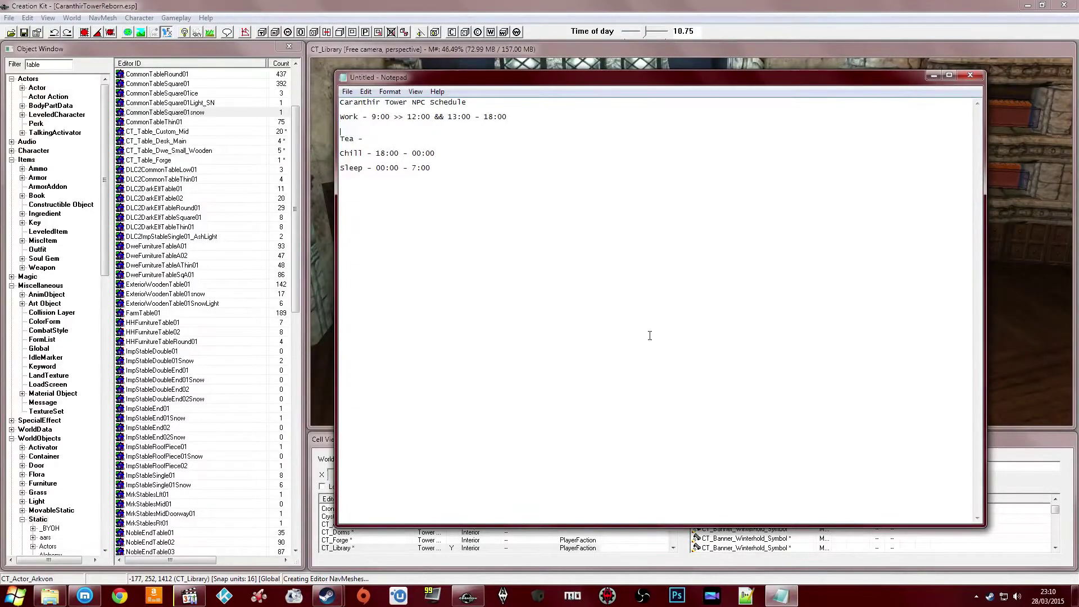
text(Di)
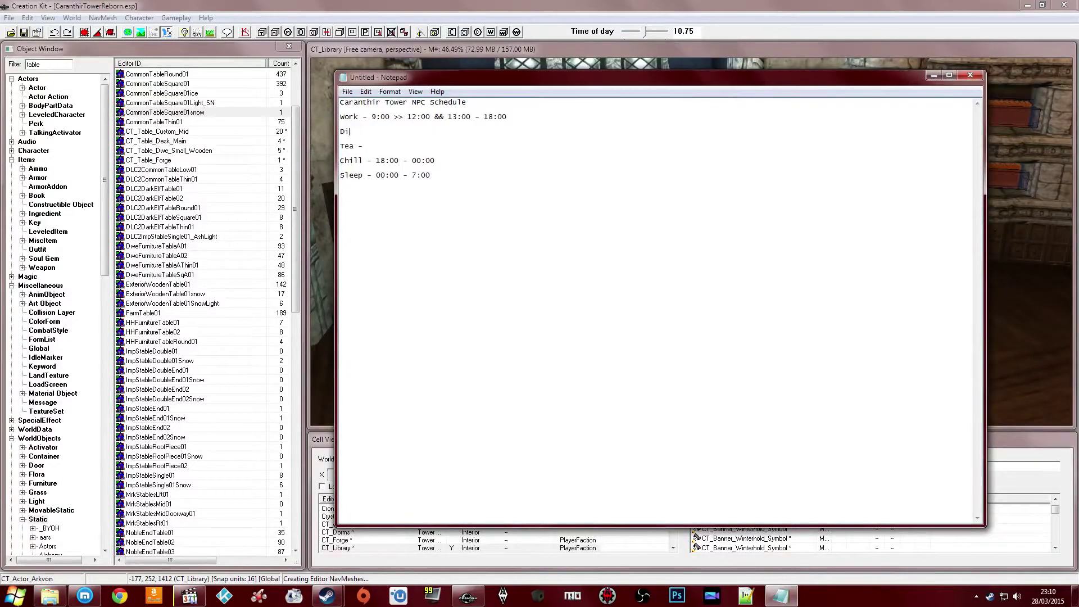
text(nner - 12:00 - 13:00)
key(Return)
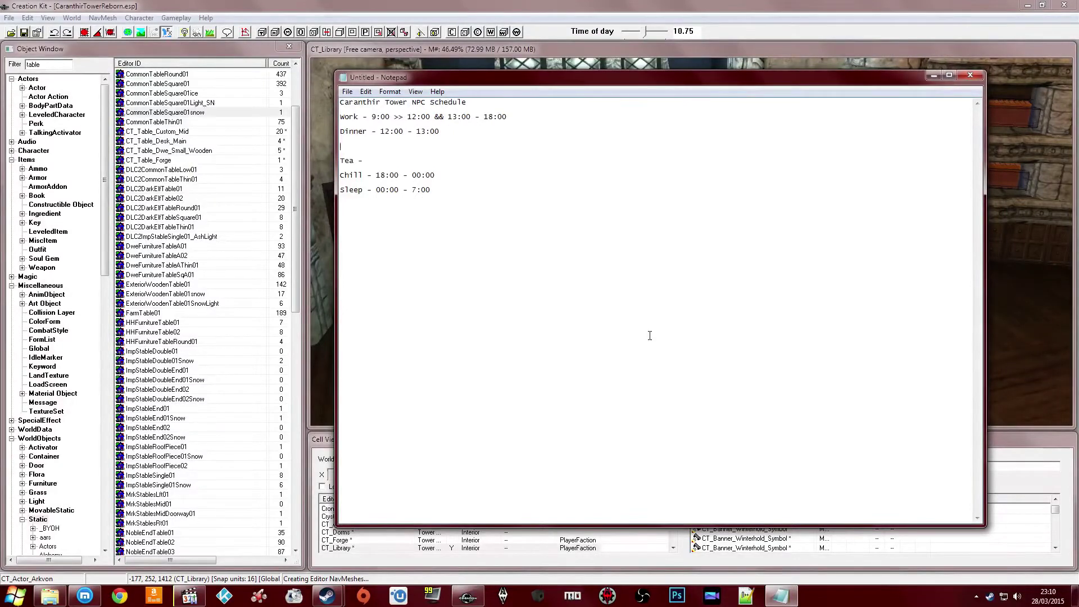
key(BackSpace)
key(BackSpace)
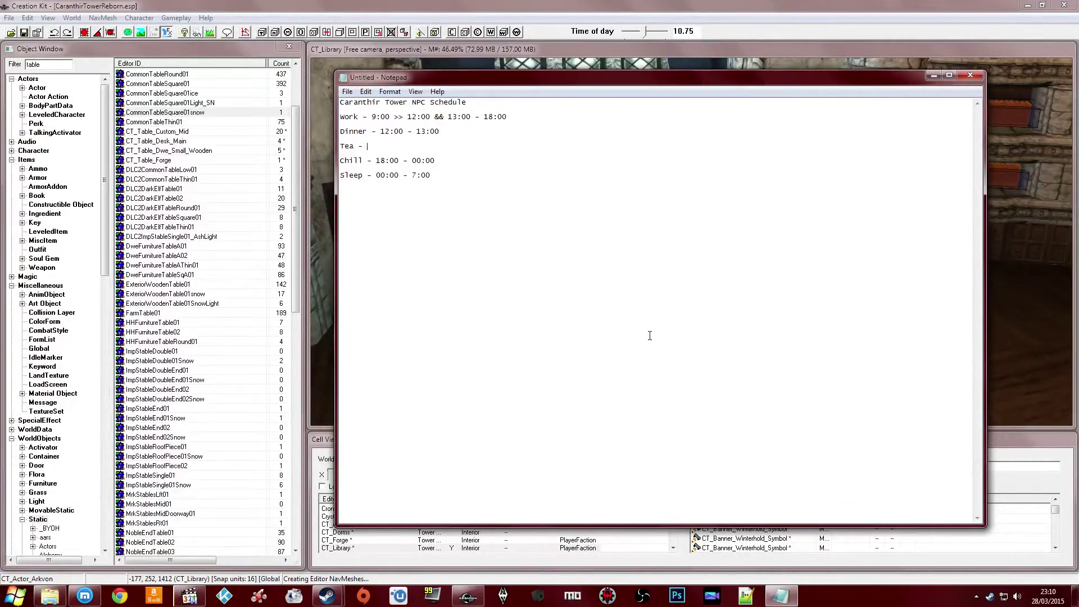
text(18:00 - 19:00)
key(Return)
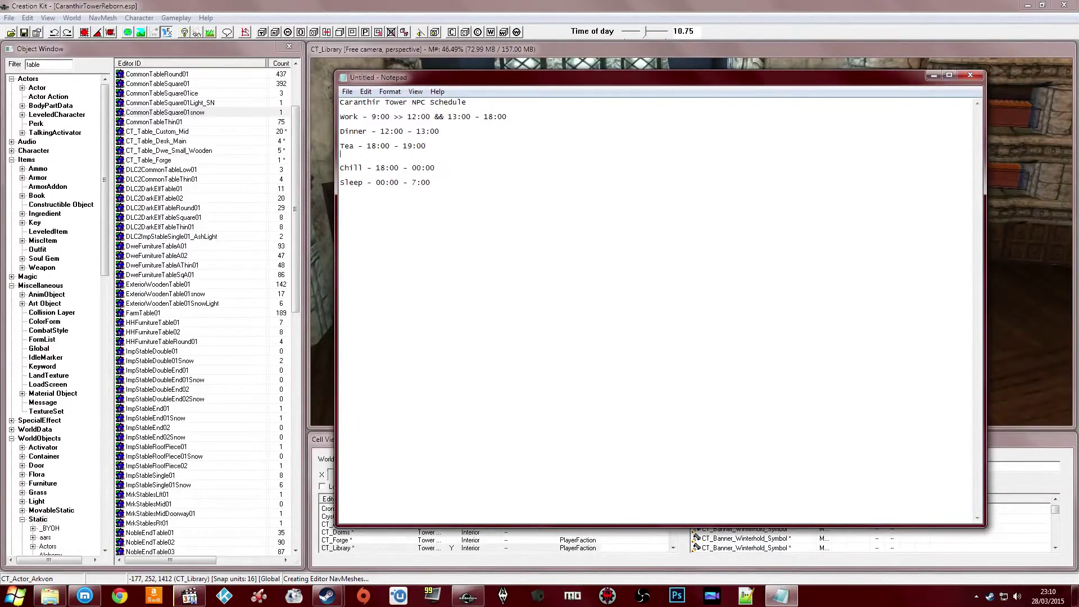
key(BackSpace)
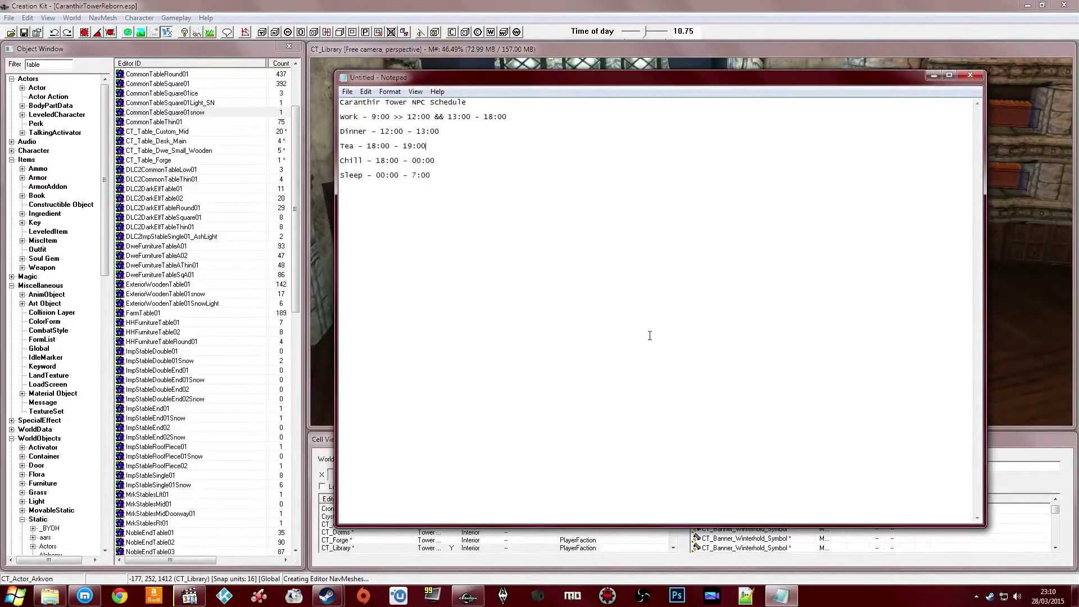
Change the Chill entry's start time to 19:00
key(Right)
key(Right)
key(Right)
key(Right)
key(shift+Right)
text(9)
Insert the line "Breakfast - 8:00 - 9:00" above Work and set the Sleep entry's end time to 8:00
key(Return)
key(Return)
text(B)
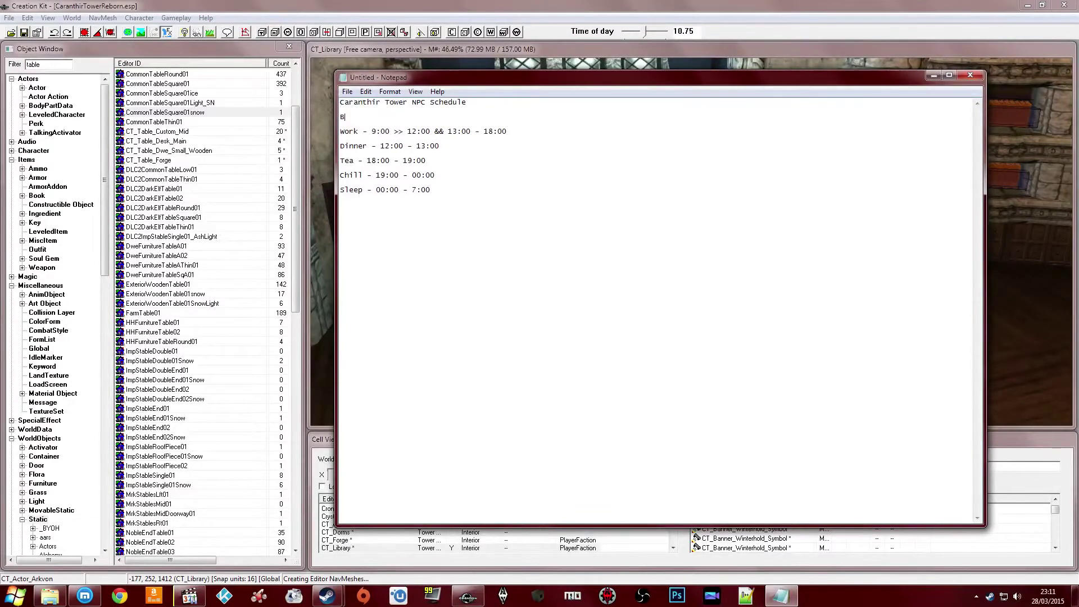
text(reakfast)
key(BackSpace)
text(+ Chill)
key(BackSpace)
key(BackSpace)
key(BackSpace)
key(BackSpace)
key(BackSpace)
key(BackSpace)
key(BackSpace)
key(BackSpace)
click(415, 191)
key(Delete)
text(8)
click(567, 118)
text(- 8:00 - 9:00)
Save the note under the file name "CT Schedule"
key(ctrl+s)
text(CT Schedule)
key(Return)
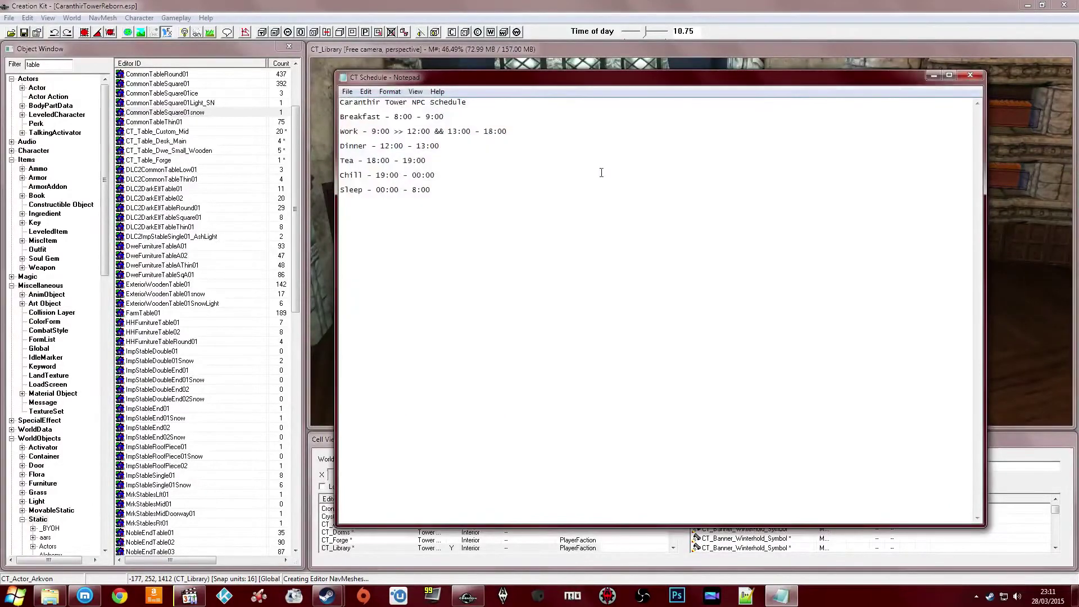
Check the live stream chat in the browser and return to the schedule note
click(85, 596)
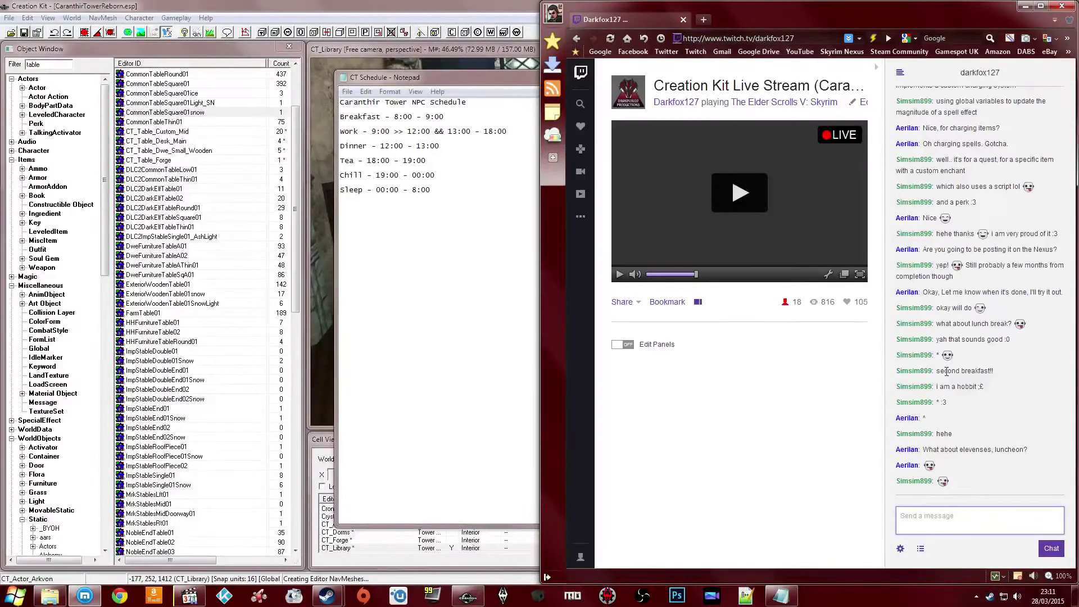
click(1013, 448)
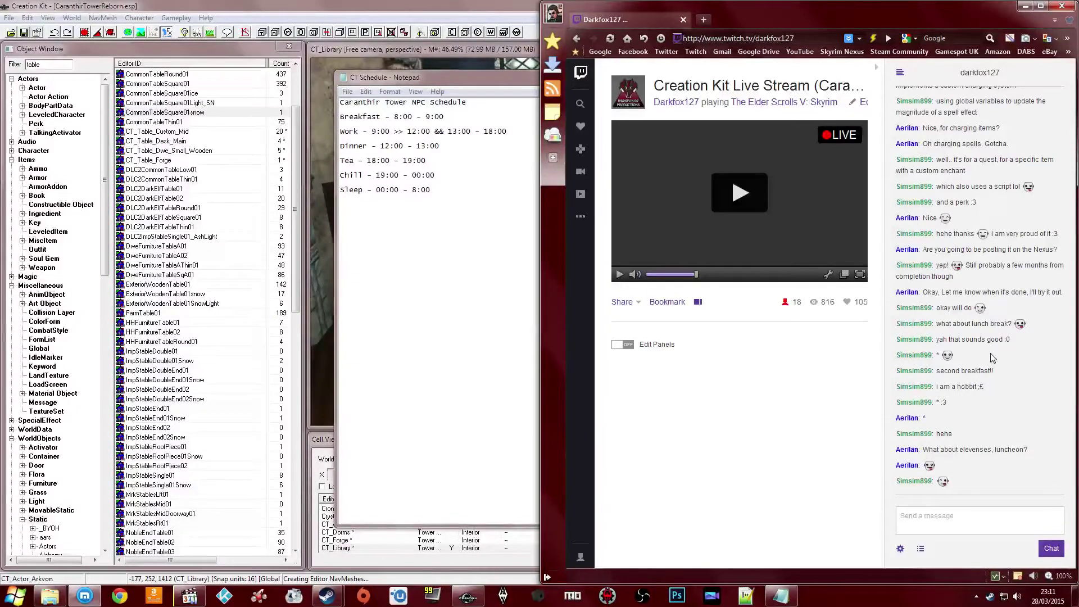
click(515, 289)
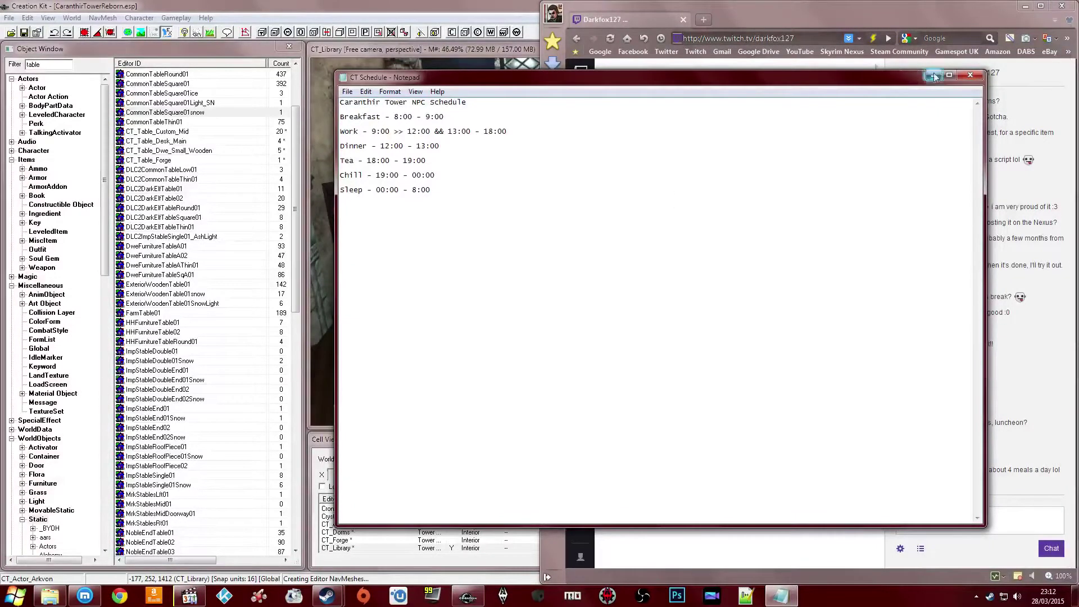
drag(888, 81, 883, 116)
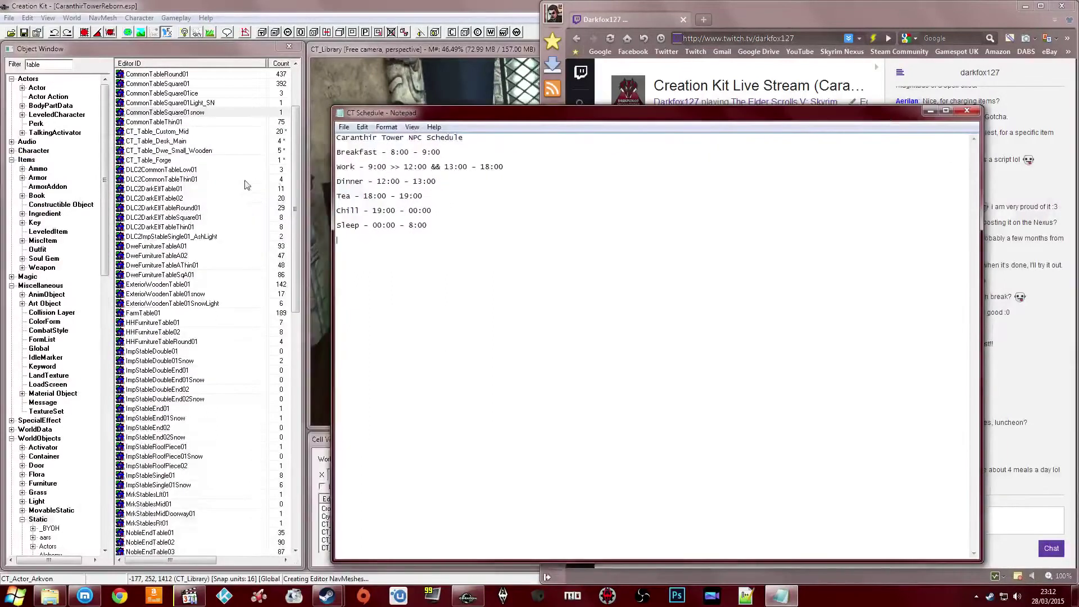
Switch back to Creation Kit and open the base actor form of CT_Actor_Arkvon, standing behind the library desk
click(230, 181)
click(176, 143)
click(177, 170)
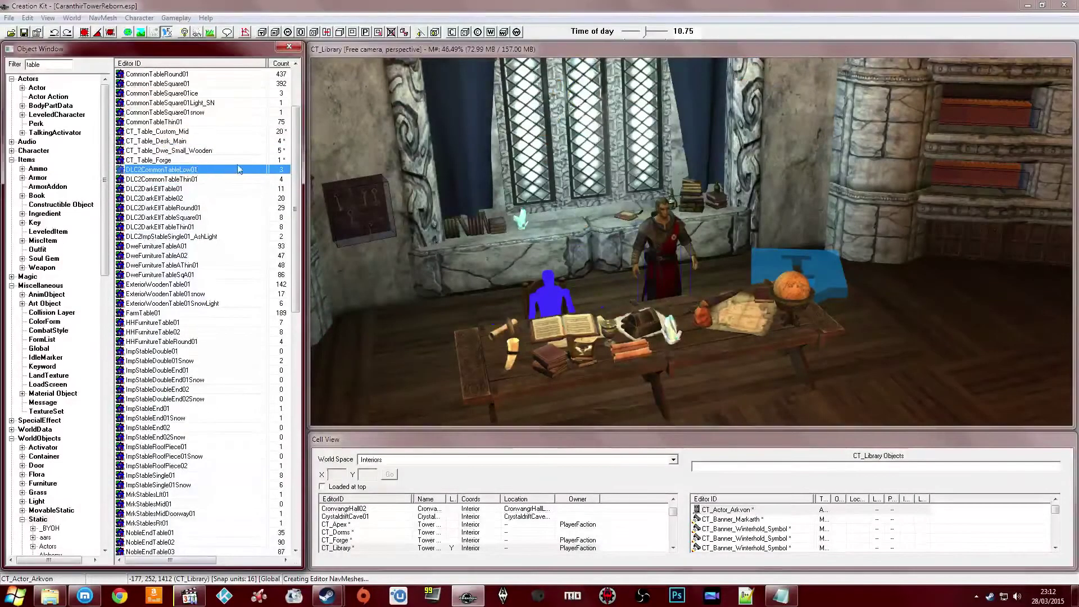
click(228, 102)
shift+middle_drag(641, 218, 637, 212)
scroll(637, 213, up, 10)
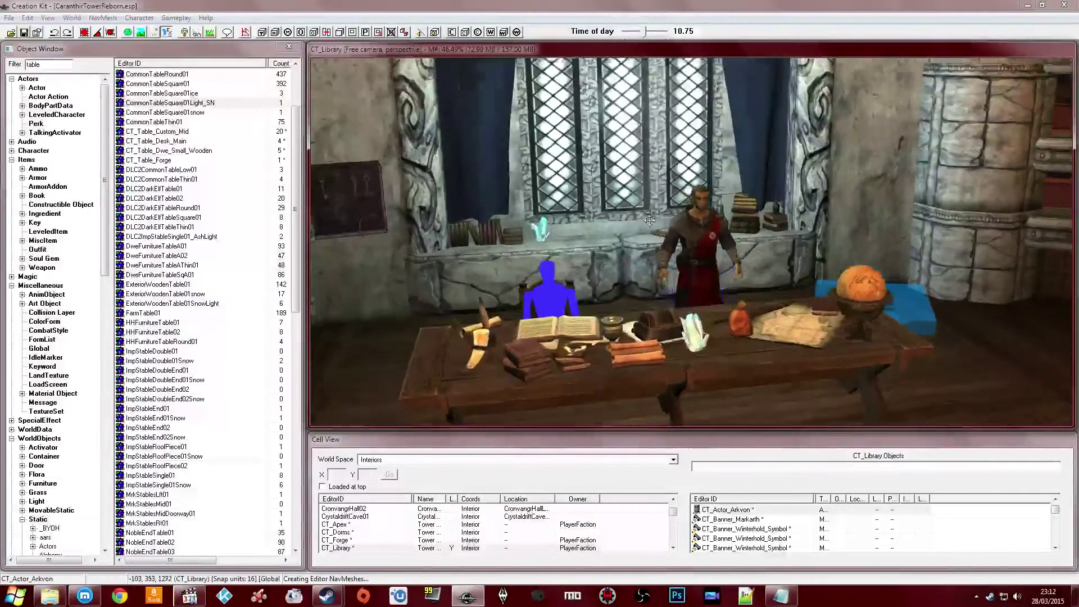
scroll(655, 224, up, 10)
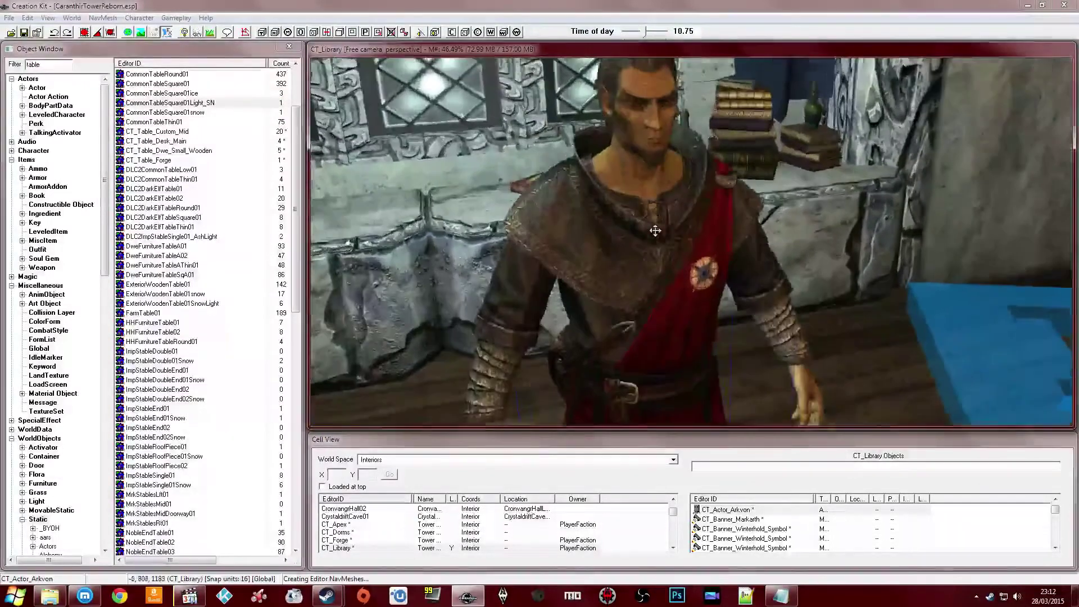
double_click(659, 221)
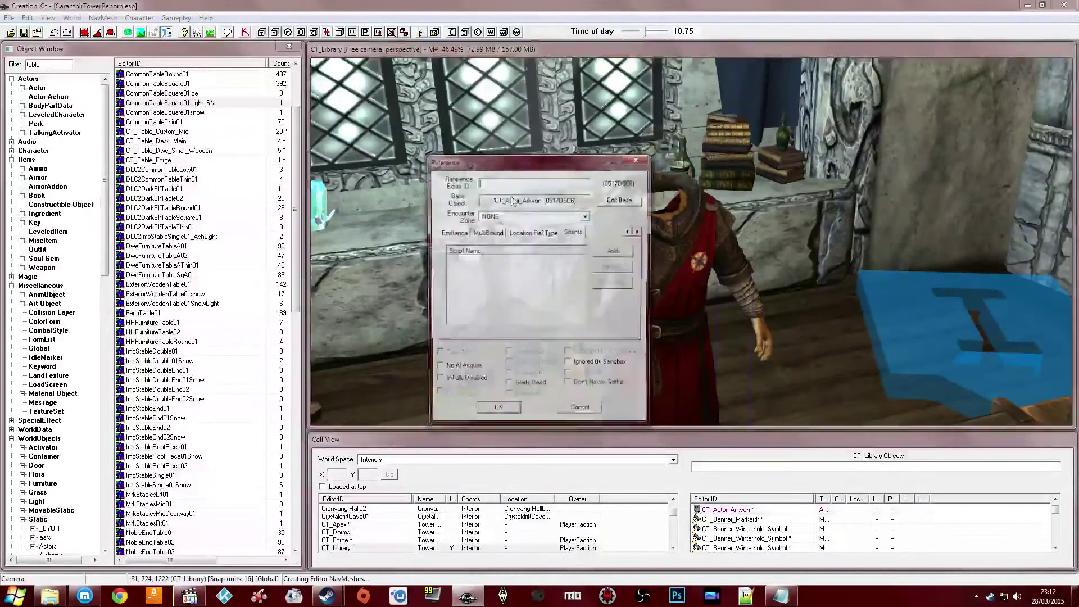
click(613, 200)
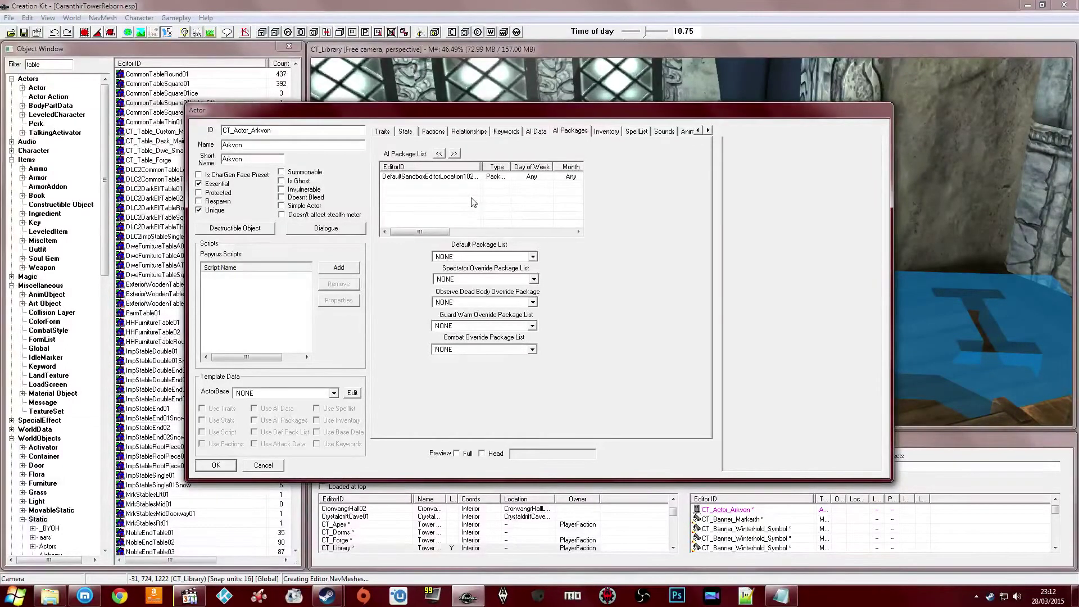
Create a new AI package for the actor with ID CT_Package_Breakfast_89, based on the Eat template
right_click(471, 199)
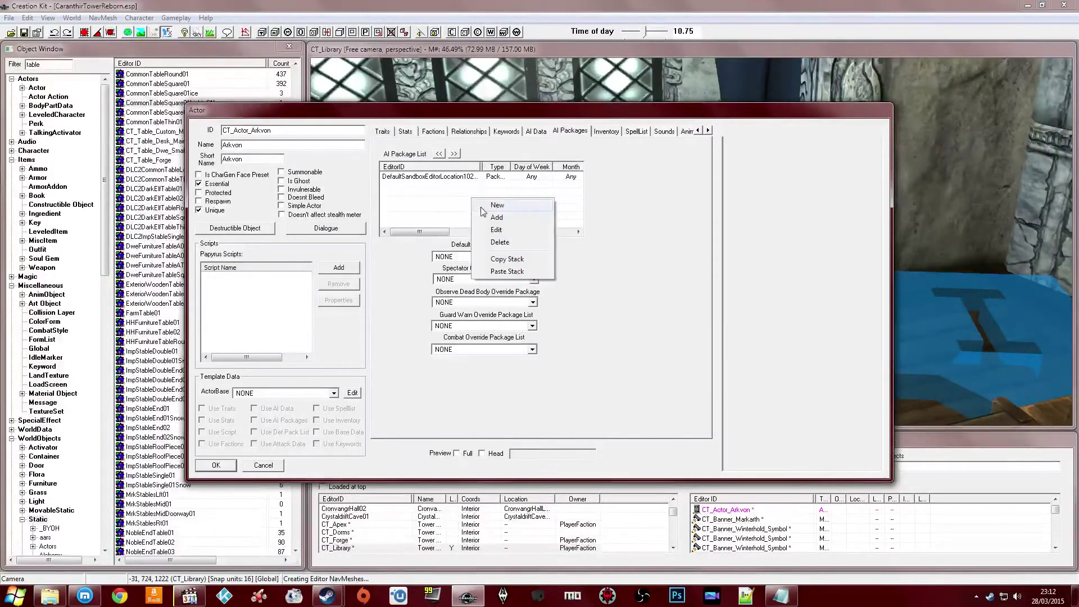
click(480, 205)
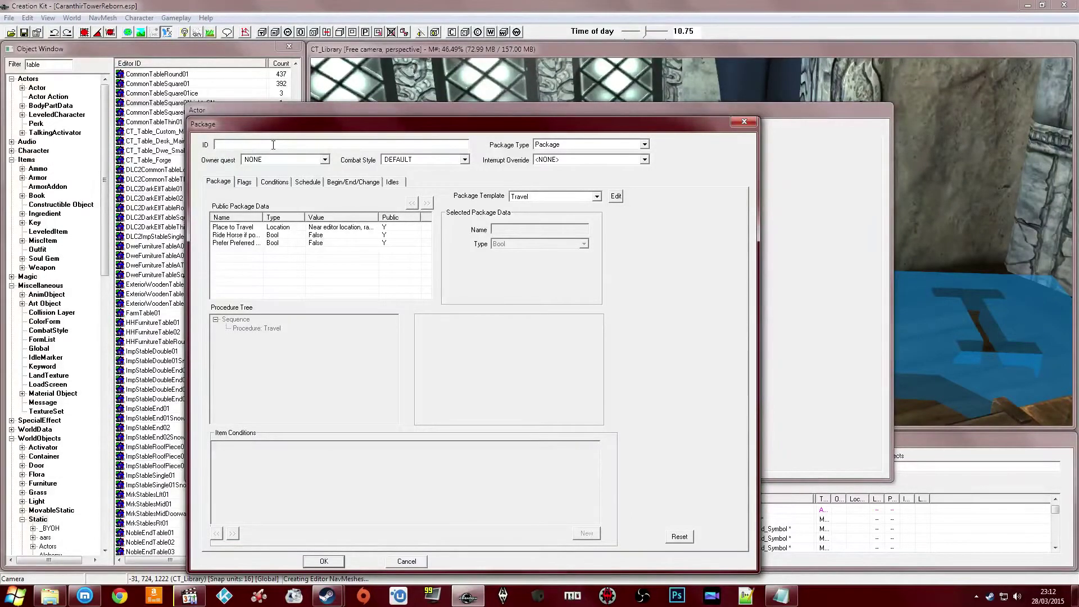
text(_Package_Breakfast_8)
text(-)
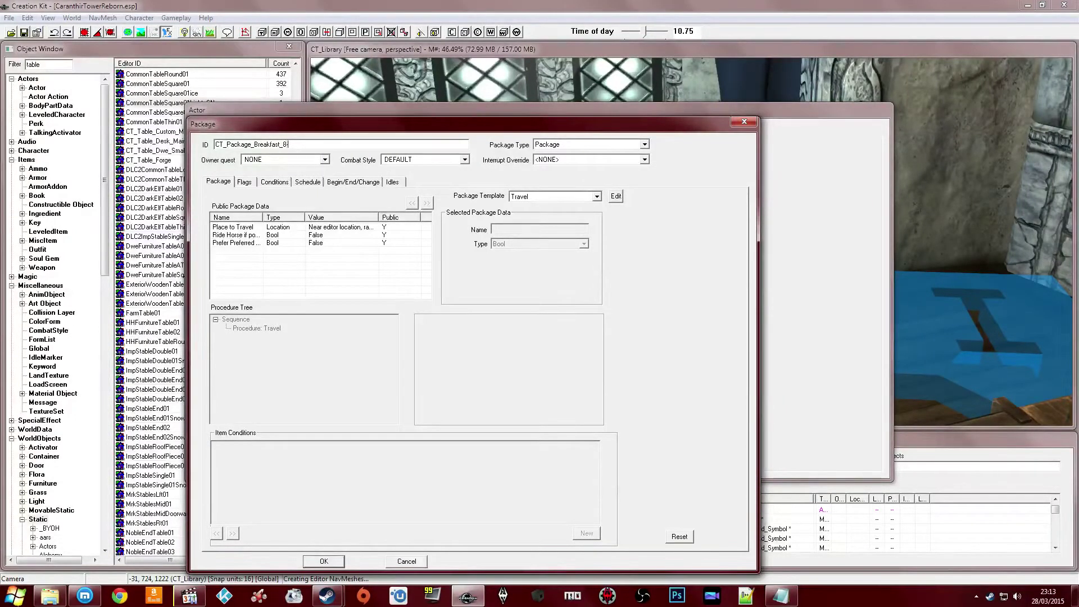
text(9)
click(515, 198)
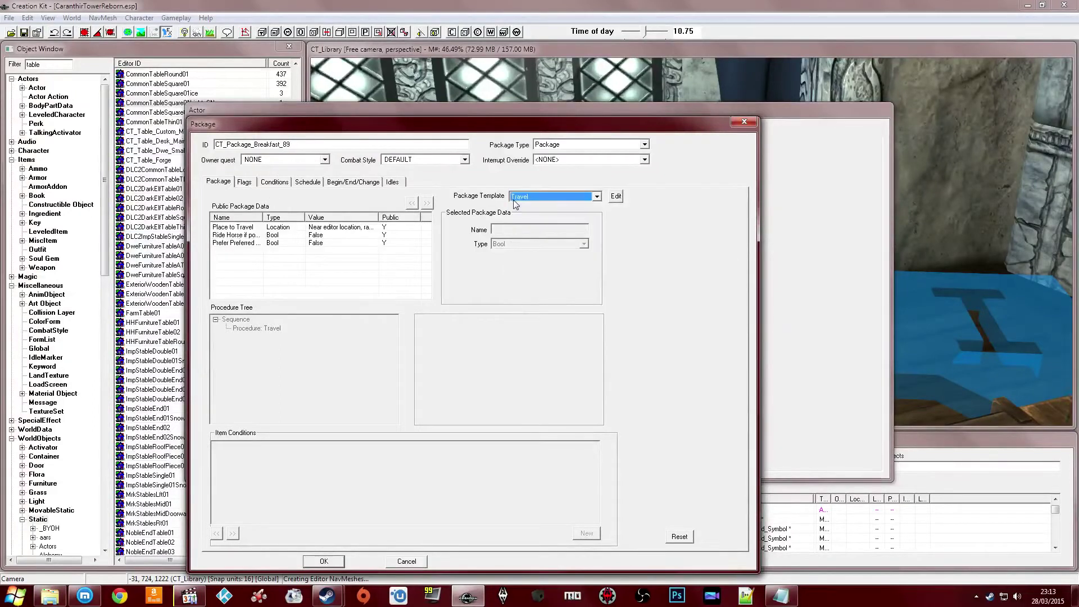
key(e)
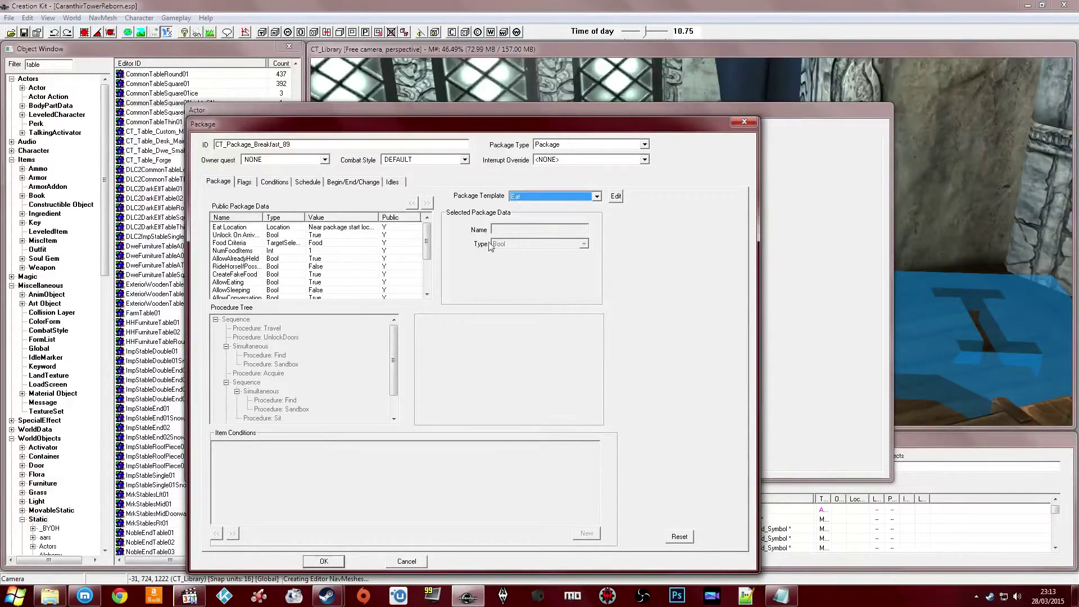
Select the package's Eat Location data, load the CT_Dorms cell with its navmesh hidden, and select the custom dining table
click(345, 227)
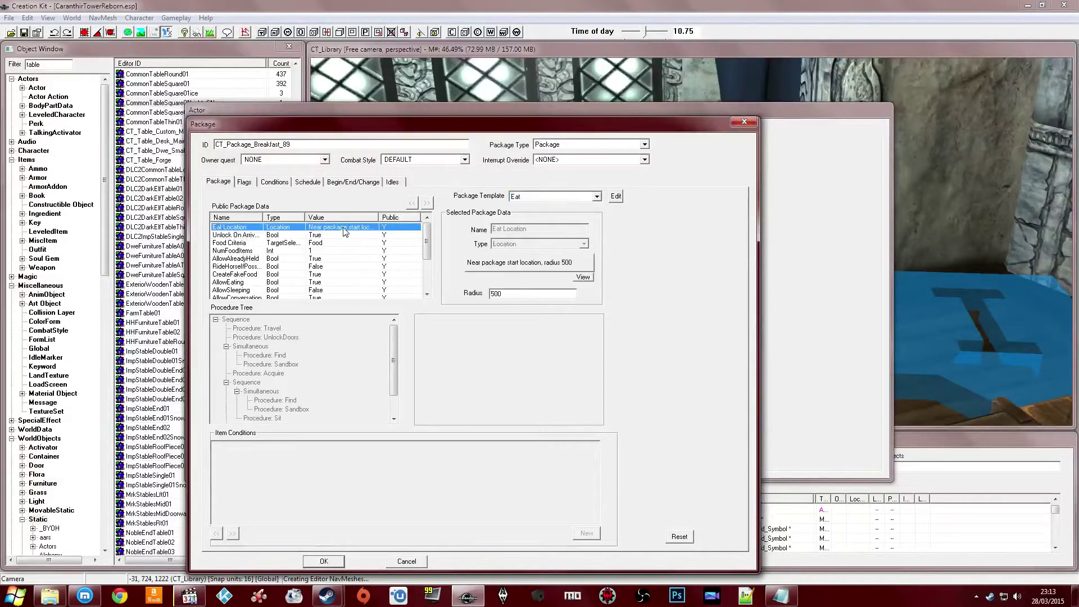
click(966, 244)
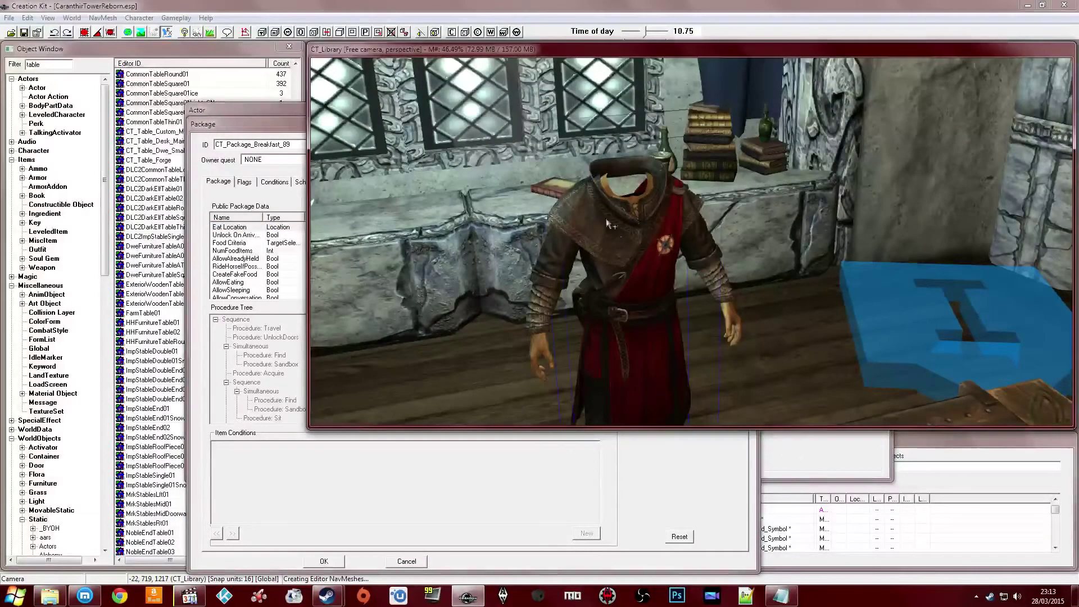
middle_drag(658, 217, 741, 233)
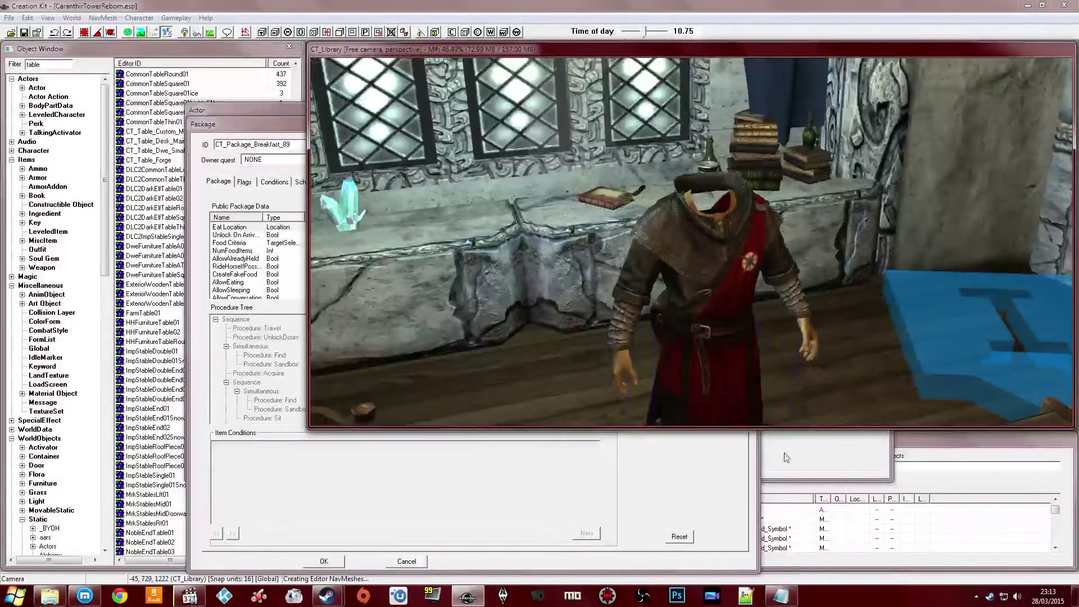
click(801, 518)
click(342, 532)
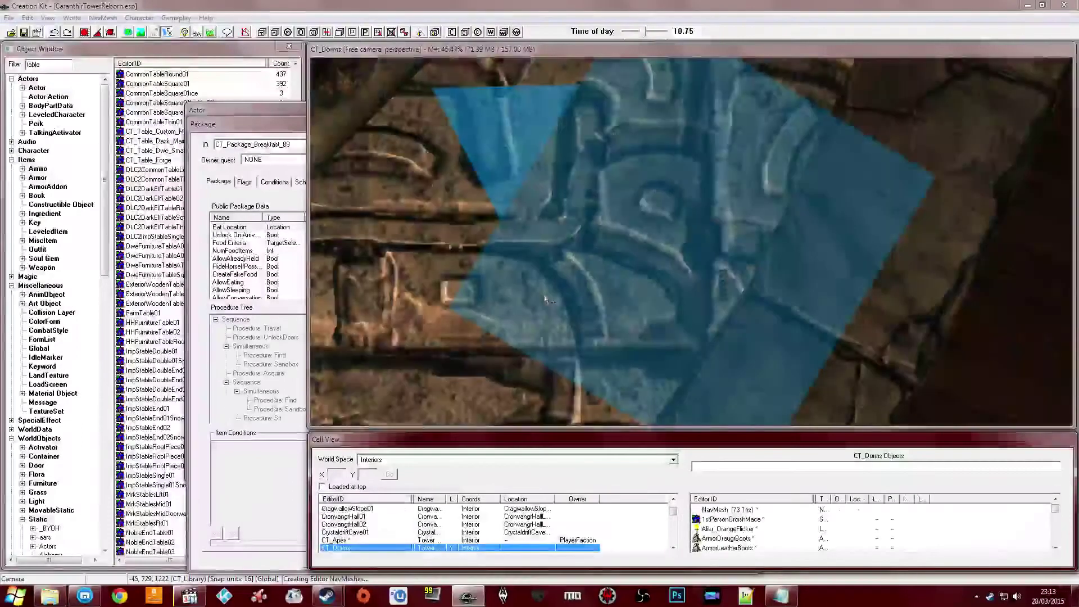
key(1)
key(1)
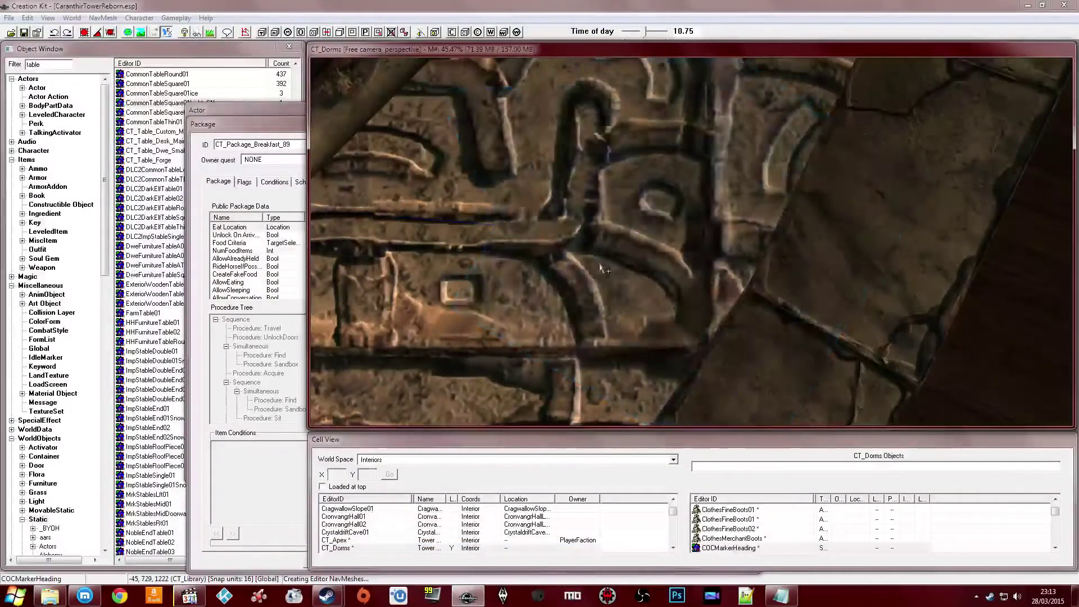
scroll(599, 270, down, 5)
middle_drag(613, 224, 544, 277)
click(533, 236)
Filter the object list by "xmarker"
double_click(48, 65)
text(xmark)
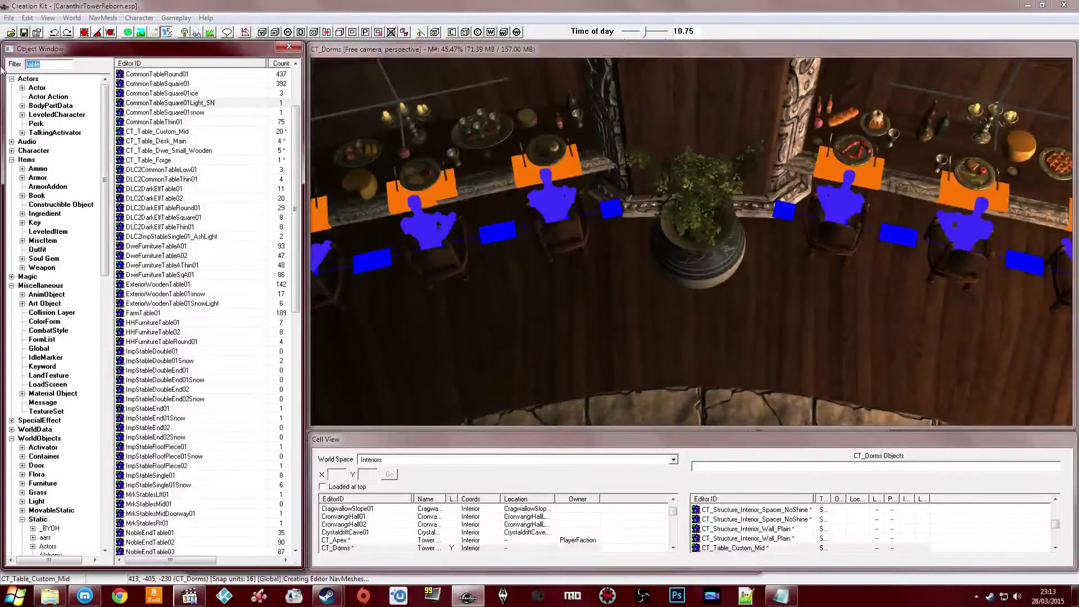
text(er)
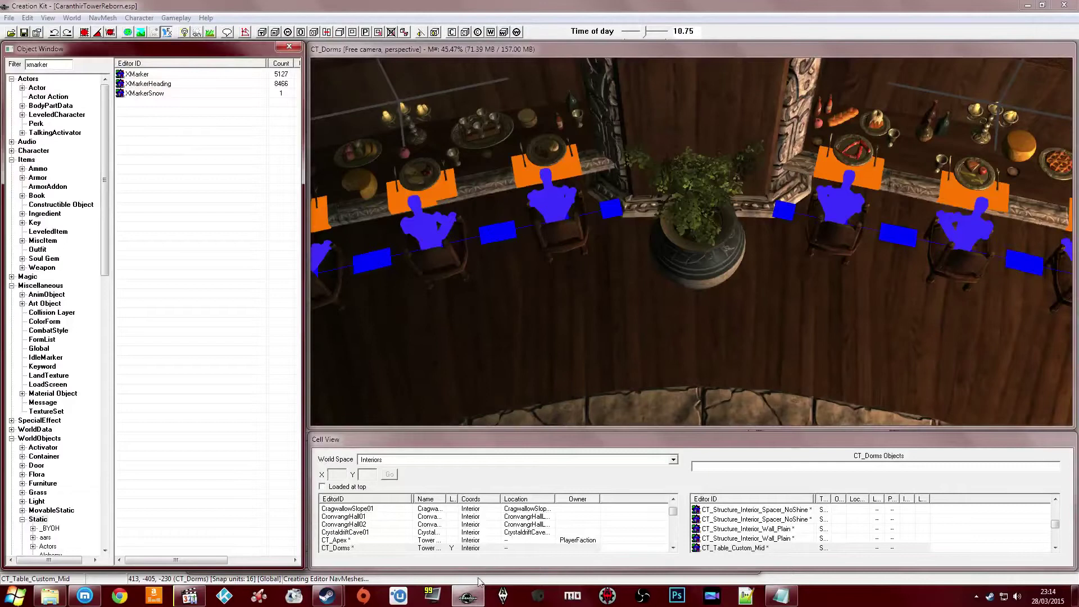
Try to save the plugin, and close the actor's Reference dialog
click(24, 32)
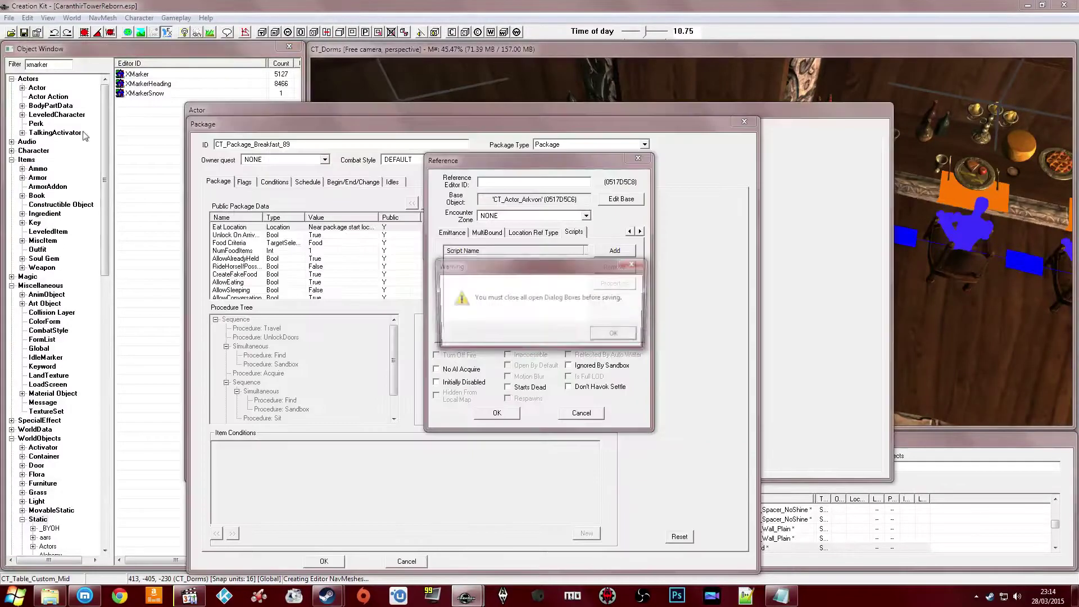
click(616, 336)
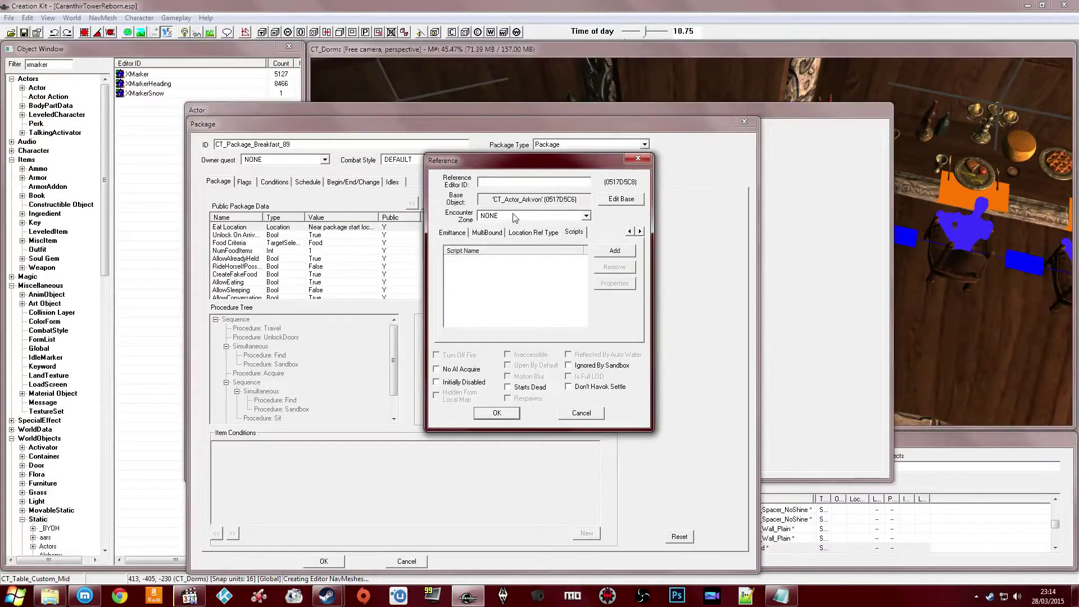
key(Escape)
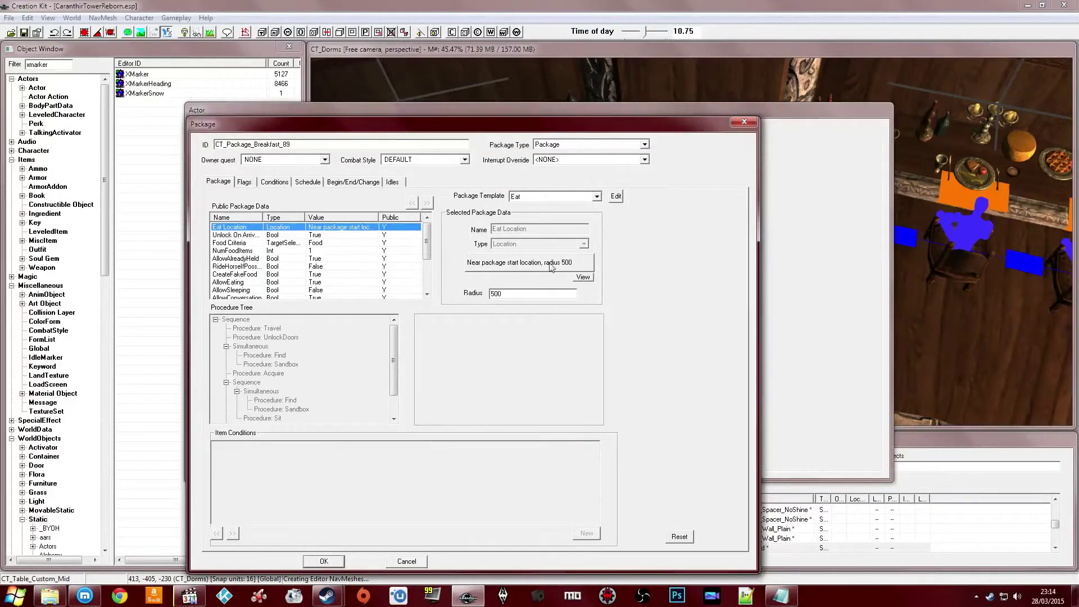
Open the package's Eat Location settings and choose Near Reference as the location type
click(529, 262)
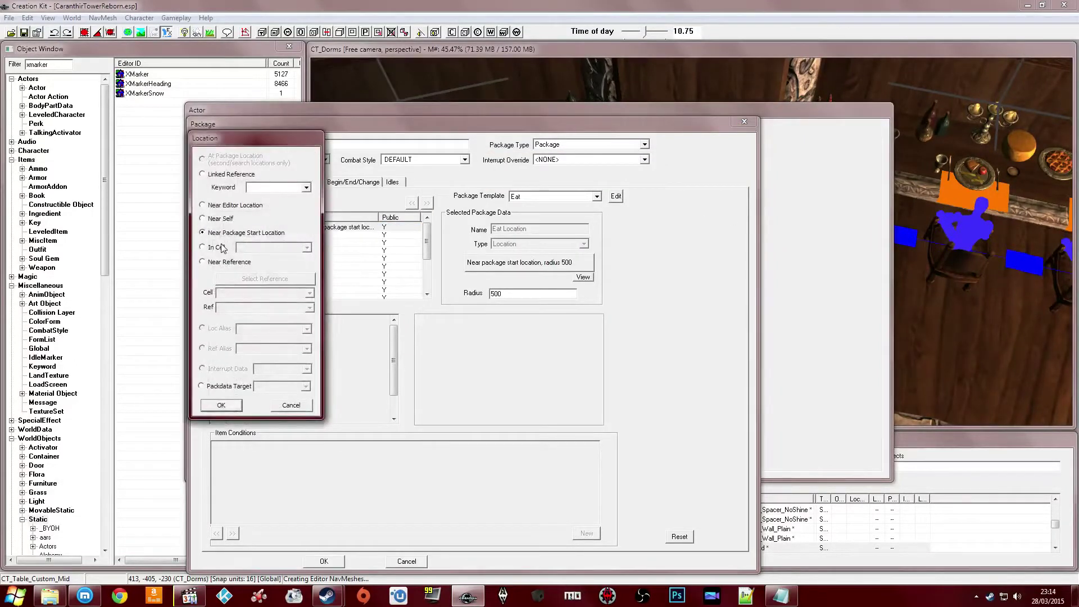
click(226, 233)
click(216, 249)
click(247, 262)
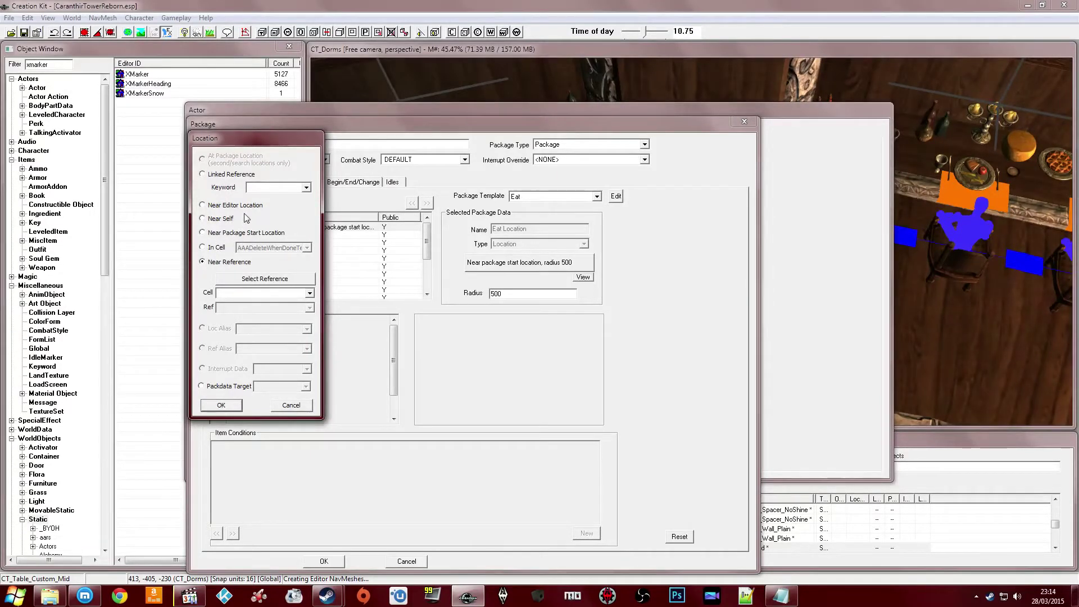
click(217, 247)
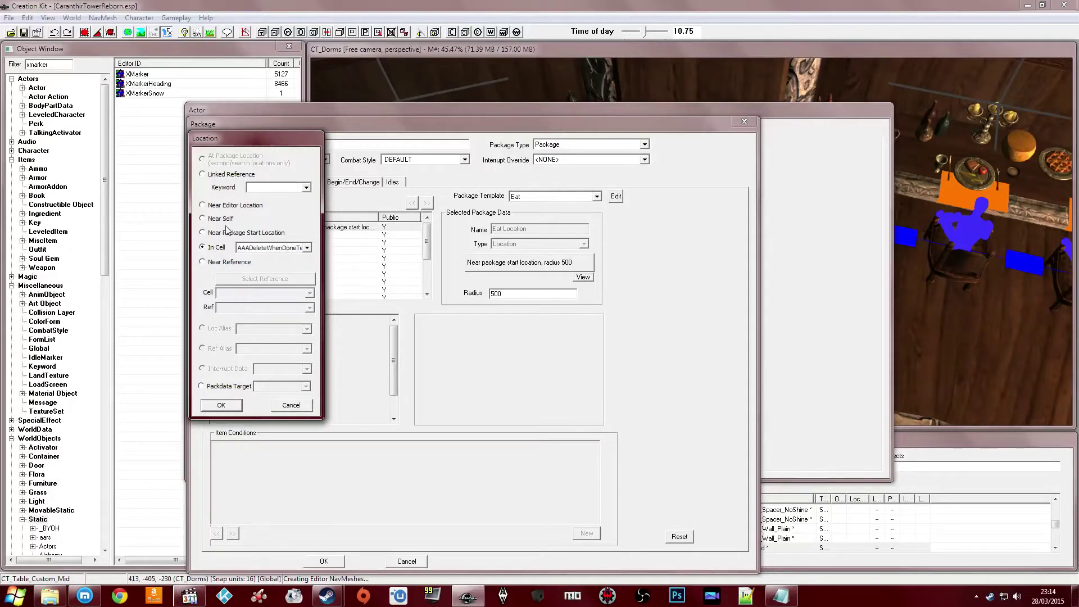
click(223, 222)
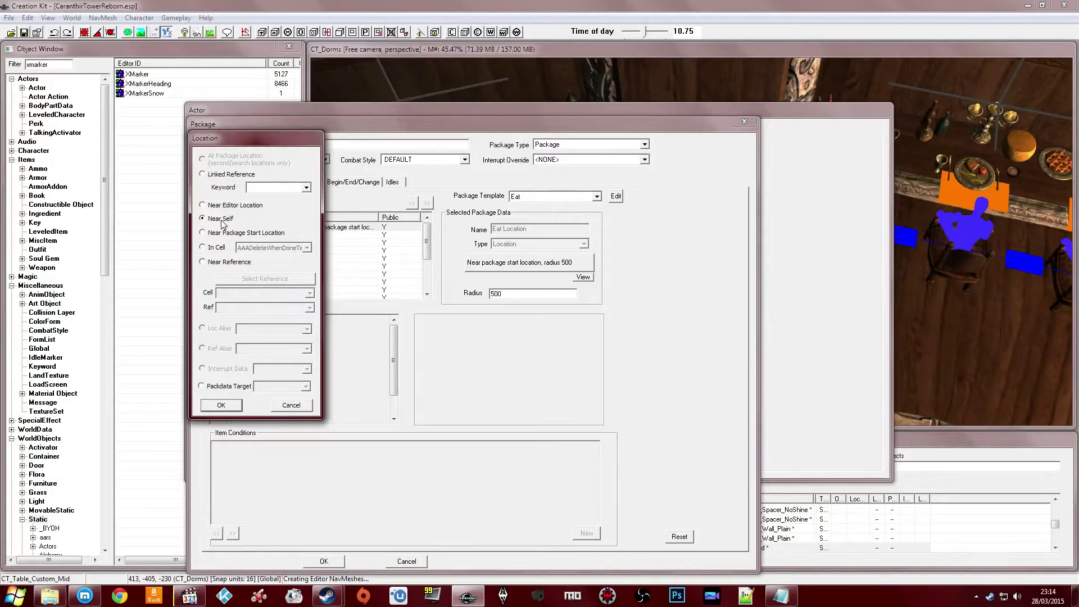
click(227, 263)
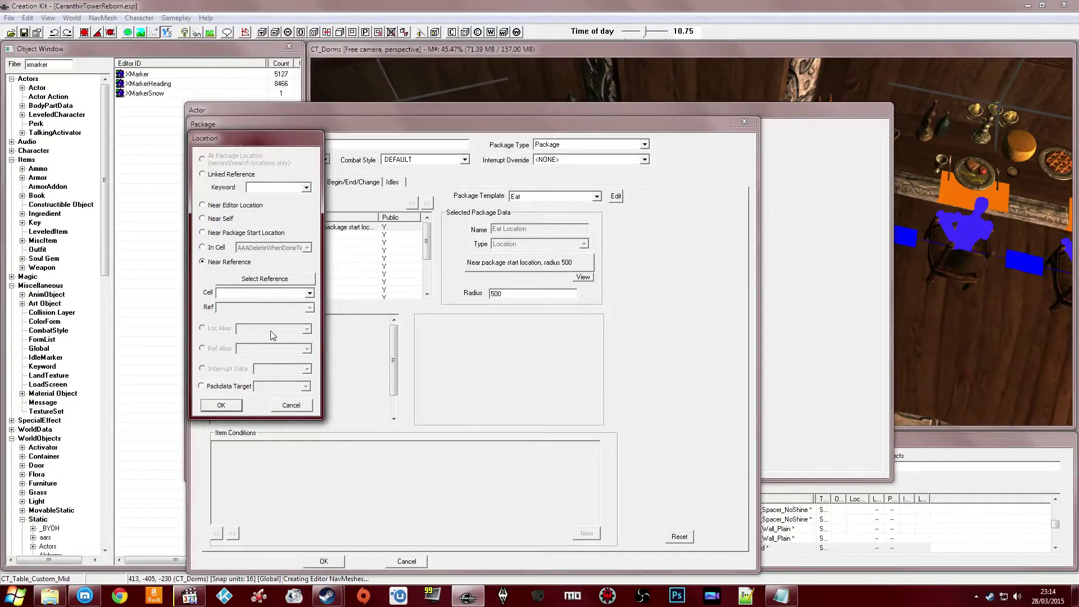
Cancel the location selection, open the seated actor's reference and try to save the plugin
click(291, 405)
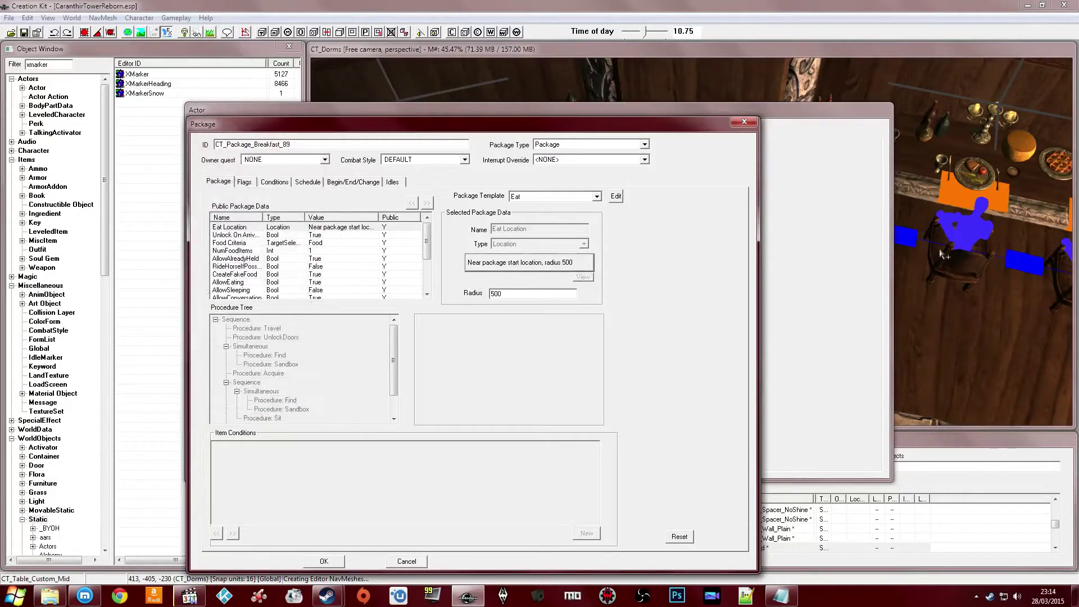
click(944, 255)
click(25, 33)
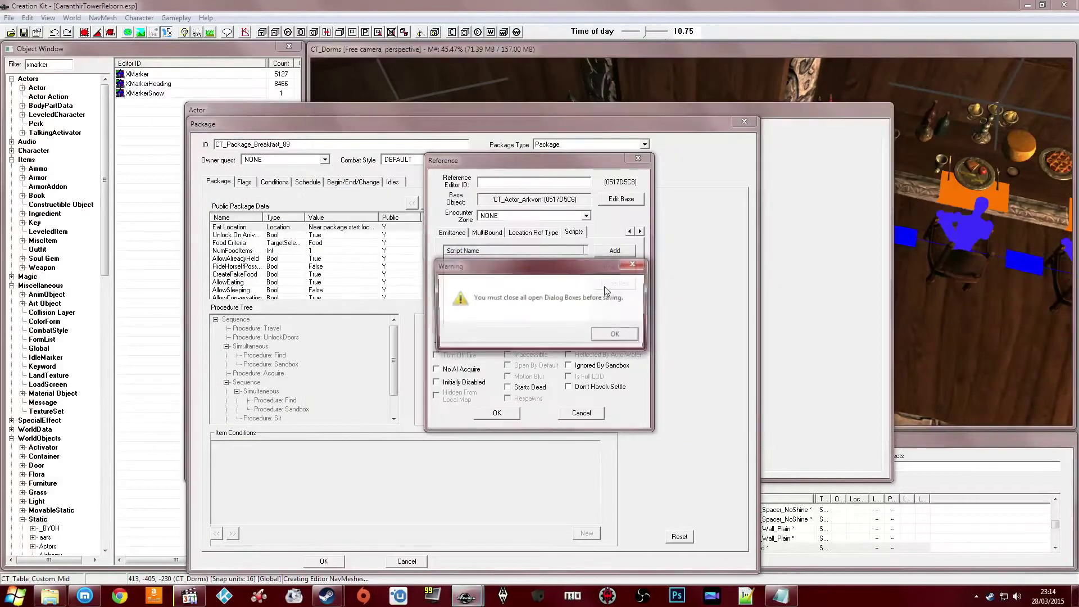
click(618, 336)
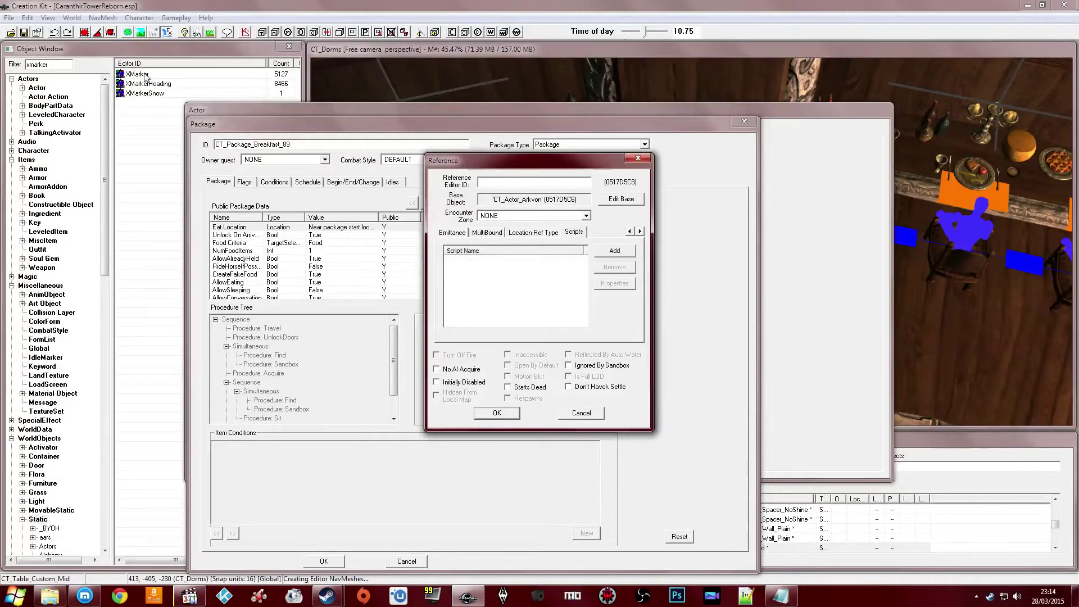
Place an XMarker on the floor in front of the potted plant and set its reference editor ID to CT_Ref_X_Food_Eat
click(902, 302)
mouse_move(894, 302)
mouse_down()
mouse_move(691, 349)
mouse_move(681, 342)
mouse_up()
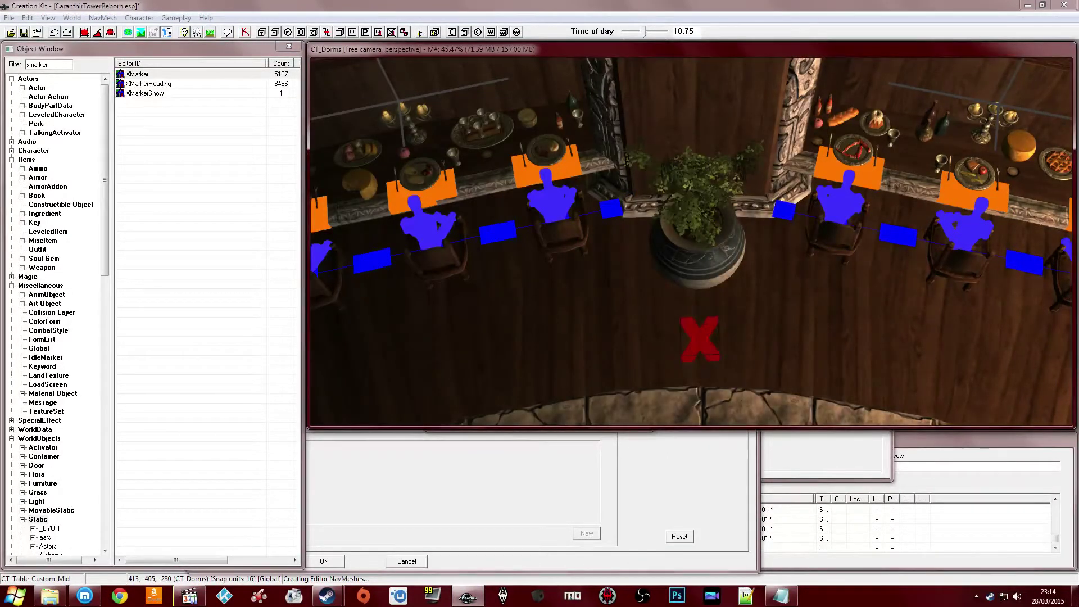
click(694, 341)
double_click(693, 339)
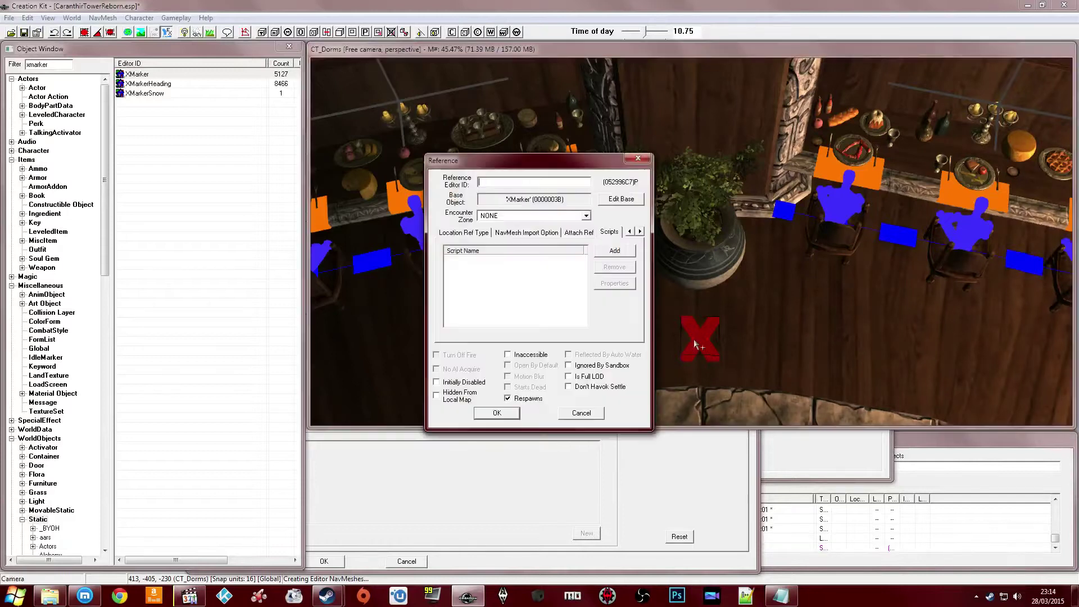
text(CT_Ref_X)
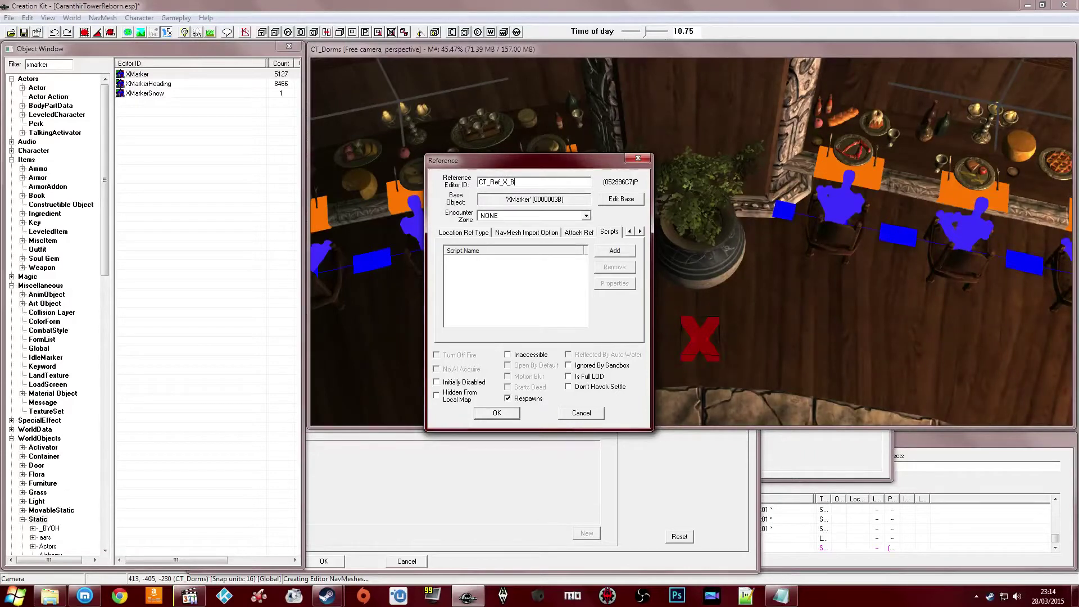
text(_Food_Eat)
click(509, 413)
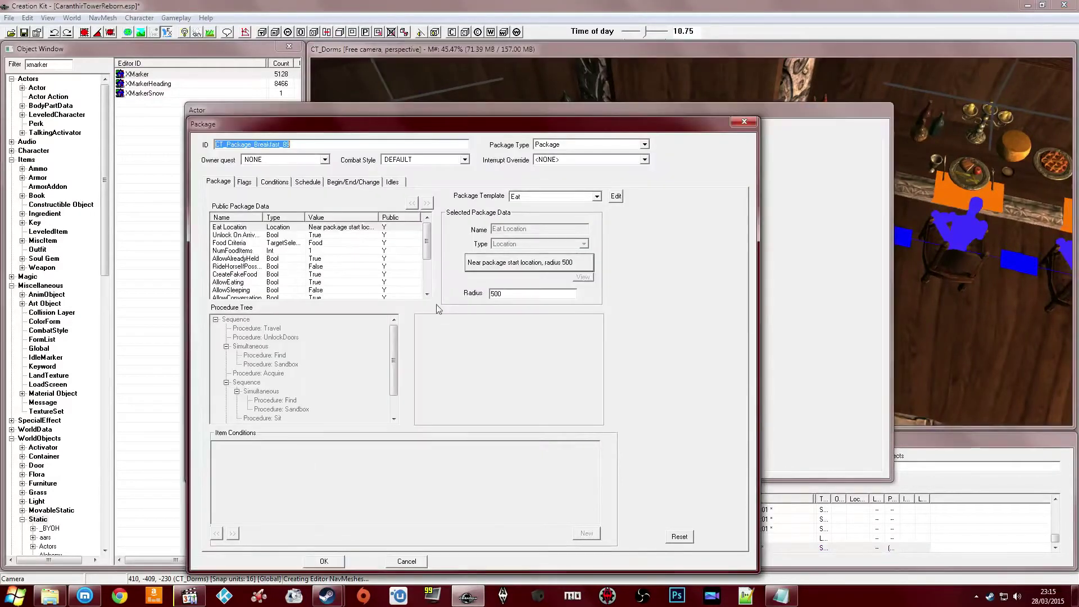
Set the package's Eat Location near reference CT_Ref_X_Food_Eat in CT_Dorms with a radius of 512
click(528, 262)
click(217, 261)
click(244, 281)
double_click(693, 332)
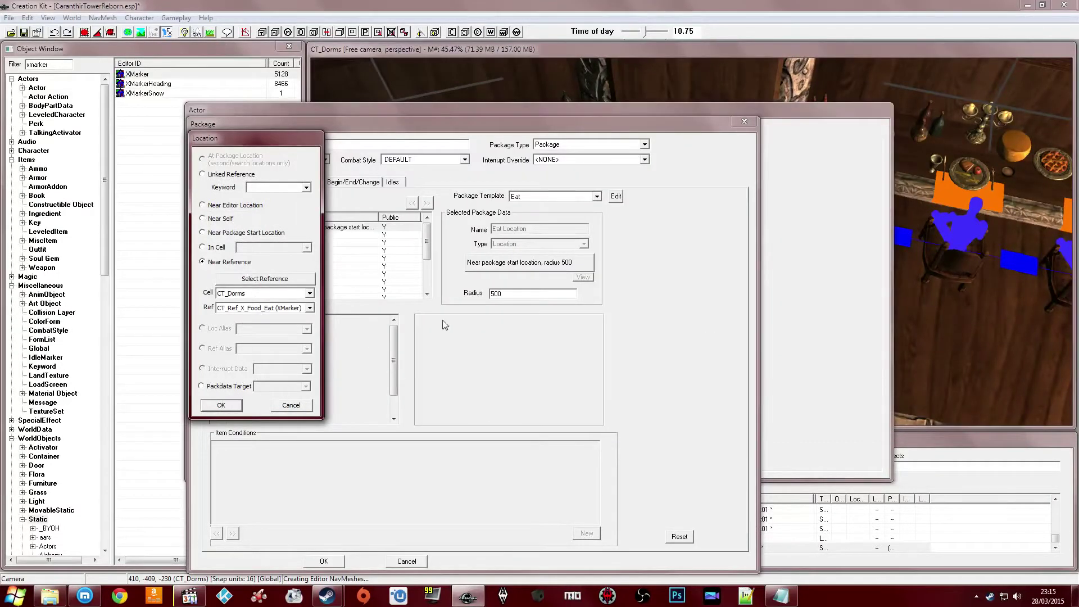
click(221, 404)
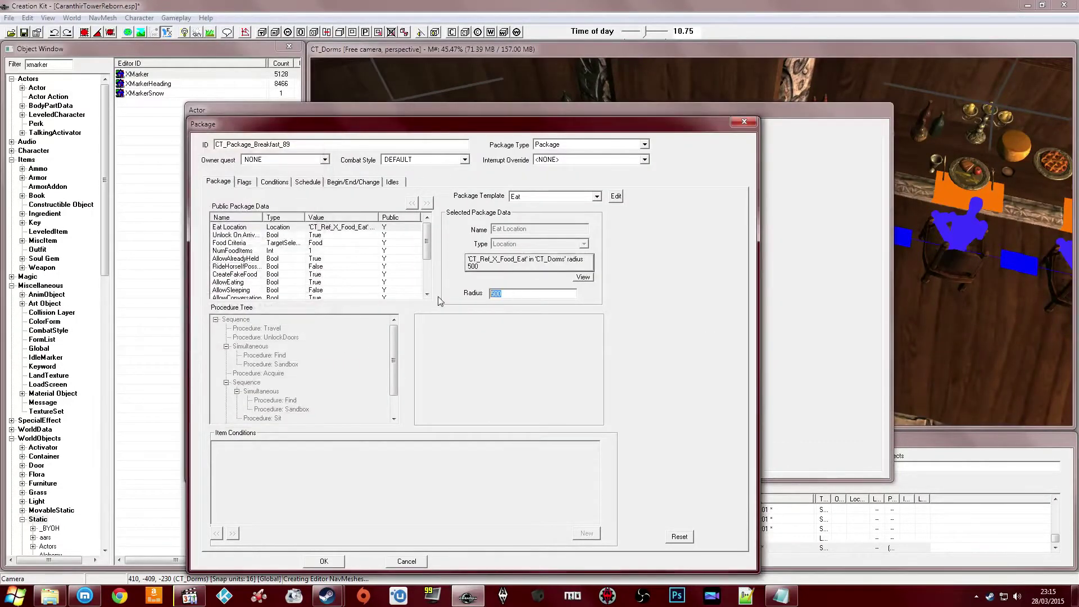
text(512)
Examine the package's Unlock On Arrival, Food Criteria, NumFoodItems and AllowAlreadyHeld settings
click(334, 236)
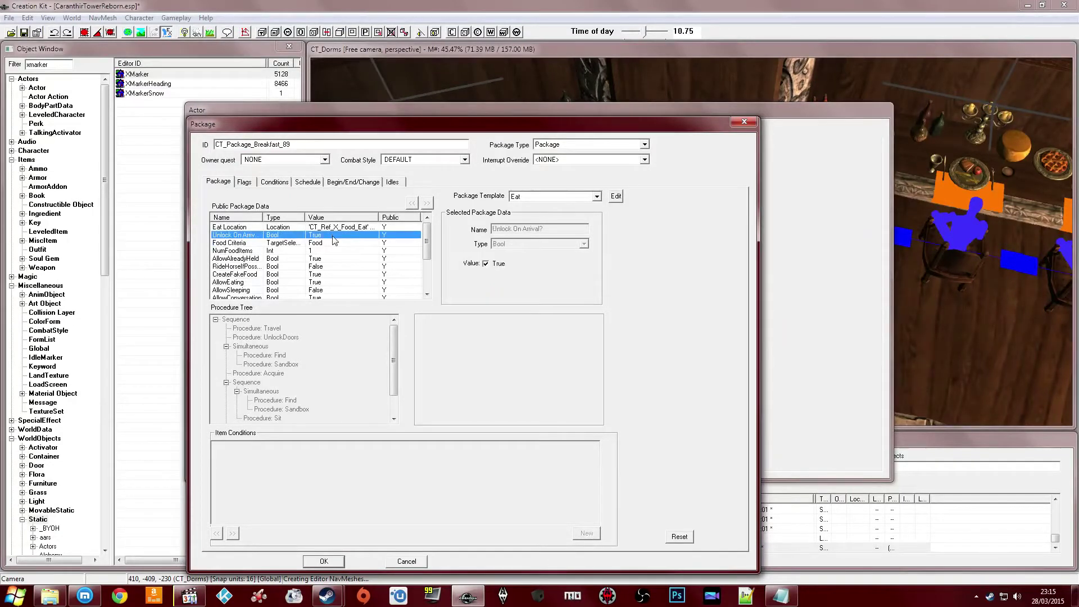
click(307, 250)
scroll(306, 254, up, 1)
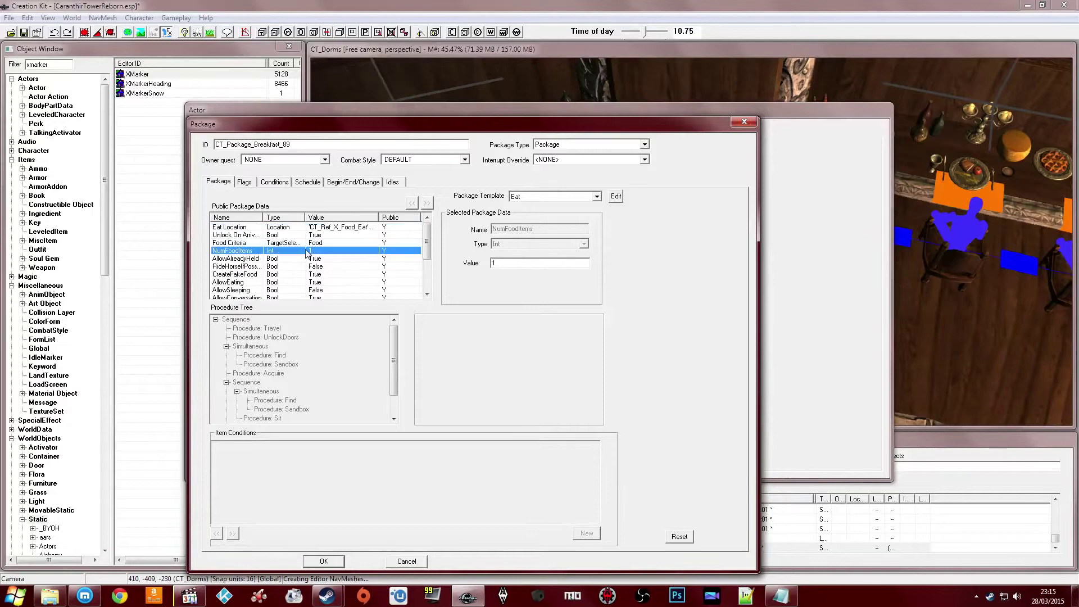
click(310, 235)
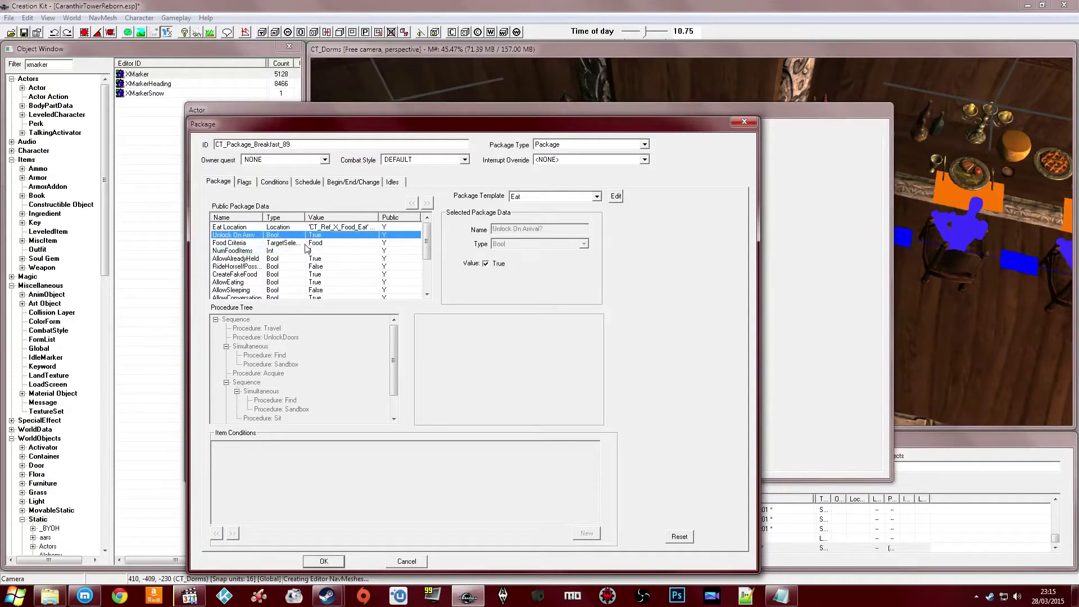
click(311, 245)
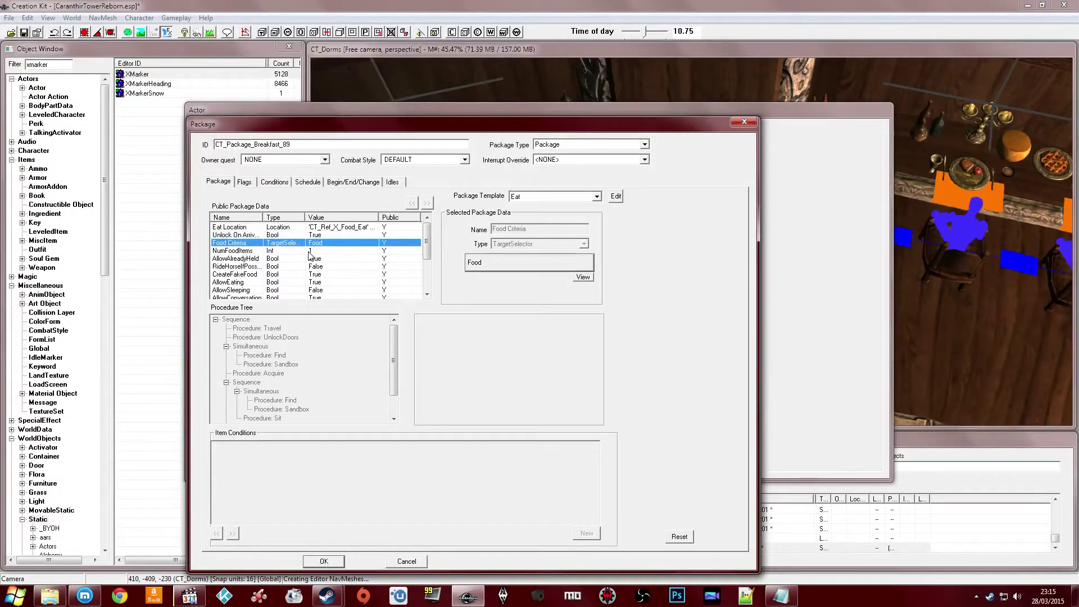
click(279, 251)
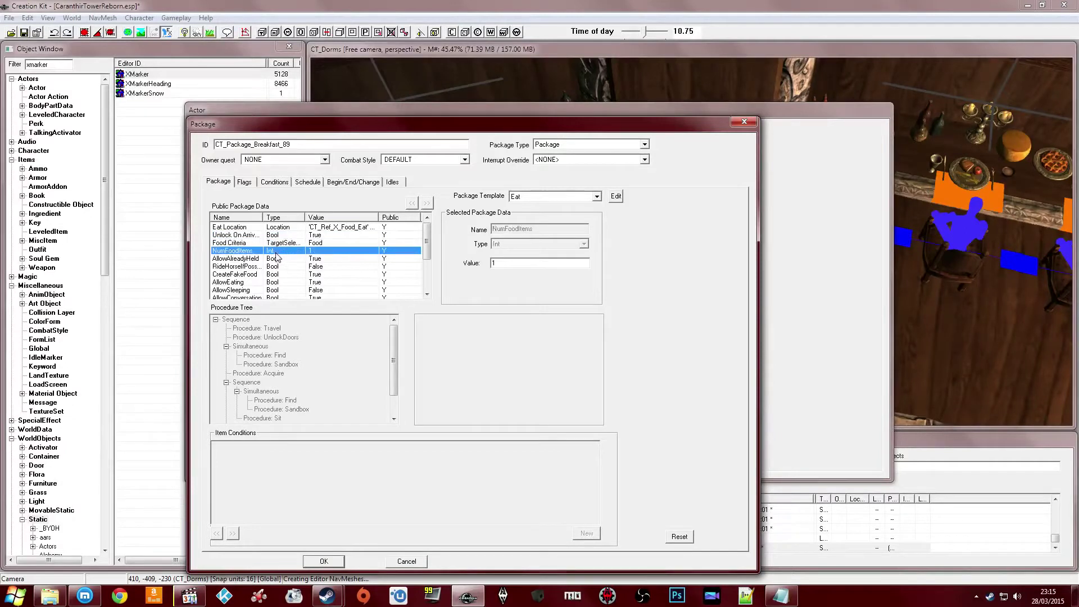
click(280, 243)
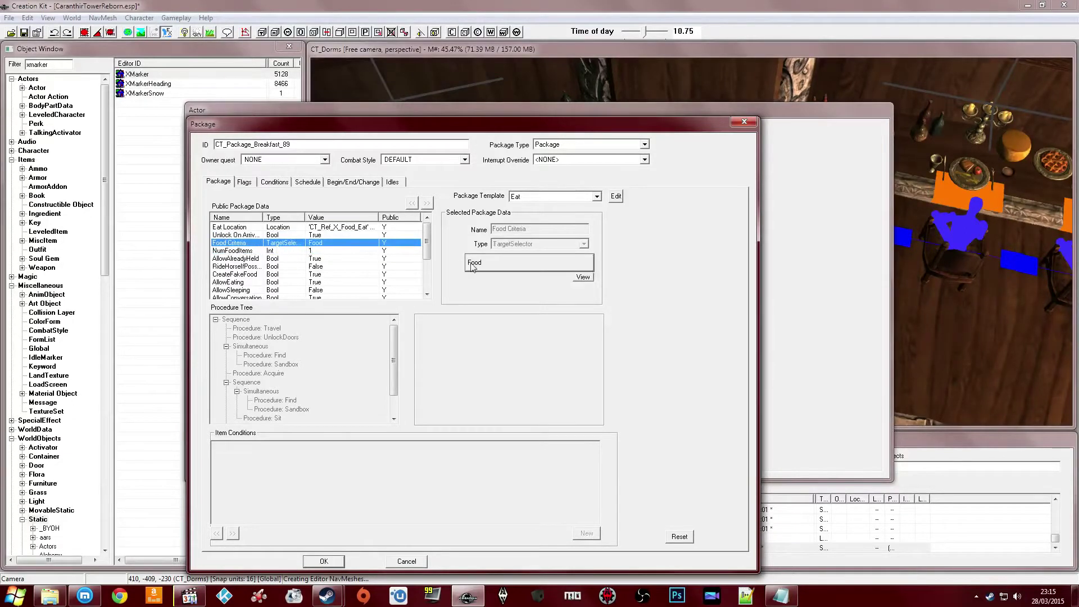
click(294, 251)
click(292, 259)
click(291, 250)
click(291, 259)
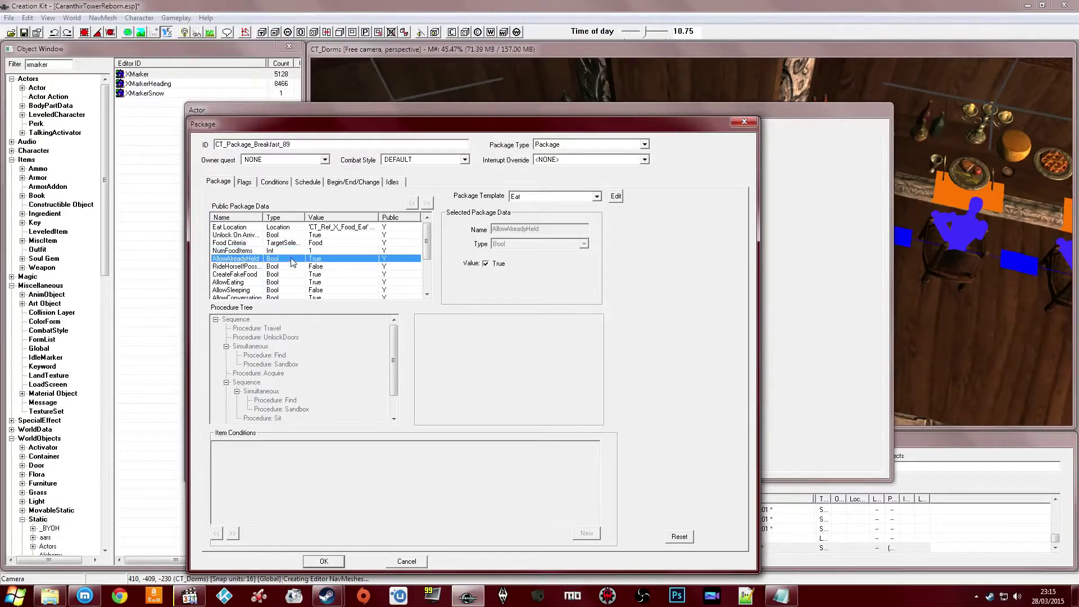
Widen the package data's Name column and review the settings from RideHorseIfPossible to AllowConversation
drag(262, 217, 281, 218)
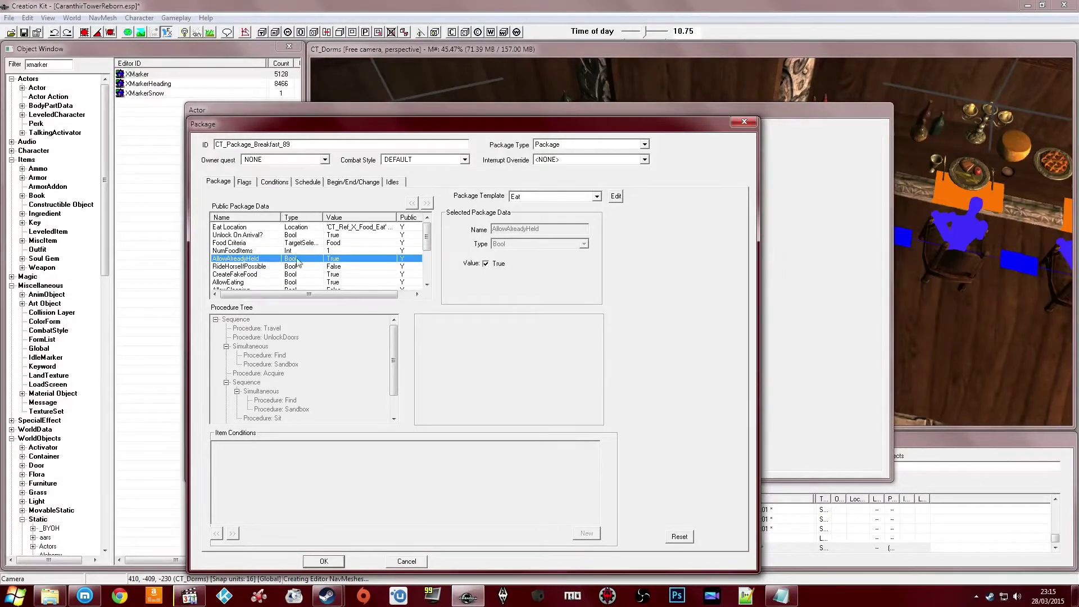
click(312, 267)
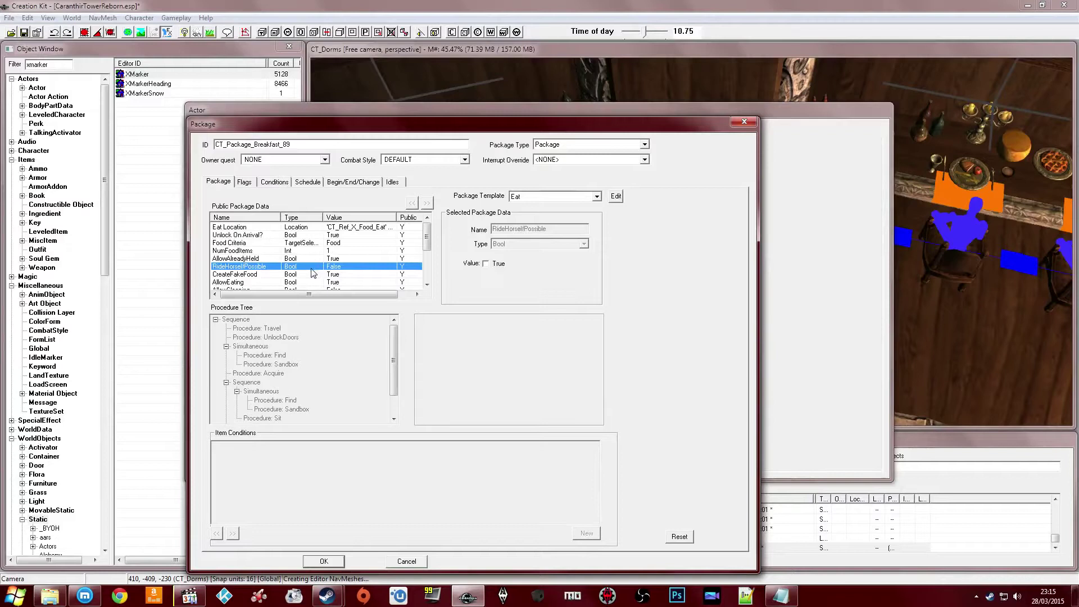
click(312, 274)
scroll(312, 274, down, 2)
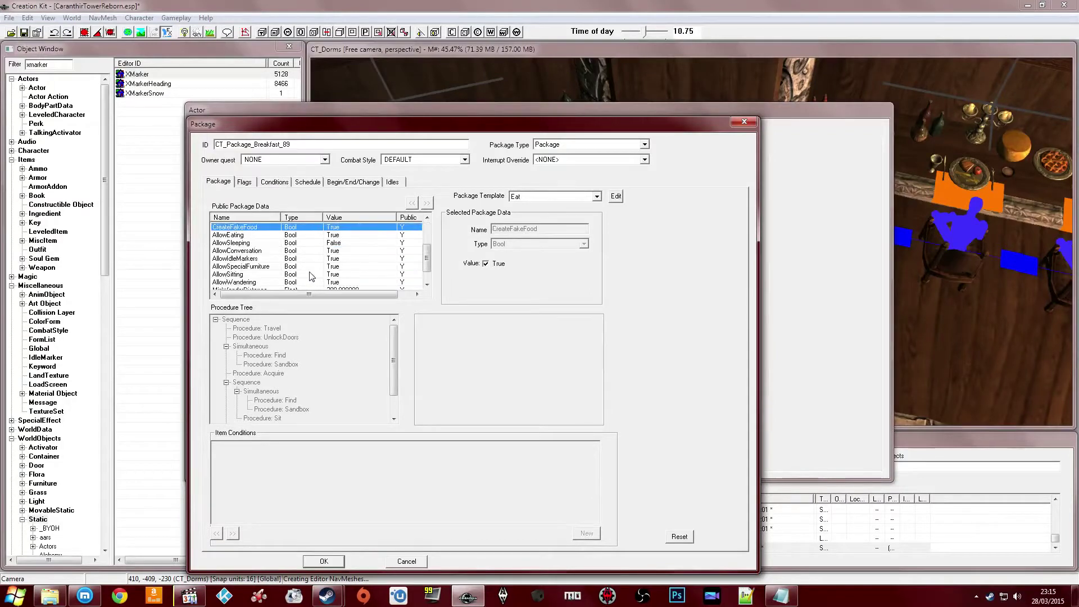
click(301, 235)
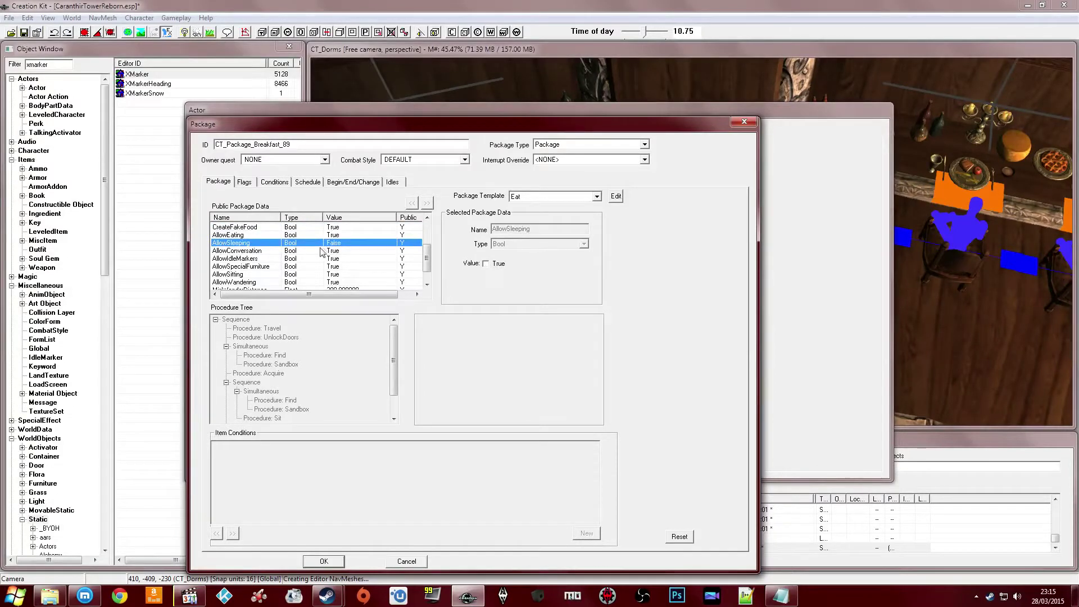
click(312, 251)
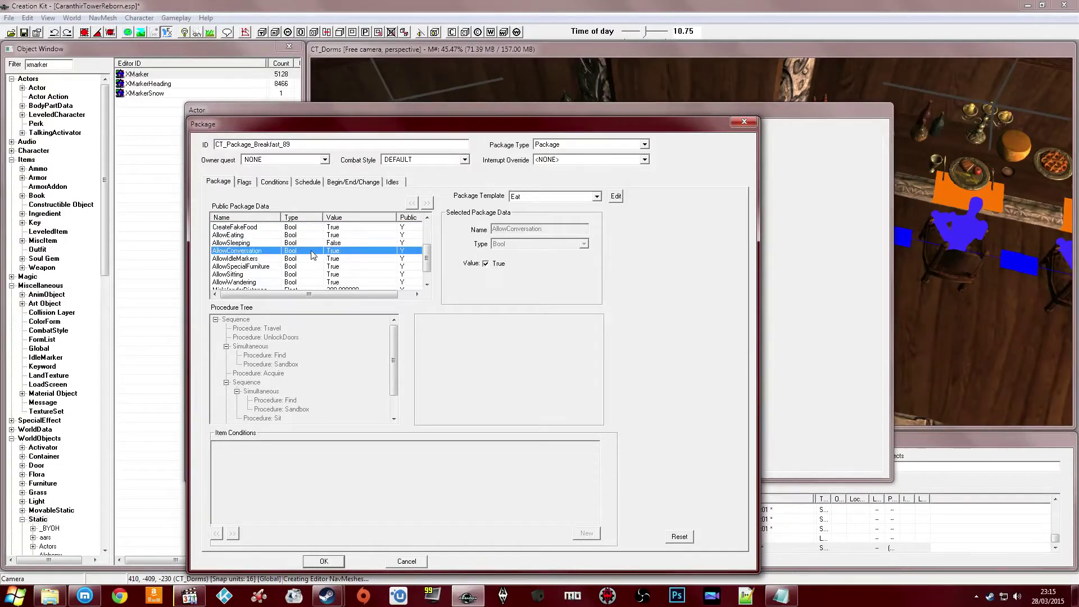
click(528, 197)
click(528, 196)
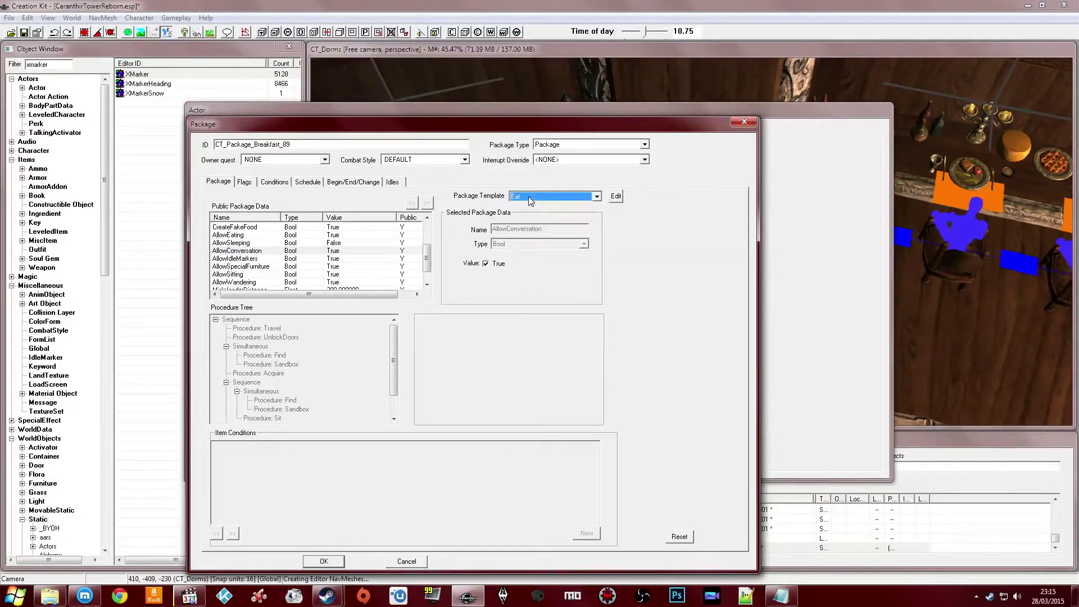
Set AllowConversation and AllowIdleMarkers to False in the breakfast package
click(295, 251)
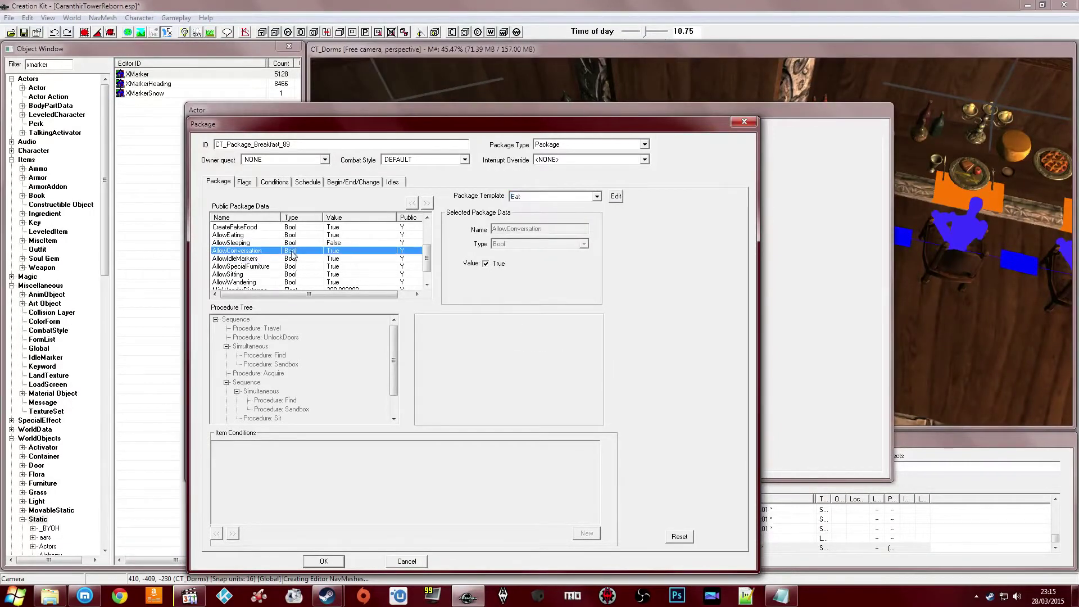
click(487, 264)
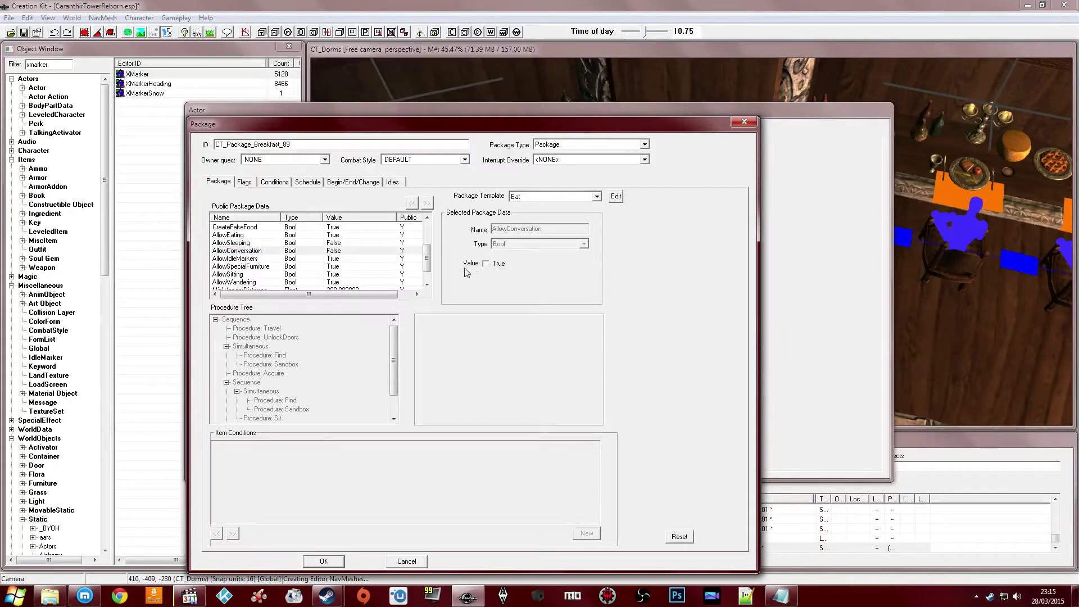
click(279, 259)
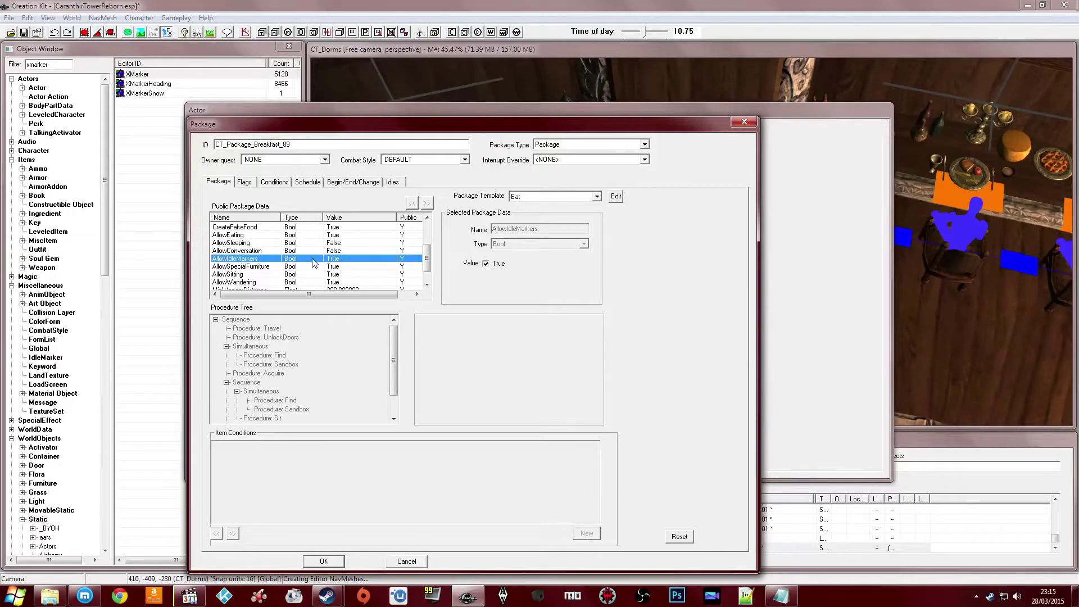
click(485, 263)
Review the AllowSpecialFurniture, AllowSitting, AllowWandering and MinWanderDistance settings
click(296, 267)
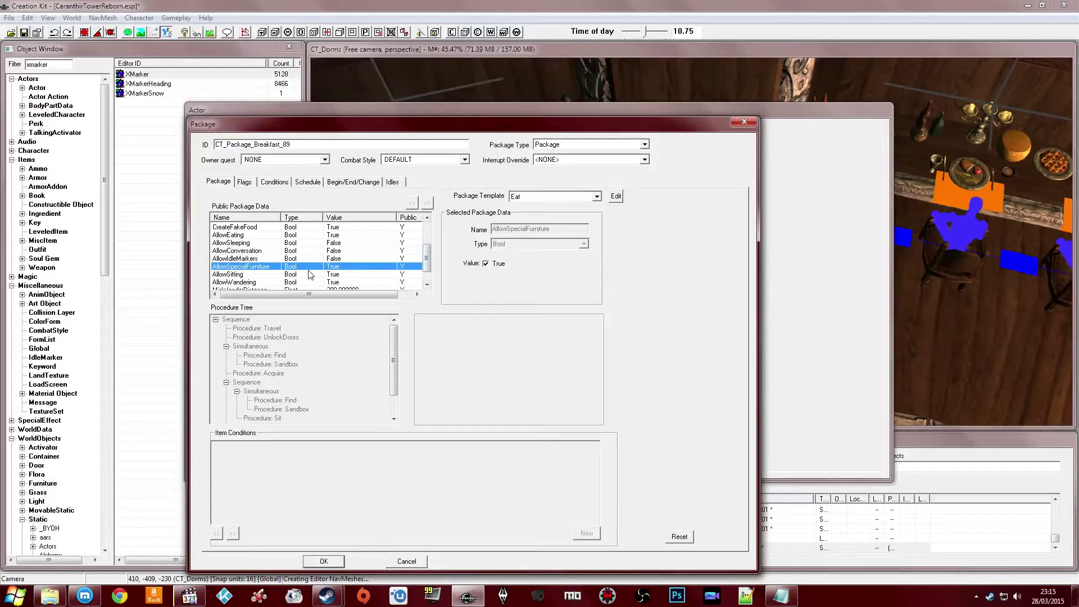
click(306, 274)
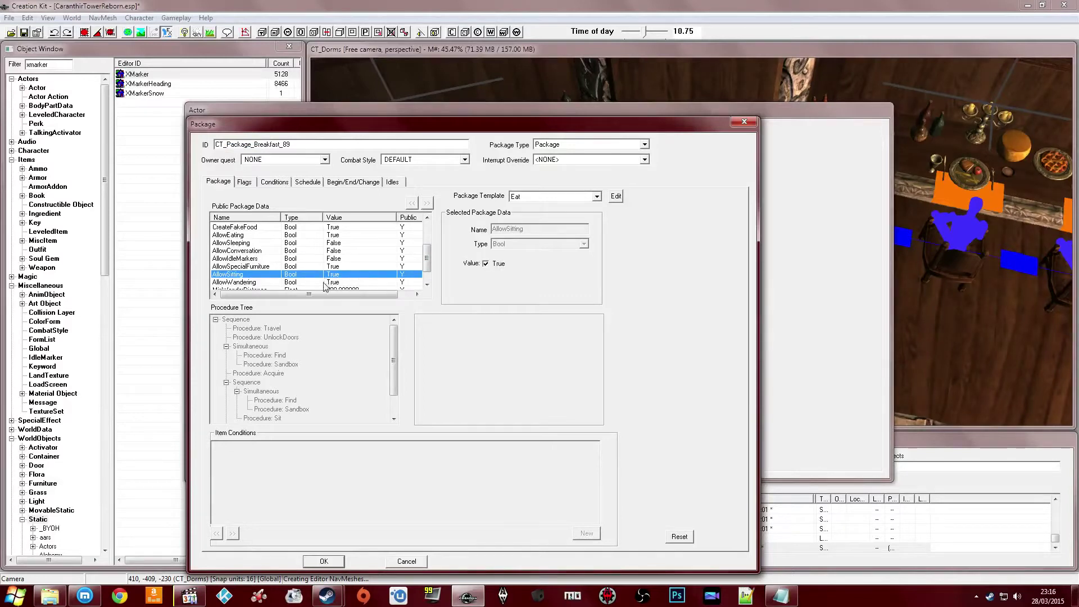
click(406, 282)
scroll(424, 268, down, 1)
click(352, 276)
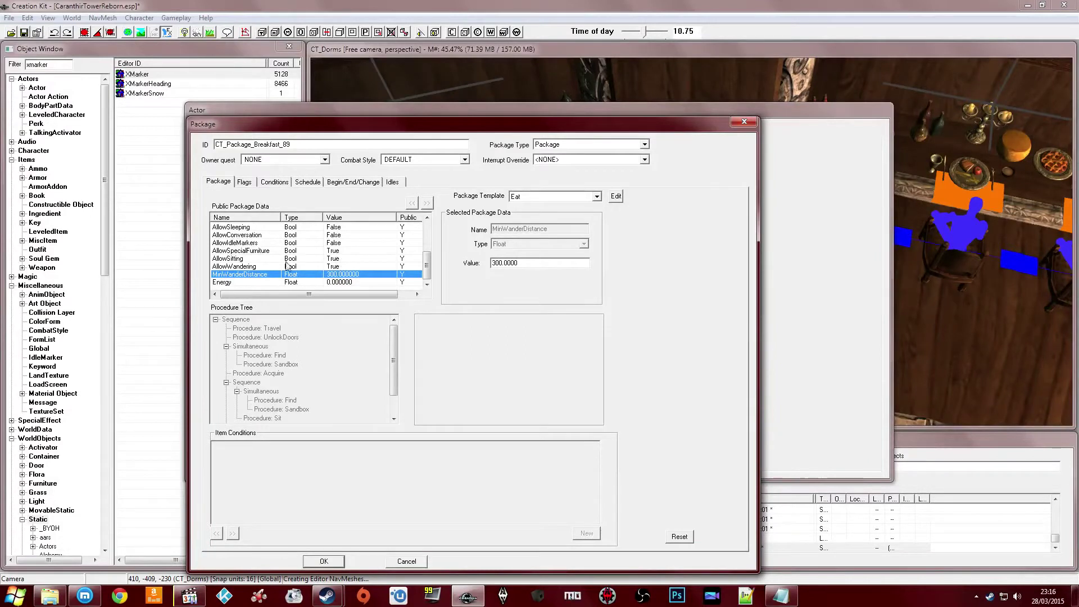
Switch to the browser to check the Twitch stream chat and return to the Creation Kit package
click(85, 597)
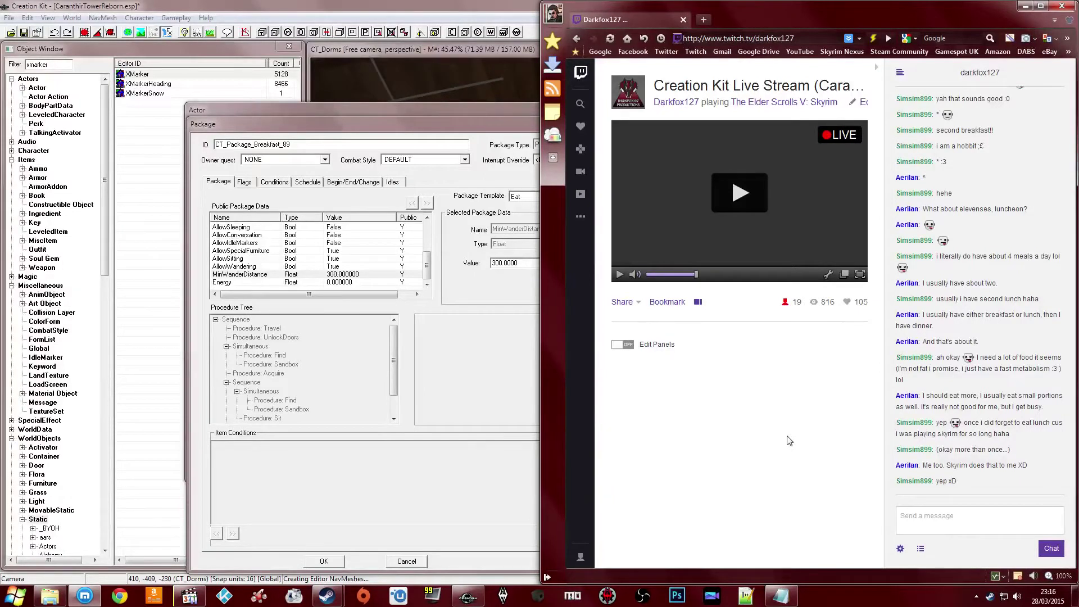
click(493, 332)
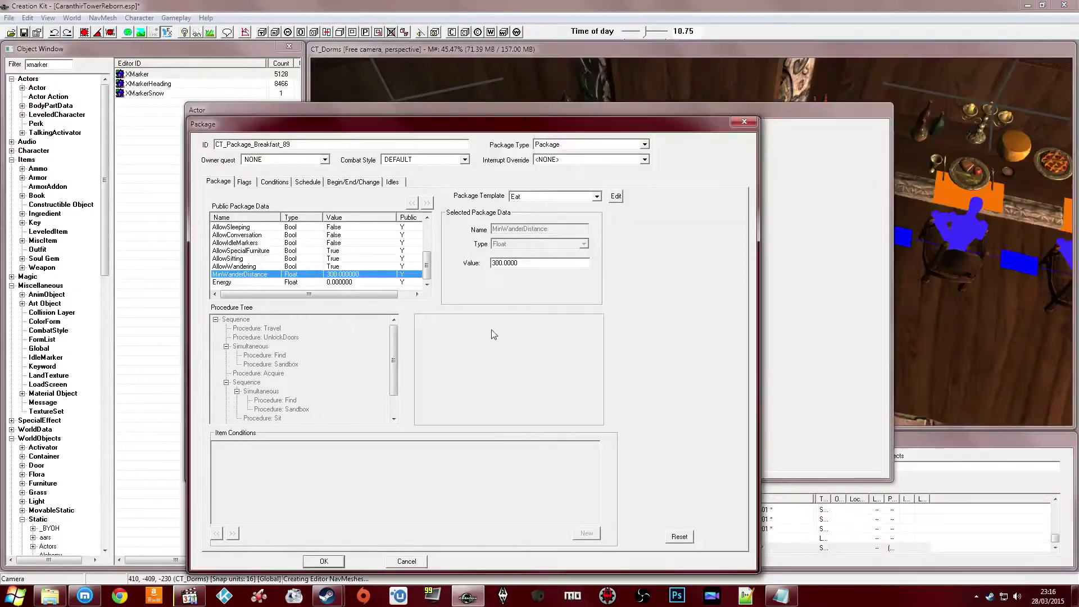
Compare the package's sitting, wandering, MinWanderDistance and Energy settings, rechecking AllowIdleMarkers and AllowSpecialFurniture
click(347, 259)
click(343, 266)
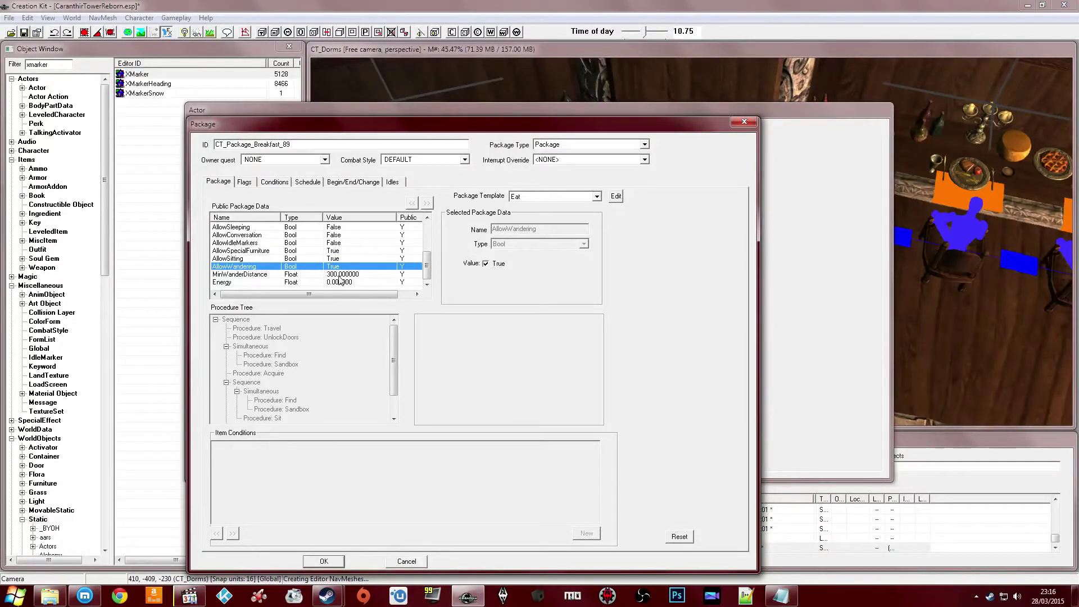
click(339, 275)
click(336, 266)
click(331, 282)
click(336, 266)
click(337, 274)
click(338, 267)
click(324, 243)
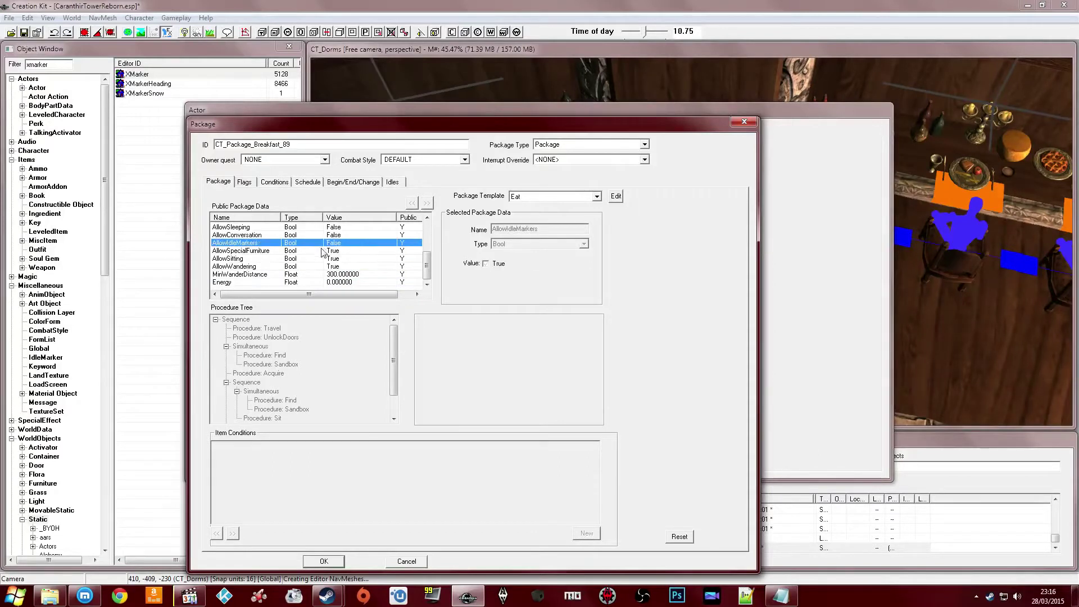
click(253, 248)
click(251, 258)
click(253, 264)
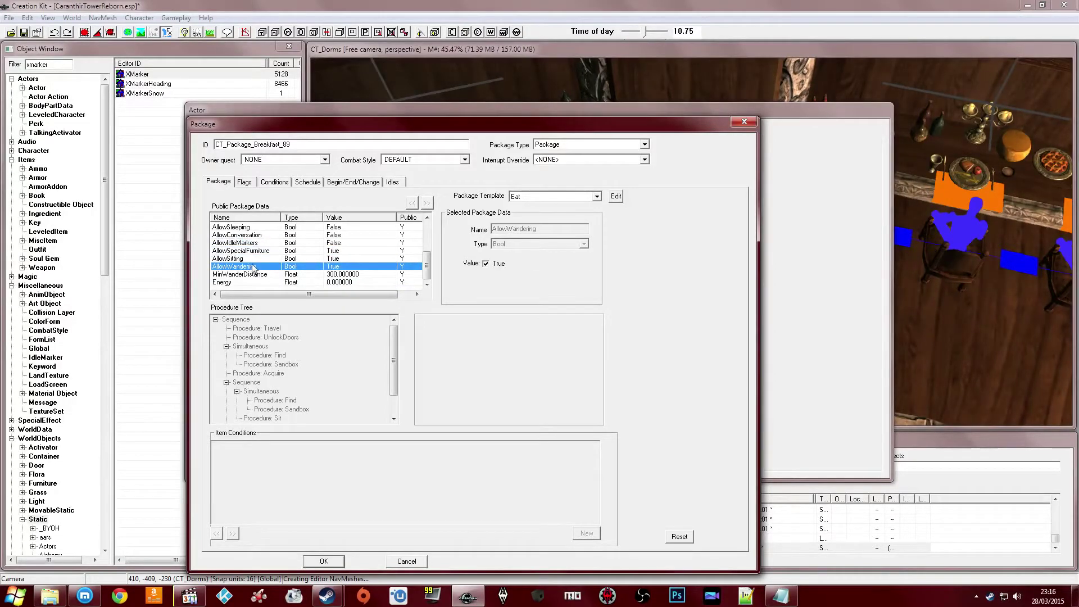
click(254, 274)
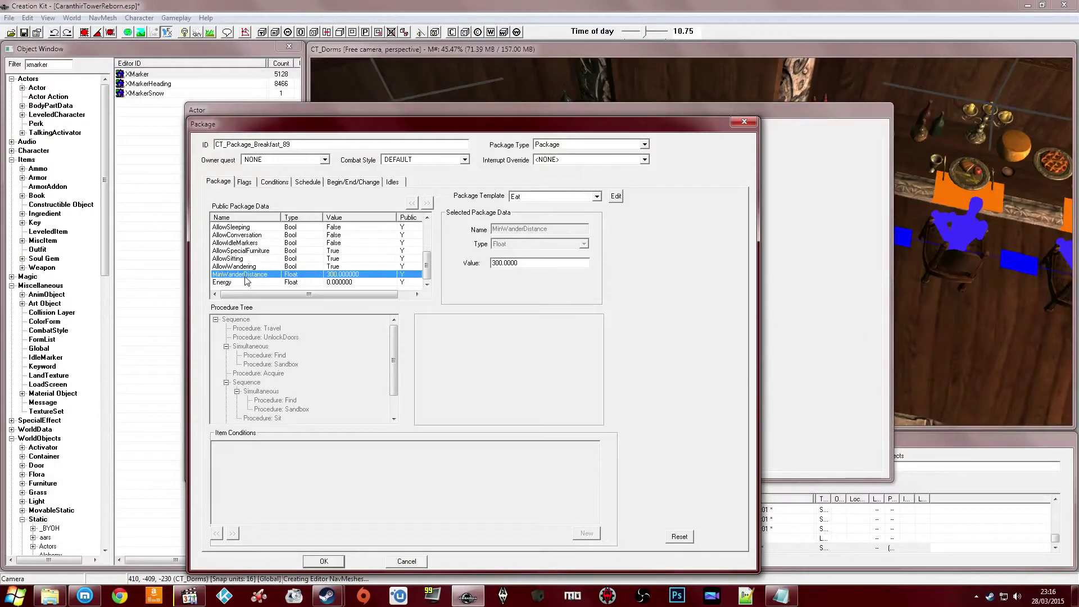
click(251, 283)
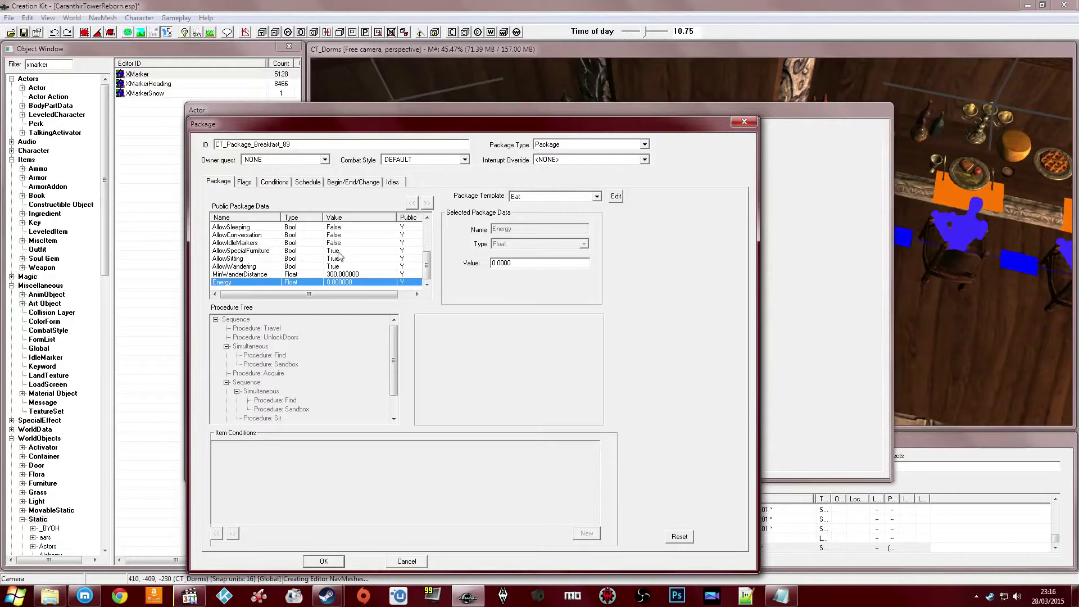
Check the Energy value in the breakfast package's public data
drag(518, 263, 476, 264)
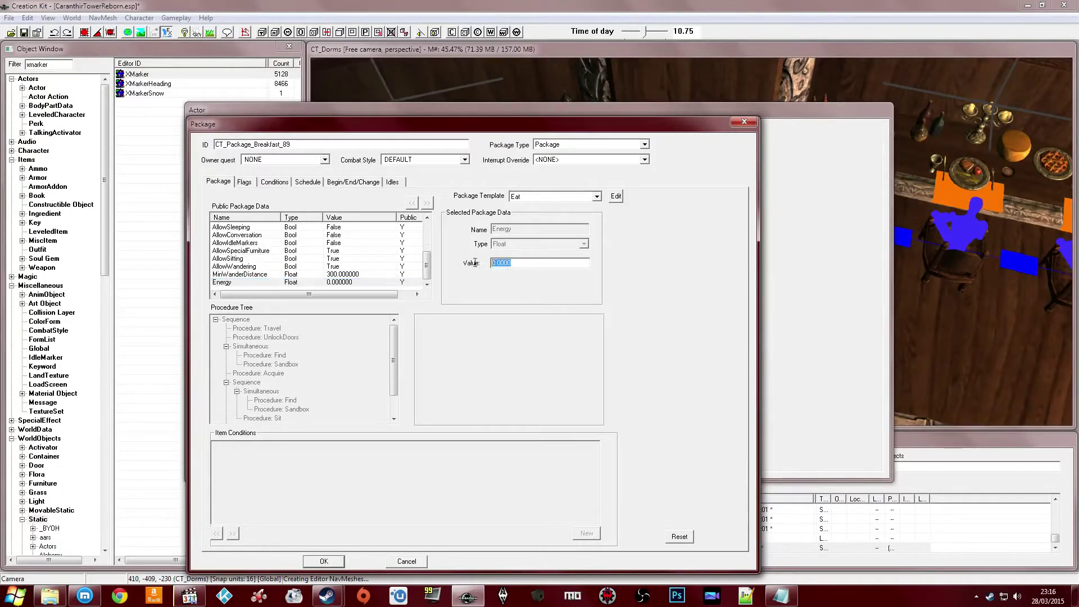
click(559, 265)
click(352, 282)
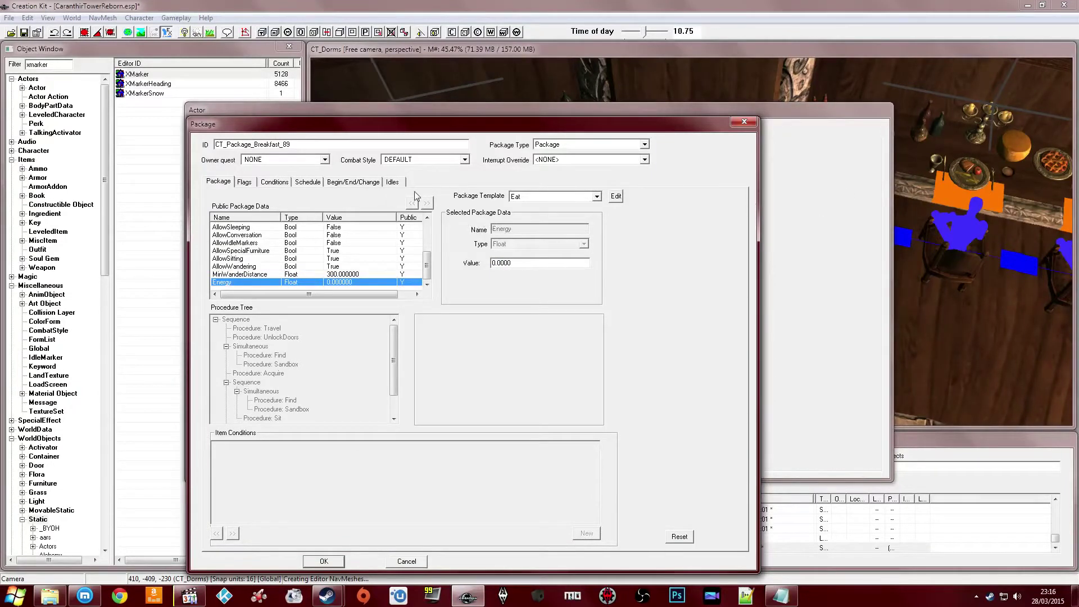
Disable Allow Idle Chatter, enable Ignore Combat, Weapons Unequipped and Maintain Speed at Goal, and set Preferred Speed to Fast Walk
click(244, 182)
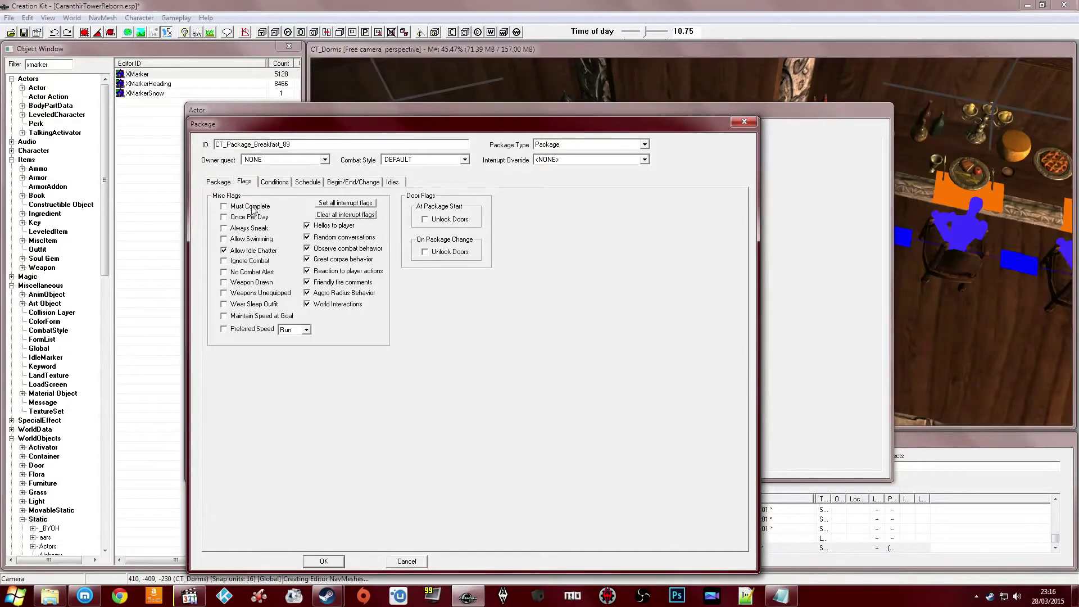
click(245, 254)
click(240, 264)
click(242, 273)
click(244, 292)
click(300, 329)
click(289, 361)
click(310, 147)
click(241, 317)
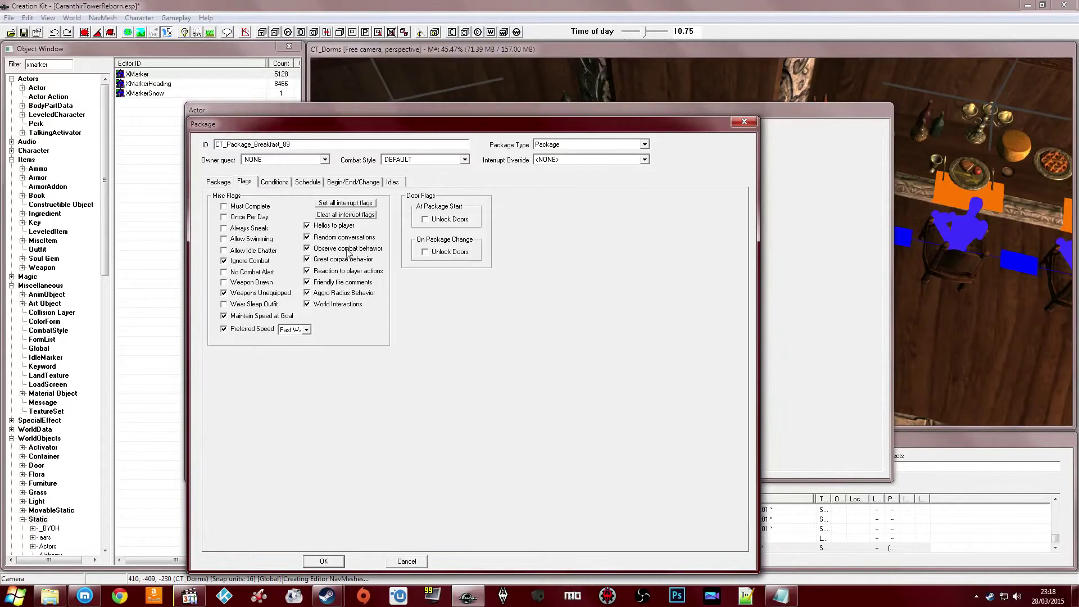
Turn off the Hellos to player, Random conversations, Observe combat, Greet corpse and Aggro Radius interrupt flags
click(337, 227)
click(331, 239)
click(328, 262)
click(326, 272)
click(321, 294)
Schedule the breakfast package to start at hour 8 with a duration of 1 hour
click(275, 182)
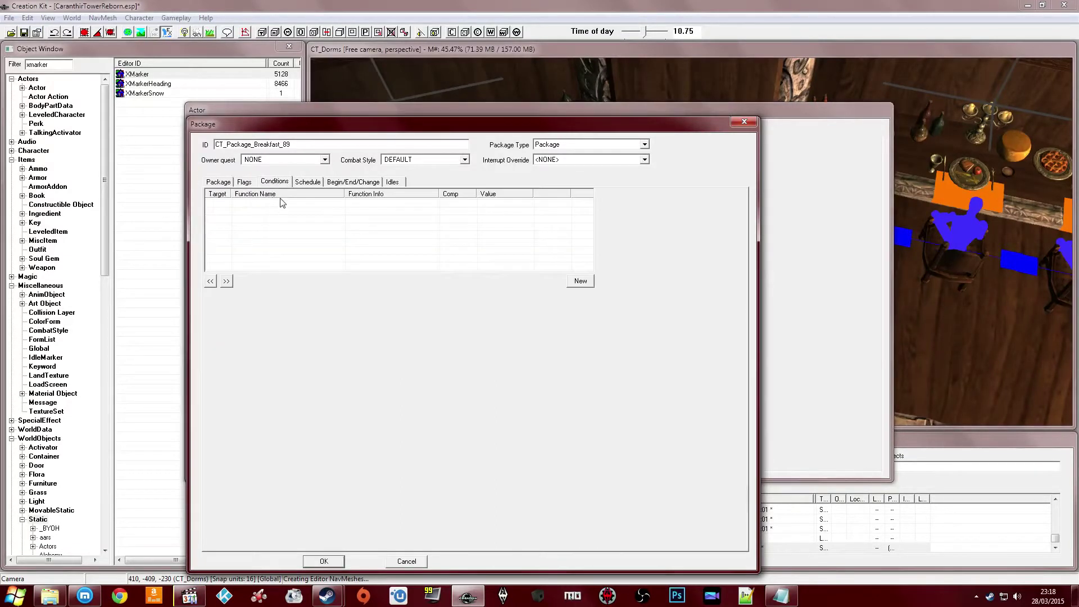
click(301, 181)
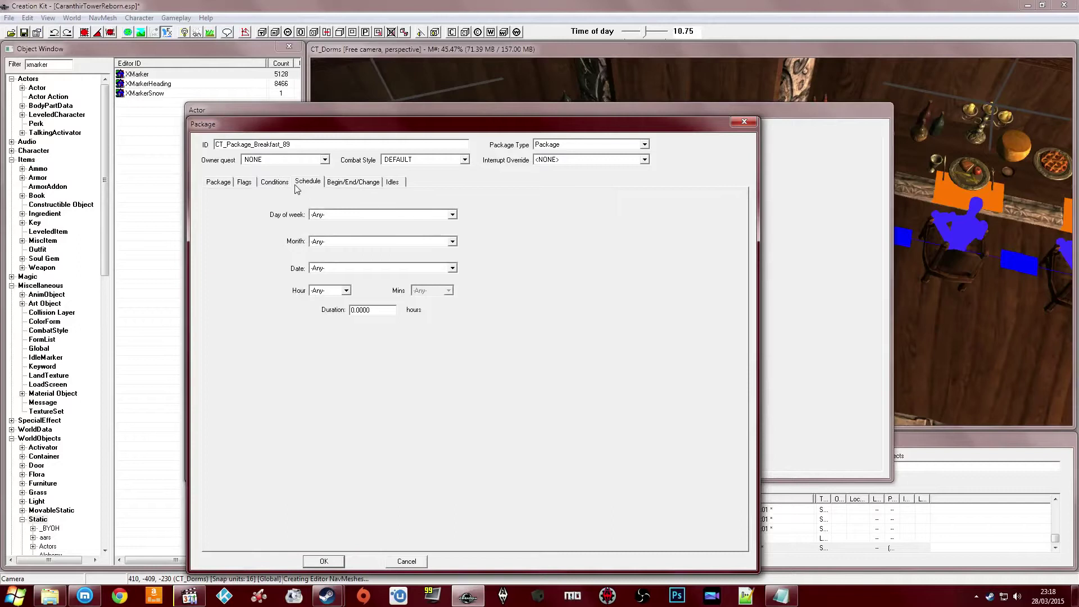
click(274, 183)
click(308, 182)
click(331, 291)
scroll(328, 327, down, 2)
click(328, 323)
double_click(365, 308)
text(1)
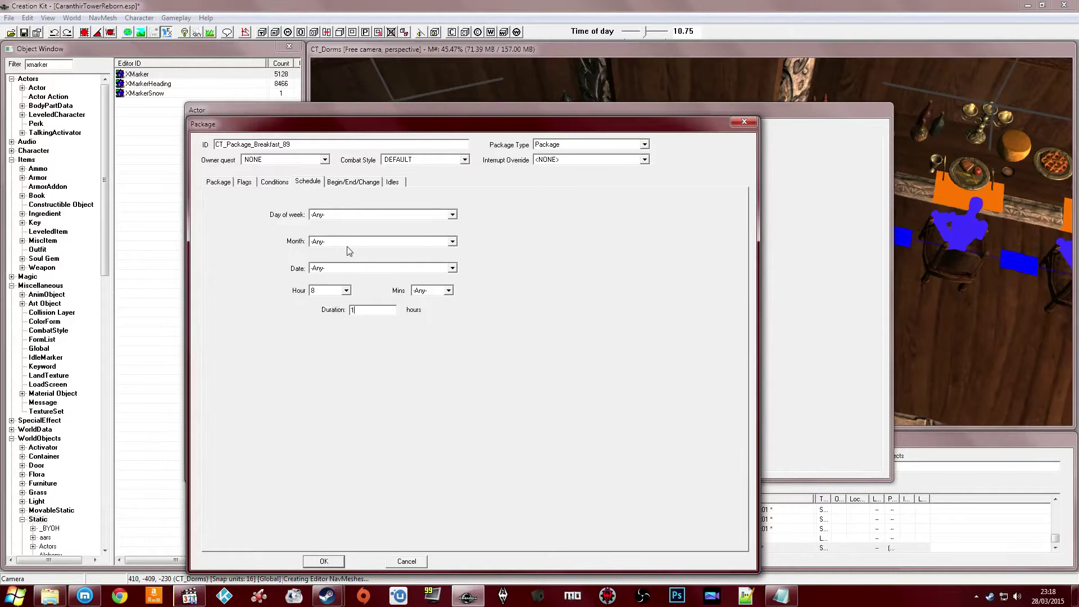
Change the breakfast package's ID to CT_Package_Breakfast_8X9 and accept the package
click(338, 181)
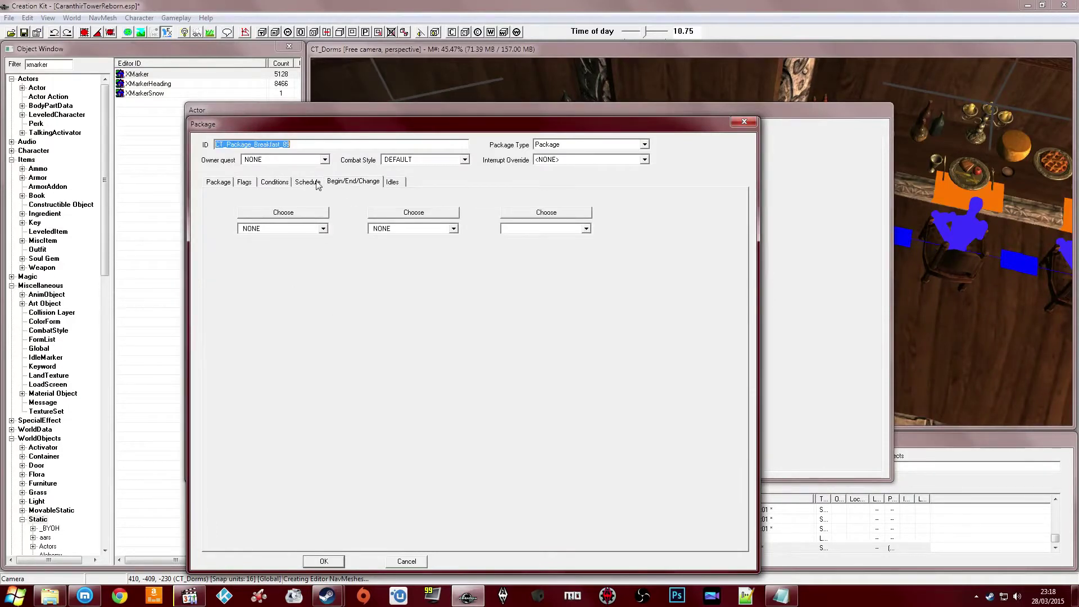
click(391, 182)
click(217, 183)
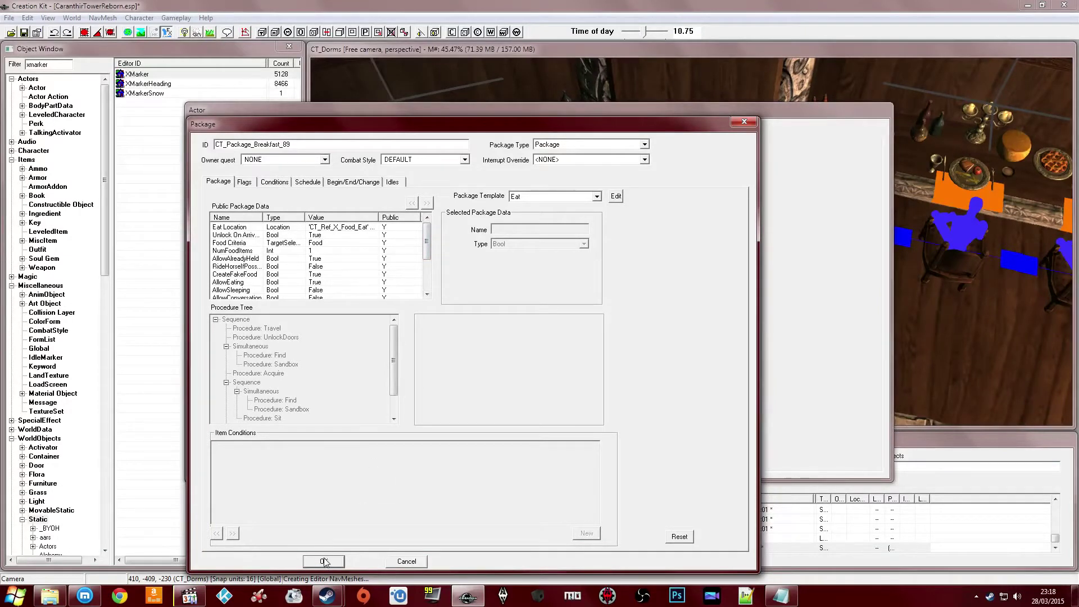
click(288, 144)
text(9)
click(324, 561)
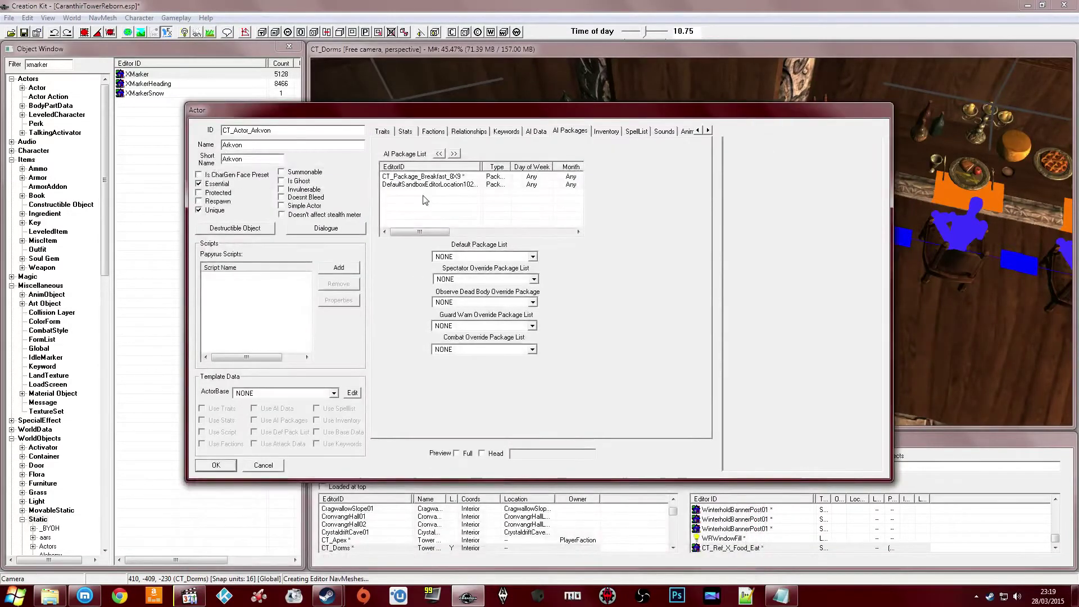
Remove the DefaultSandboxEditorLocation package from the actor's AI package list
click(432, 185)
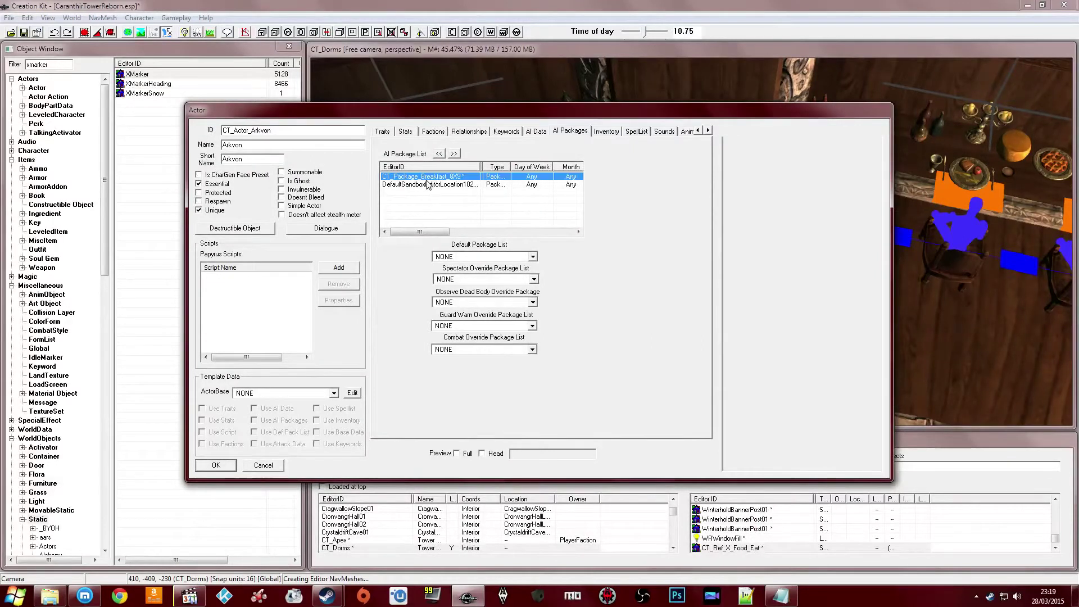
key(Delete)
right_click(429, 200)
click(435, 206)
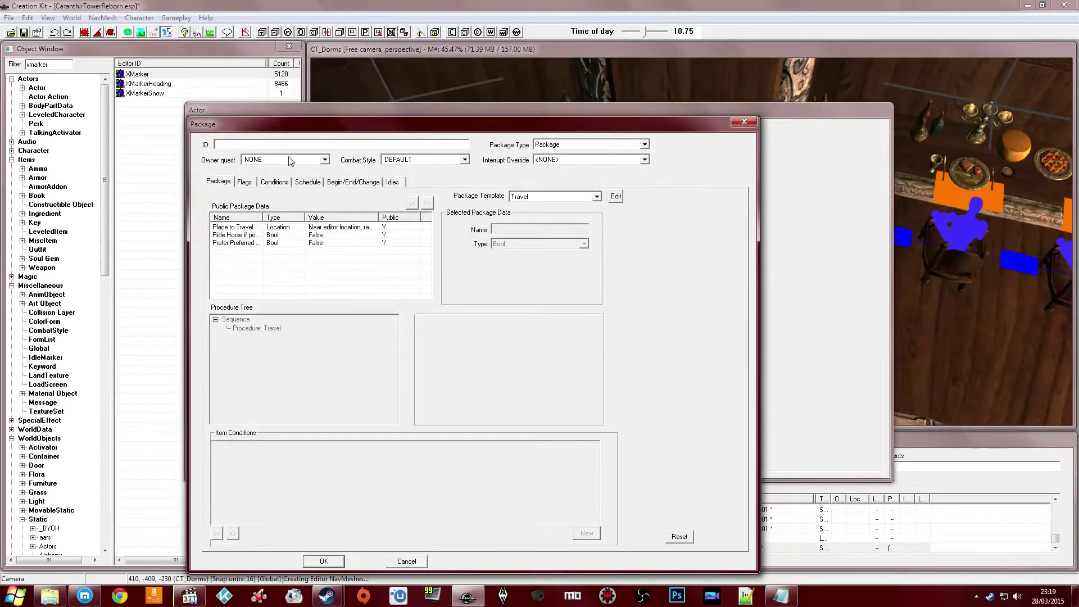
text(CT_Package_Dinner_12x13)
click(526, 197)
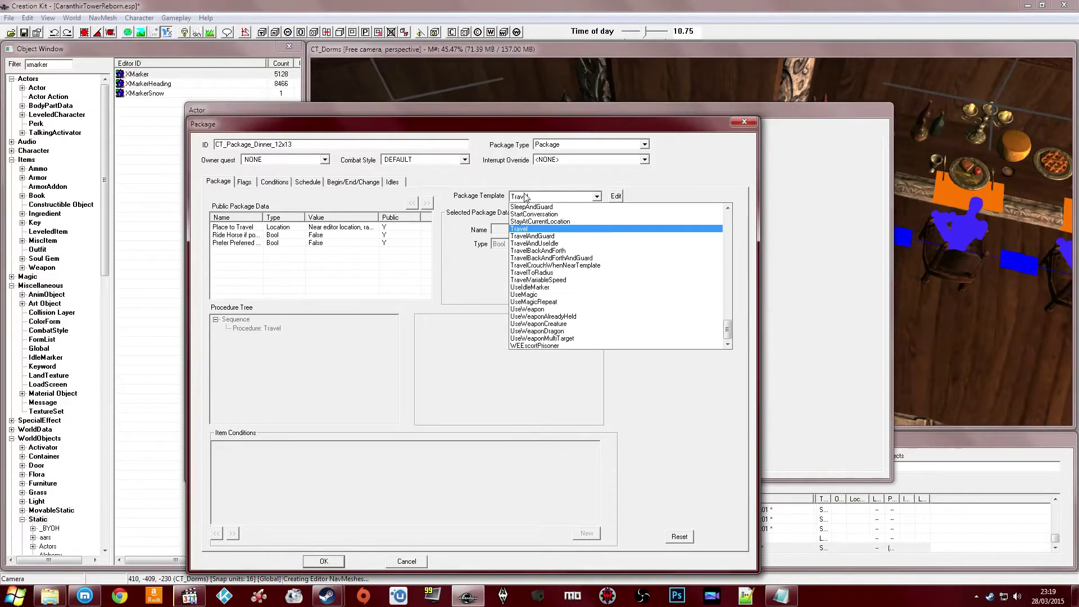
key(e)
click(523, 207)
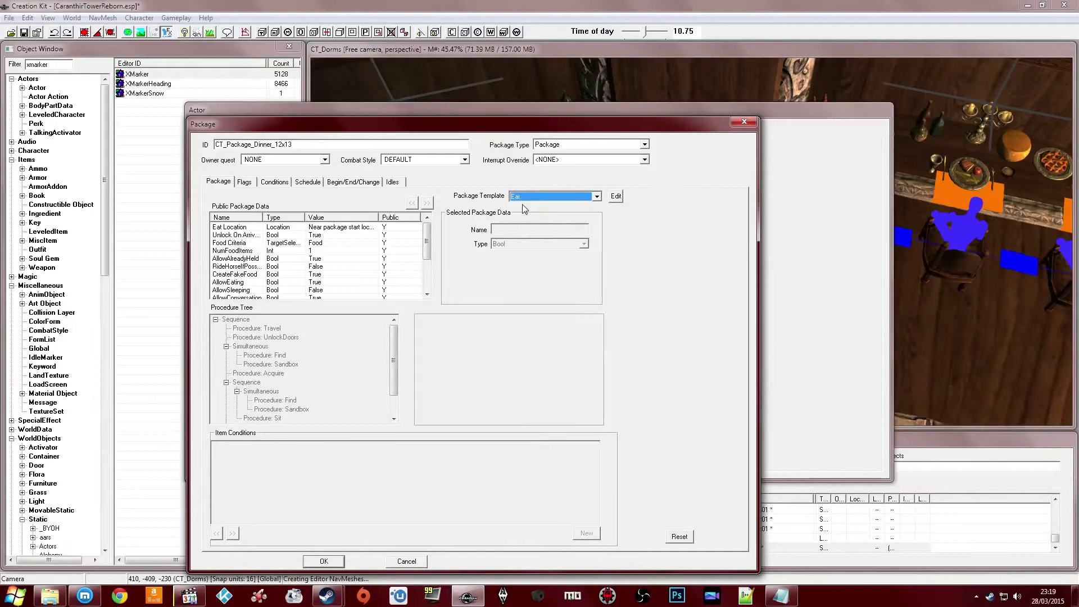
click(364, 227)
click(504, 258)
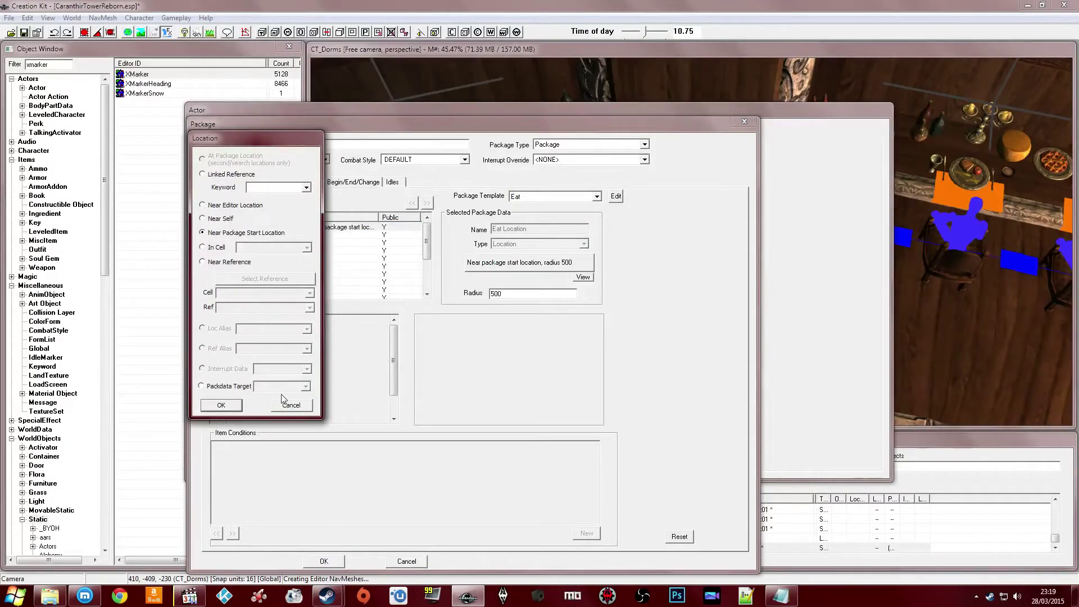
click(290, 405)
click(406, 561)
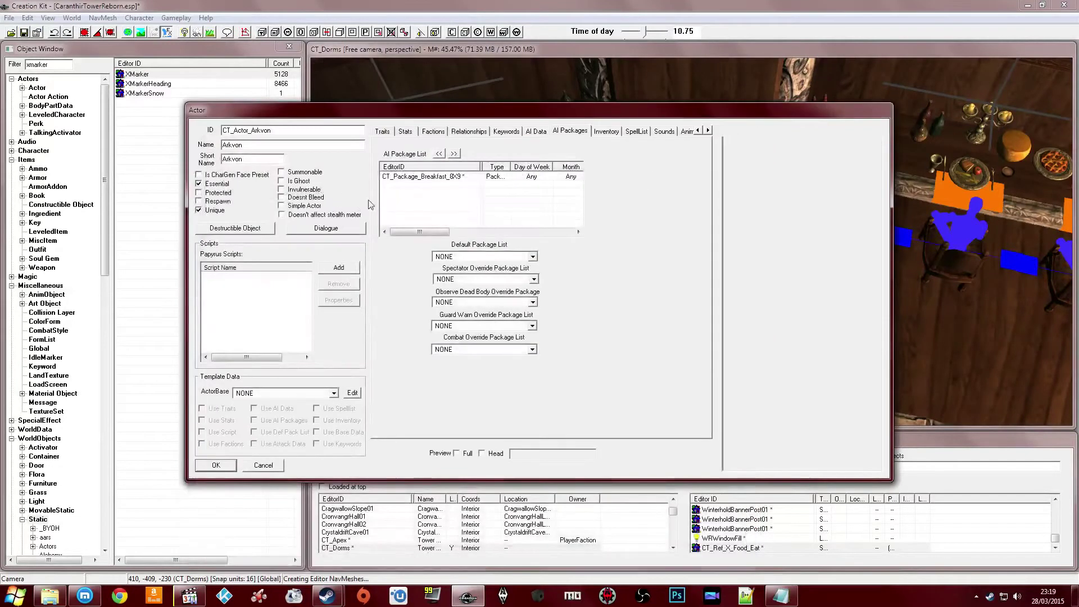
Accept the actor and reference changes, closing their dialogs, and save the plugin
click(218, 464)
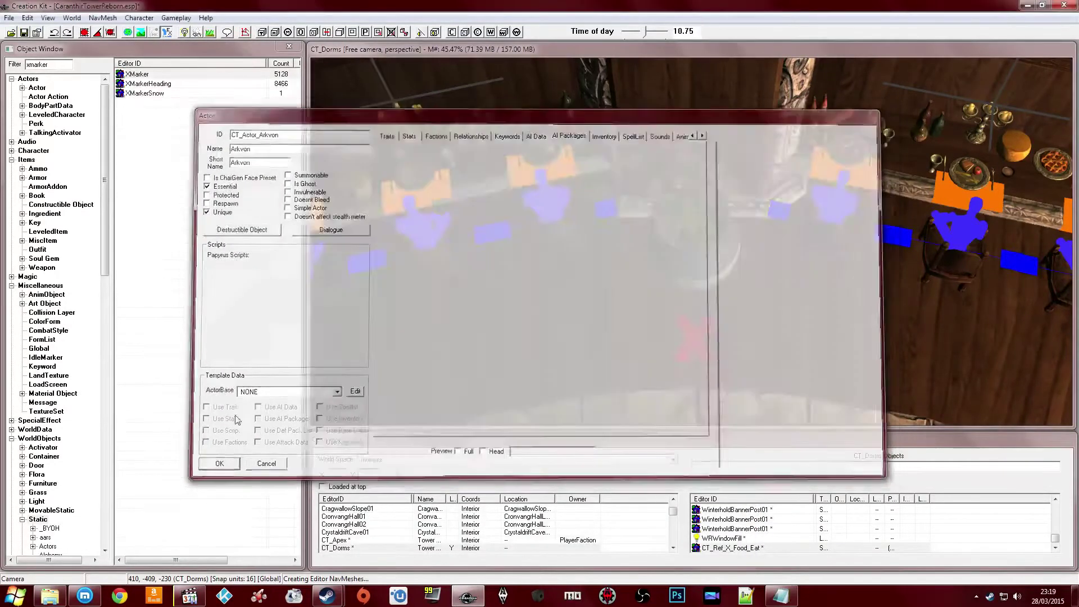
click(27, 32)
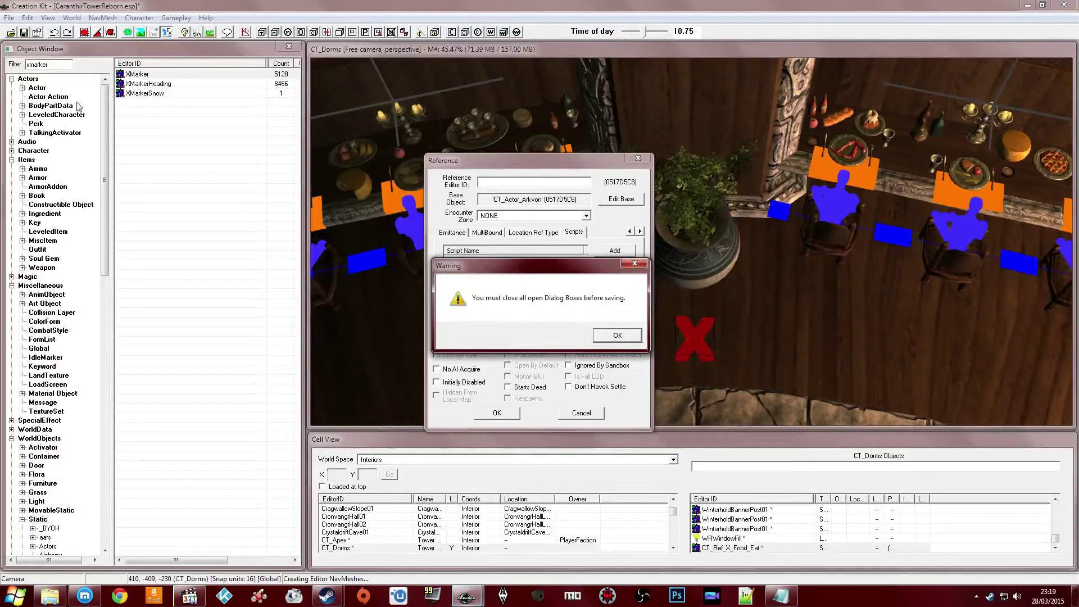
click(608, 333)
click(499, 415)
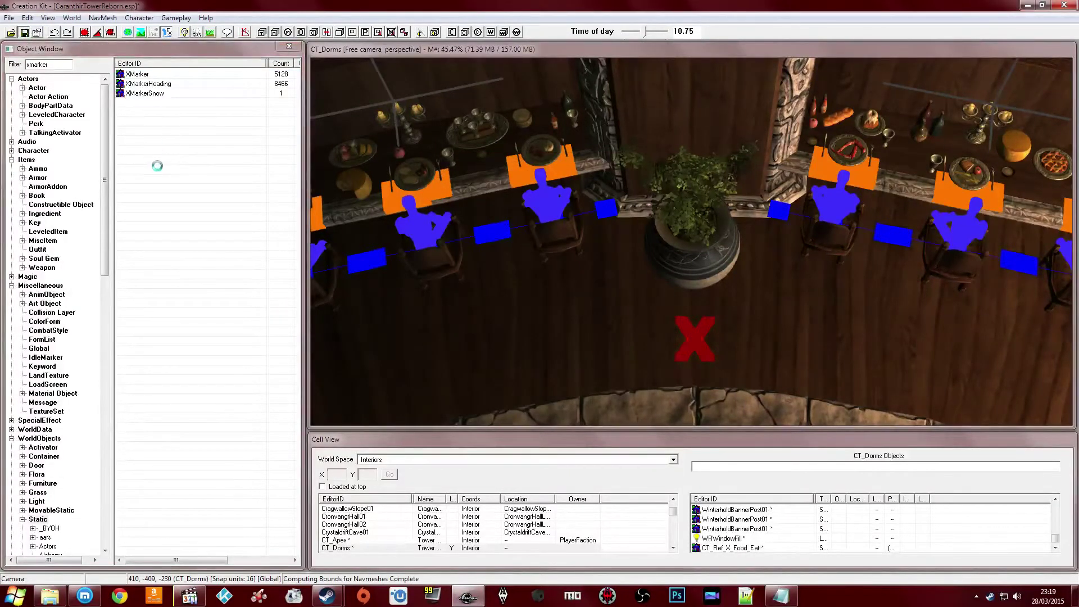
List the character packages filtered by "ct_" and select CT_Package_Breakfast_8X9
click(51, 312)
double_click(12, 286)
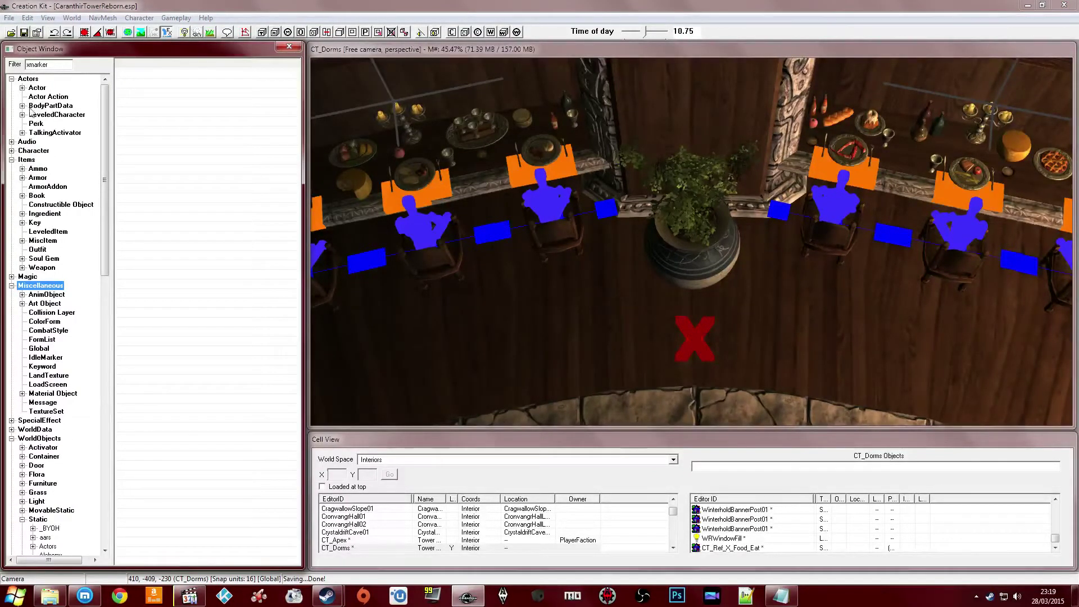
click(12, 150)
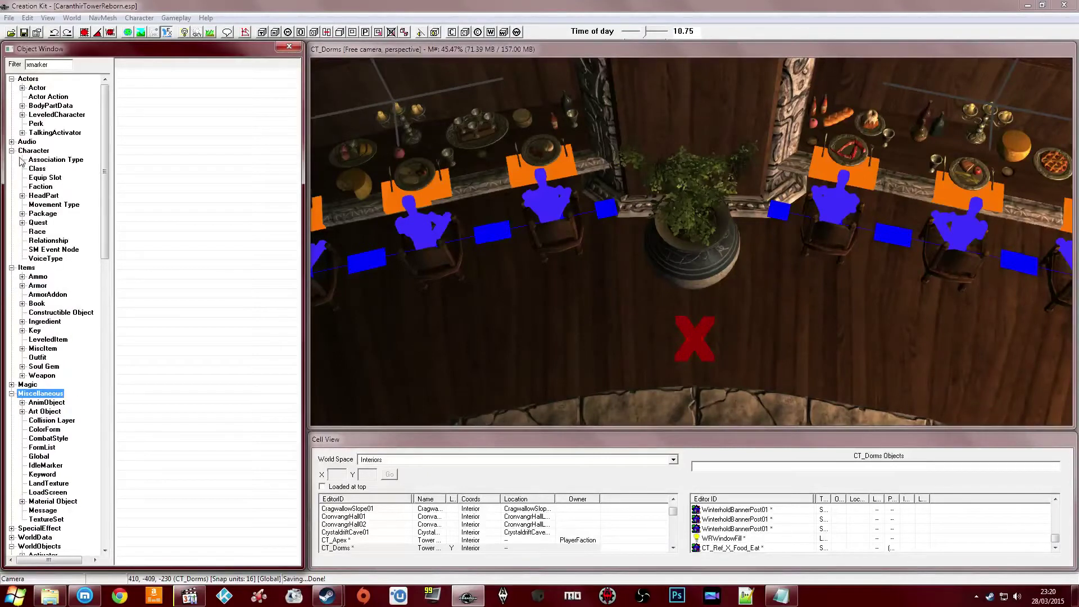
click(44, 216)
drag(50, 65, 28, 64)
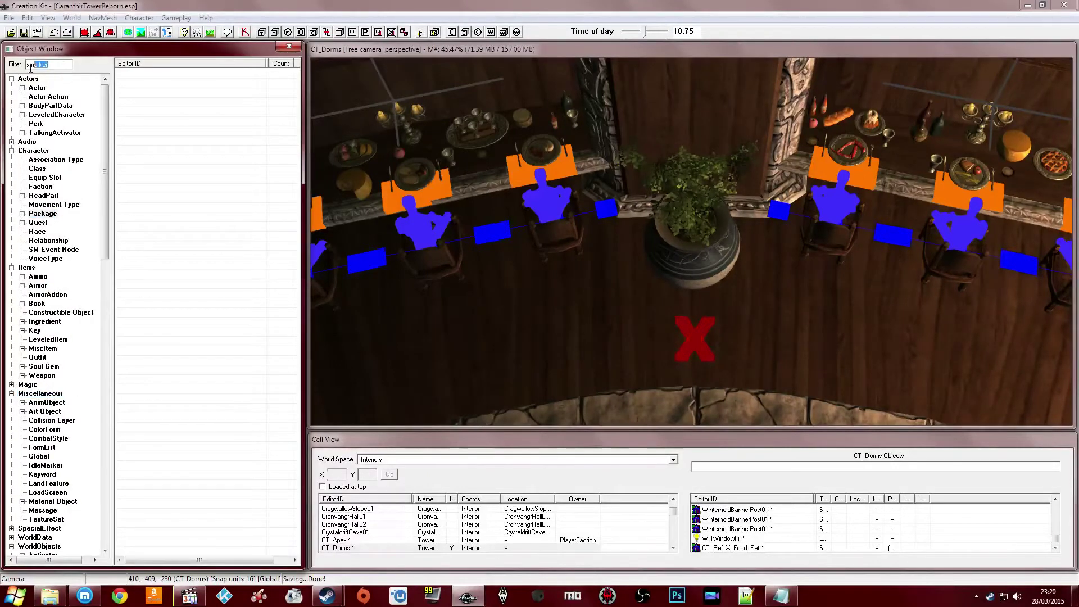
text(ct)
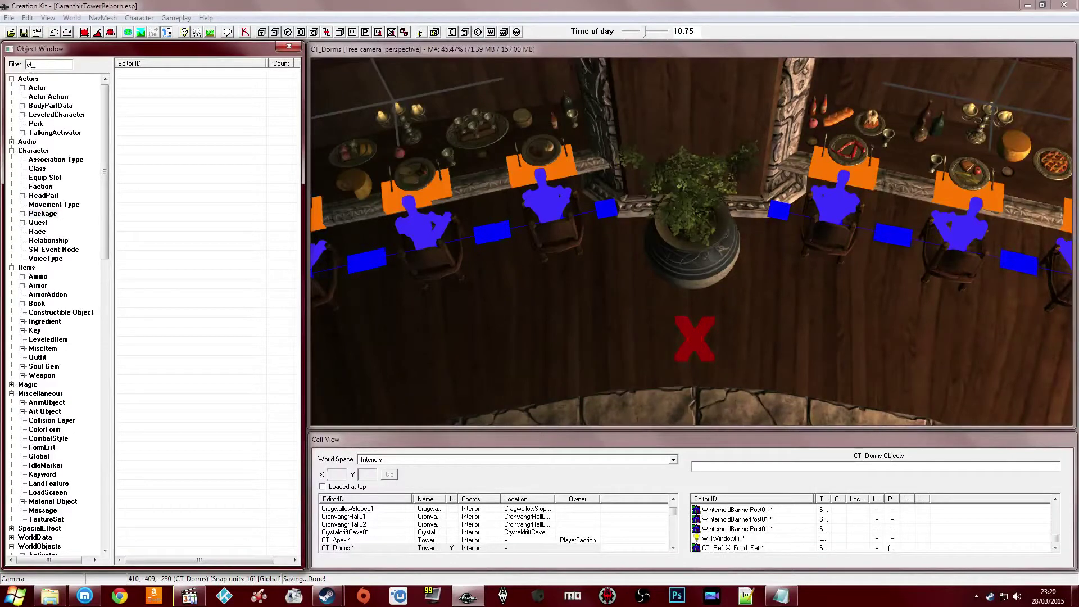
text(_)
click(199, 93)
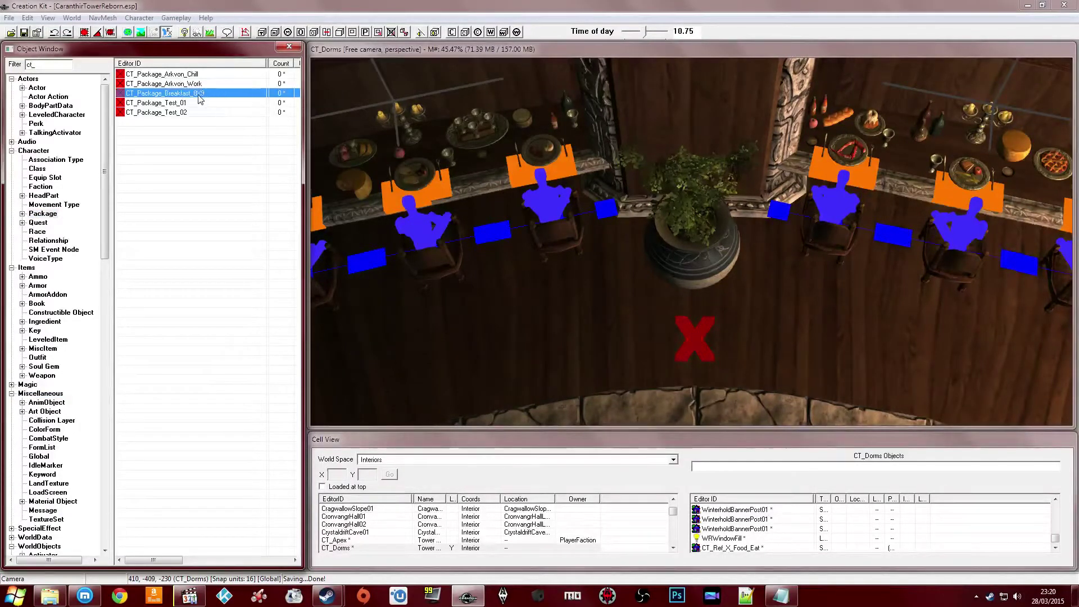
Open the breakfast package and change its ID to CT_Package_Dinner_12X13
double_click(199, 94)
key(BackSpace)
key(BackSpace)
key(BackSpace)
key(BackSpace)
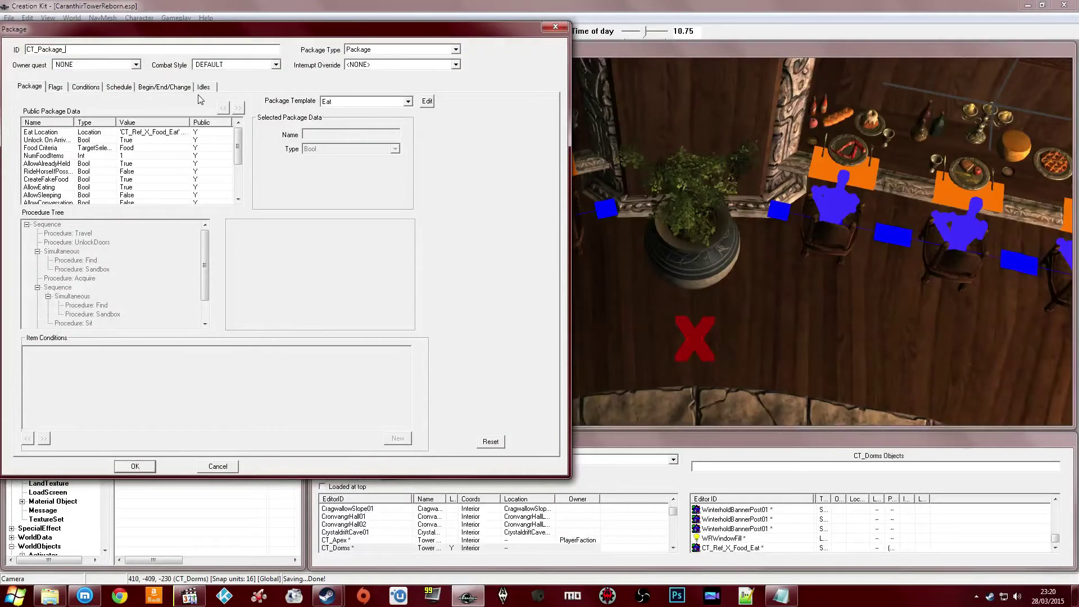
text(Dinner_12X13)
Set the dinner package's start hour to 12 and save it as a new form
click(109, 134)
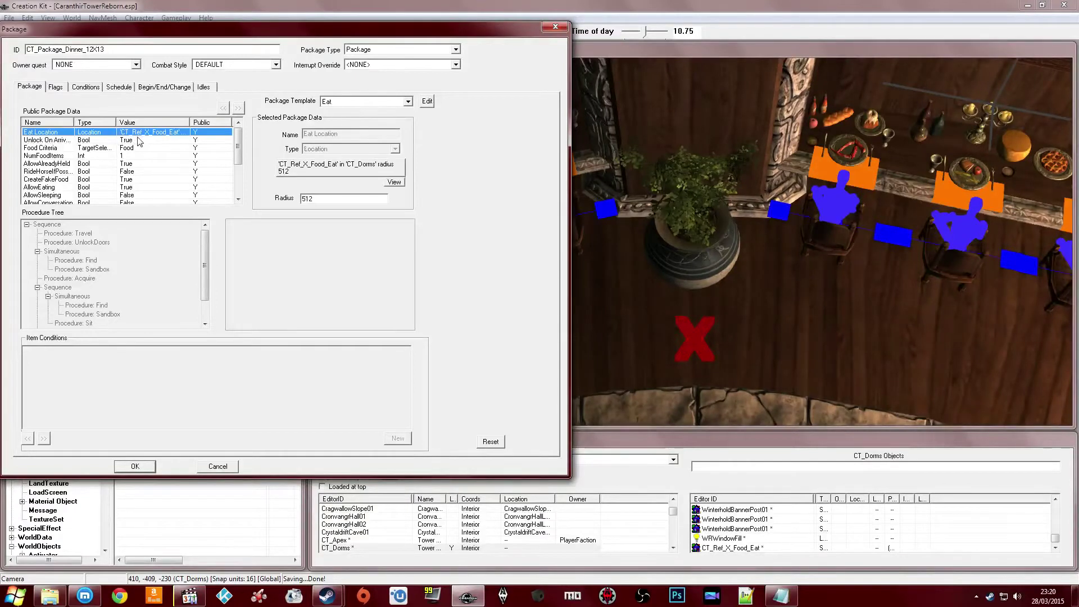
click(56, 89)
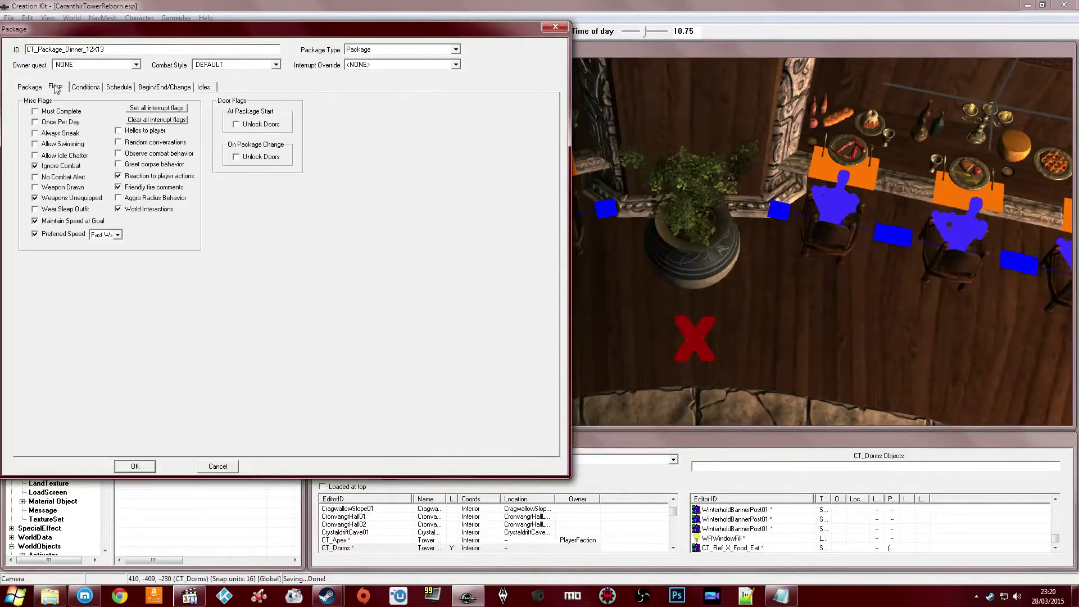
click(119, 87)
click(137, 199)
scroll(139, 216, down, 2)
click(139, 213)
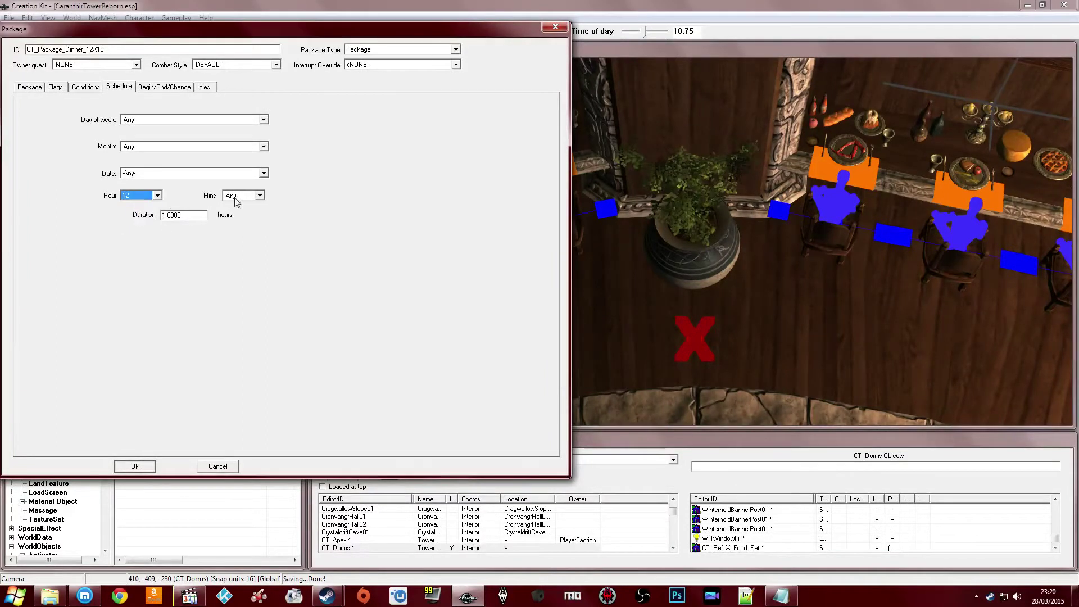
click(135, 467)
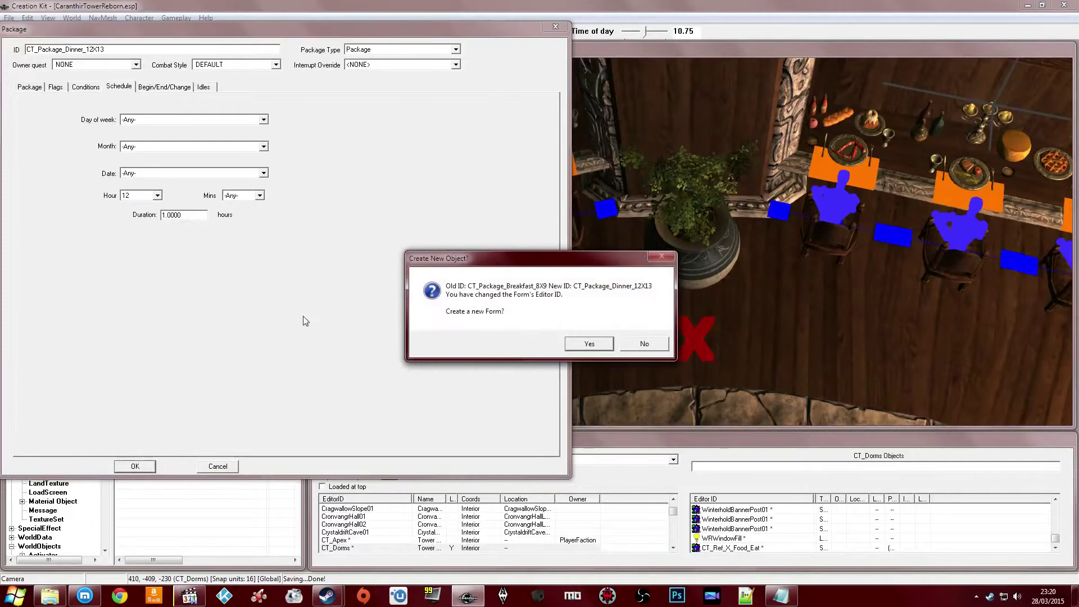
click(574, 344)
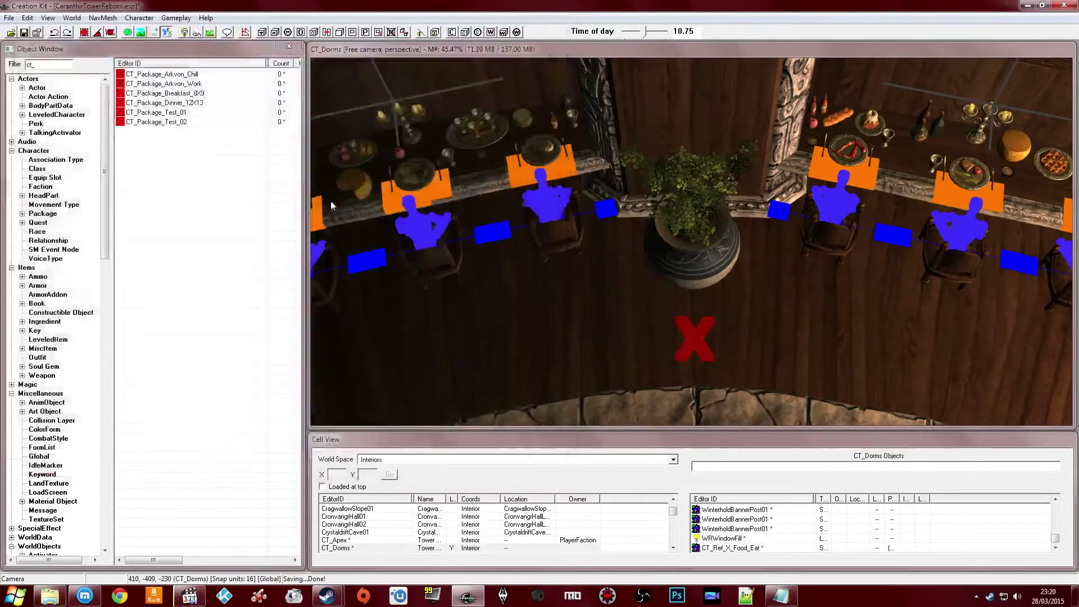
Open the dinner package and change its ID to CT_Package_Tea_18X19
double_click(198, 109)
key(End)
key(BackSpace)
key(BackSpace)
key(BackSpace)
key(BackSpace)
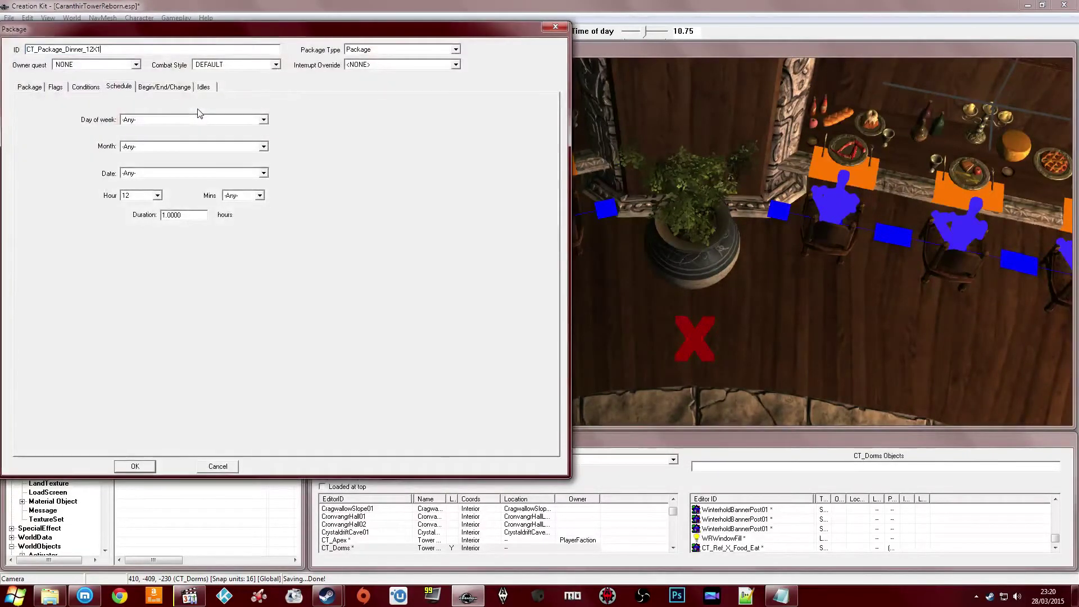
text(18X1)
key(Left)
key(Left)
key(BackSpace)
key(BackSpace)
key(BackSpace)
key(BackSpace)
key(BackSpace)
text(Tea)
Set the tea package's start hour to 18 and save it as a new form
click(135, 194)
click(134, 226)
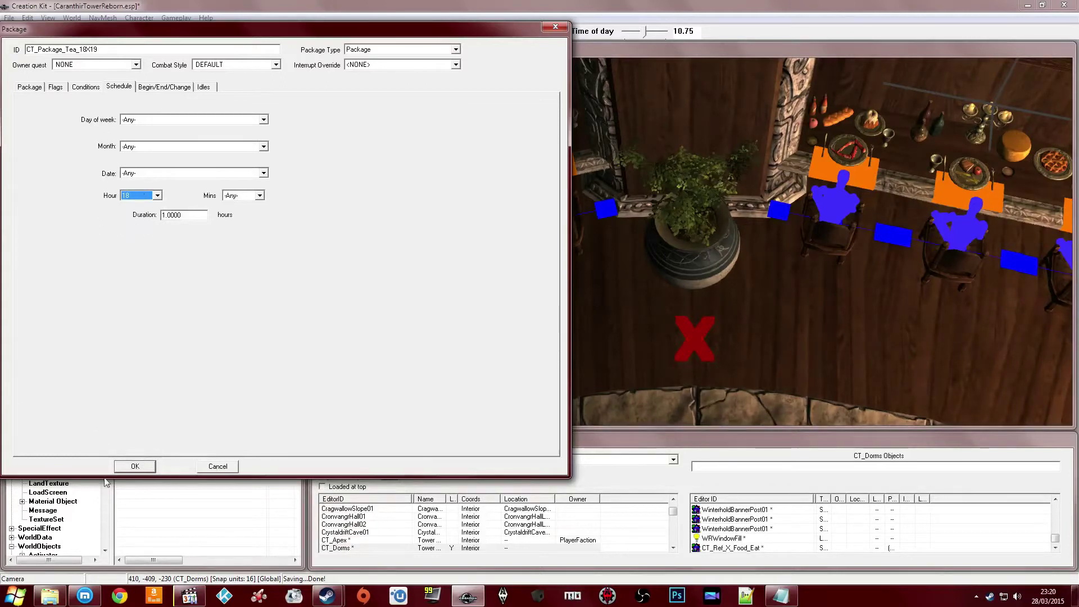
click(135, 466)
click(579, 344)
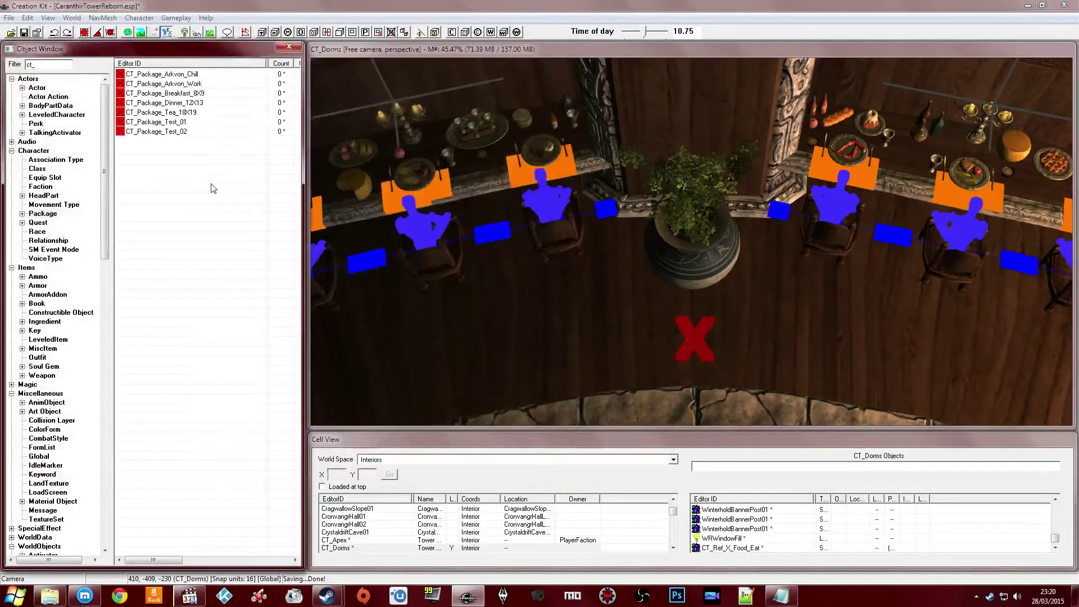
Open CT_Actor_Arkvon and add CT_Package_Dinner_12X13 to its AI package list
click(37, 88)
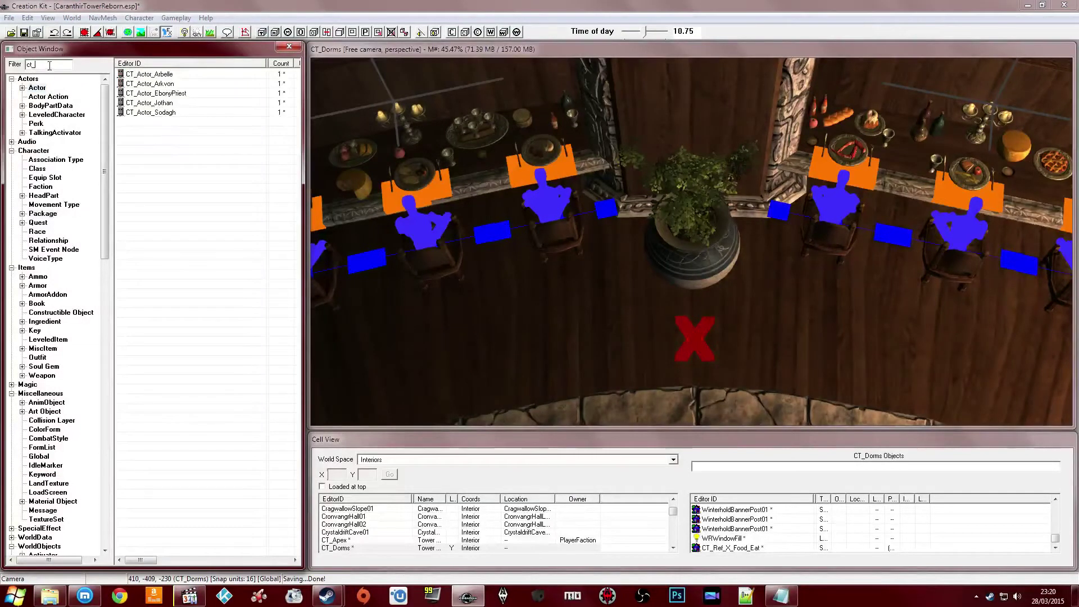
double_click(159, 84)
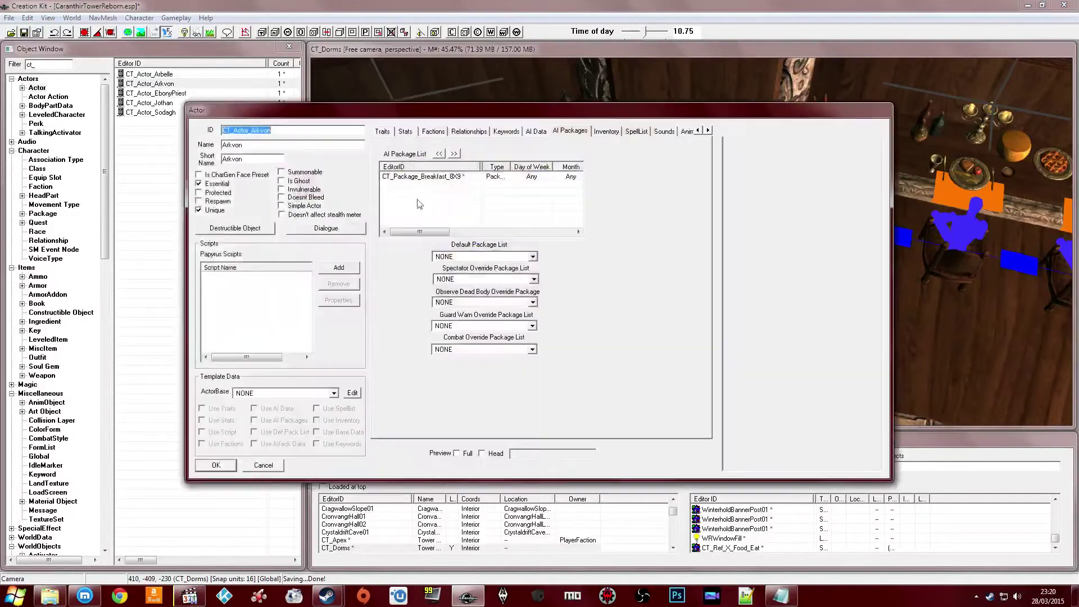
right_click(464, 207)
click(488, 224)
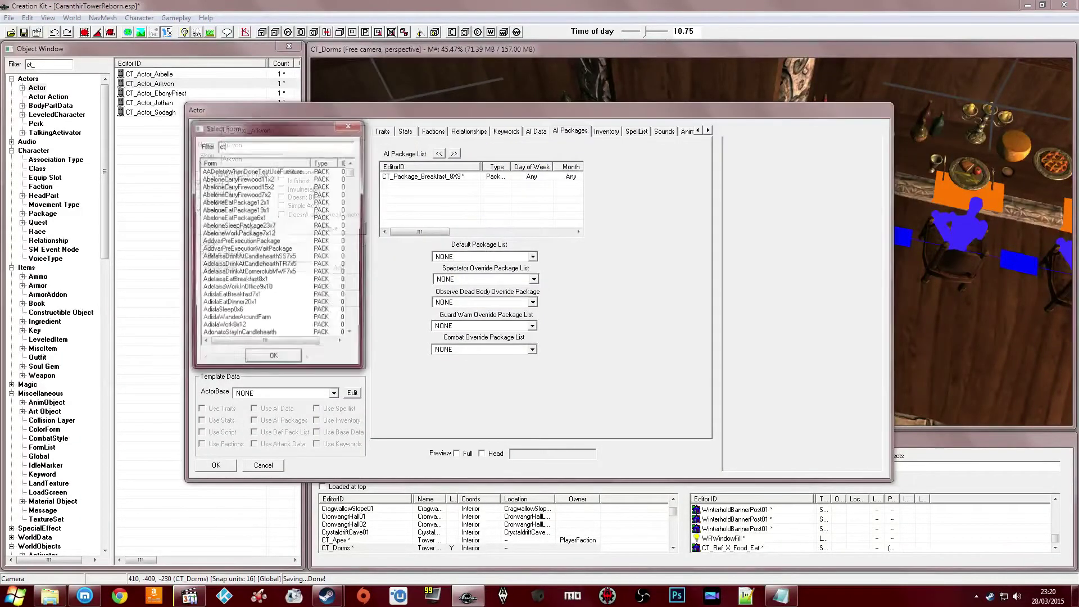
click(254, 250)
text(ct)
scroll(257, 254, down, 1)
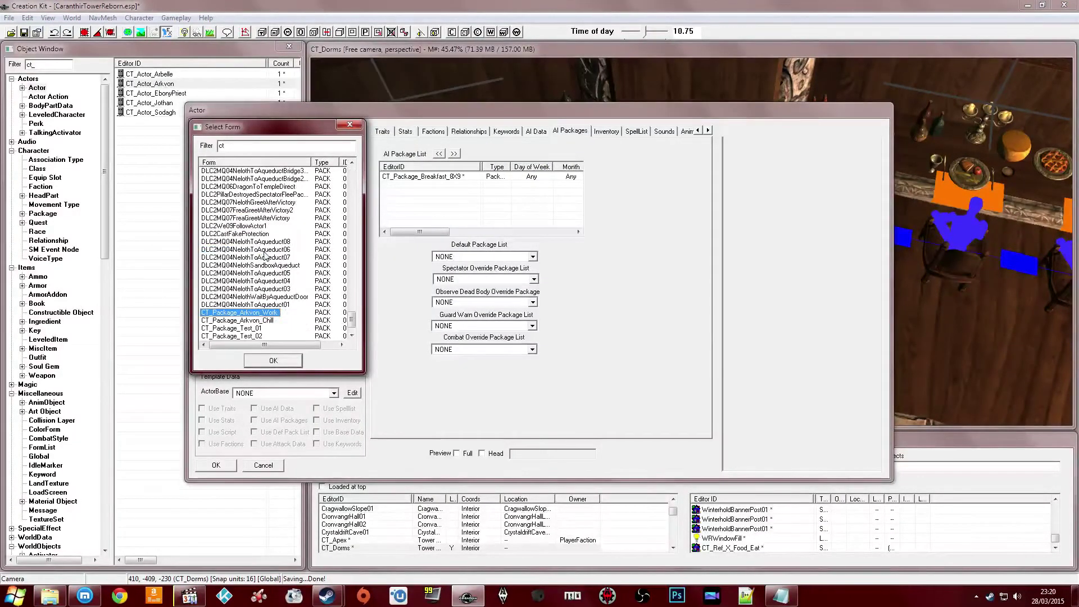
click(251, 329)
scroll(254, 333, down, 1)
click(257, 337)
click(256, 328)
click(273, 361)
Add CT_Package_Tea_18X19 to the actor's AI package list
right_click(409, 213)
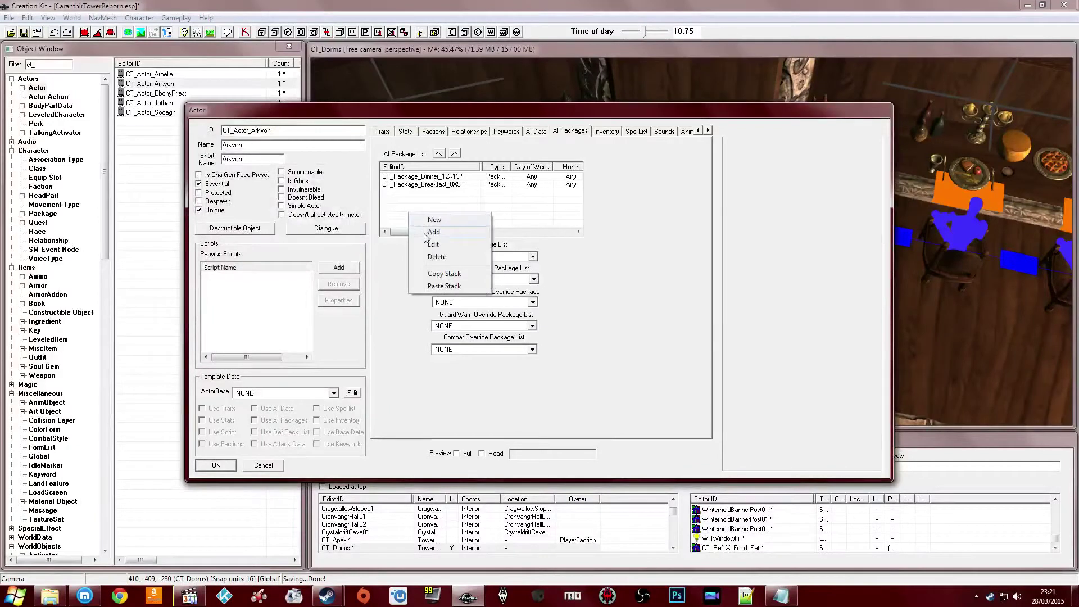
click(428, 231)
text(tea)
click(255, 201)
key(c)
key(t)
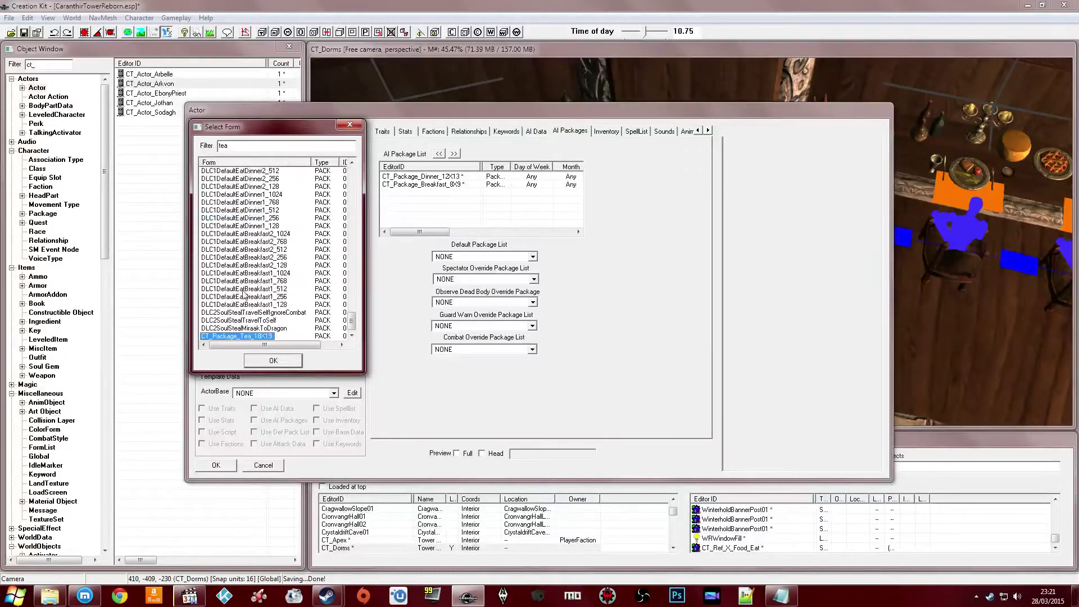
click(257, 361)
Look over the three meal packages in the actor's list and accept the actor's changes
click(450, 191)
click(448, 184)
click(448, 177)
click(446, 194)
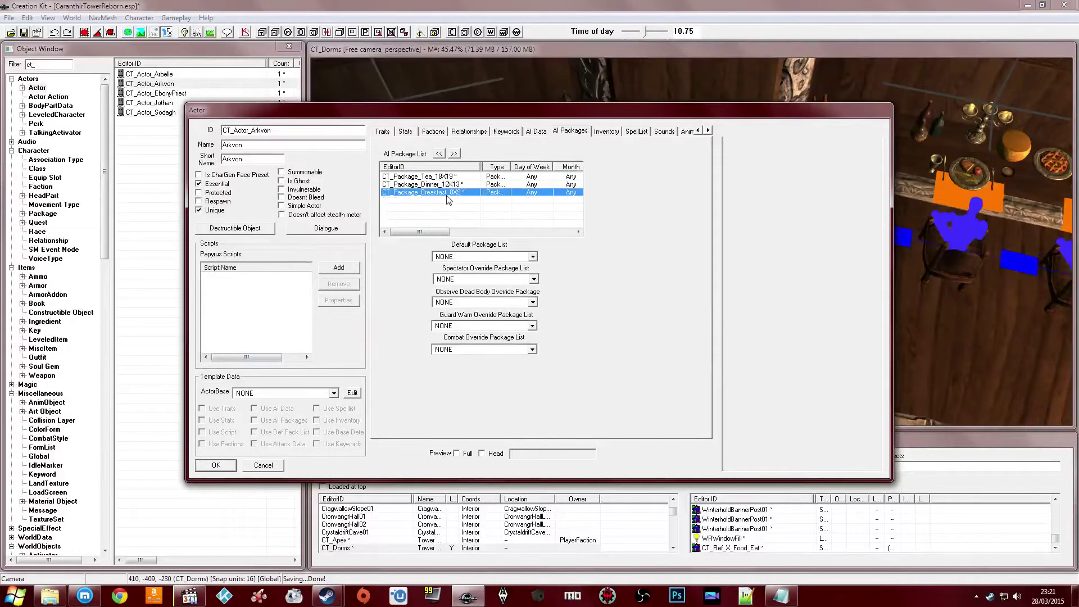
click(450, 200)
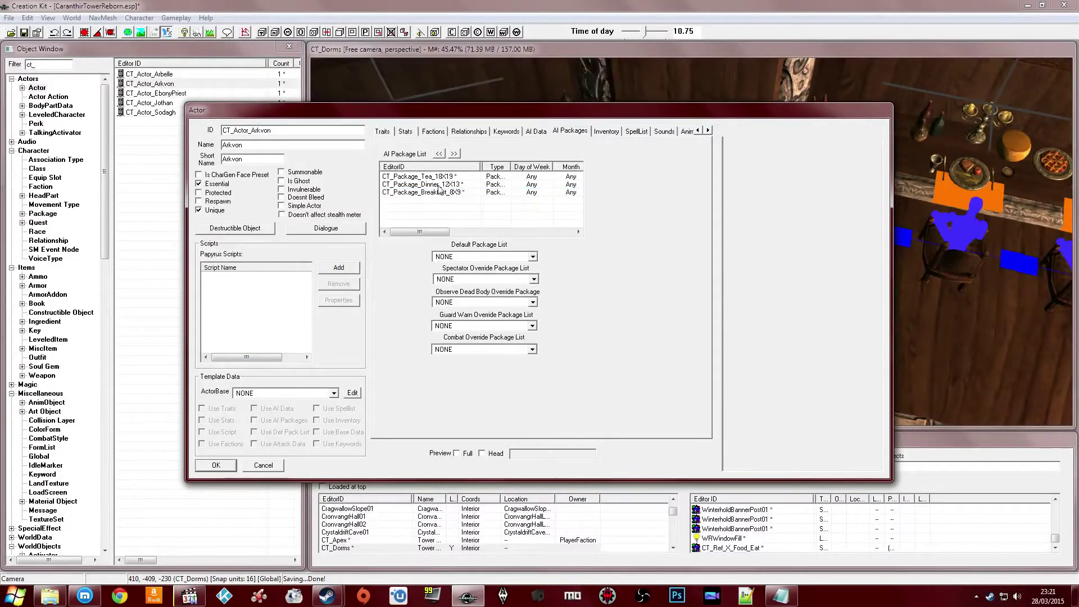
click(217, 465)
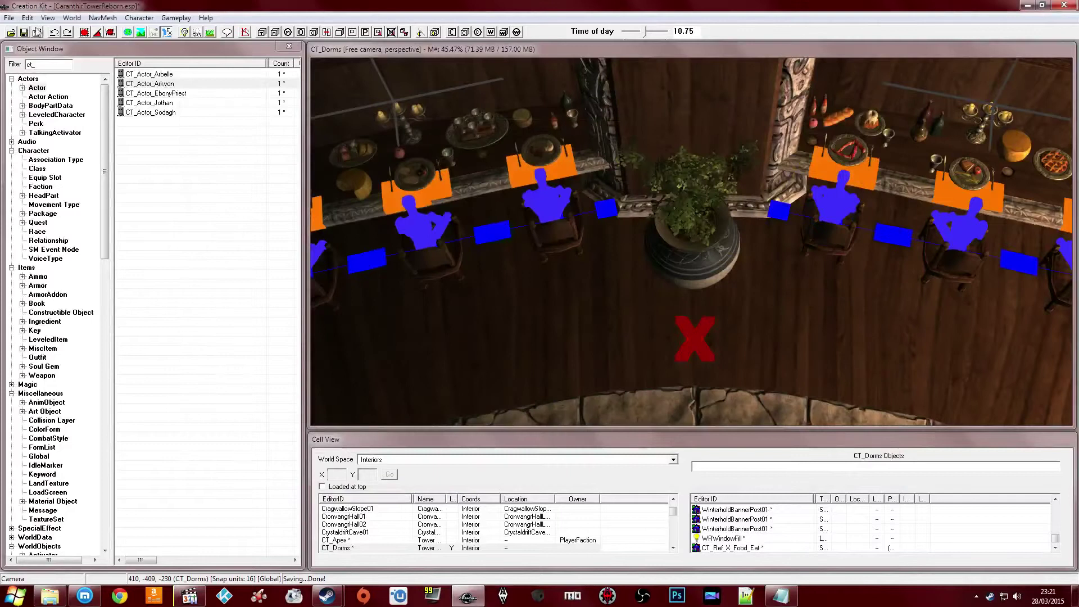
click(85, 596)
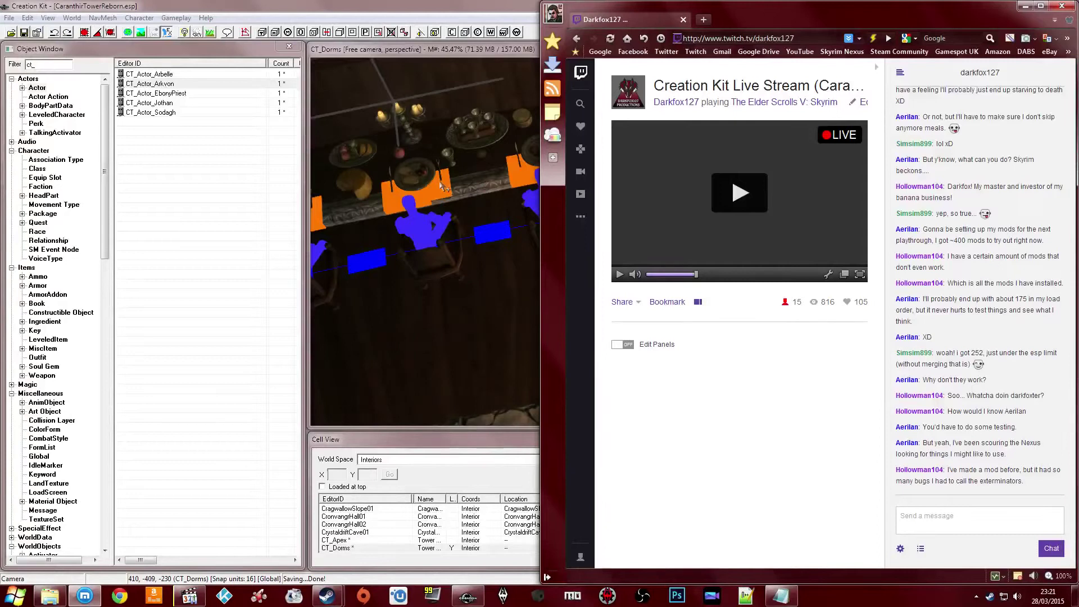
click(468, 197)
shift+middle_drag(548, 193, 780, 227)
click(680, 208)
click(236, 181)
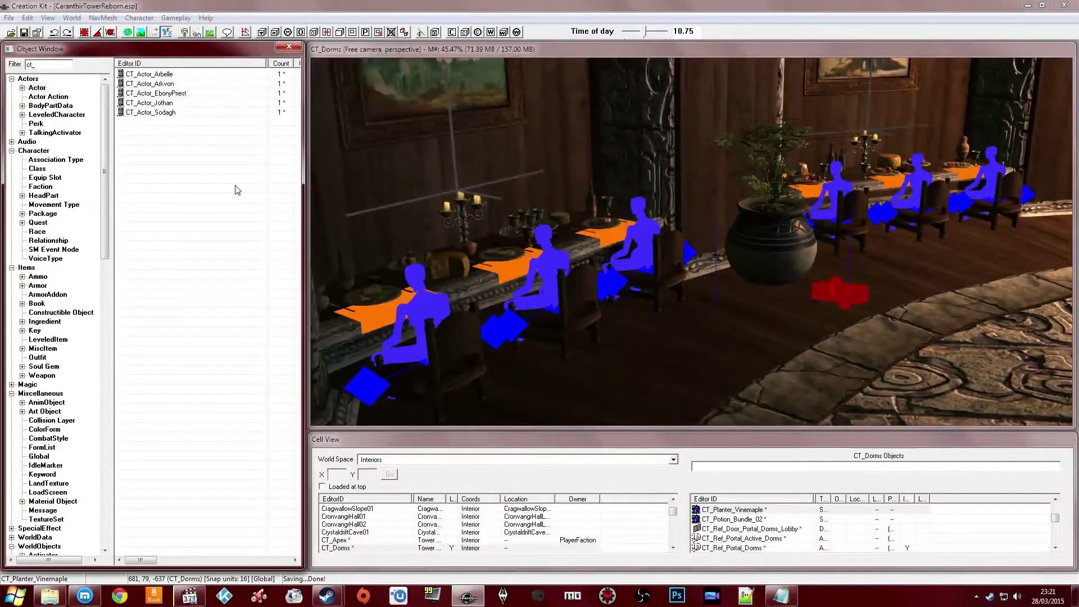
Reopen CT_Actor_Arkvon and start a new AI package with the ID CT_Package
double_click(183, 83)
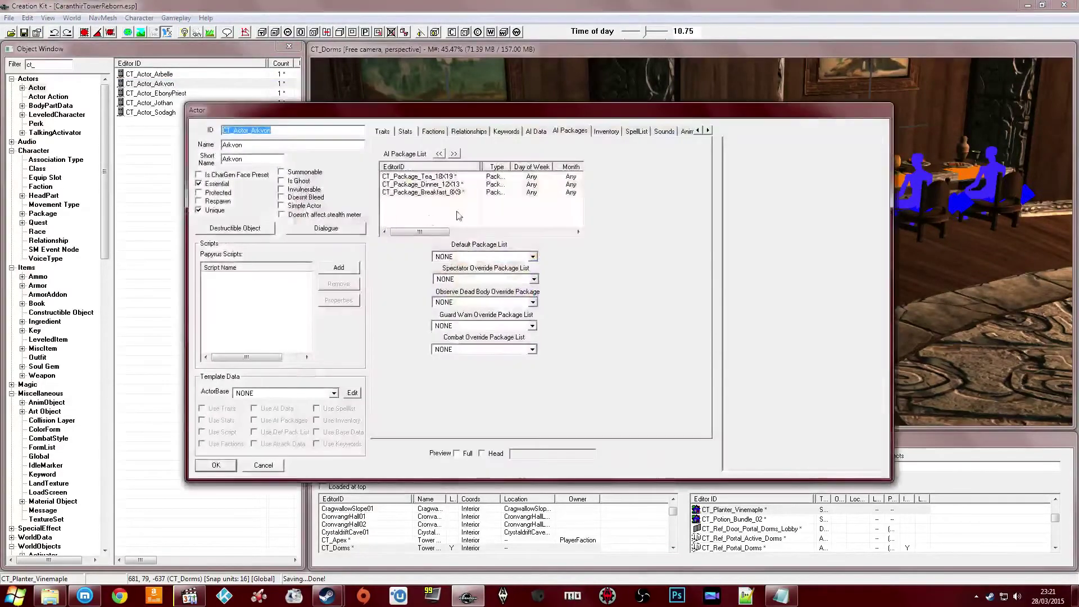
right_click(398, 215)
click(406, 220)
text(CT_P)
text(ackage)
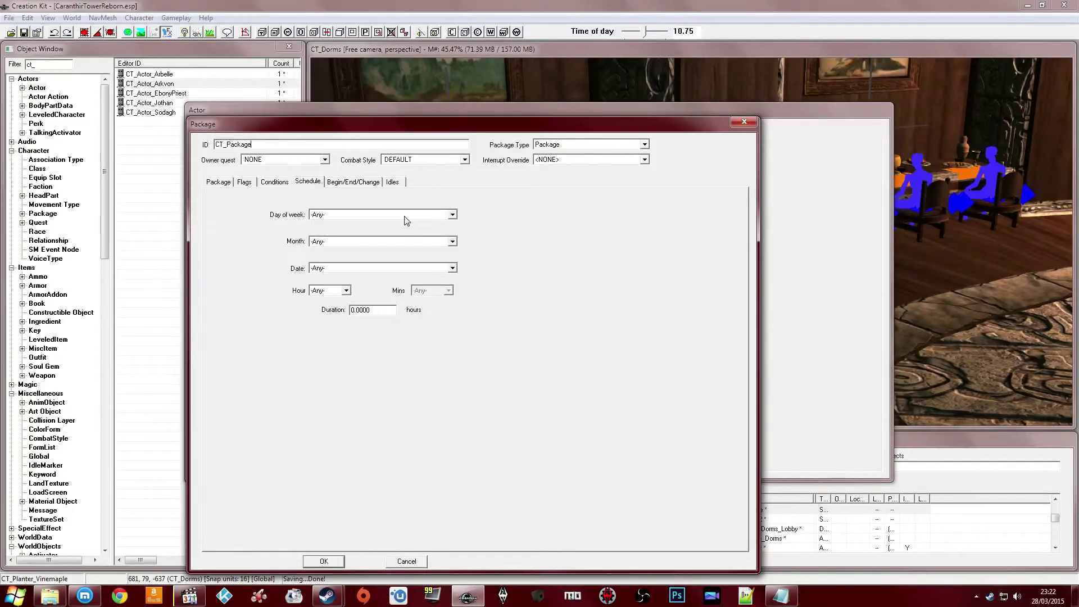
Base the new package on the Sandbox template
click(220, 183)
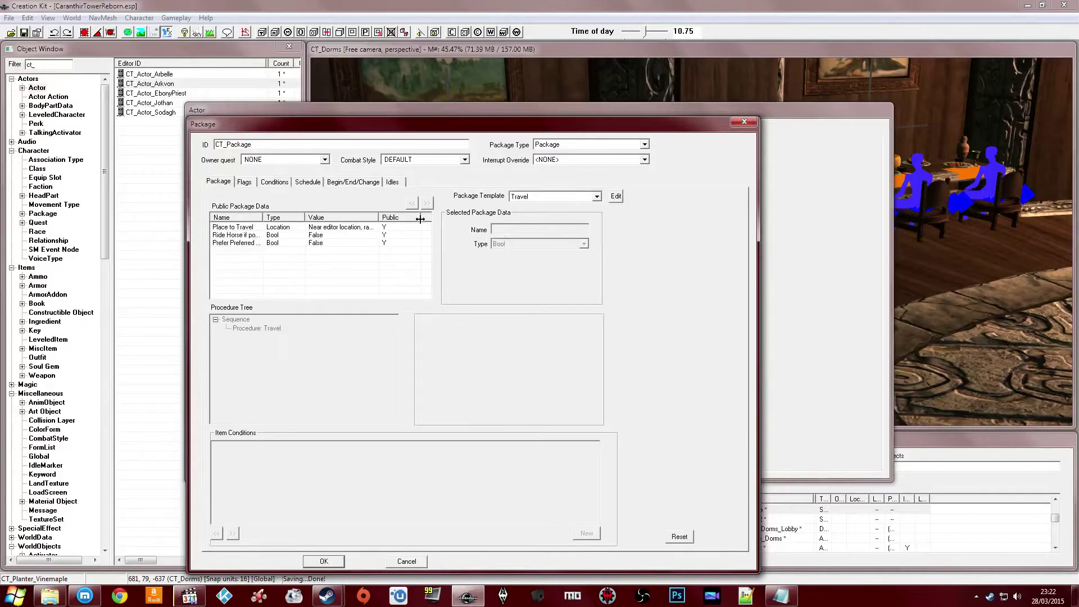
click(540, 199)
key(s)
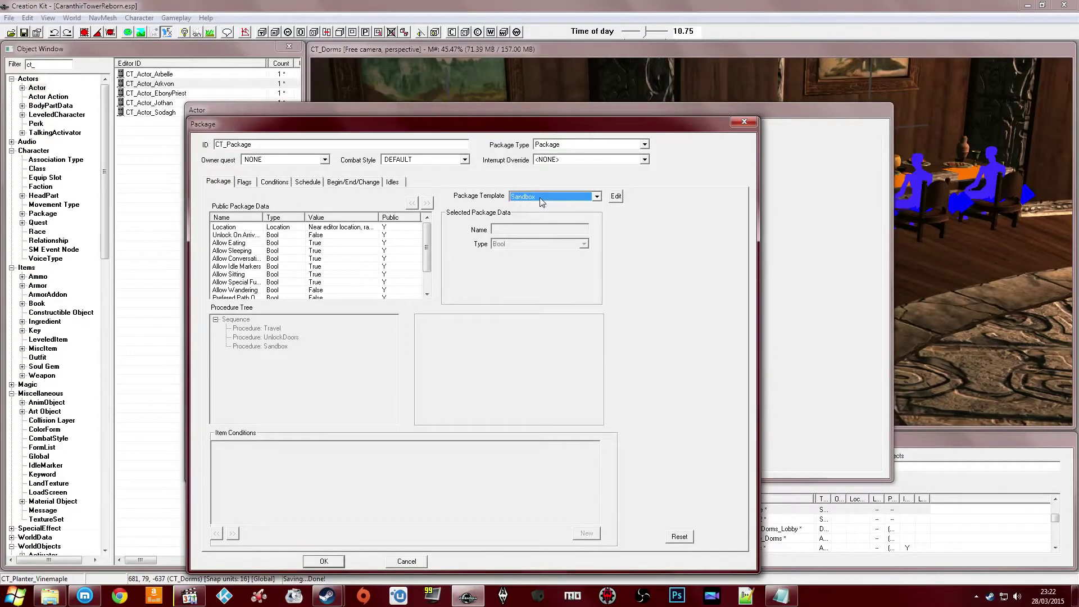
Set the sandbox package's location to the cell CT_Library
click(350, 229)
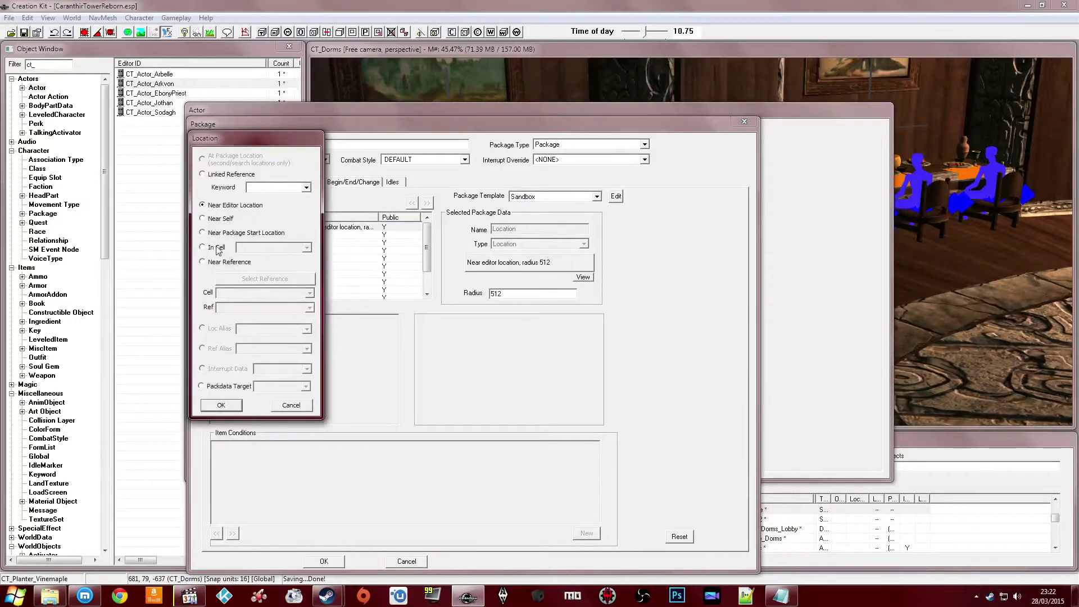
click(218, 250)
click(273, 248)
text(ct)
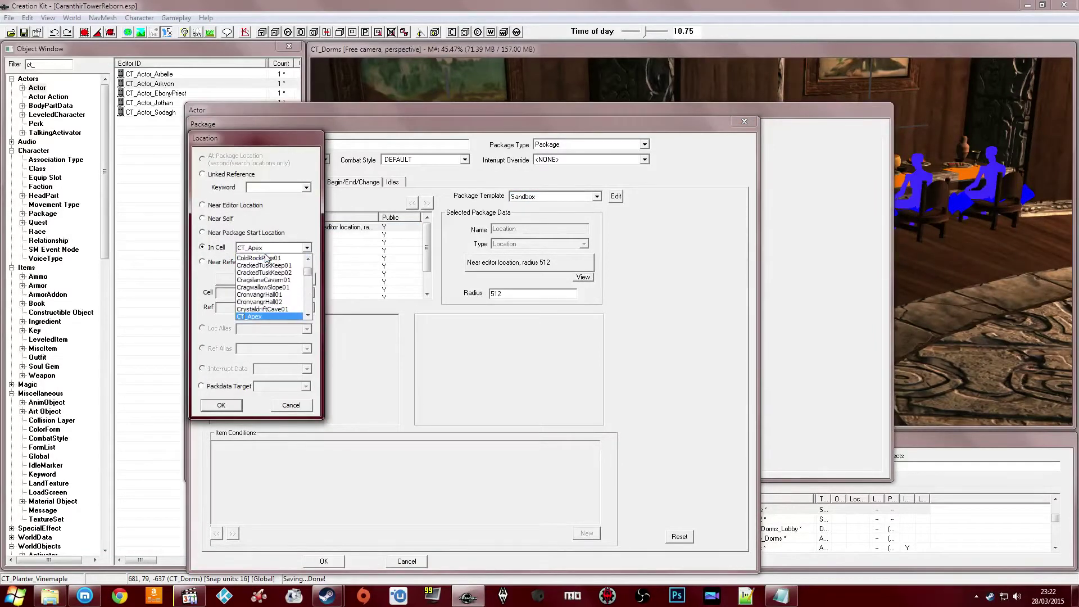
scroll(270, 283, down, 1)
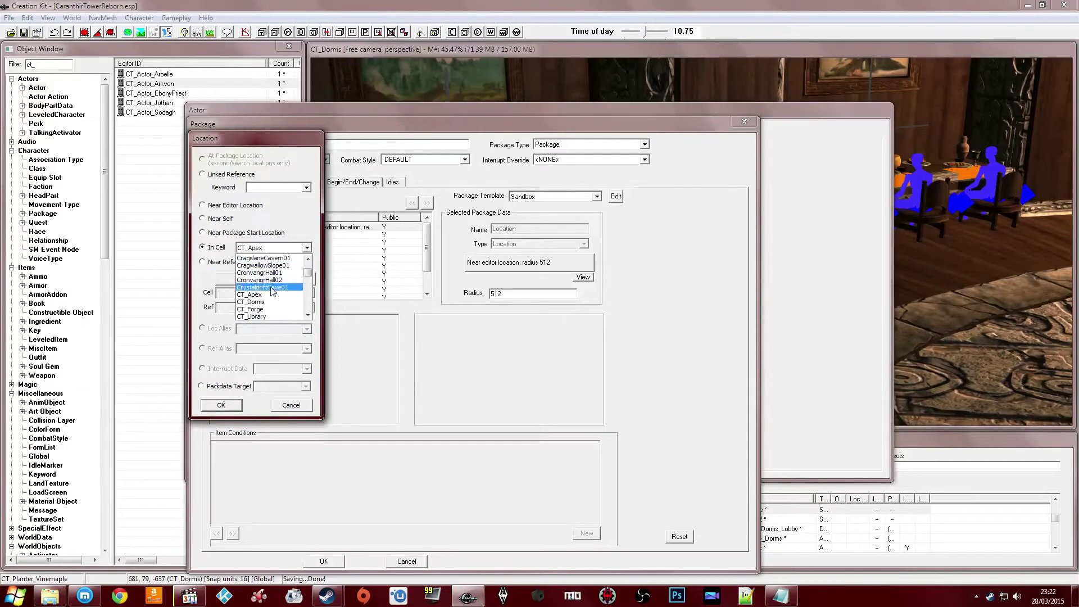
click(264, 315)
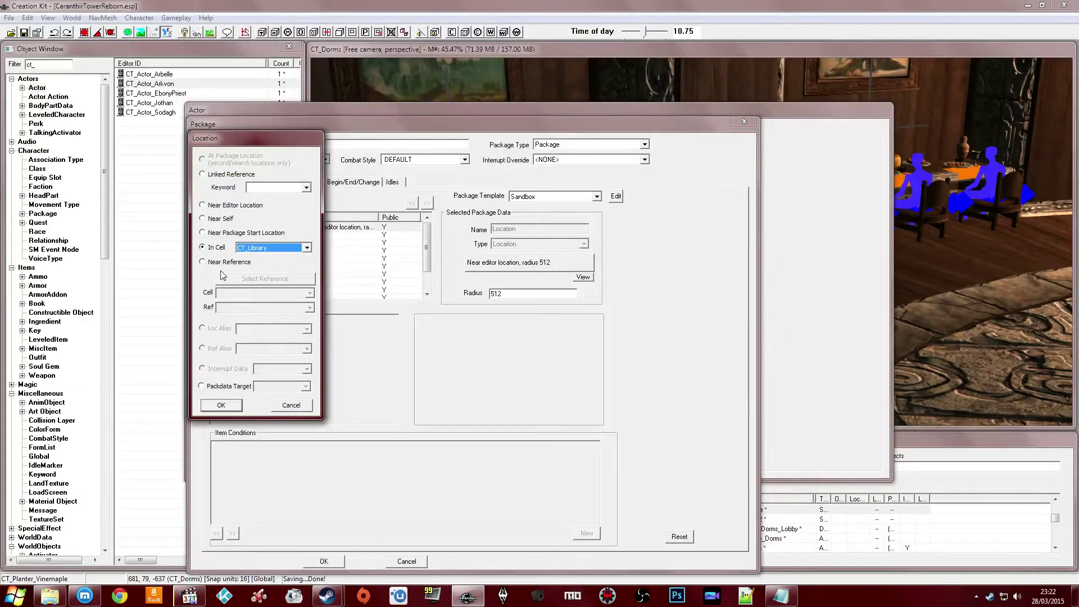
click(221, 405)
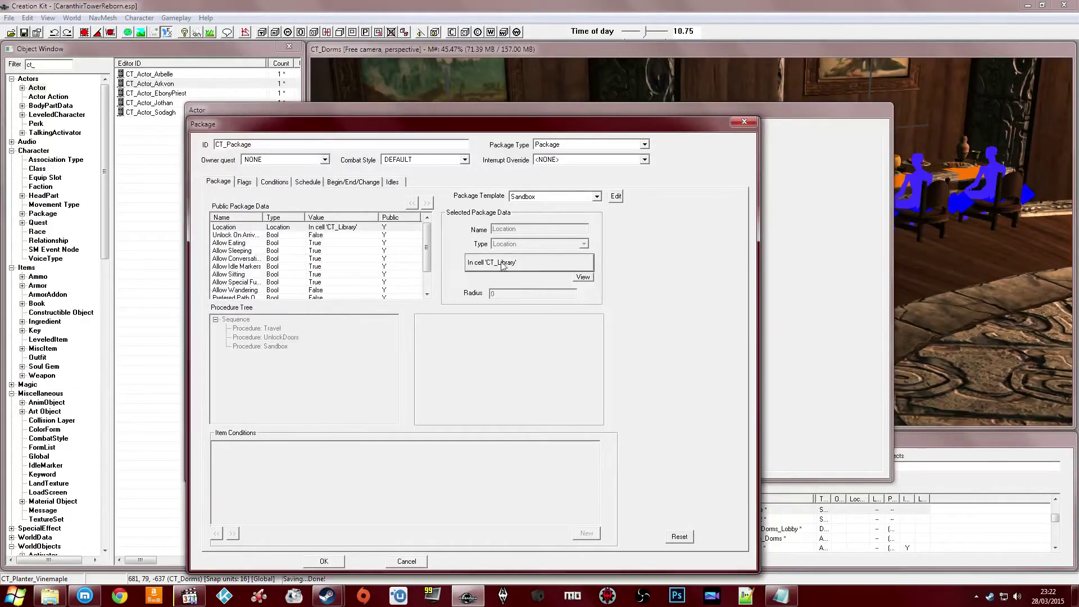
Try to set the radius of the package's library location to 204
click(335, 228)
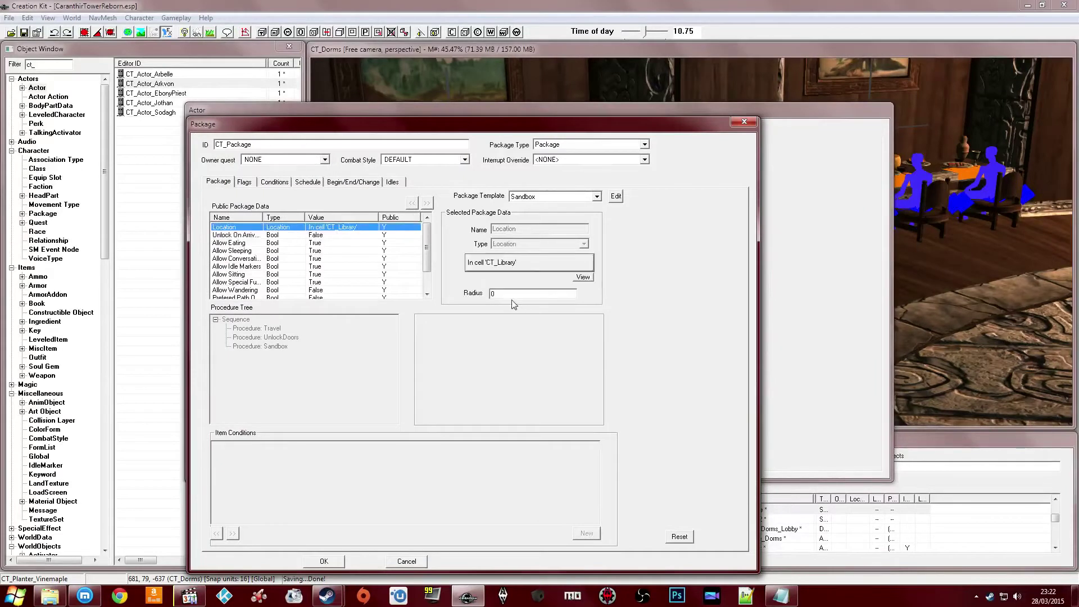
double_click(513, 293)
text(204)
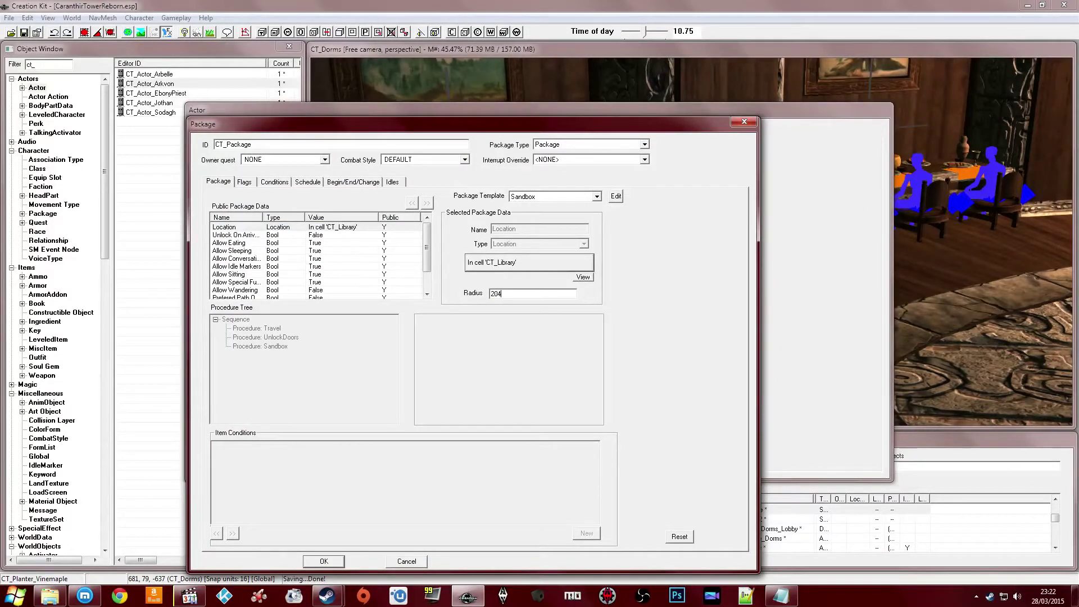
click(331, 228)
click(331, 235)
click(332, 228)
text(2)
click(337, 266)
click(345, 228)
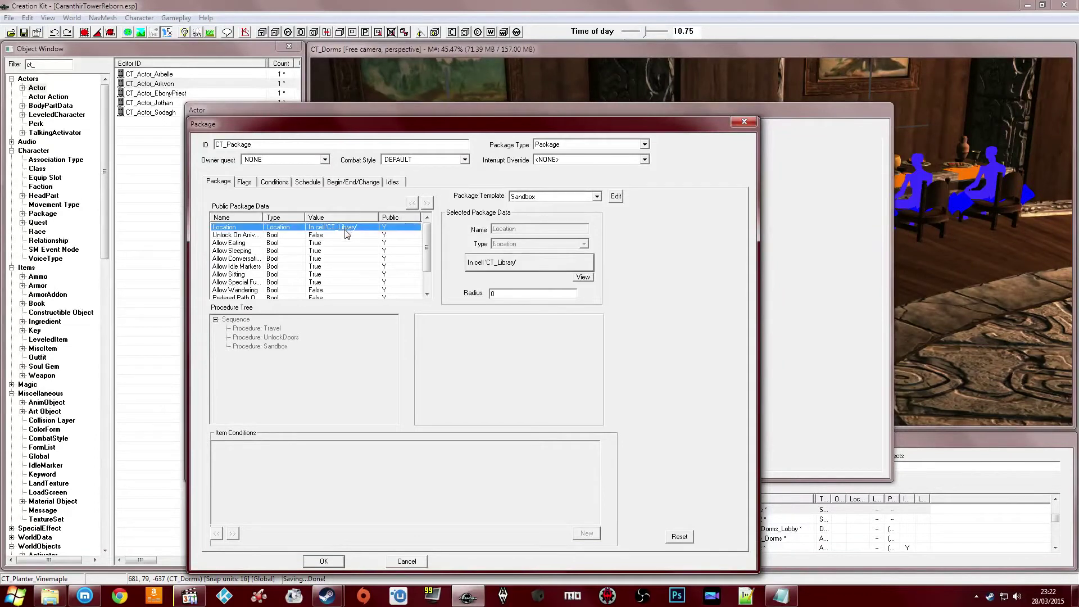
Try to set the library location's radius to 1024 and recheck the location entry
drag(523, 295, 454, 292)
text(1024)
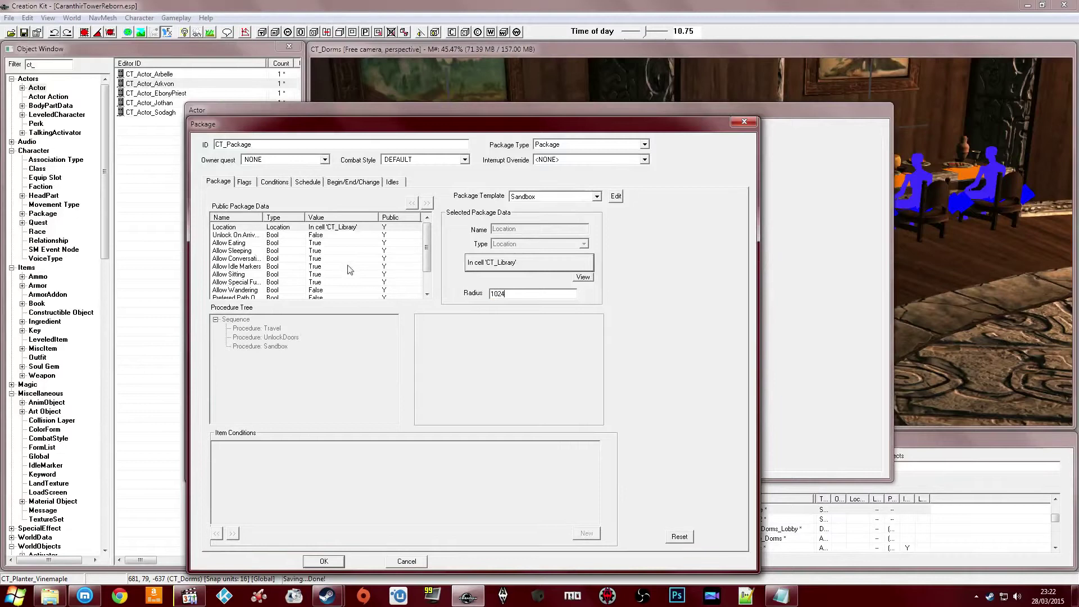
click(350, 268)
click(350, 228)
click(328, 236)
click(331, 227)
click(327, 242)
key(Up)
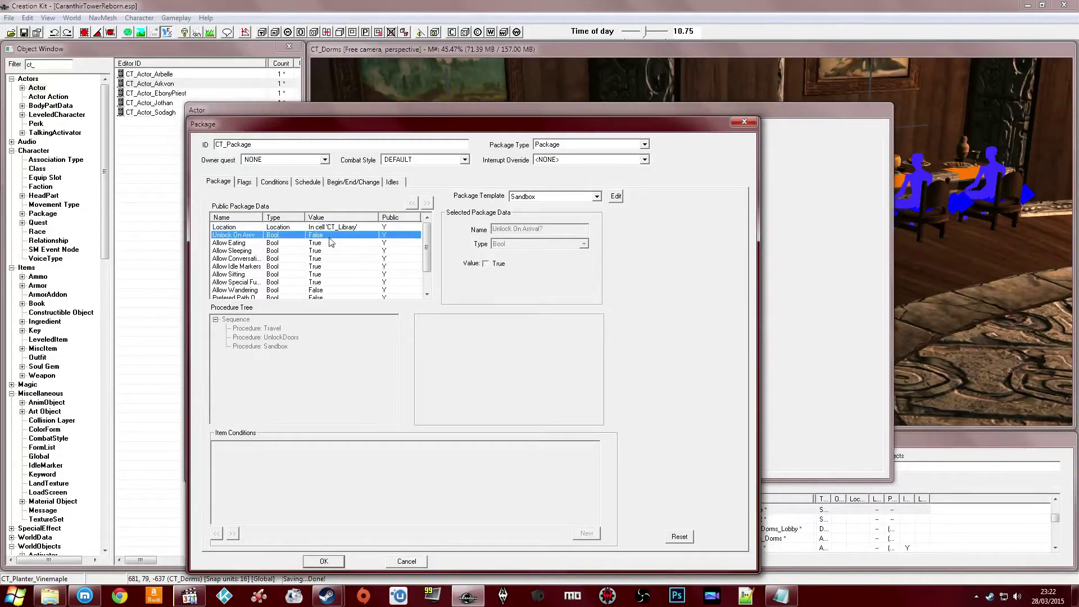
Change the new package's ID to CT_Package_Work_Arkvon_9X18
click(277, 144)
text(CT_Package_Work_Arkvon_)
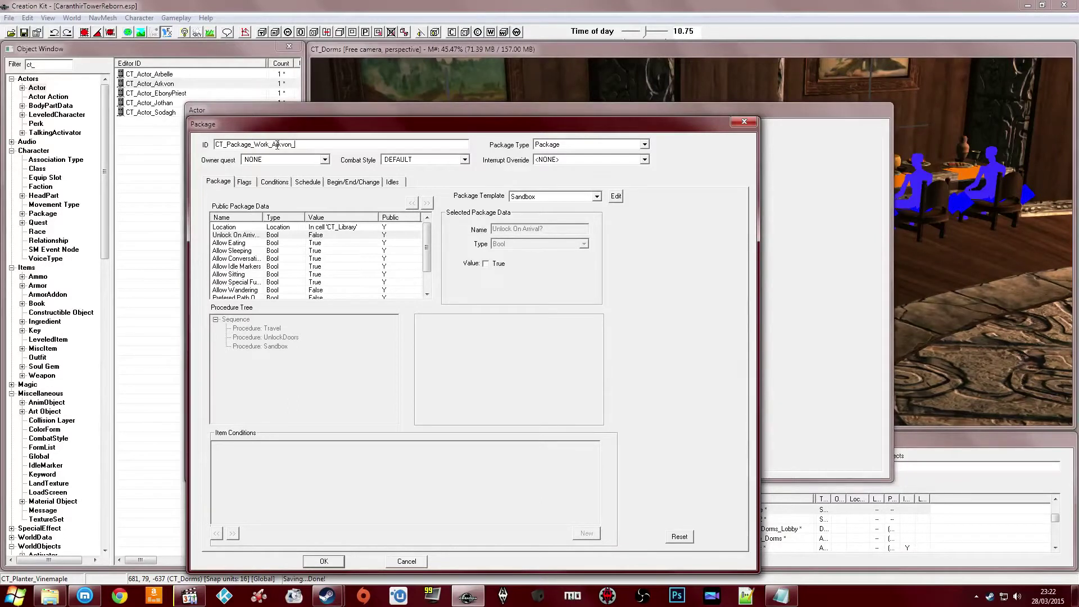
text(9X18)
Set the work package's schedule duration to 9 hours
click(307, 182)
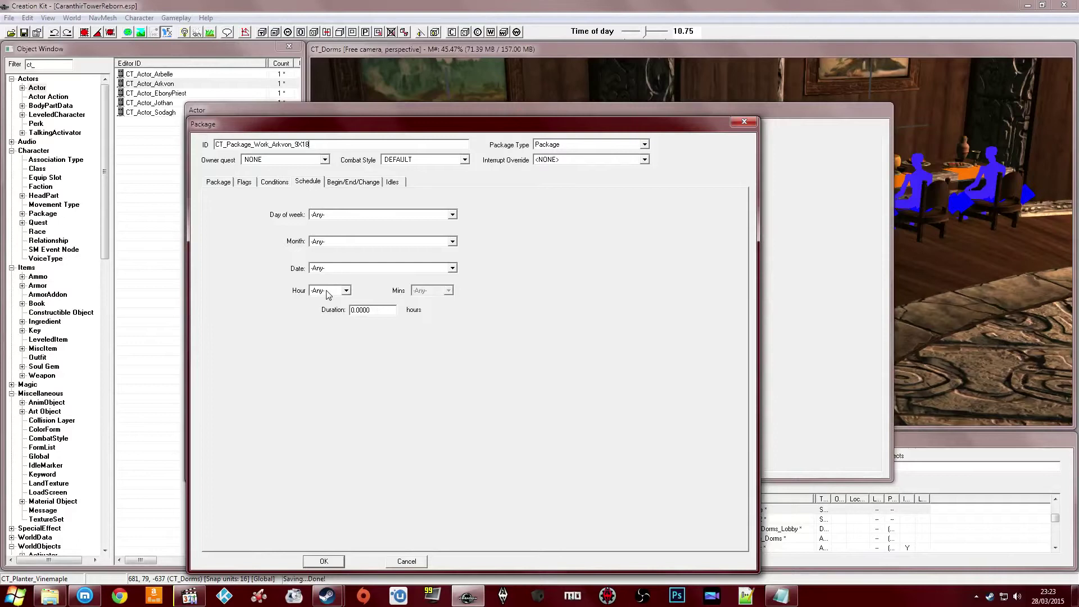
double_click(360, 310)
text(9)
click(320, 144)
Set Allow Eating and Allow Sleeping to false in the work package's data
click(214, 185)
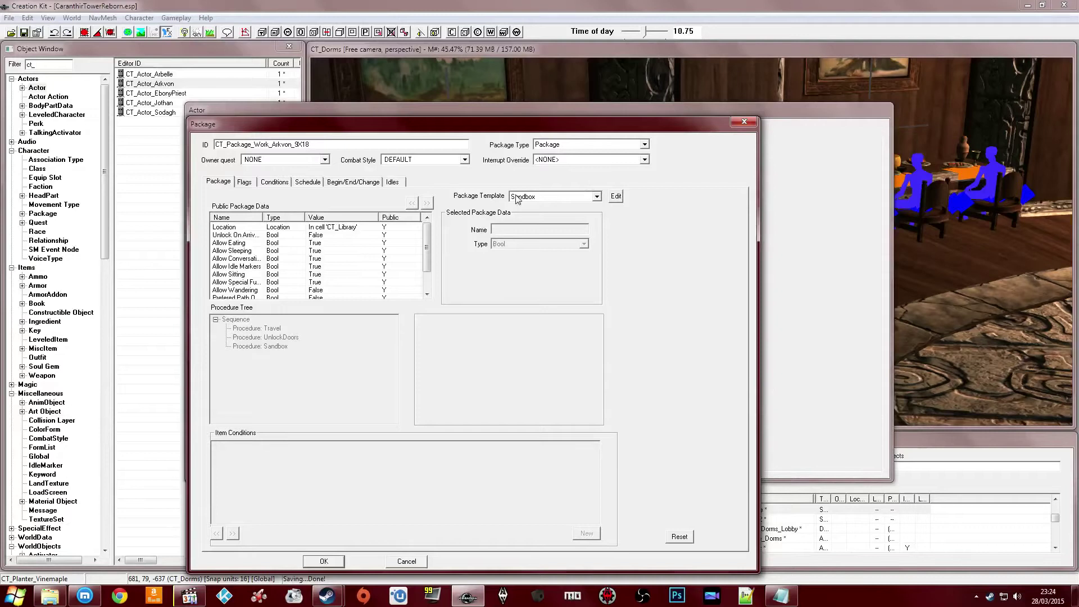
click(345, 235)
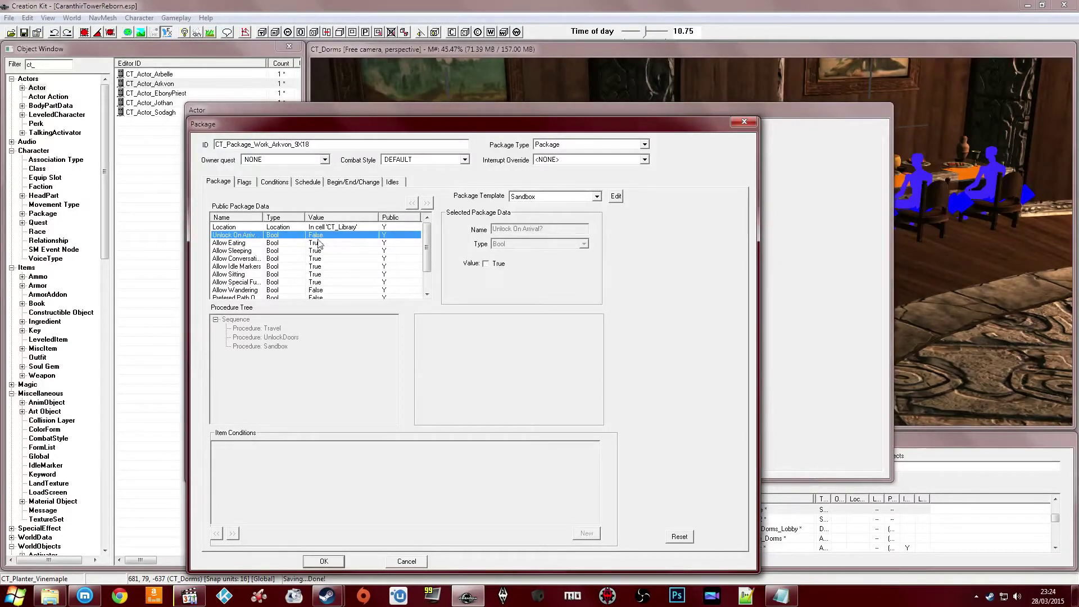
click(318, 242)
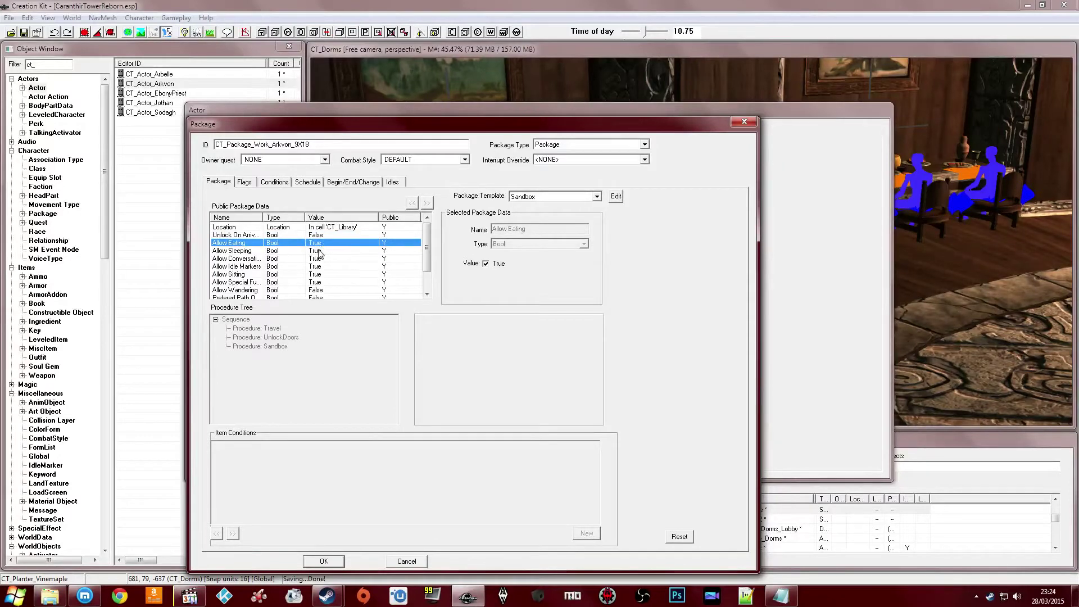
click(486, 263)
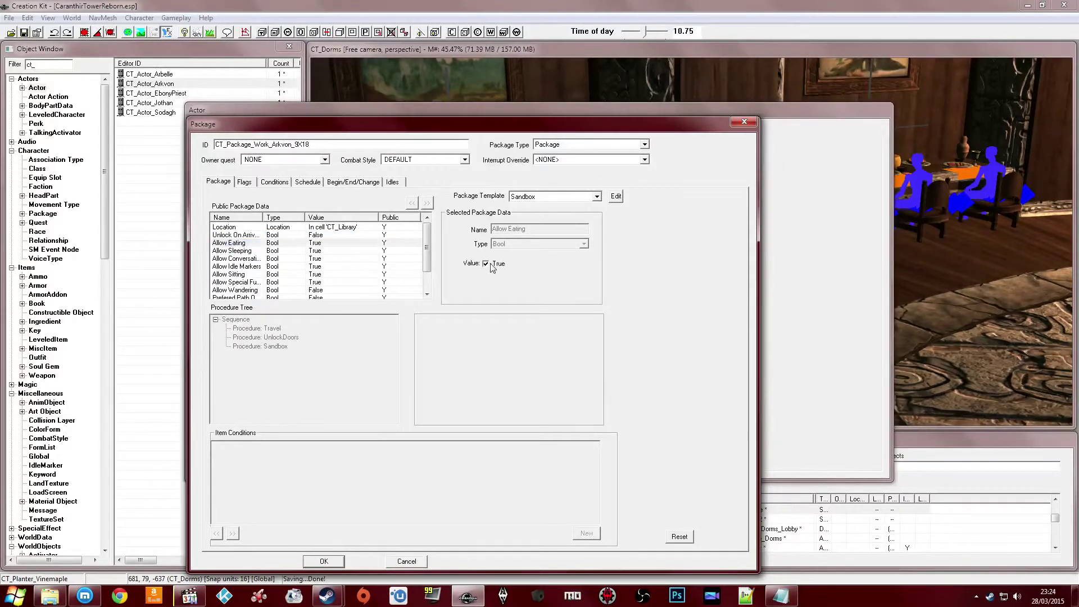
click(342, 251)
click(485, 264)
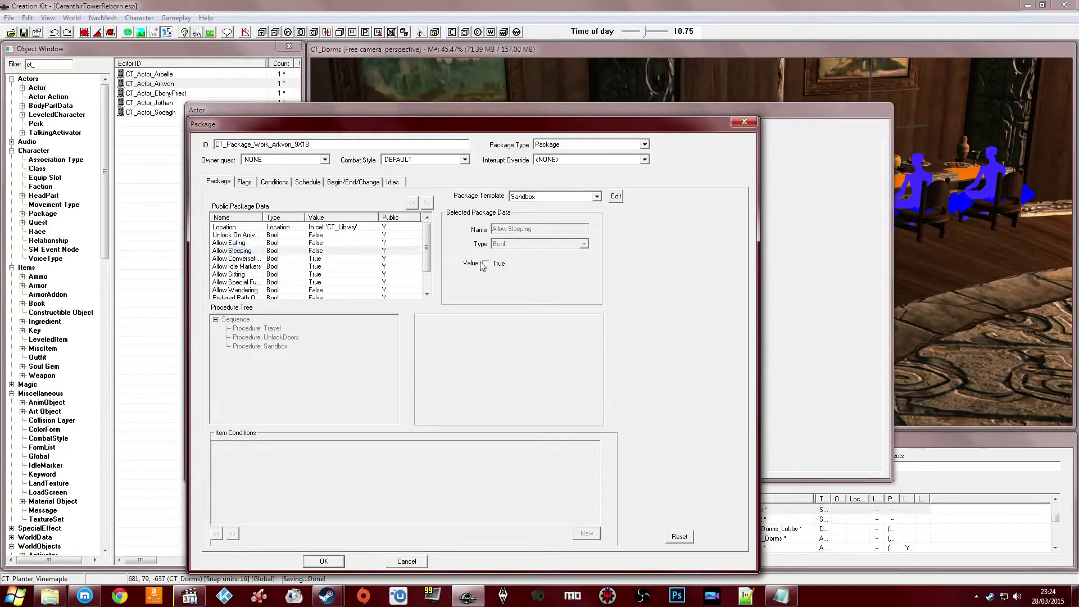
Review the work package's remaining sandbox options, from Allow Conversation through the preferred path and horse riding settings
click(322, 259)
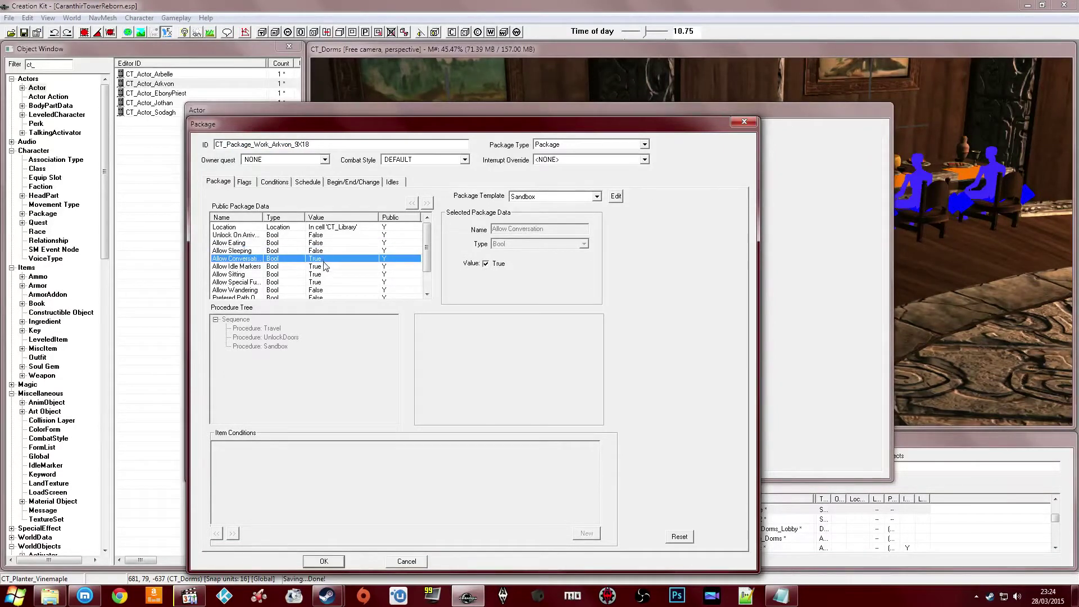
click(323, 267)
click(319, 275)
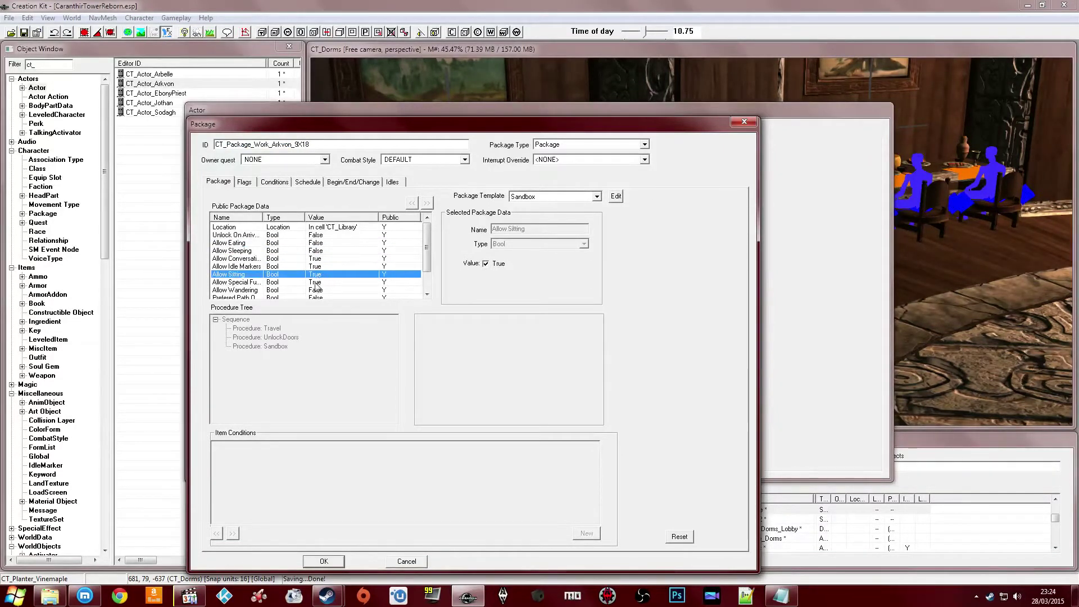
click(318, 282)
click(316, 290)
scroll(317, 291, down, 1)
click(319, 274)
click(318, 282)
click(319, 276)
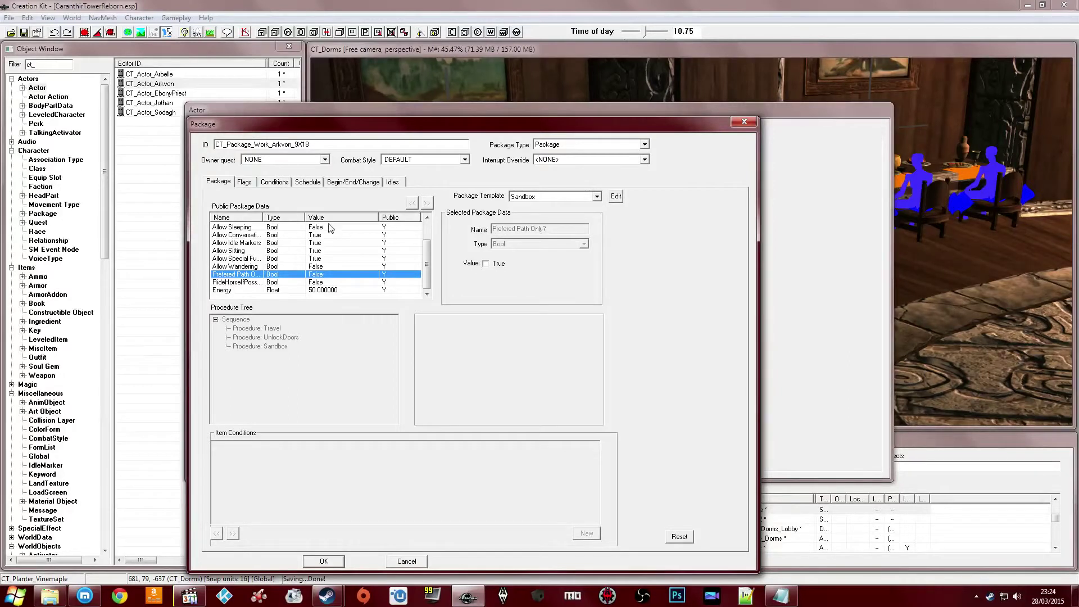
Examine the work package's flags and the Energy setting in its package data
click(243, 182)
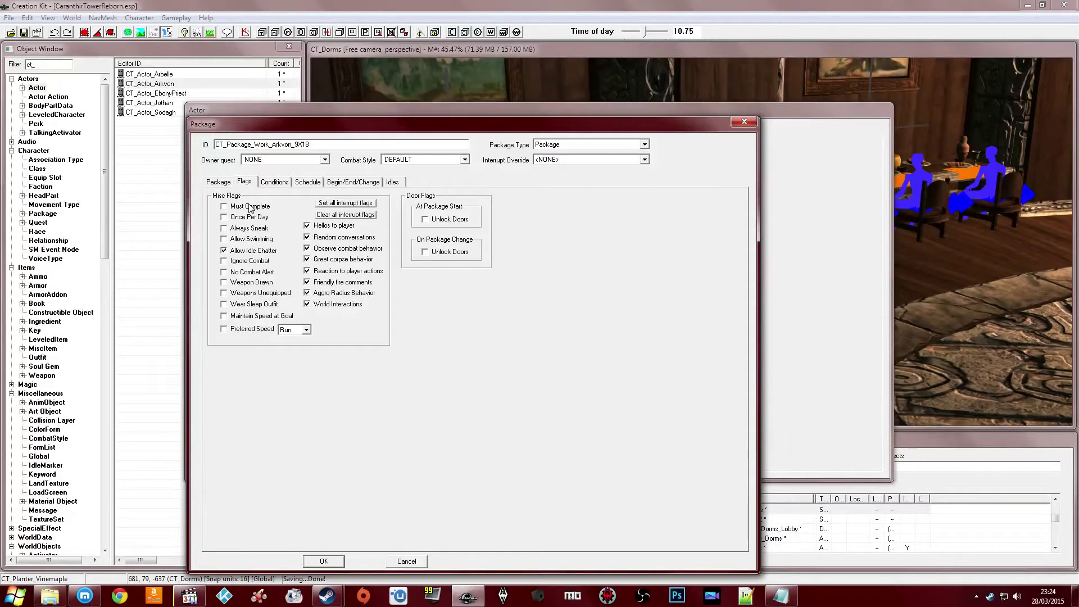
click(224, 182)
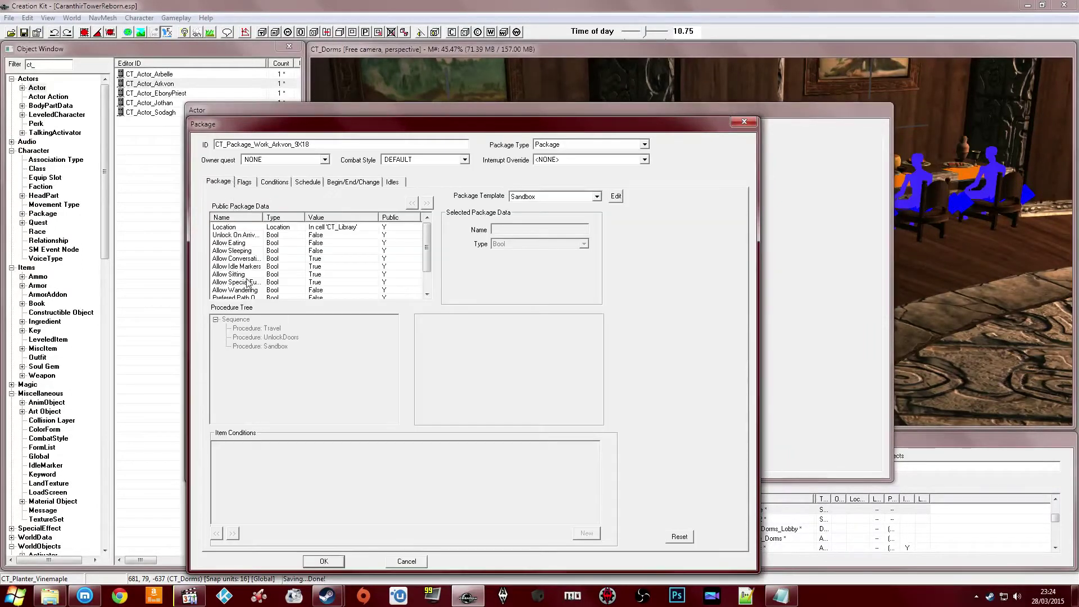
click(290, 281)
scroll(290, 281, down, 1)
click(309, 290)
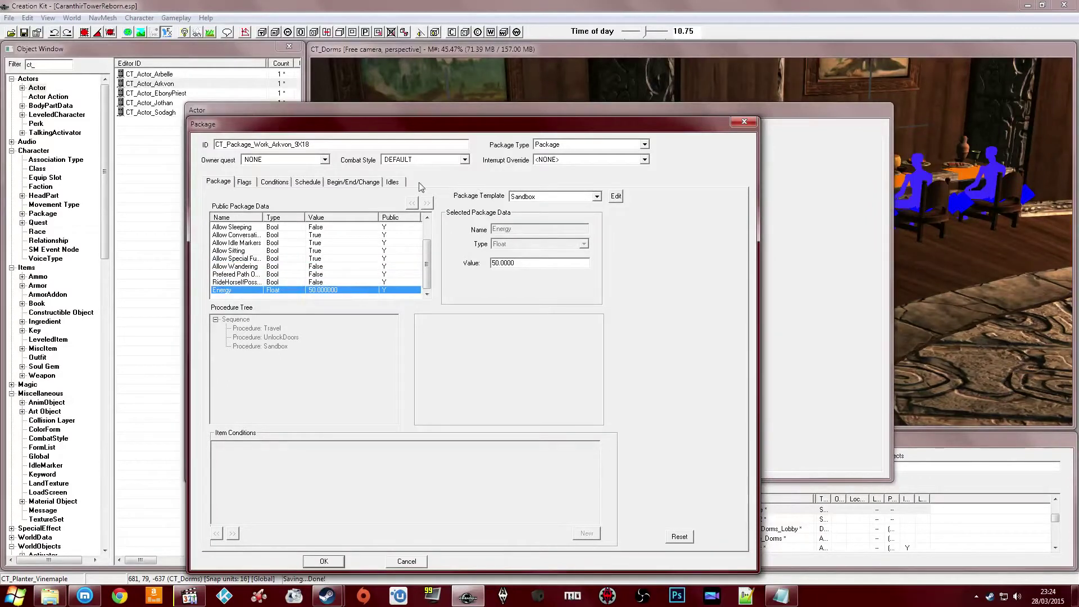
Check the work package's misc flags, preferred speed choices and conditions, and accept the package into the actor's AI package list
click(244, 182)
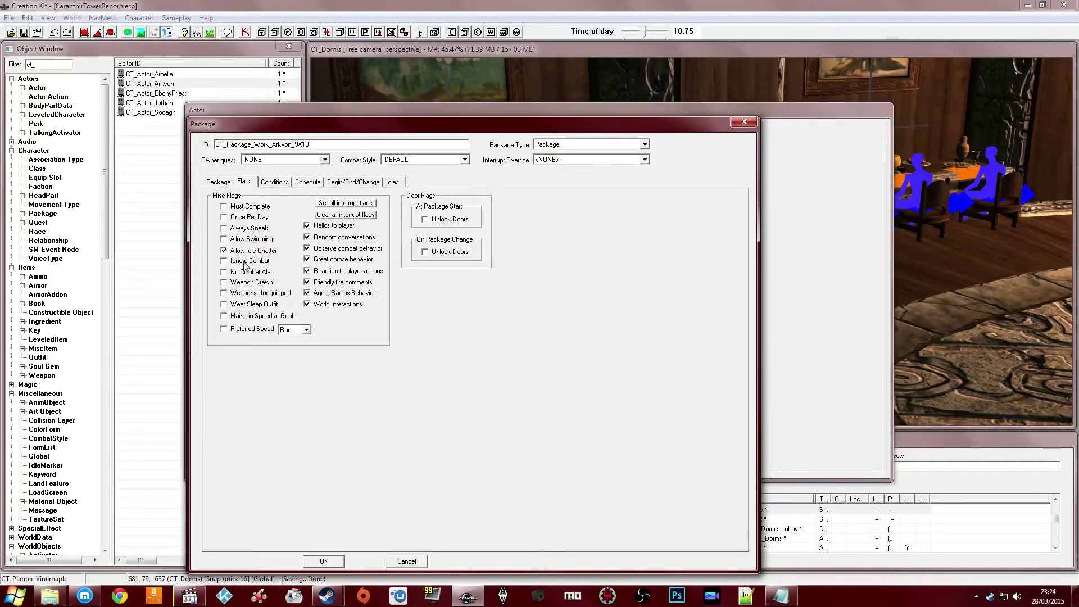
click(255, 293)
click(251, 330)
click(290, 329)
click(290, 338)
click(275, 182)
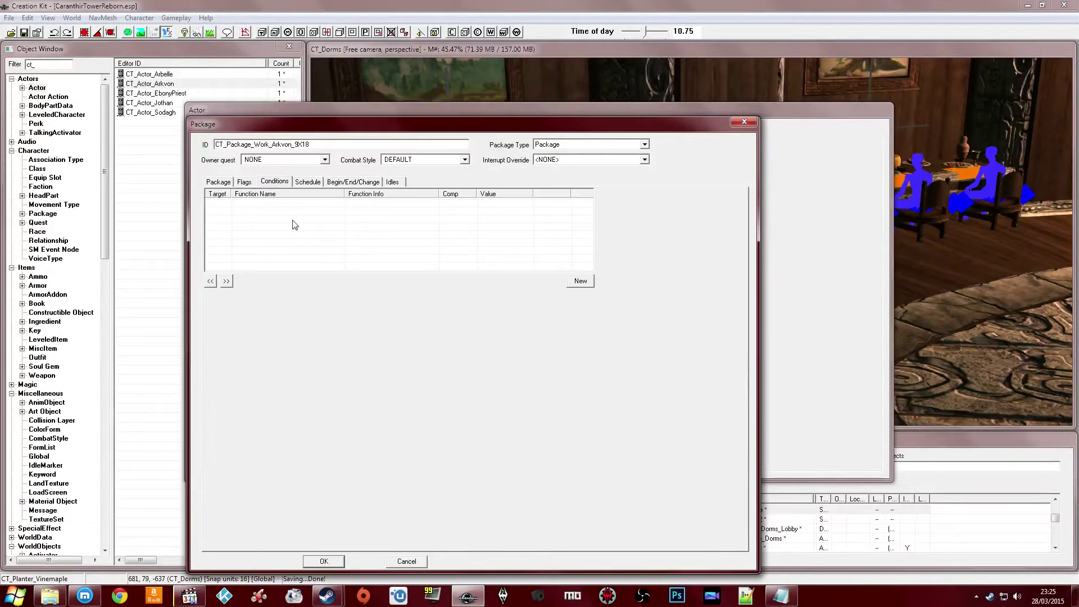
click(221, 181)
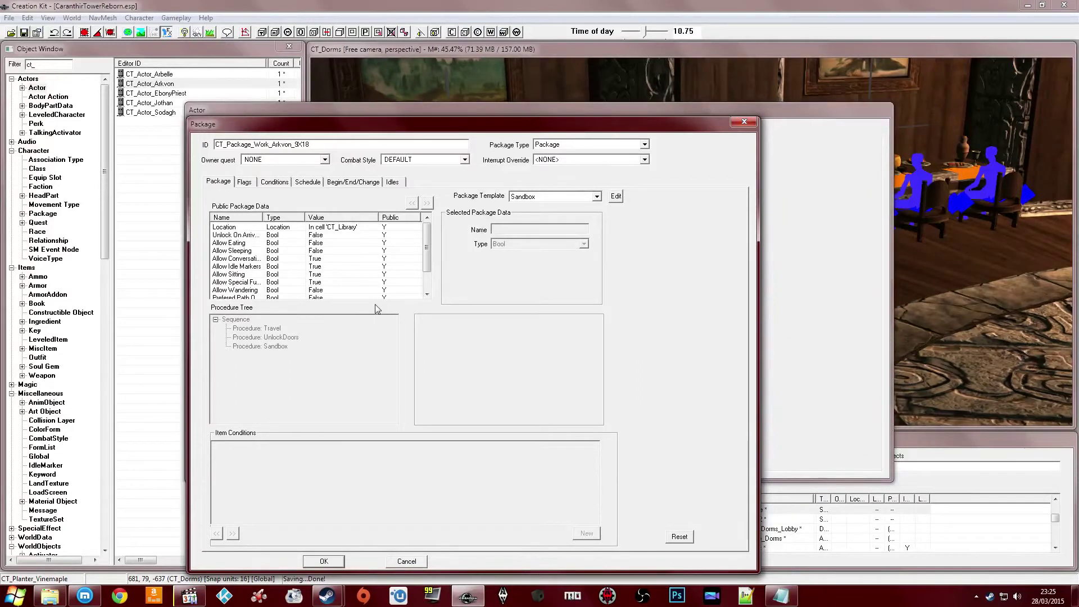
click(324, 562)
click(436, 201)
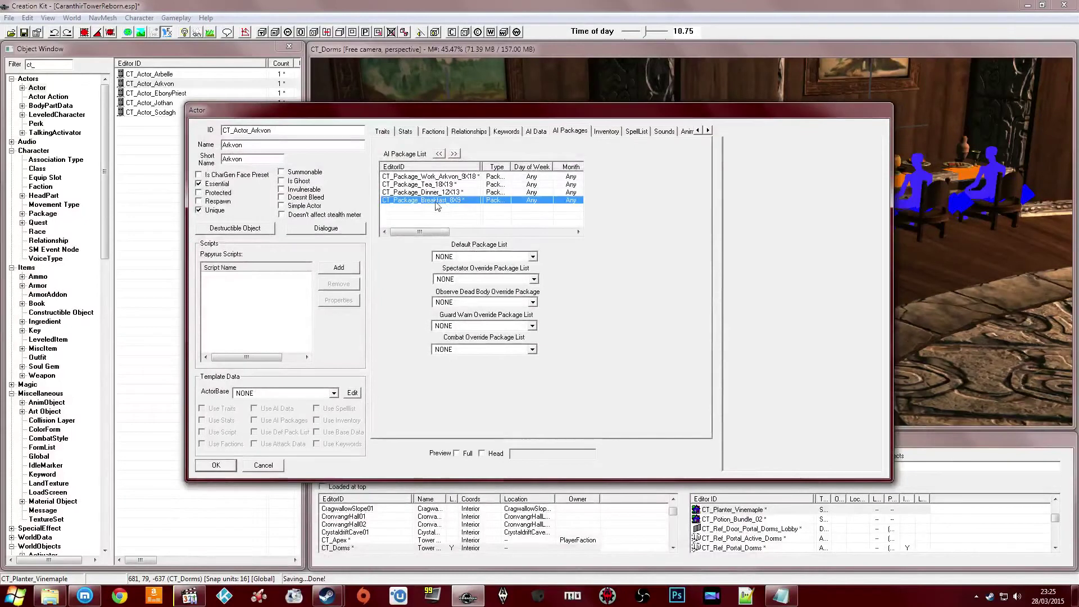
Look through the existing CT_ packages under the Character category's Package list
click(42, 214)
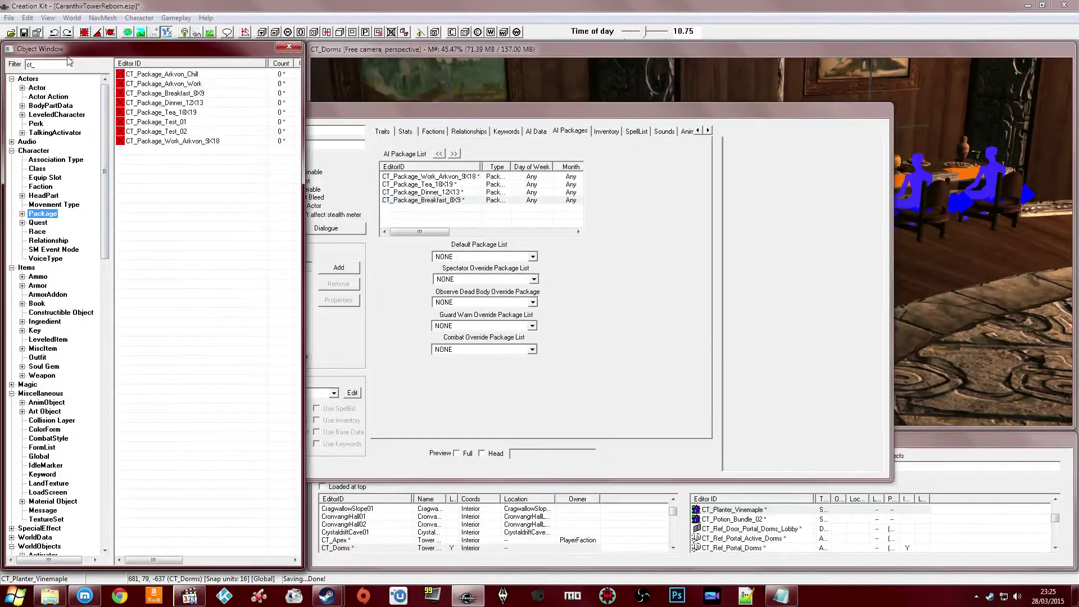
click(163, 93)
click(179, 83)
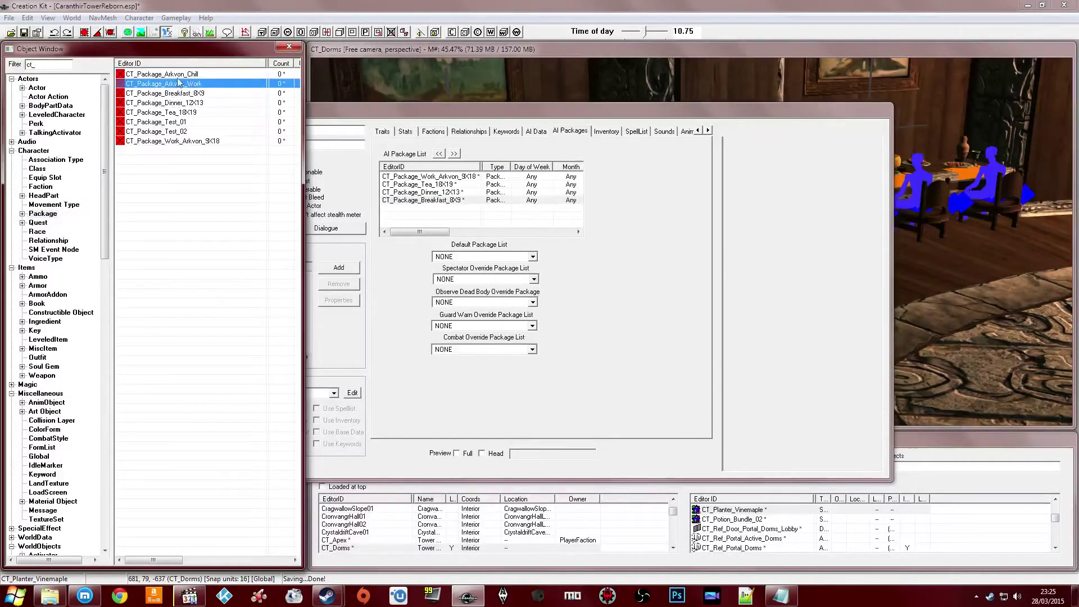
key(Up)
click(175, 85)
click(175, 76)
click(175, 82)
click(173, 103)
click(172, 114)
click(173, 132)
click(163, 159)
click(168, 140)
click(163, 163)
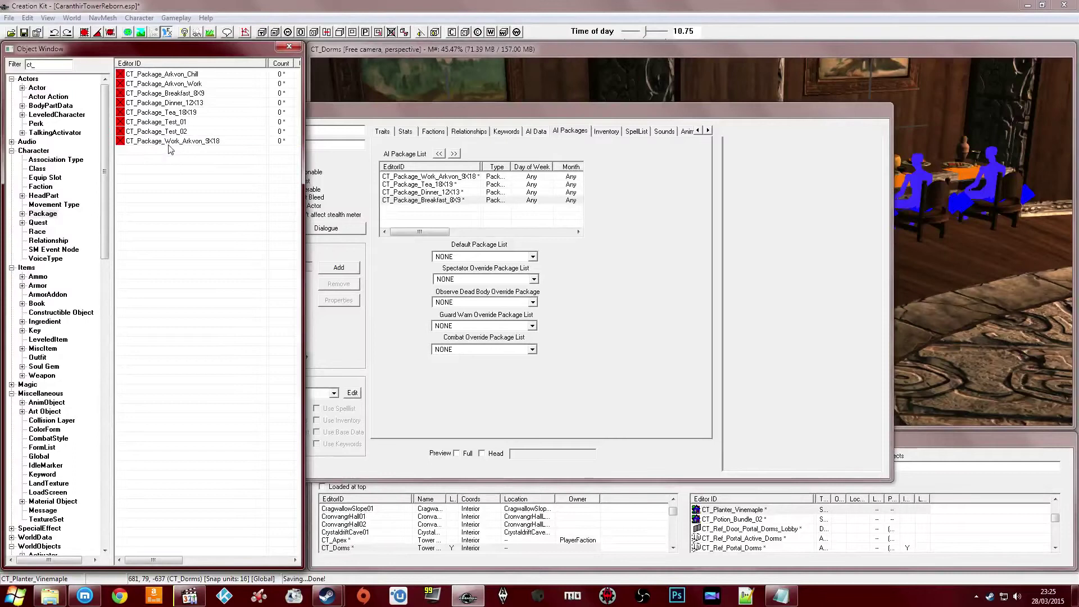
Duplicate CT_Package_Work_Arkvon_9X18 as a new form with the ID CT_Package_Work_Jothan_9X18
double_click(188, 141)
key(Left)
key(Left)
key(Left)
key(Left)
key(BackSpace)
key(BackSpace)
key(BackSpace)
key(BackSpace)
key(BackSpace)
key(BackSpace)
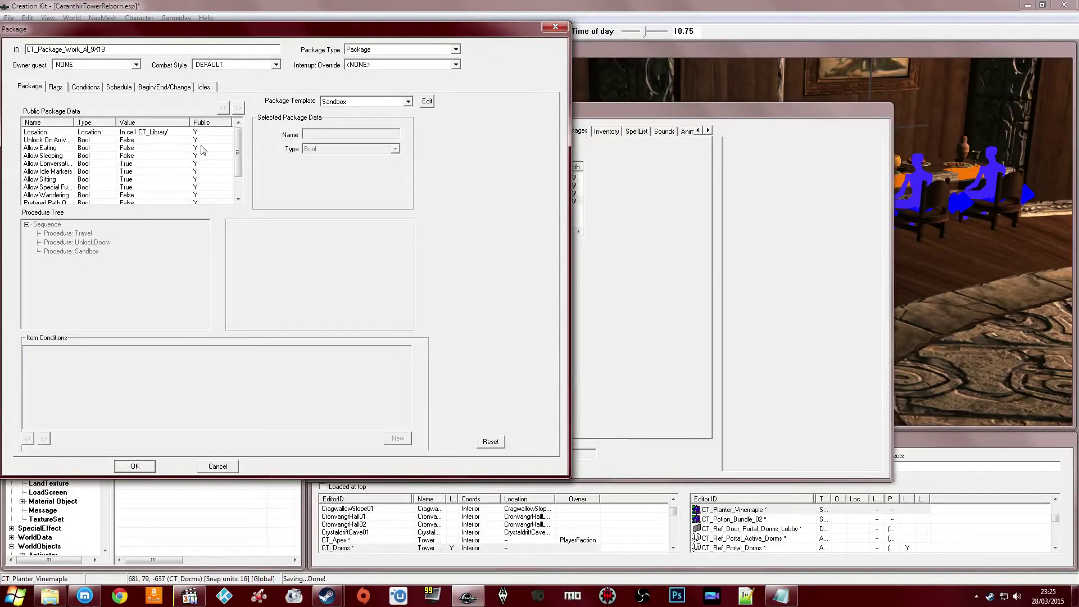
text(Jothan)
click(135, 467)
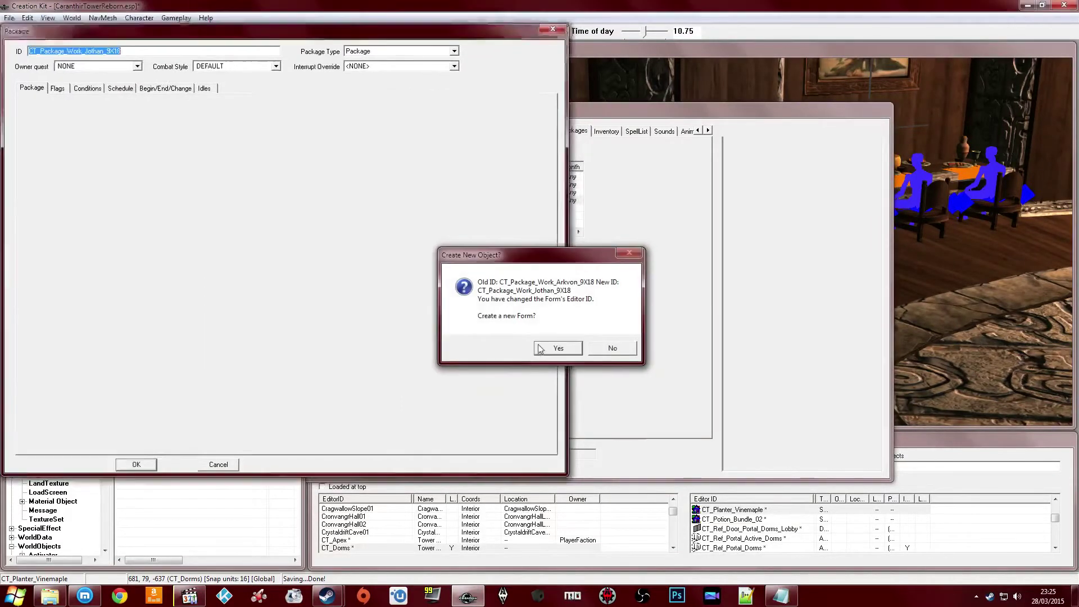
click(543, 349)
Set the location of CT_Package_Work_Jothan_9X18 to the cell CT_Lobby and save the package
double_click(166, 151)
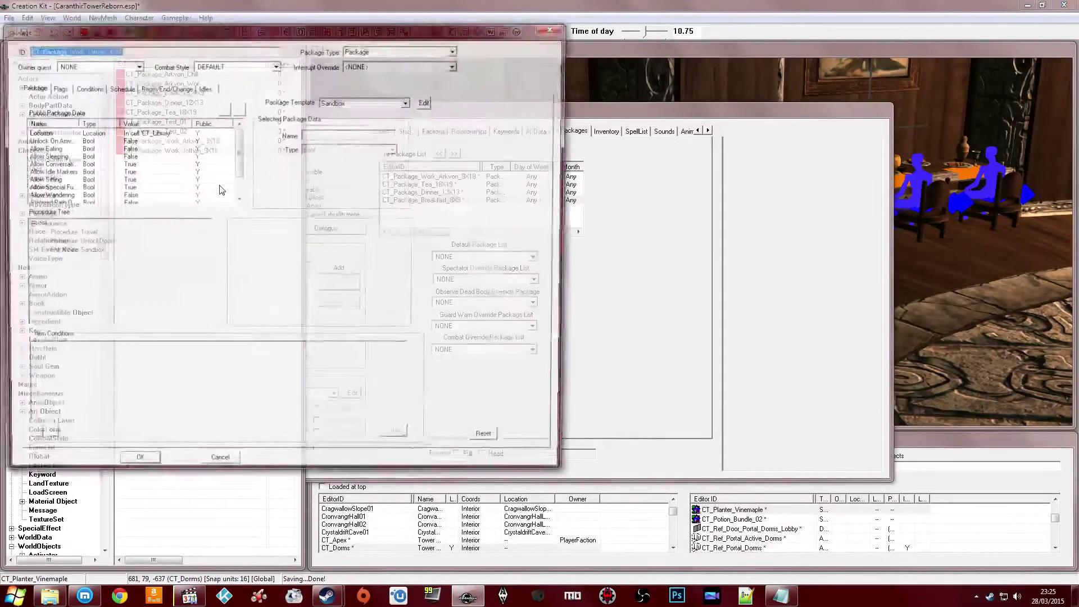
click(146, 147)
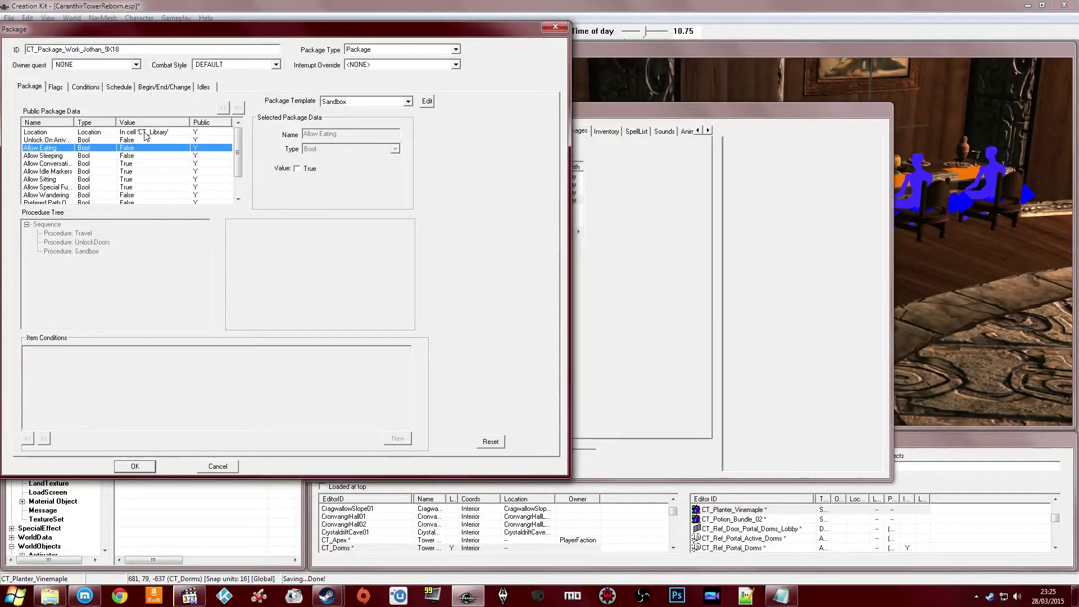
click(146, 132)
click(149, 139)
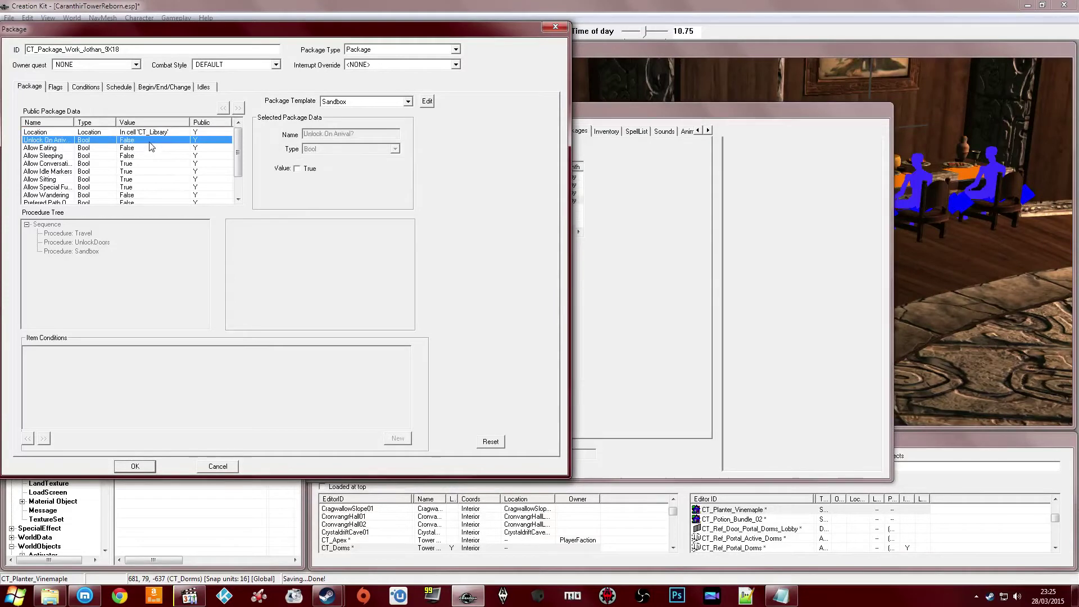
click(159, 132)
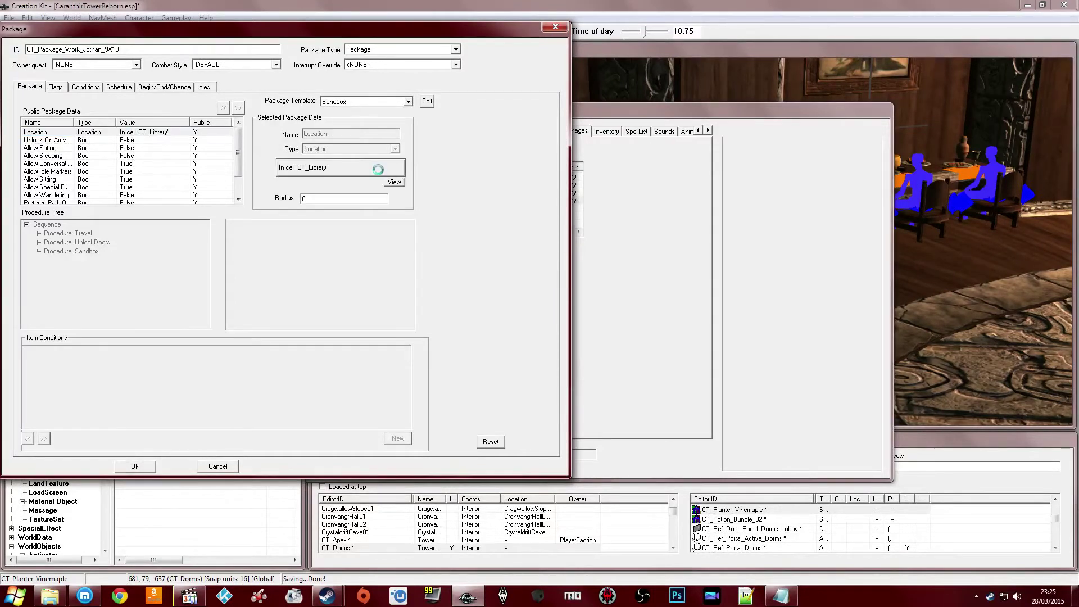
click(363, 167)
click(95, 149)
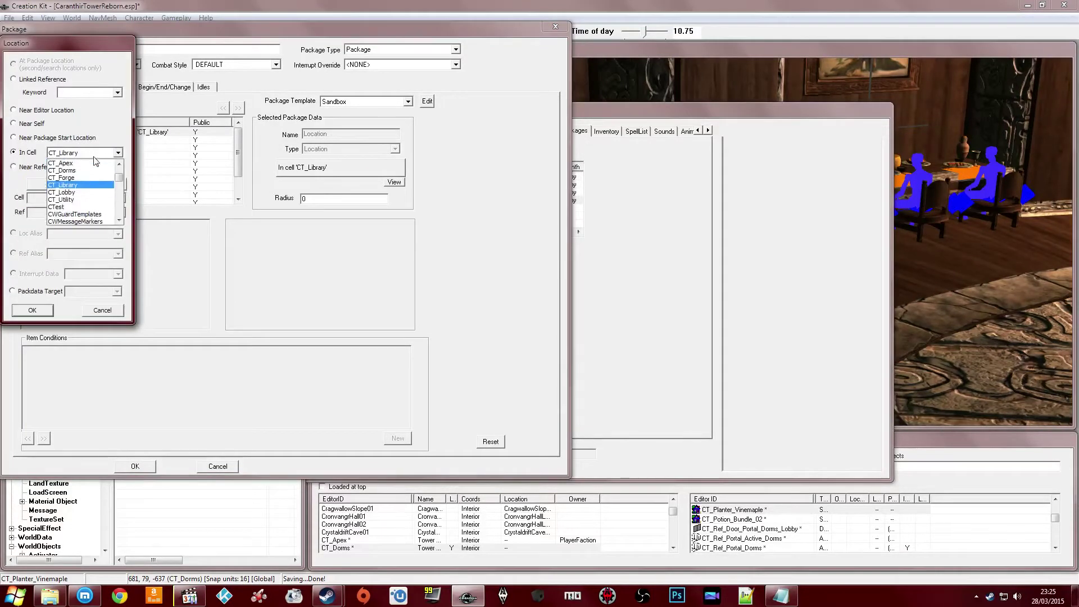
click(68, 188)
click(32, 310)
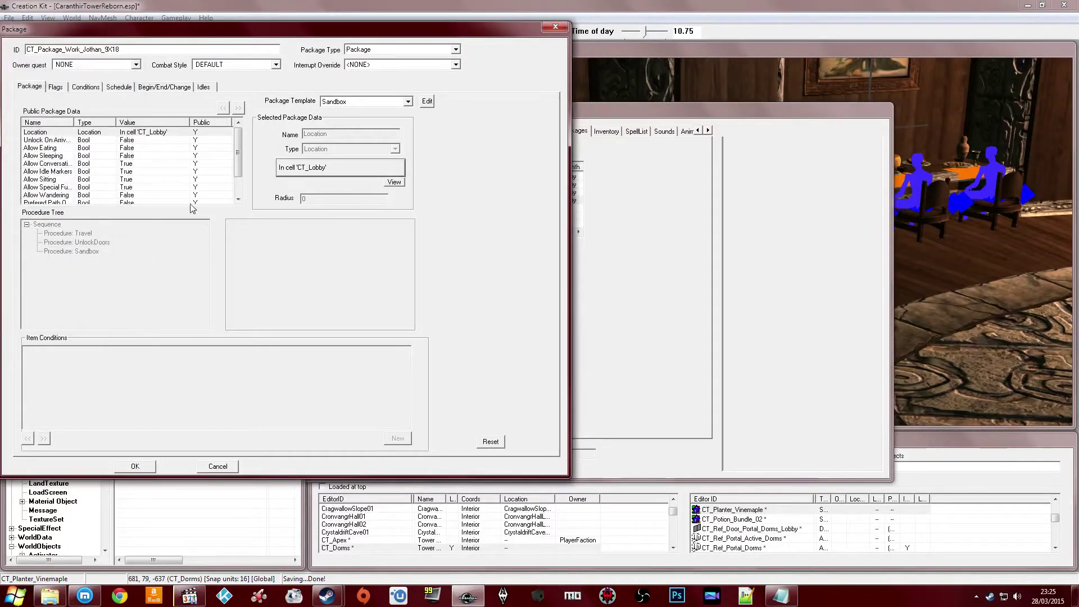
click(141, 171)
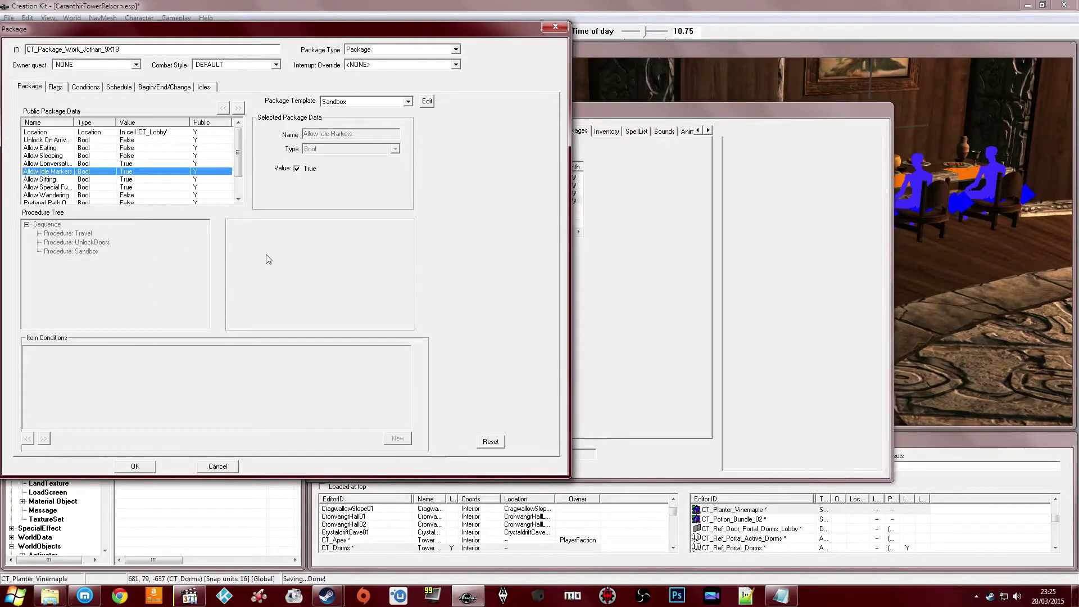
click(133, 467)
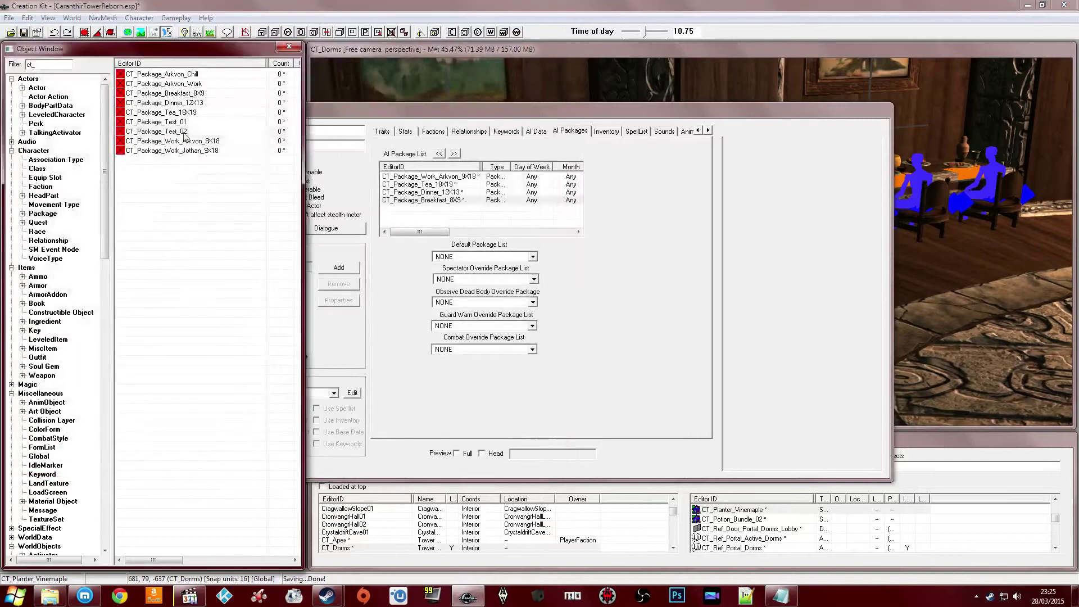
Open CT_Package_Work_Jothan_9X18 and change its ID to CT_Package_Work_Abella_9X18
click(183, 131)
double_click(168, 150)
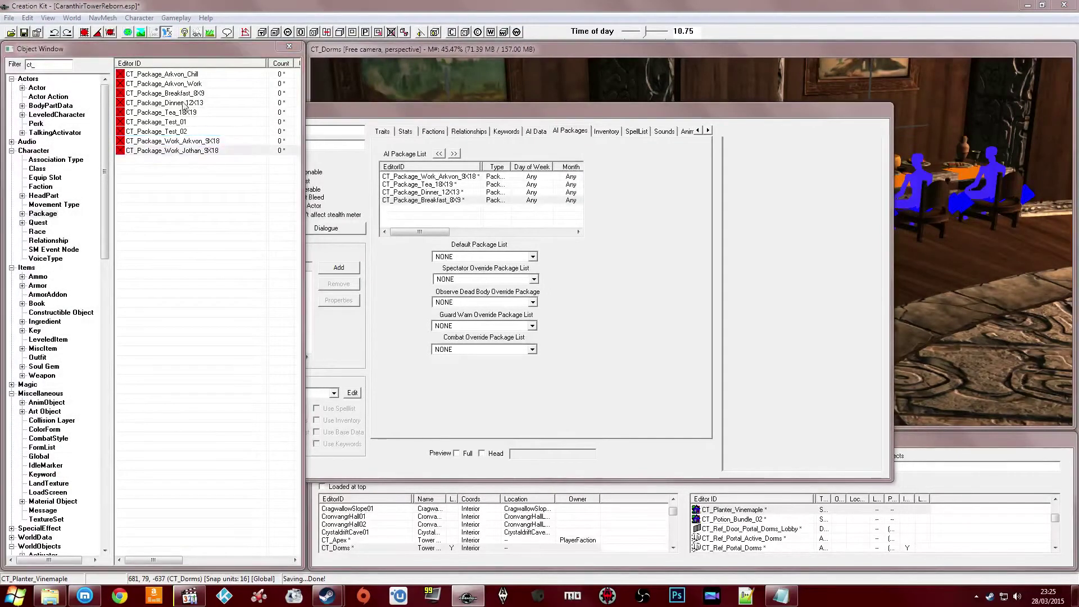
click(107, 50)
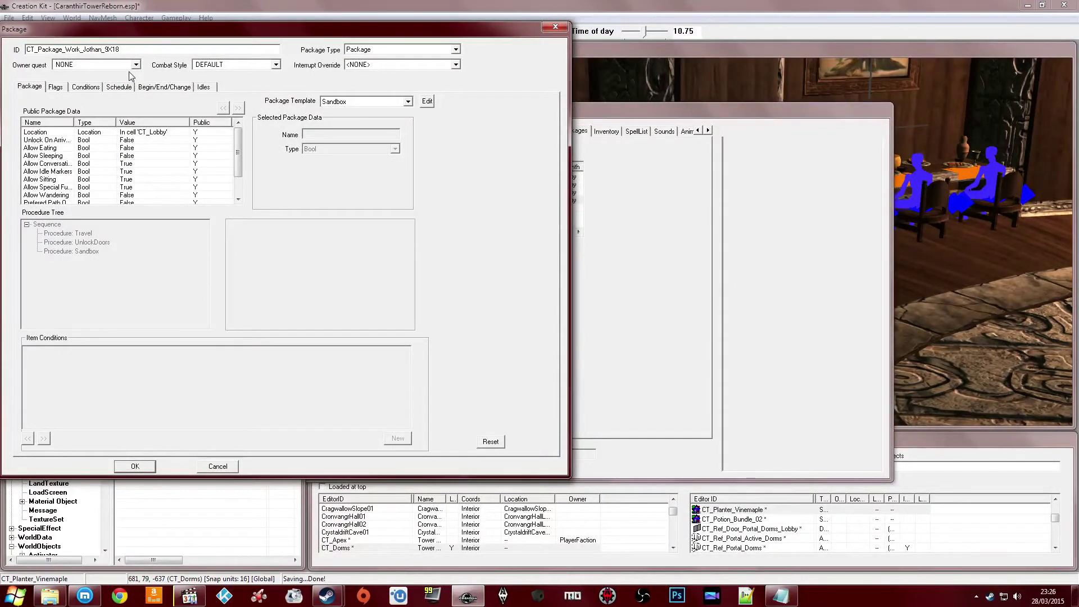
key(BackSpace)
key(BackSpace)
key(BackSpace)
key(BackSpace)
key(BackSpace)
text(Abella)
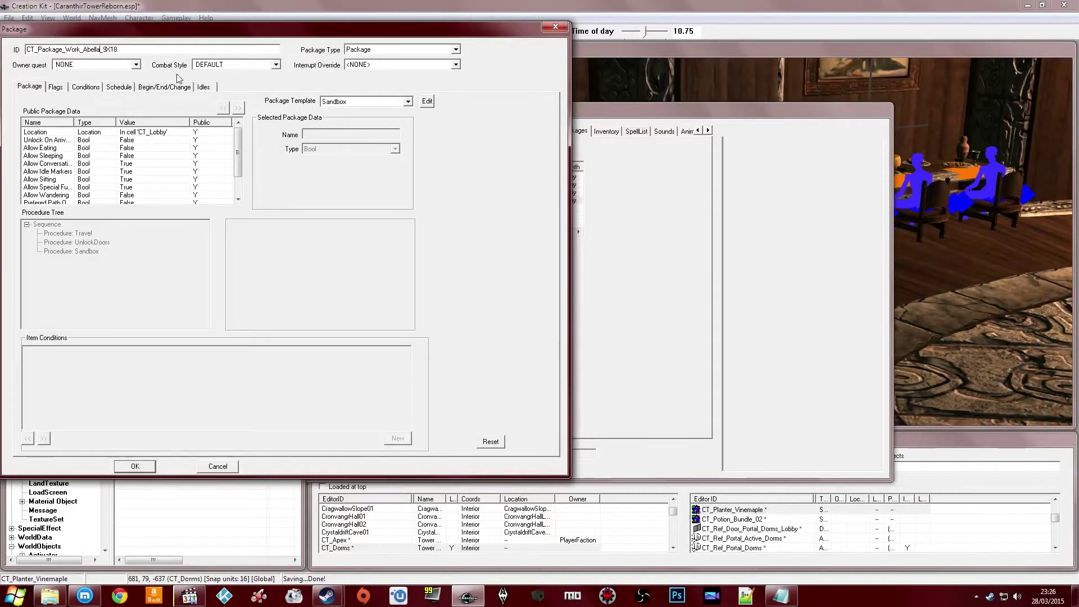
Check the name's spelling in the actor list and create the package as a new form with the ID CT_Package_Work_Arbelle_9X18
drag(176, 29, 407, 60)
click(37, 88)
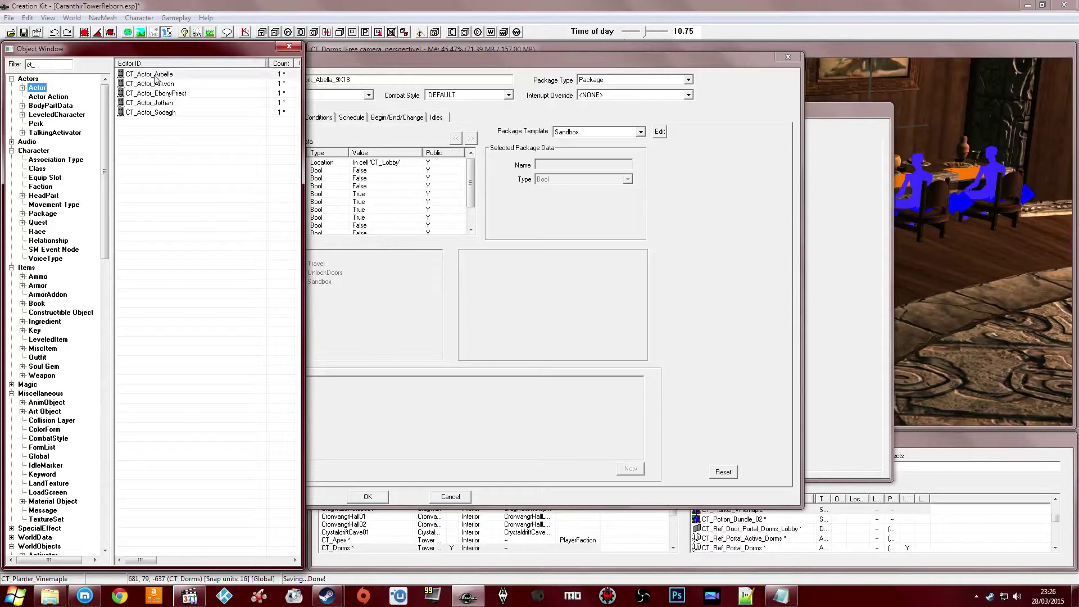
click(306, 103)
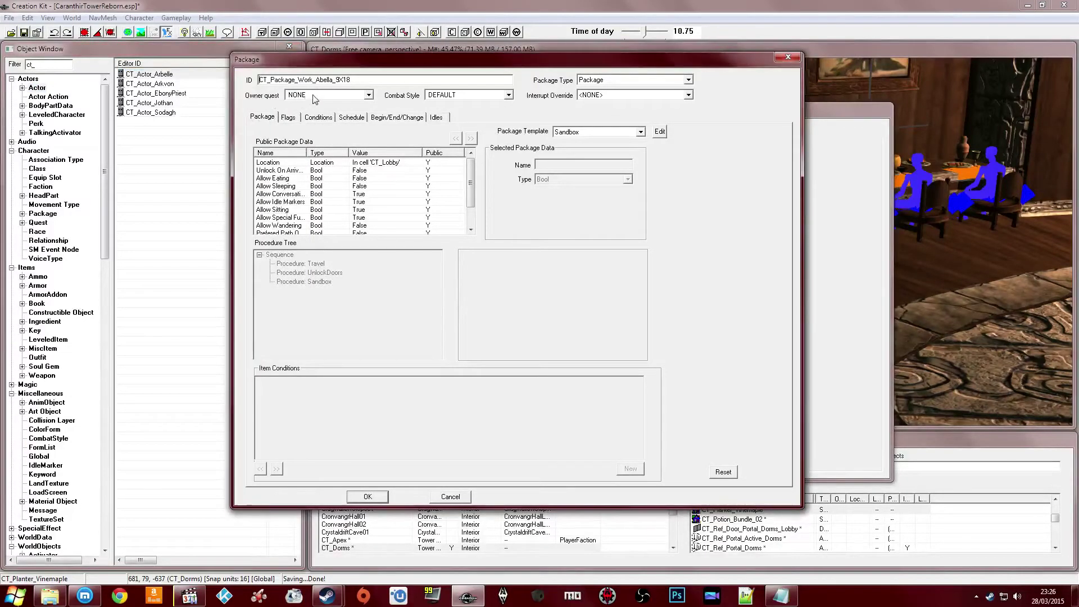
click(333, 79)
text(_)
key(Left)
key(BackSpace)
text(e_Wor)
click(368, 496)
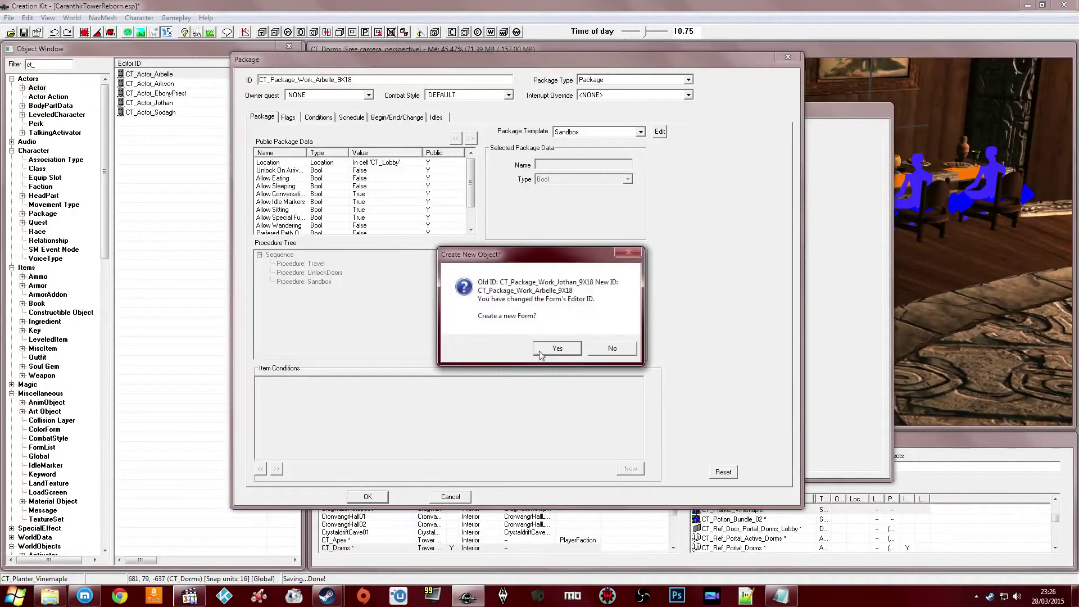
click(558, 347)
Set the location of CT_Package_Work_Arbelle_9X18 to the cell CT_Apex and save the package
click(45, 214)
click(160, 150)
click(166, 113)
click(172, 93)
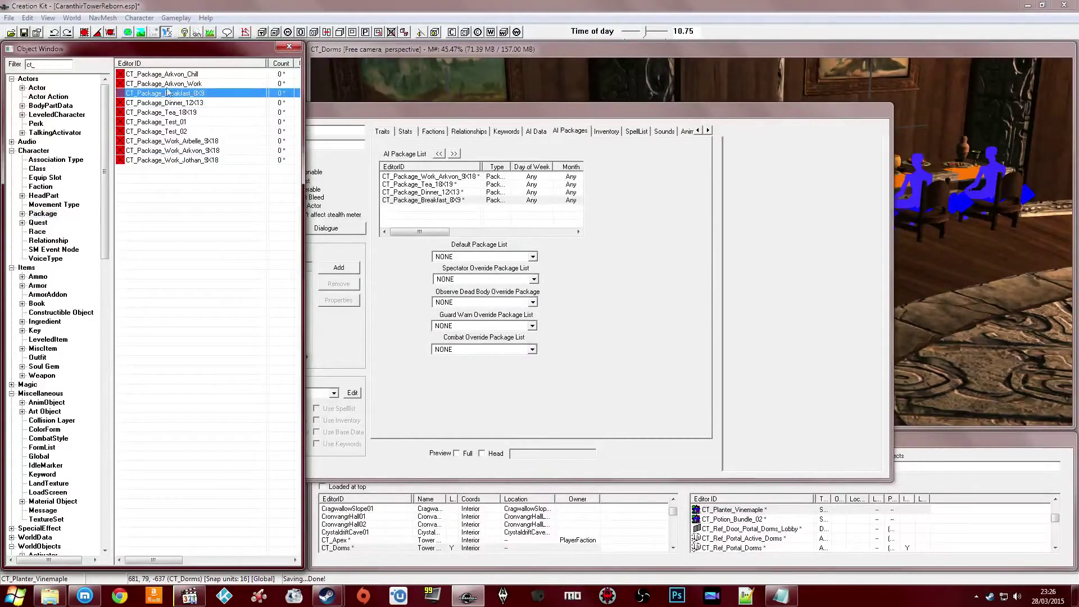
double_click(172, 141)
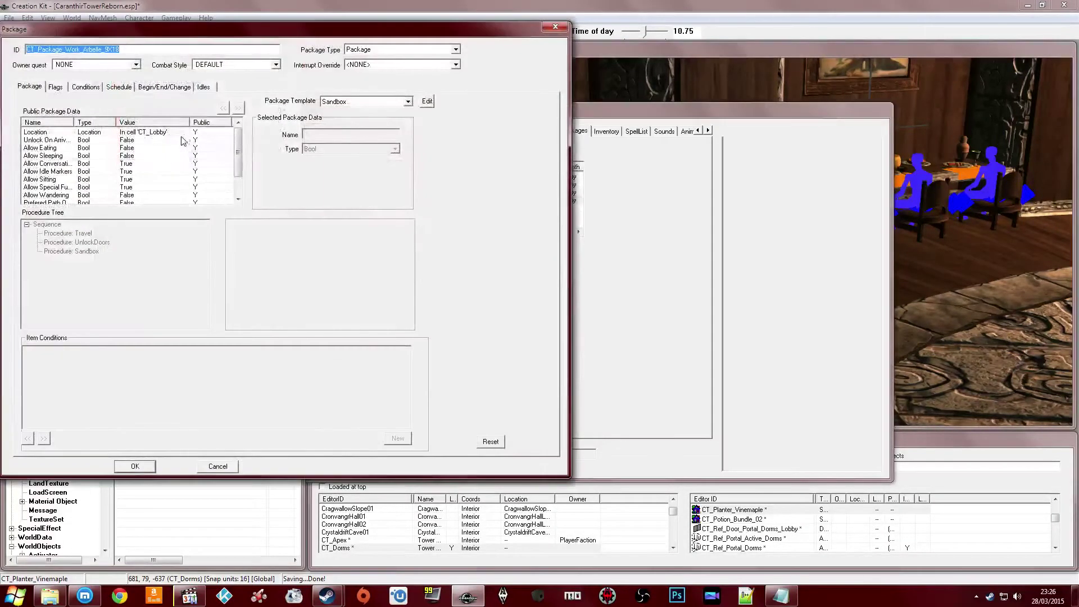
click(149, 133)
click(312, 168)
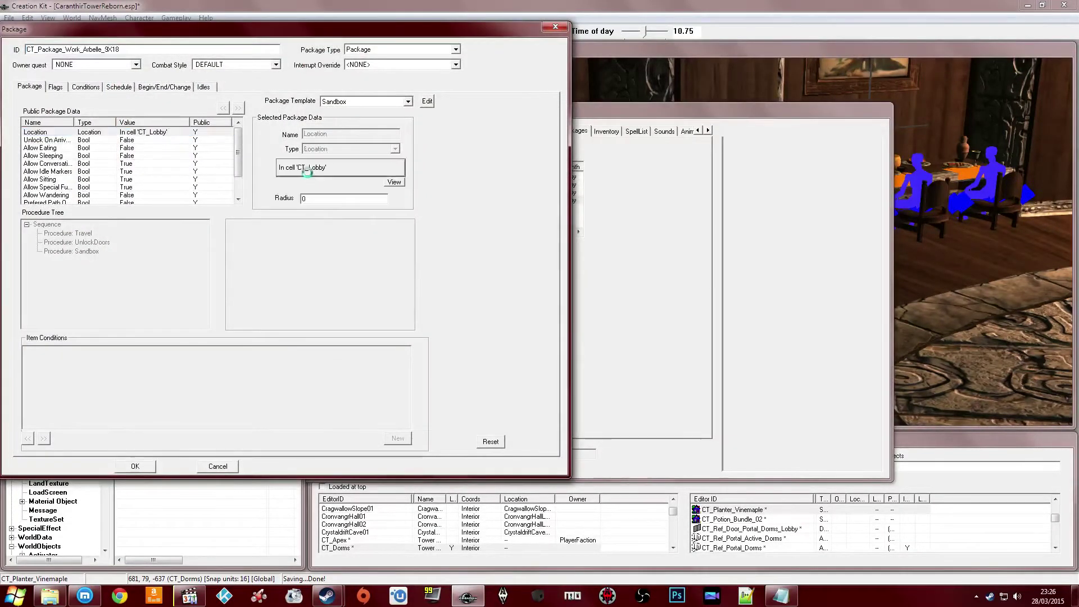
click(72, 153)
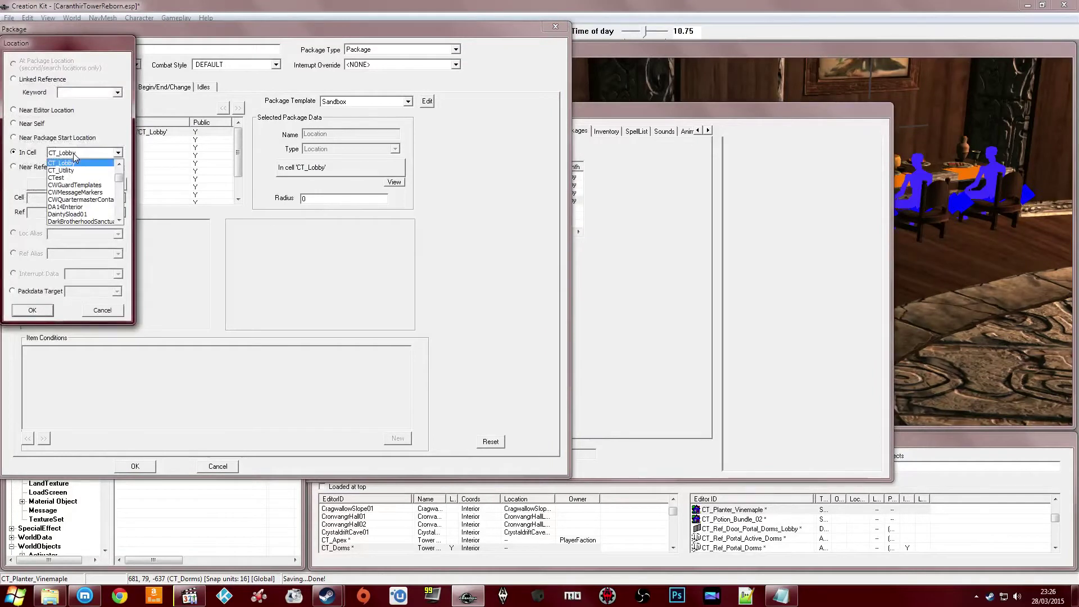
scroll(84, 180, up, 3)
click(80, 180)
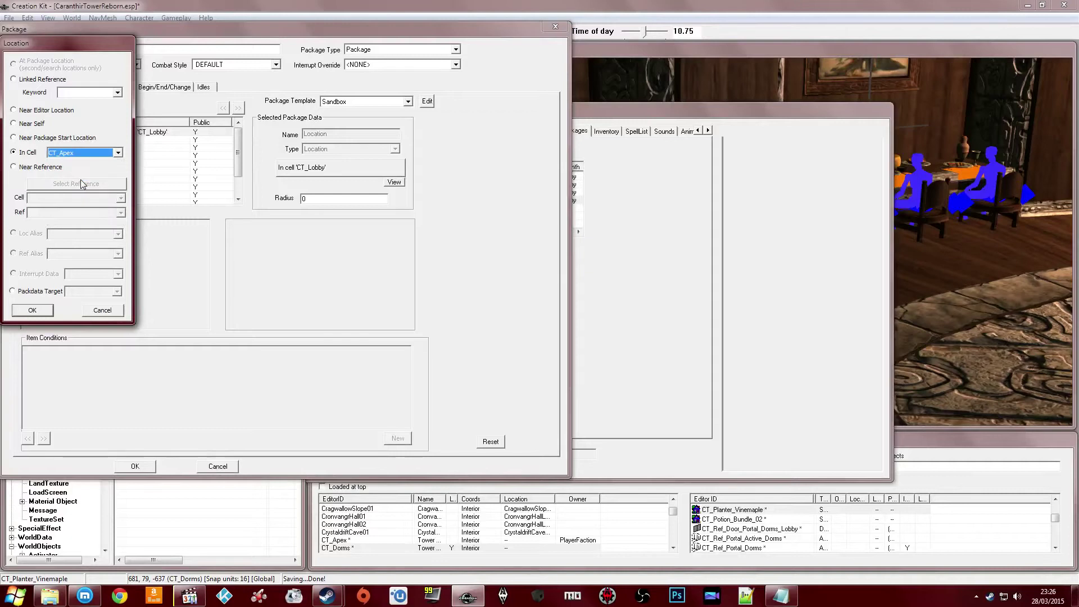
click(32, 310)
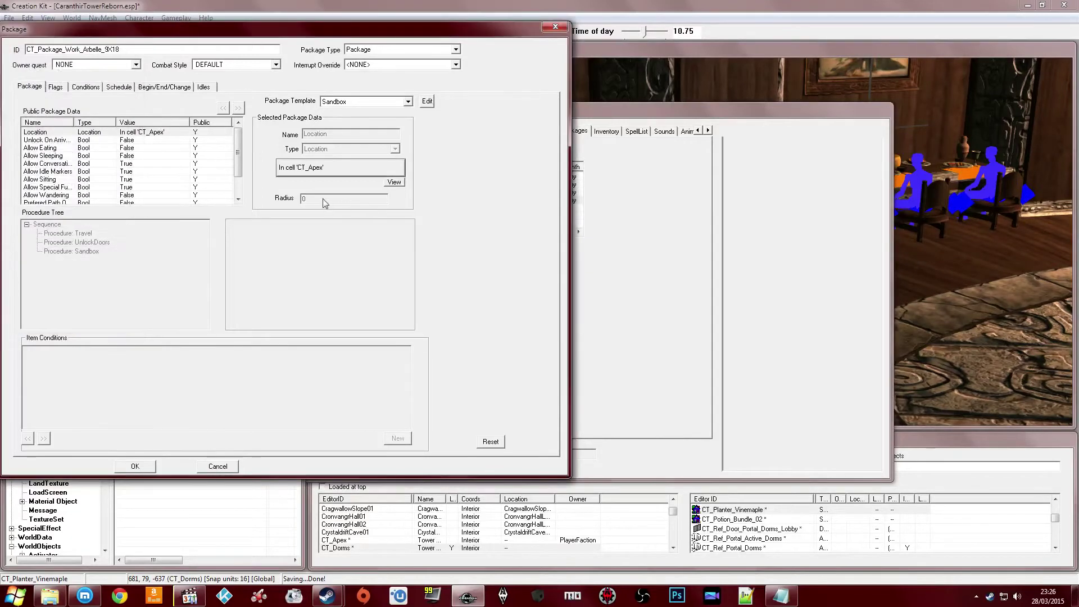
click(138, 163)
click(122, 142)
click(138, 133)
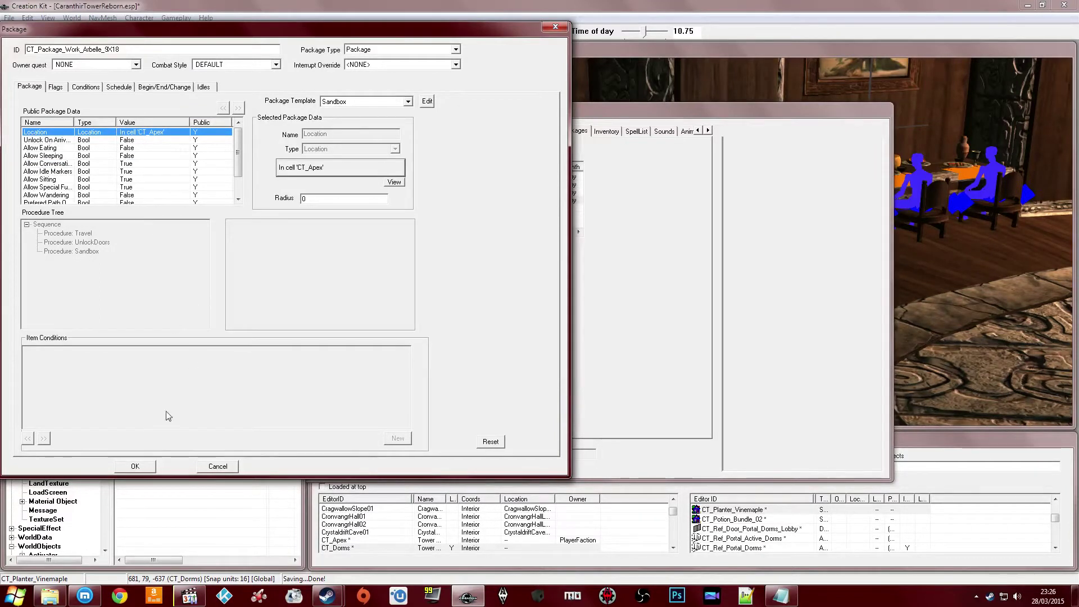
click(135, 467)
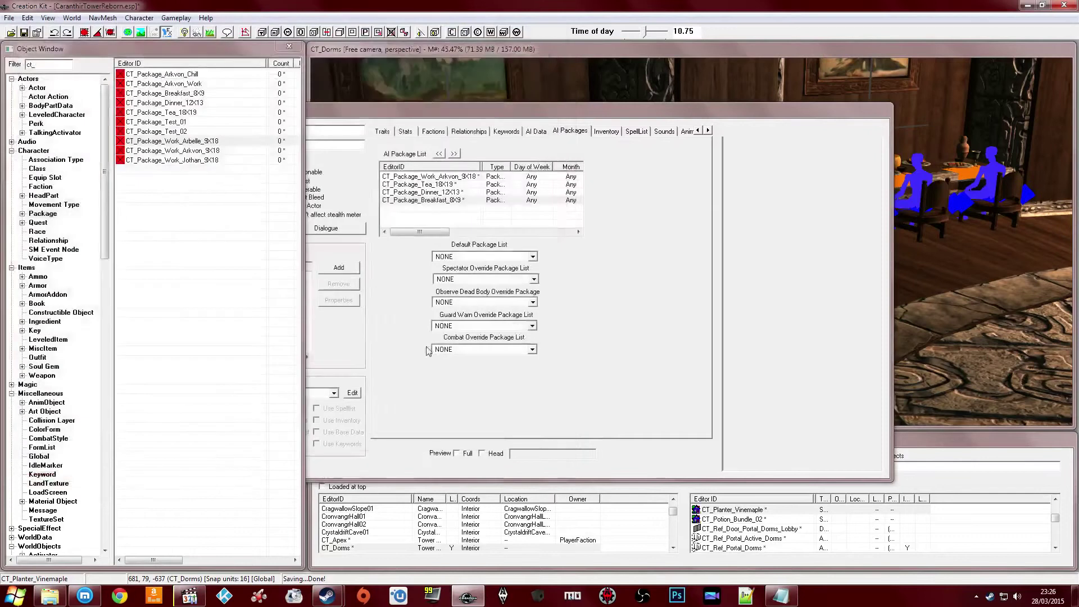
Open CT_Package_Work_Arbelle_9X18, check the actor list for the name's spelling, and change the ID to CT_Package_Work_Sodagh_9X18
double_click(193, 141)
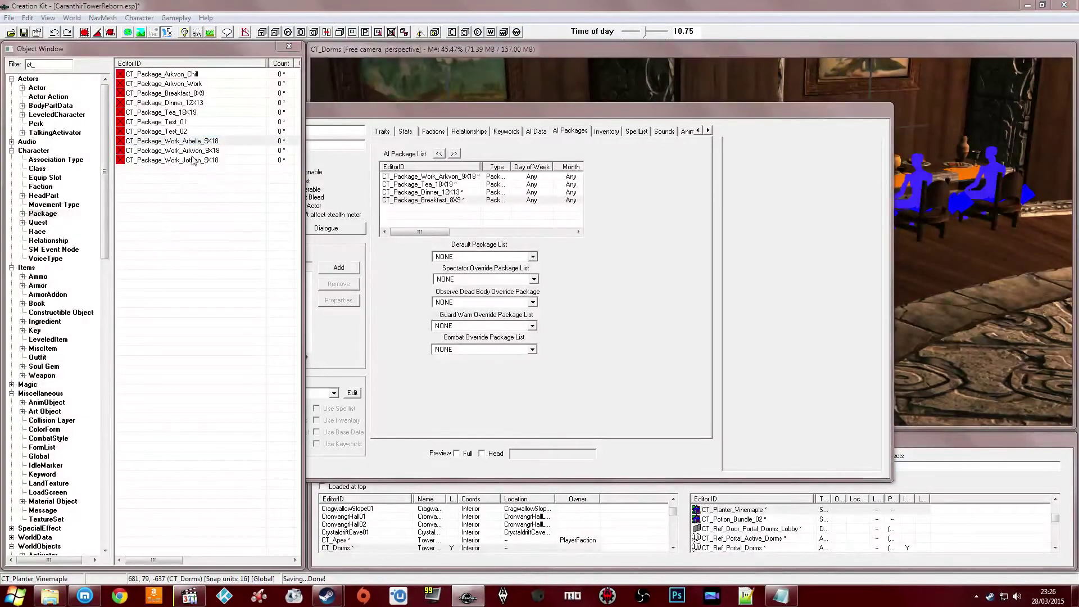
drag(163, 40, 392, 82)
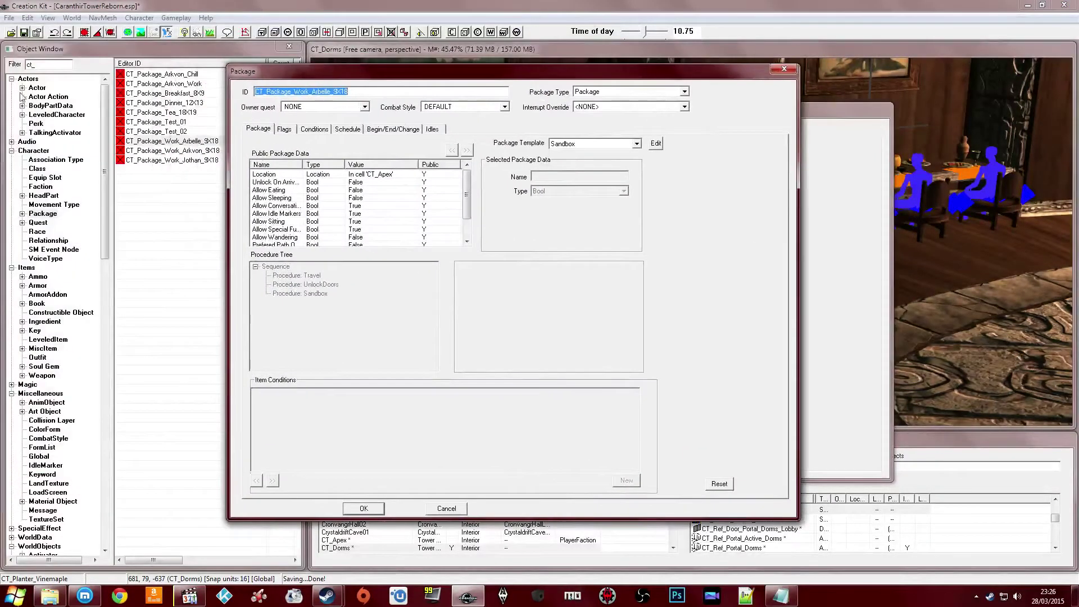
click(37, 88)
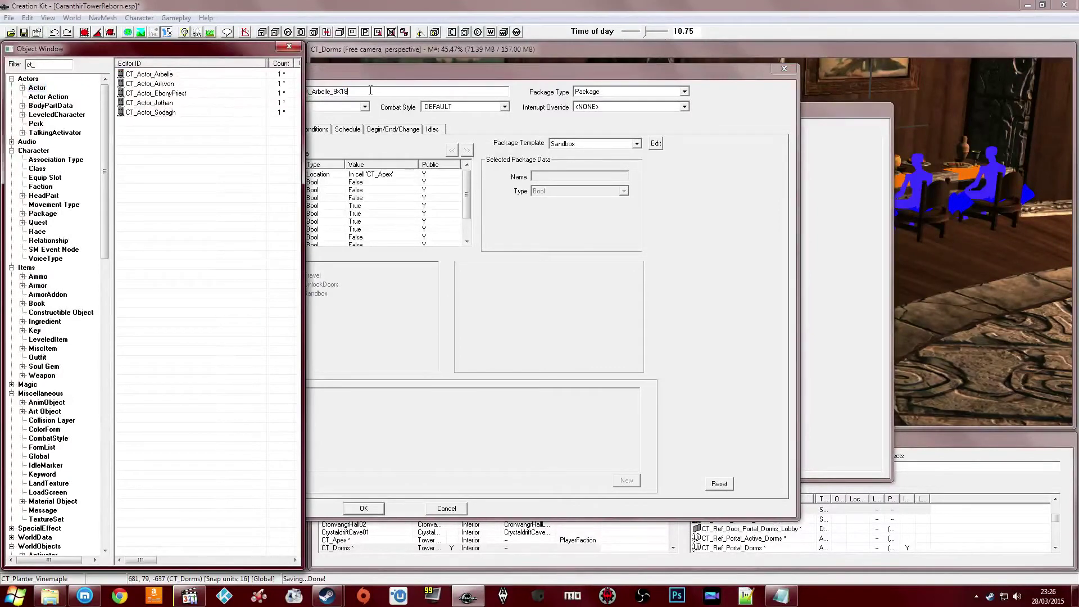
click(327, 90)
double_click(325, 90)
drag(452, 91, 330, 89)
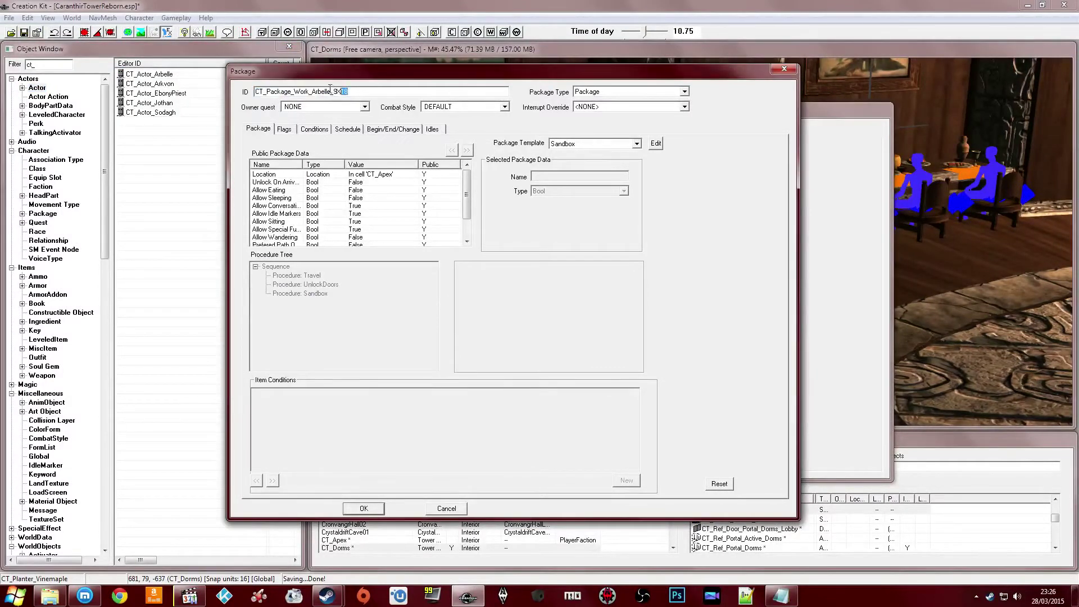
key(BackSpace)
key(BackSpace)
key(BackSpace)
key(BackSpace)
key(BackSpace)
key(BackSpace)
key(BackSpace)
text(Sodagh)
key(End)
Set the package's location to the cell CT_Forge and save it as a new form
click(411, 175)
click(547, 208)
click(311, 195)
click(311, 220)
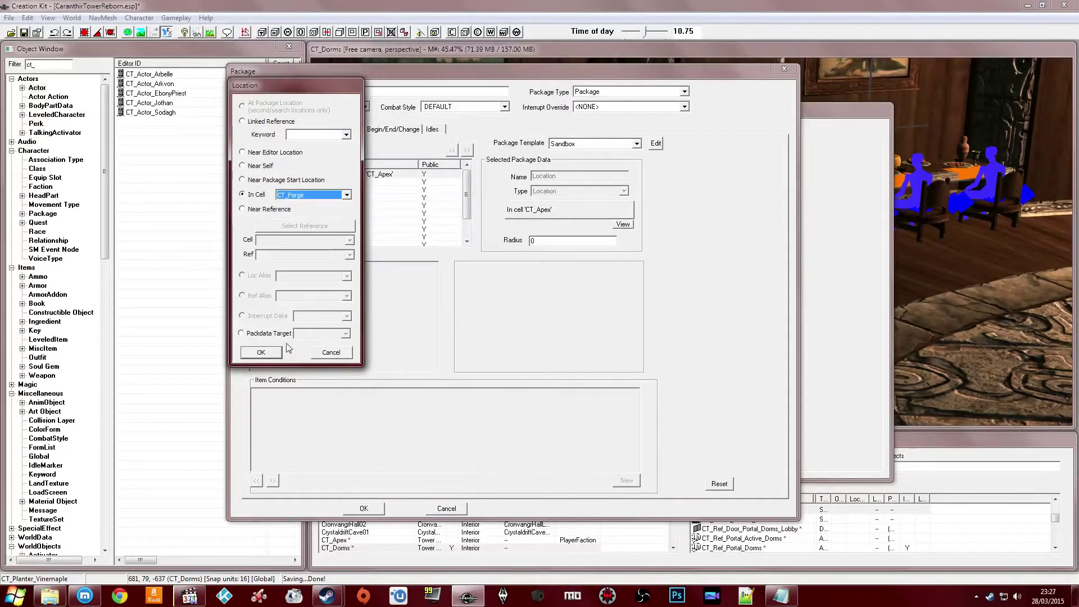
click(261, 351)
click(363, 508)
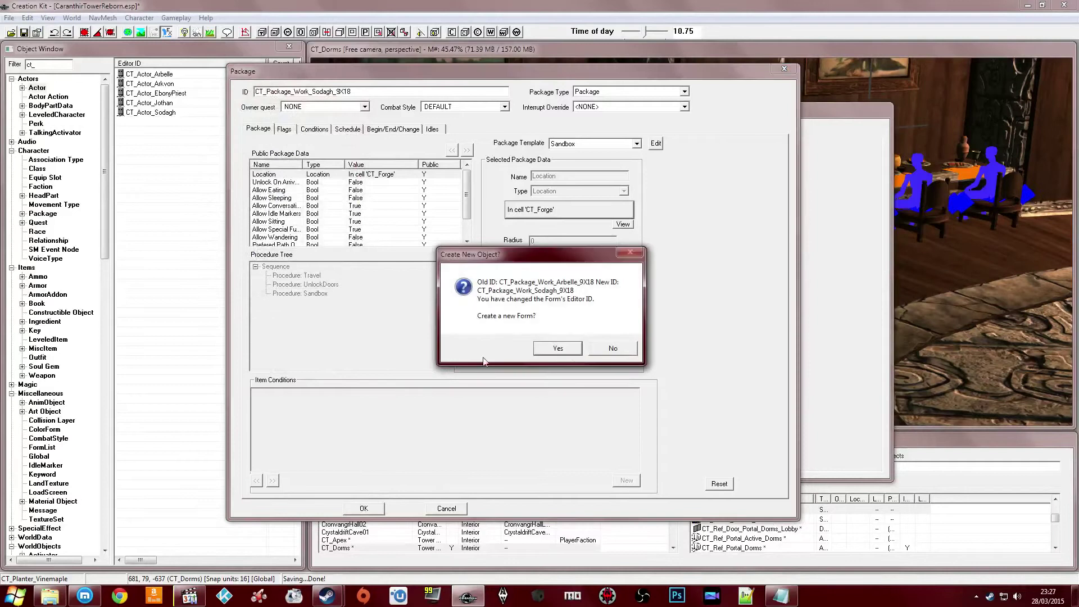
click(558, 349)
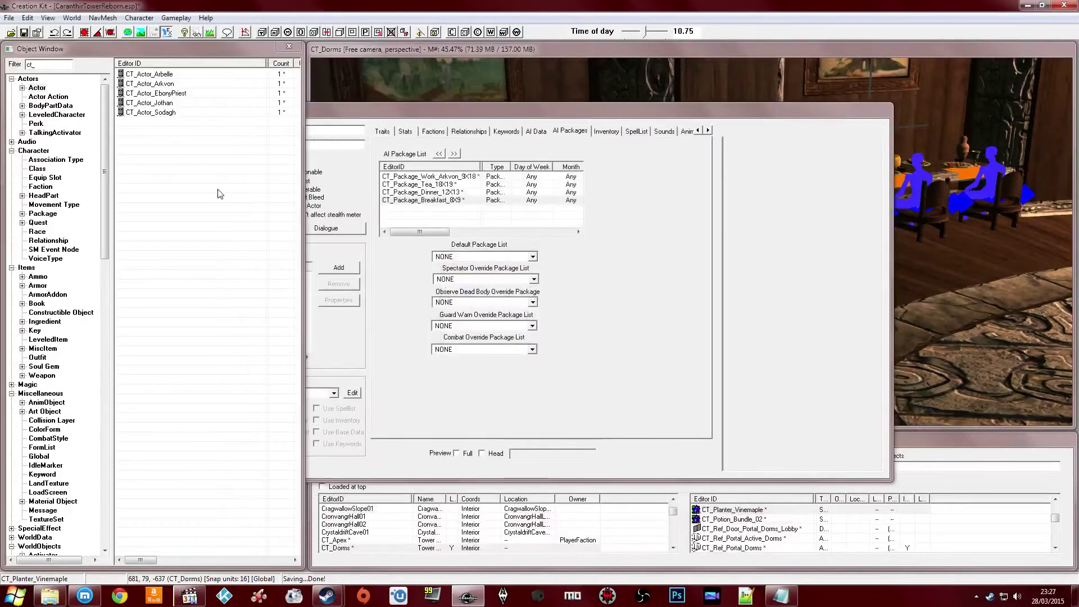
Review the work, tea, dinner and breakfast entries in Arkvon's AI package list
click(450, 200)
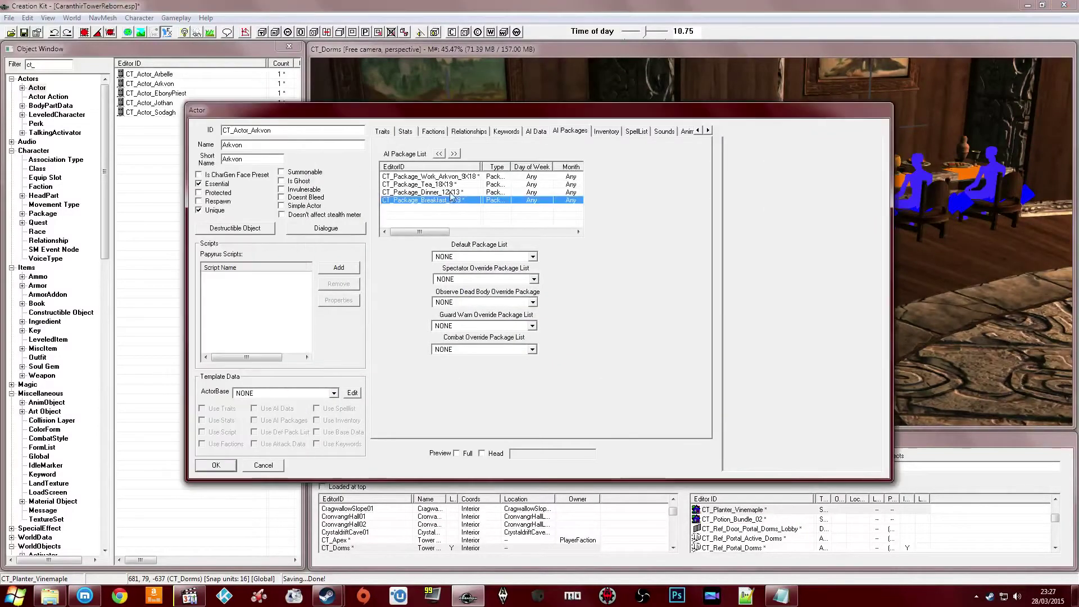
click(450, 192)
click(450, 184)
click(450, 176)
click(450, 183)
click(450, 191)
click(452, 177)
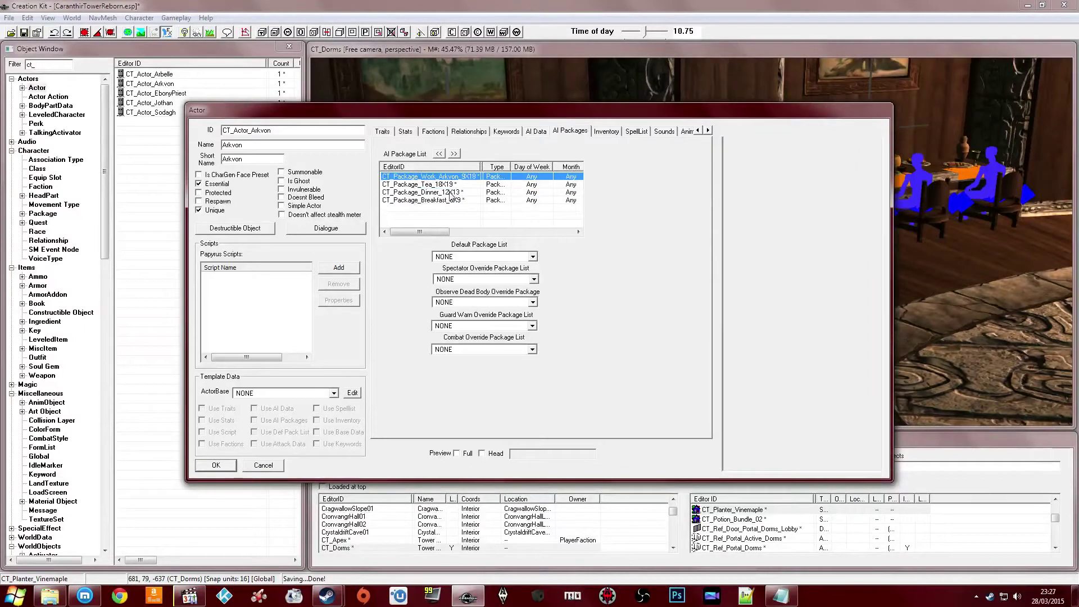
click(450, 217)
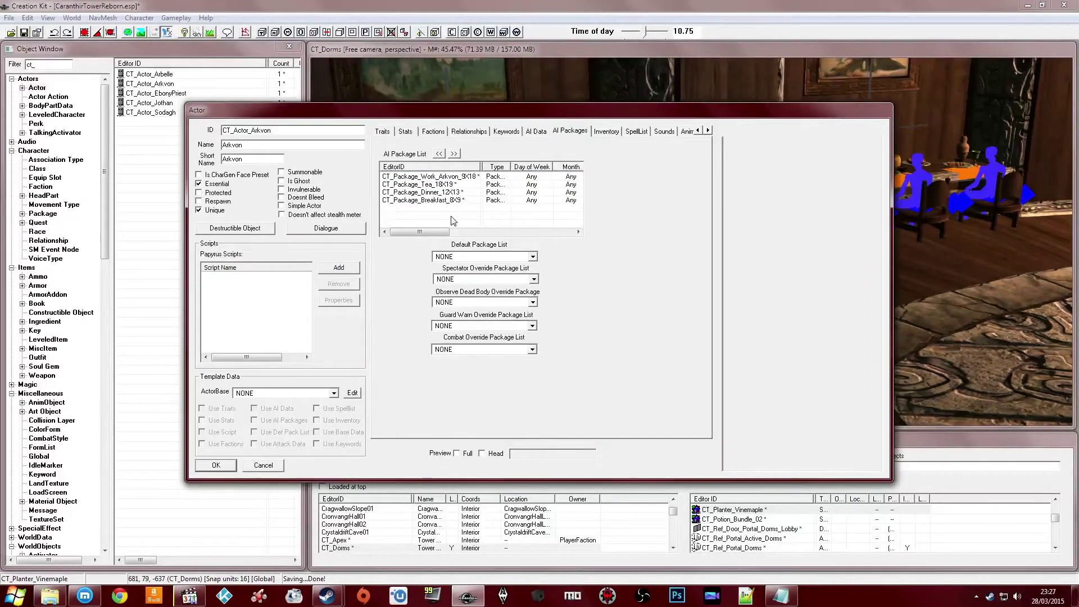
click(445, 201)
click(440, 215)
click(402, 201)
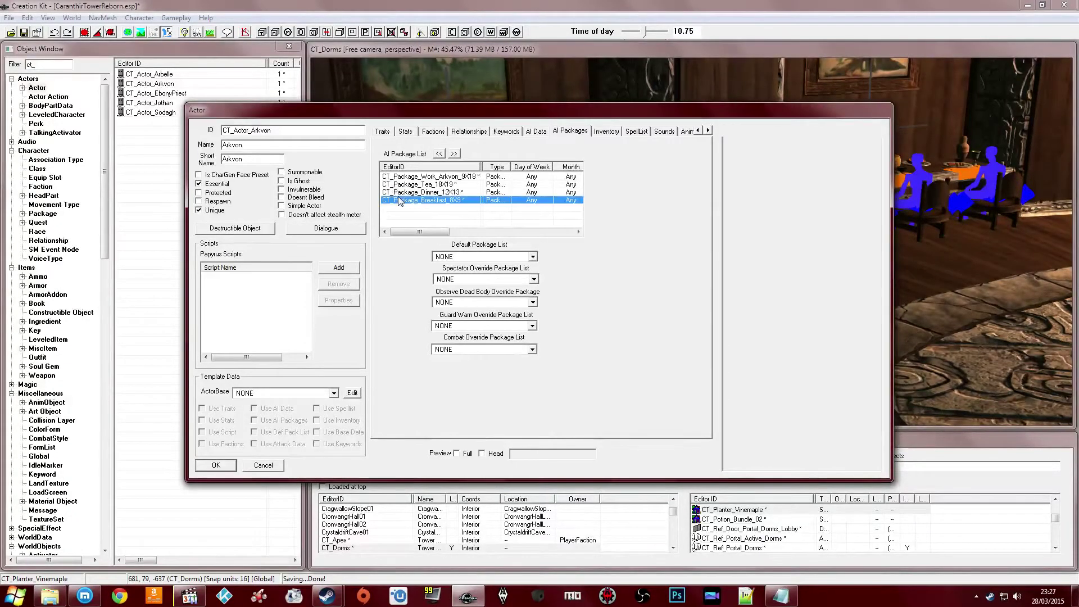
click(404, 218)
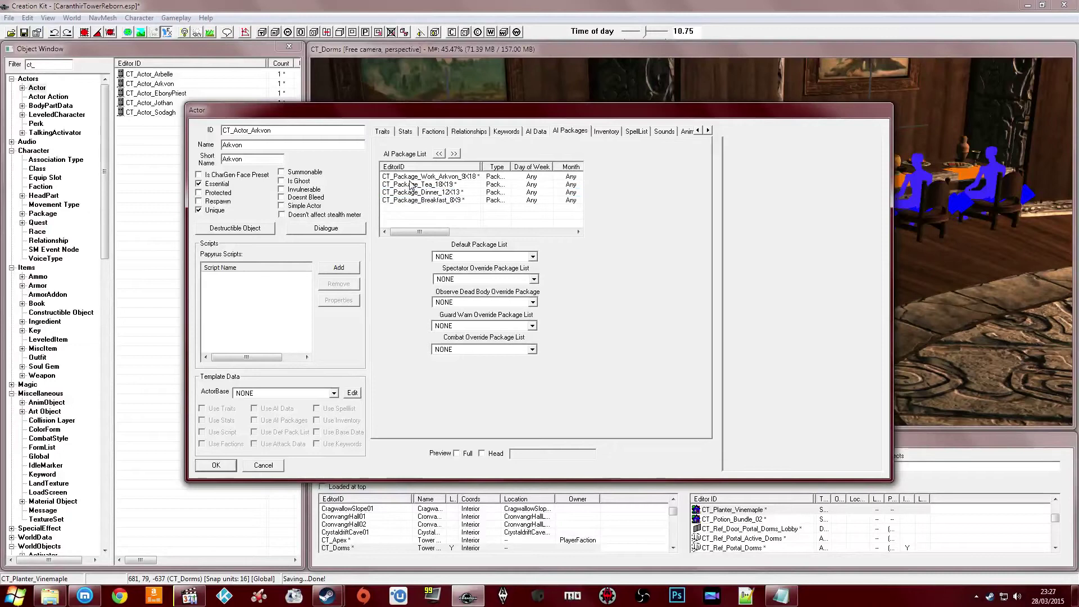
Start a new package from Arkvon's AI package list
right_click(407, 217)
click(424, 220)
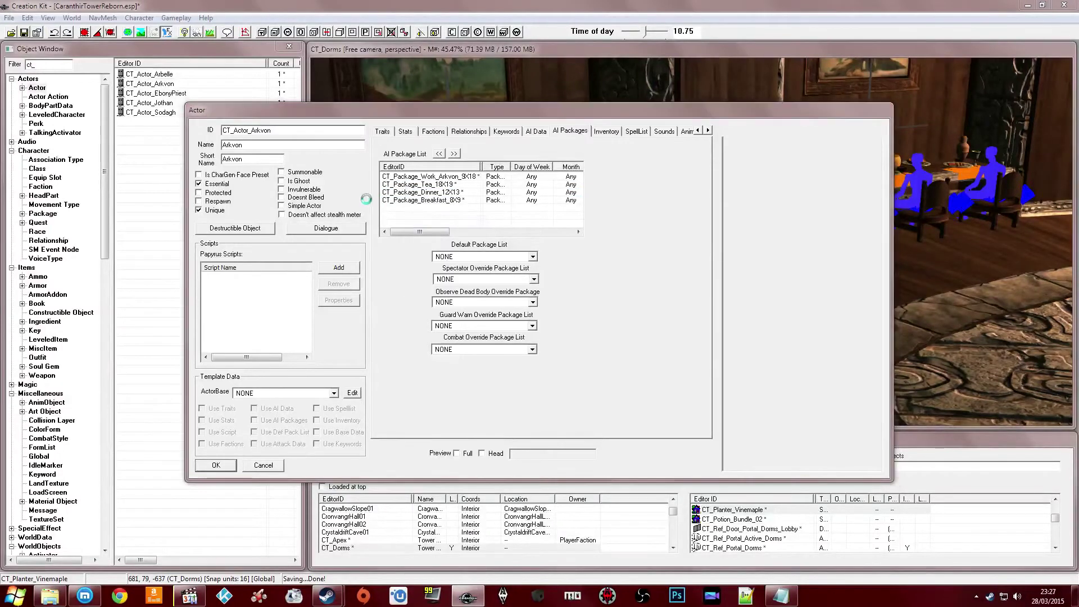
Switch to the browser to read the live stream chat, and close the file explorer window when returning
click(50, 595)
click(83, 597)
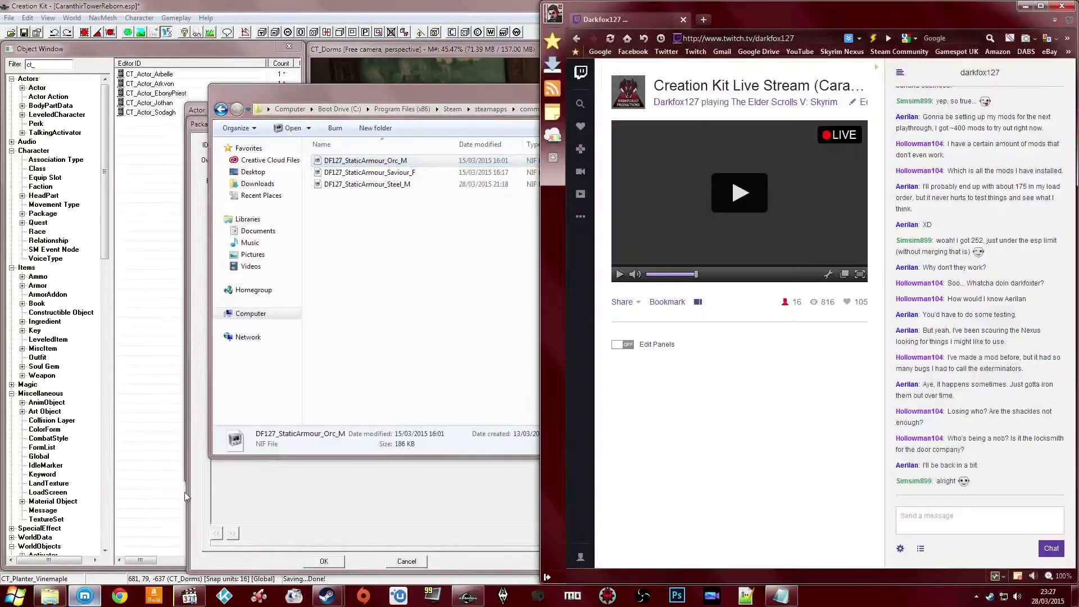
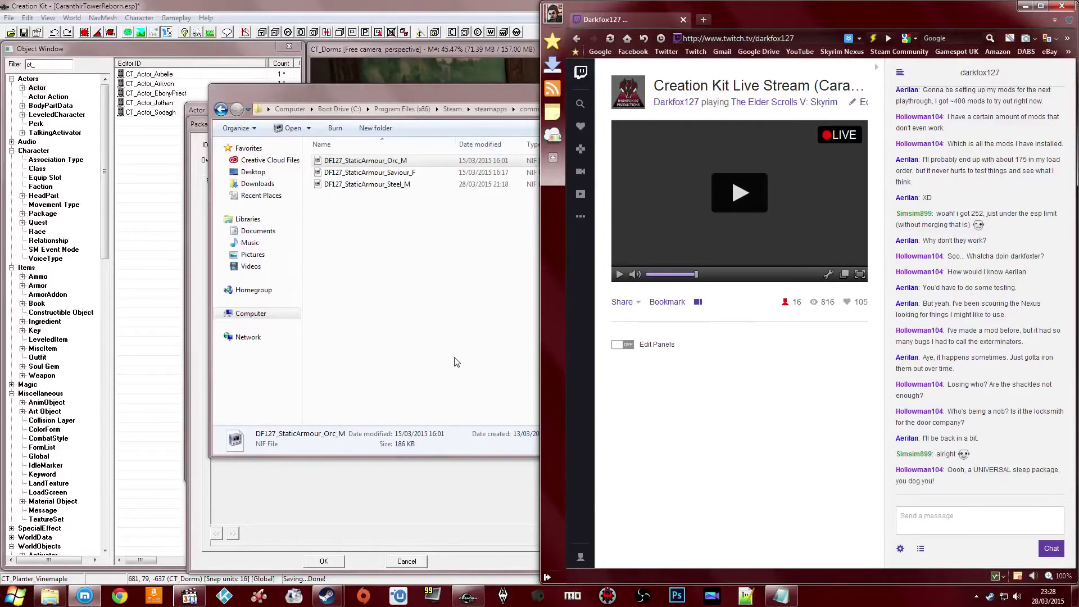
click(447, 310)
click(1022, 9)
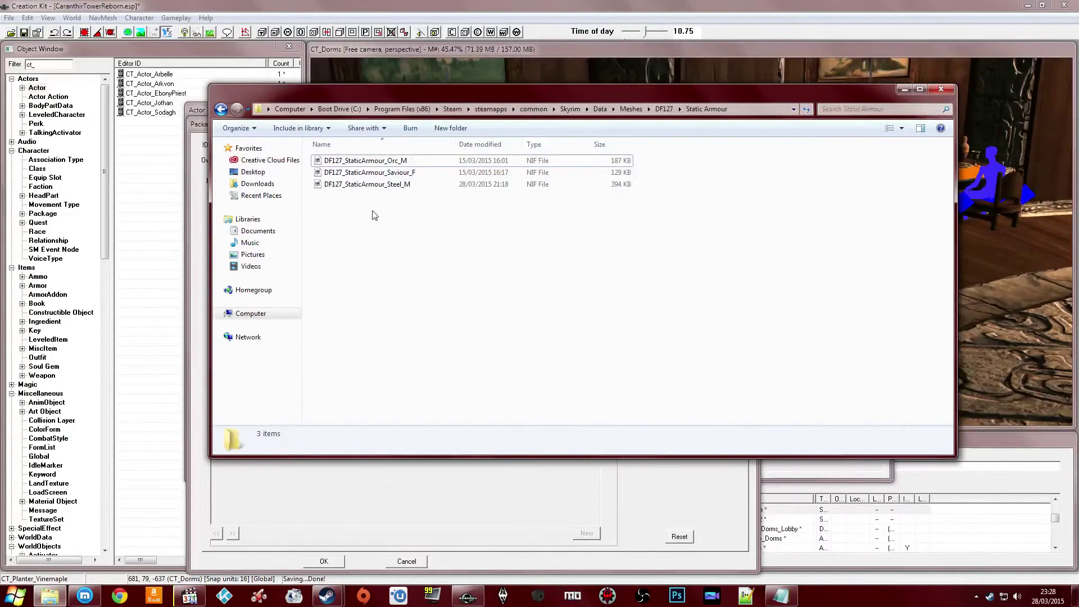
click(940, 89)
Set the new package's template to Sleep
click(310, 228)
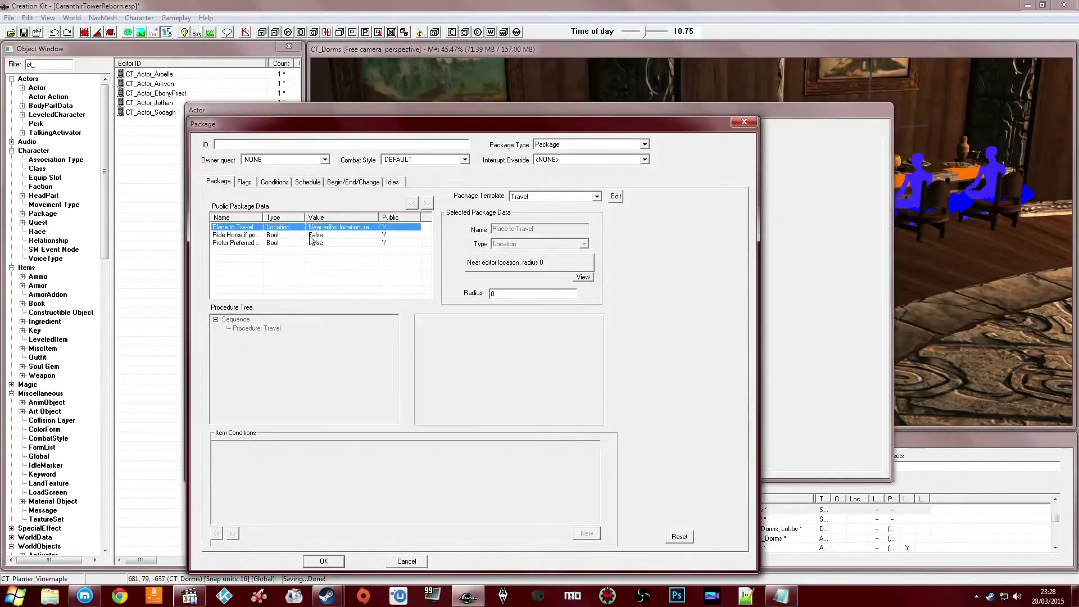
click(342, 244)
click(342, 235)
click(343, 227)
drag(407, 124, 406, 131)
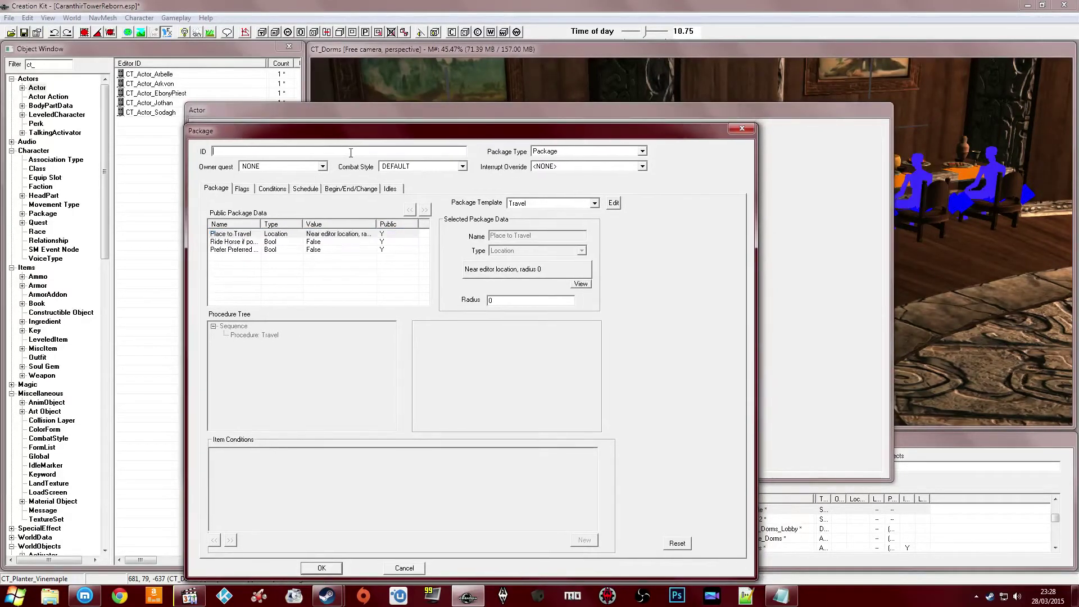
click(562, 204)
text(sl)
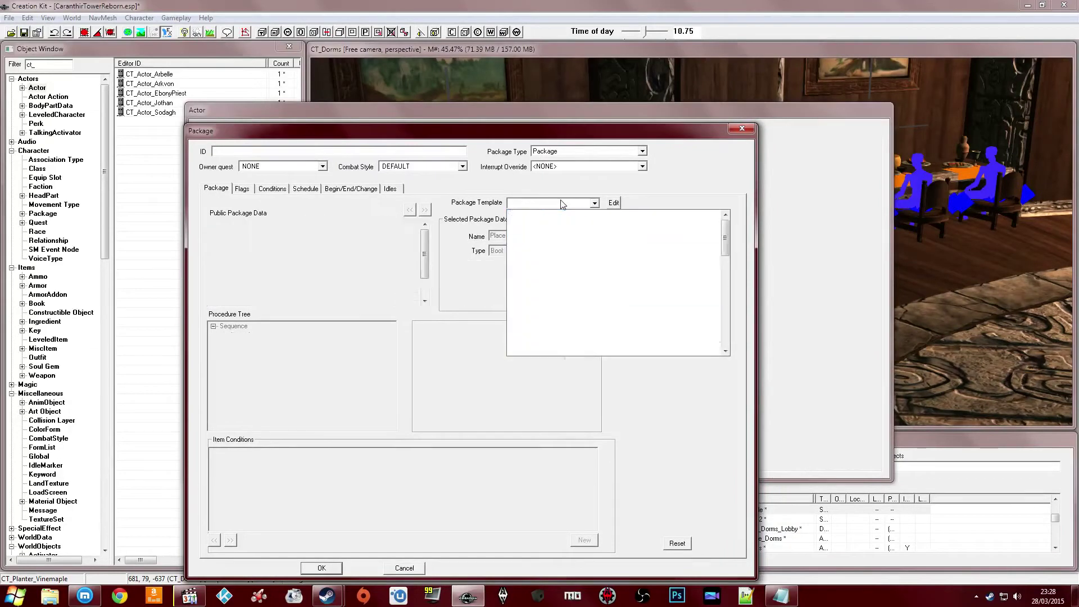
key(Return)
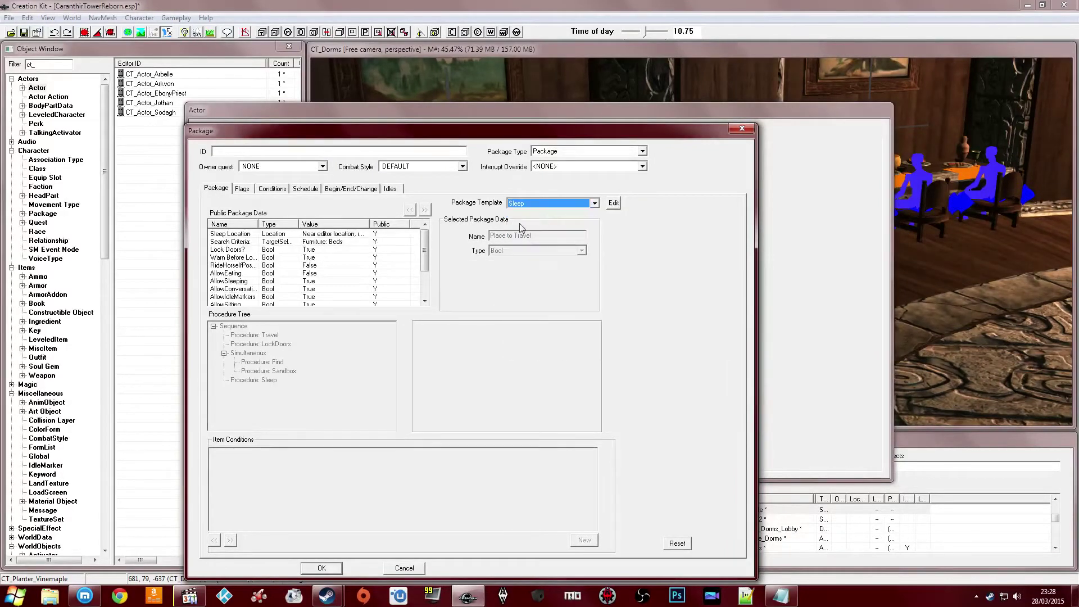
Set the package's Sleep Location to the cell CT_Dorms
click(290, 242)
click(291, 236)
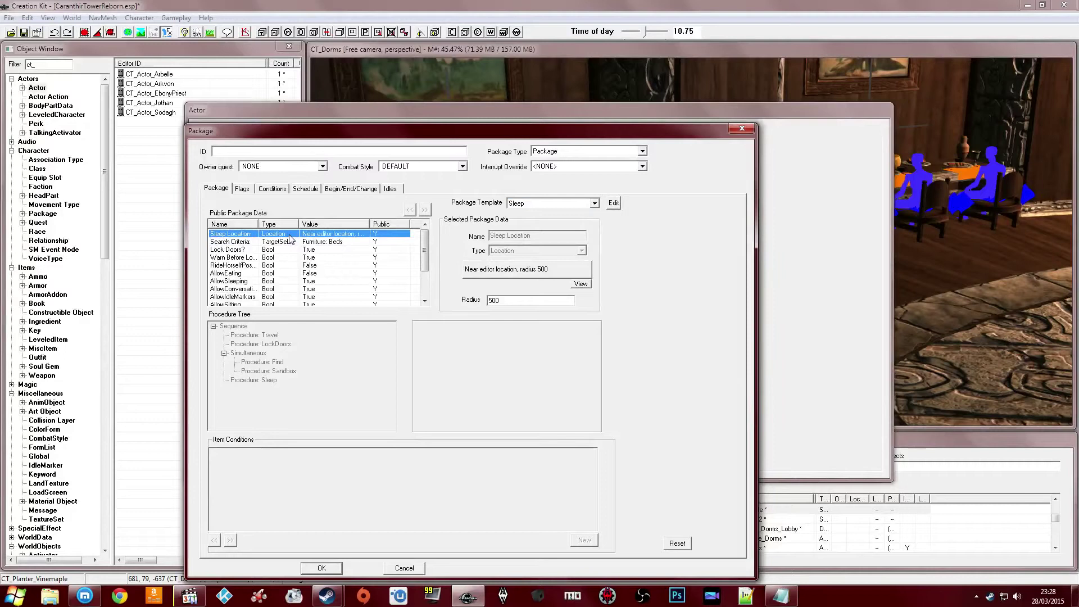
click(329, 242)
click(338, 234)
click(319, 242)
click(320, 235)
click(508, 274)
click(215, 255)
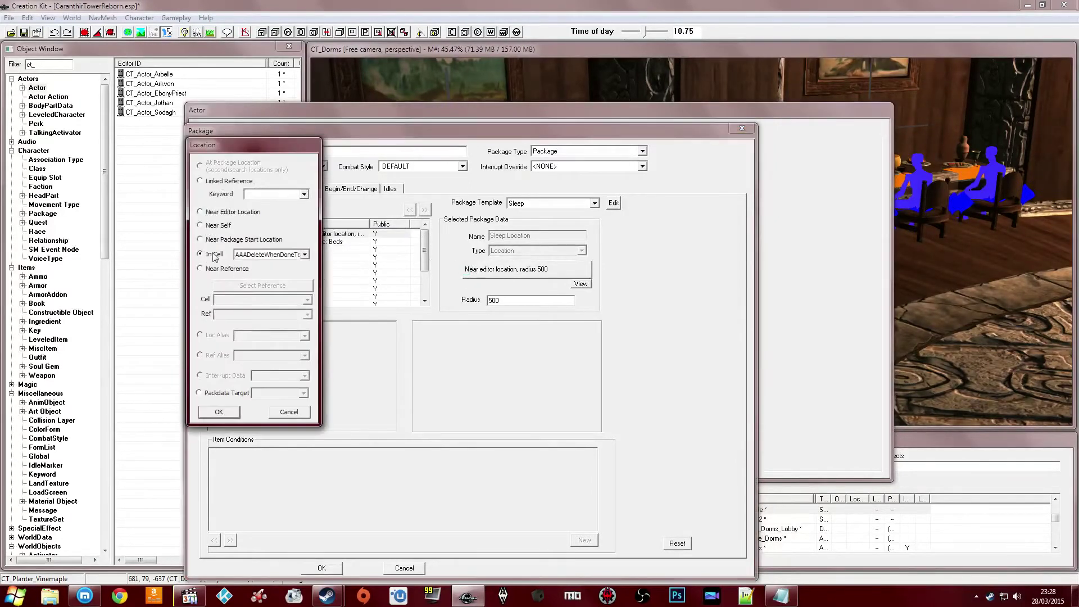
click(253, 256)
text(t)
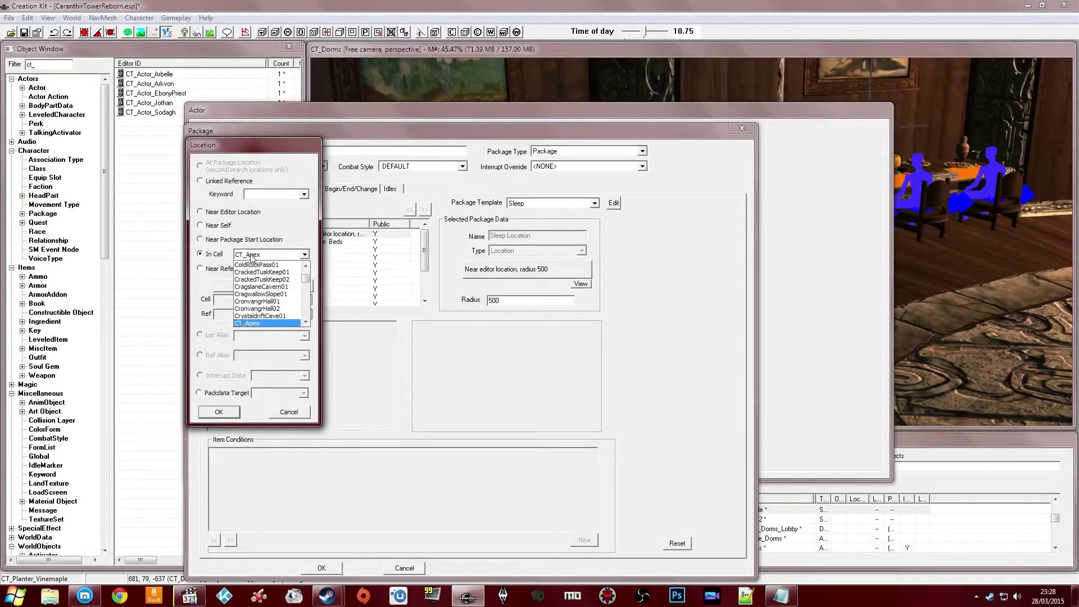
scroll(263, 293, down, 2)
click(261, 286)
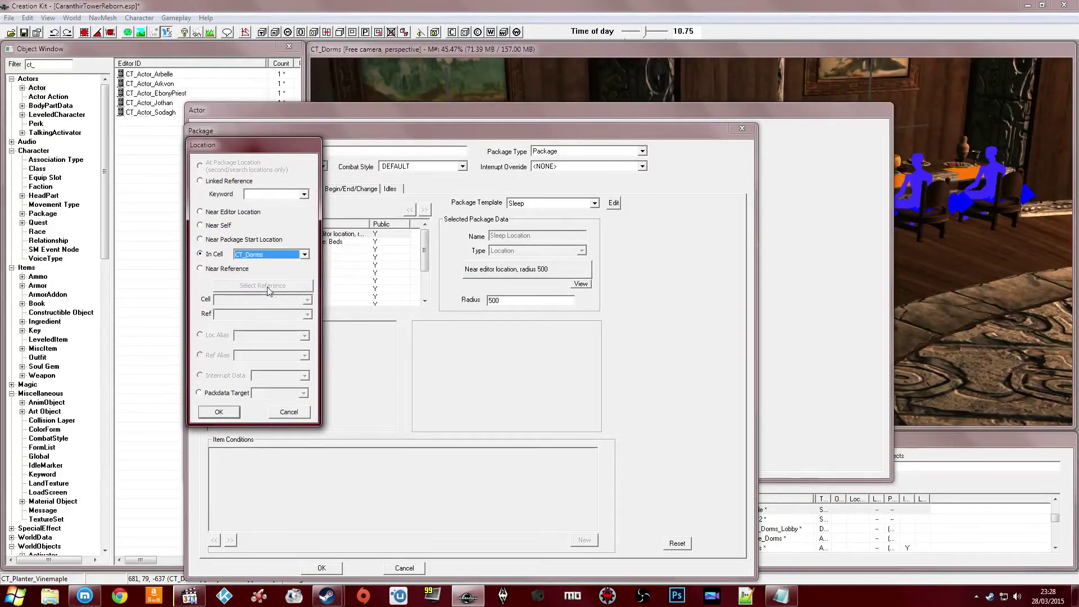
click(235, 414)
Give the sleep package the ID CT_Package_Sleep_00x8
click(347, 242)
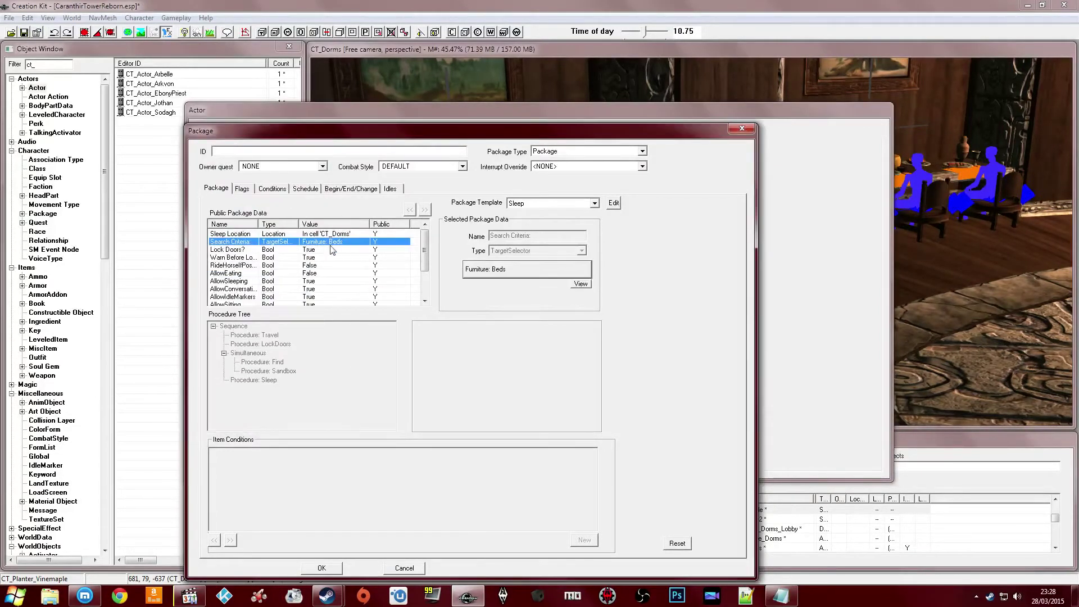
click(315, 151)
text(CT_Package_Sleep_)
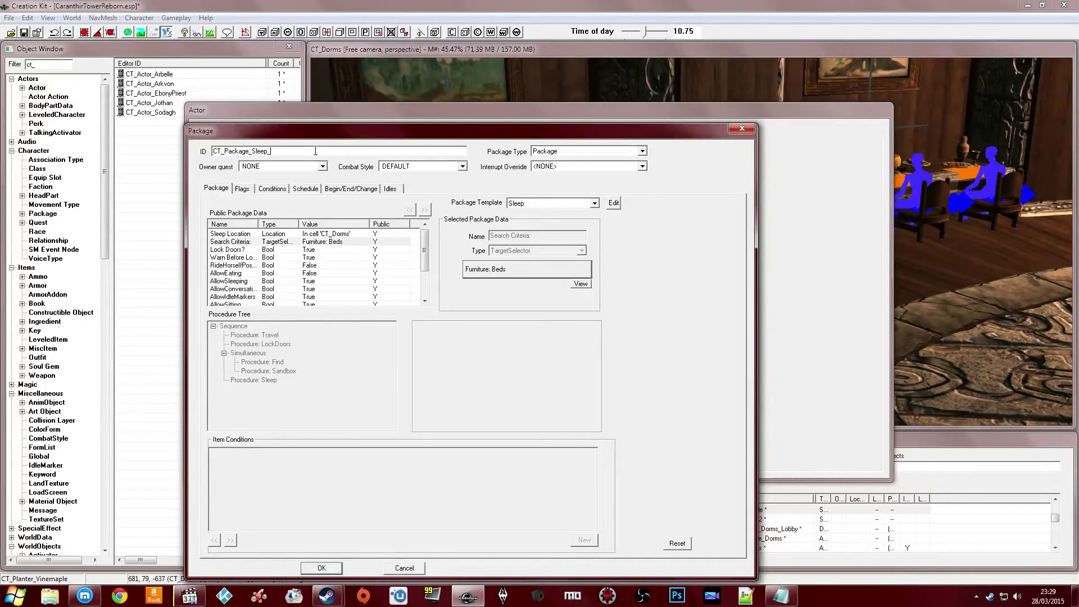
text(0:x7)
key(BackSpace)
text(8)
Look at the sleep package's door-locking options and check the live stream chat for new messages
click(274, 258)
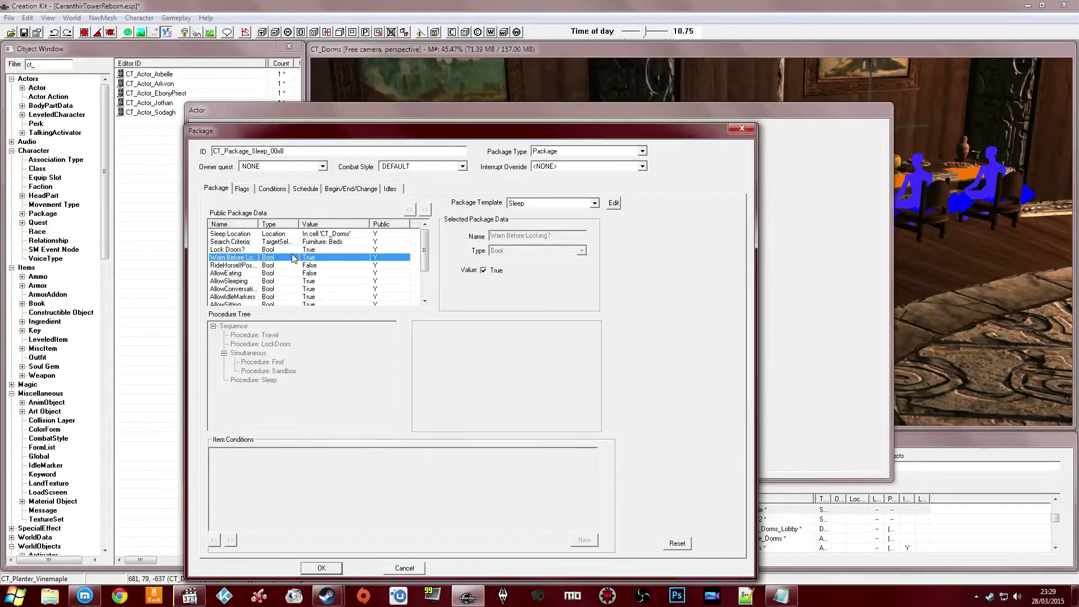
click(300, 249)
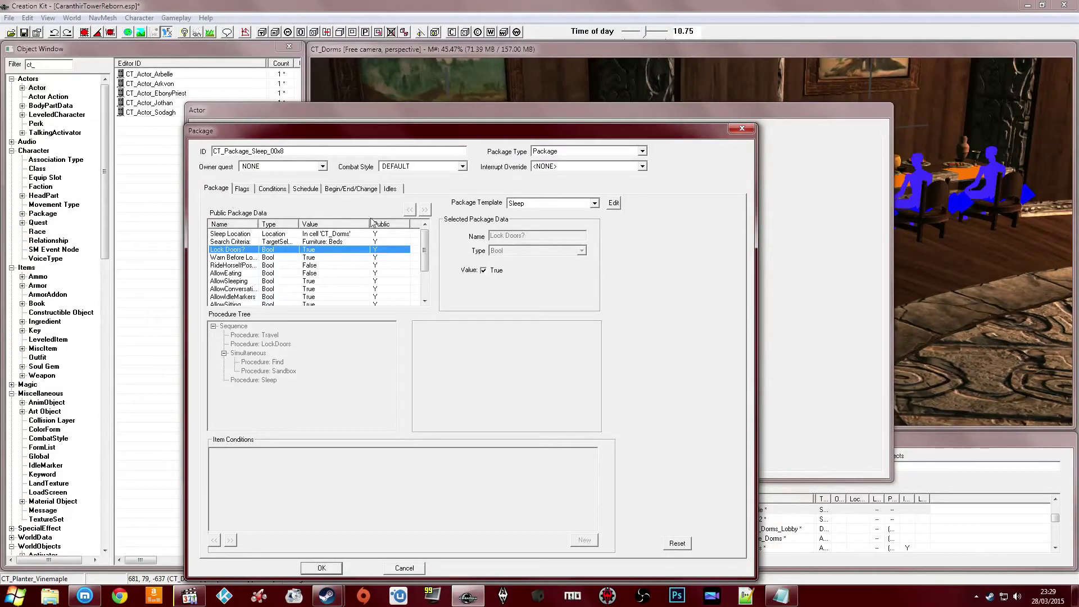
click(84, 596)
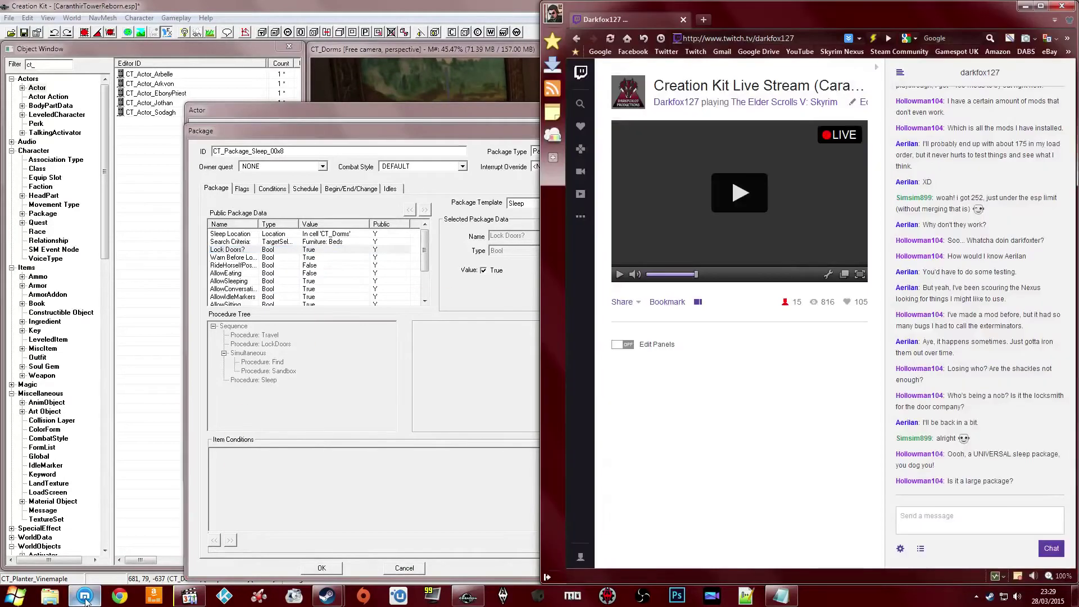
click(85, 597)
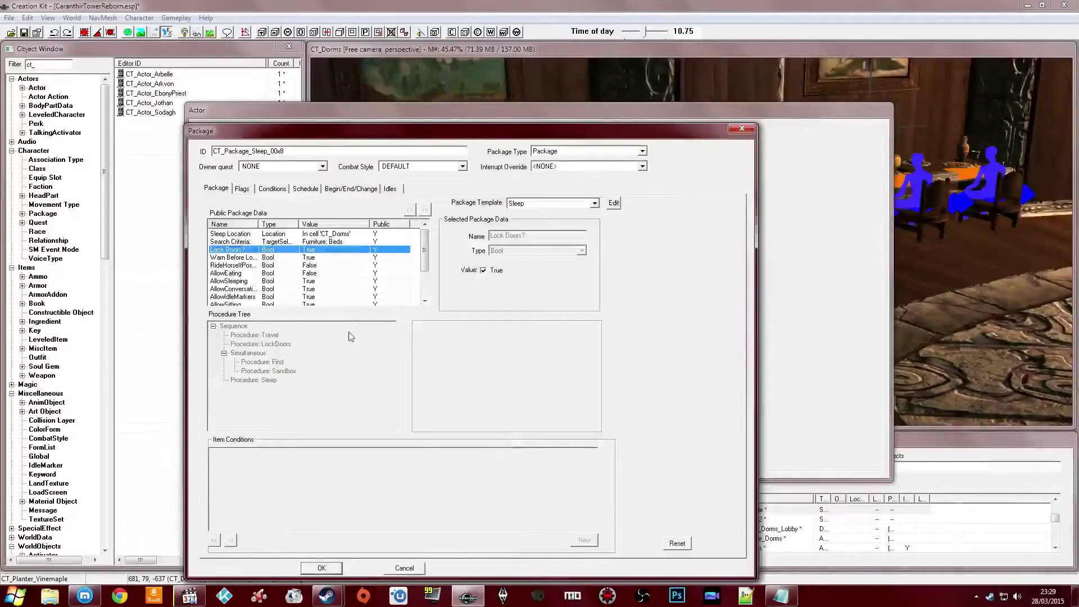
Examine the sleep package's location, search, door-locking and horse-riding options, widening the name column to read them in full
click(313, 241)
click(321, 234)
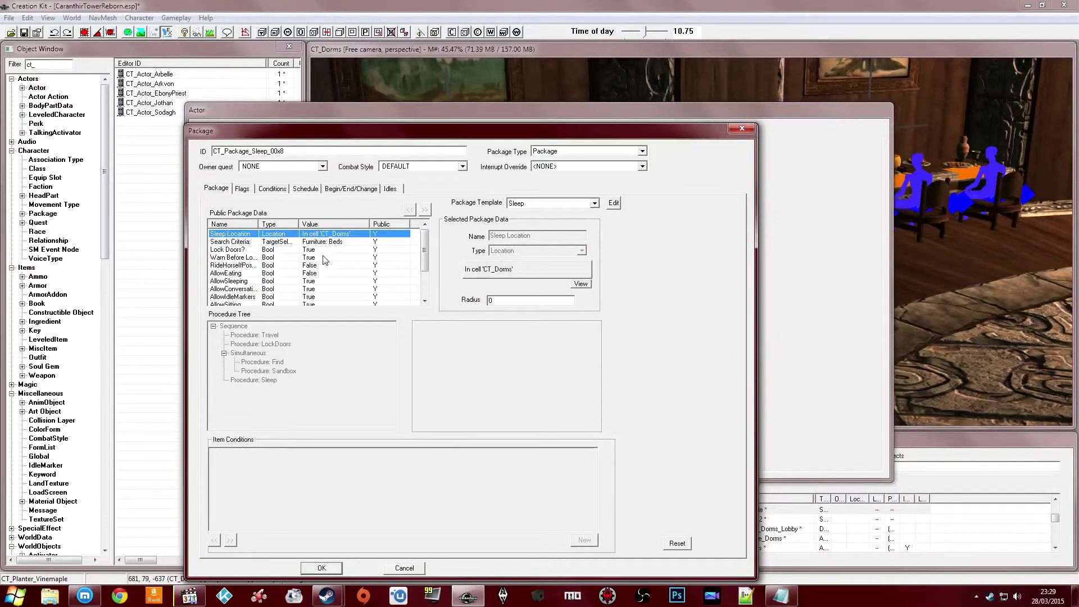
click(323, 257)
click(319, 250)
click(320, 259)
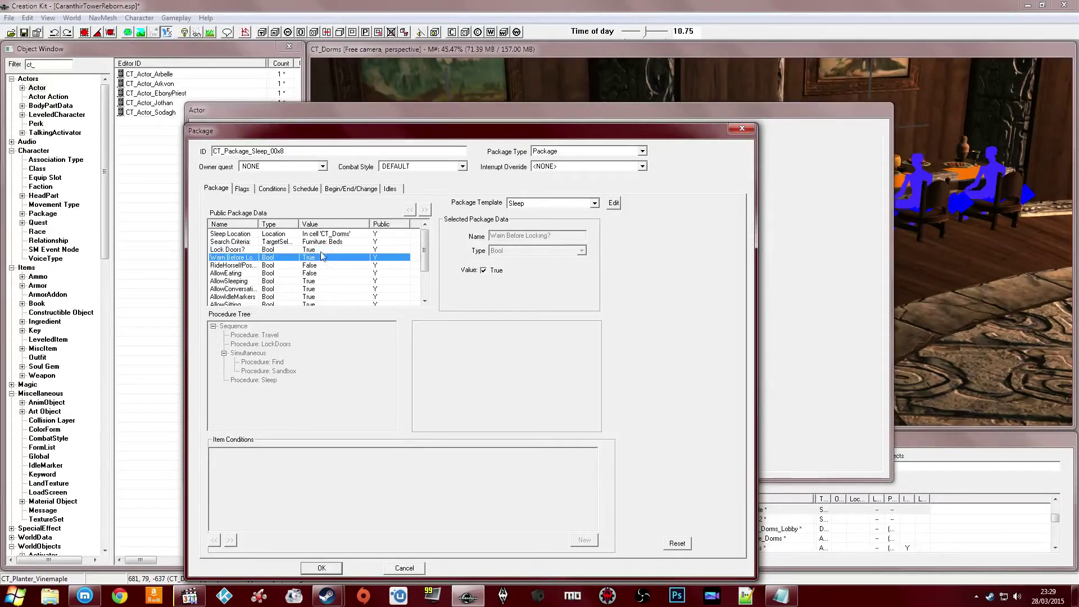
click(324, 250)
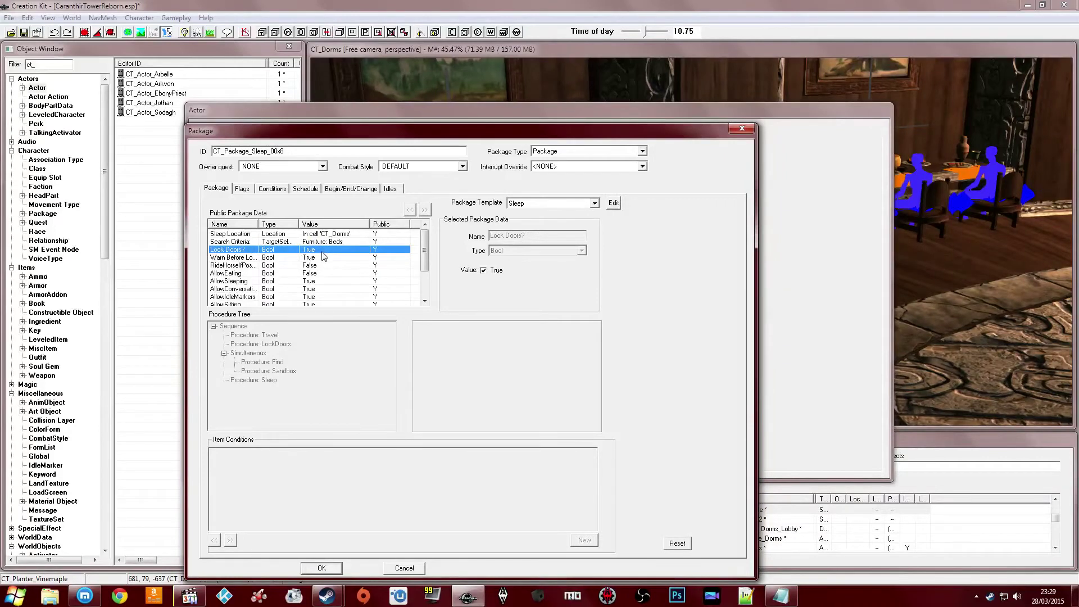
click(324, 257)
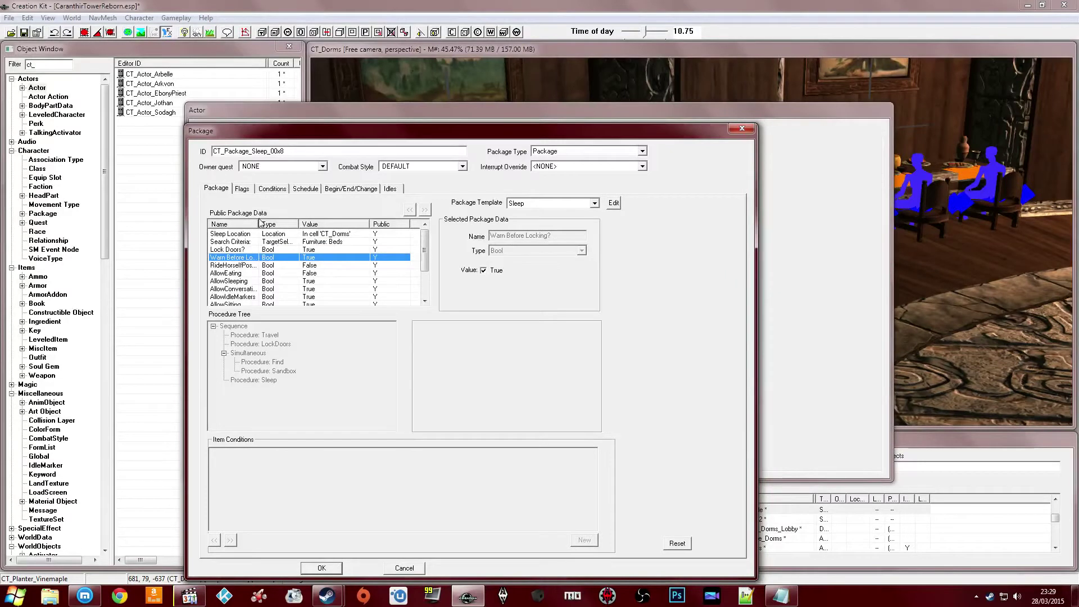
drag(255, 224, 272, 223)
click(264, 266)
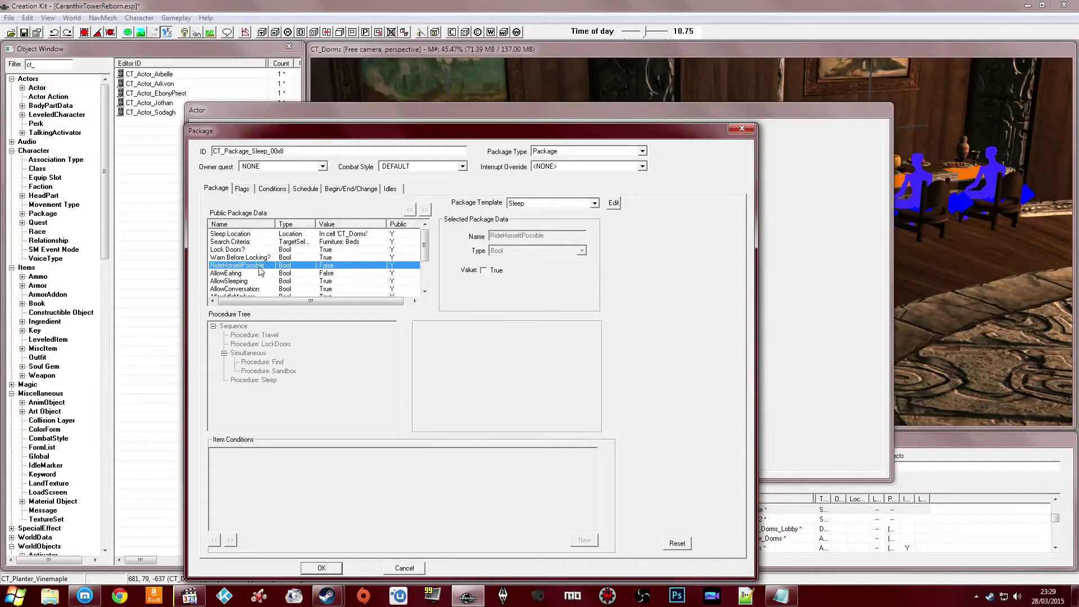
Examine the sleep package's horse-riding, eating and sleeping options and check the live stream chat for new messages
click(255, 274)
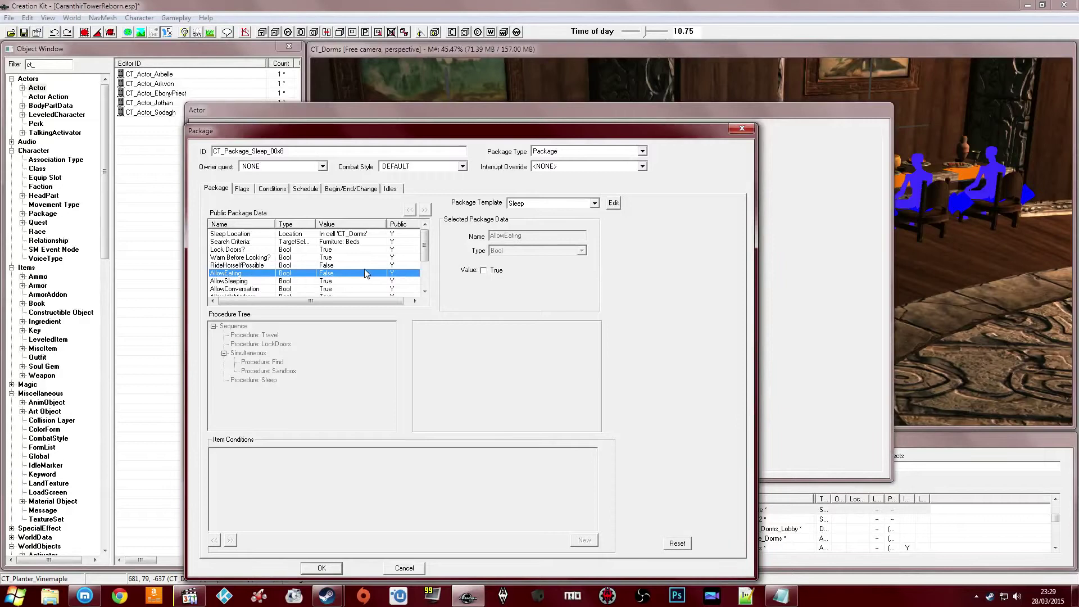
click(259, 284)
click(291, 274)
click(294, 265)
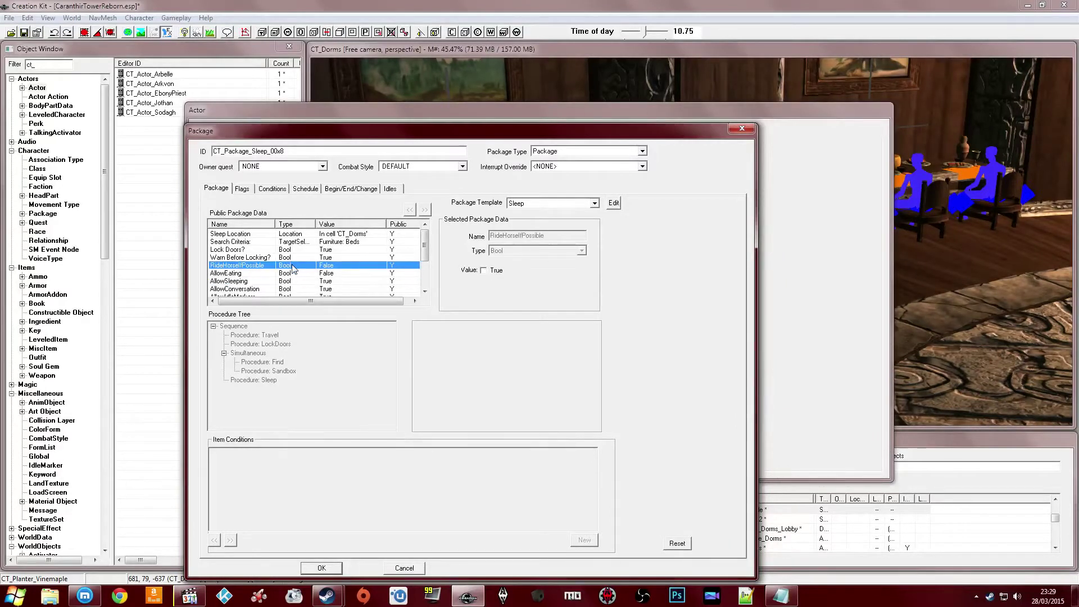
click(292, 257)
click(289, 265)
click(259, 281)
click(251, 274)
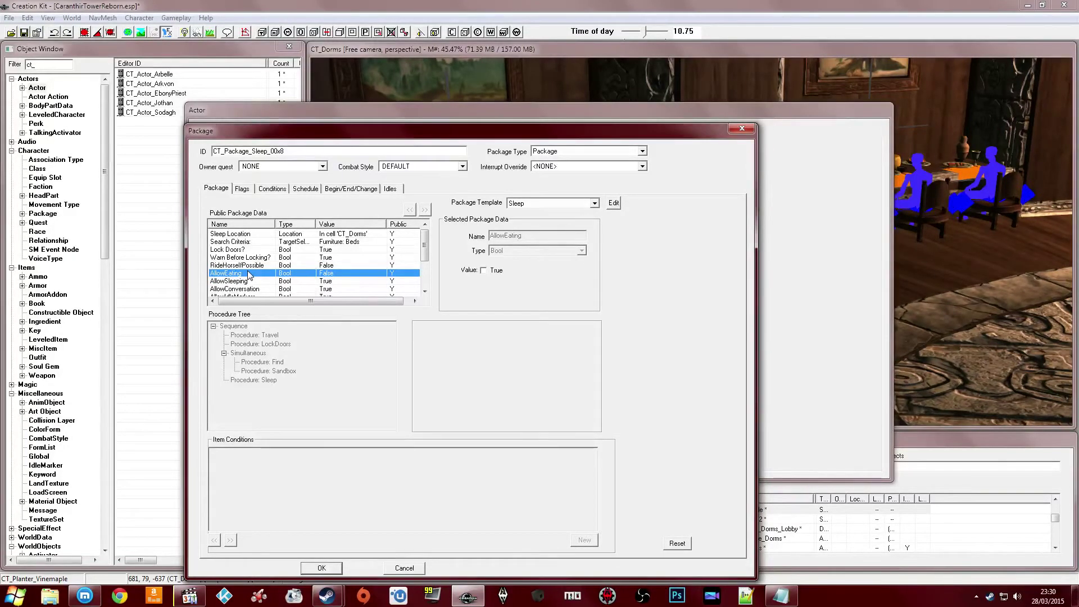
click(85, 596)
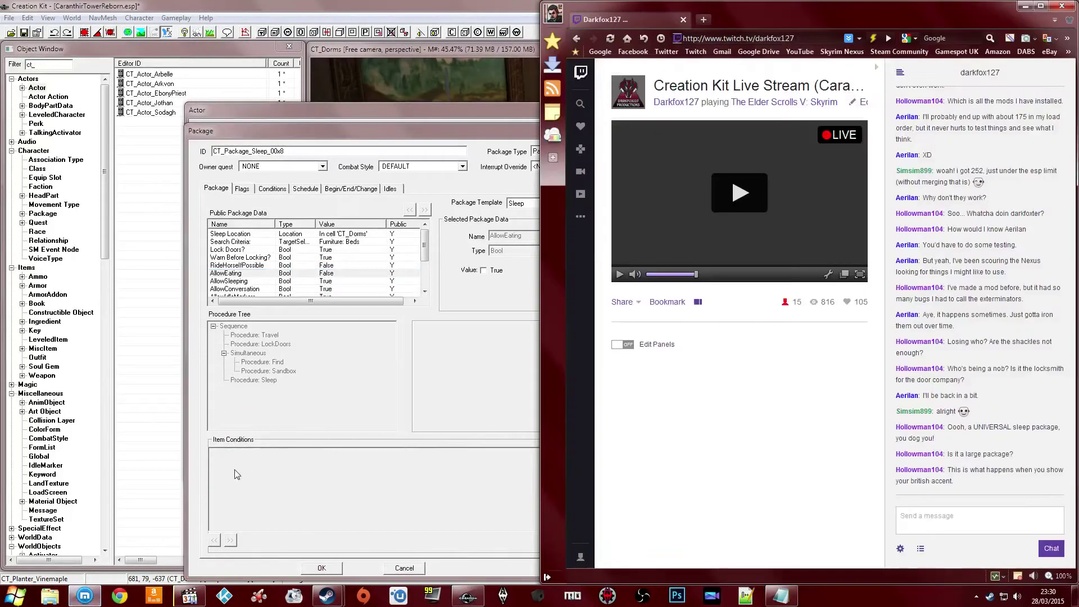
click(943, 508)
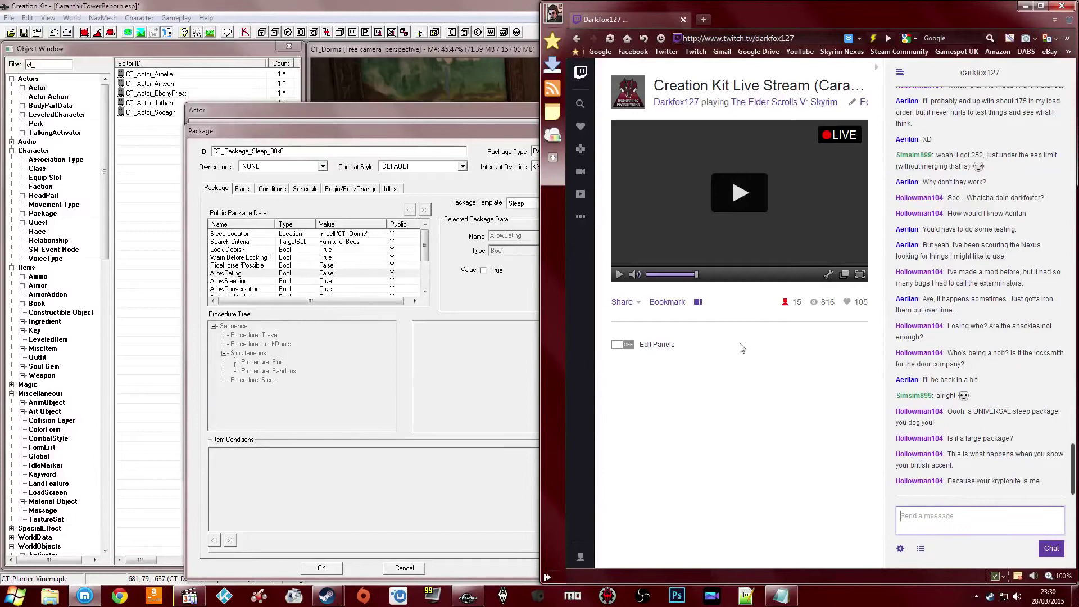
click(267, 274)
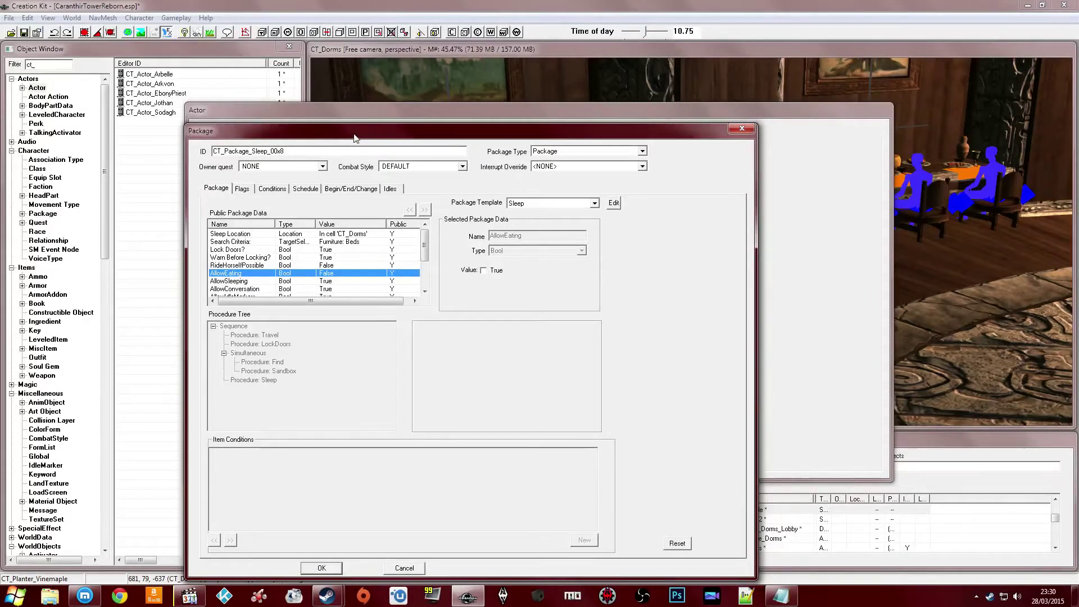
Compare the AllowEating, AllowSleeping and AllowConversation options of the sleep package
click(252, 281)
scroll(257, 276, down, 2)
scroll(256, 271, up, 1)
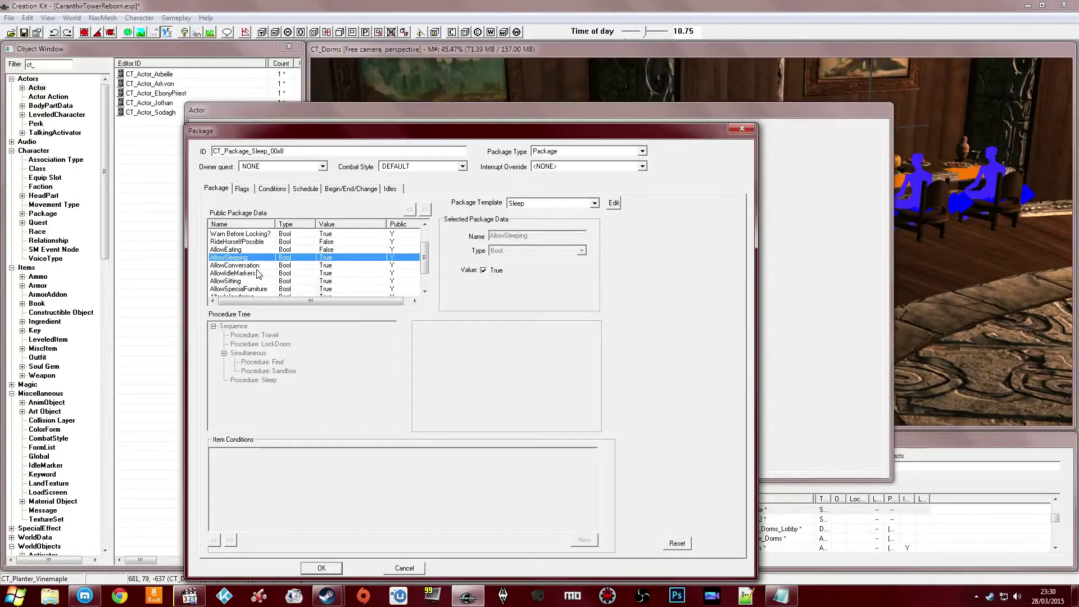
click(261, 251)
click(260, 256)
click(256, 265)
click(255, 250)
click(255, 257)
click(255, 266)
click(257, 250)
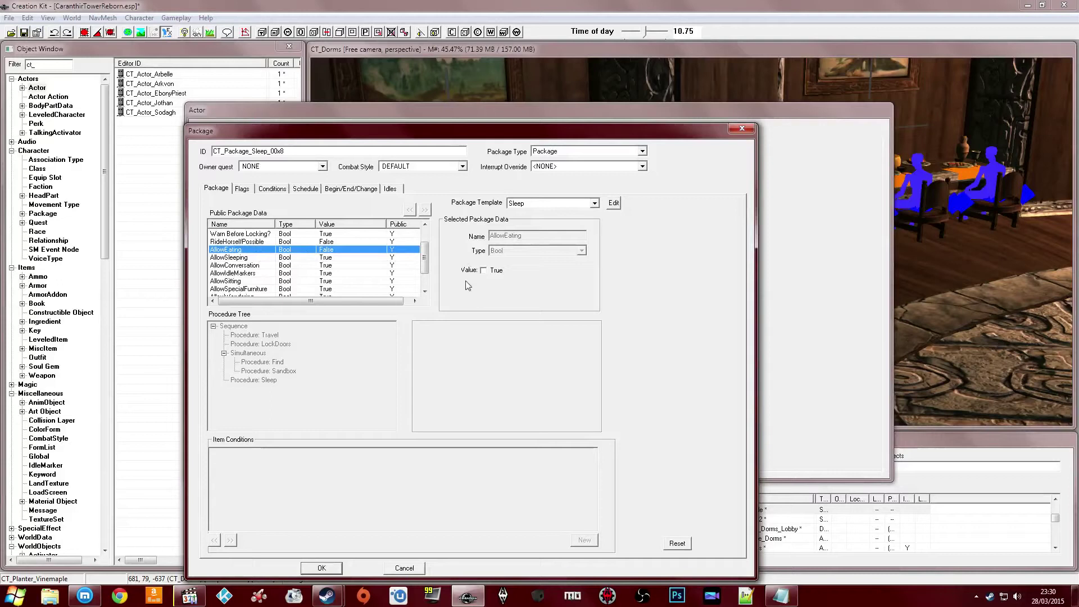
click(272, 258)
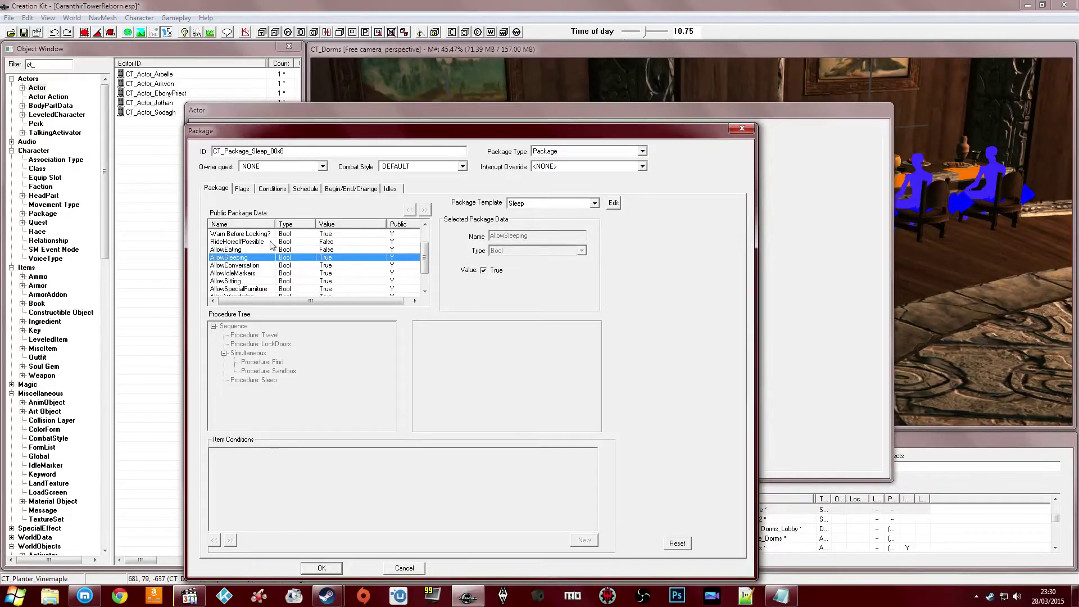
Set the sleep package's Warn Before Locking? option to False
click(272, 242)
click(282, 234)
scroll(282, 236, up, 1)
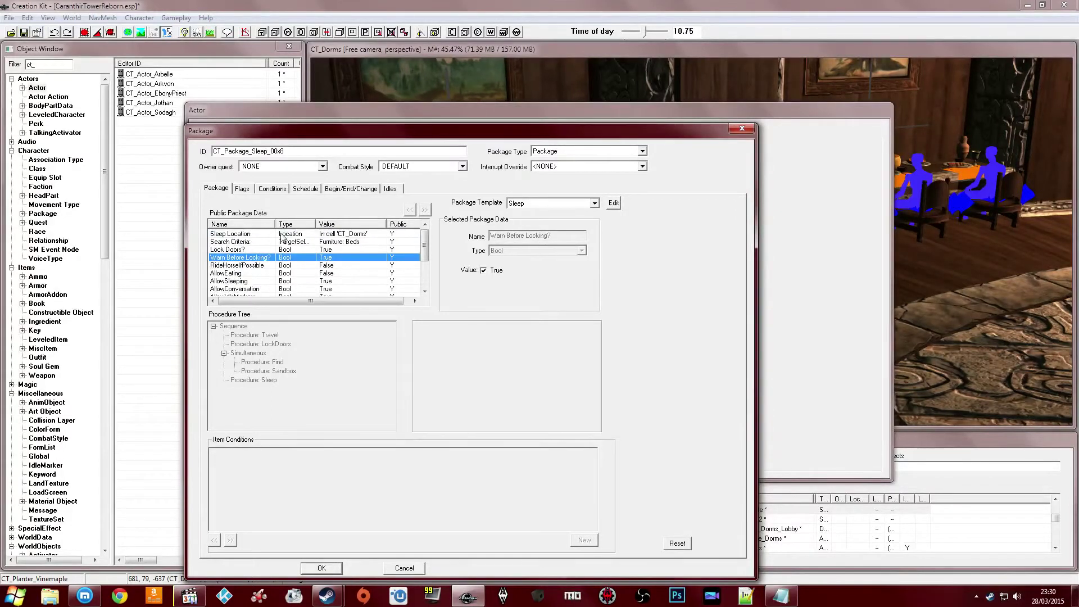
scroll(272, 277, down, 1)
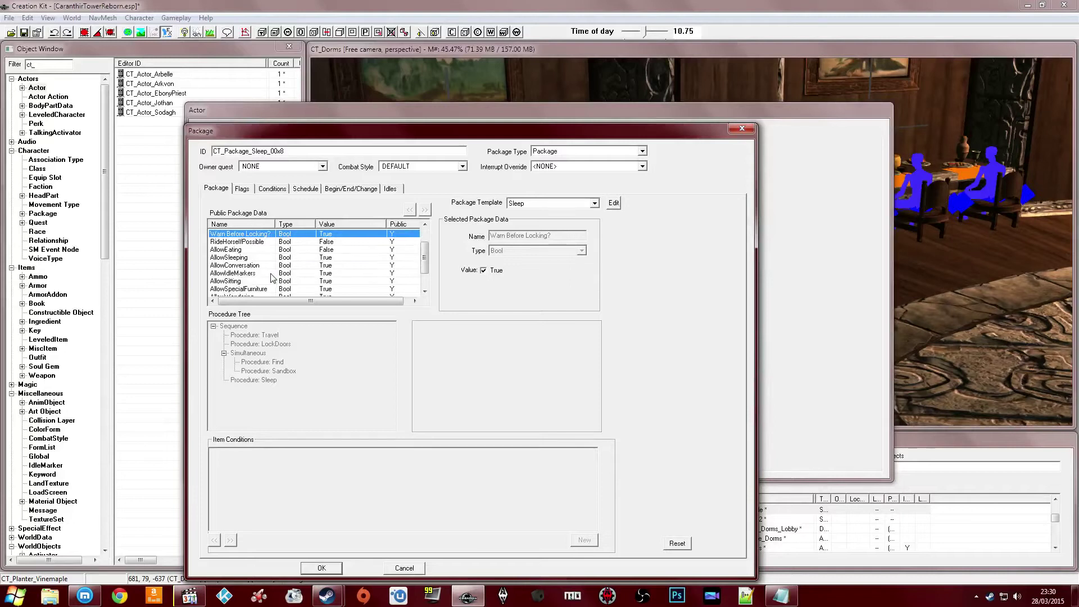
click(484, 271)
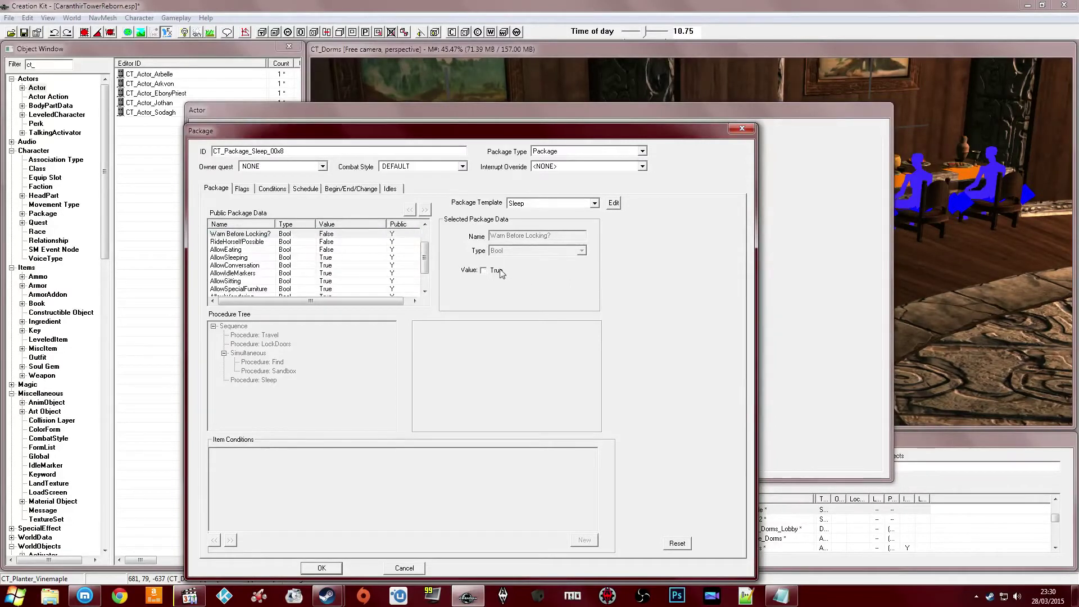
click(335, 242)
click(335, 234)
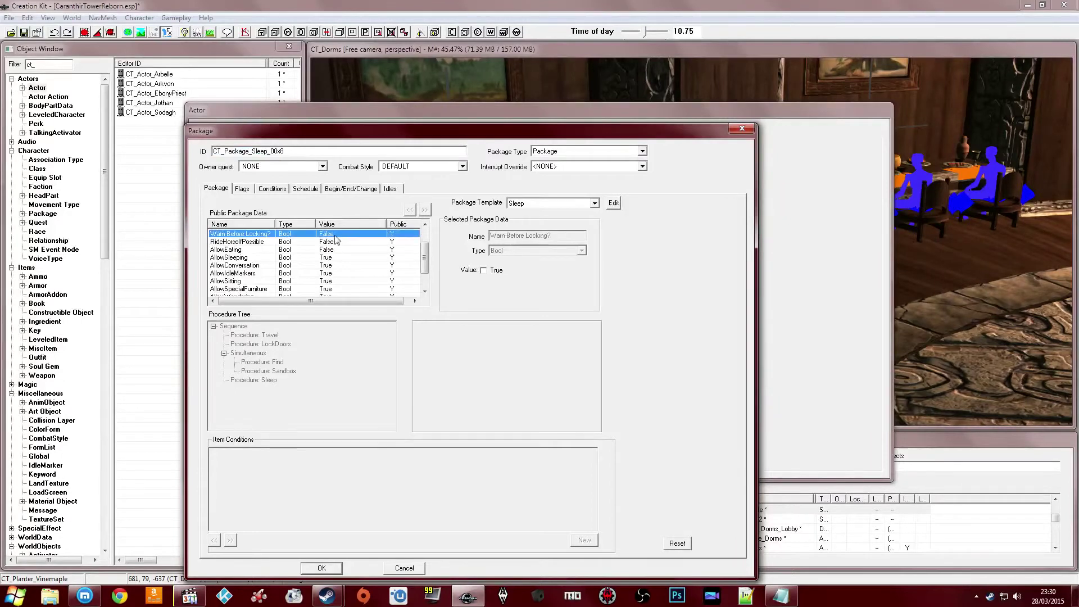
scroll(335, 248, up, 1)
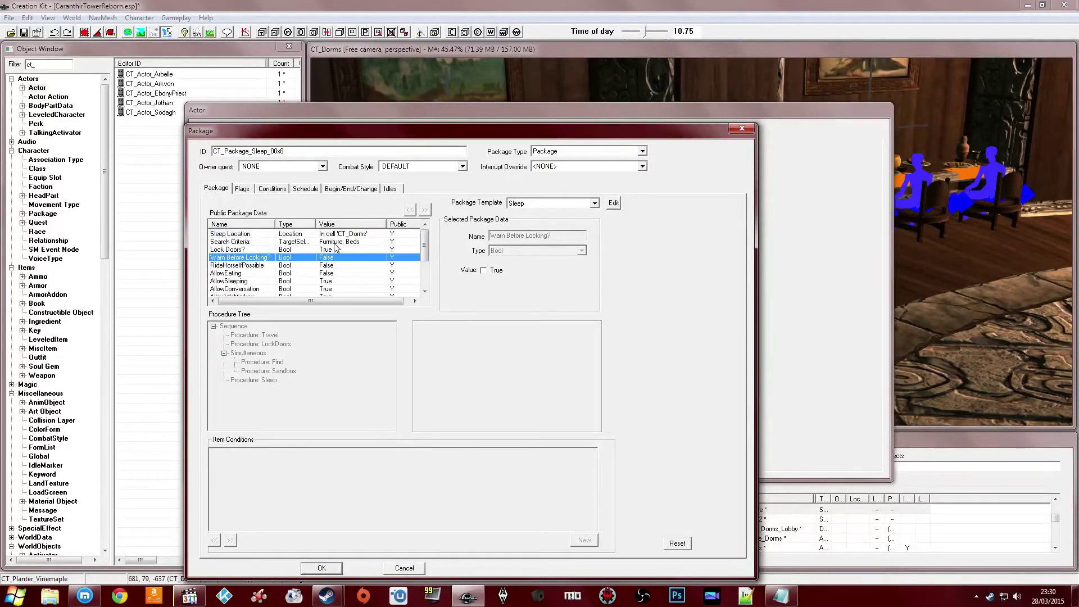
scroll(335, 247, down, 3)
Set the sleep package's AllowConversation option to False
click(331, 257)
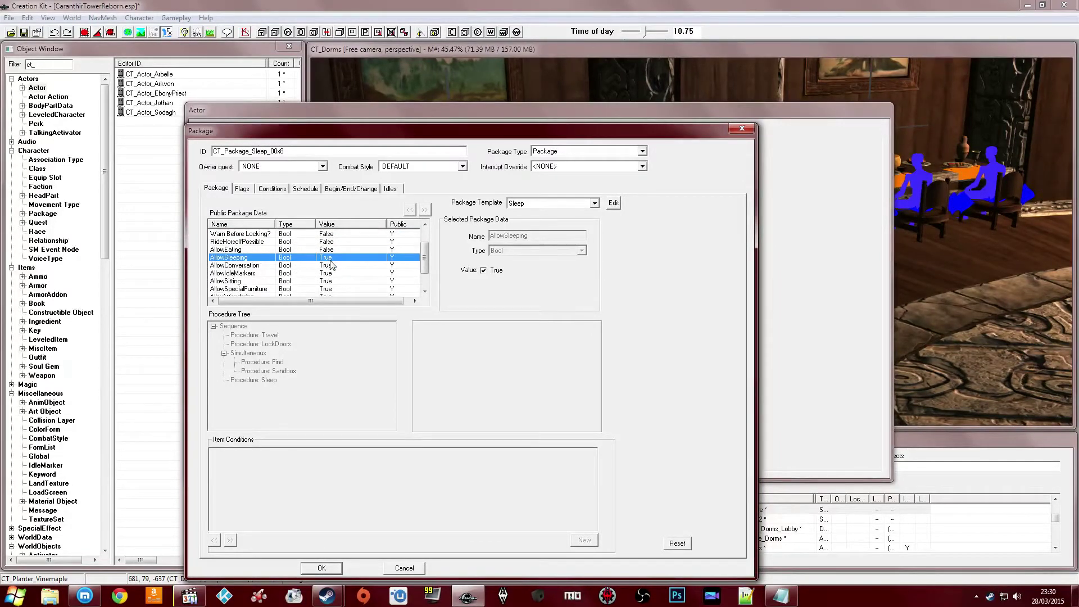
click(332, 265)
click(316, 273)
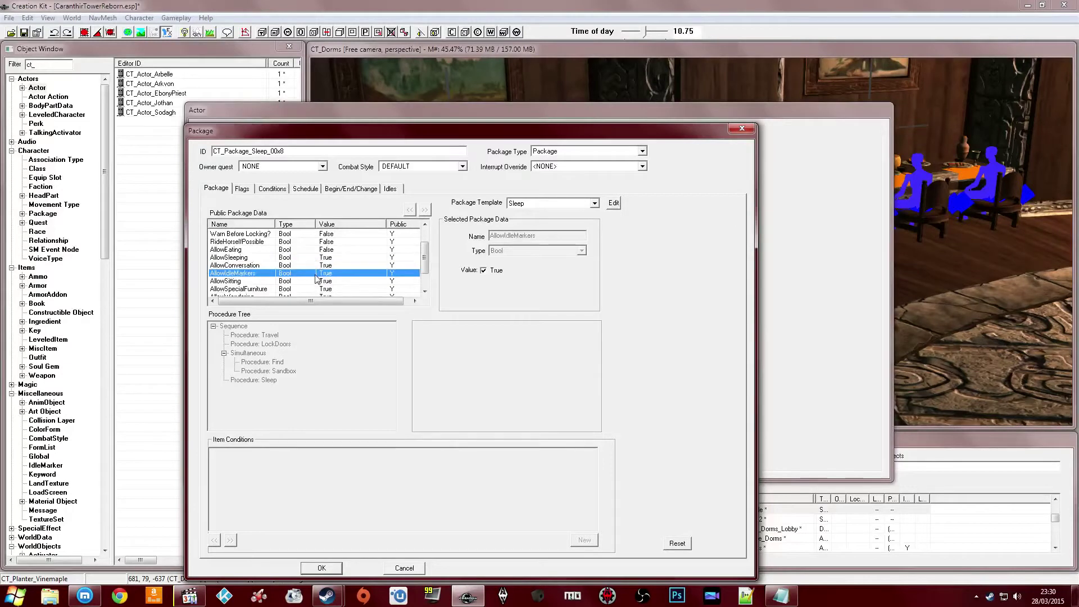
key(Up)
click(318, 274)
click(327, 266)
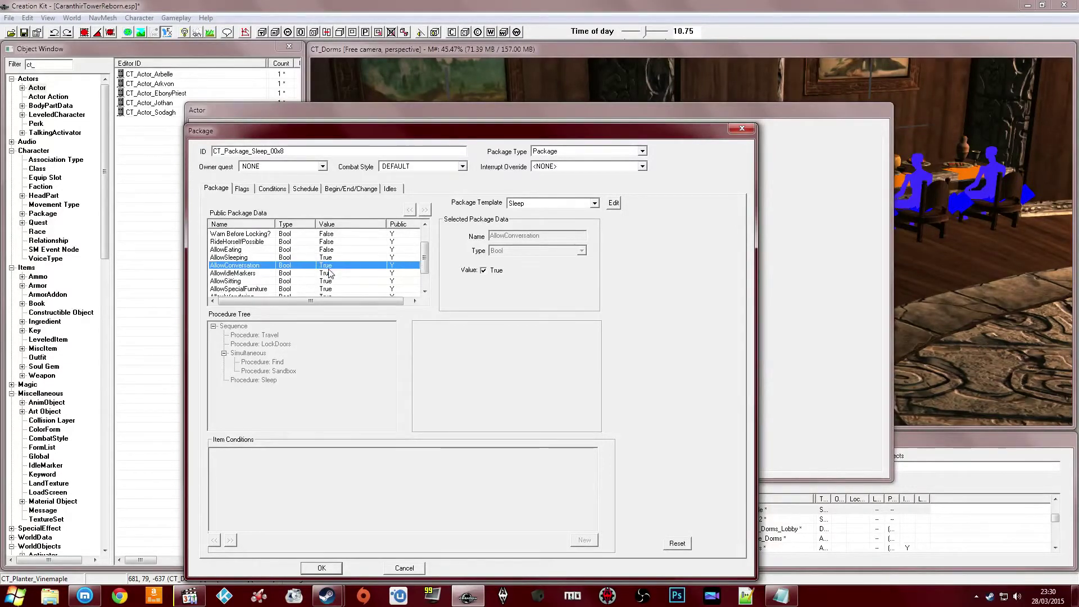
click(484, 271)
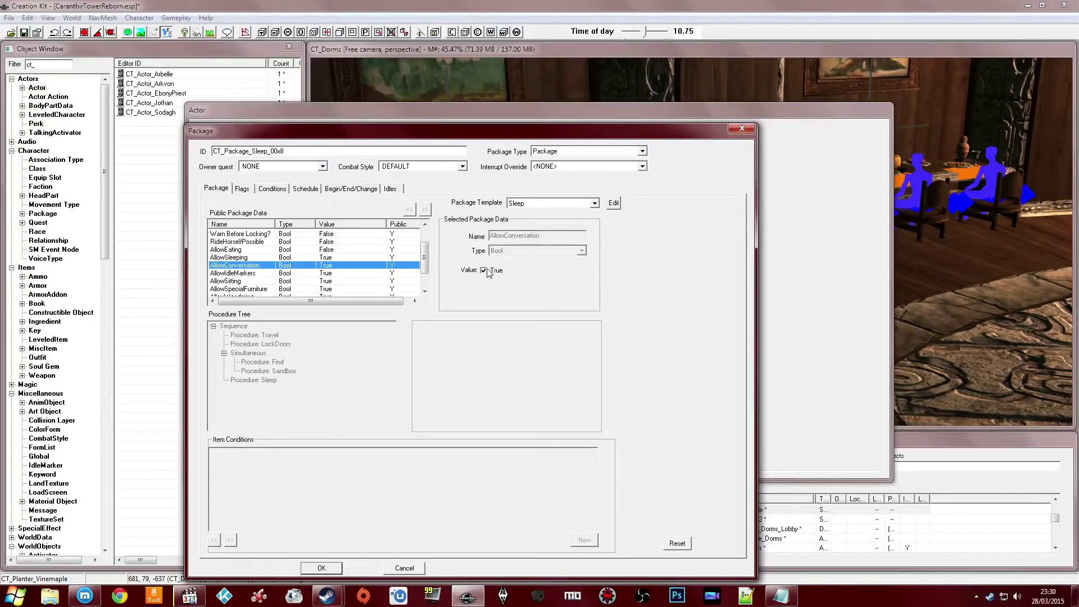
Examine the sleep package's idle marker, sitting, special furniture and wandering options
click(355, 275)
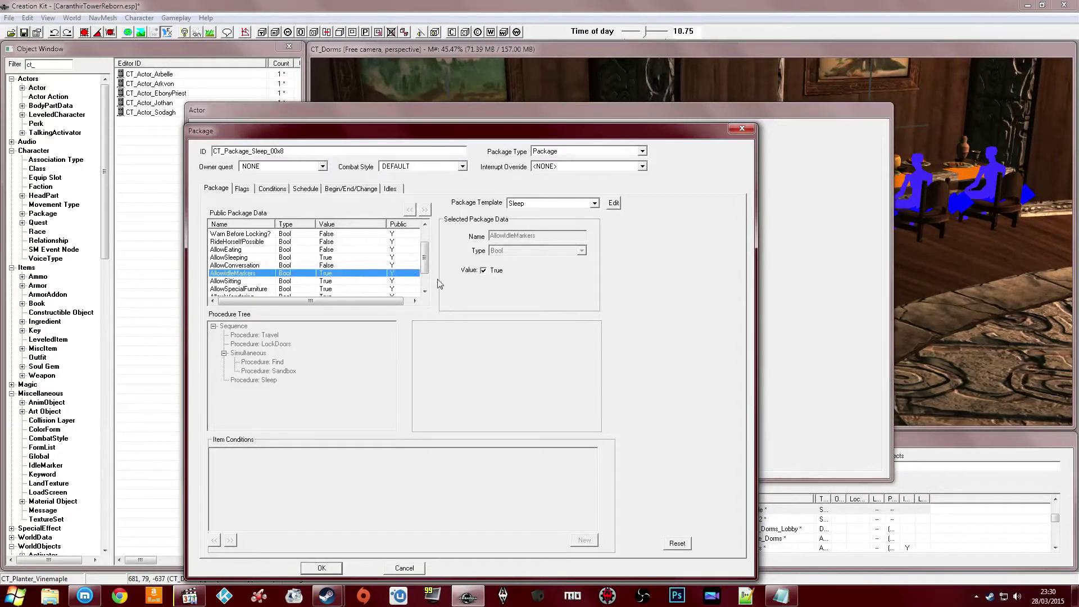
click(337, 281)
click(337, 288)
scroll(338, 290, down, 1)
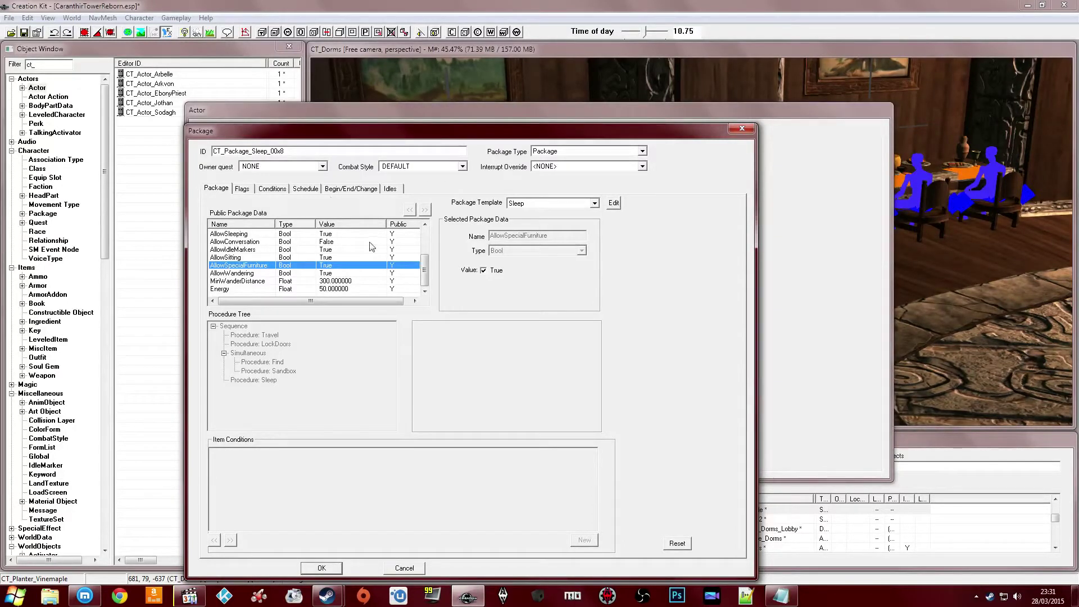
click(264, 272)
click(264, 265)
click(263, 257)
click(262, 249)
click(260, 258)
click(260, 250)
click(244, 258)
click(245, 251)
key(Down)
key(Down)
key(Up)
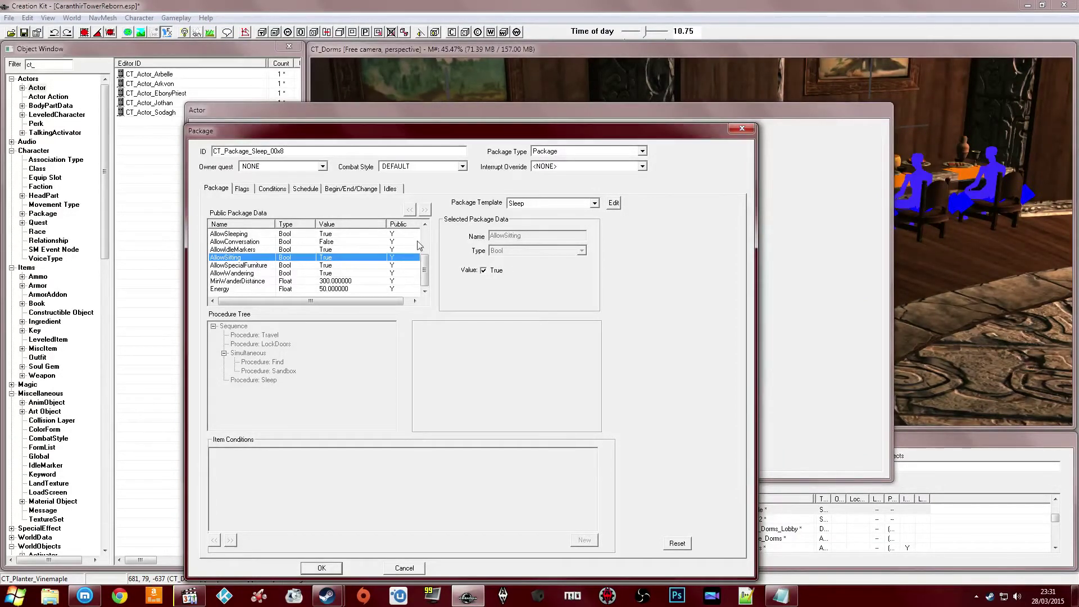
Look at the sleep package's flags and check the live stream chat for new messages
click(241, 190)
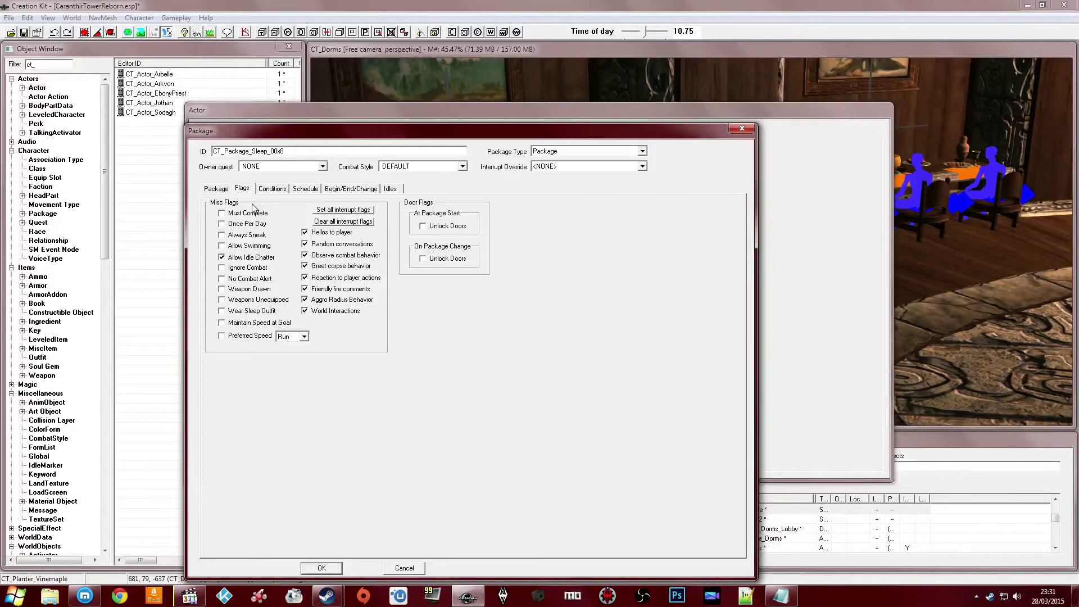
click(85, 596)
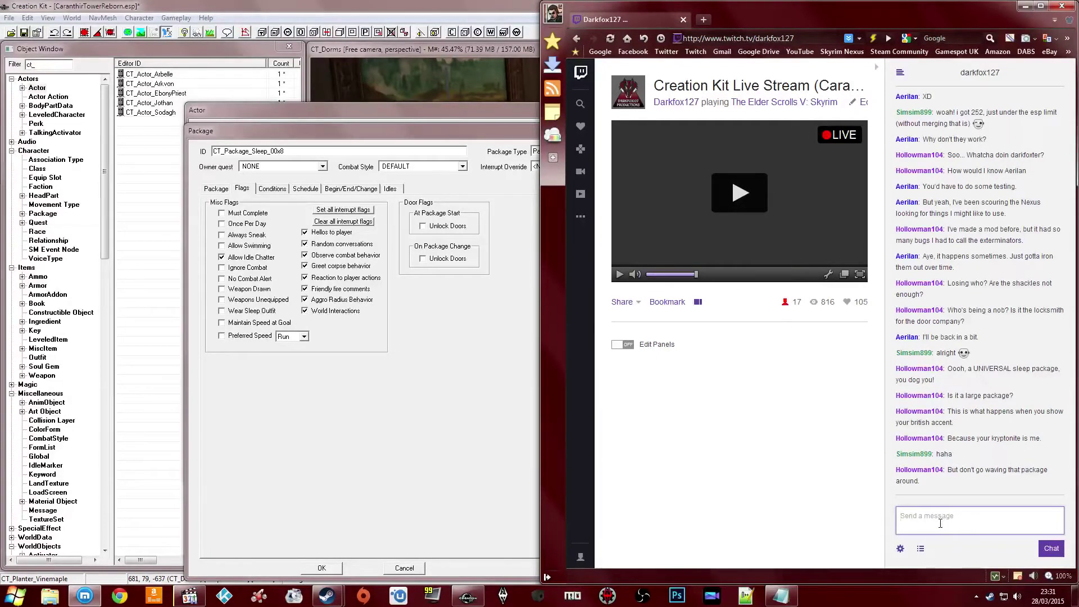
click(439, 393)
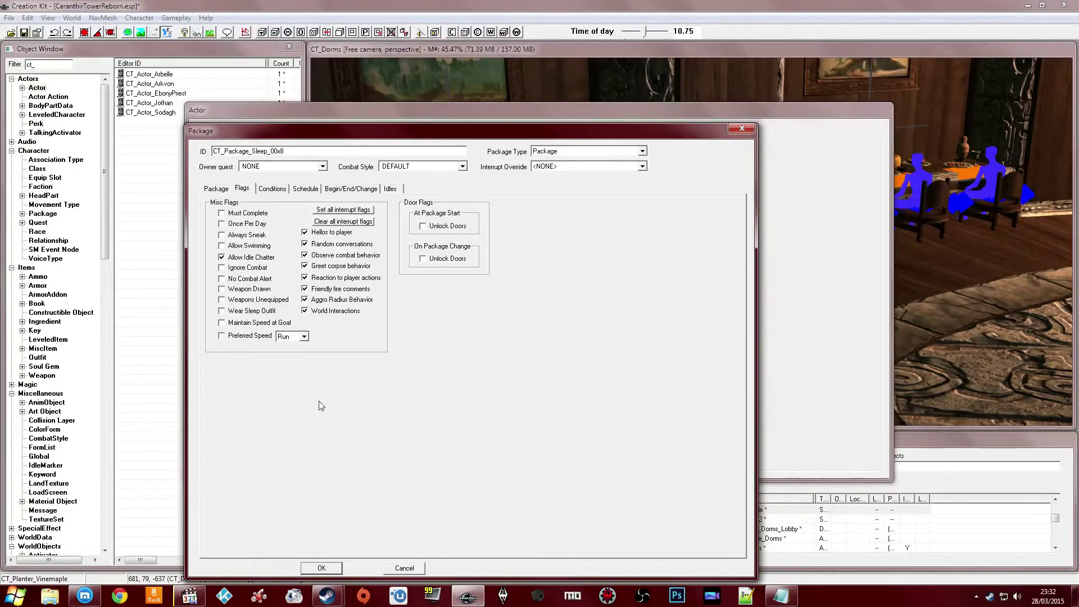
click(84, 599)
click(85, 597)
Enable the Ignore Combat, No Combat Alert, Weapons Unequipped and Wear Sleep Outfit flags on the sleep package
click(247, 269)
click(248, 281)
click(248, 313)
Enable a preferred speed of Walk and turn off the Hellos to player and Observe combat behavior flags
click(238, 336)
click(285, 337)
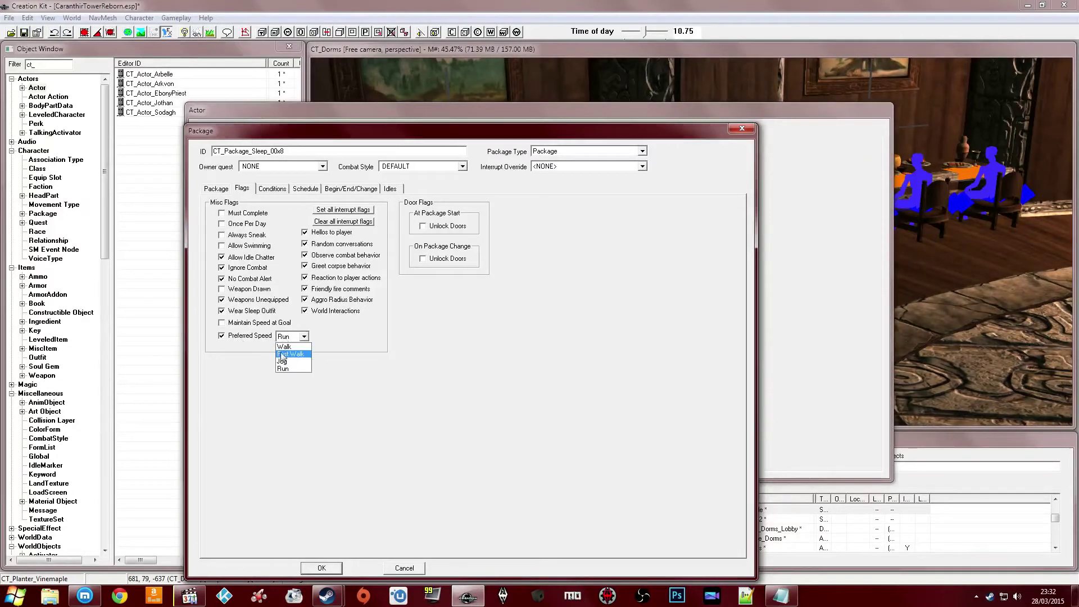
click(286, 347)
click(289, 337)
click(288, 347)
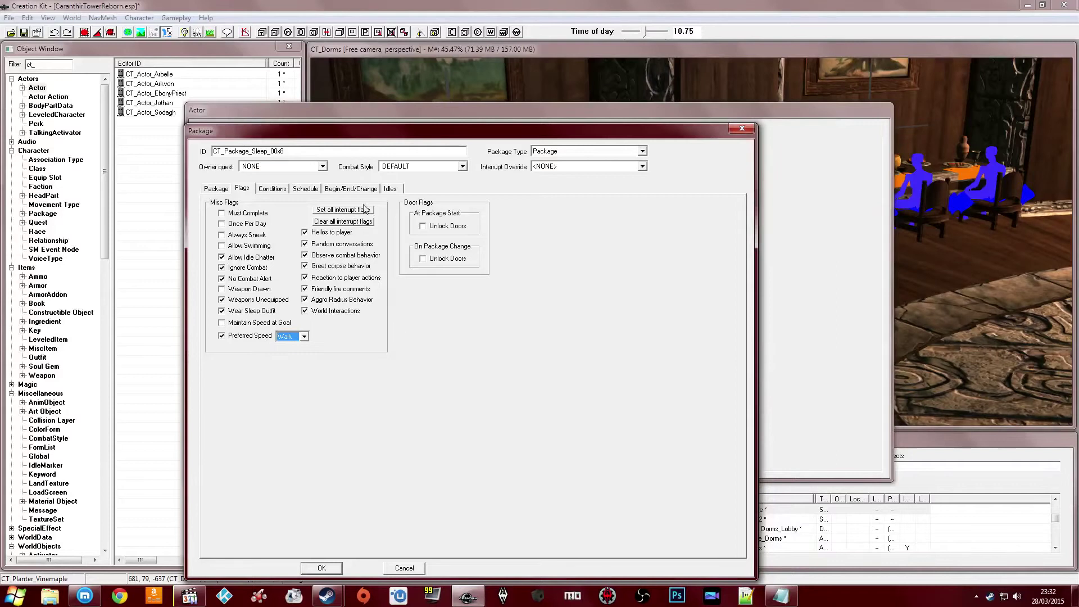
click(330, 234)
click(325, 256)
Schedule the sleep package to start at hour 0 with a duration of 8 hours
click(265, 191)
click(305, 189)
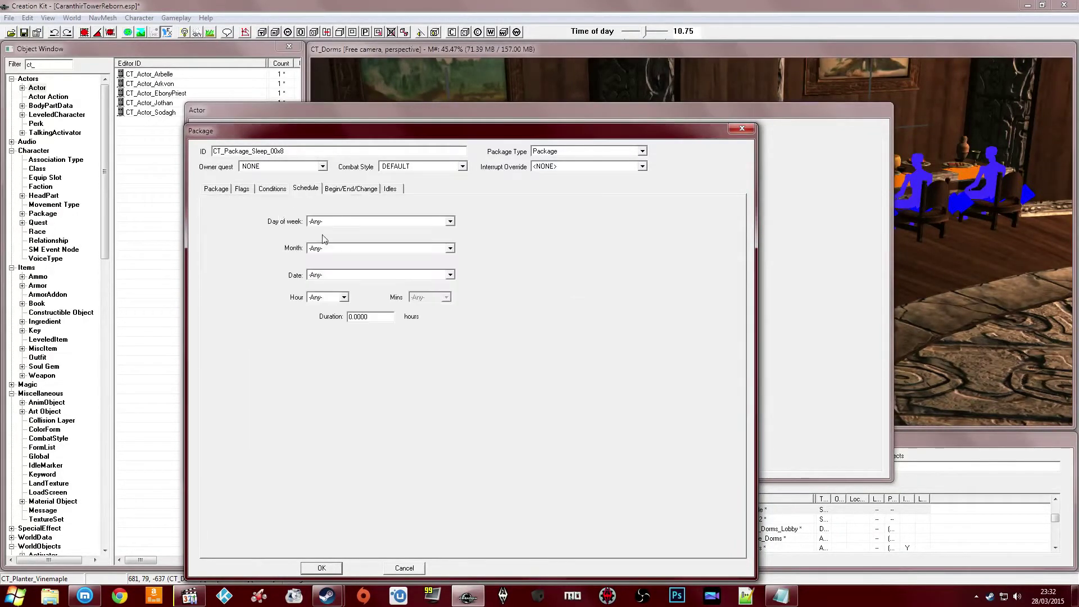
click(319, 298)
click(319, 298)
scroll(328, 301, down, 1)
click(432, 298)
click(420, 299)
drag(382, 317, 310, 318)
text(8)
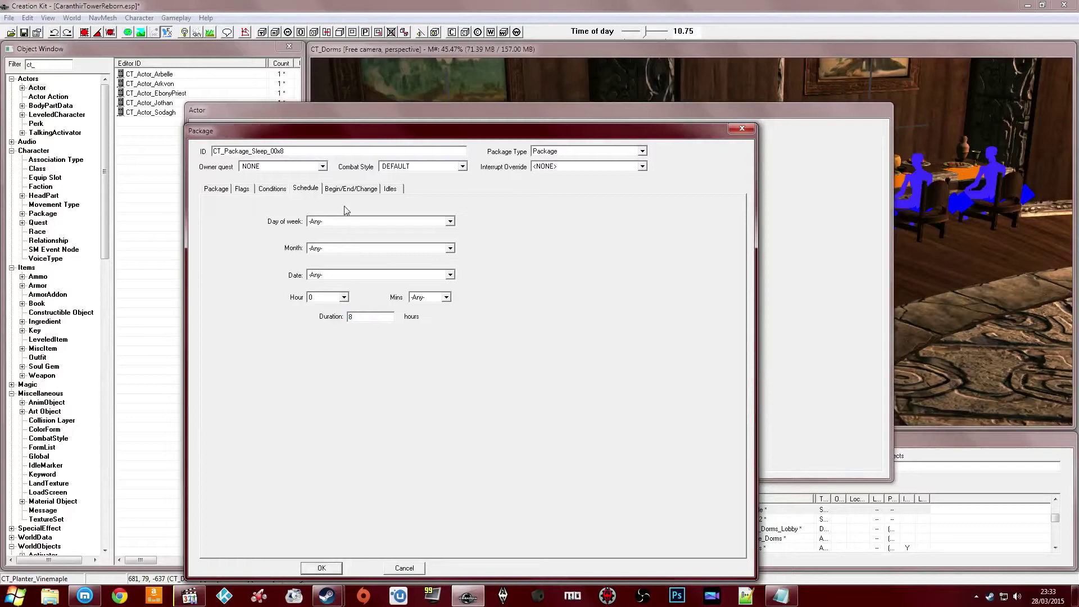
Review the sleep package's remaining settings pages and save the package to Arkvon's AI package list
click(332, 191)
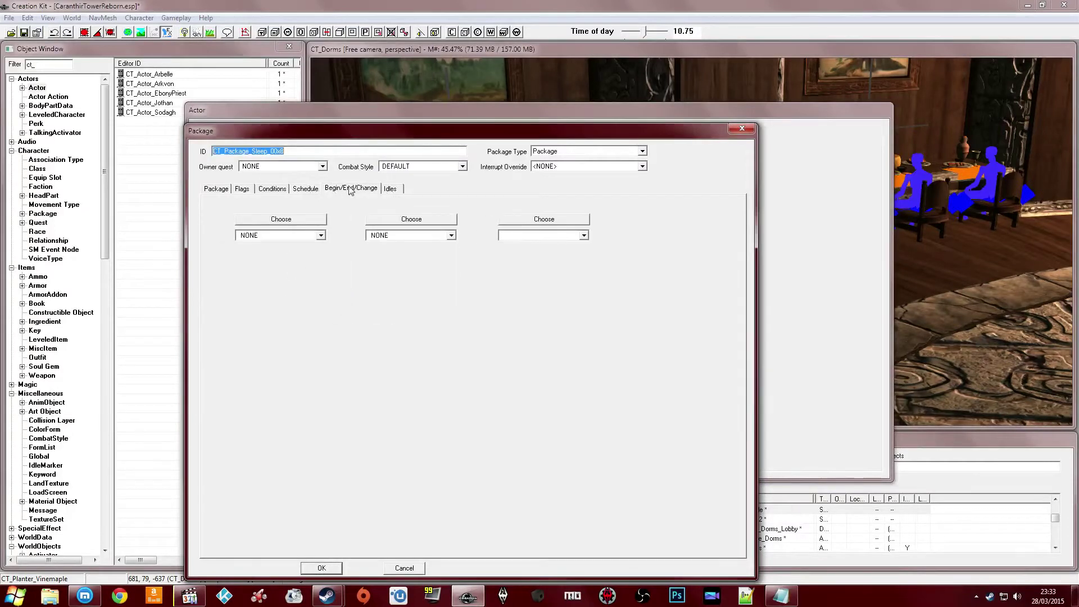
click(390, 190)
click(307, 191)
click(268, 190)
click(242, 190)
click(212, 191)
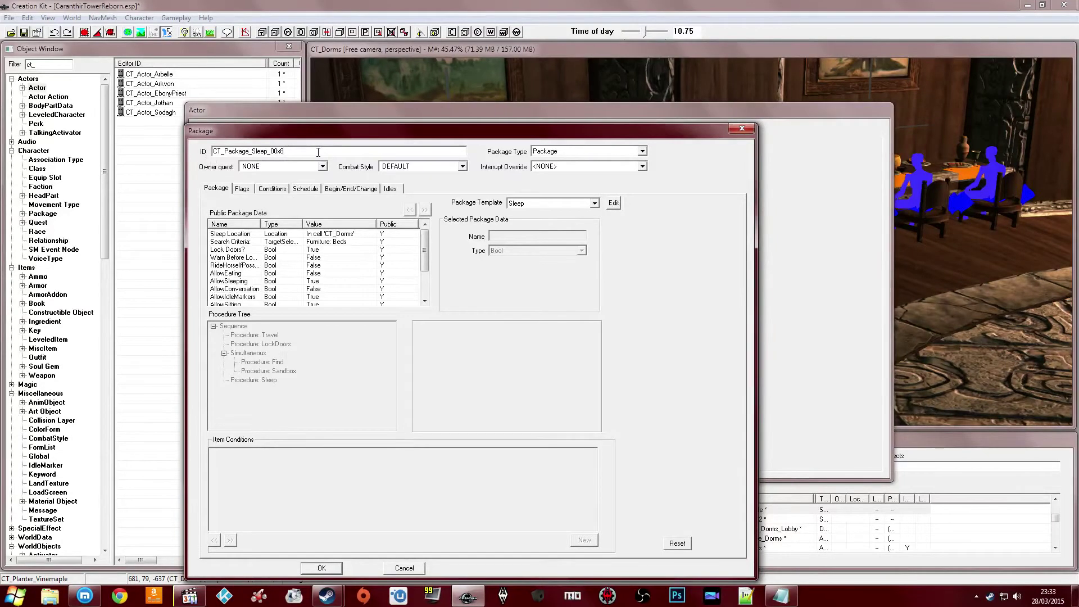
drag(327, 131, 342, 103)
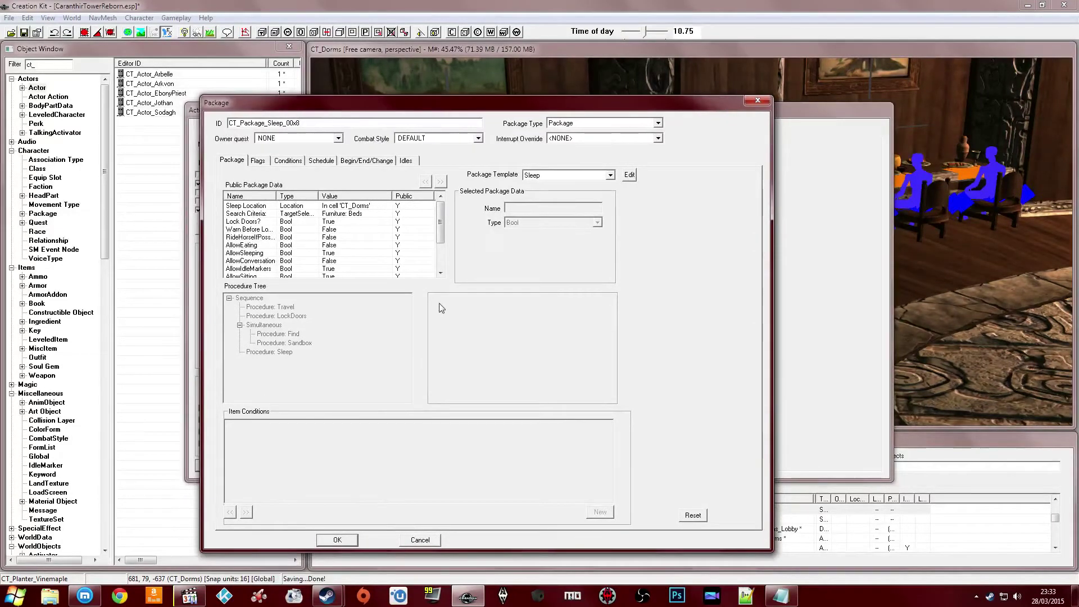
click(346, 541)
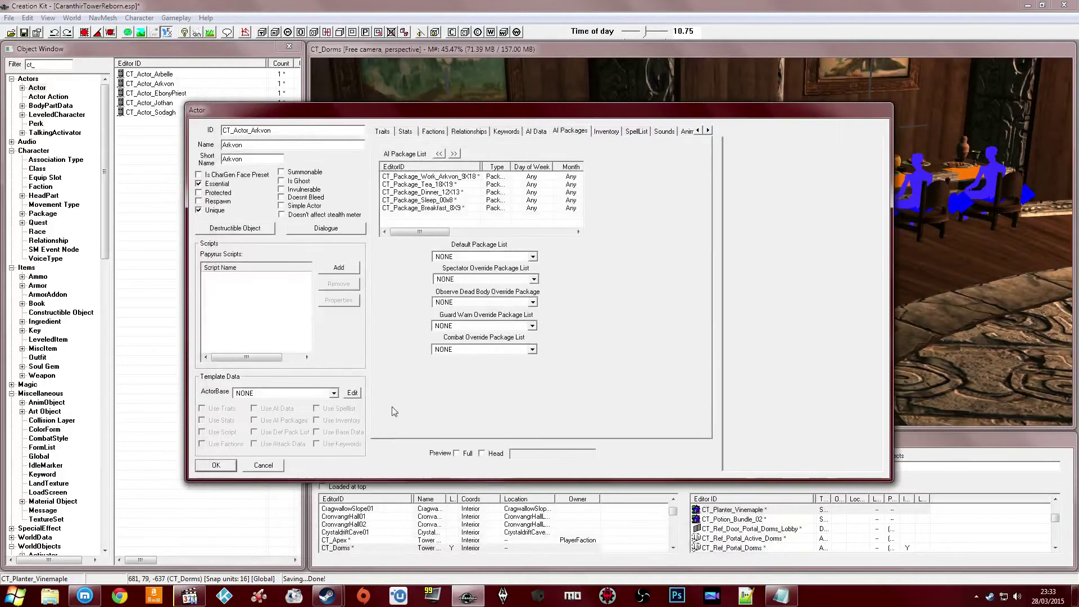
Check the order of the work, tea, dinner, sleep and breakfast packages in Arkvon's AI package list
click(421, 208)
click(425, 193)
click(426, 202)
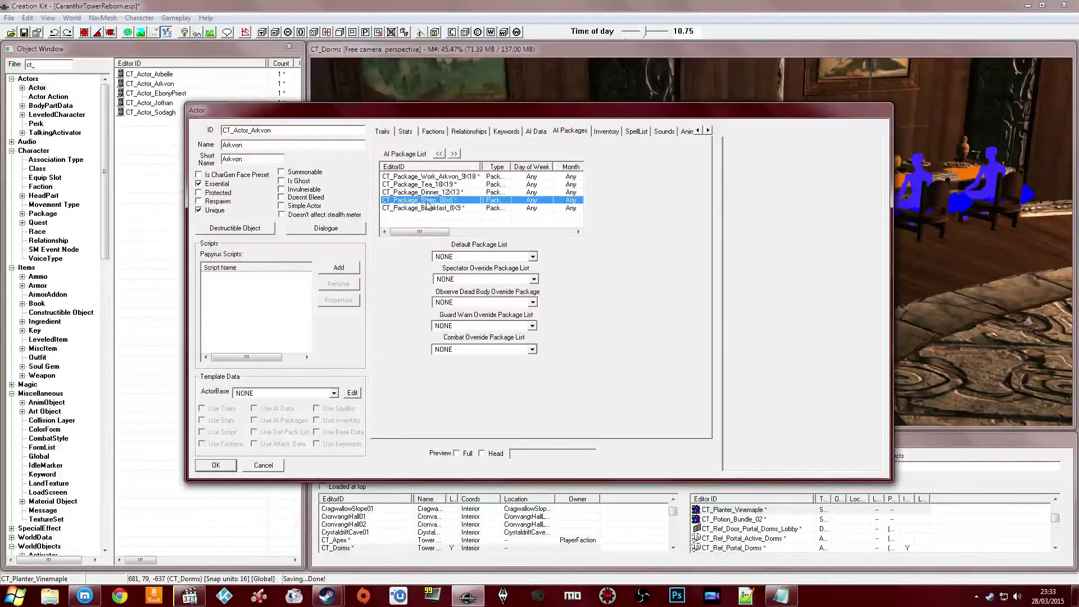
click(450, 177)
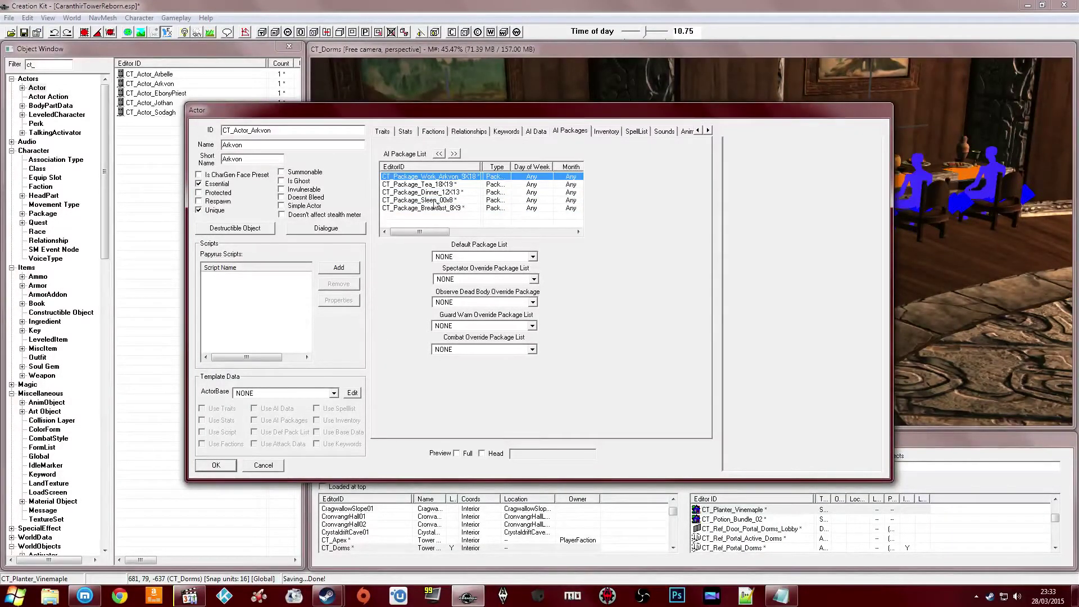
click(441, 184)
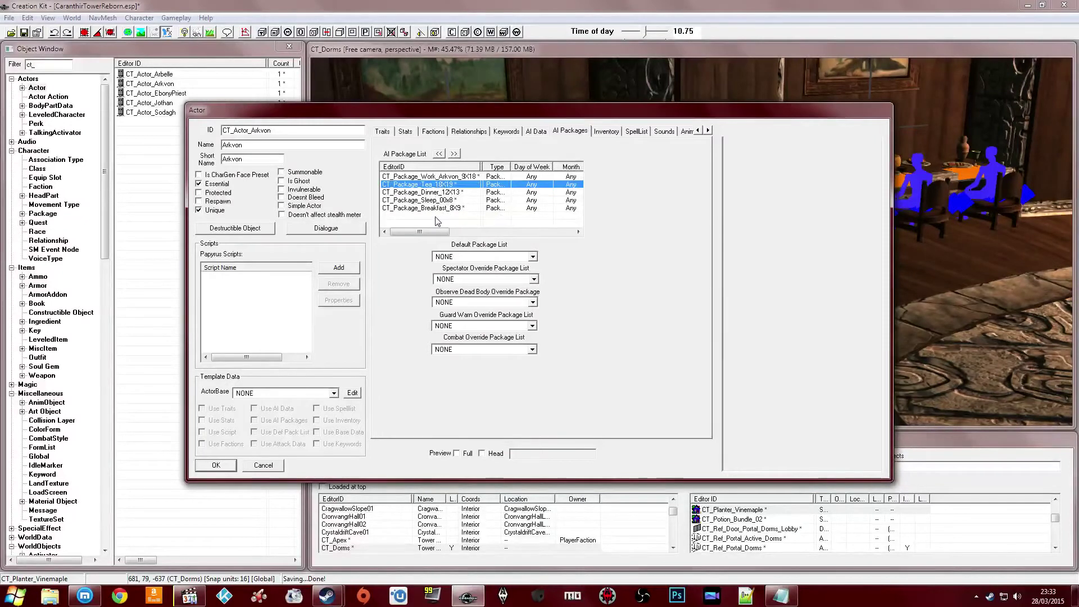
Create a new AI package for Arkvon named CT_Package_Chill, based on the Sandbox template
click(438, 220)
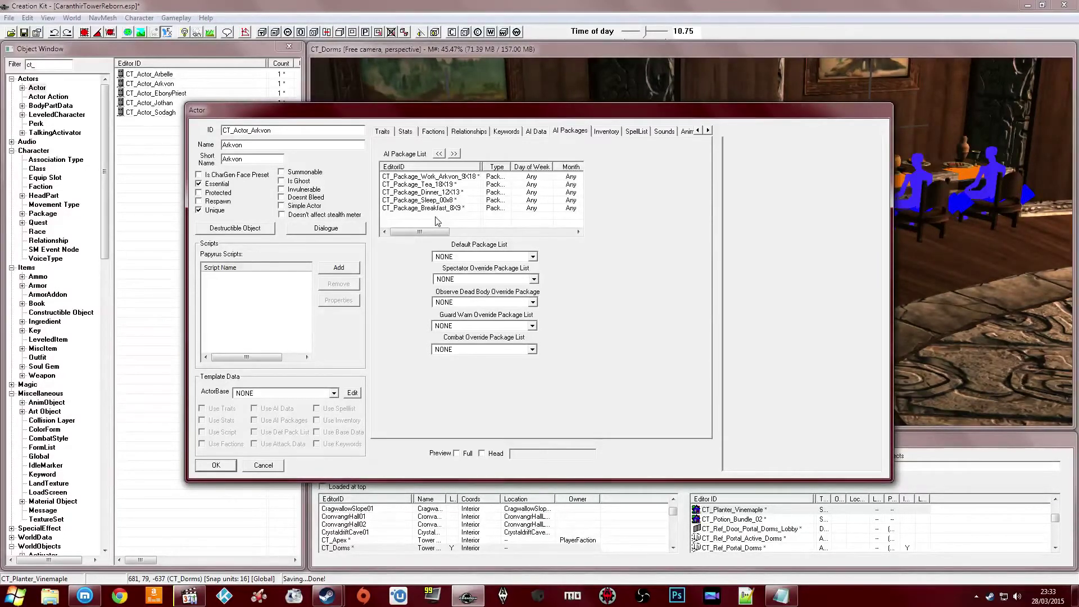
right_click(435, 223)
click(438, 226)
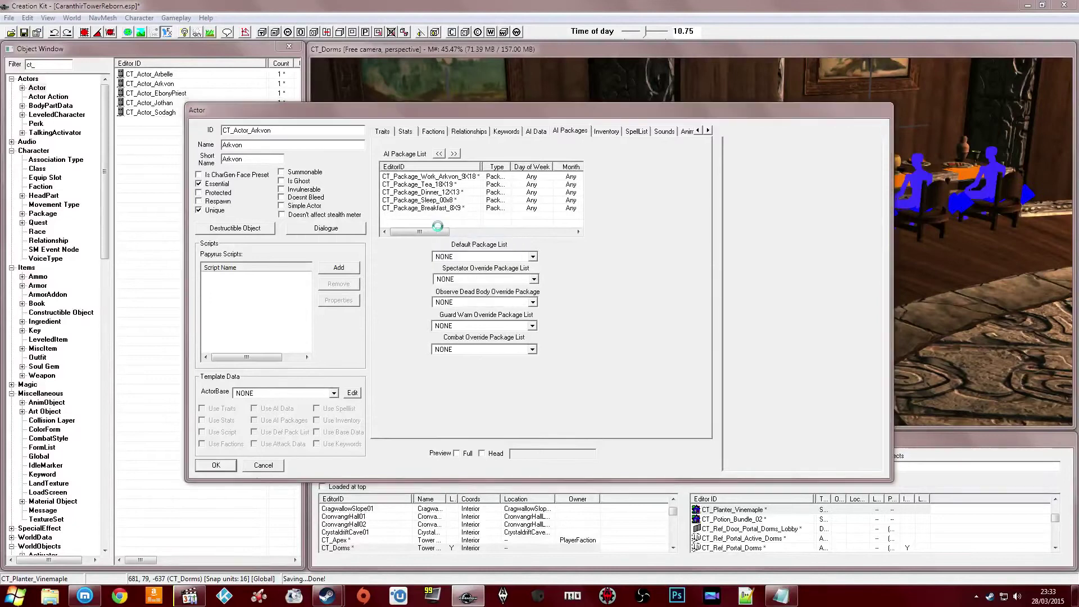
text(CT_Pa)
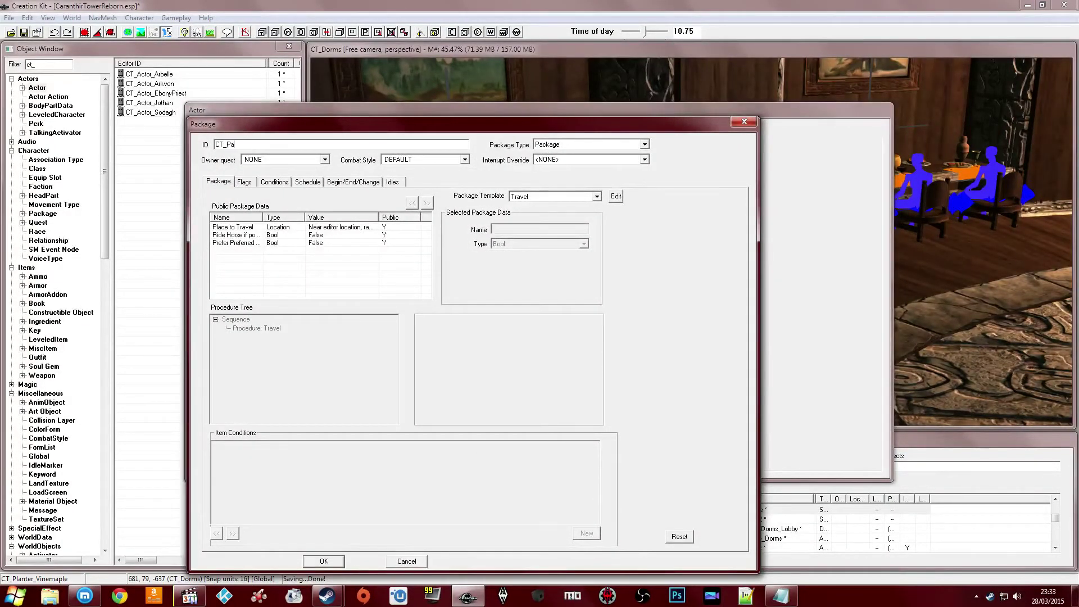
text(ckage_Chill_)
click(300, 227)
click(568, 199)
click(568, 197)
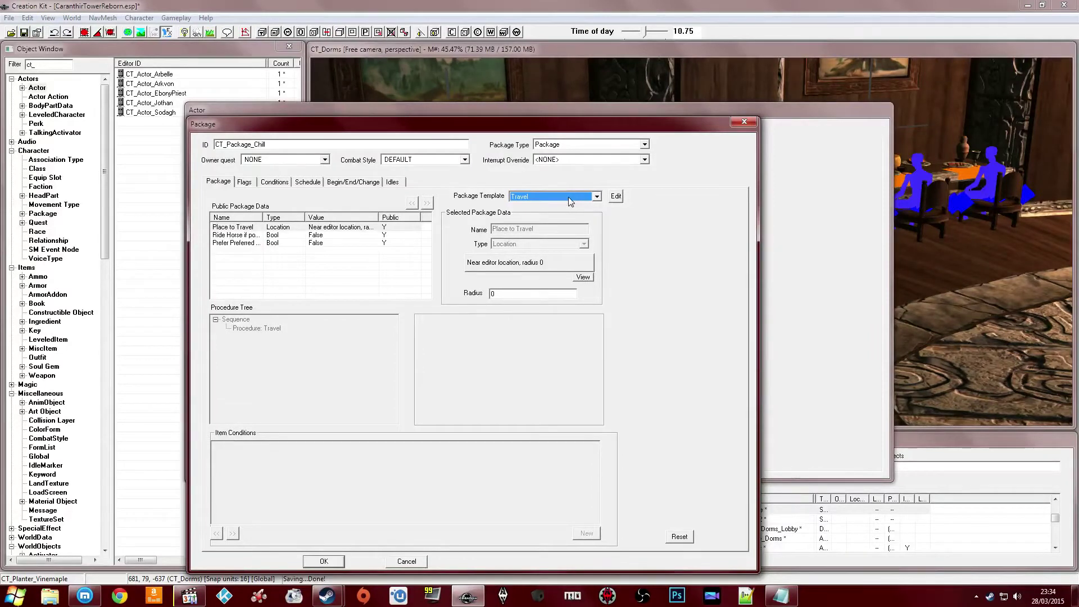
key(s)
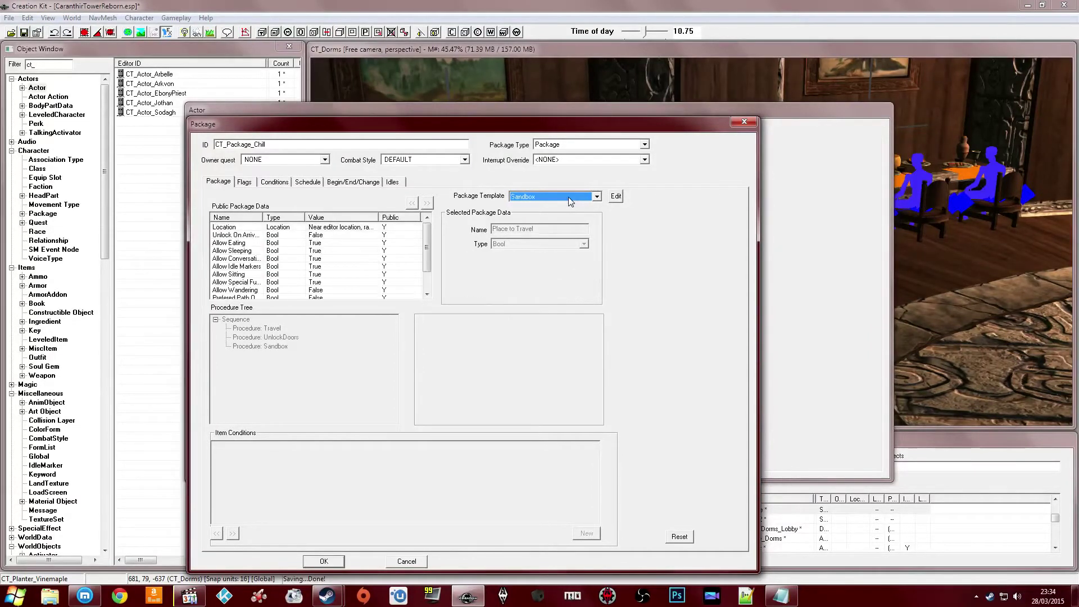
Set the Chill package's location to the cell CT_Dorms
click(310, 228)
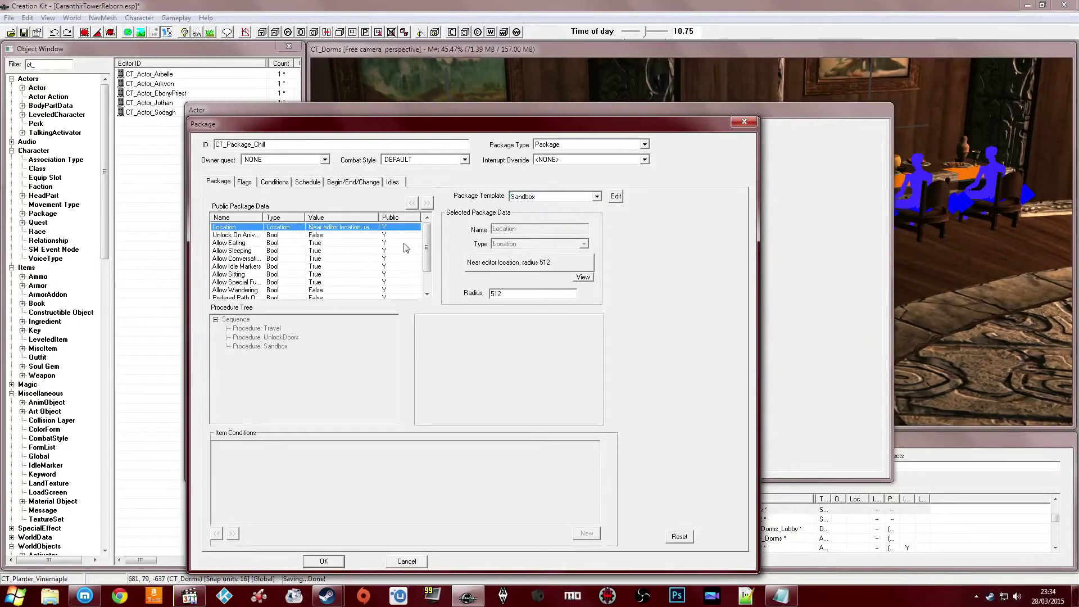
click(529, 261)
click(204, 248)
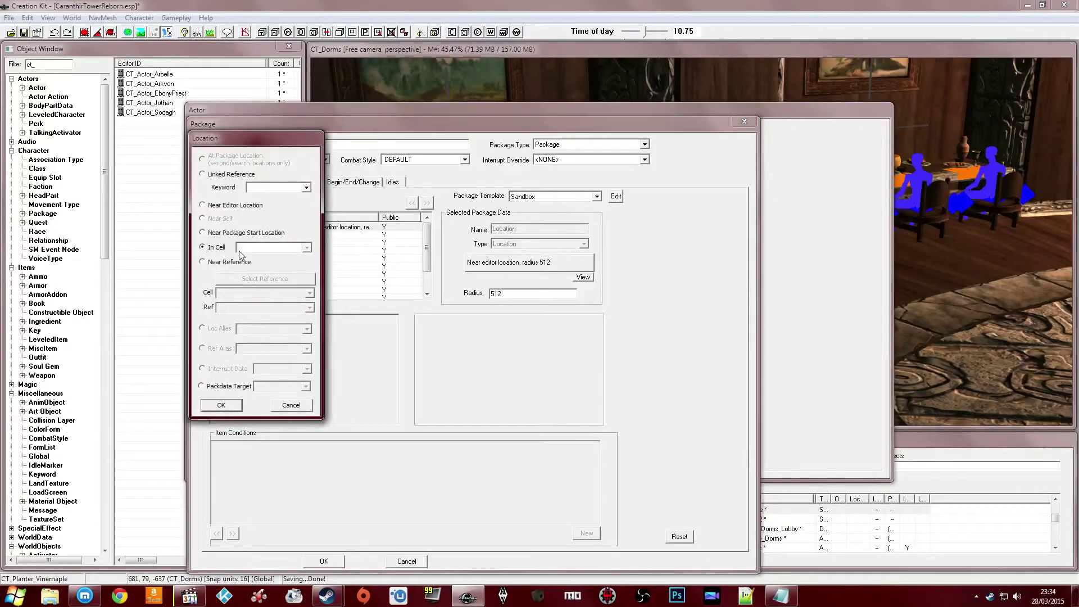
click(267, 247)
scroll(270, 281, down, 2)
click(271, 298)
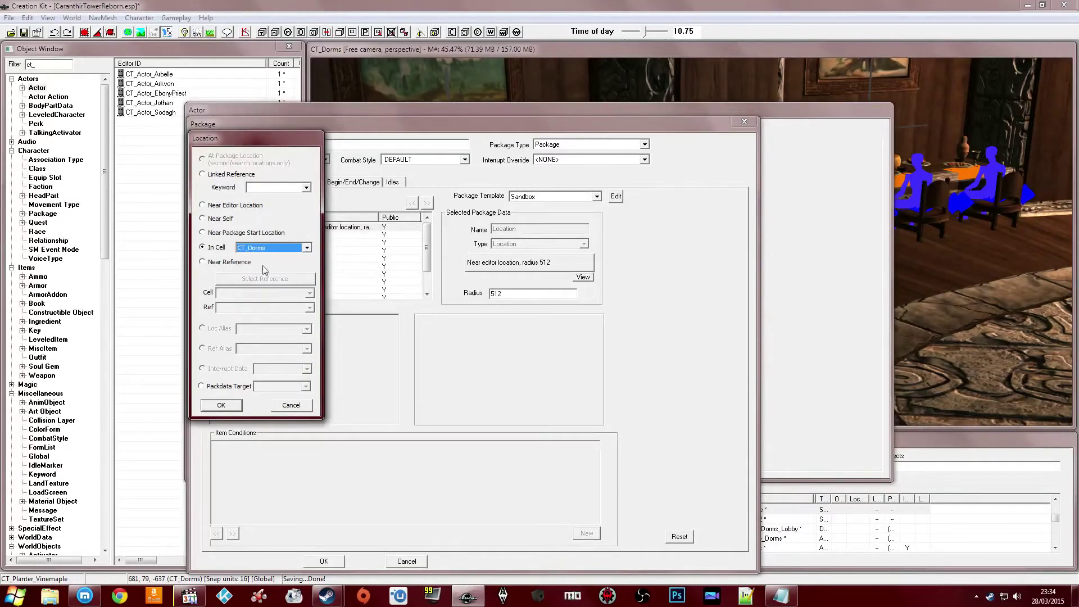
click(221, 404)
Set Allow Eating and Allow Sleeping to False in the Chill package and check its other sandbox options
click(326, 235)
click(321, 244)
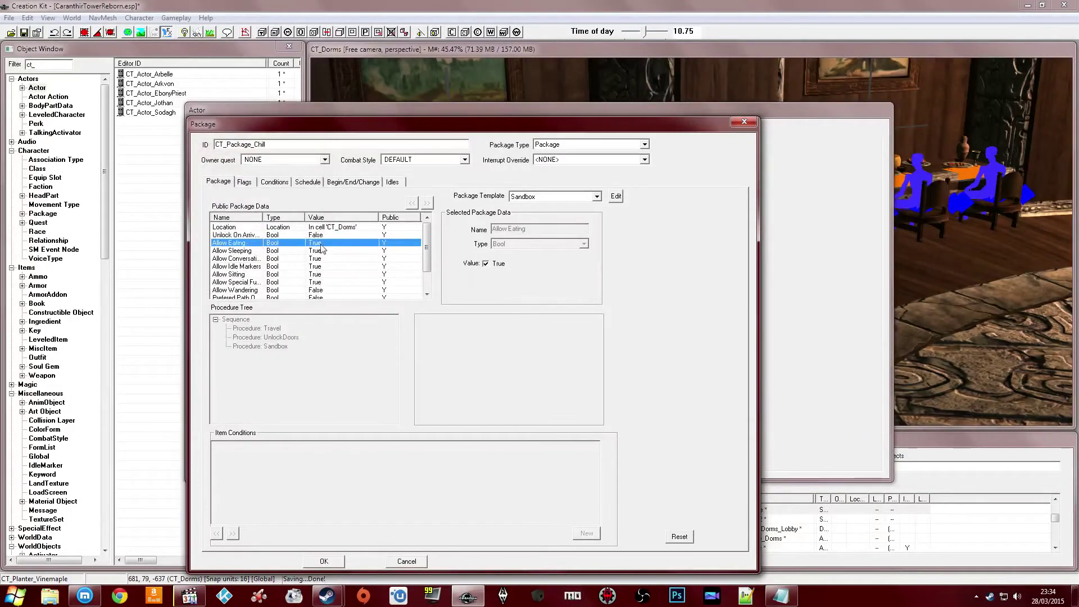
click(317, 253)
click(315, 260)
click(320, 250)
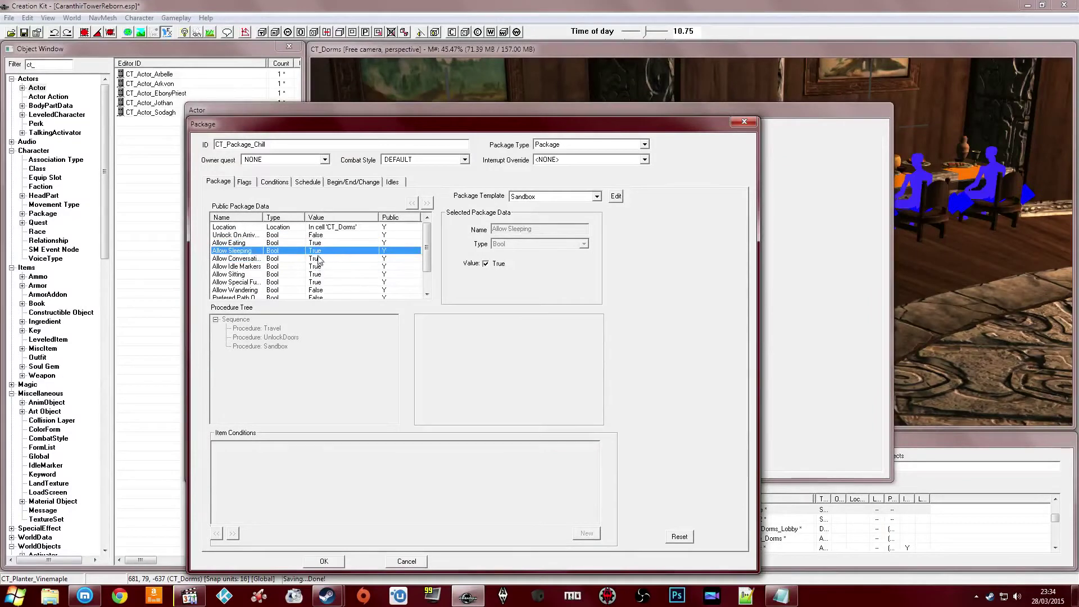
click(320, 243)
click(493, 264)
click(318, 252)
click(486, 264)
click(329, 259)
click(325, 267)
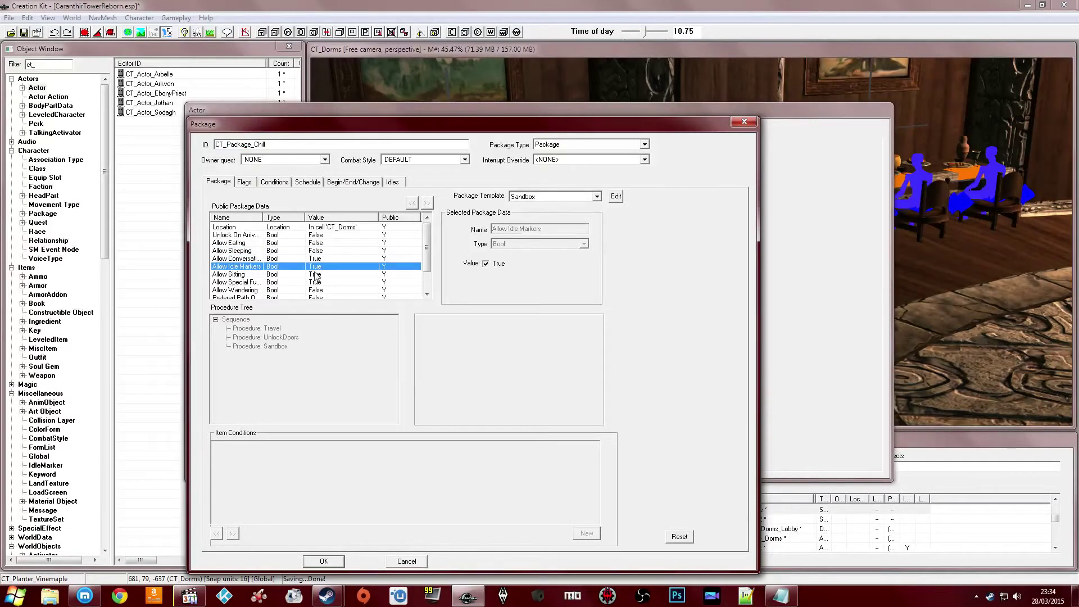
click(316, 275)
click(318, 290)
scroll(317, 292, down, 1)
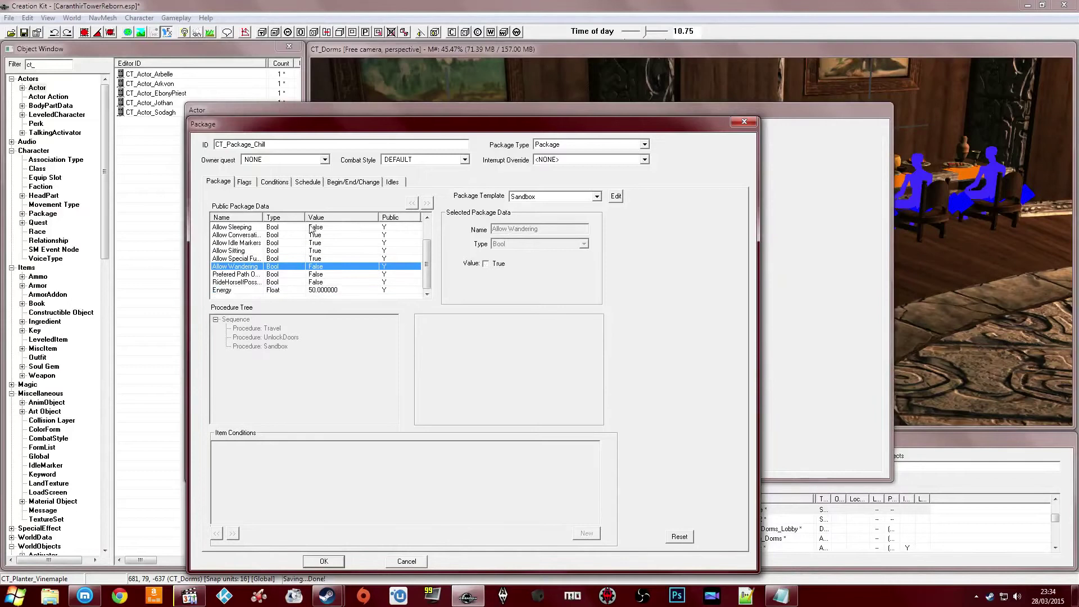
Enable Ignore Combat, No Combat Alert and Weapons Unequipped, choose a preferred speed, and turn off Observe combat, Greet corpse and Aggro Radius behavior
click(244, 182)
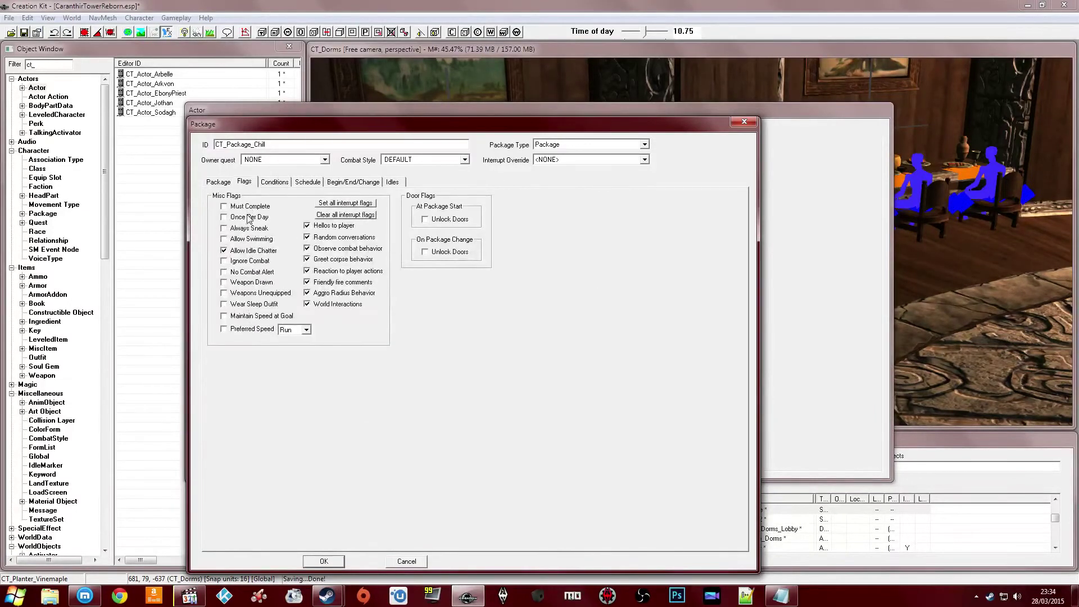
click(242, 261)
click(243, 272)
click(251, 293)
click(294, 331)
click(291, 340)
click(347, 249)
click(345, 259)
click(342, 293)
Keep the Chill package's schedule at any time and save the package to Arkvon's AI package list
click(272, 182)
click(310, 182)
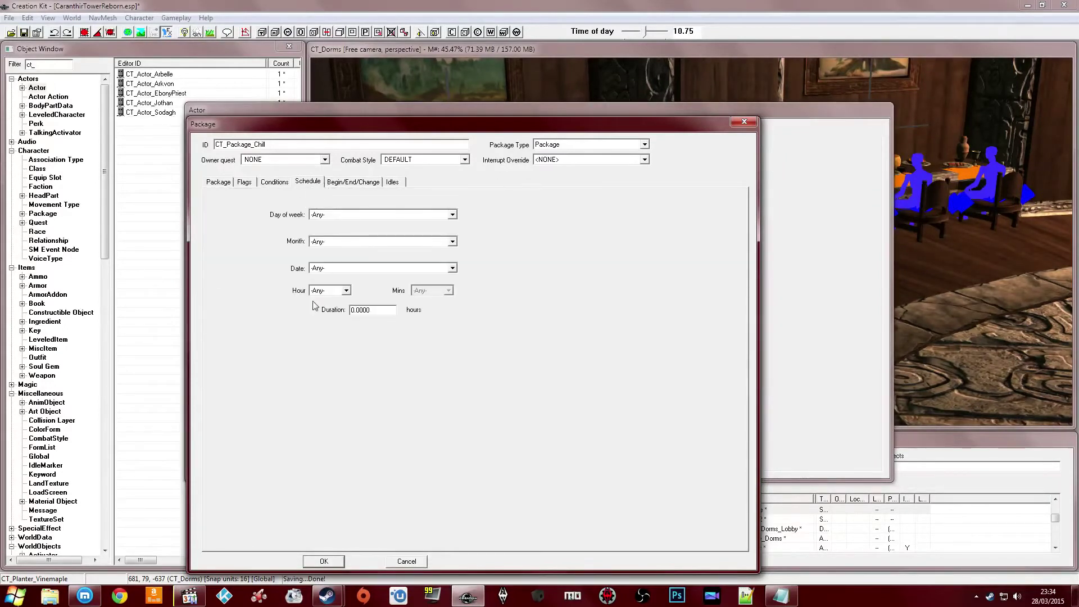
click(317, 561)
Check where the Chill package sits among the work, tea, dinner, sleep and breakfast packages in Arkvon's list
click(454, 217)
click(454, 200)
click(448, 177)
click(440, 185)
click(439, 193)
click(441, 178)
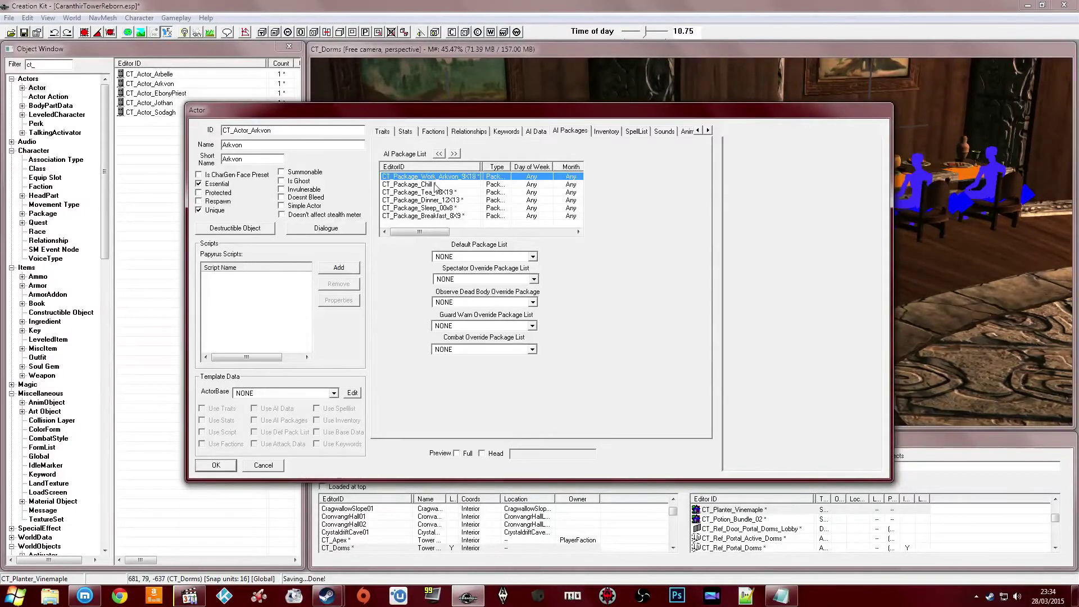
click(434, 185)
click(441, 208)
Move CT_Package_Breakfast_8X9 to the first place in Arkvon's AI package list
click(441, 216)
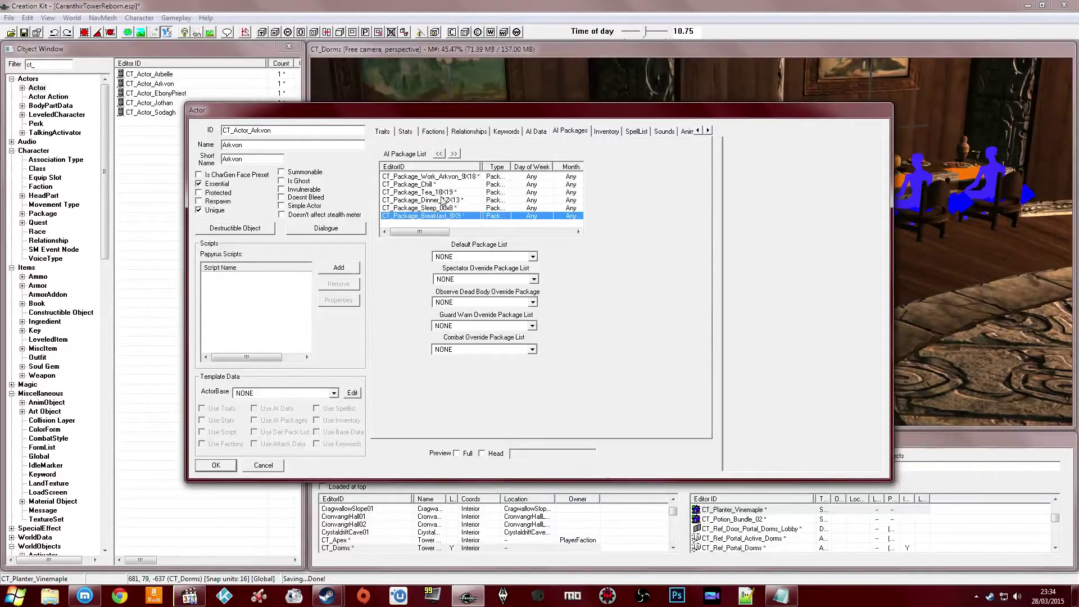
click(439, 154)
click(438, 154)
click(438, 154)
click(439, 154)
click(438, 154)
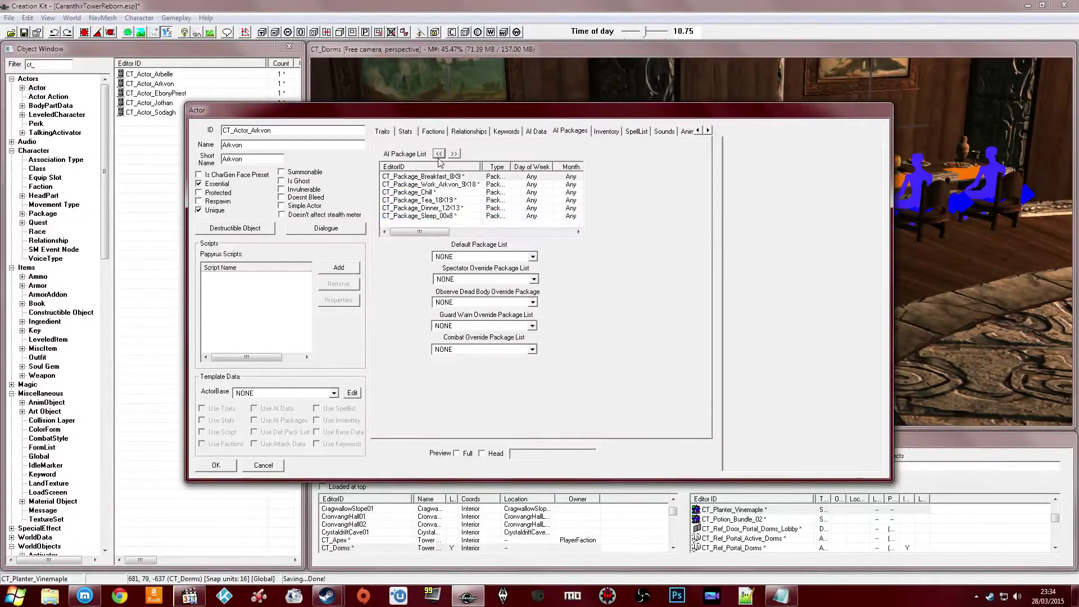
Move CT_Package_Dinner_12X13 directly below the breakfast package in Arkvon's AI package list
click(438, 185)
click(437, 200)
click(436, 193)
click(436, 186)
click(437, 177)
click(435, 185)
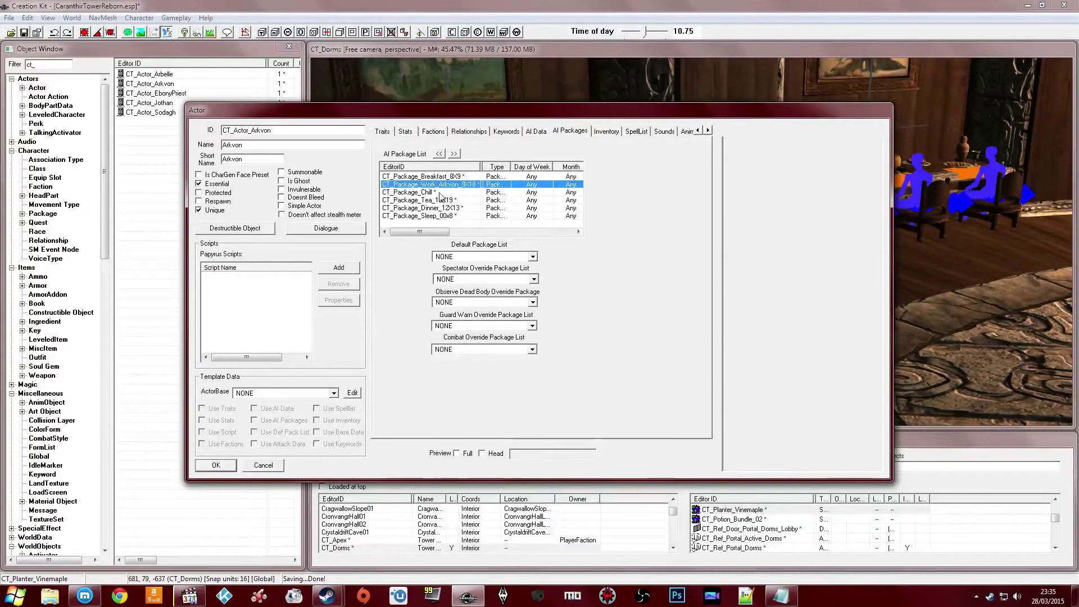
click(439, 193)
click(447, 207)
click(441, 151)
click(440, 150)
click(440, 151)
Move CT_Package_Tea_18X19 directly below the dinner package in Arkvon's AI package list
click(439, 208)
click(439, 154)
click(439, 153)
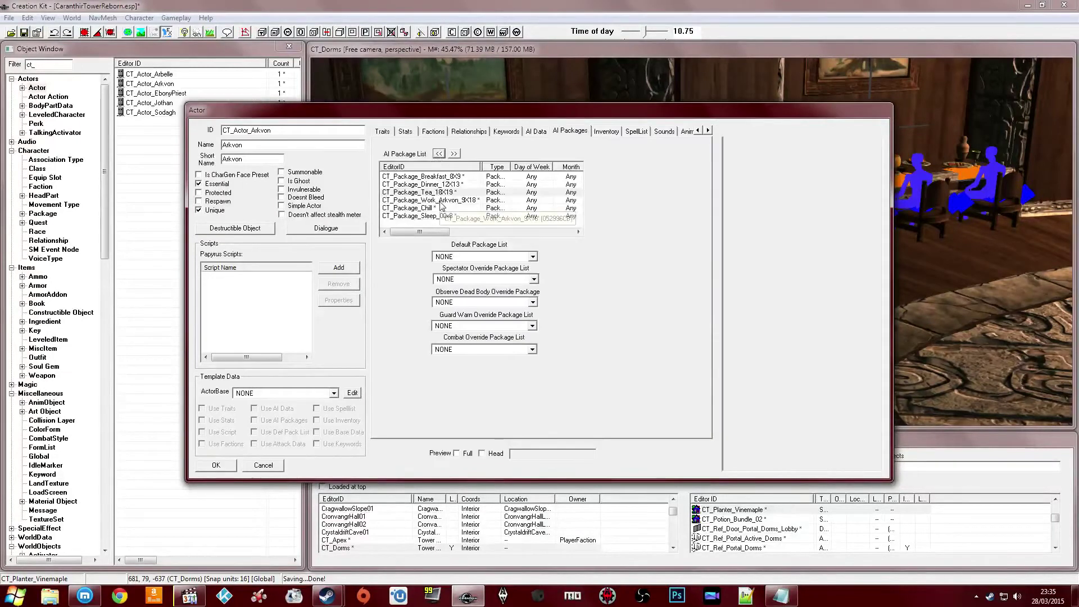
Move CT_Package_Sleep_00x8 above CT_Package_Chill so that Chill is the last package in Arkvon's list
click(441, 201)
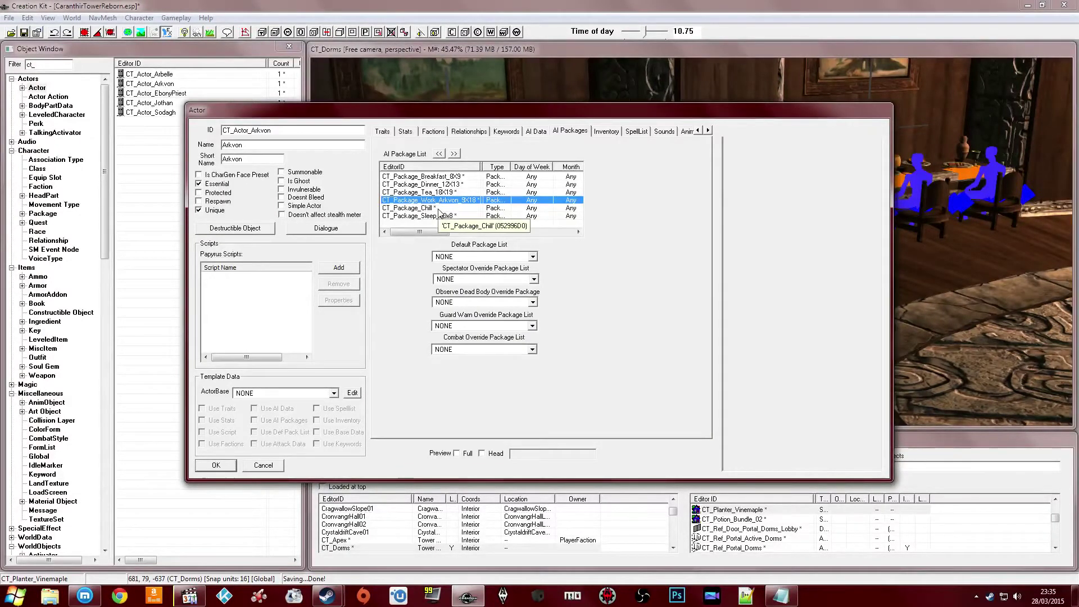
click(440, 208)
click(440, 217)
click(439, 153)
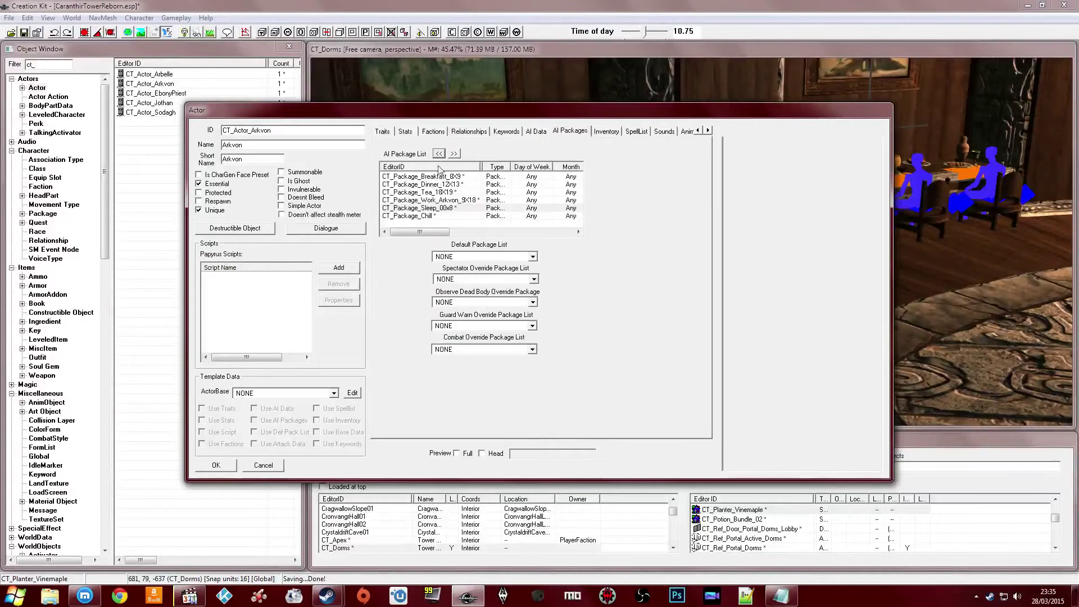
click(437, 217)
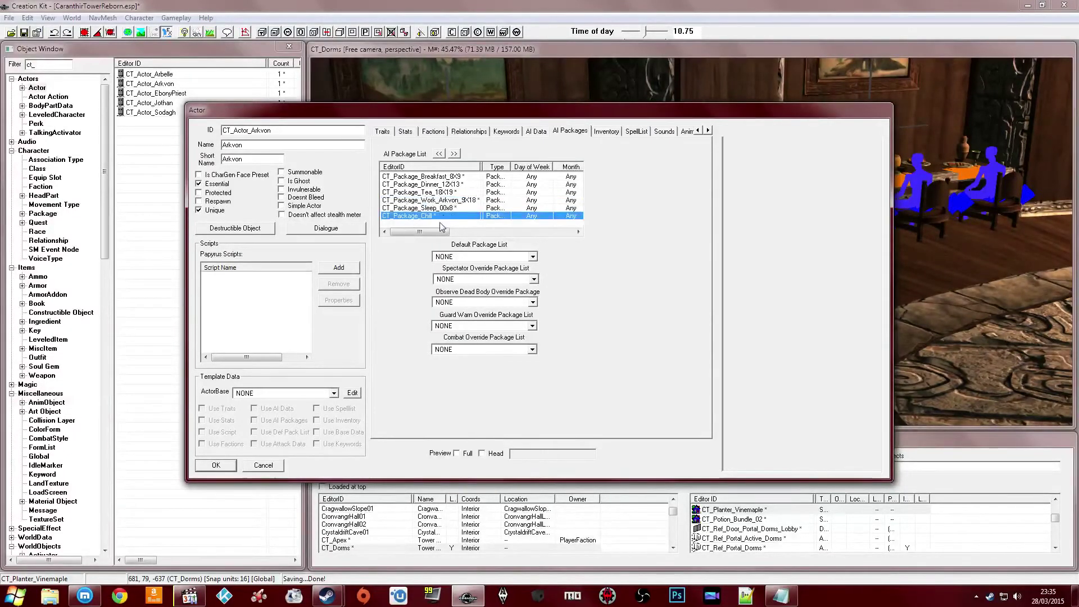
click(441, 225)
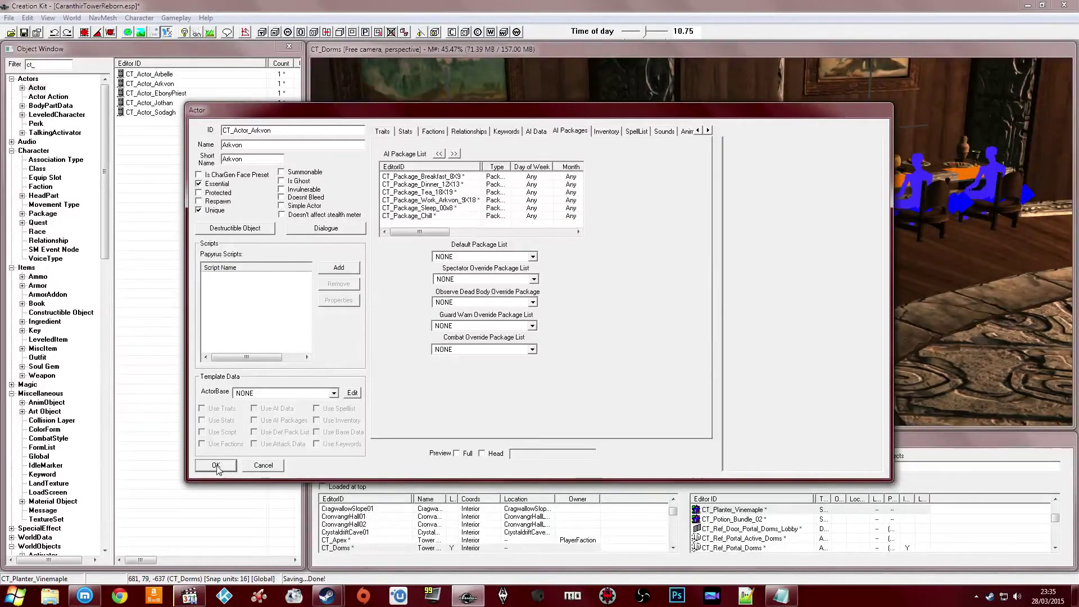
Copy Arkvon's whole AI package stack and save the actor
right_click(444, 227)
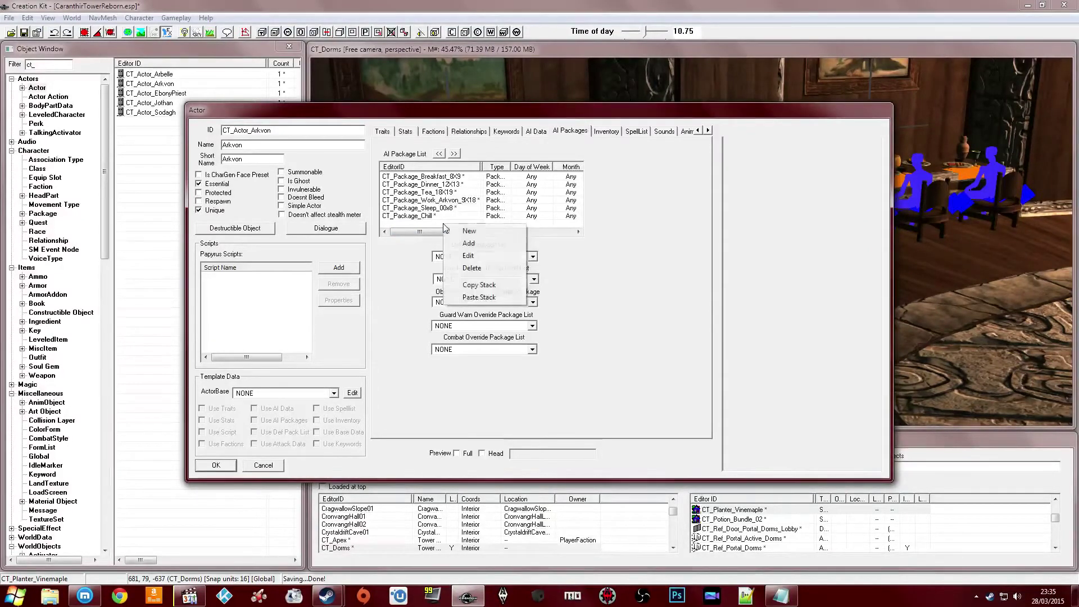
click(475, 285)
click(216, 466)
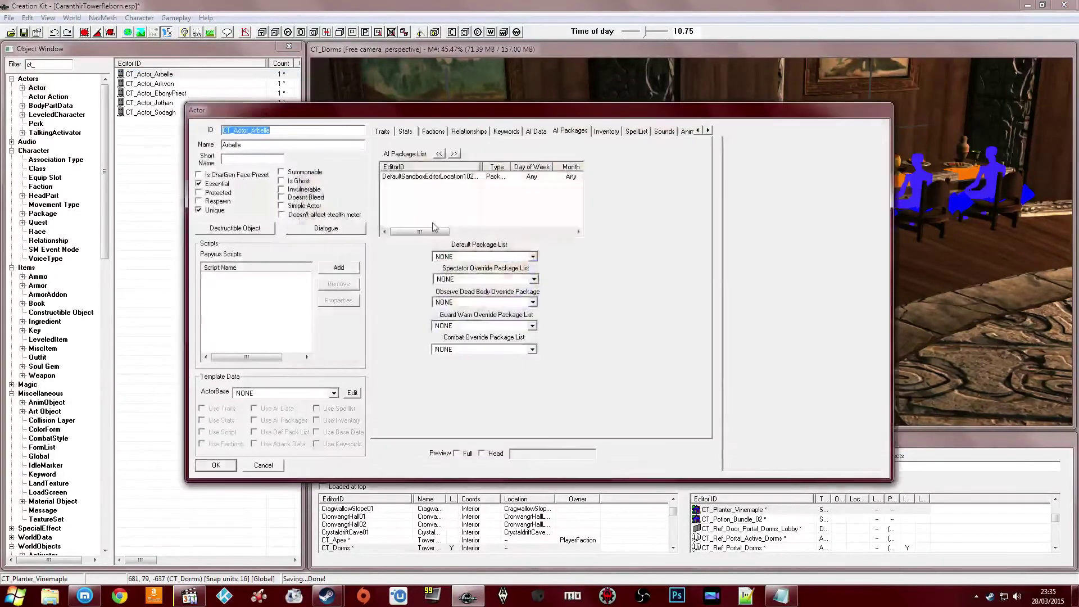
Replace Arbelle's default sandbox package with the copied package stack and remove Arkvon's work package from it
right_click(440, 207)
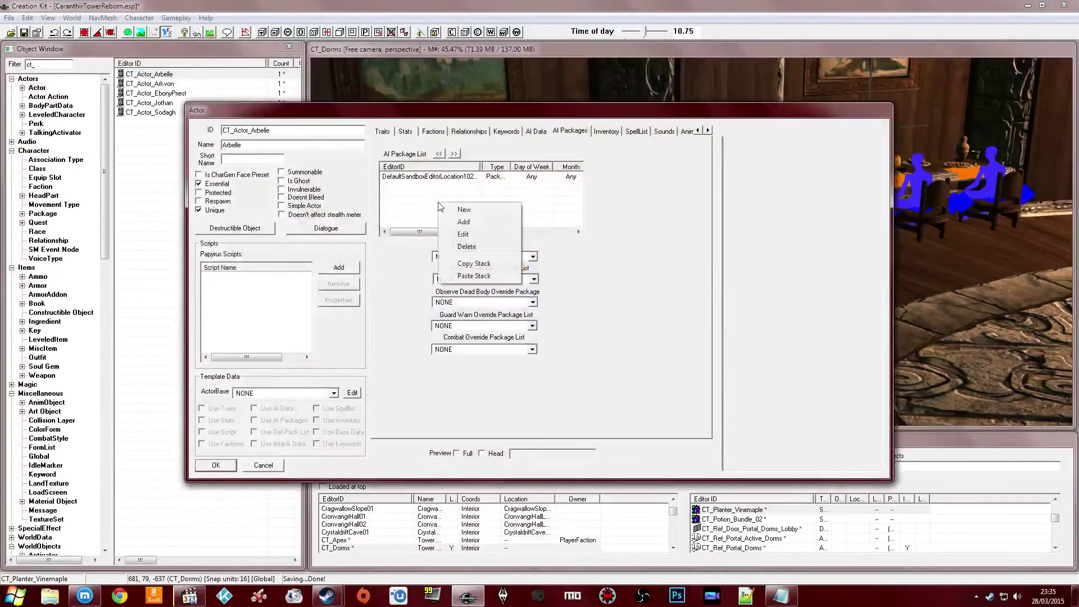
click(413, 179)
key(Delete)
right_click(414, 188)
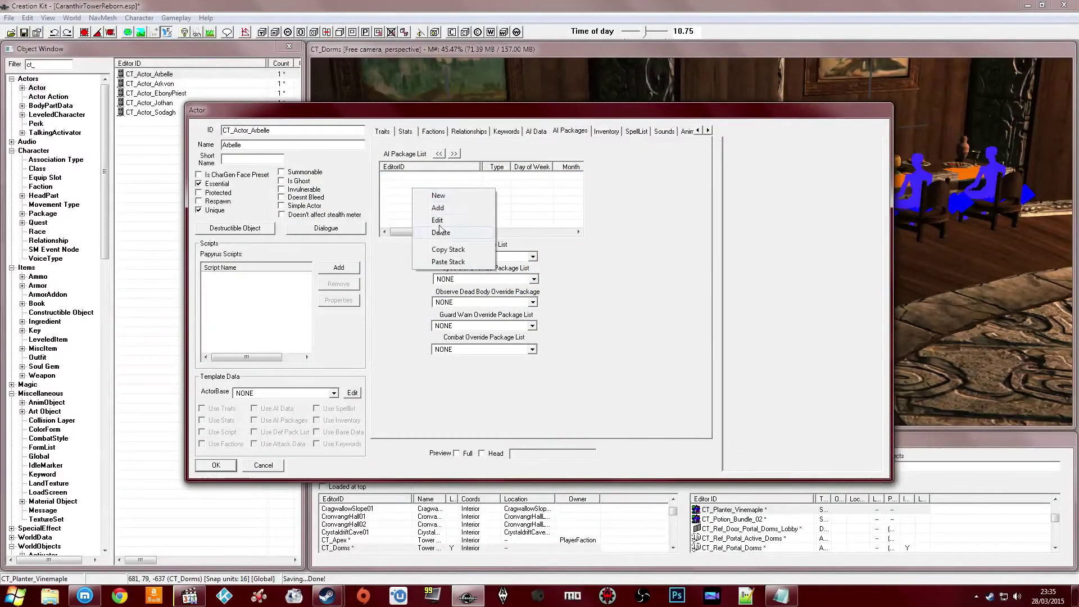
click(441, 262)
click(433, 200)
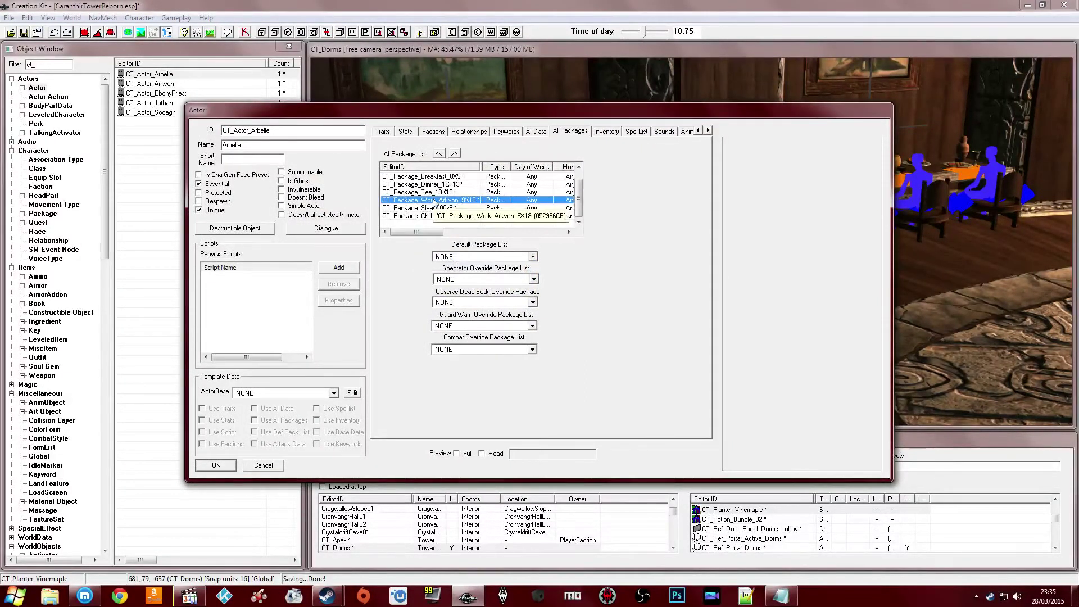
key(Delete)
right_click(433, 224)
click(458, 227)
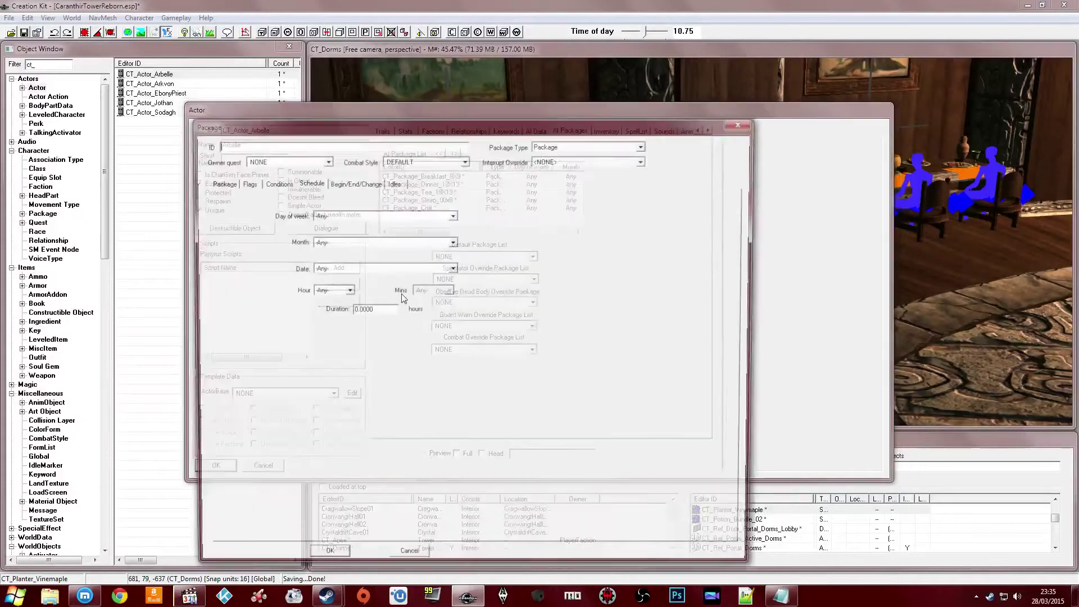
click(408, 566)
Add the existing package CT_Package_Work_Arbelle_9X18 to Arbelle's AI package list
right_click(466, 184)
click(481, 201)
text(arb)
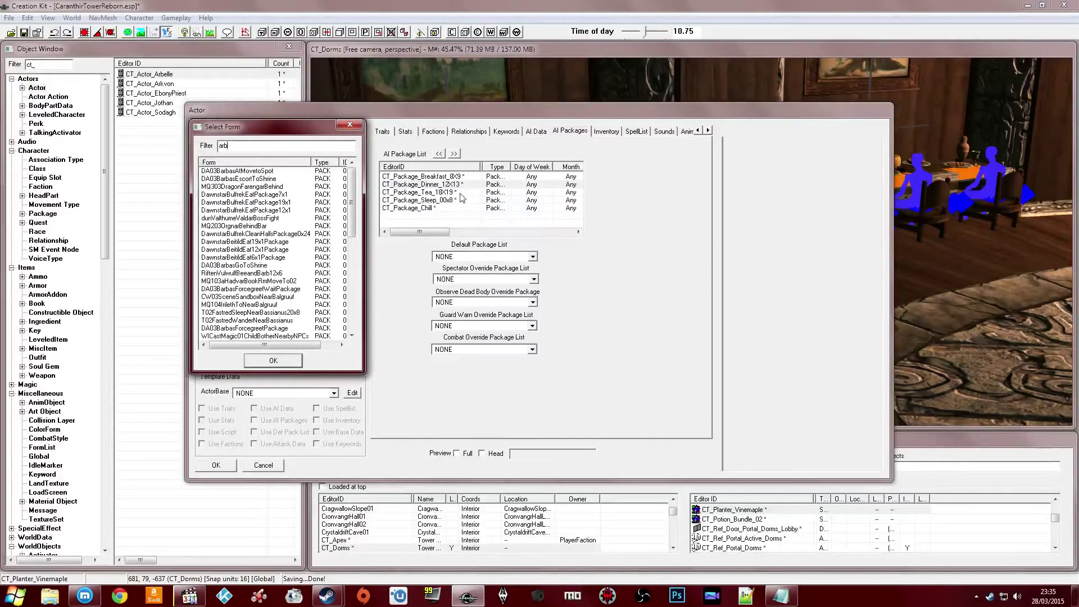
click(236, 209)
text(ct)
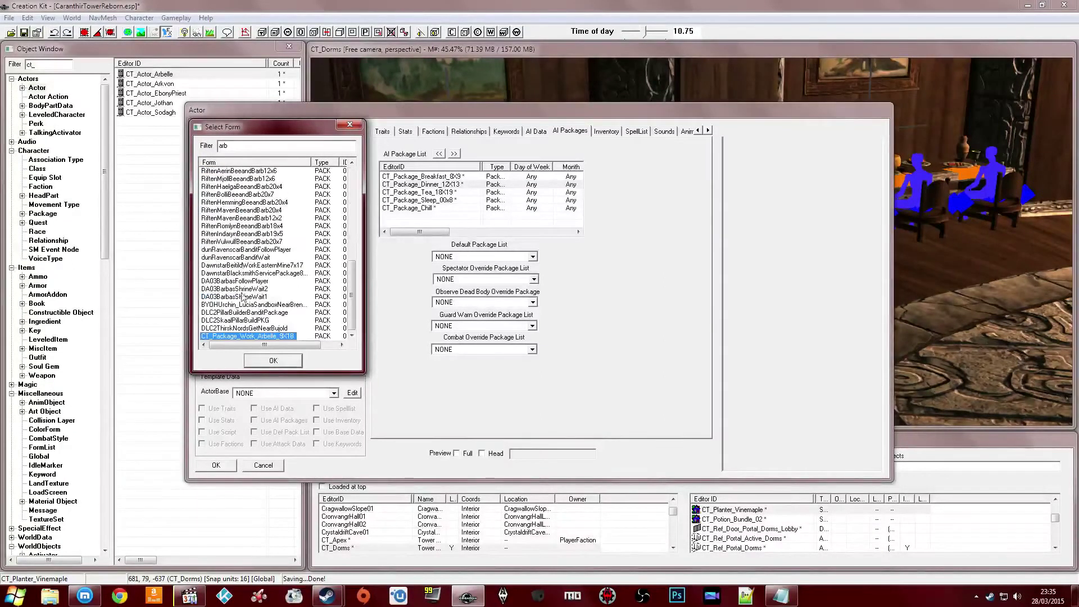
double_click(247, 335)
Move Arbelle's work package between the tea and sleep packages and save the actor
click(454, 153)
click(454, 154)
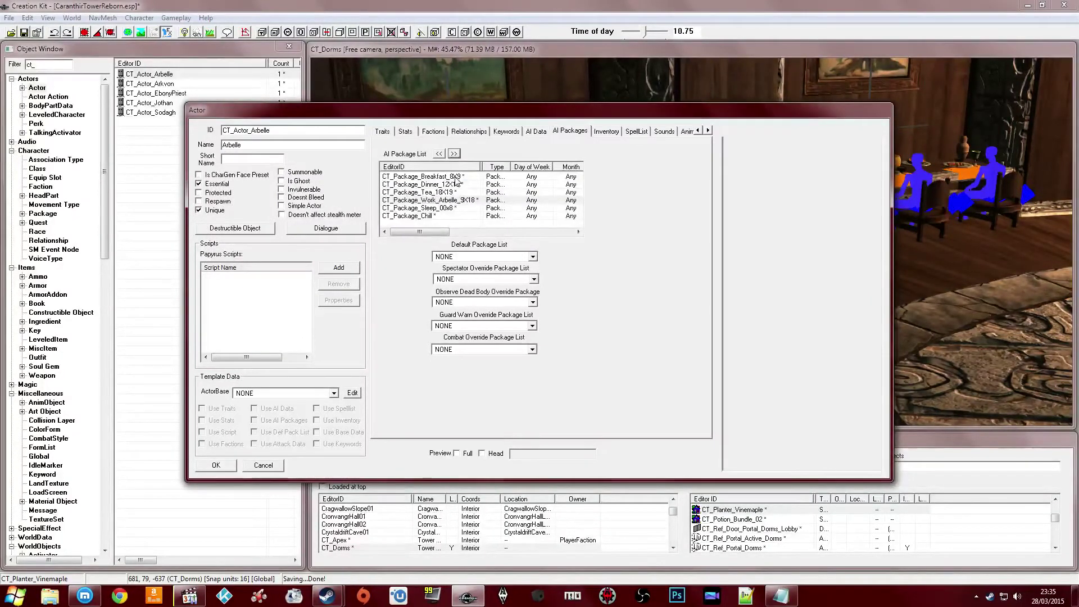
click(416, 192)
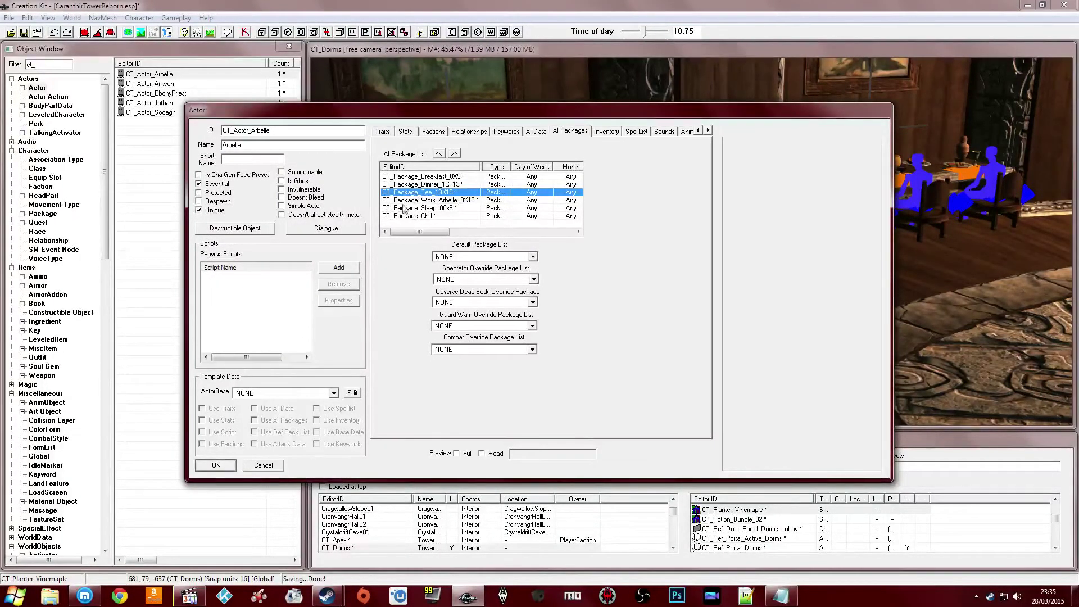
click(215, 465)
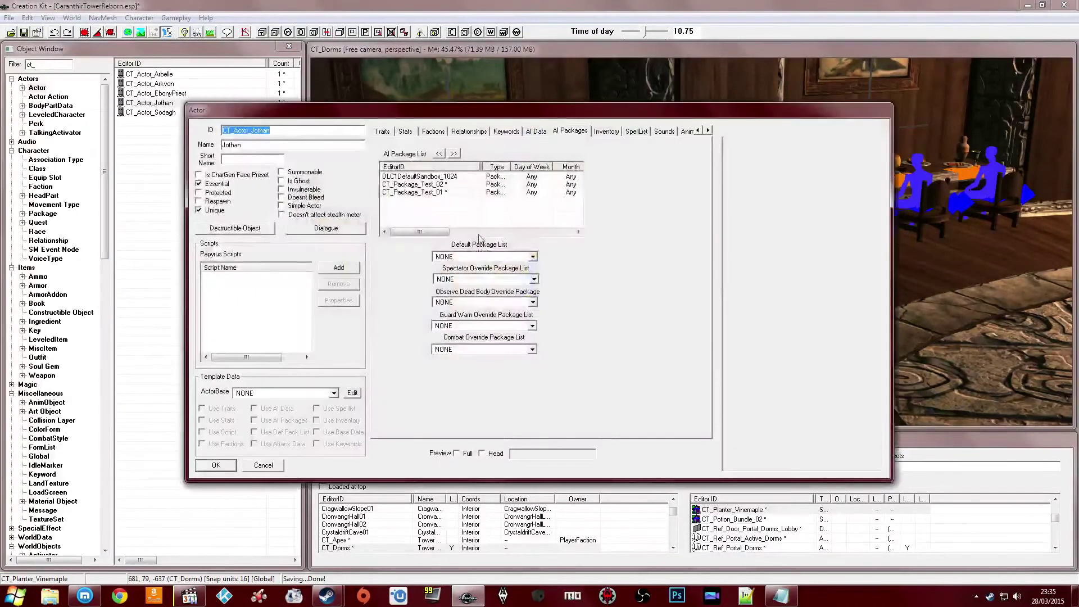
Remove the sandbox package and both CT_Package_Test packages from Jothan's AI package list
right_click(471, 216)
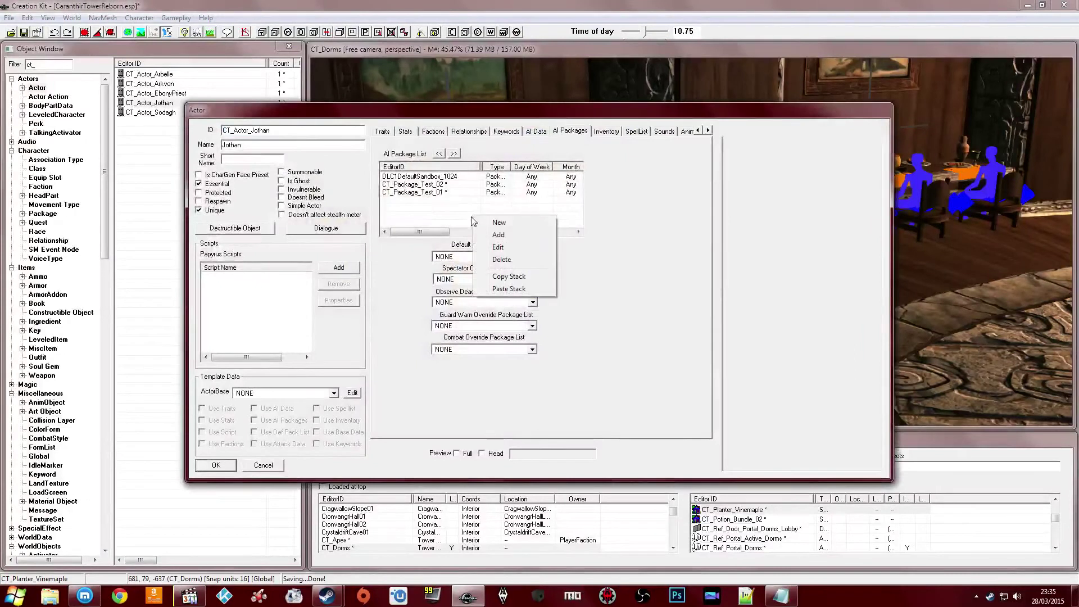
click(443, 193)
key(Delete)
key(Delete)
key(Delete)
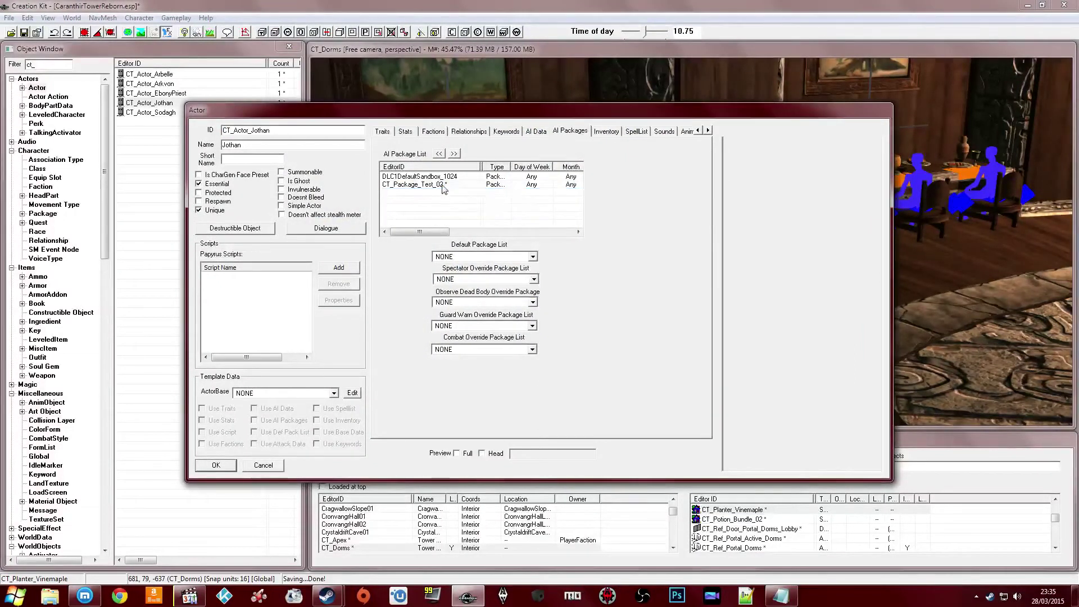
Paste the copied package stack into Jothan's AI package list and remove Arkvon's work package from it
right_click(434, 203)
click(454, 273)
click(415, 208)
click(418, 203)
key(Delete)
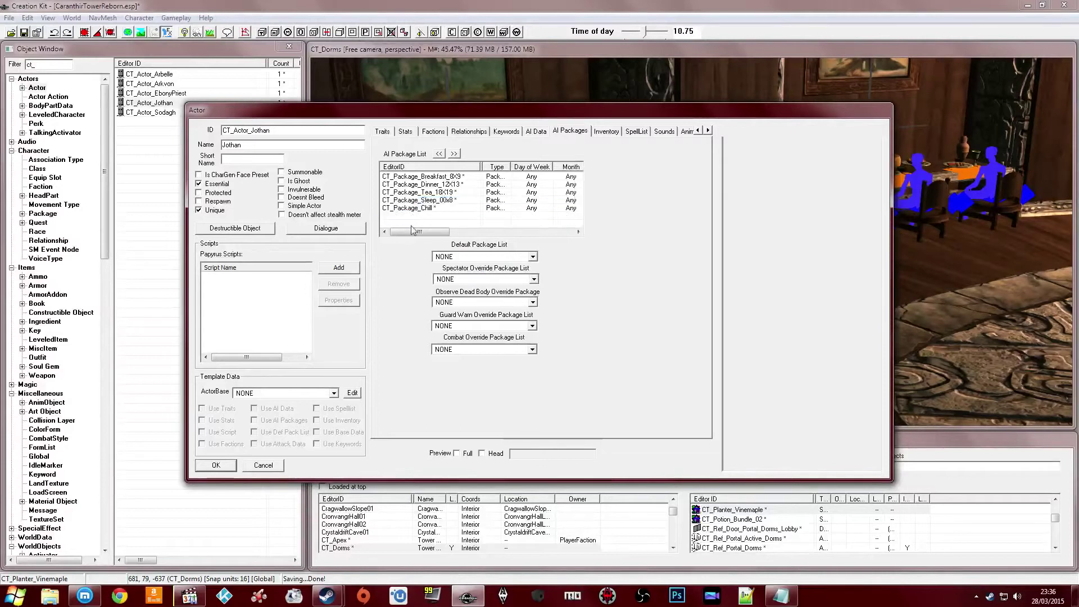
Add the existing package CT_Package_Work_Jothan_9X18 to Jothan's AI package list
right_click(414, 216)
click(429, 235)
text(joth)
click(251, 173)
click(273, 361)
Move Jothan's work package between the tea and sleep packages and save the actor
click(426, 174)
click(451, 153)
click(451, 153)
click(451, 154)
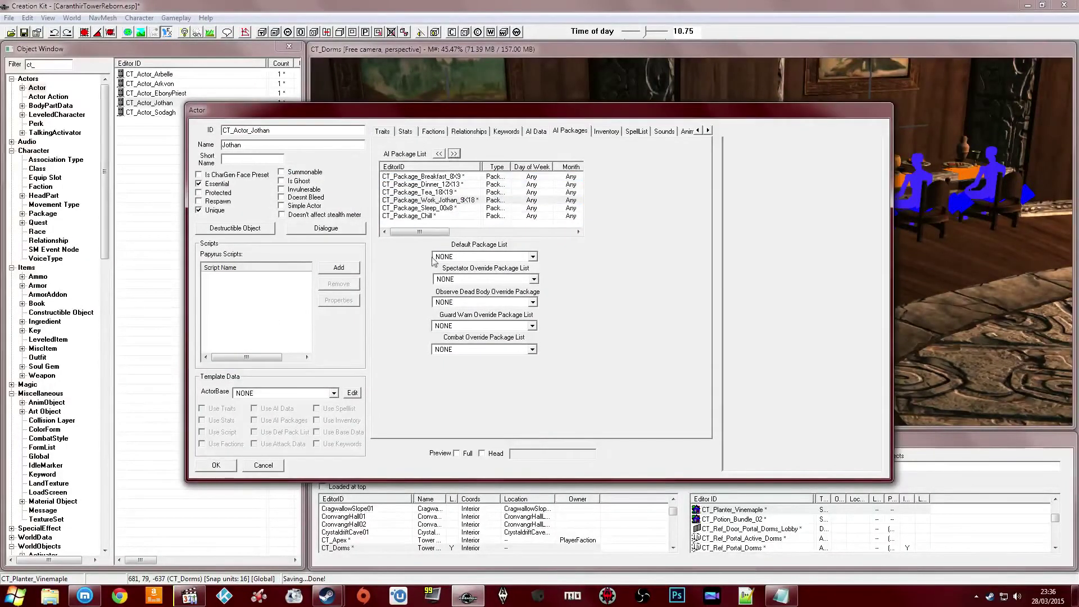
click(220, 466)
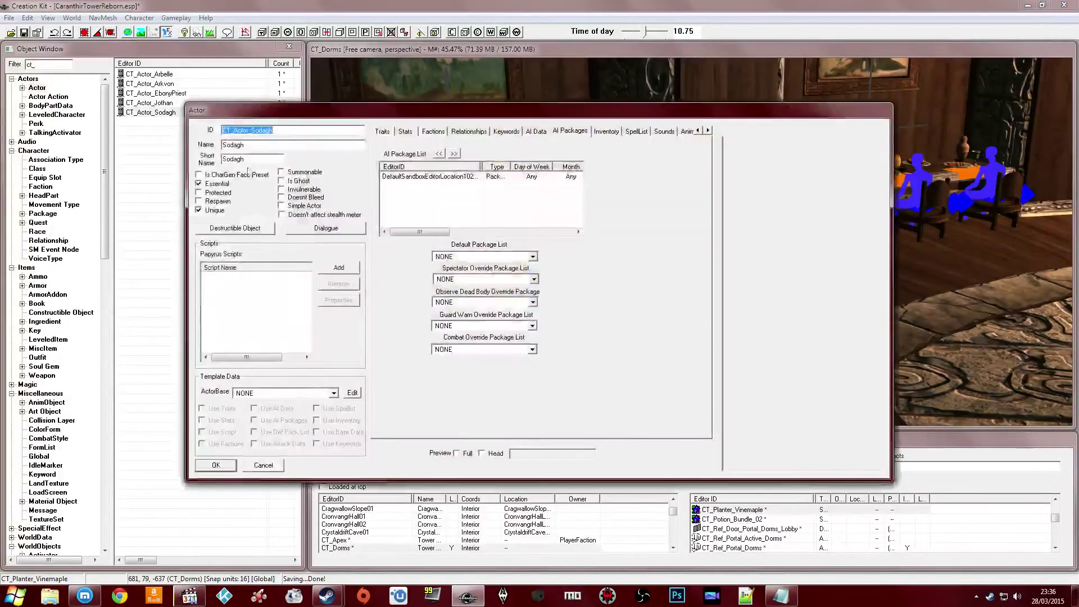
Replace Sodagh's default sandbox package with the existing work package CT_Package_Work_Sodagh_9X18
click(484, 193)
click(430, 177)
right_click(427, 205)
click(432, 224)
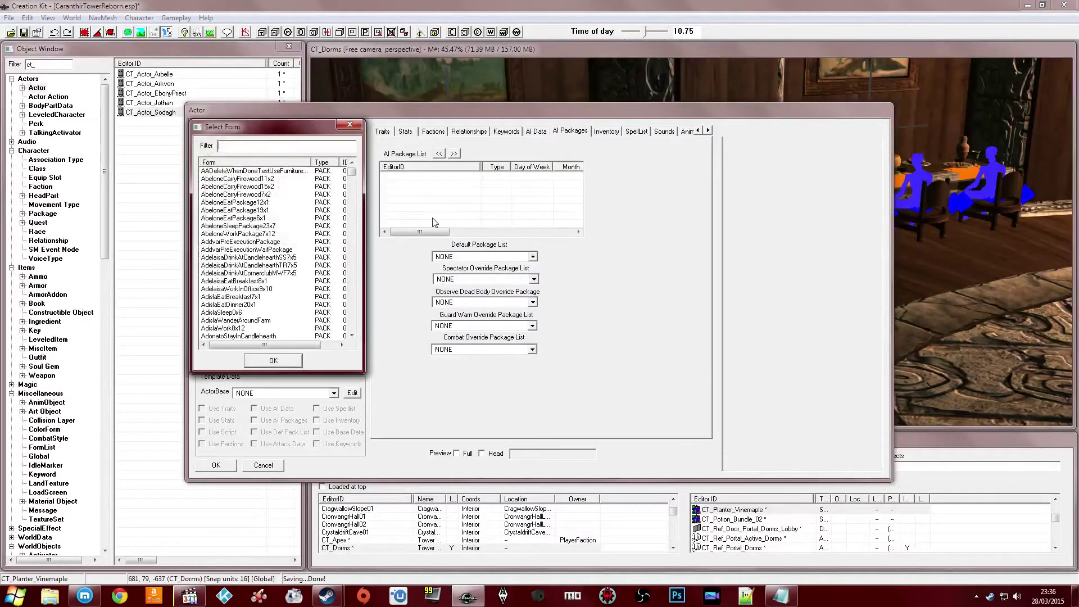
text(s)
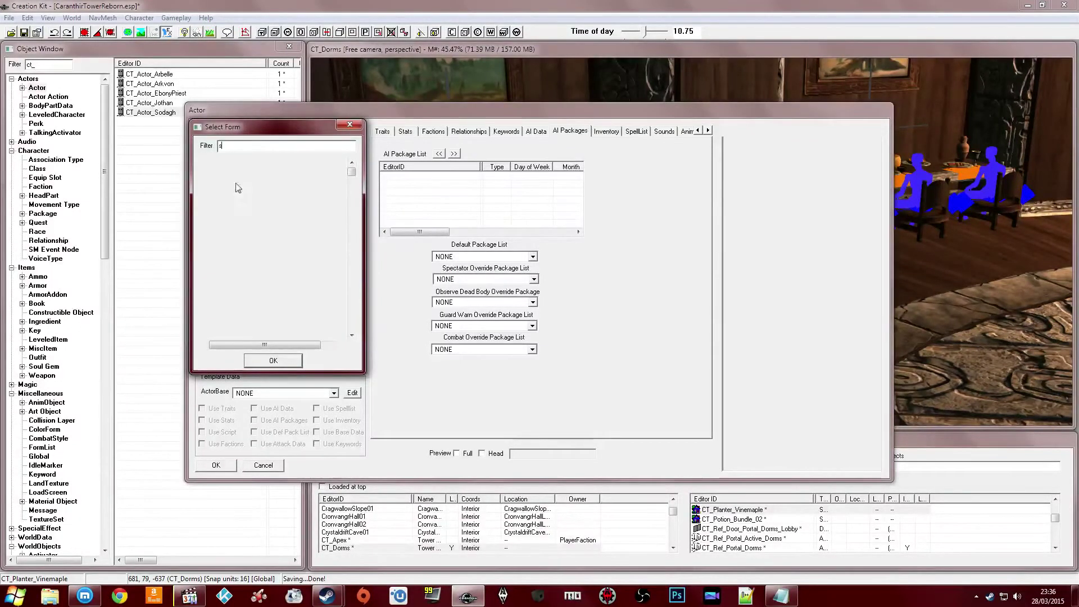
text(oda)
click(244, 172)
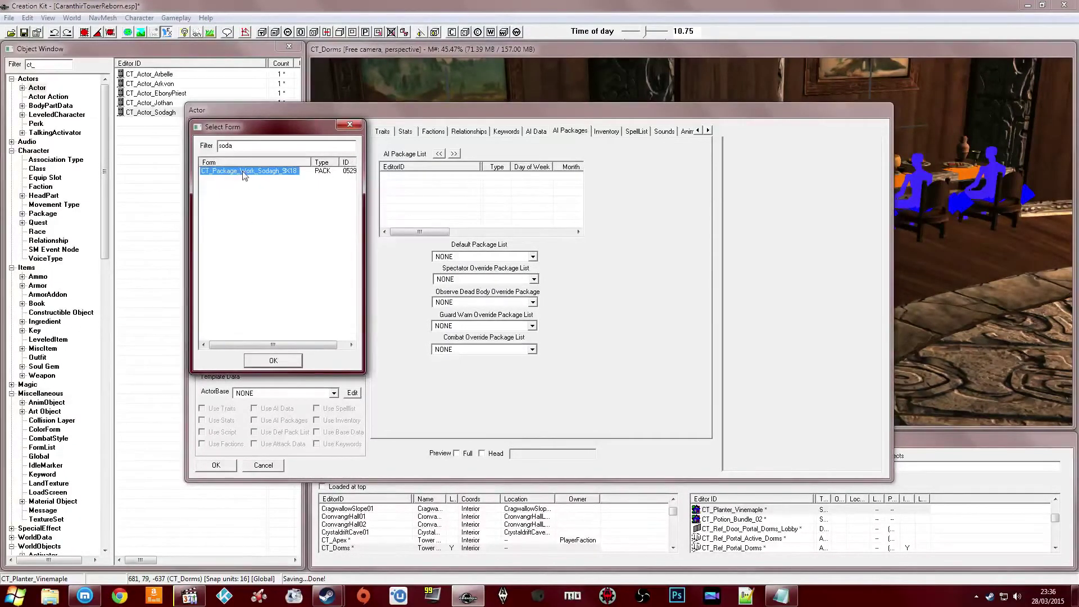
click(272, 361)
Paste the copied package stack into Sodagh's AI package list and remove Arkvon's work package from it
right_click(445, 206)
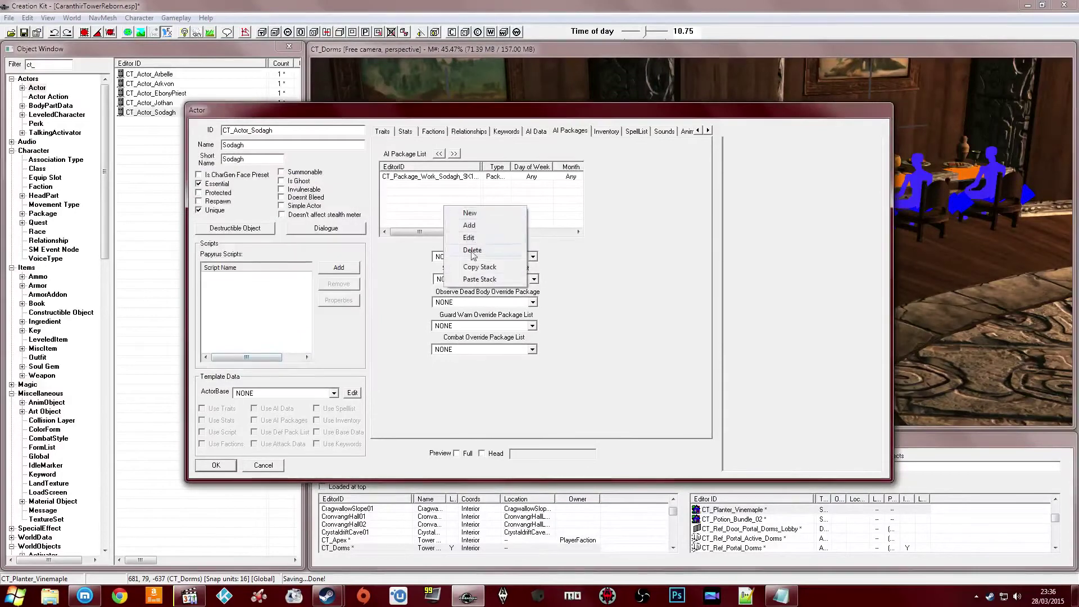
click(469, 279)
click(449, 207)
click(447, 201)
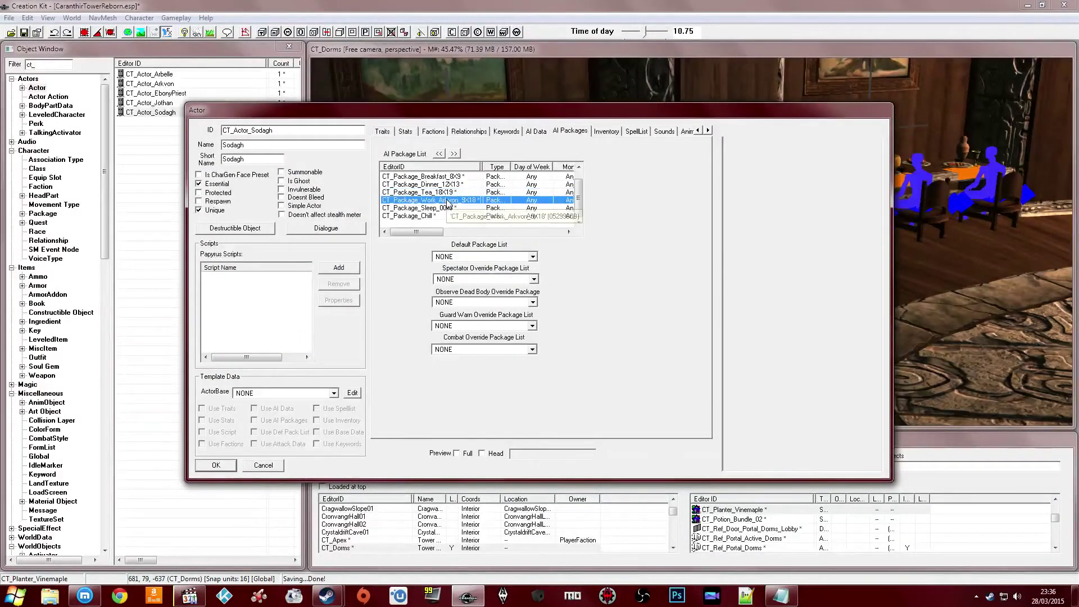
key(Delete)
Move Sodagh's work package between the tea and sleep packages and save the actor
click(426, 178)
click(453, 155)
click(453, 155)
click(453, 155)
click(217, 466)
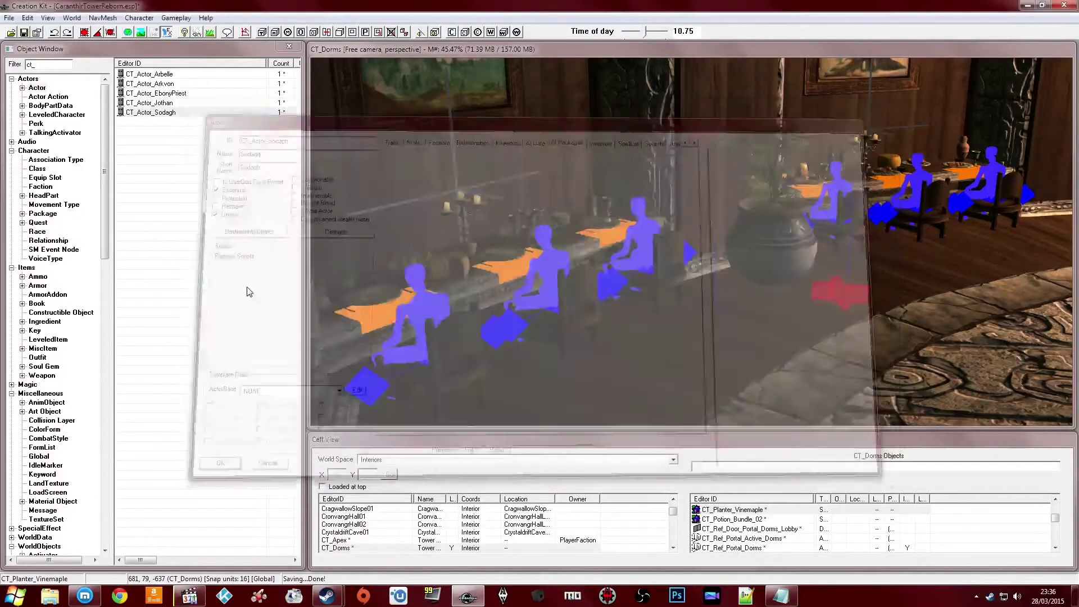
Save the CaranthirTowerReborn.esp plugin
click(25, 34)
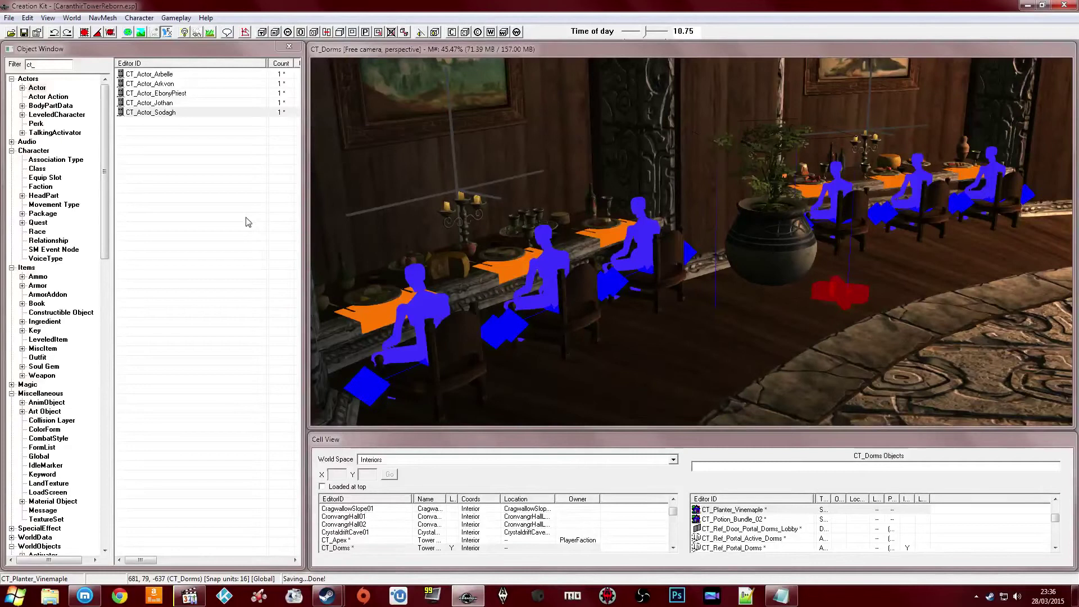
middle_drag(723, 239, 686, 224)
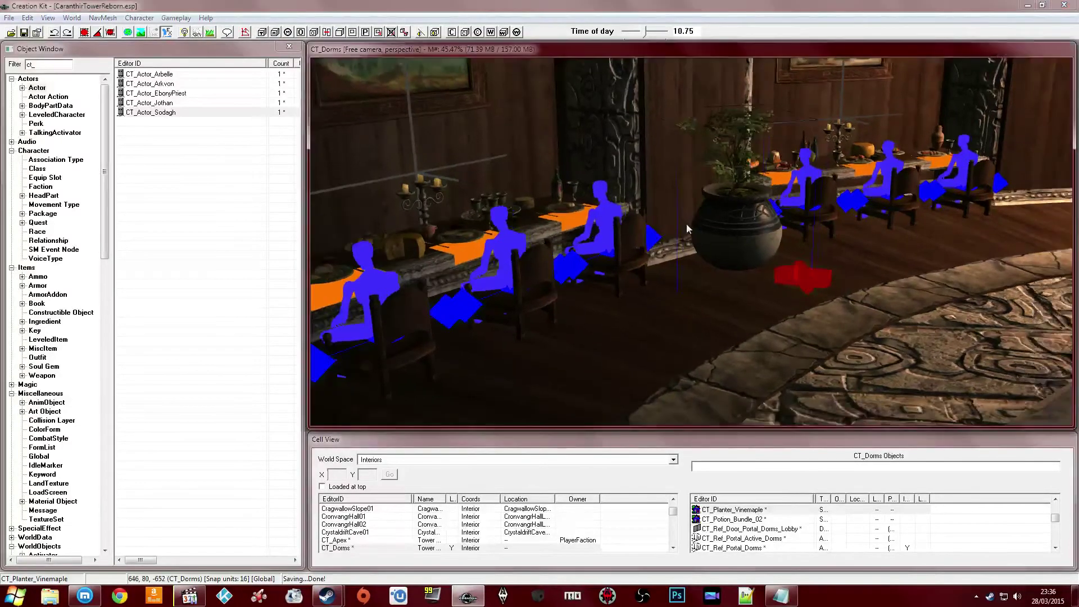
click(24, 32)
click(597, 224)
mouse_move(597, 223)
shift+middle_down()
mouse_move(550, 231)
mouse_move(498, 213)
mouse_move(523, 229)
mouse_move(608, 223)
mouse_move(583, 221)
mouse_move(585, 238)
shift+middle_up()
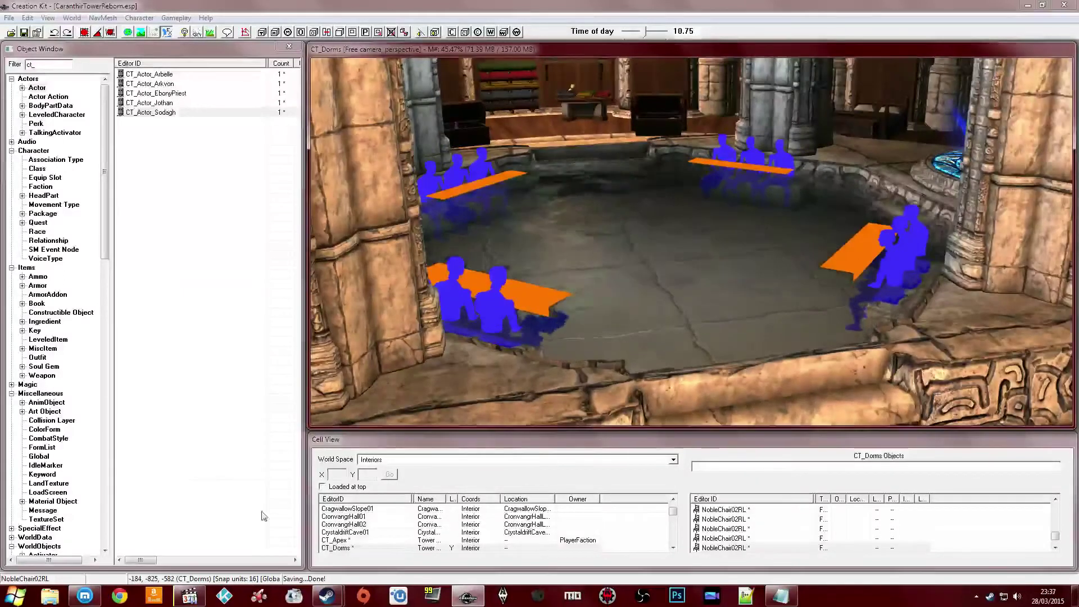
Switch to the browser to check the stream chat, and save the plugin back in Creation Kit
click(85, 595)
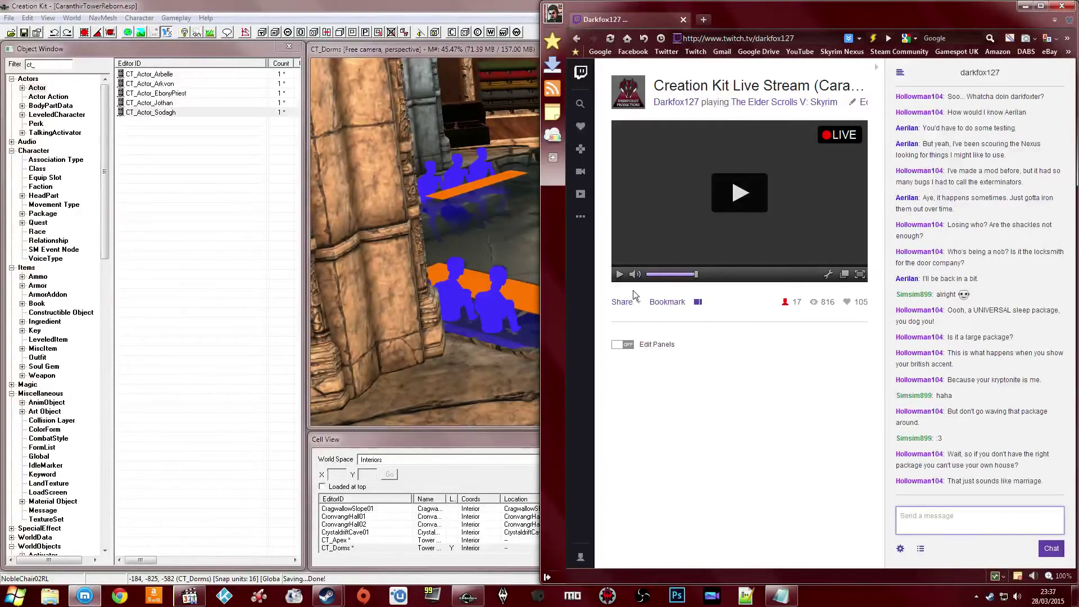
click(520, 218)
middle_drag(585, 168, 635, 218)
click(602, 200)
click(643, 224)
click(25, 33)
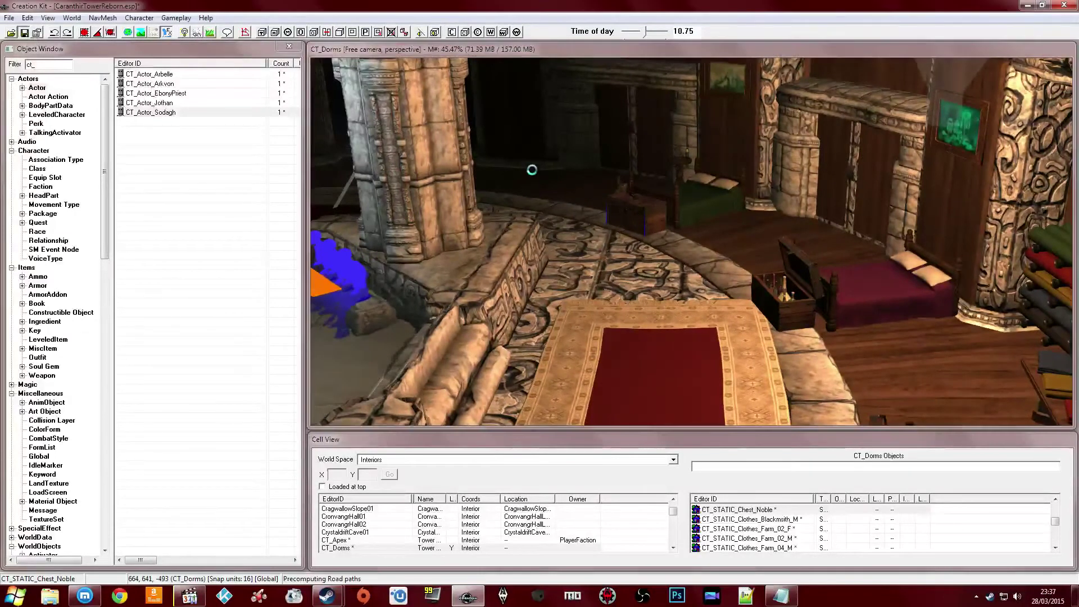
Look over the kitchen, dining seats and beds in the CT_Dorms cell
middle_drag(532, 170, 636, 234)
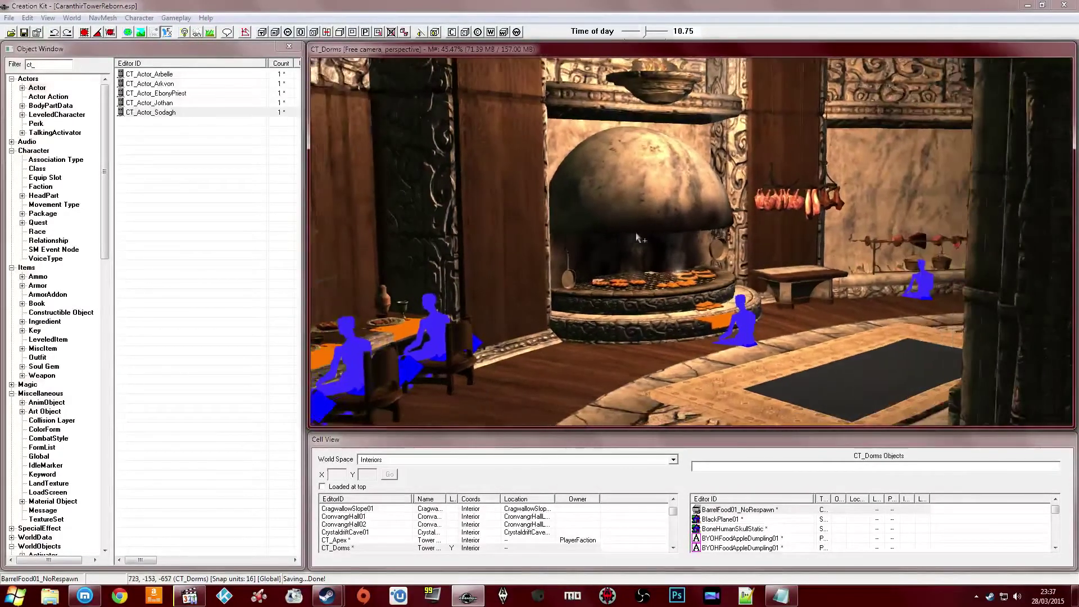
click(636, 236)
mouse_move(636, 282)
middle_down()
mouse_move(769, 304)
mouse_move(841, 226)
mouse_move(754, 287)
mouse_move(622, 279)
middle_up()
click(652, 283)
click(363, 540)
scroll(371, 536, down, 1)
middle_drag(756, 294, 734, 290)
click(724, 288)
click(849, 316)
middle_drag(849, 315, 869, 322)
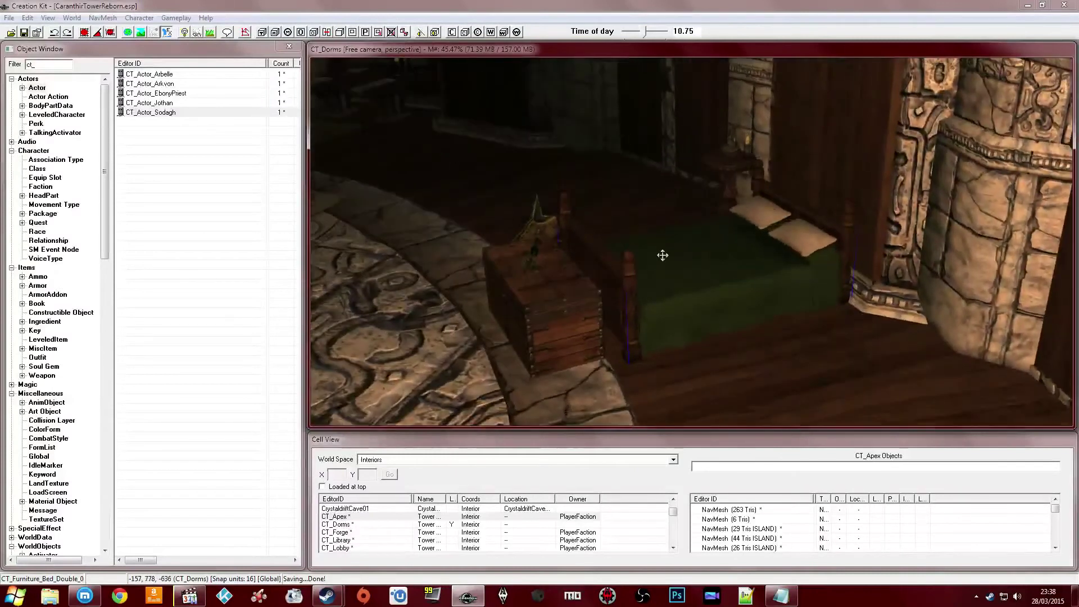
Open the ownership settings of the green double bed's reference in the dorms
double_click(662, 255)
click(629, 232)
click(630, 232)
click(629, 232)
click(630, 231)
click(629, 232)
click(531, 234)
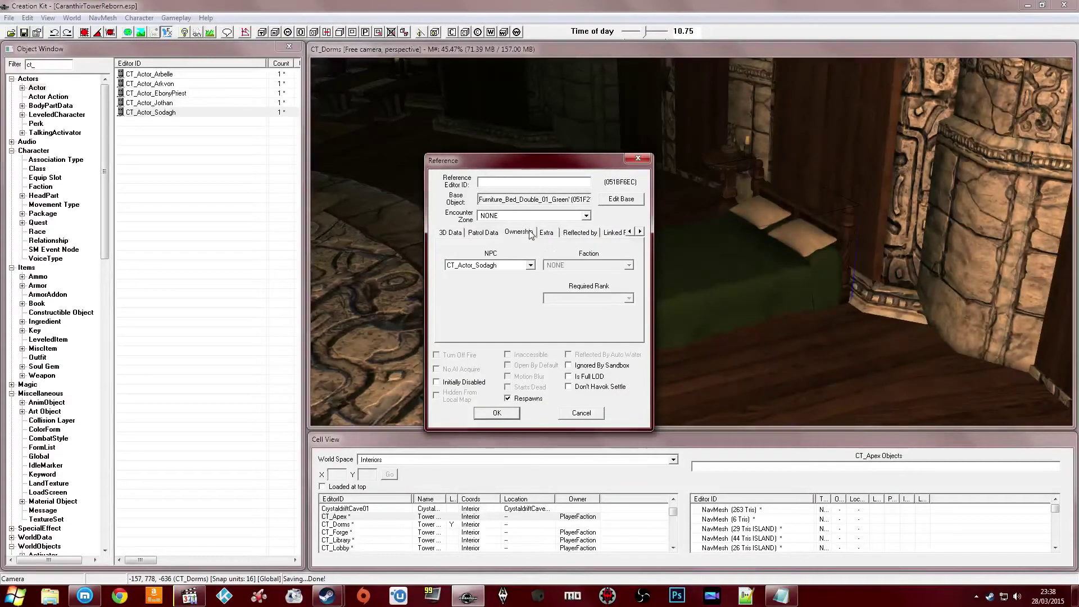
Examine the NPC owner assigned to the green double bed and close its reference
drag(590, 157, 367, 185)
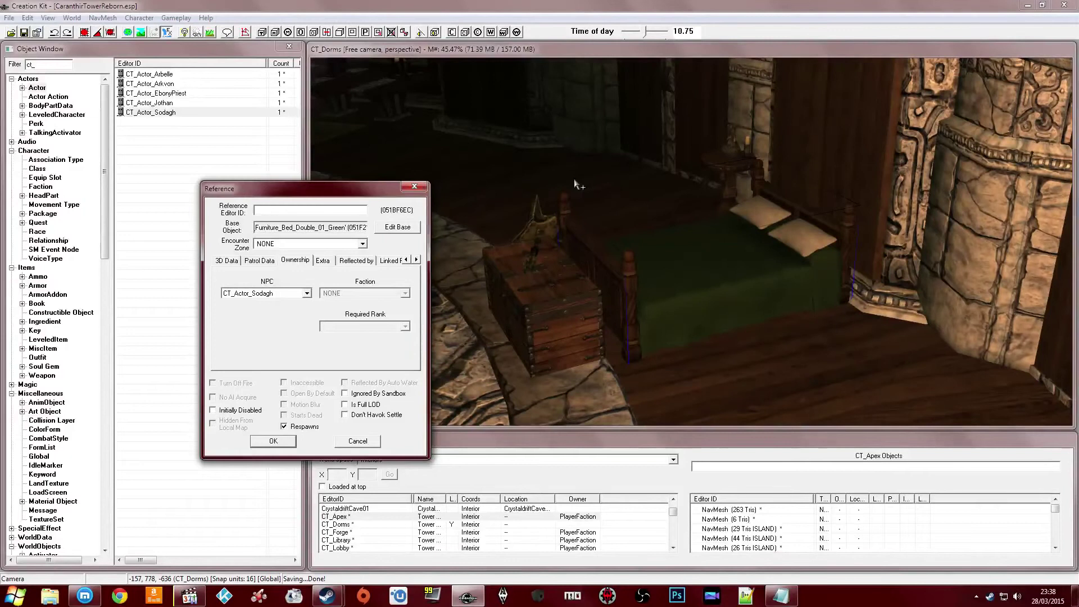
drag(351, 192, 352, 199)
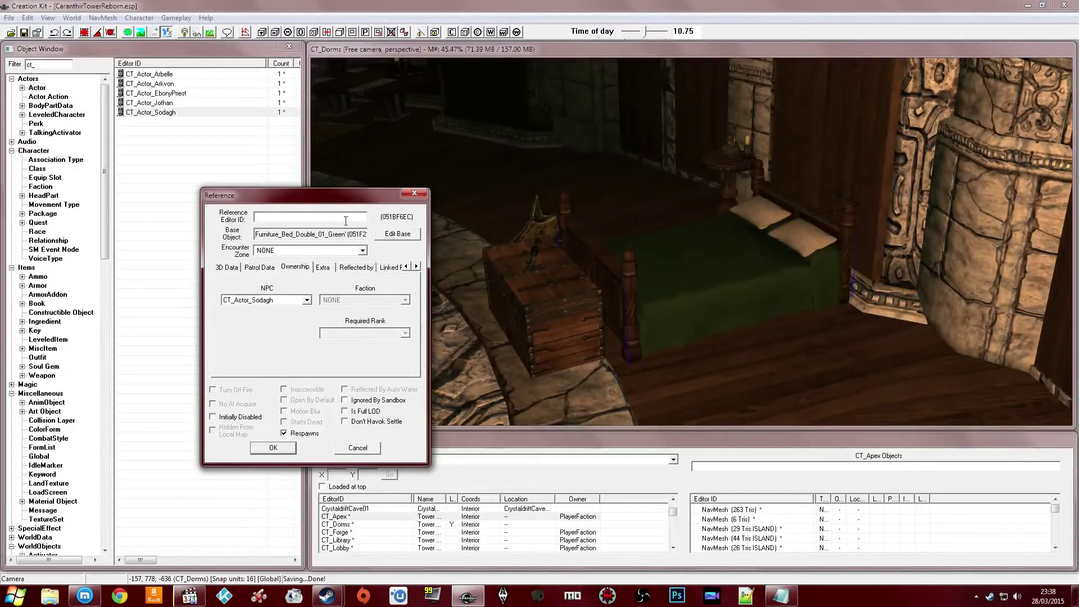
click(280, 300)
click(279, 300)
click(287, 303)
click(283, 302)
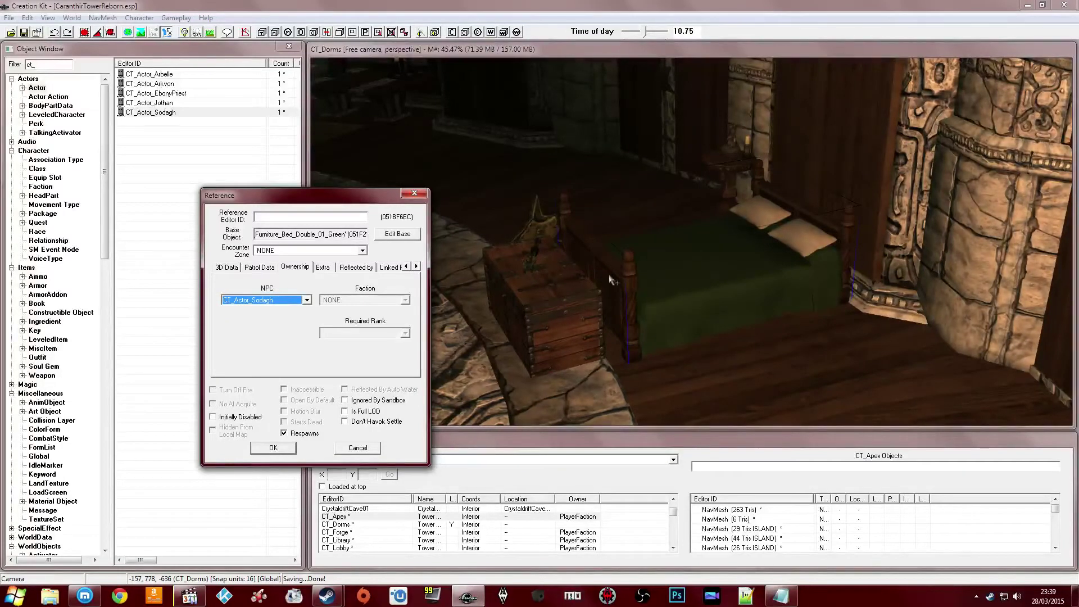
click(254, 301)
click(254, 301)
click(273, 447)
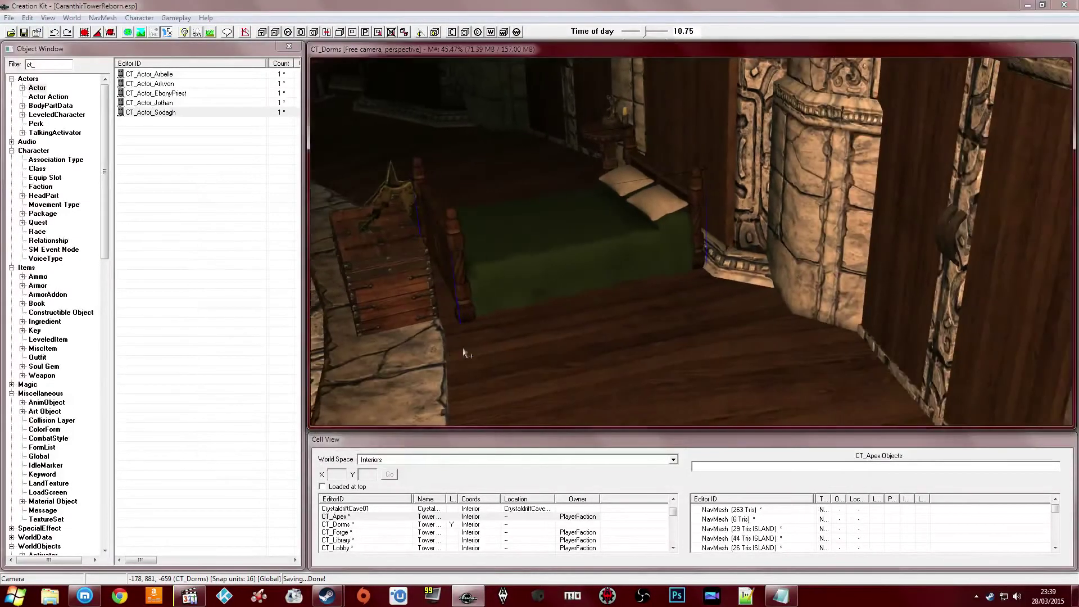
Set CT_Actor_Arbelle as the NPC owner of the purple double bed
shift+middle_drag(468, 349, 519, 295)
double_click(534, 287)
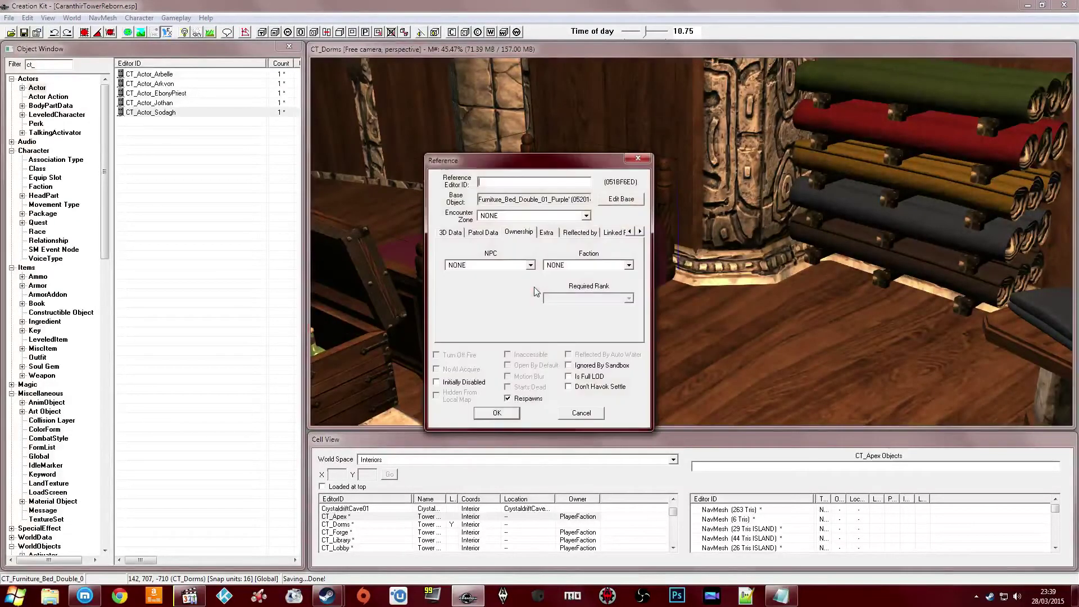
click(511, 267)
click(512, 268)
click(512, 268)
text(ctor_Arbelle)
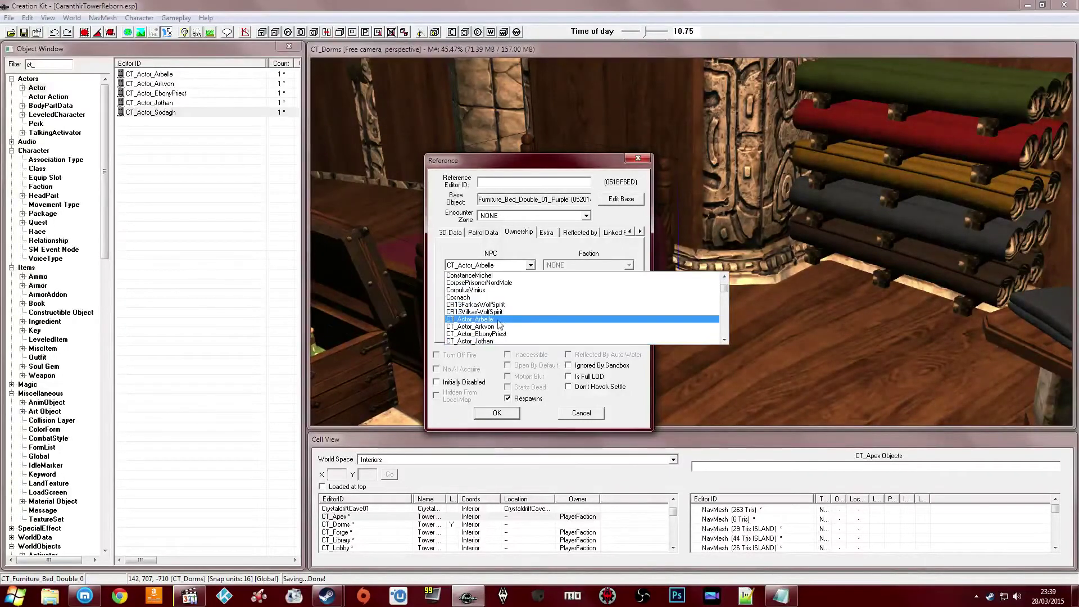
click(500, 323)
click(496, 412)
Check the NPC owner of the red double bed and close its reference without changes
scroll(618, 345, down, 4)
middle_drag(638, 339, 652, 309)
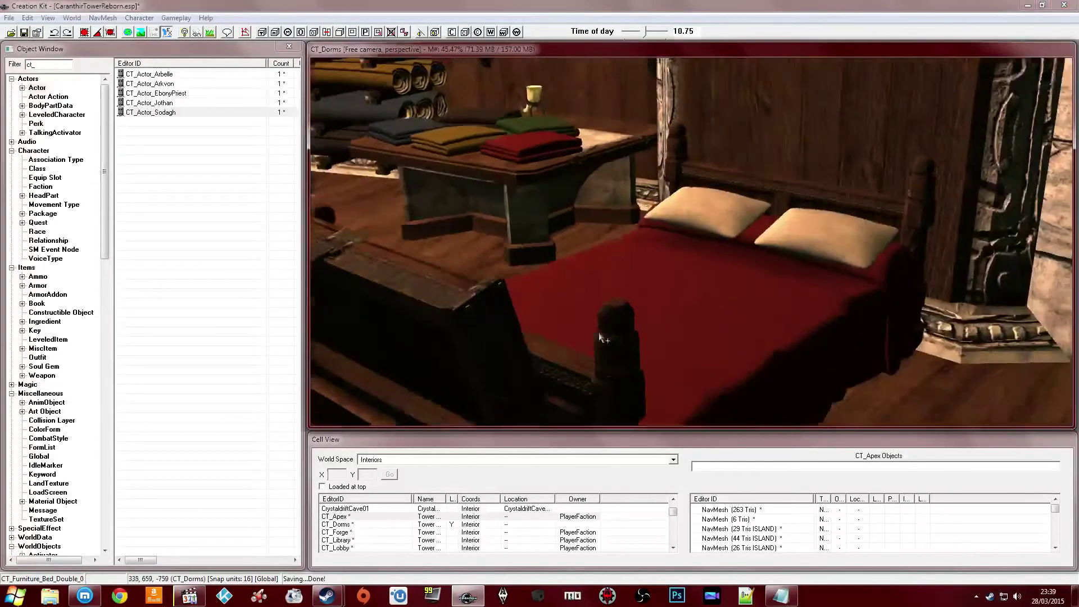
double_click(660, 290)
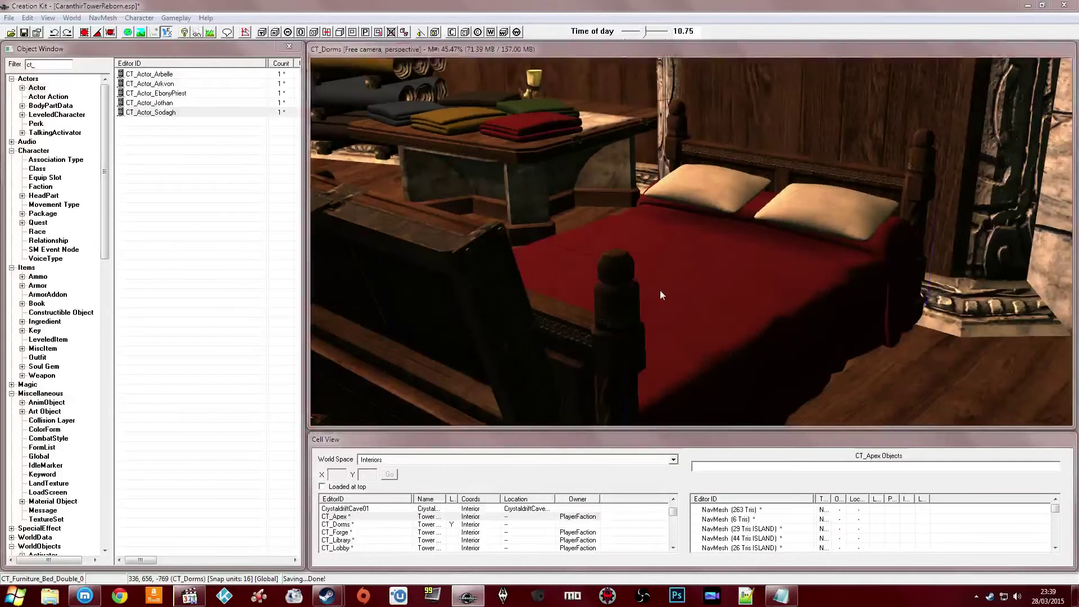
double_click(660, 291)
click(498, 266)
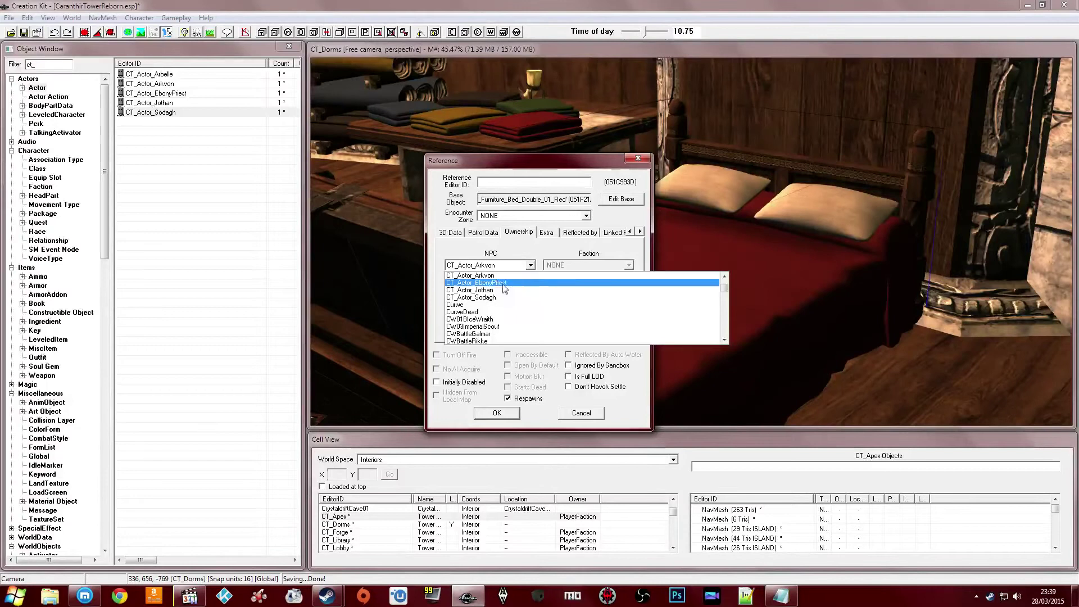
click(523, 261)
click(581, 413)
Set CT_Actor_Jothan as the NPC owner of the blue double bed
scroll(634, 351, up, 3)
scroll(641, 350, down, 3)
shift+middle_drag(650, 348, 682, 351)
scroll(664, 352, up, 2)
scroll(701, 342, down, 3)
click(691, 303)
mouse_move(691, 302)
shift+middle_down()
mouse_move(631, 293)
mouse_move(590, 311)
shift+middle_up()
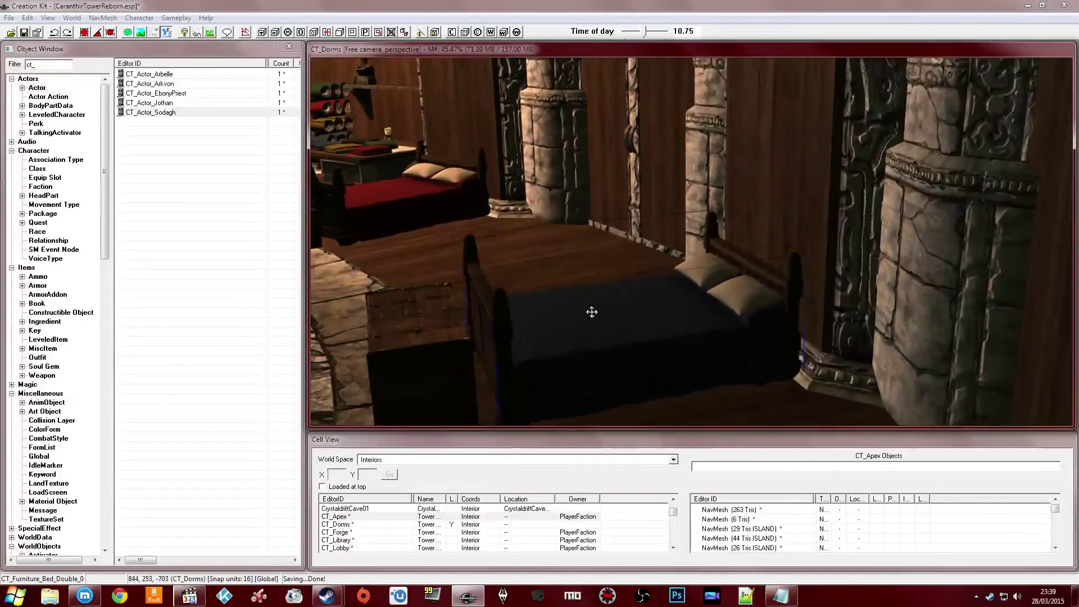
double_click(556, 290)
click(514, 267)
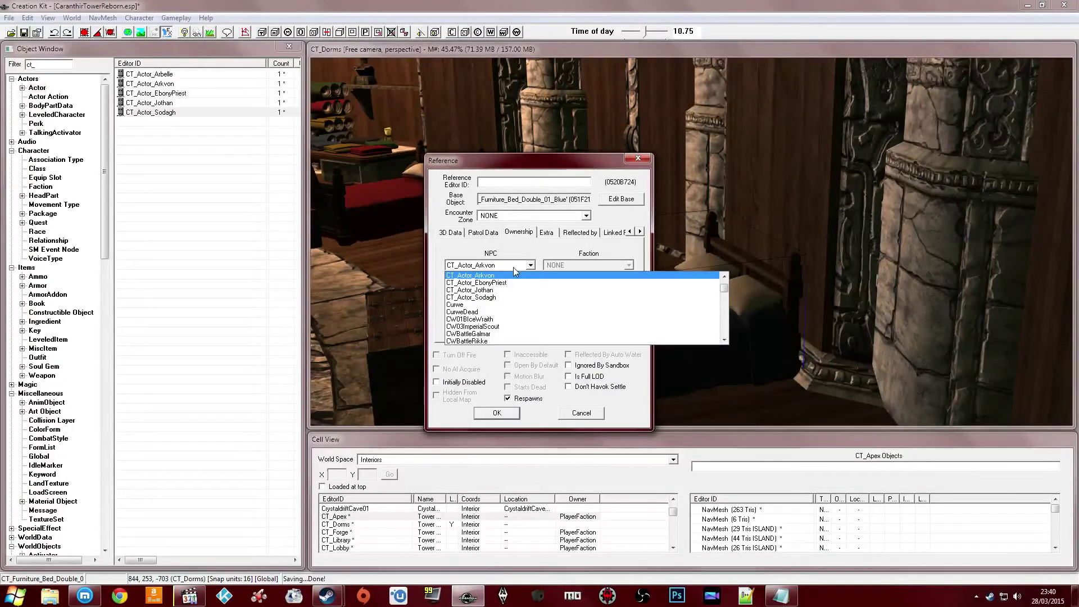
click(504, 296)
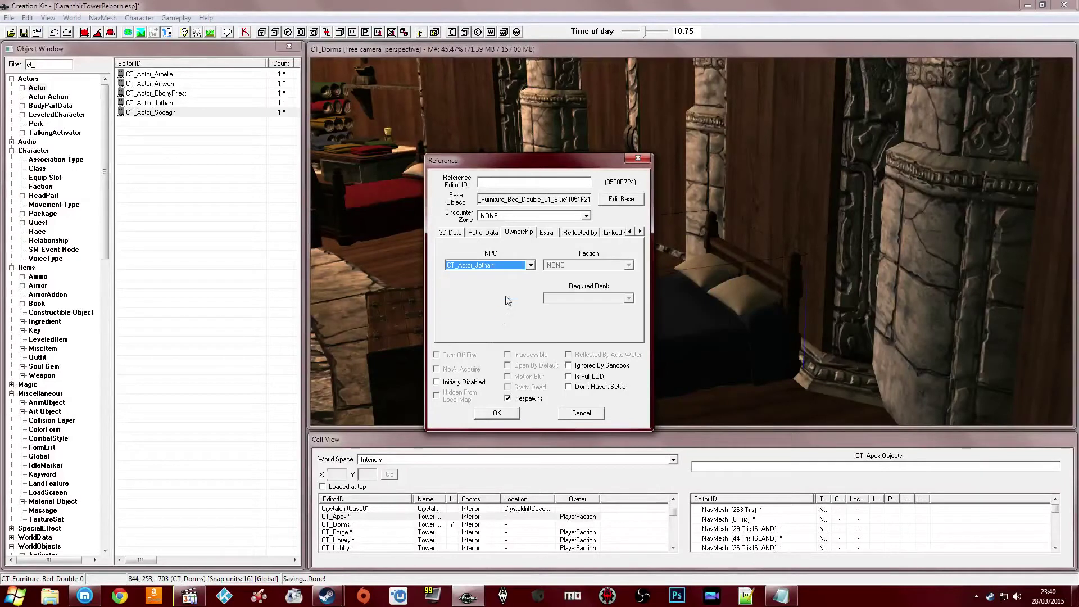
click(501, 414)
Save the plugin with the new bed ownership
shift+middle_drag(504, 413, 674, 355)
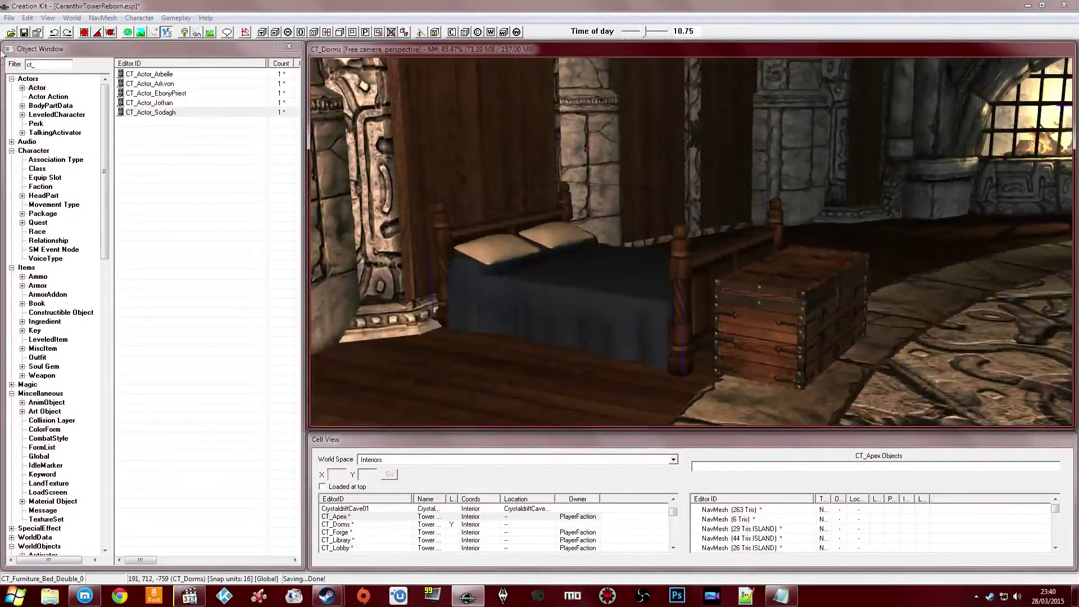
key(ctrl+s)
shift+middle_drag(489, 192, 512, 218)
shift+middle_drag(652, 234, 562, 230)
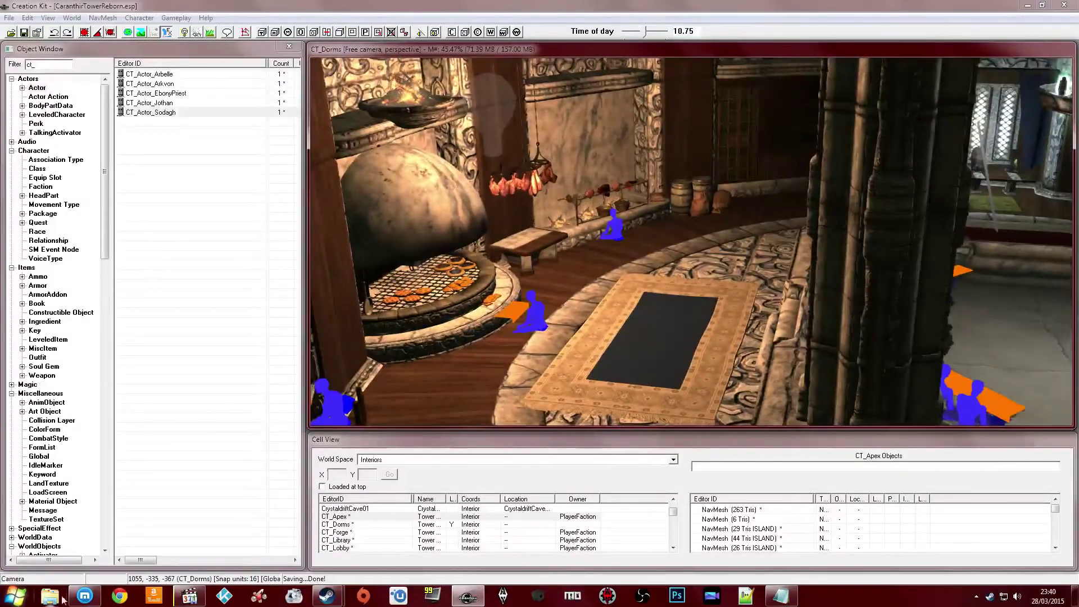
Check the stream chat in the browser and view the purple double bed in Creation Kit
click(85, 596)
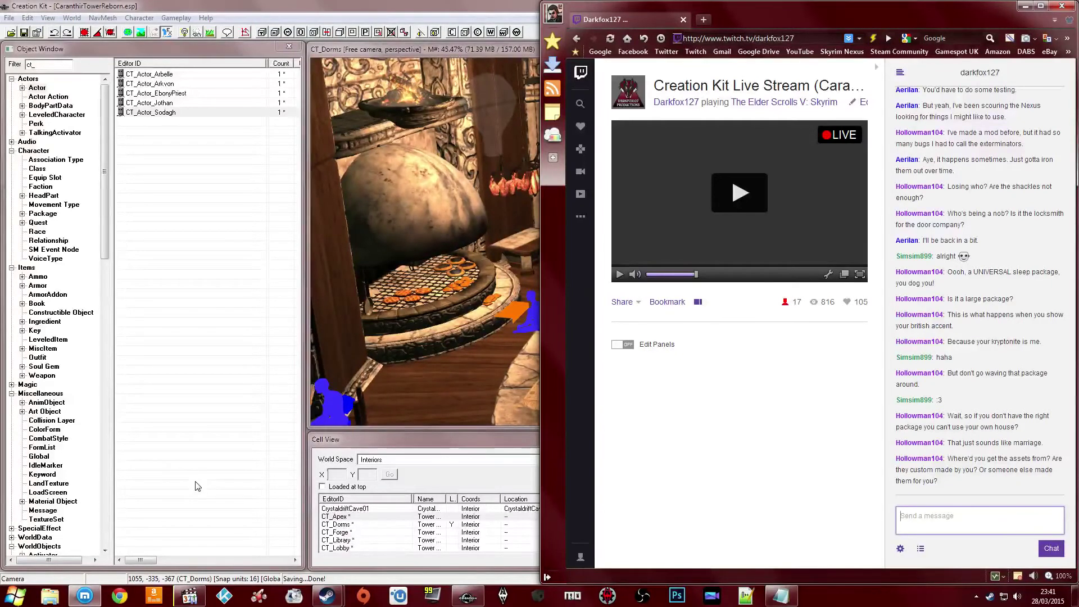
middle_drag(397, 330, 687, 300)
click(711, 303)
key(1)
key(1)
key(1)
scroll(686, 299, up, 5)
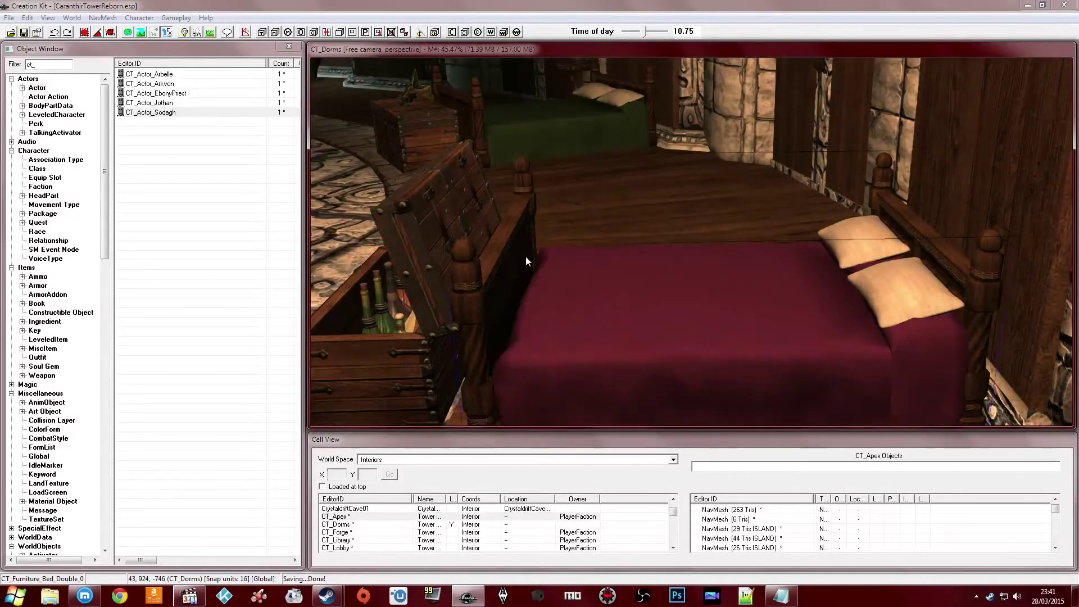
Examine the green and purple beds, the central pool benches and the other sleeping areas in the CT_Dorms cell
scroll(575, 258, down, 2)
shift+middle_drag(807, 229, 555, 216)
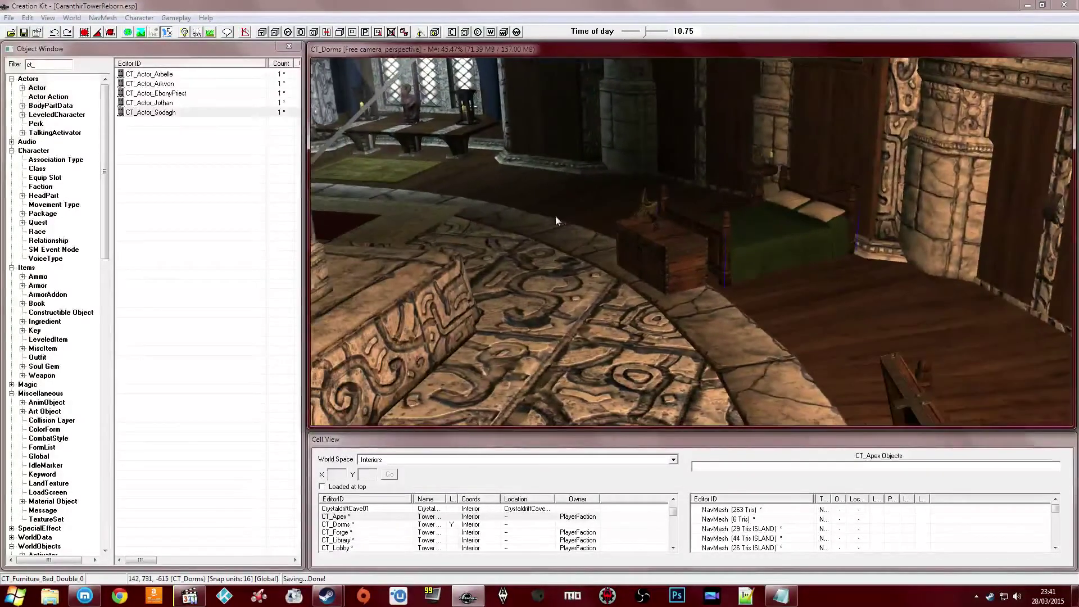
scroll(746, 234, up, 4)
middle_drag(774, 228, 708, 257)
shift+middle_drag(643, 148, 650, 203)
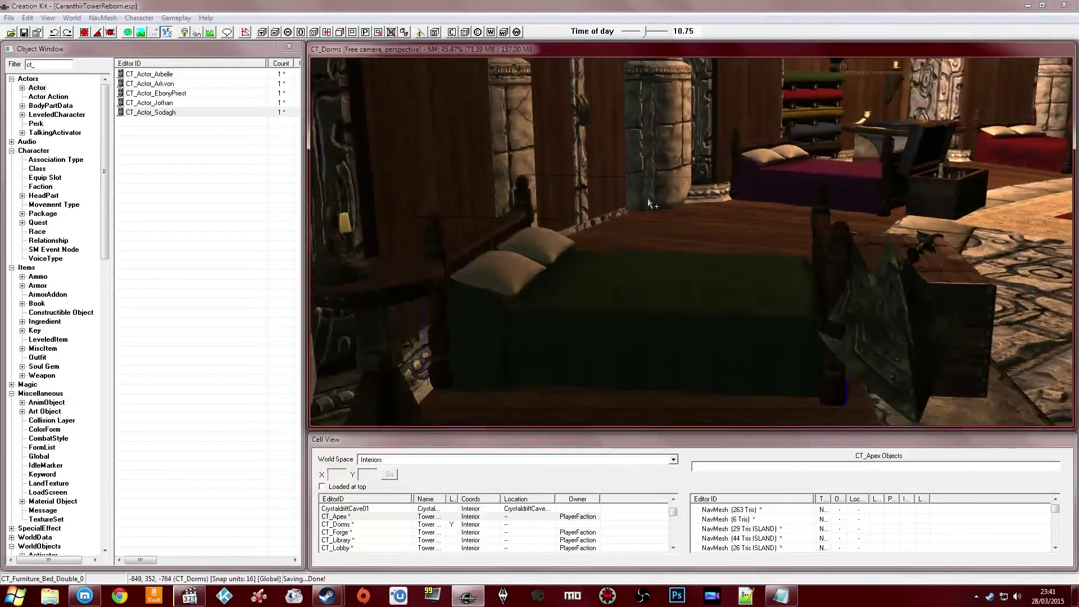
shift+middle_drag(595, 225, 636, 185)
click(585, 183)
shift+middle_drag(632, 180, 616, 226)
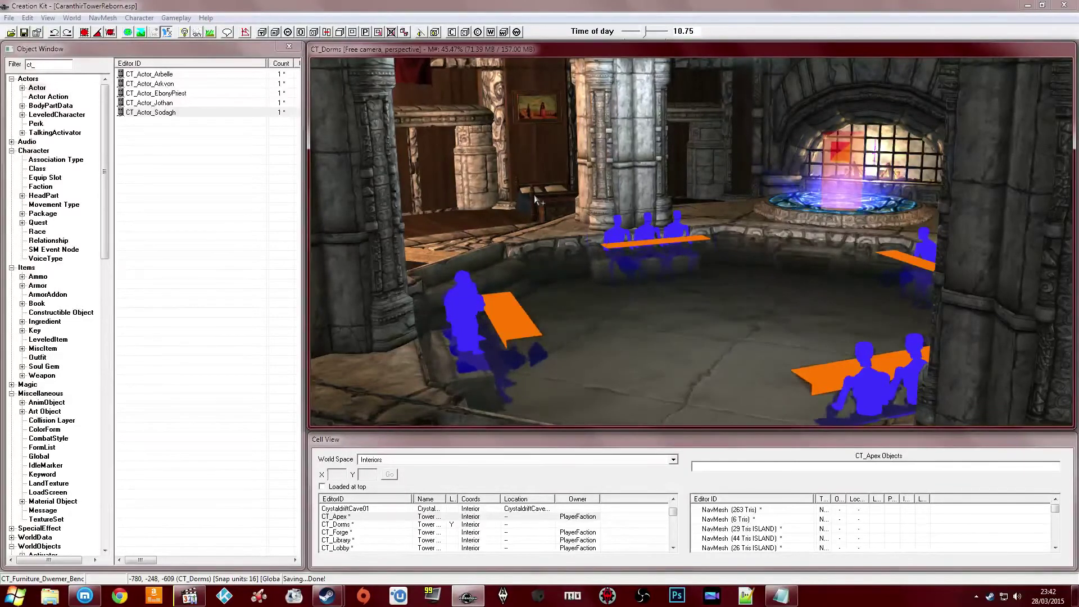
mouse_move(534, 195)
middle_down()
mouse_move(544, 197)
mouse_move(454, 208)
mouse_move(527, 256)
mouse_move(521, 248)
mouse_move(568, 236)
mouse_move(641, 262)
mouse_move(631, 254)
mouse_move(637, 262)
mouse_move(597, 268)
middle_up()
click(448, 203)
click(649, 242)
mouse_move(649, 242)
shift+middle_down()
mouse_move(629, 255)
mouse_move(647, 259)
shift+middle_up()
scroll(646, 259, up, 1)
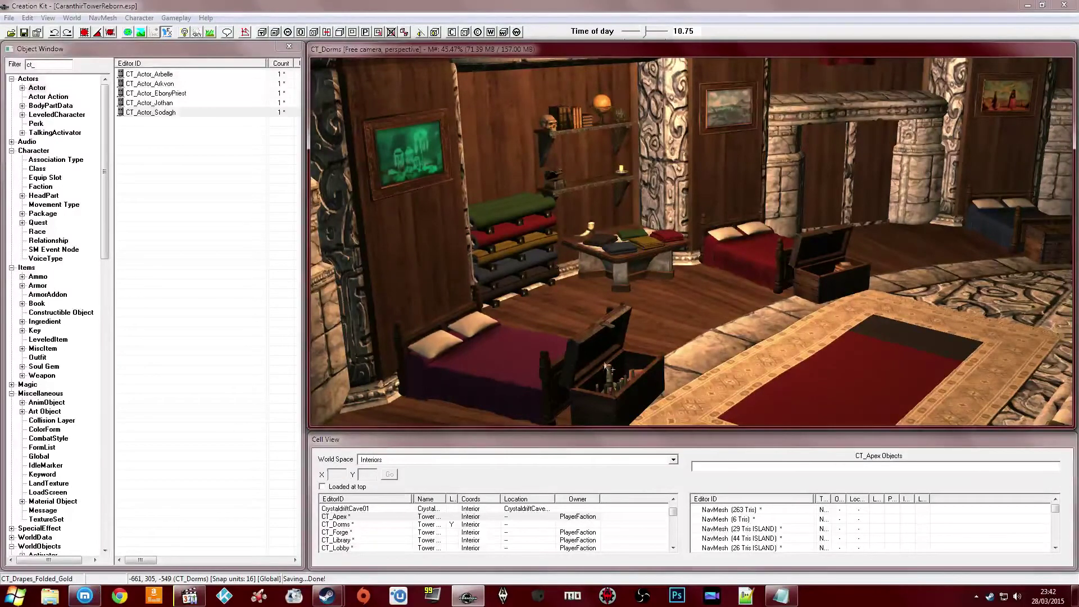
Check the stream chat in the browser, return to the dorm beds in Creation Kit and save the plugin
click(85, 595)
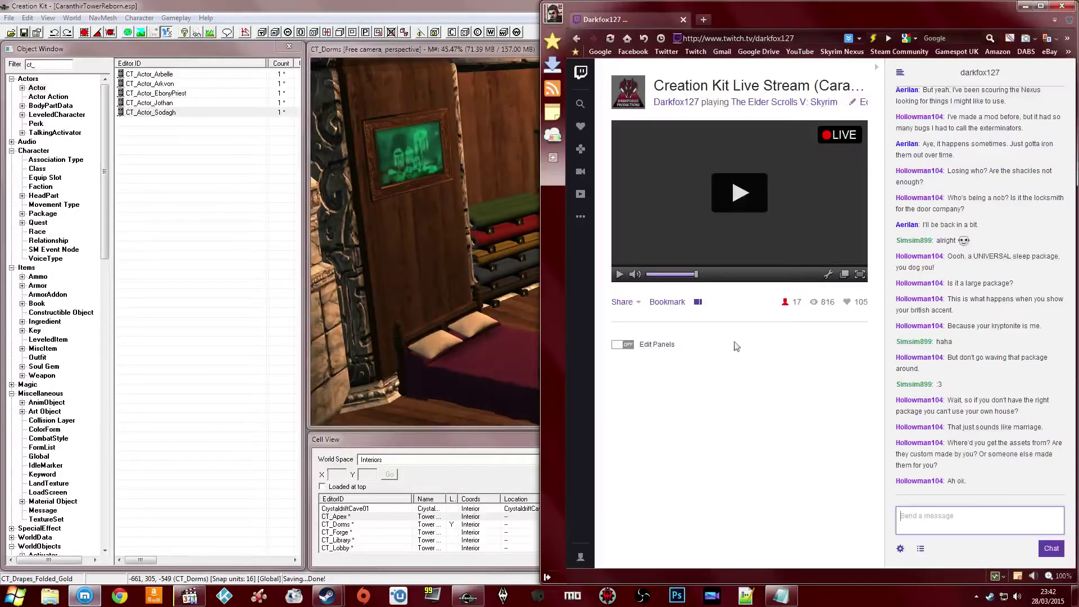
click(780, 426)
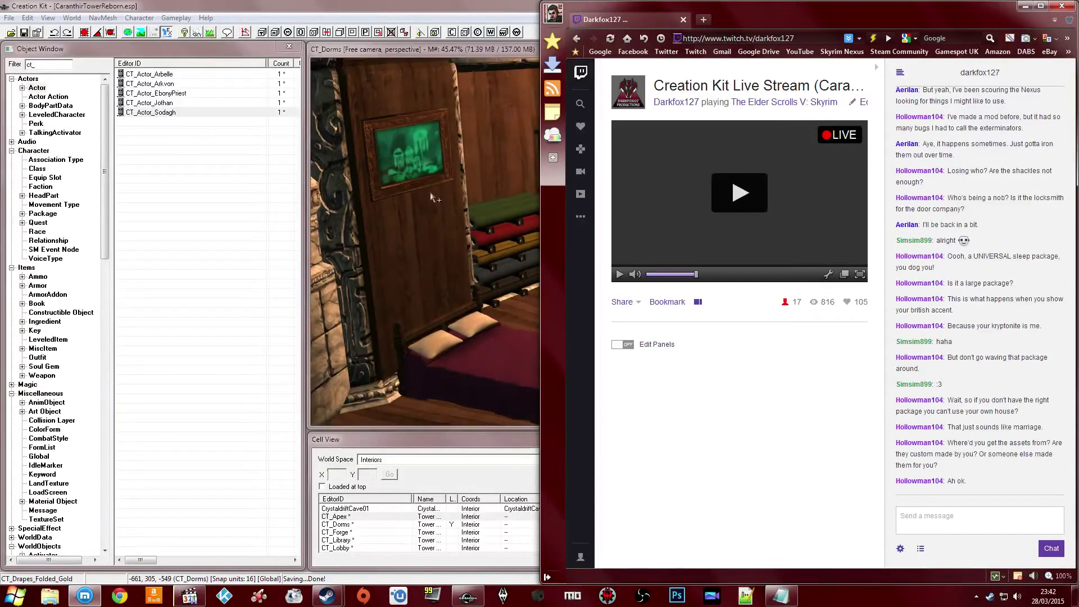
click(498, 217)
click(606, 256)
scroll(604, 258, up, 2)
shift+middle_drag(604, 261, 605, 251)
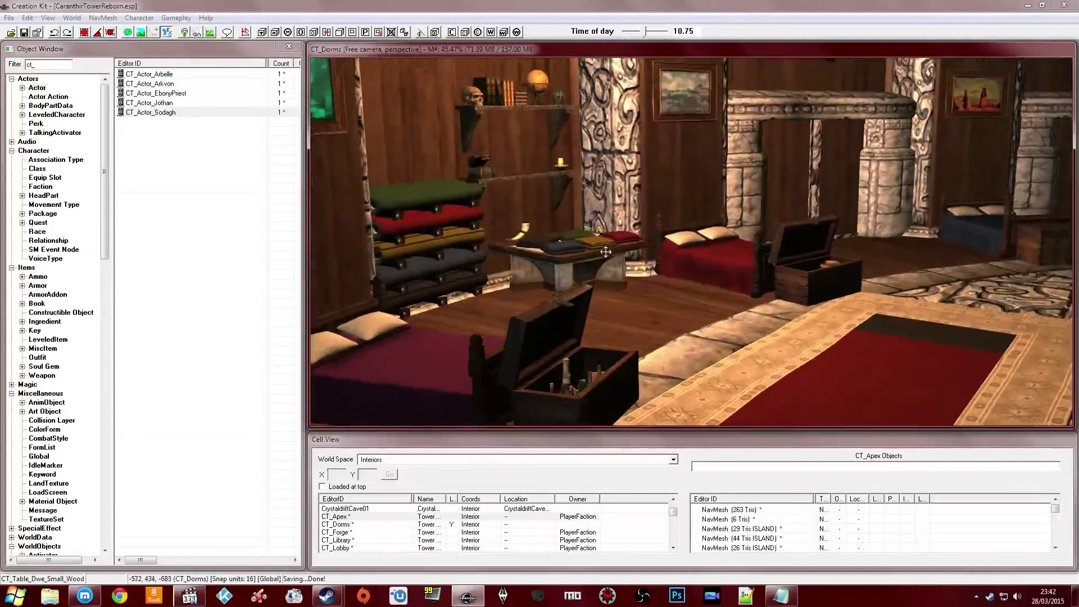
click(24, 34)
Examine the dorms' cooking area, rug, central pool seating and the bed area with the folded drapes
mouse_move(610, 209)
middle_down()
mouse_move(546, 216)
mouse_move(695, 214)
mouse_move(618, 212)
middle_up()
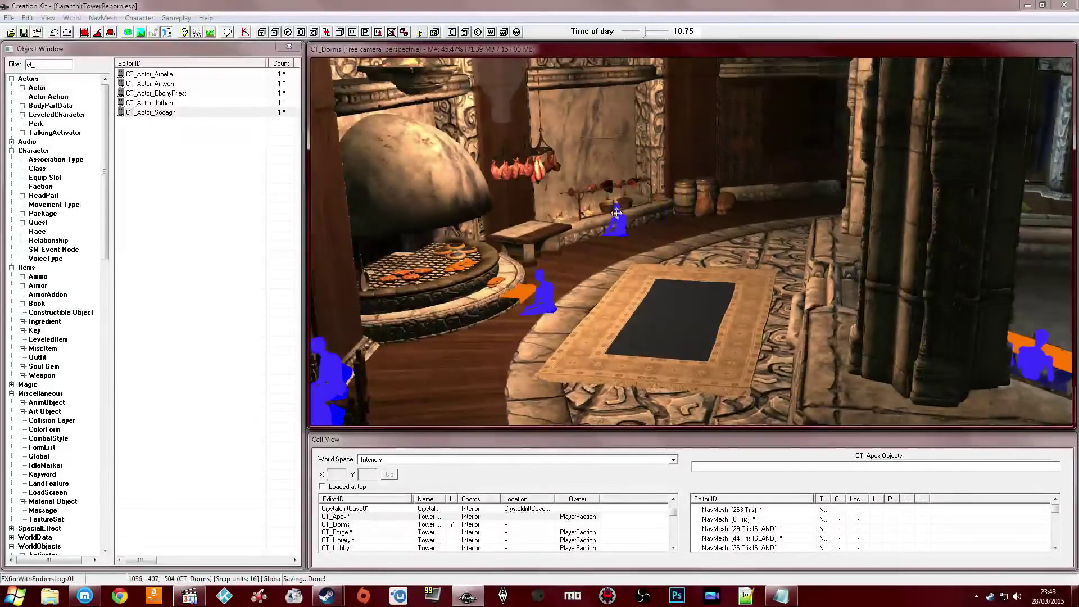
scroll(616, 214, up, 8)
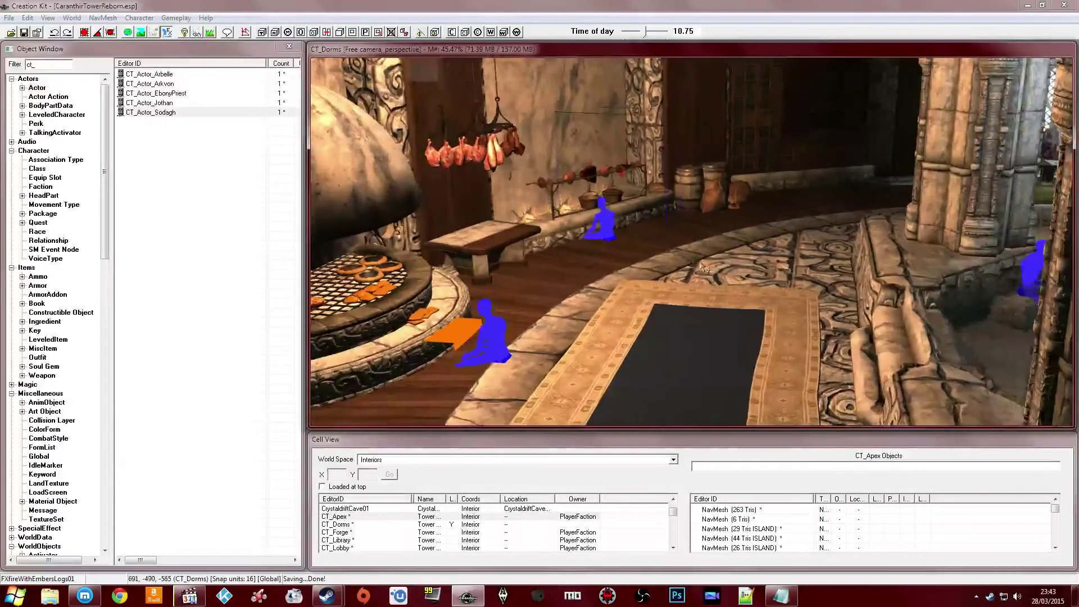
shift+middle_drag(676, 312, 689, 305)
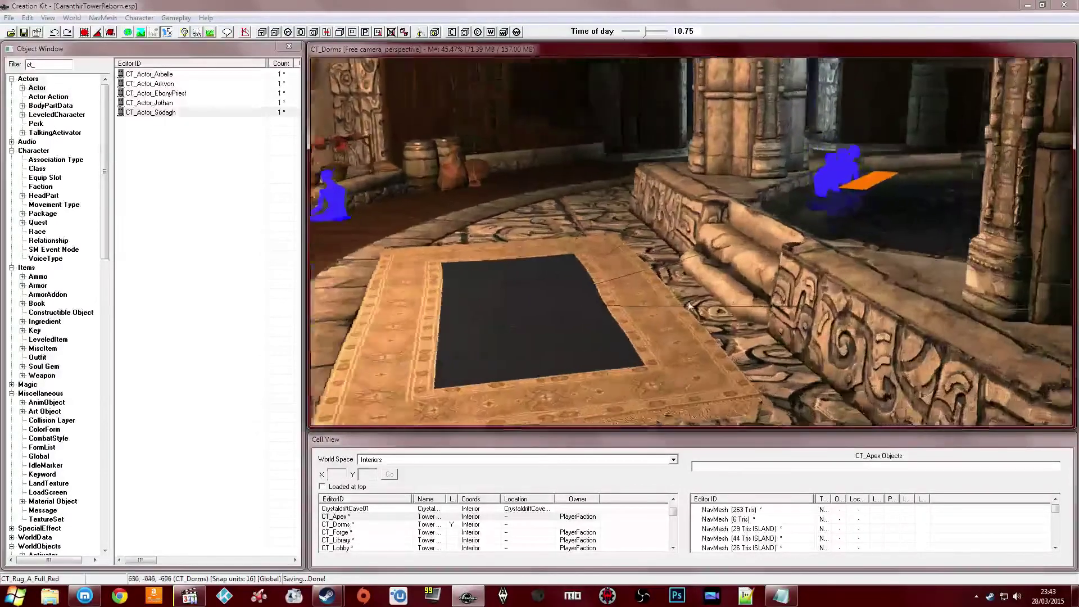
scroll(690, 305, up, 10)
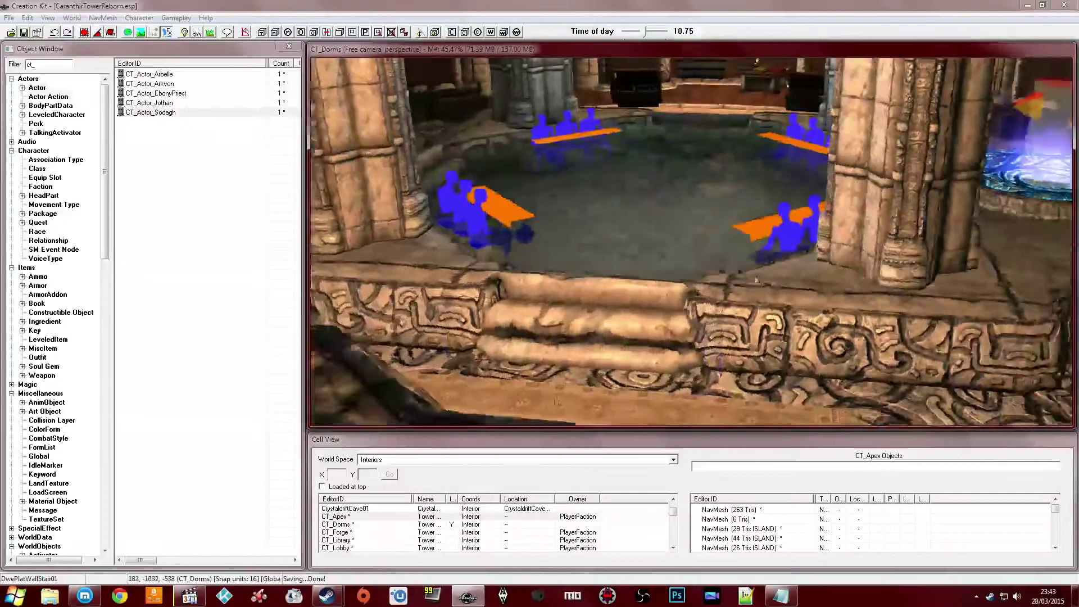
scroll(755, 282, up, 4)
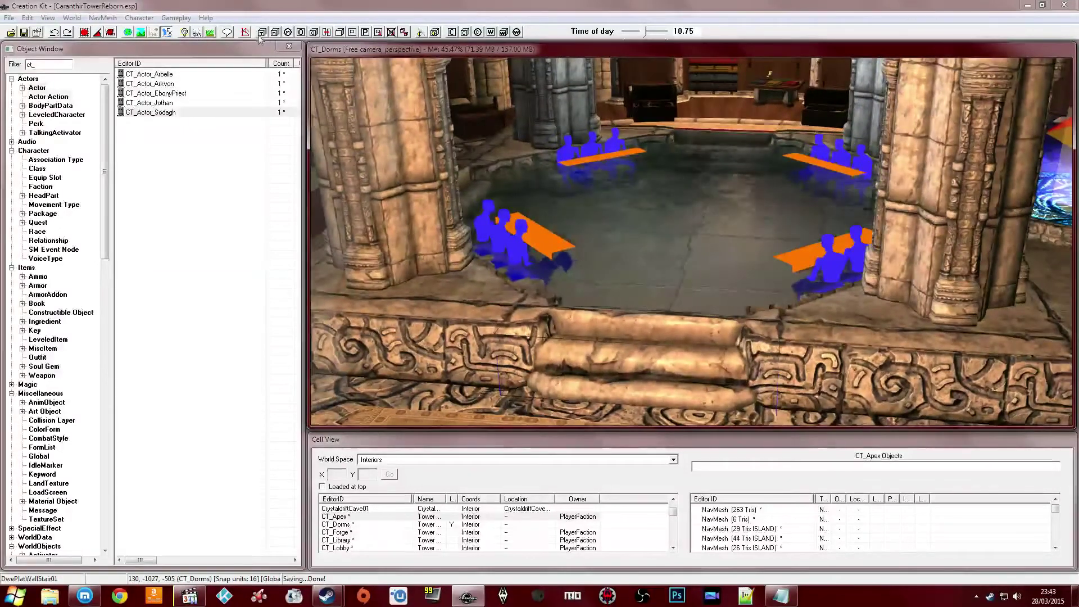
shift+middle_drag(629, 208, 662, 195)
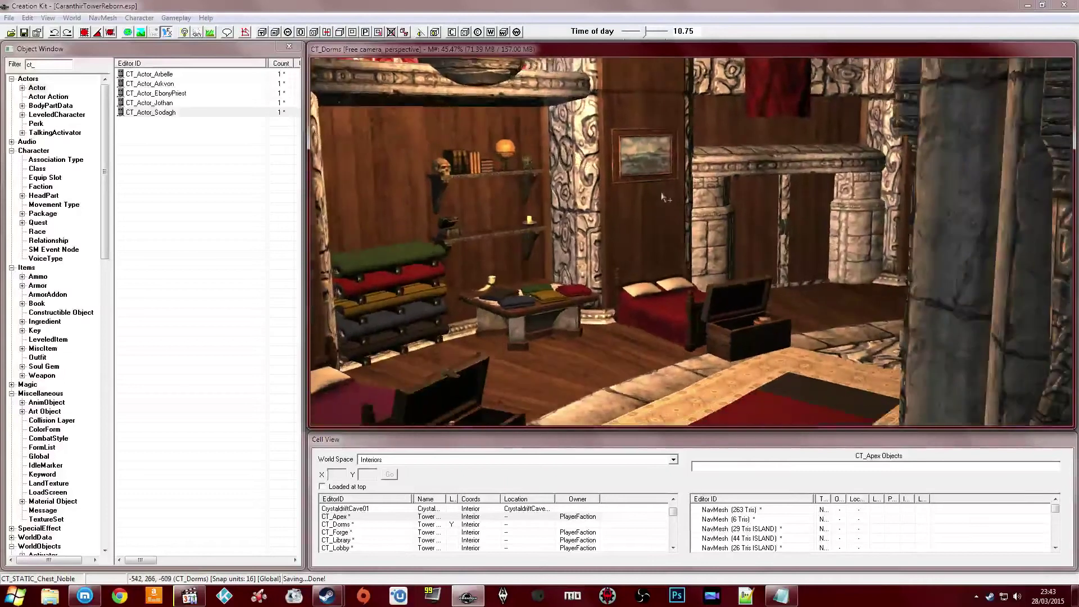
Save the plugin again, close Creation Kit and dismiss its error dialog
click(25, 35)
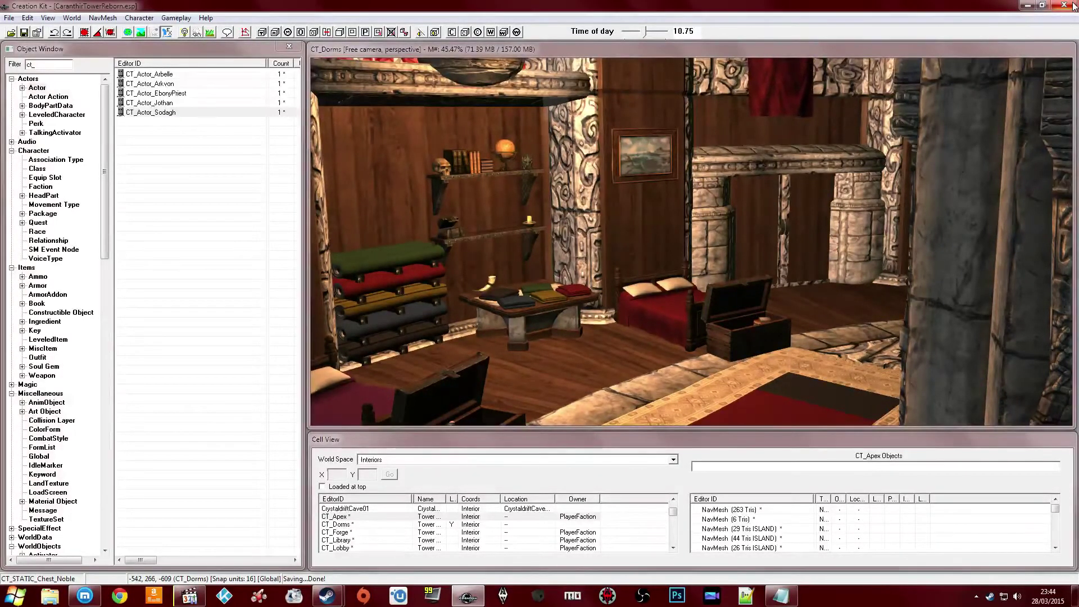
click(1071, 53)
middle_drag(789, 115, 565, 148)
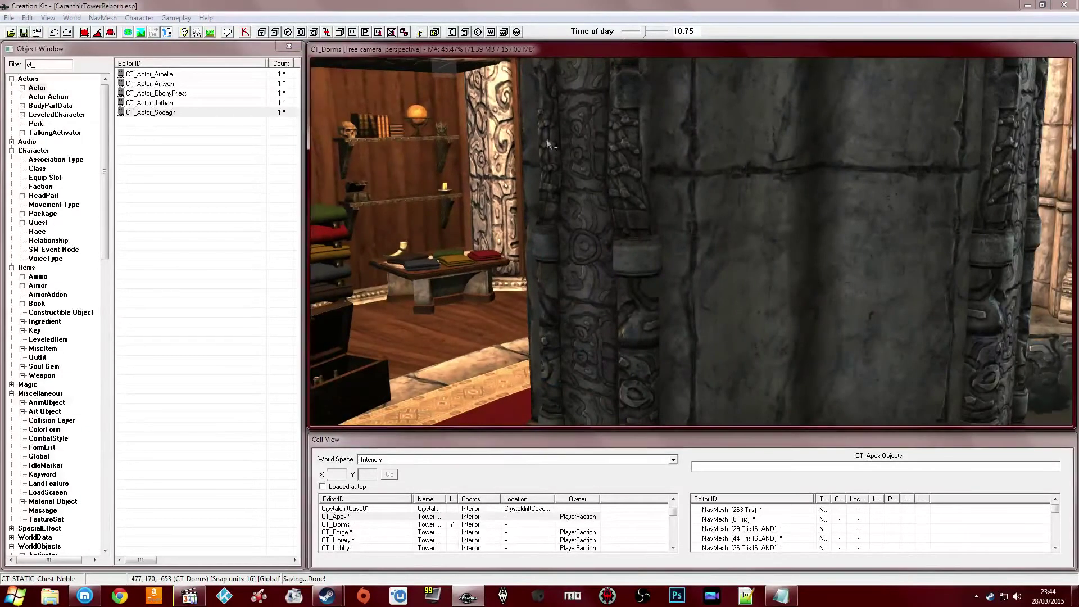
scroll(548, 144, down, 5)
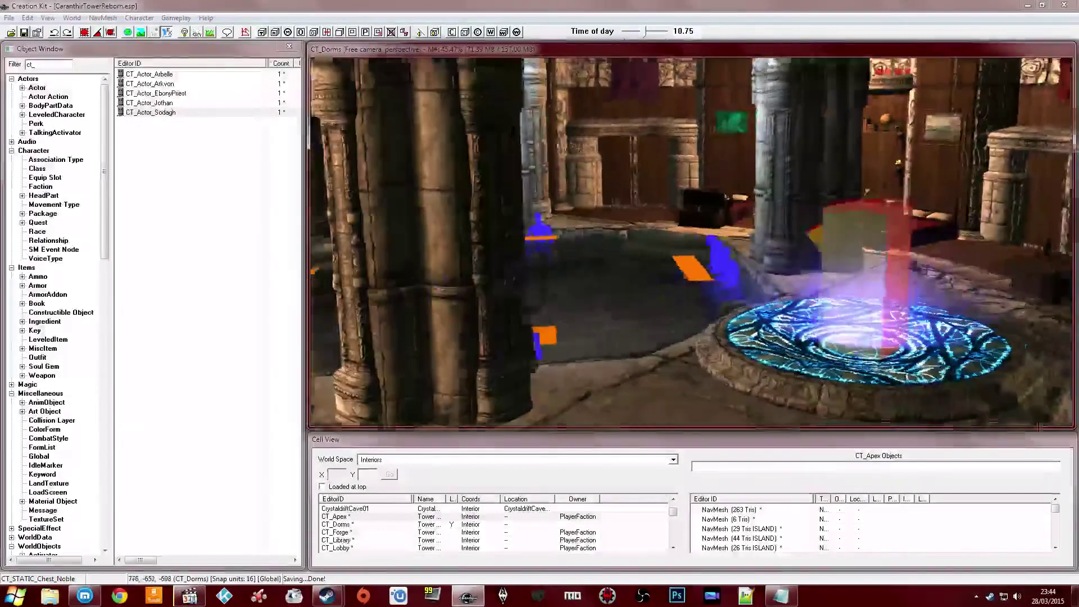
shift+middle_drag(662, 179, 548, 152)
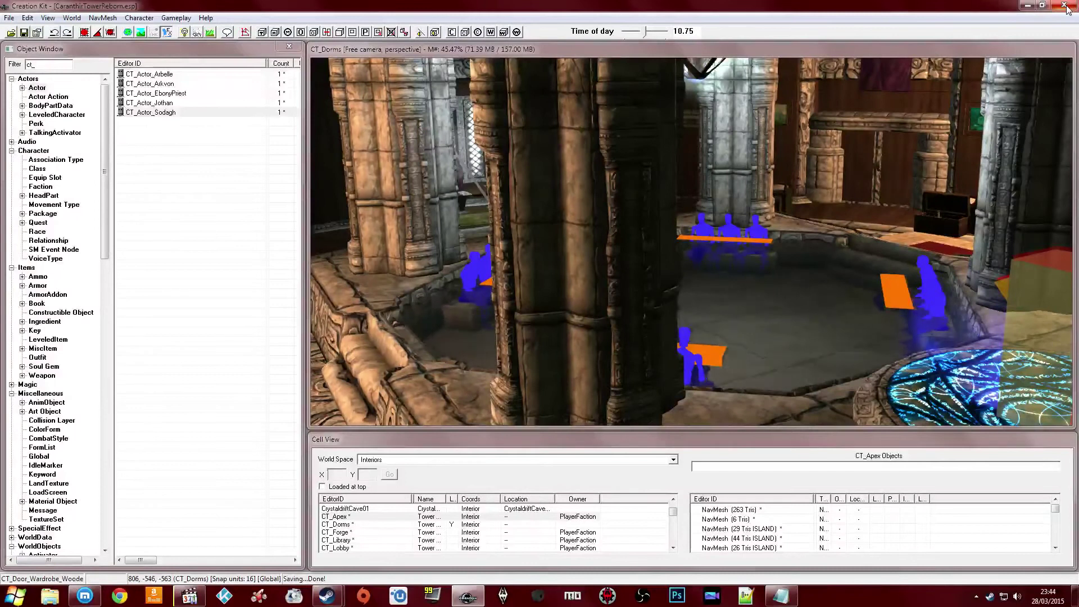
middle_drag(860, 181, 838, 169)
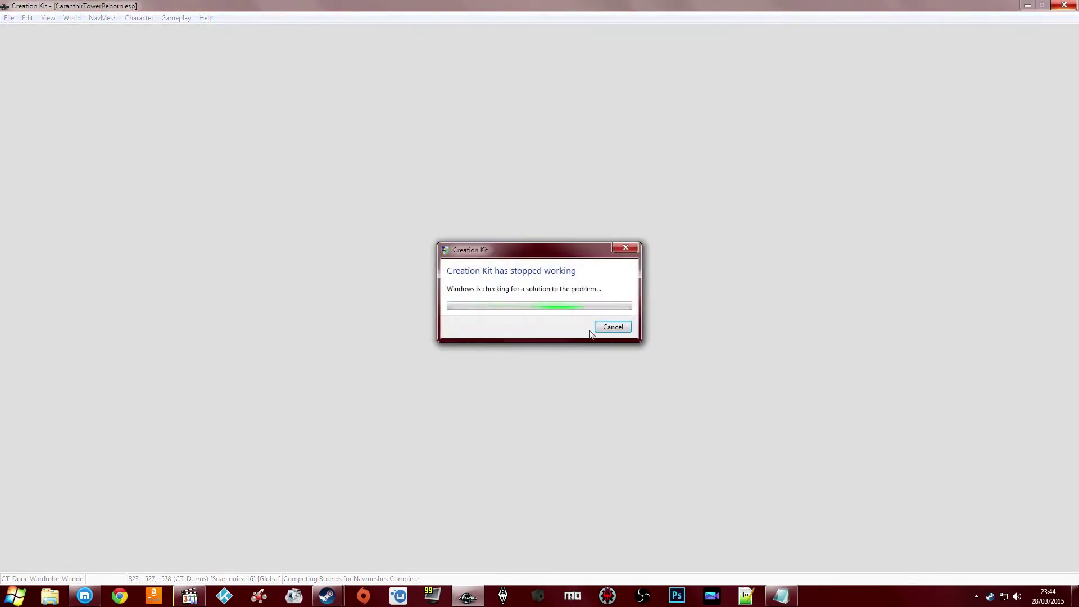
click(611, 327)
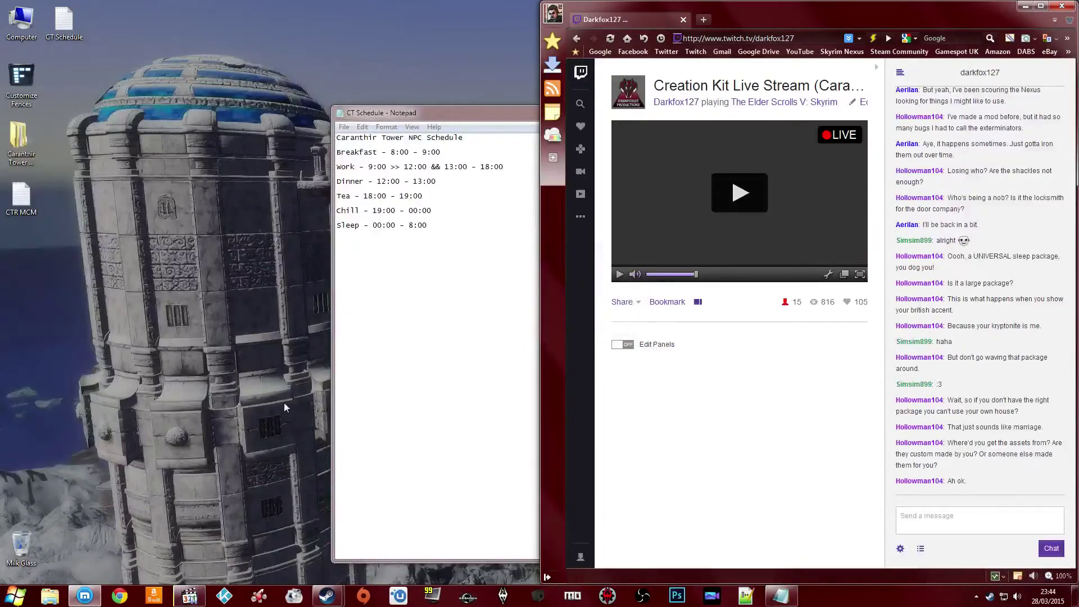
Minimise the CT Schedule note and place its desktop file directly below CTR MCM
click(403, 253)
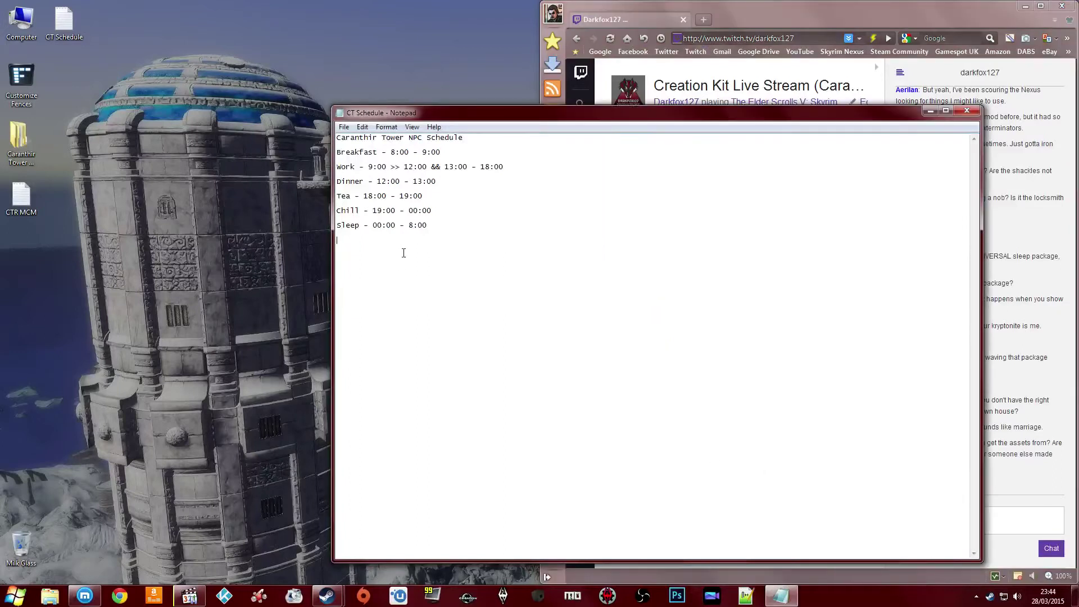
drag(561, 116, 285, 55)
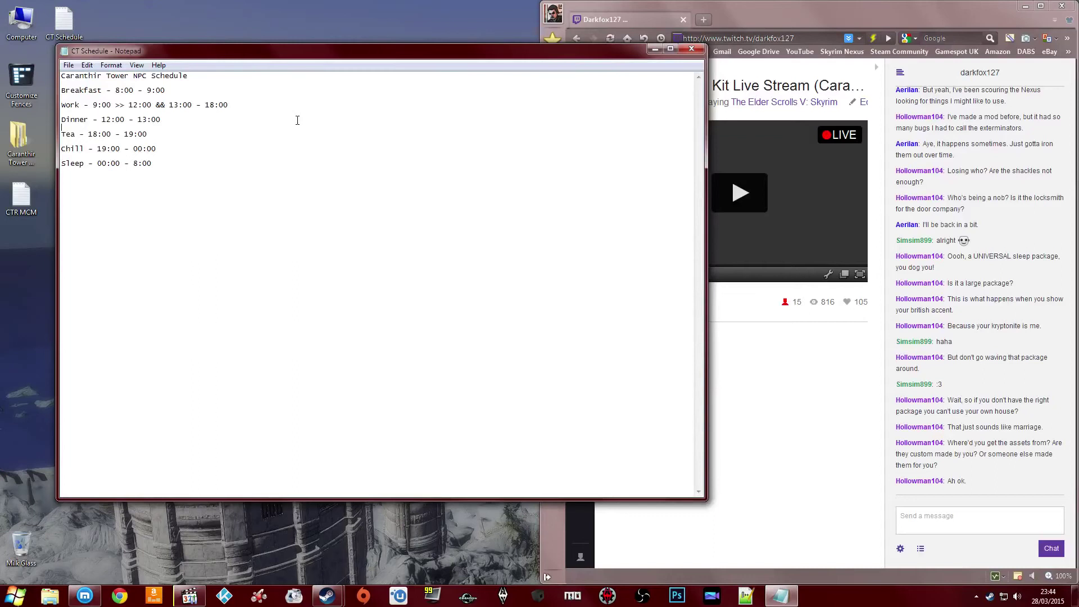
click(655, 49)
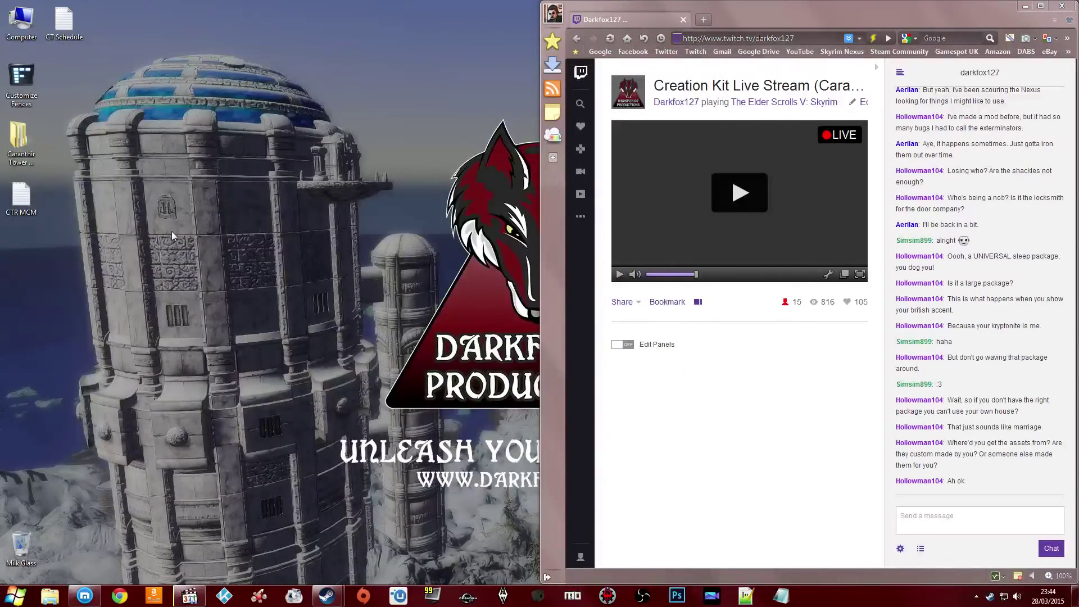
drag(63, 38, 23, 252)
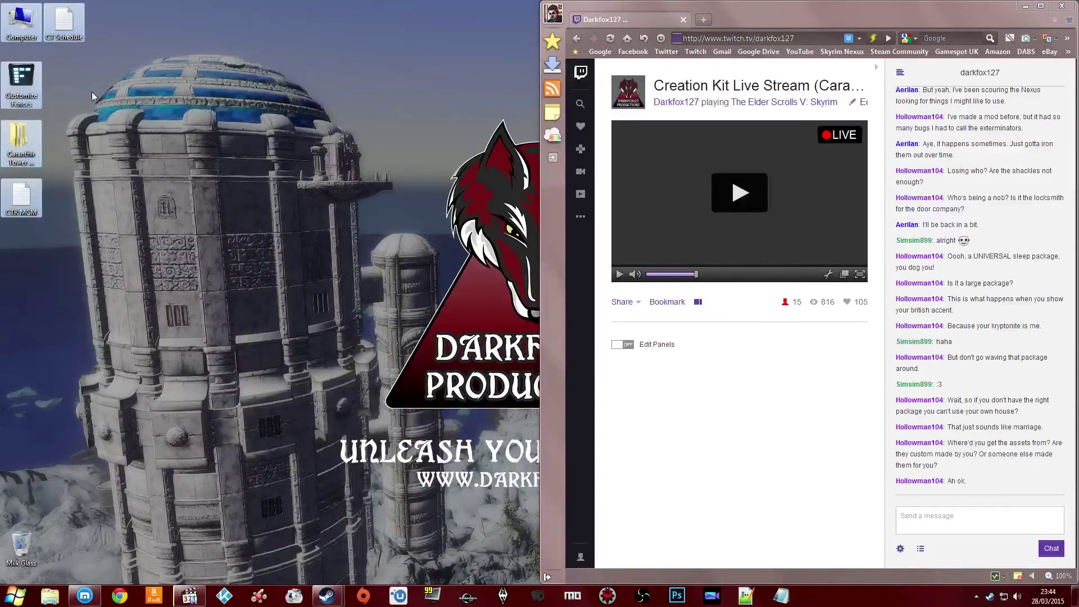
click(30, 238)
drag(67, 23, 34, 256)
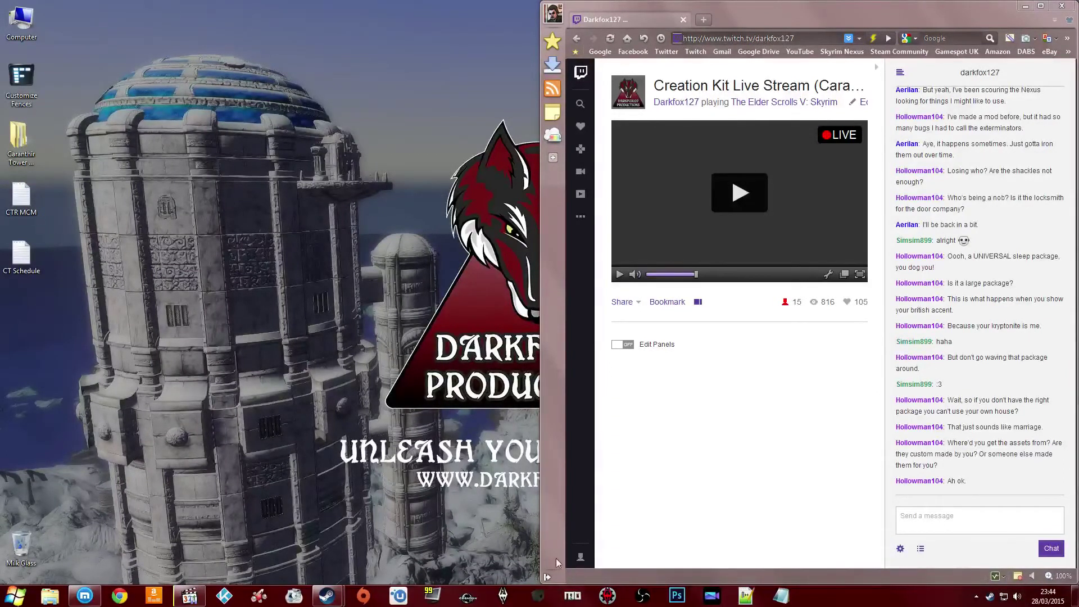
Switch to Open Broadcaster Software, hide the Main Screen source and show the Temp Image source
click(976, 596)
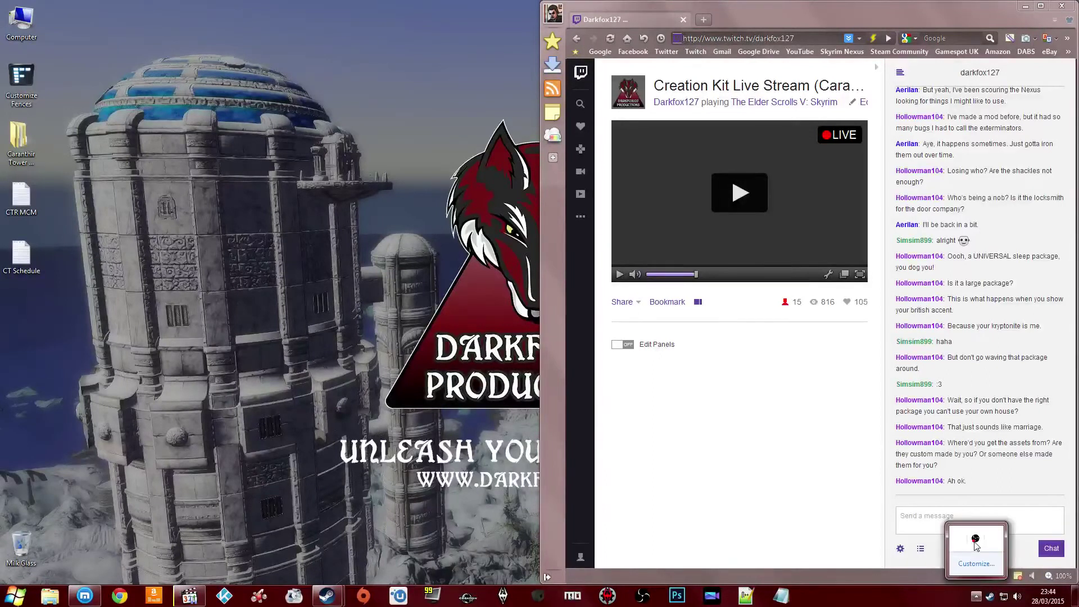
click(975, 540)
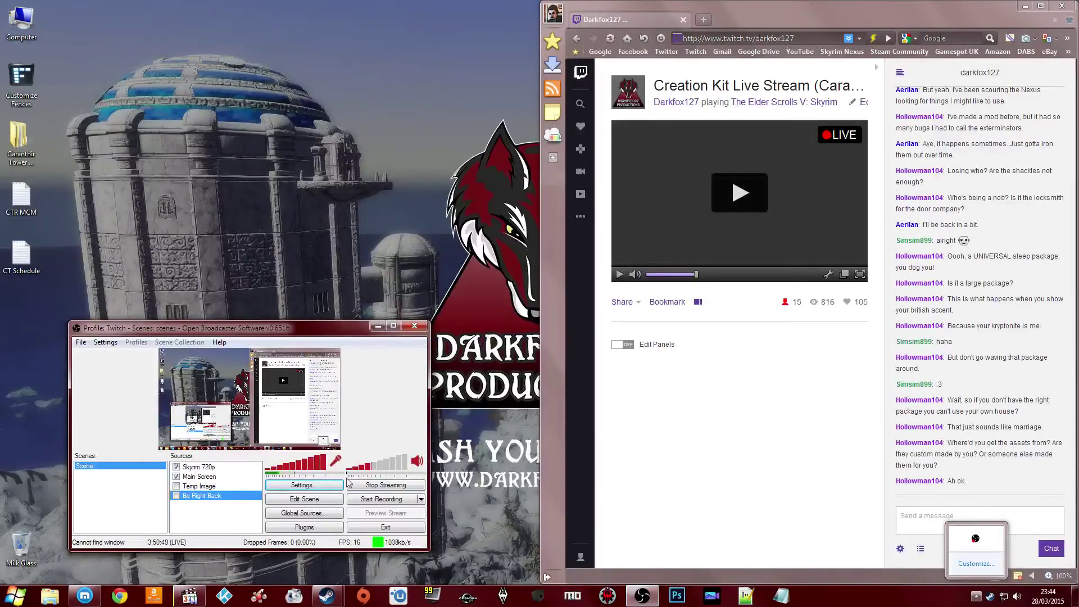
click(180, 495)
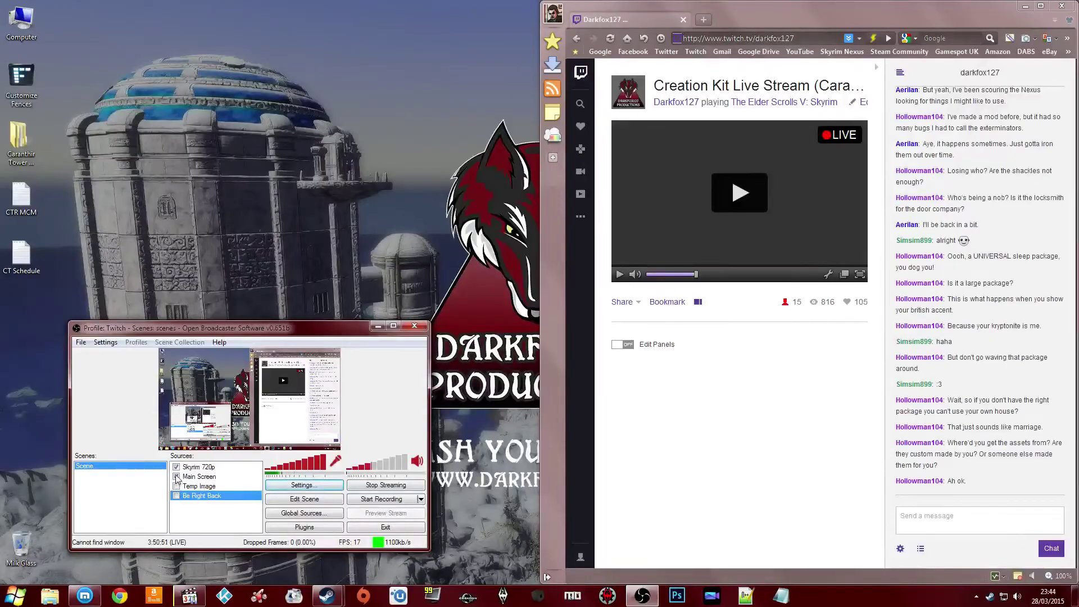
click(176, 476)
click(176, 486)
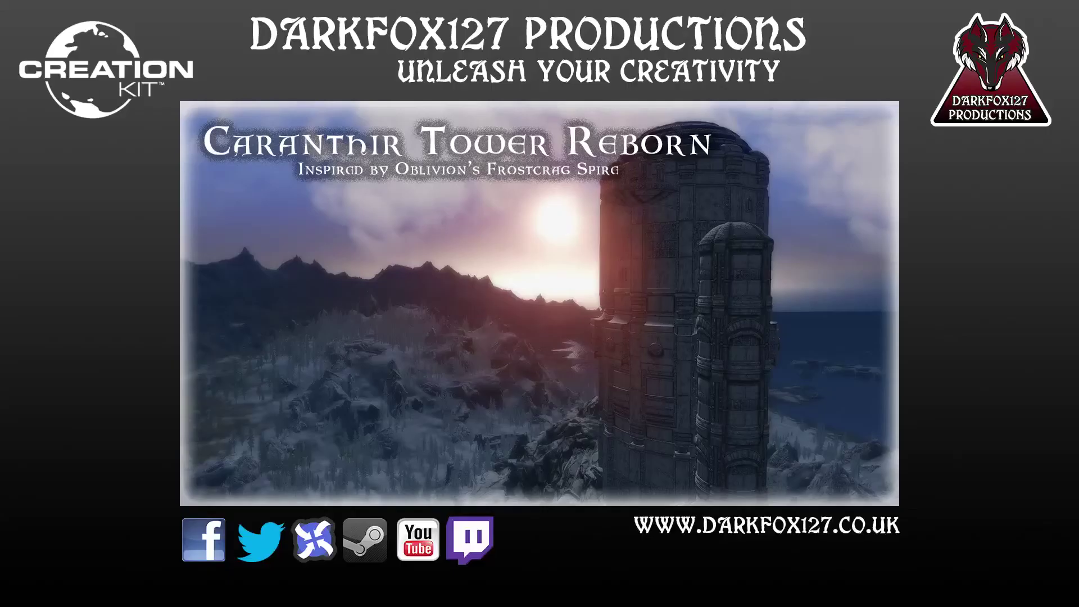